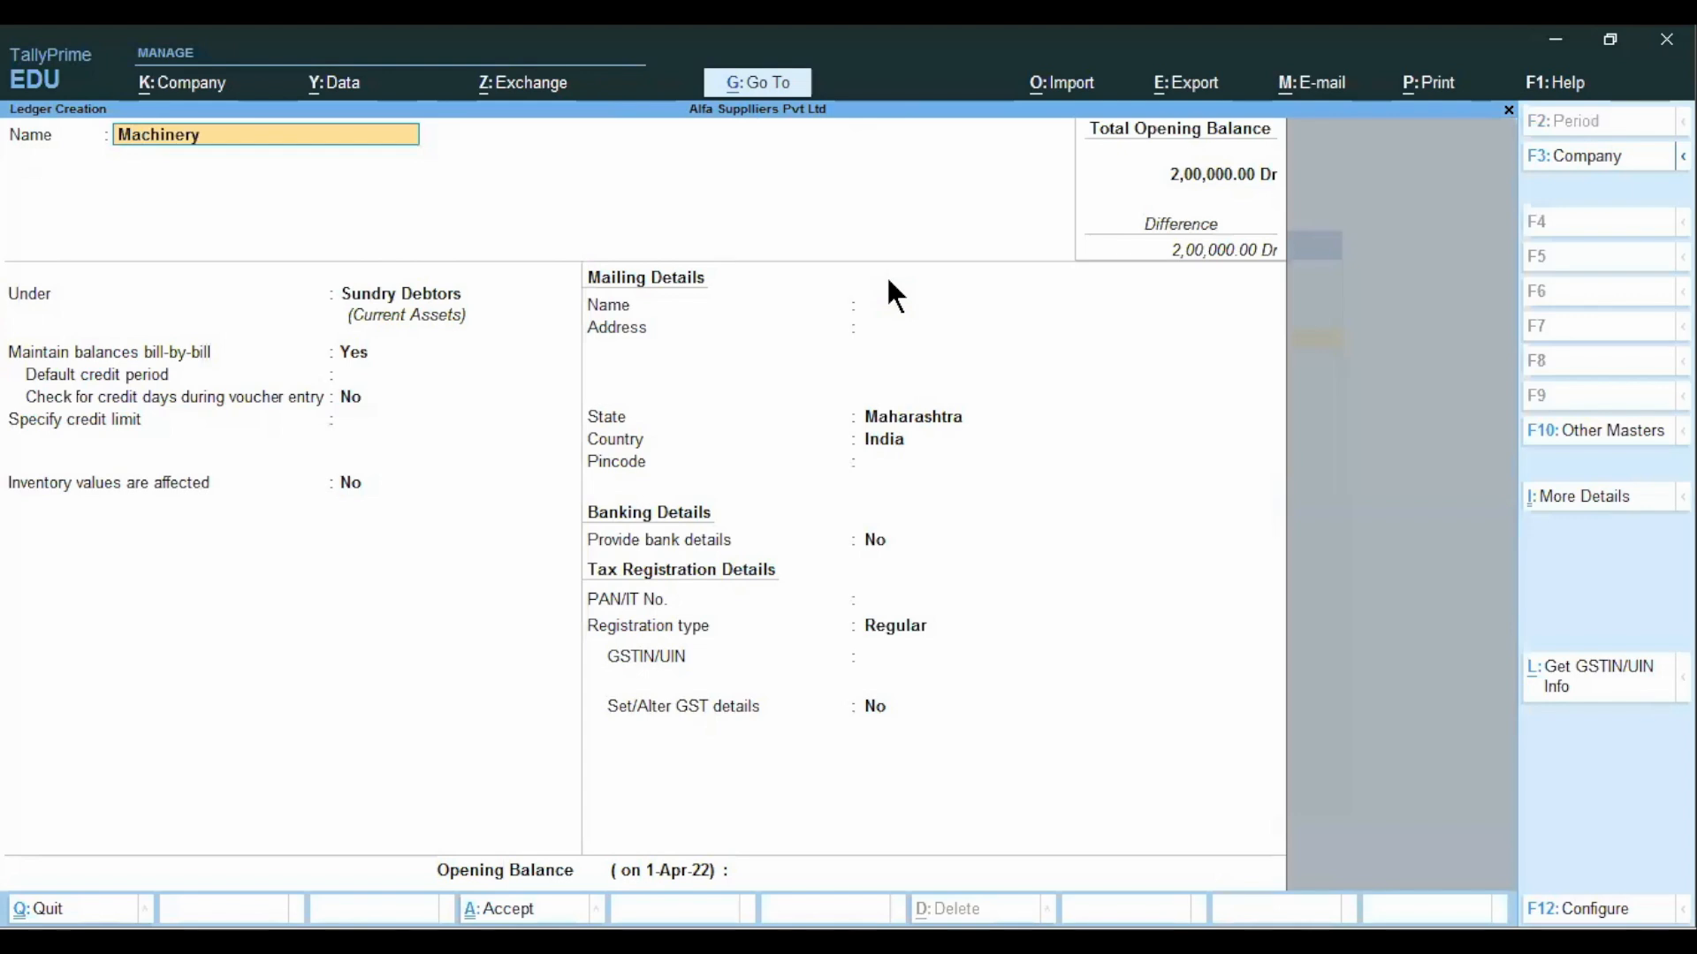
Name the new ledger Machinery A/c and place it under the Fixed Assets group.
{"action": "key", "text": "Return"}
{"action": "type", "text": "Fix"}
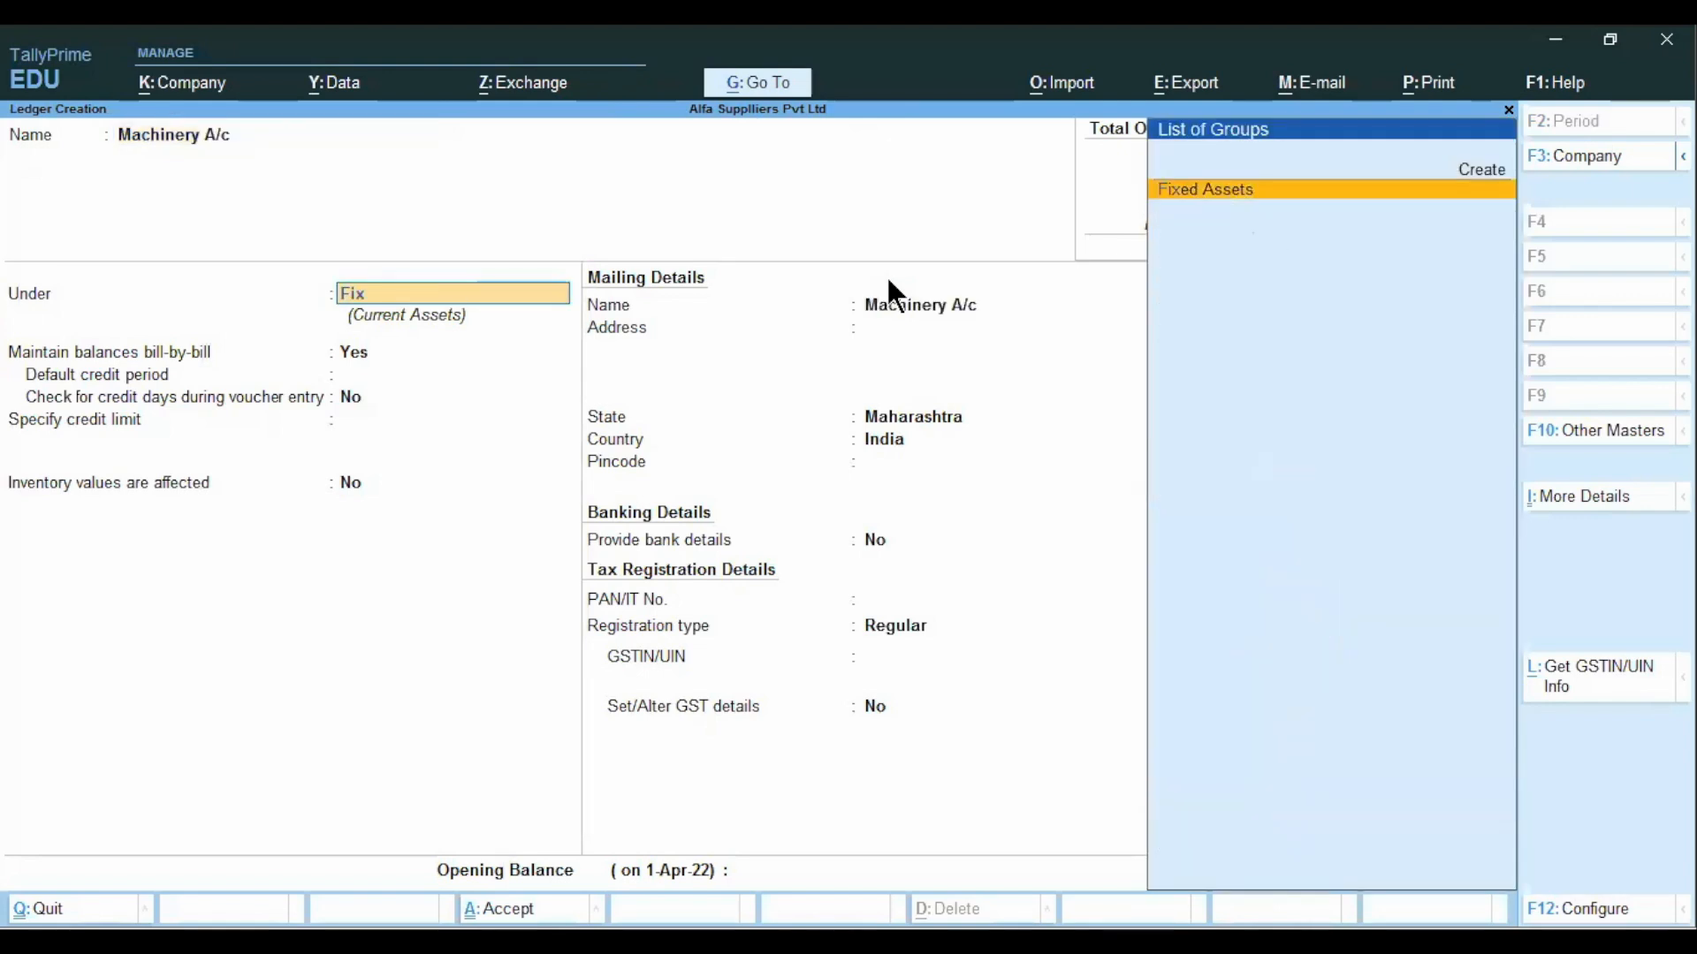
{"action": "key", "text": "Return"}
{"action": "key", "text": "Return"}
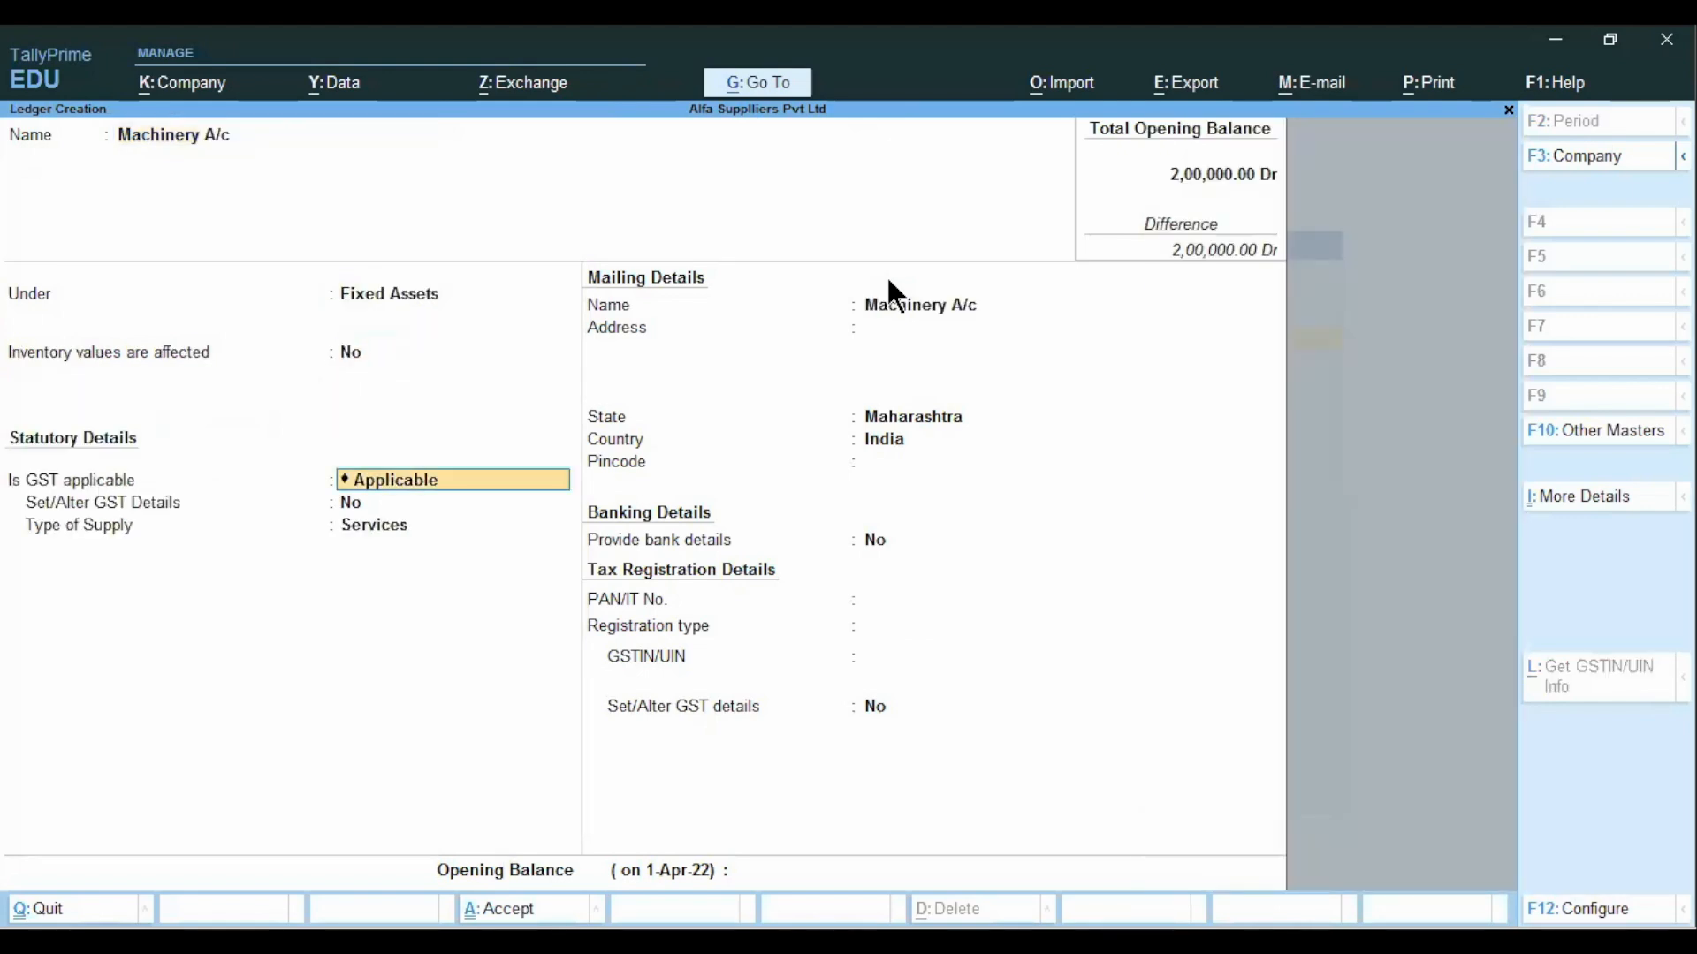
Keep inventory values unaffected and GST applicable for the machinery ledger, and enable setting its GST details.
{"action": "key", "text": "BackSpace"}
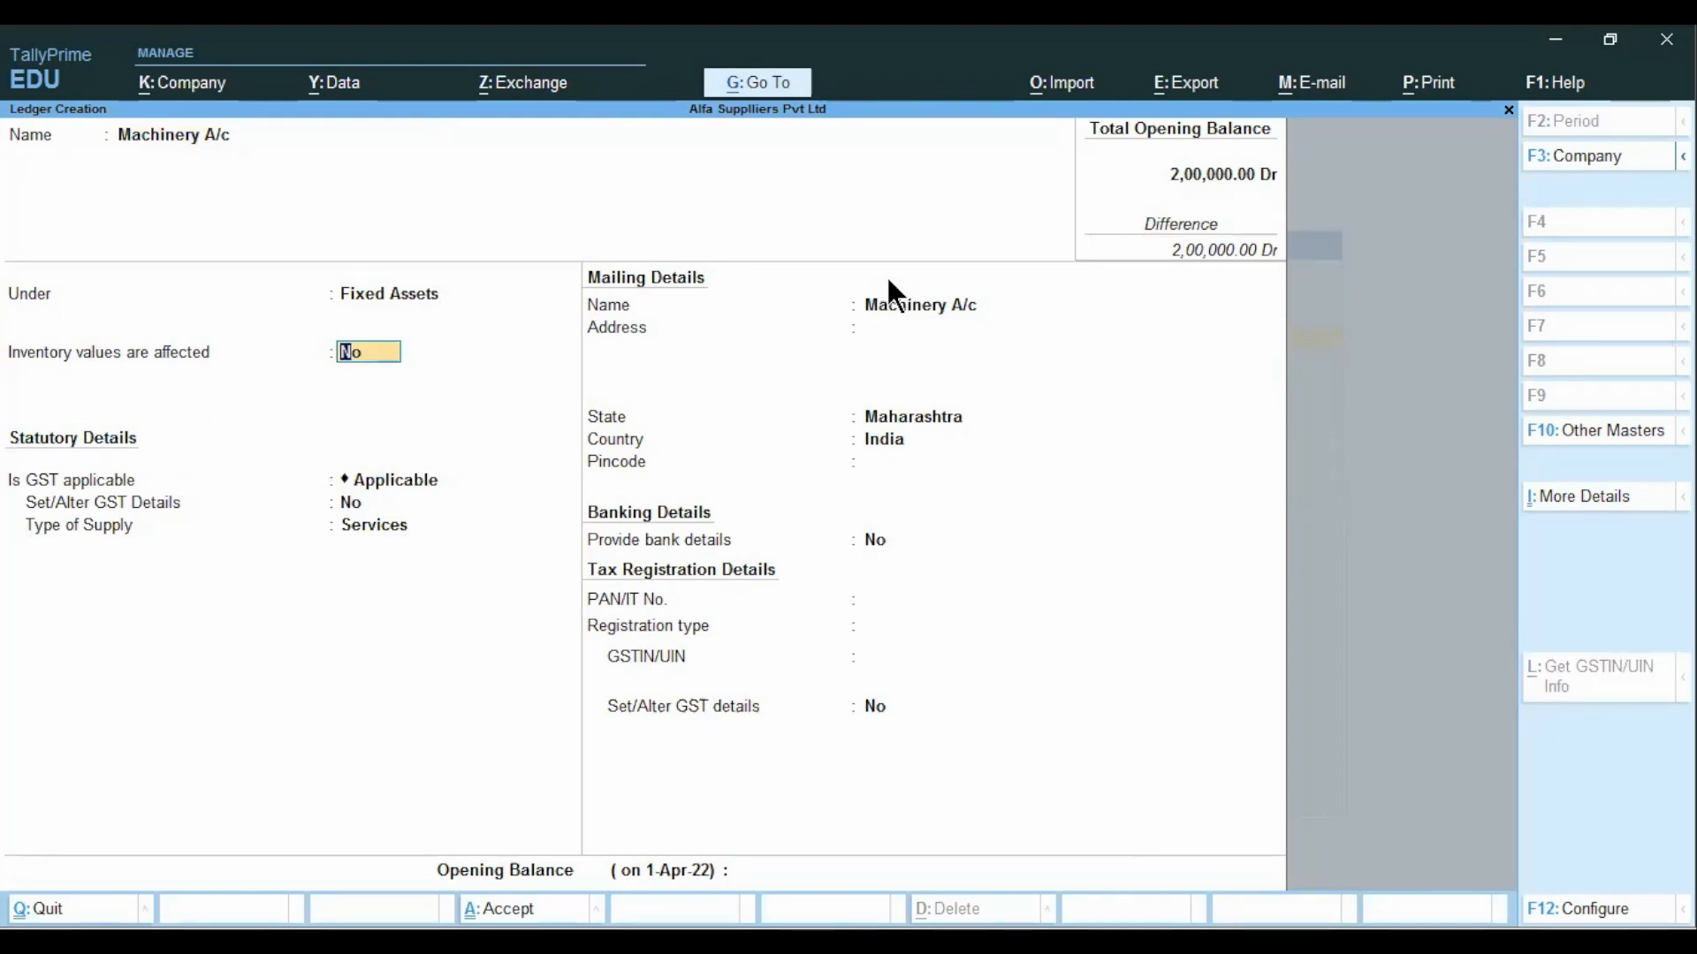
{"action": "key", "text": "Return"}
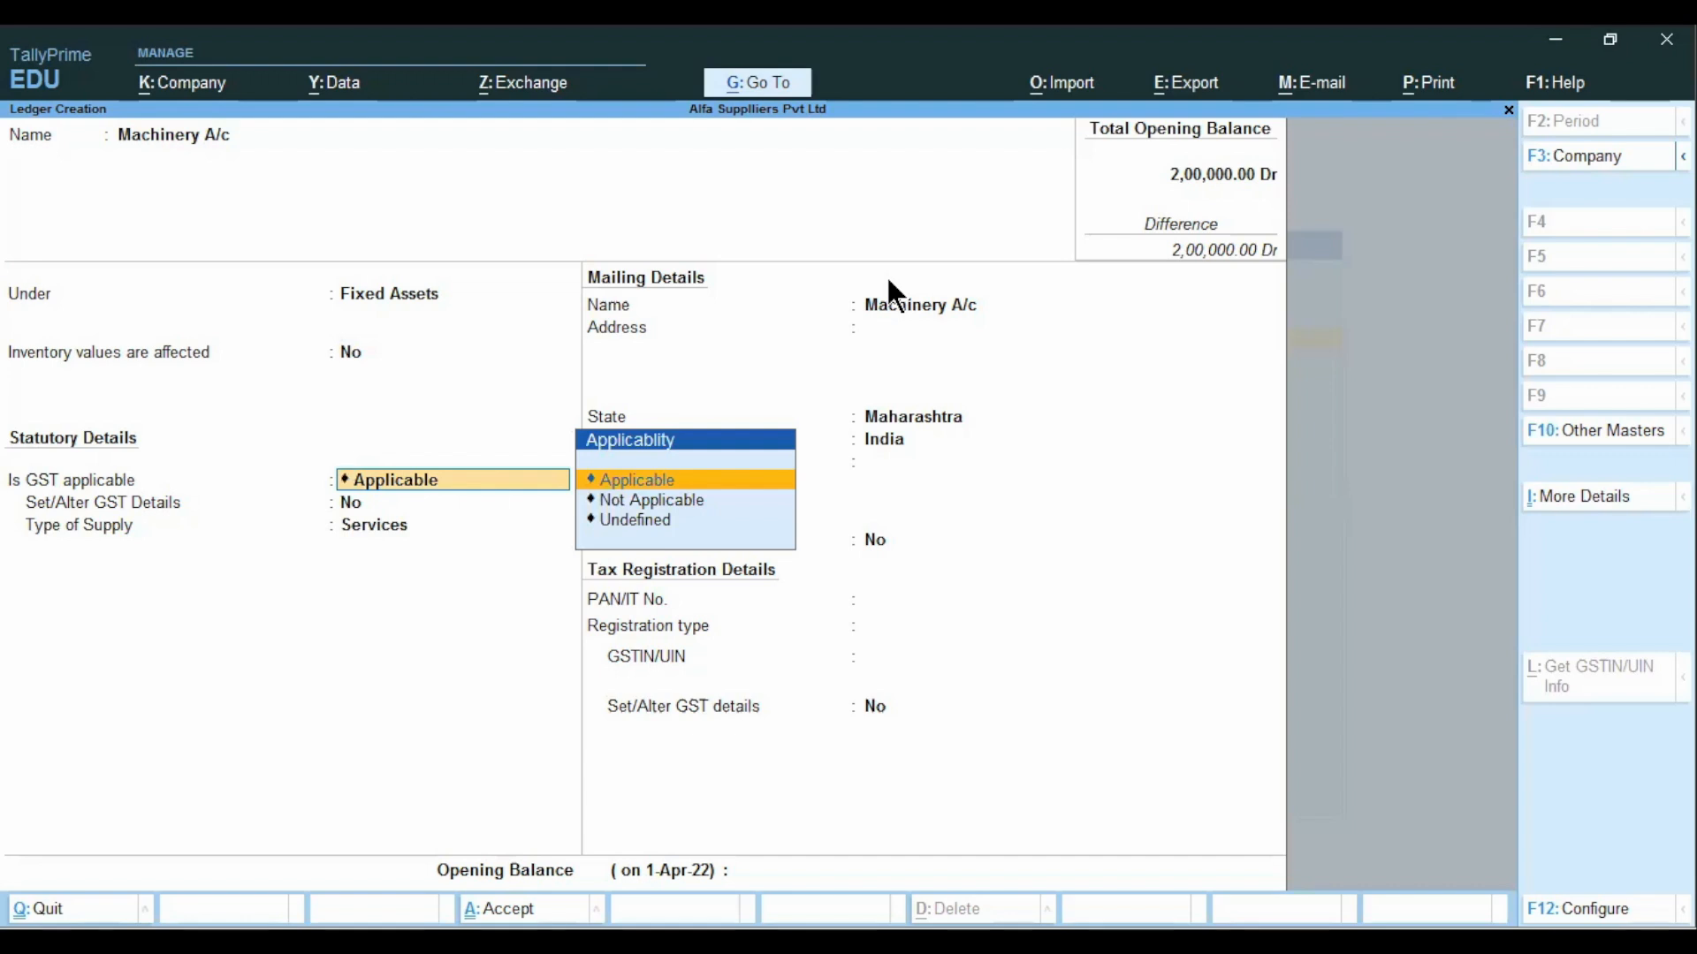
{"action": "key", "text": "Return"}
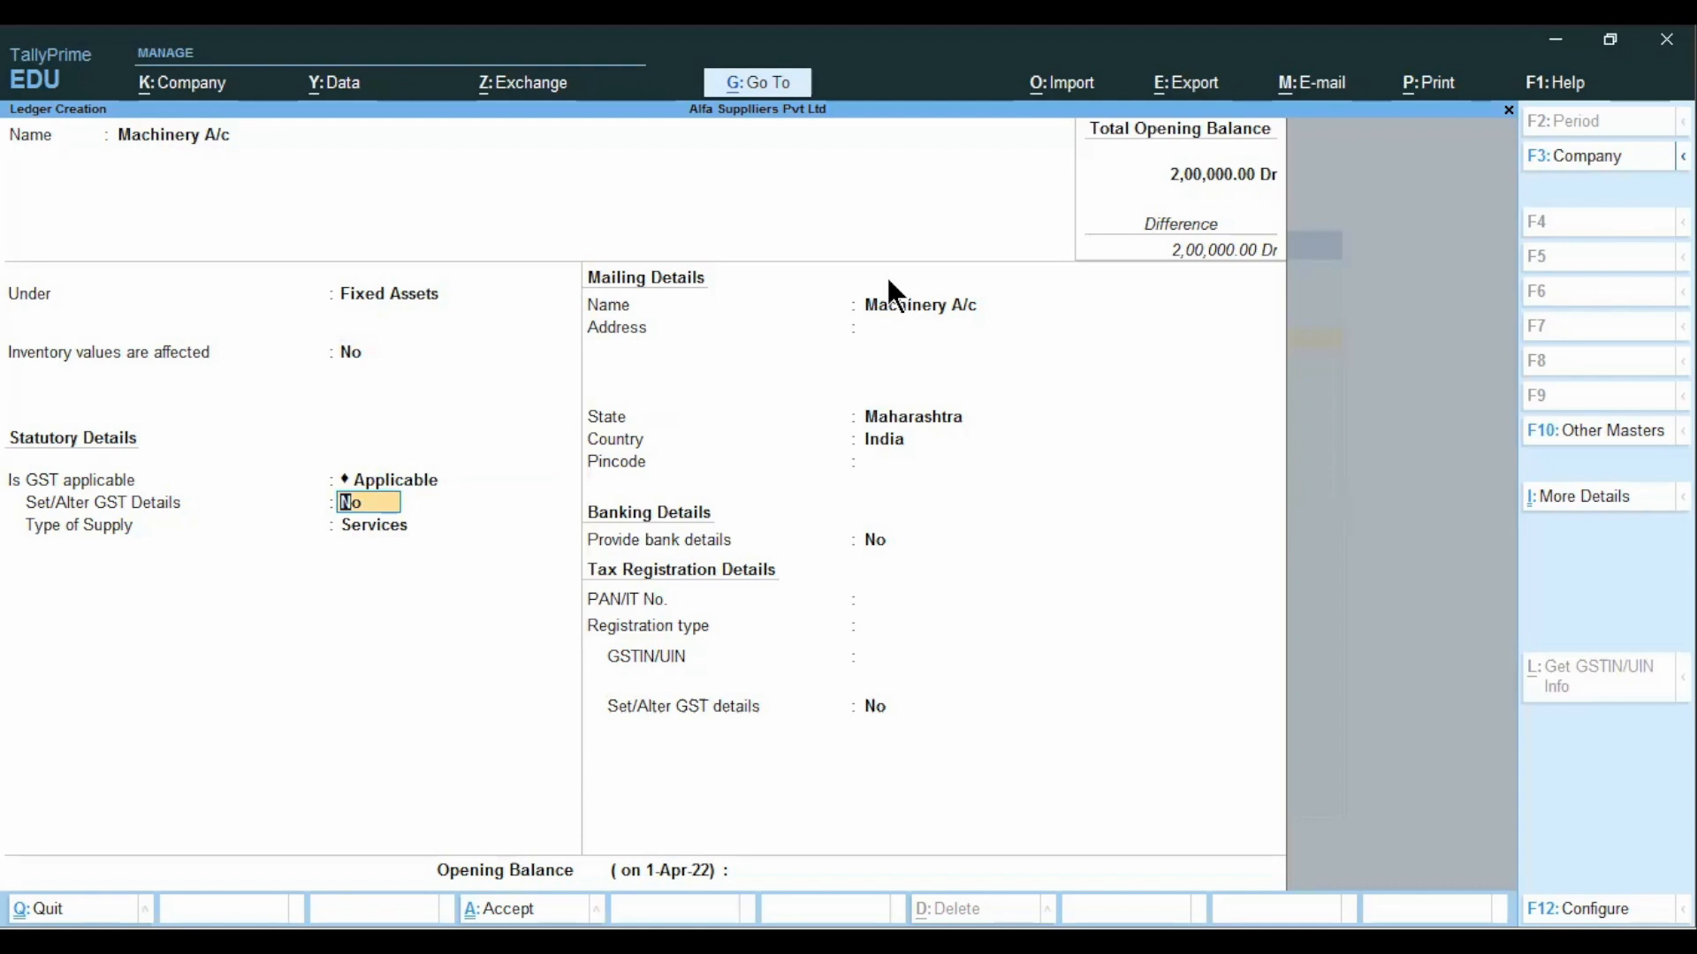
{"action": "key", "text": "y"}
{"action": "key", "text": "Return"}
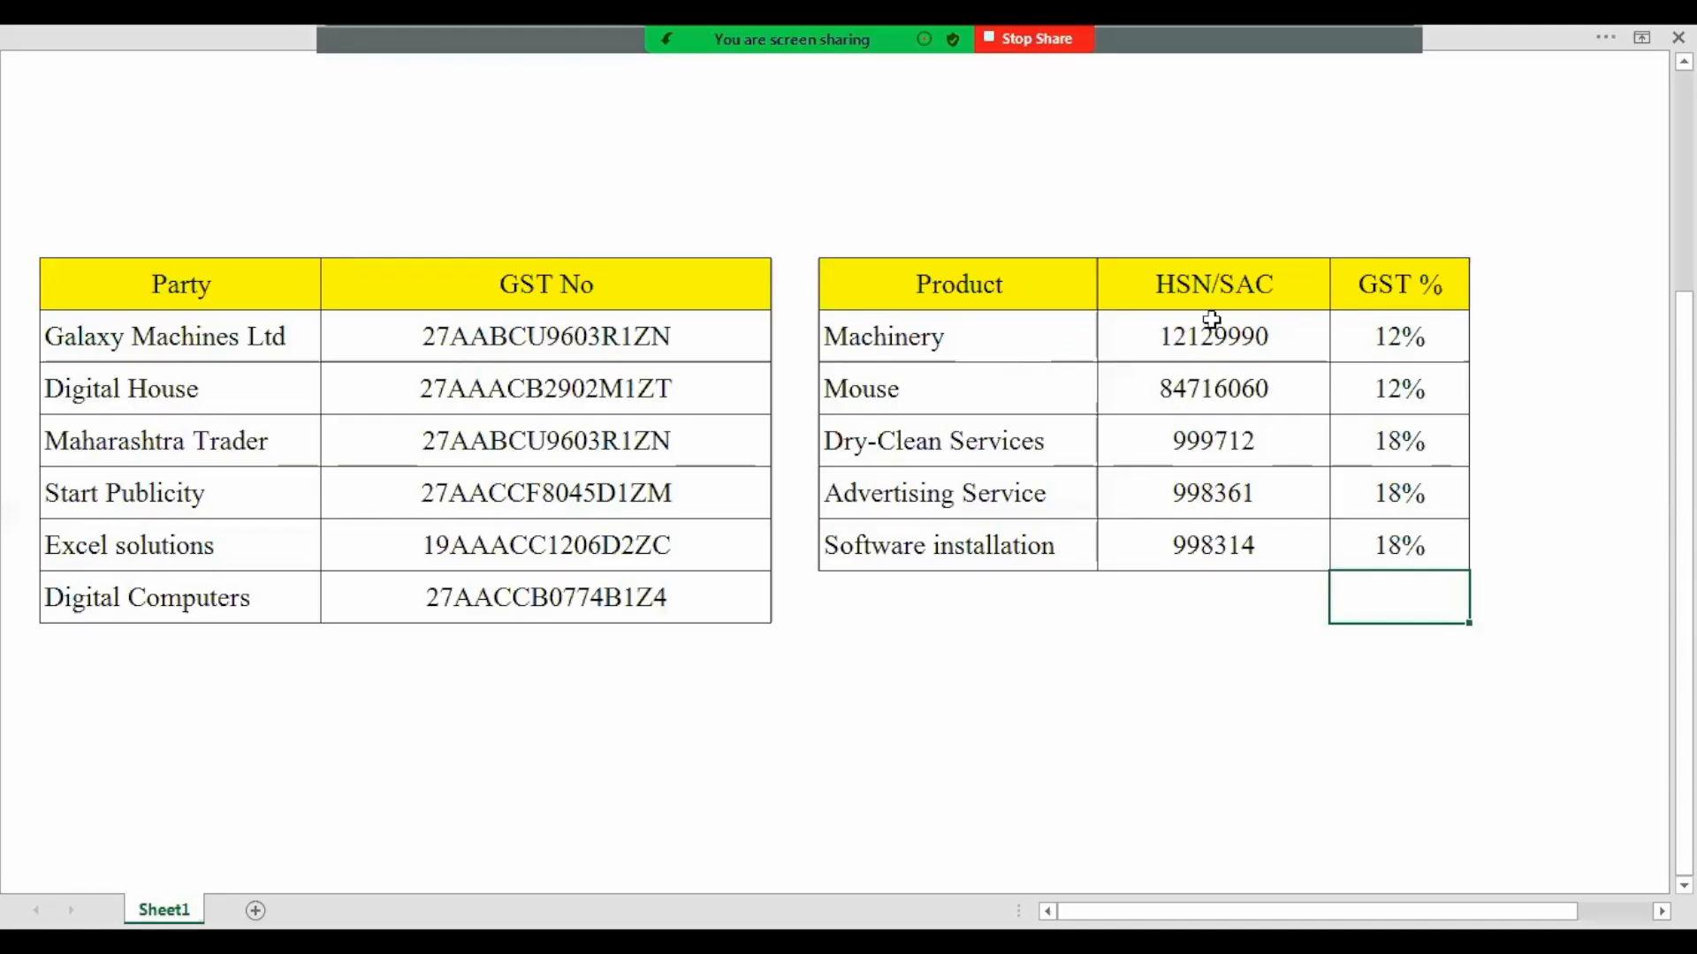
Copy the Machinery HSN/SAC code 12129990 from the Excel sheet into the ledger's GST details, keeping non-GST goods at No.
{"action": "left_click", "coordinate": [1199, 331]}
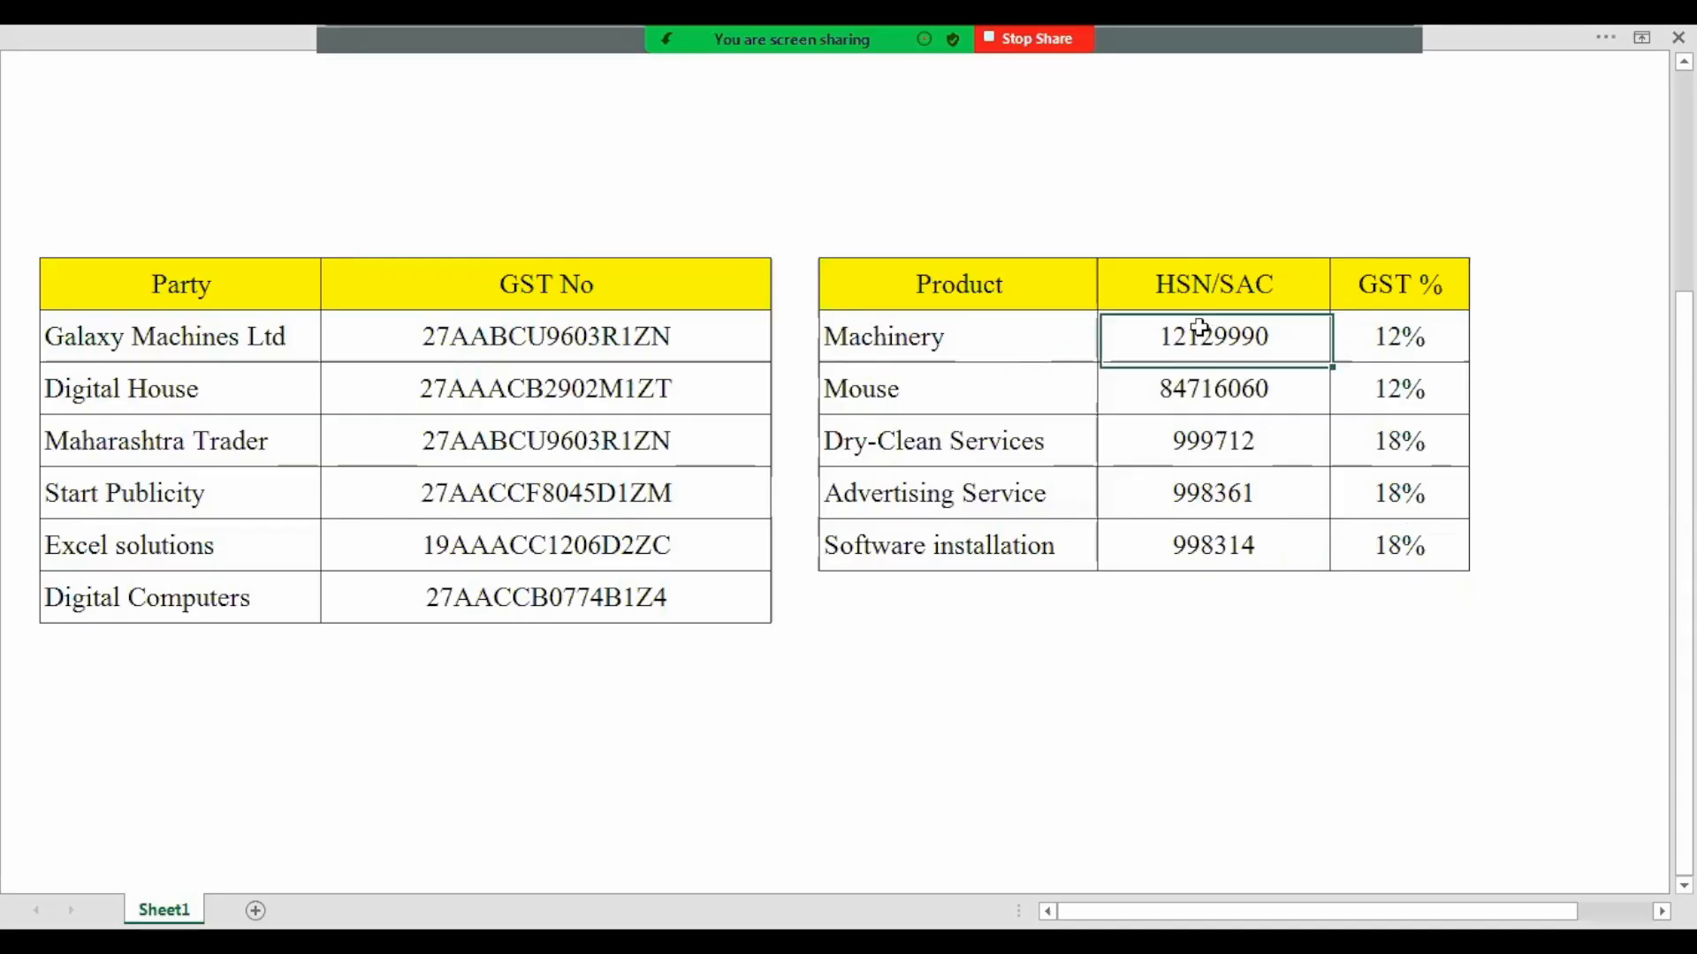
{"action": "double_click", "coordinate": [1157, 333]}
{"action": "left_click_drag", "start_coordinate": [1157, 333], "coordinate": [1283, 340]}
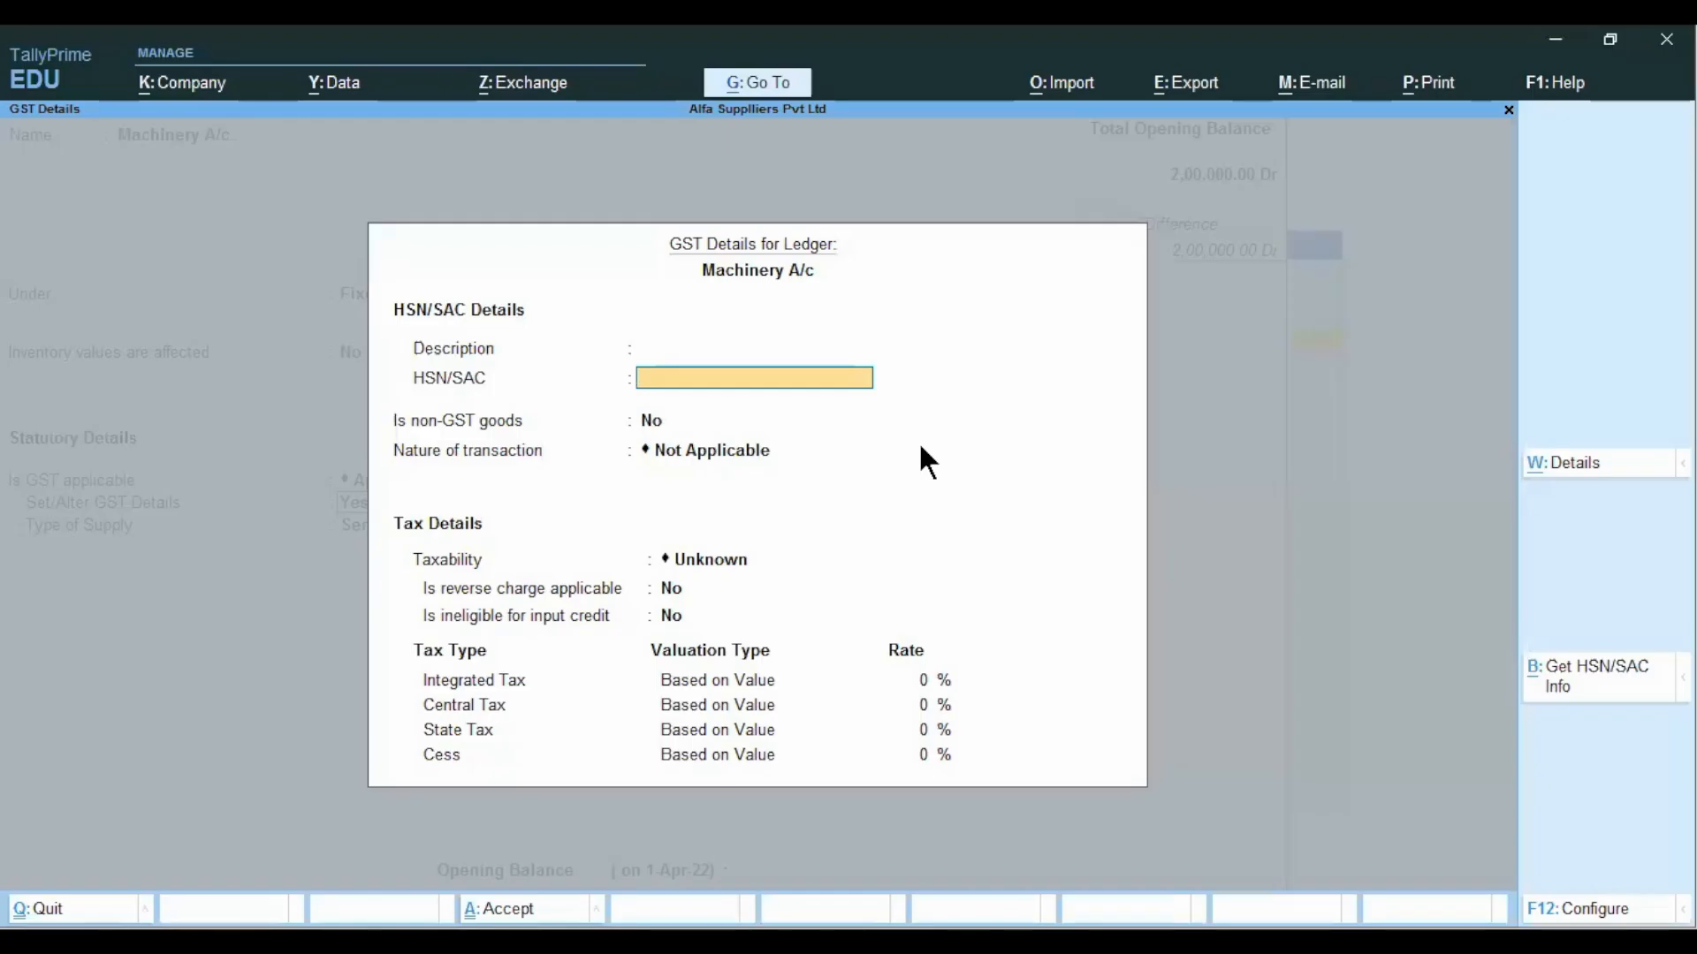
{"action": "key", "text": "ctrl+alt+v"}
{"action": "key", "text": "Return"}
{"action": "key", "text": "Return"}
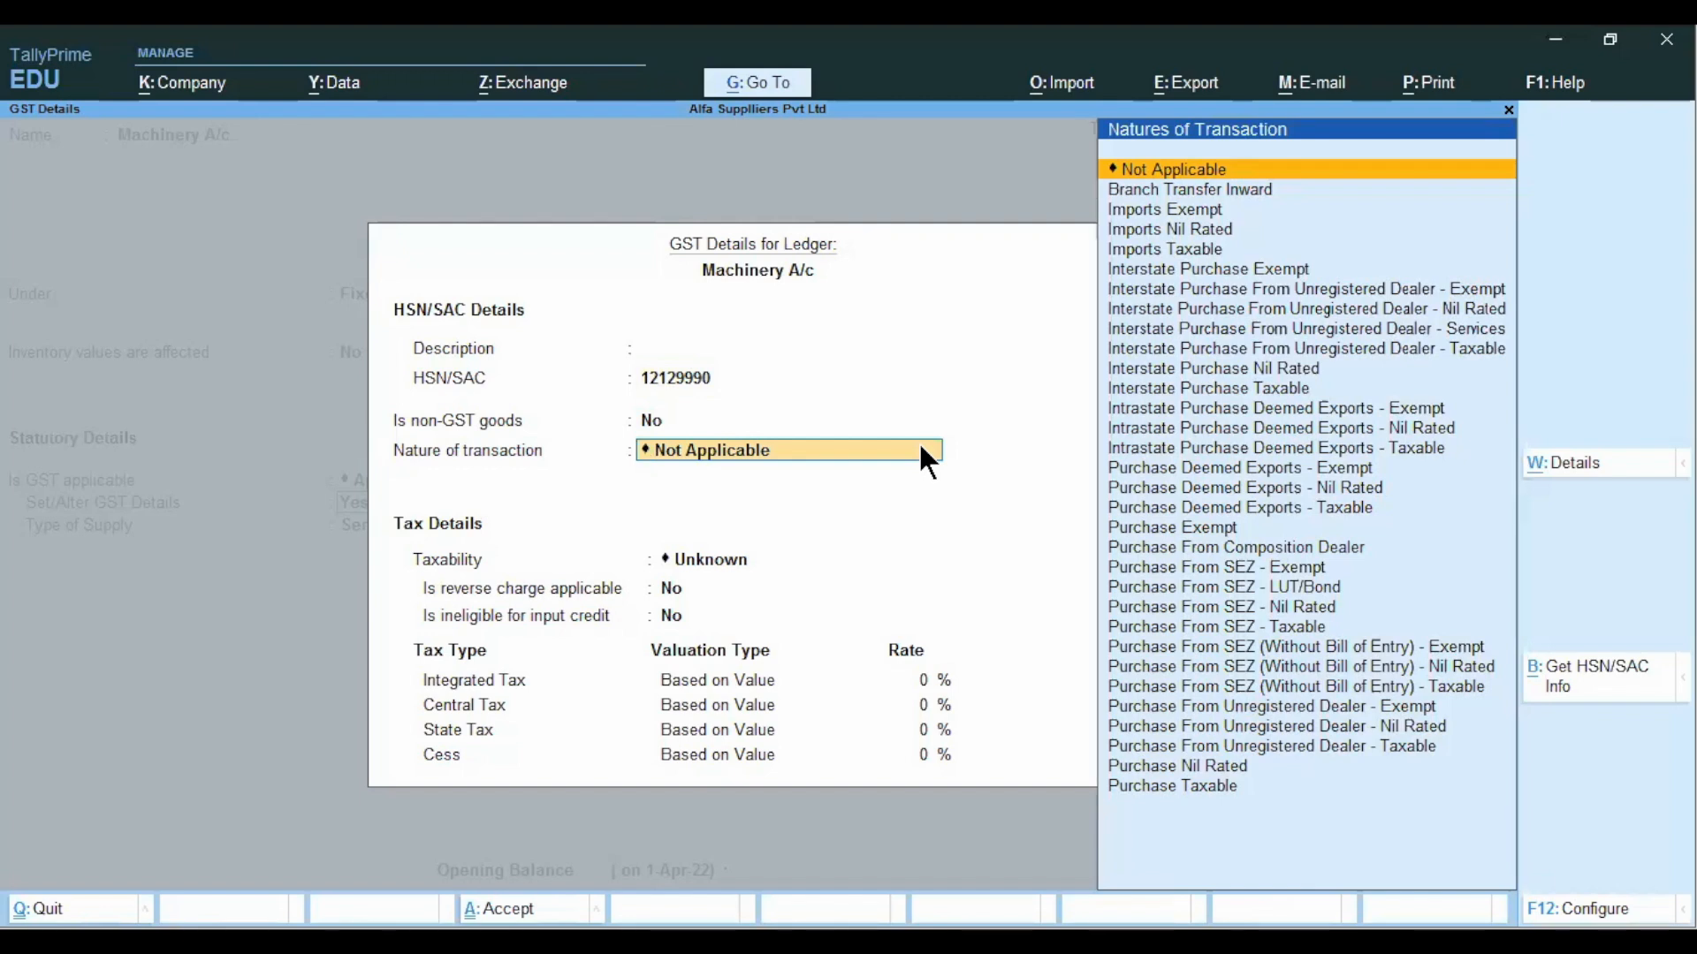
Examine the available natures of transaction for the machinery ledger, from branch transfers and imports to the purchase types.
{"action": "key", "text": "F12"}
{"action": "key", "text": "F9"}
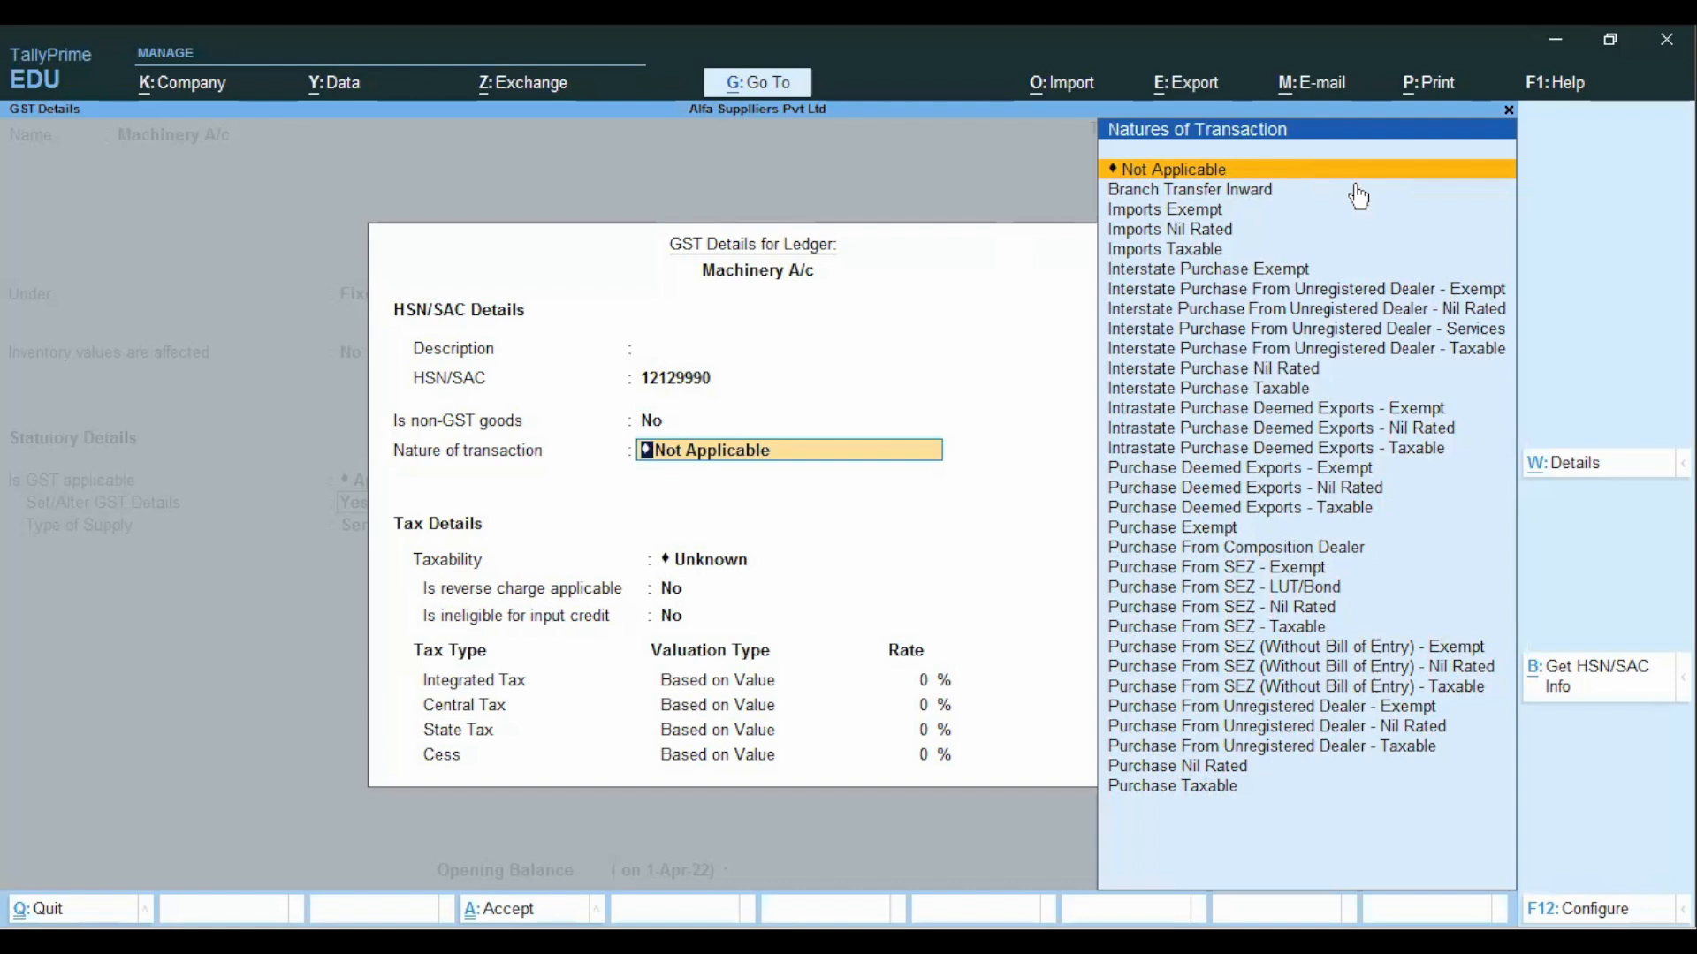
{"action": "key", "text": "Down"}
{"action": "key", "text": "Down"}
{"action": "key", "text": "Down"}
{"action": "key", "text": "Down"}
{"action": "key", "text": "Up"}
{"action": "key", "text": "Up"}
{"action": "key", "text": "Up"}
{"action": "key", "text": "Up"}
{"action": "key", "text": "Down"}
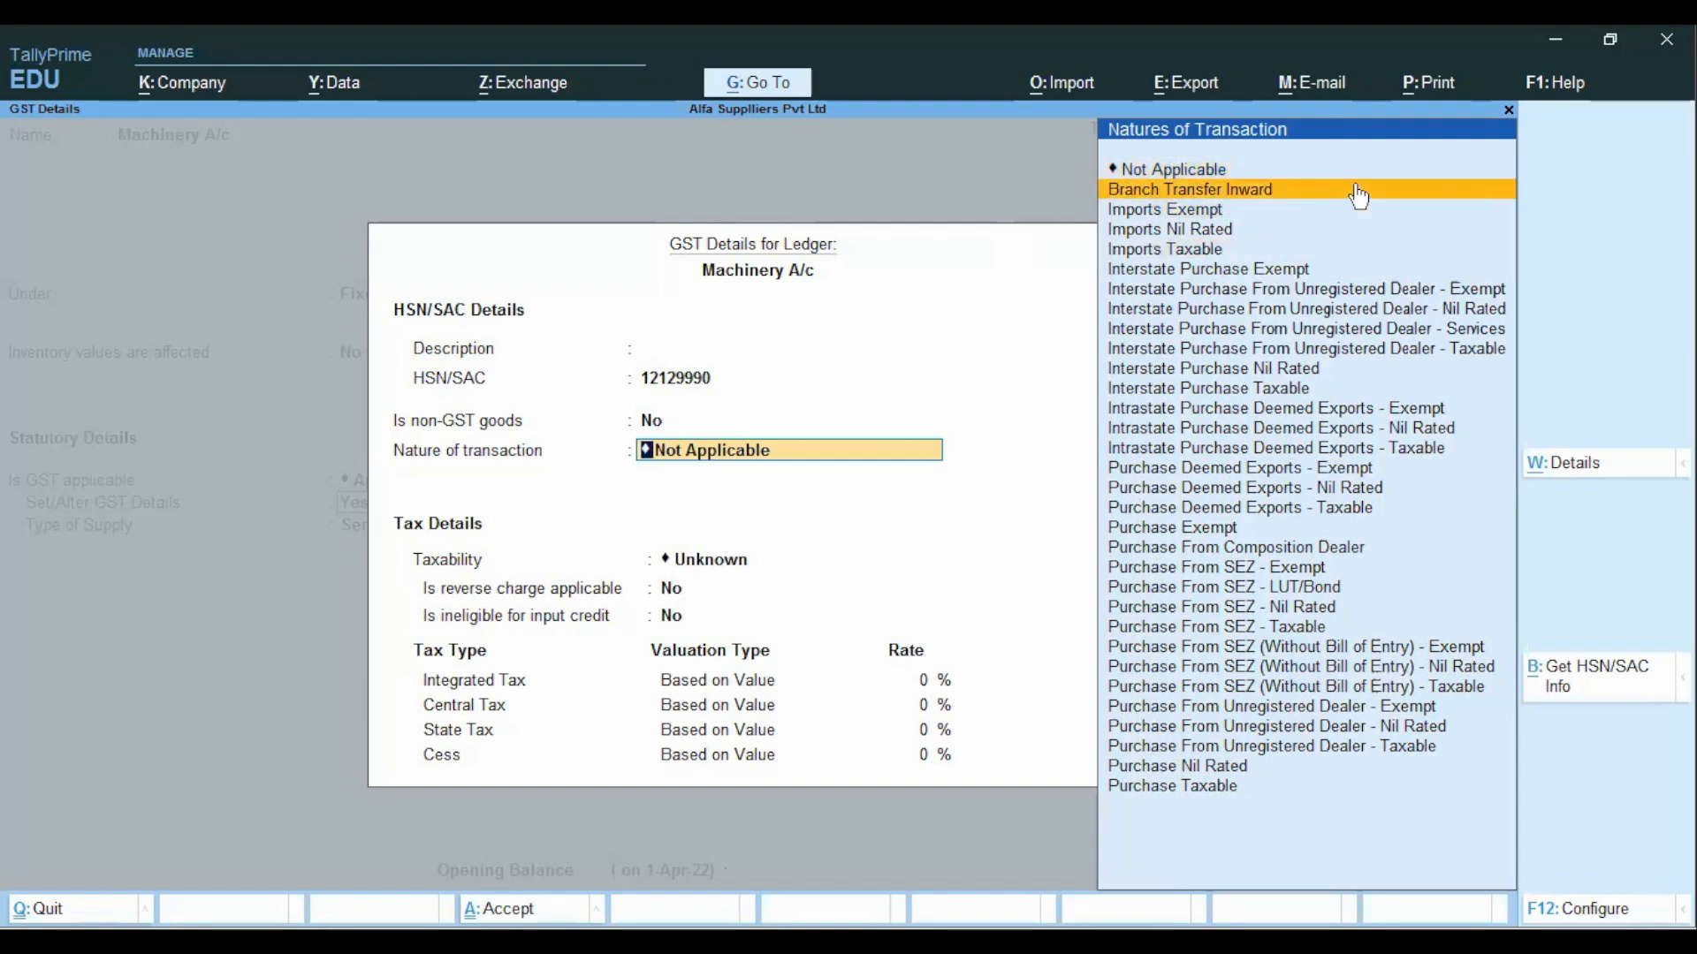
{"action": "key", "text": "Down"}
{"action": "key", "text": "Down"}
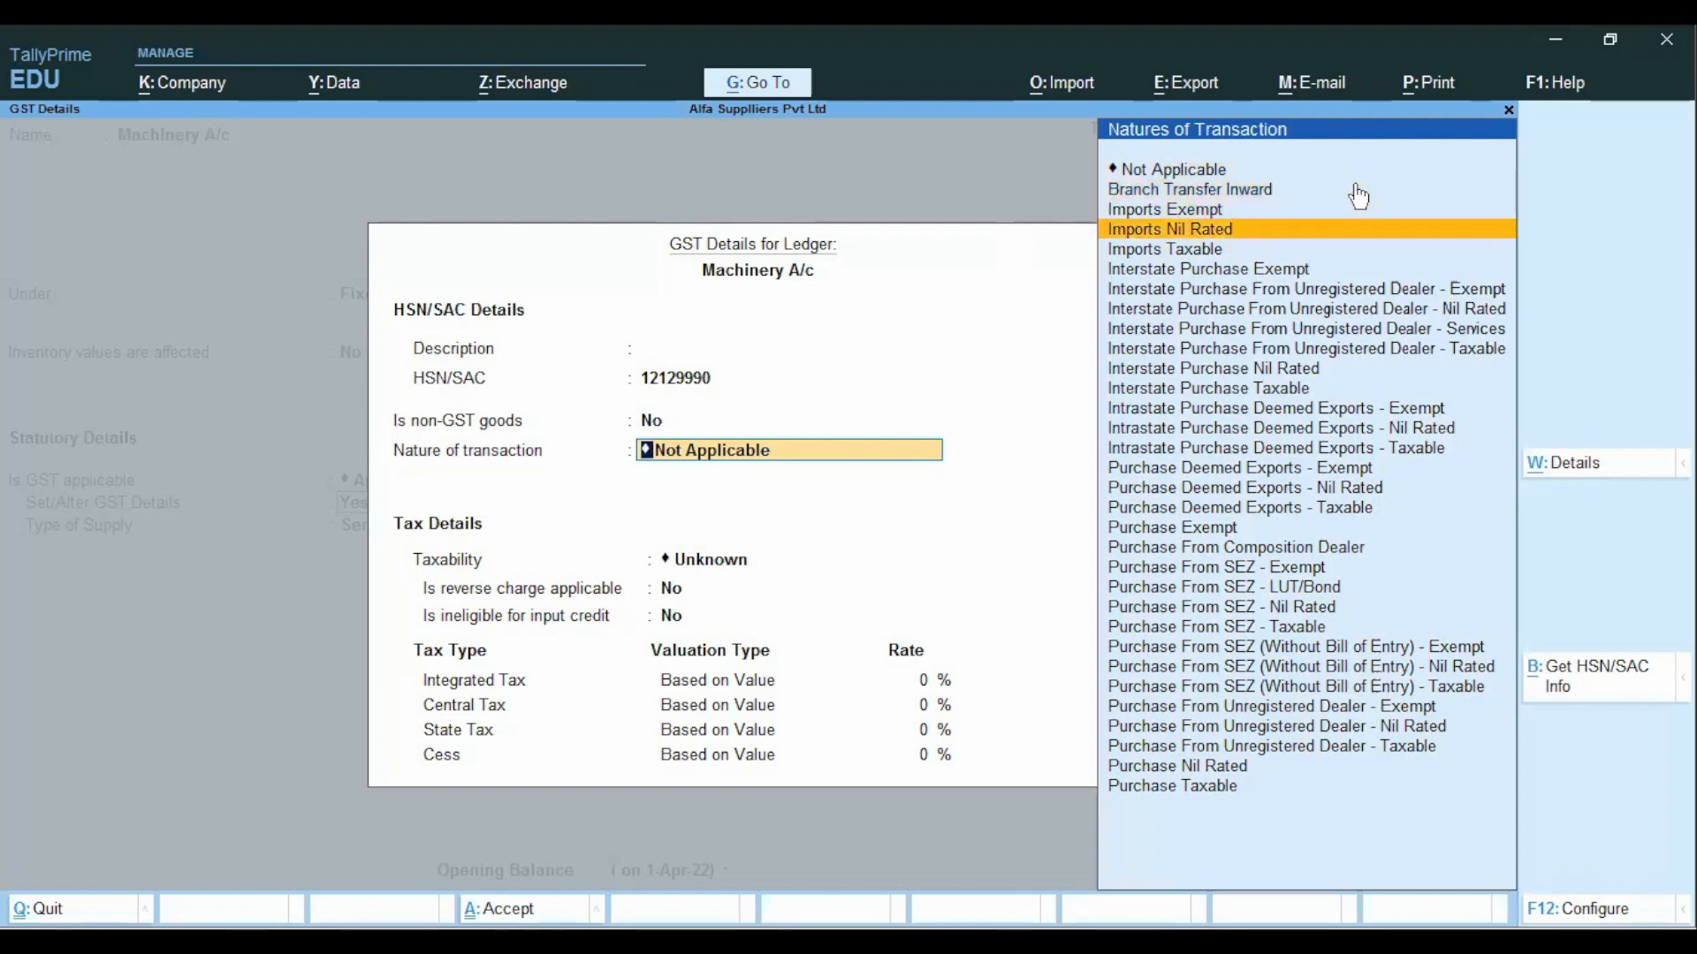
{"action": "key", "text": "Down"}
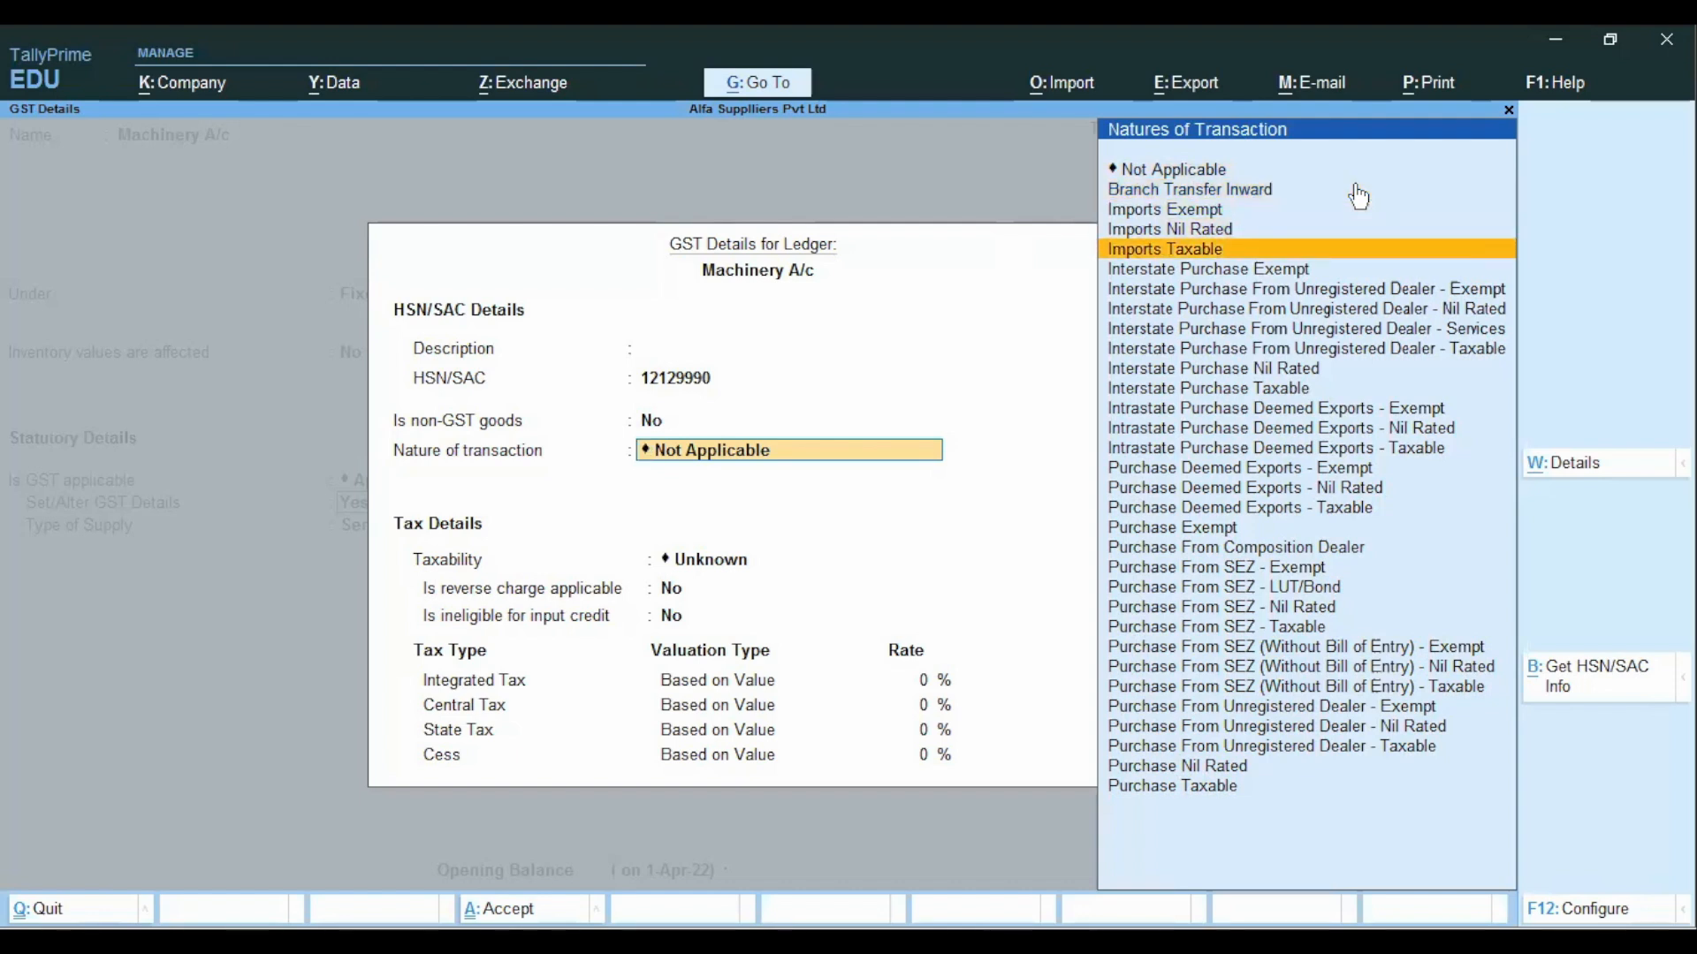
{"action": "key", "text": "Down"}
{"action": "key", "text": "Down"}
{"action": "key", "text": "Down"}
{"action": "key", "text": "Down"}
{"action": "key", "text": "Down"}
{"action": "key", "text": "Down"}
{"action": "key", "text": "Down"}
{"action": "key", "text": "Down"}
{"action": "key", "text": "Down"}
{"action": "key", "text": "Down"}
{"action": "key", "text": "Down"}
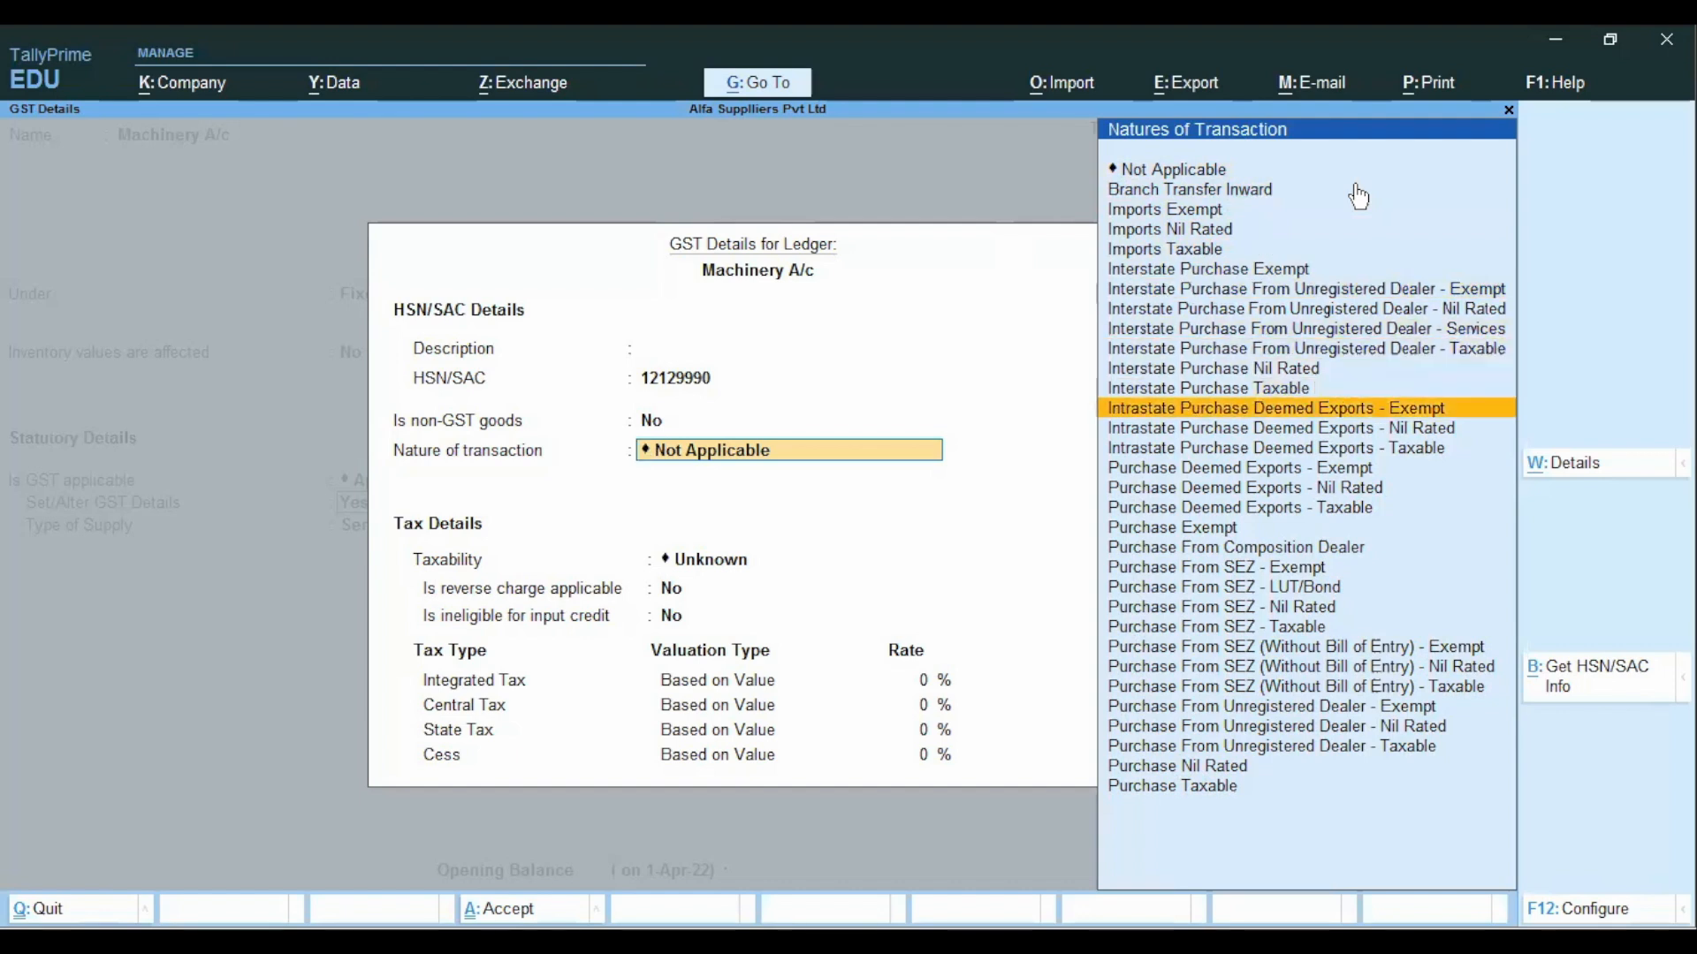
{"action": "key", "text": "Down"}
{"action": "key", "text": "Down"}
{"action": "key", "text": "Down"}
{"action": "key", "text": "Down"}
{"action": "key", "text": "Down"}
{"action": "key", "text": "Down"}
{"action": "key", "text": "Down"}
{"action": "key", "text": "Down"}
{"action": "key", "text": "Down"}
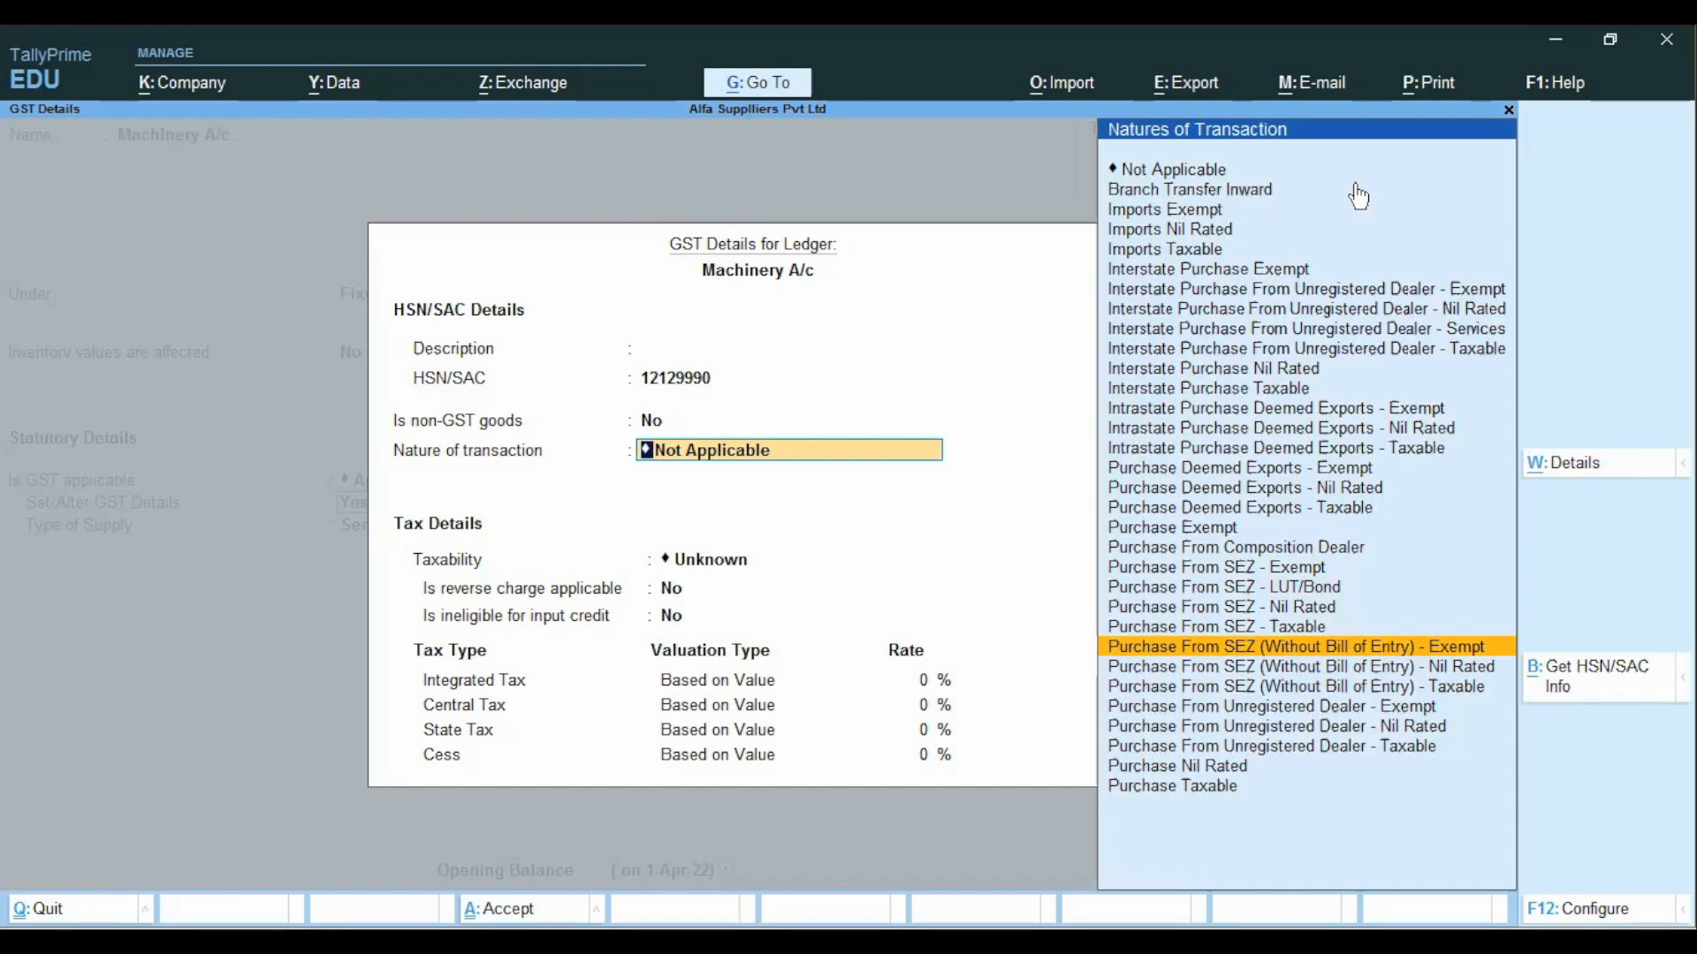
{"action": "key", "text": "Down"}
{"action": "key", "text": "Down"}
{"action": "key", "text": "Down"}
{"action": "key", "text": "Down"}
{"action": "key", "text": "Down"}
{"action": "key", "text": "Down"}
{"action": "key", "text": "Down"}
{"action": "key", "text": "Up"}
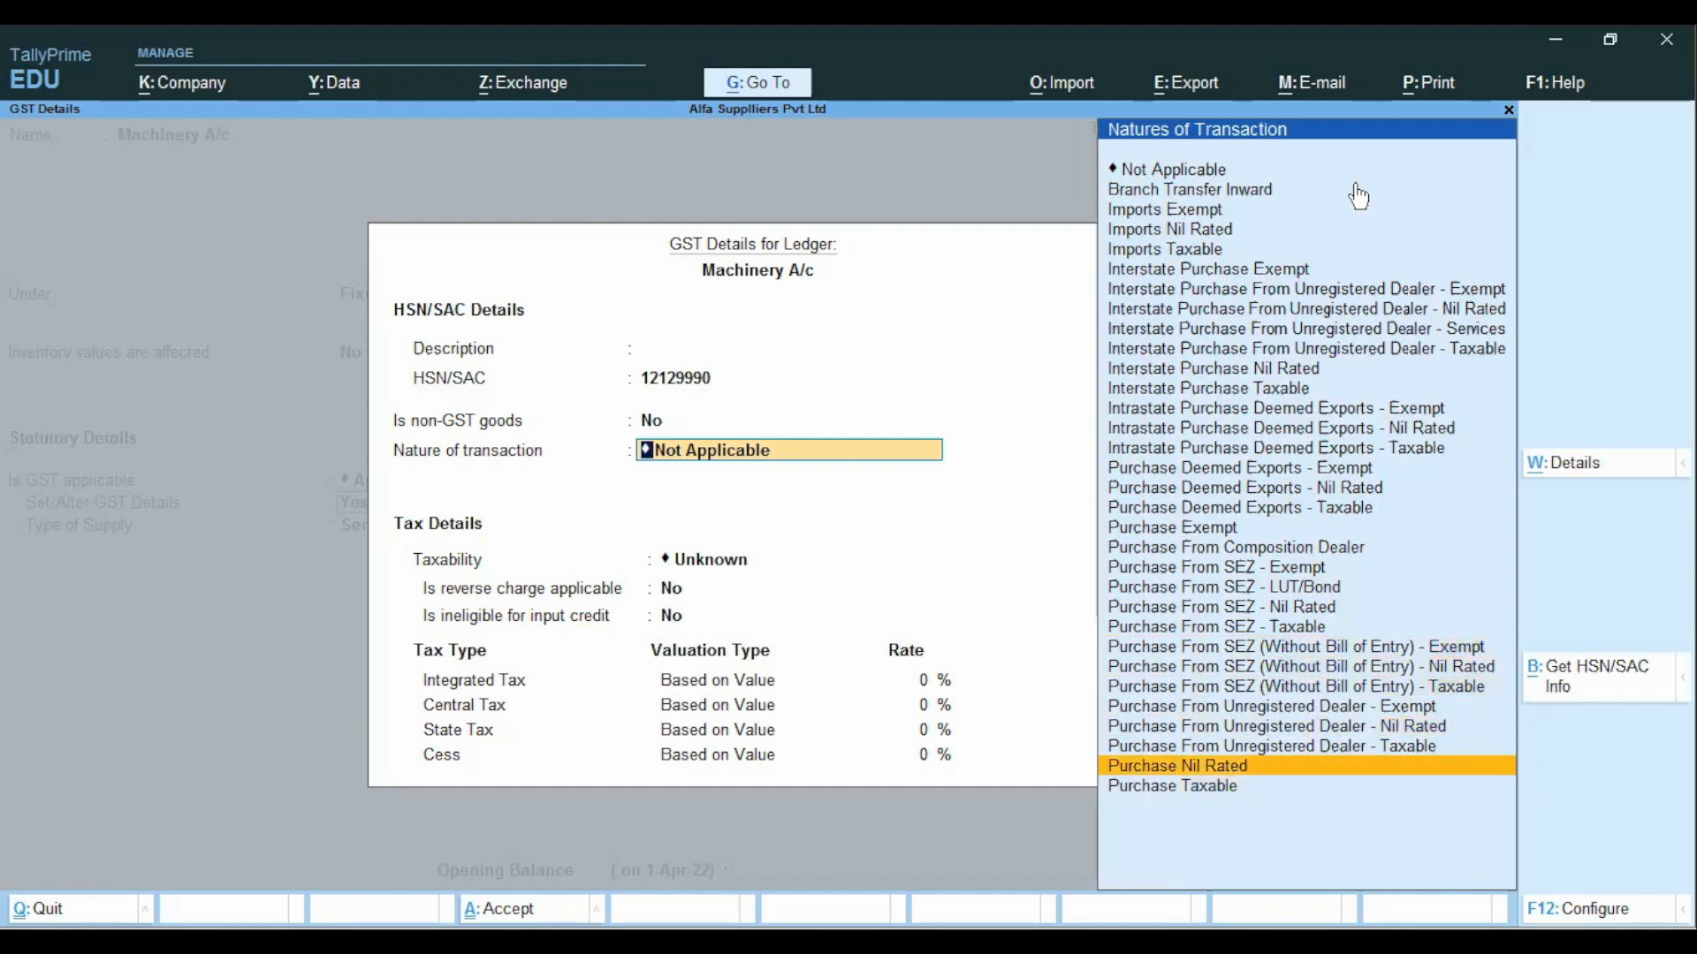
{"action": "key", "text": "Up"}
{"action": "key", "text": "Up"}
{"action": "key", "text": "Up"}
{"action": "key", "text": "Up"}
{"action": "key", "text": "Up"}
{"action": "key", "text": "Up"}
{"action": "key", "text": "Up"}
{"action": "key", "text": "Up"}
{"action": "key", "text": "Up"}
{"action": "key", "text": "Up"}
{"action": "key", "text": "Up"}
{"action": "key", "text": "Up"}
{"action": "key", "text": "Up"}
{"action": "key", "text": "Up"}
{"action": "key", "text": "Up"}
{"action": "key", "text": "Up"}
{"action": "key", "text": "Up"}
{"action": "key", "text": "Up"}
{"action": "key", "text": "Up"}
{"action": "key", "text": "Up"}
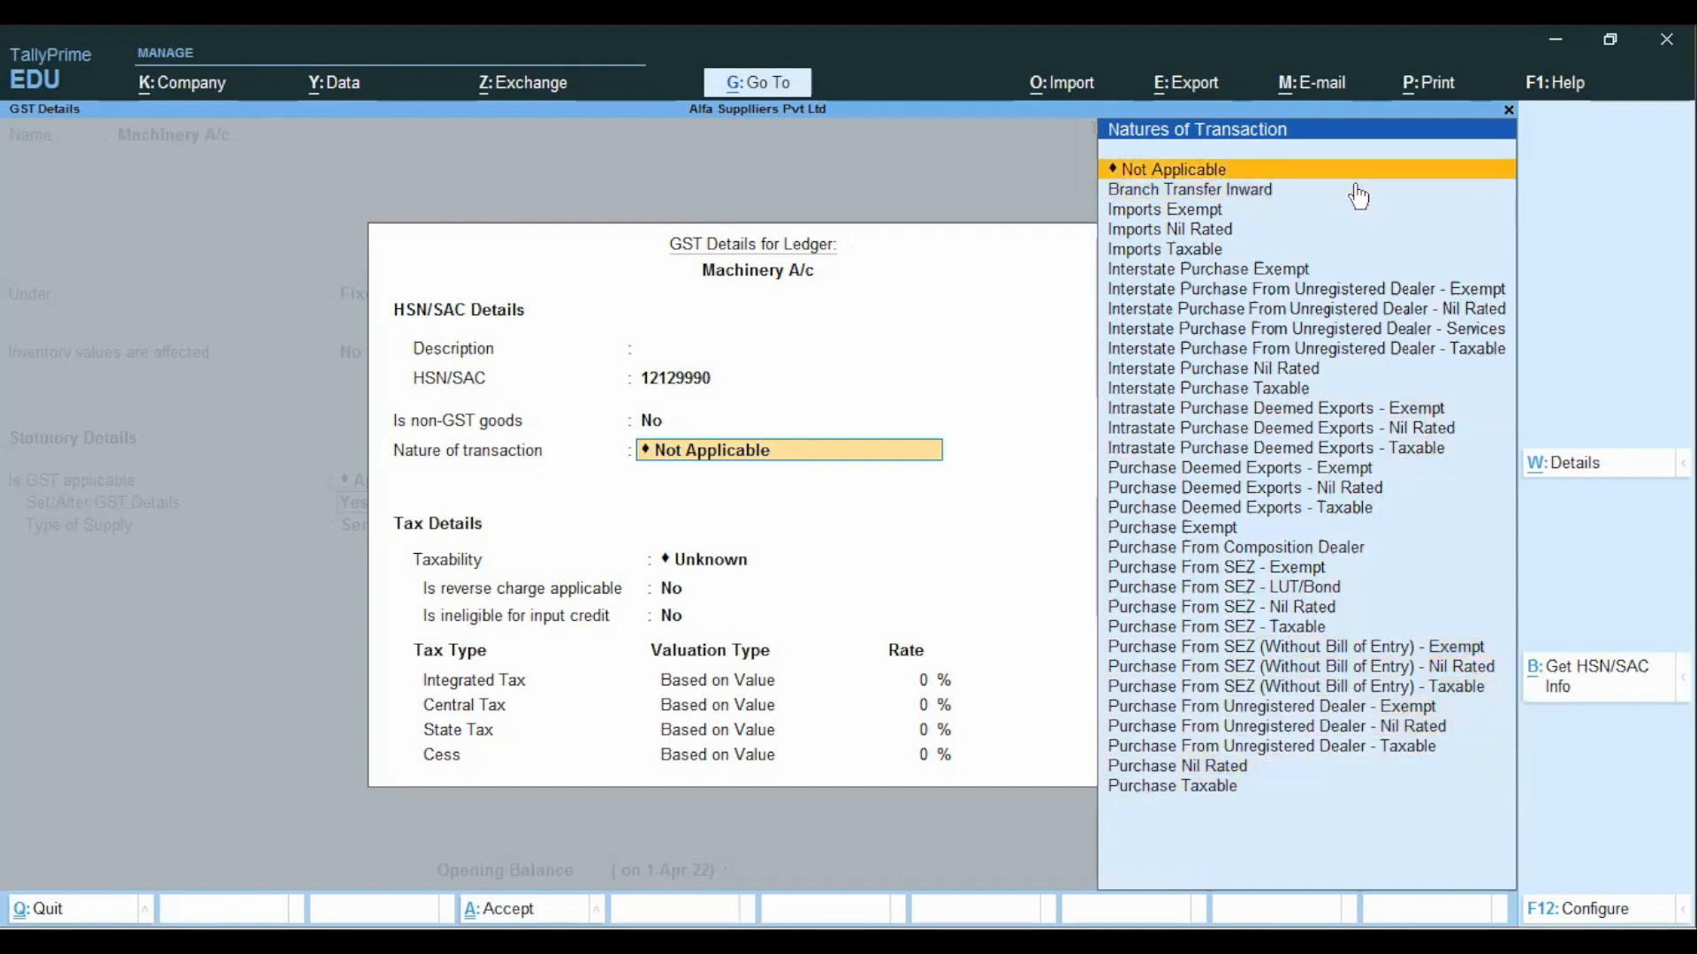
Set the nature of transaction to Purchase Taxable in the machinery ledger's GST details.
{"action": "key", "text": "Down"}
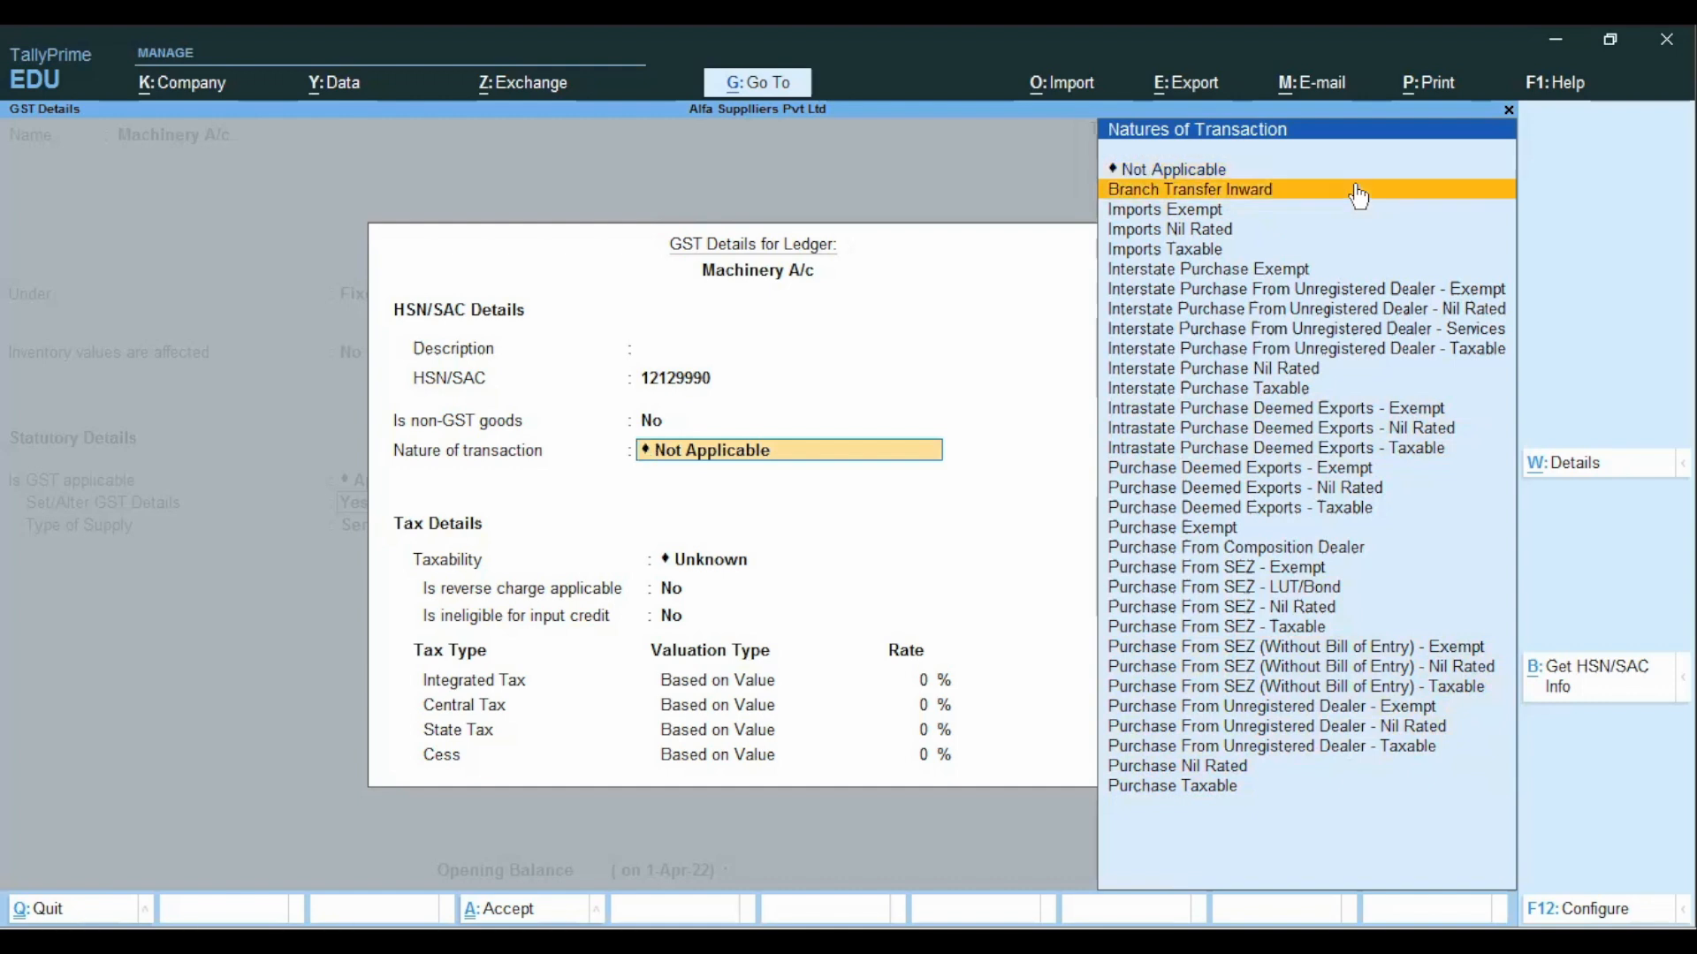
{"action": "key", "text": "Down"}
{"action": "key", "text": "Down"}
{"action": "key", "text": "Down"}
{"action": "key", "text": "Down"}
{"action": "key", "text": "Down"}
{"action": "key", "text": "Down"}
{"action": "key", "text": "Down"}
{"action": "key", "text": "Down"}
{"action": "key", "text": "Down"}
{"action": "key", "text": "Down"}
{"action": "key", "text": "Down"}
{"action": "key", "text": "Down"}
{"action": "key", "text": "Down"}
{"action": "key", "text": "Down"}
{"action": "key", "text": "Down"}
{"action": "key", "text": "Down"}
{"action": "key", "text": "Down"}
{"action": "key", "text": "Down"}
{"action": "key", "text": "Down"}
{"action": "key", "text": "Down"}
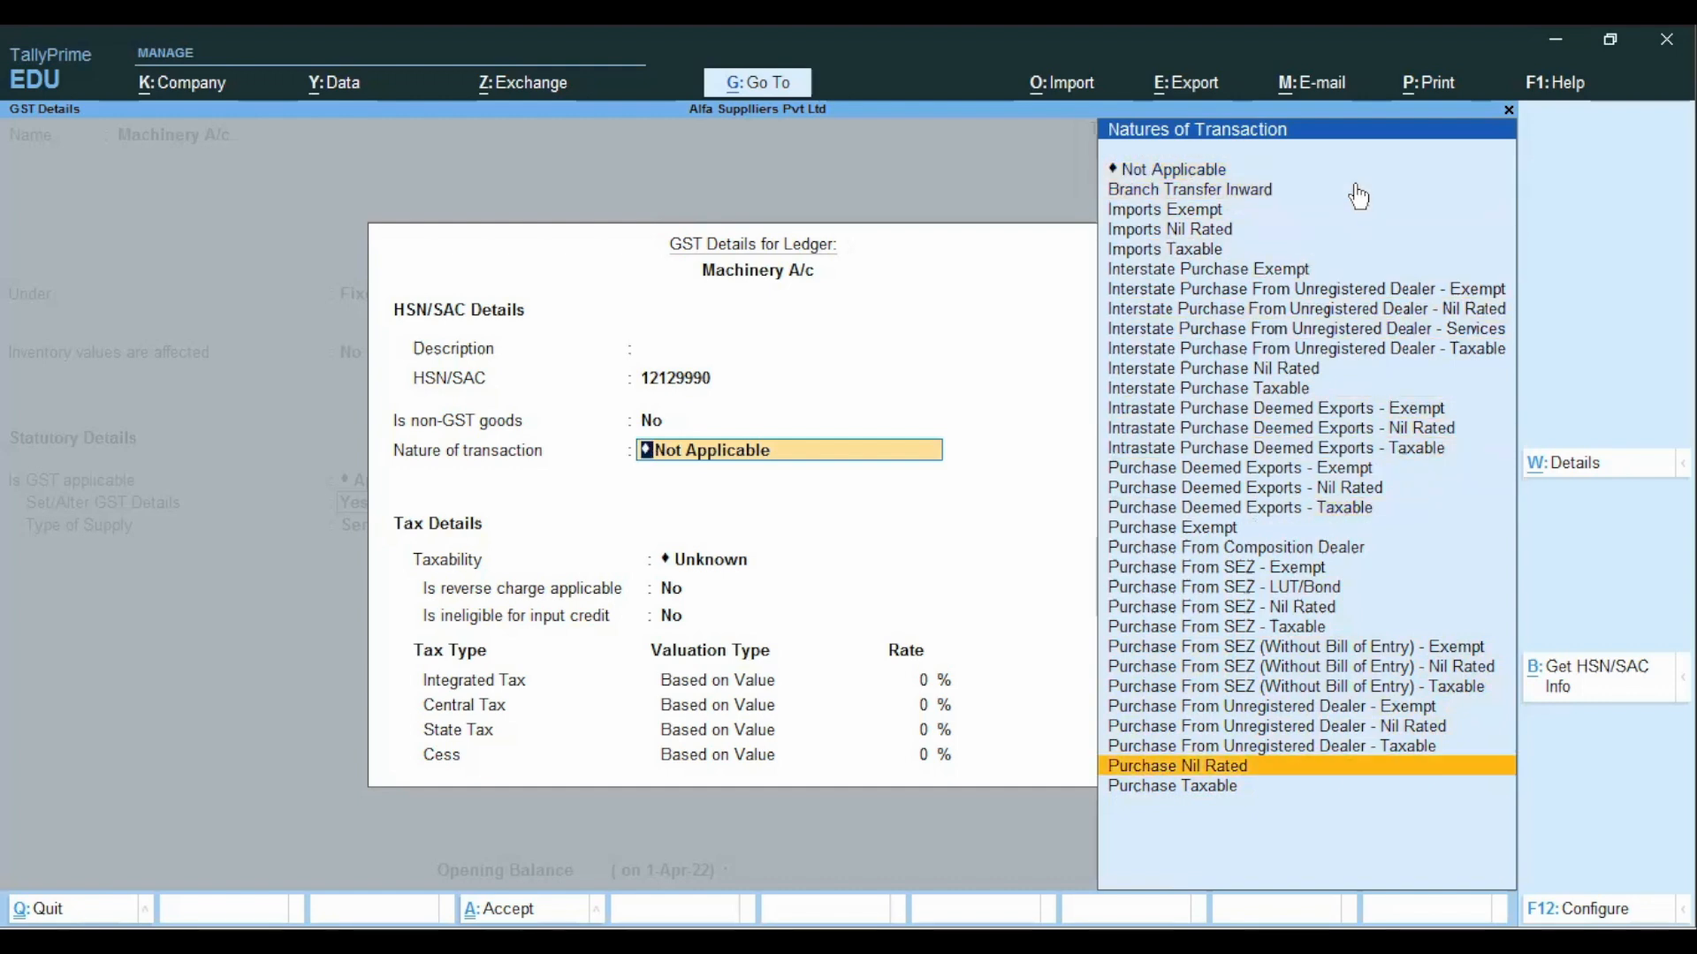
{"action": "key", "text": "Down"}
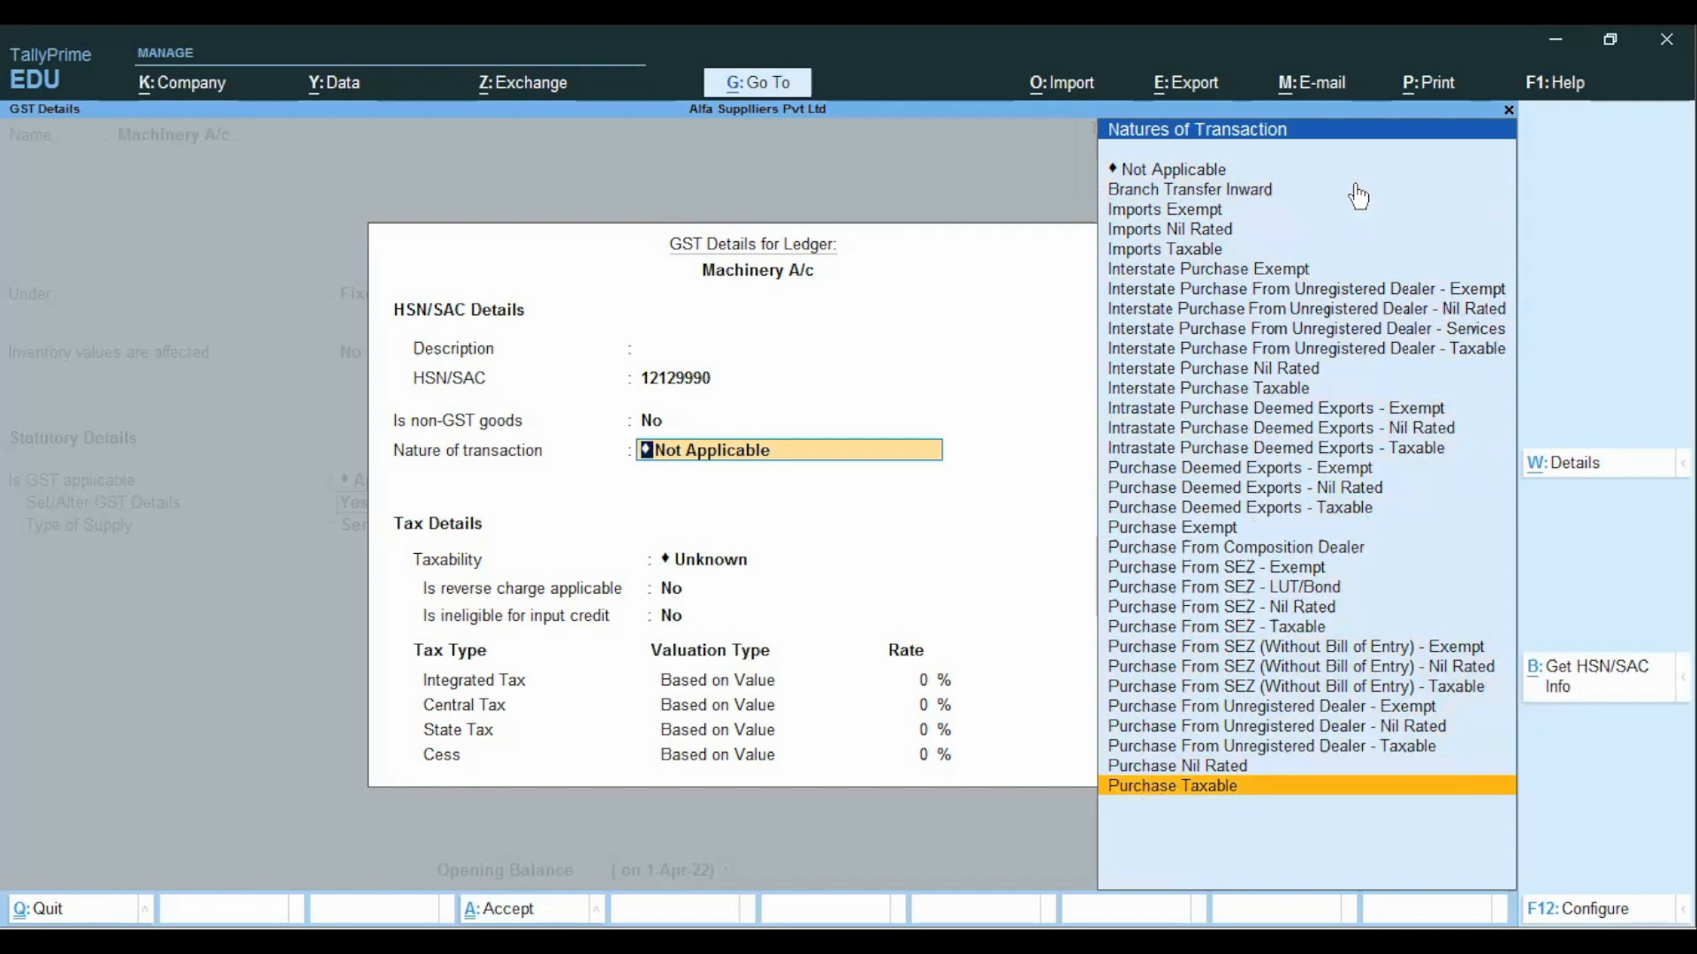
{"action": "key", "text": "Return"}
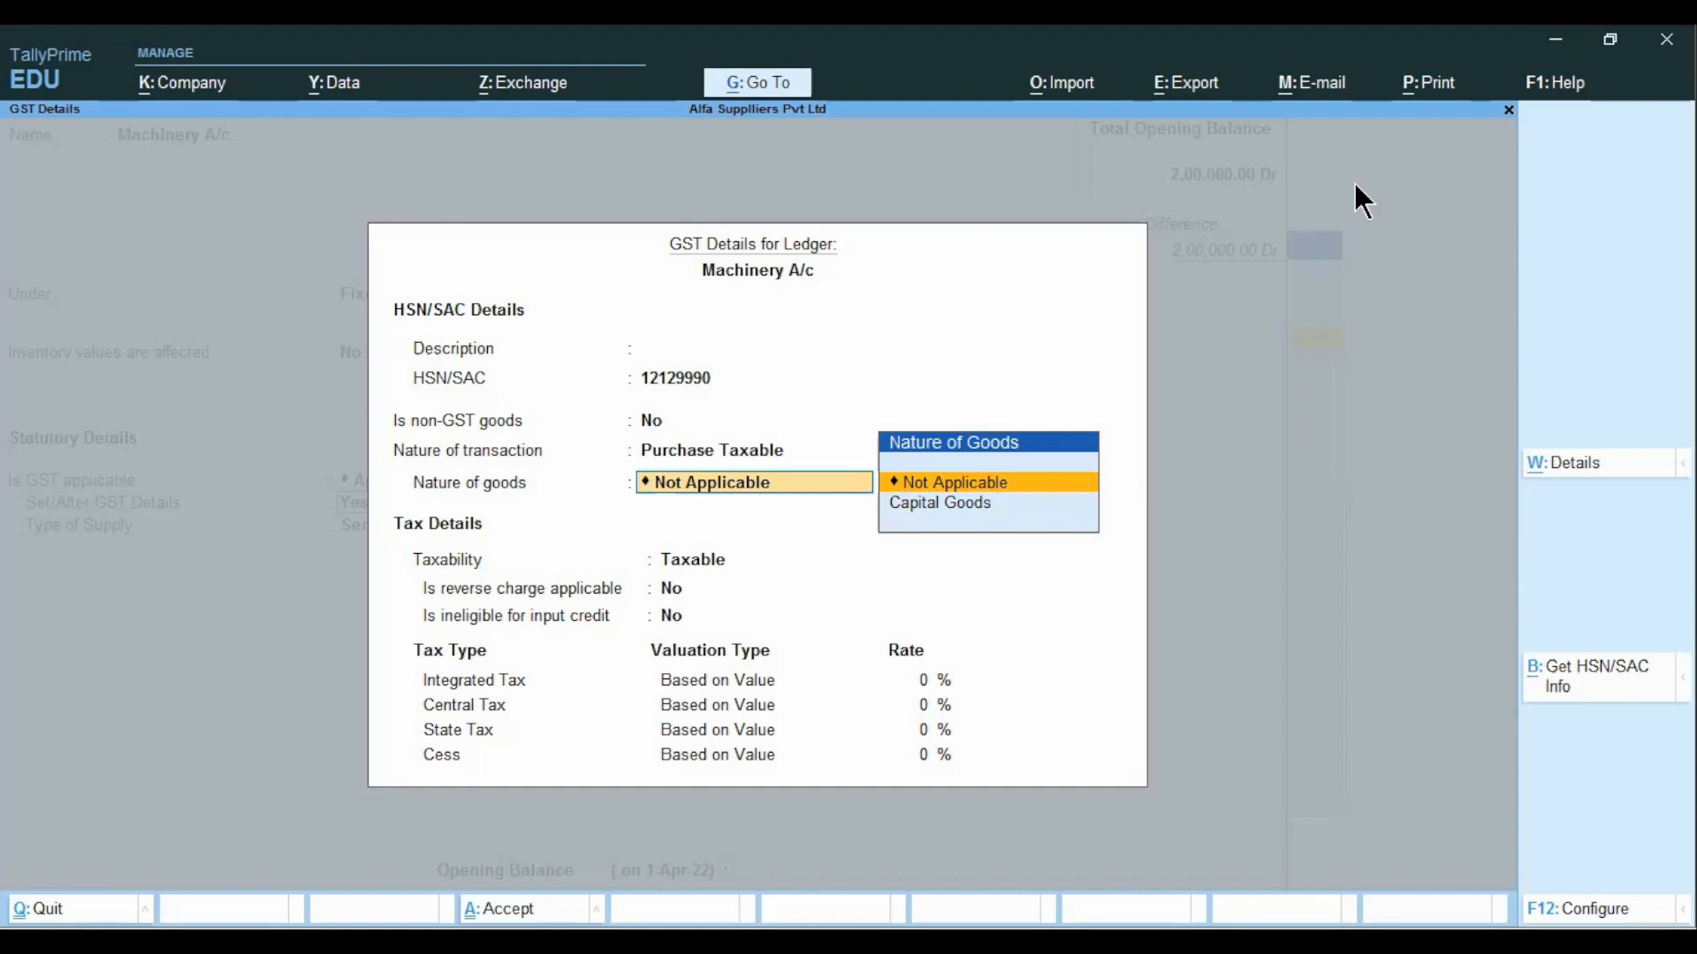
Set the nature of goods to Capital Goods, keeping reverse charge and ineligibility for input credit at No.
{"action": "key", "text": "Down"}
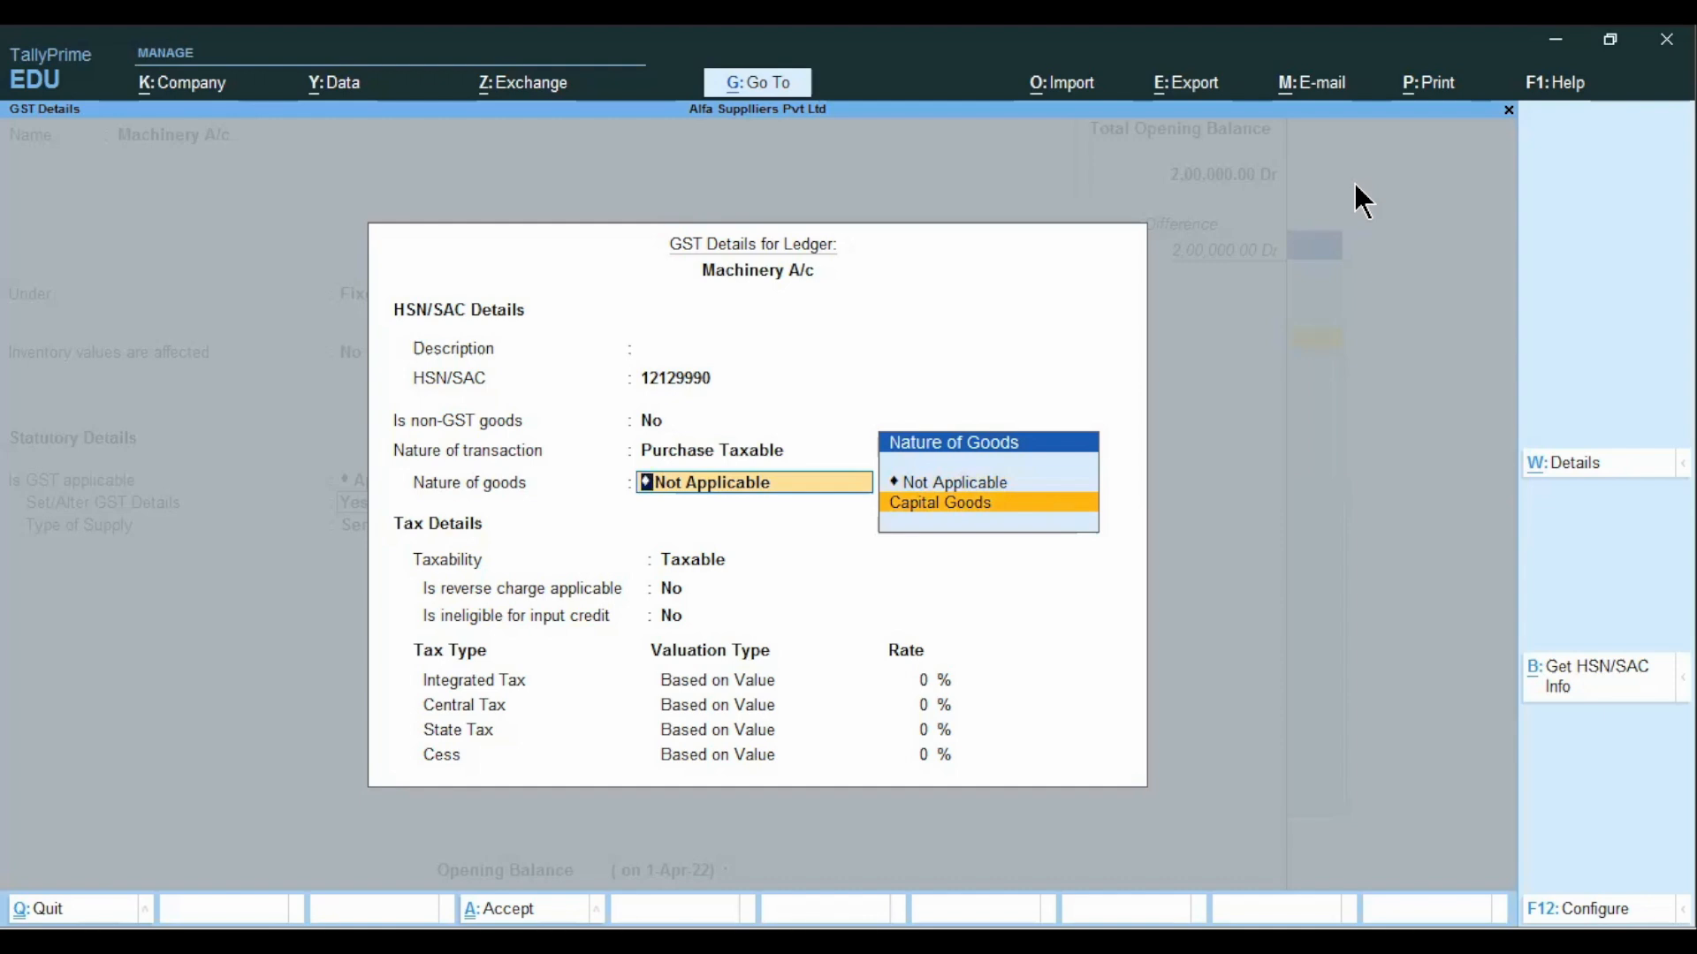
{"action": "key", "text": "Return"}
{"action": "key", "text": "Return"}
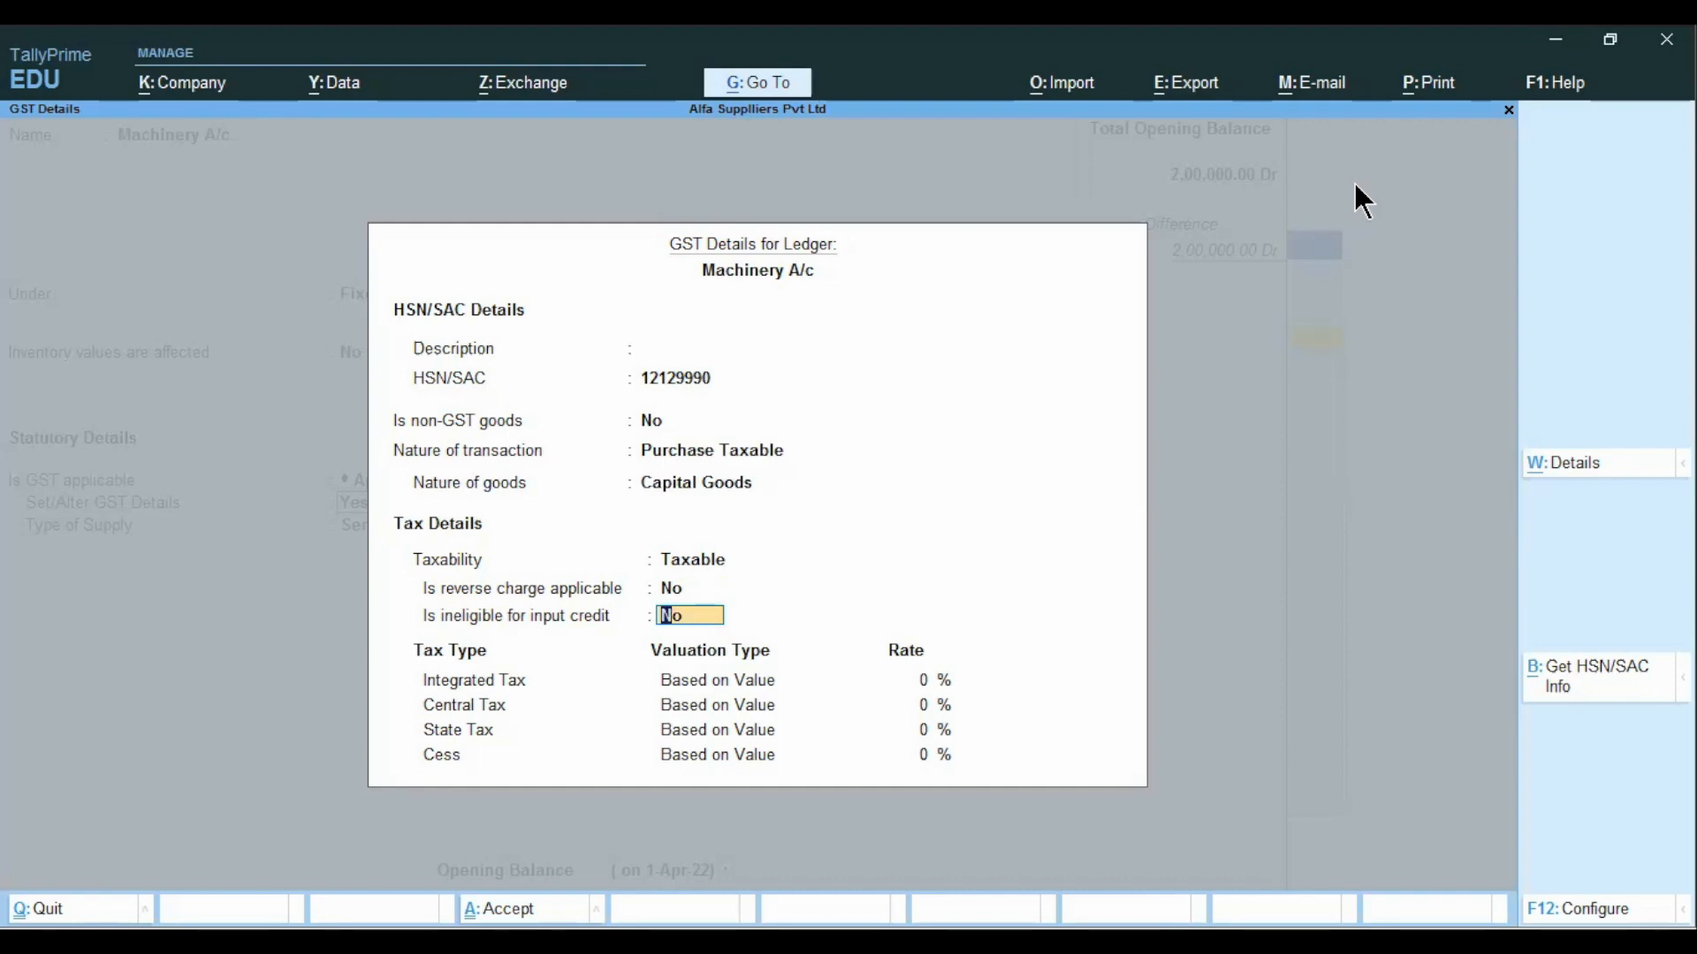
{"action": "key", "text": "alt"}
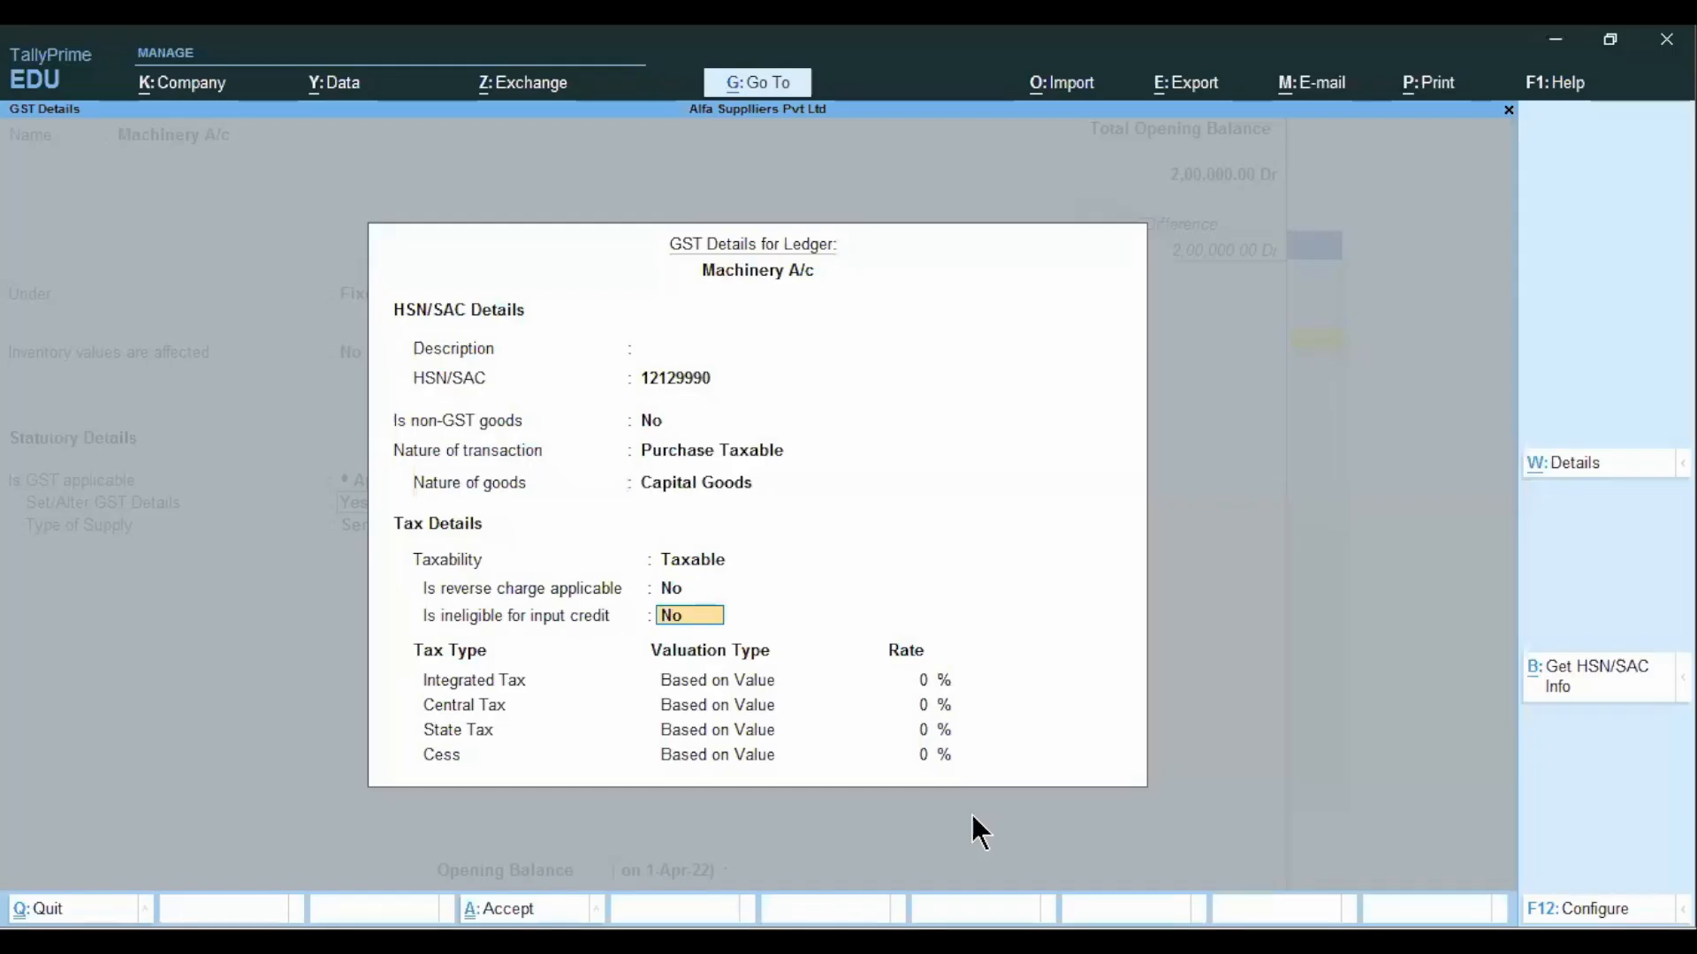
{"action": "key", "text": "Return"}
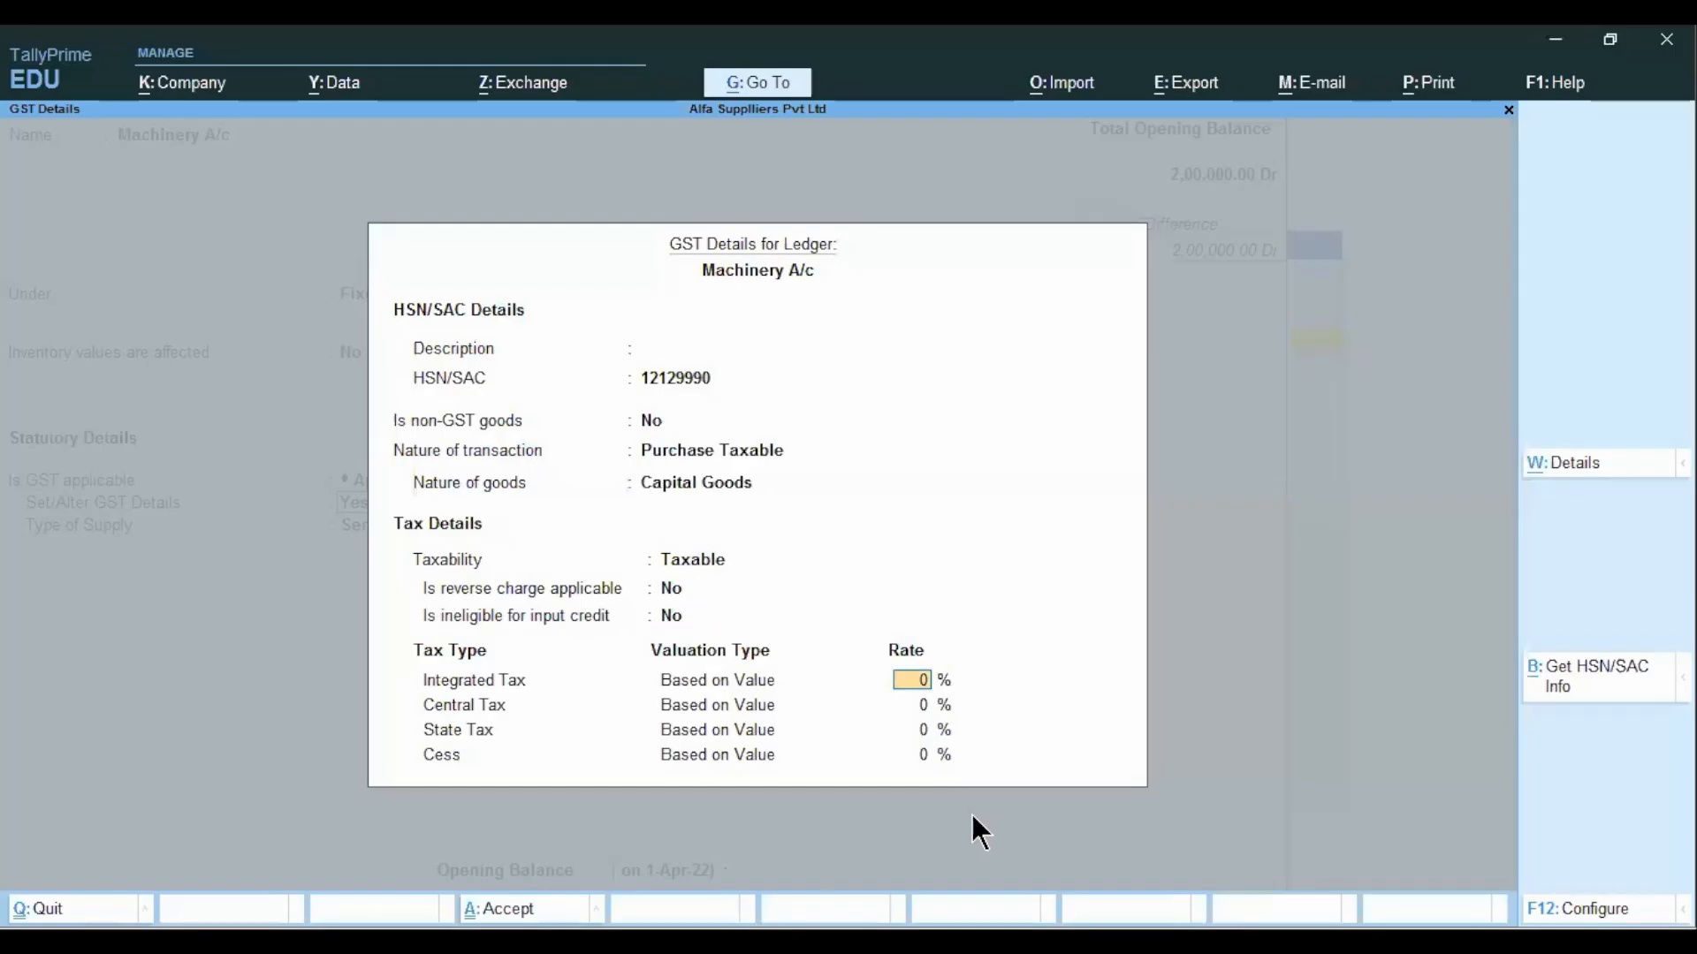
Set the integrated tax rate to 12% and accept the machinery ledger's GST details.
{"action": "type", "text": "12"}
{"action": "key", "text": "Return"}
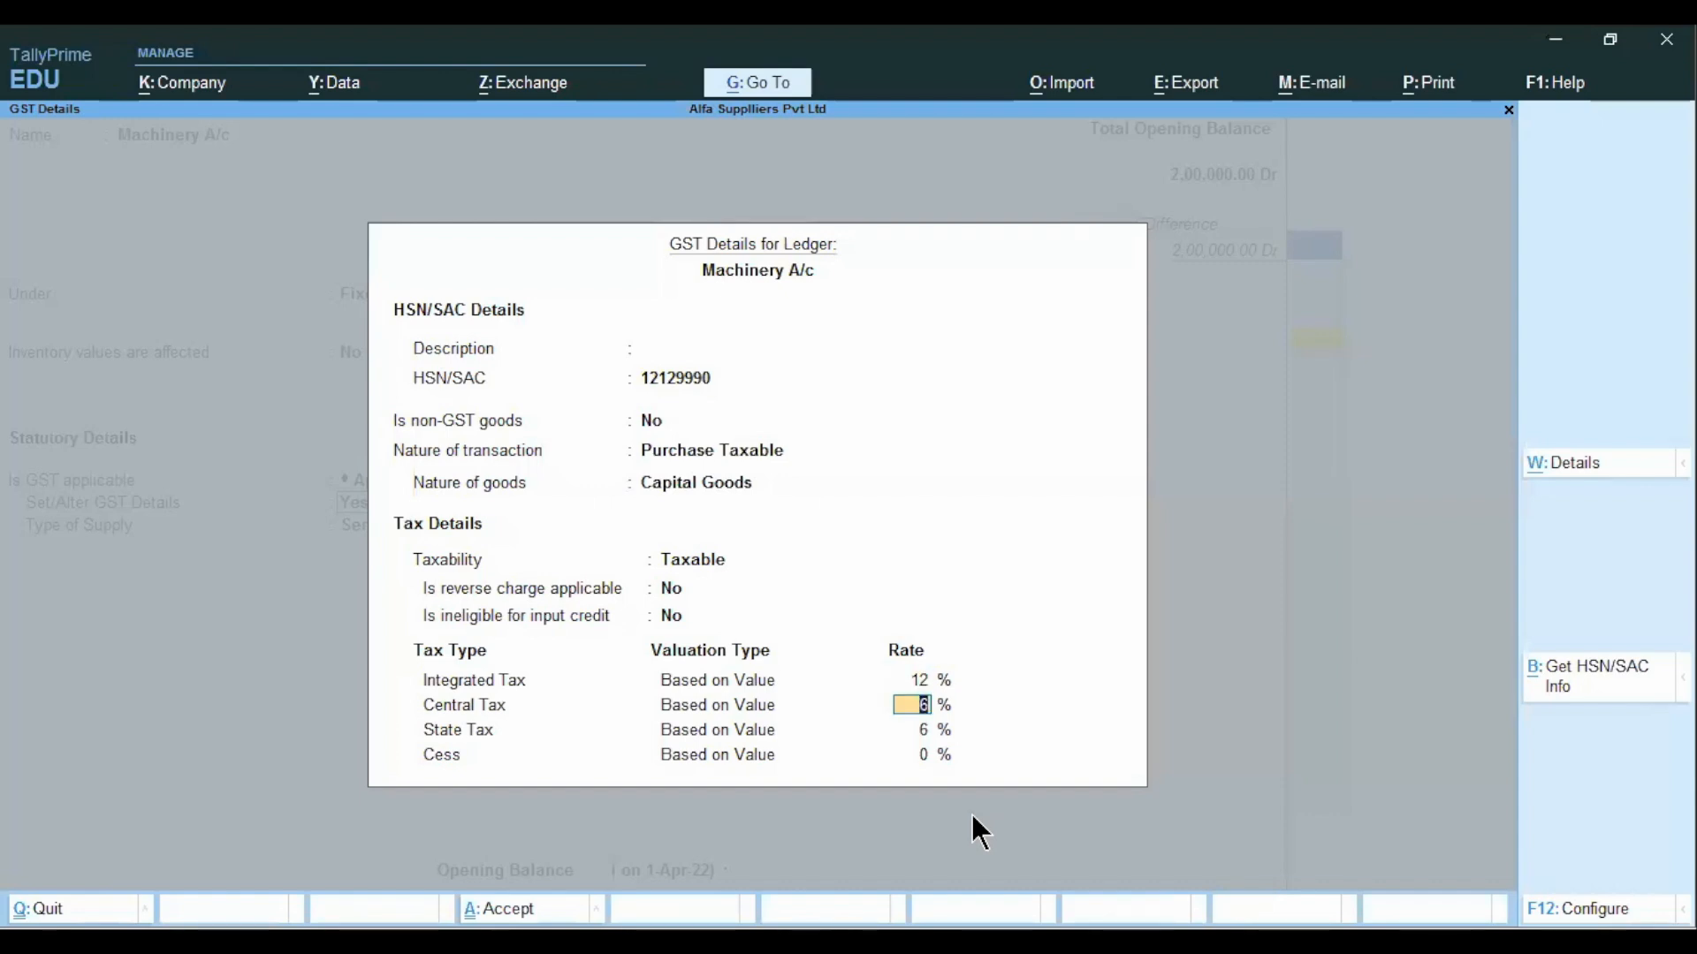
{"action": "key", "text": "ctrl+a"}
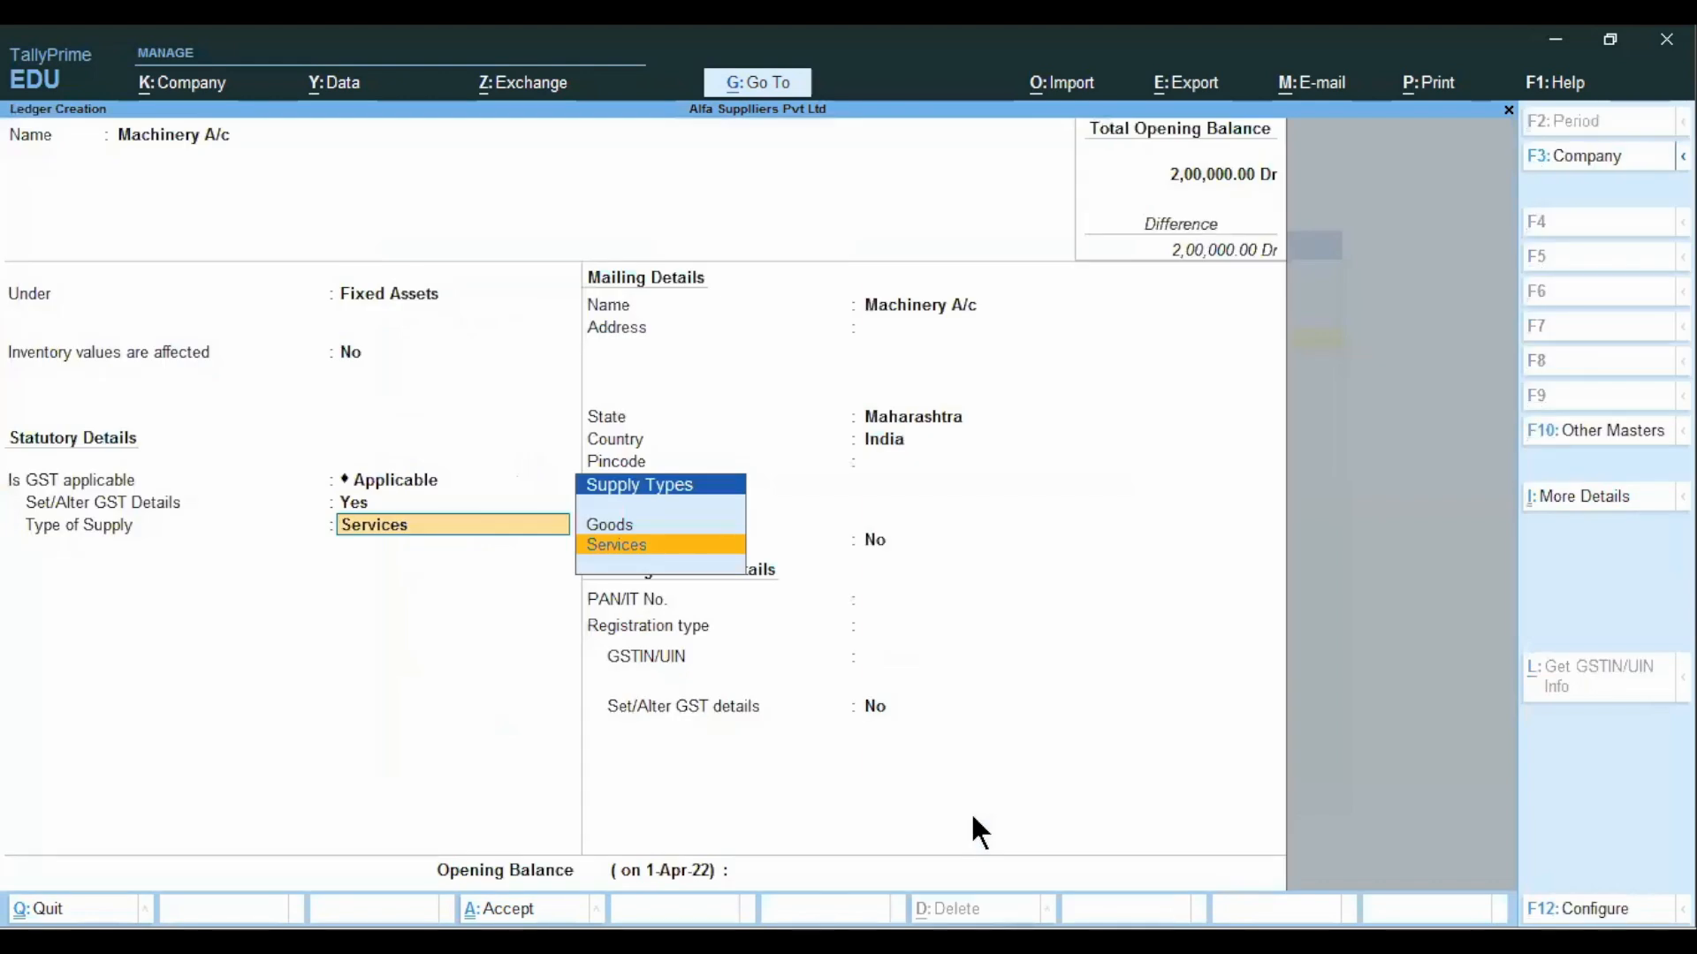
Set the type of supply to Goods and save the Machinery A/c ledger.
{"action": "key", "text": "Up"}
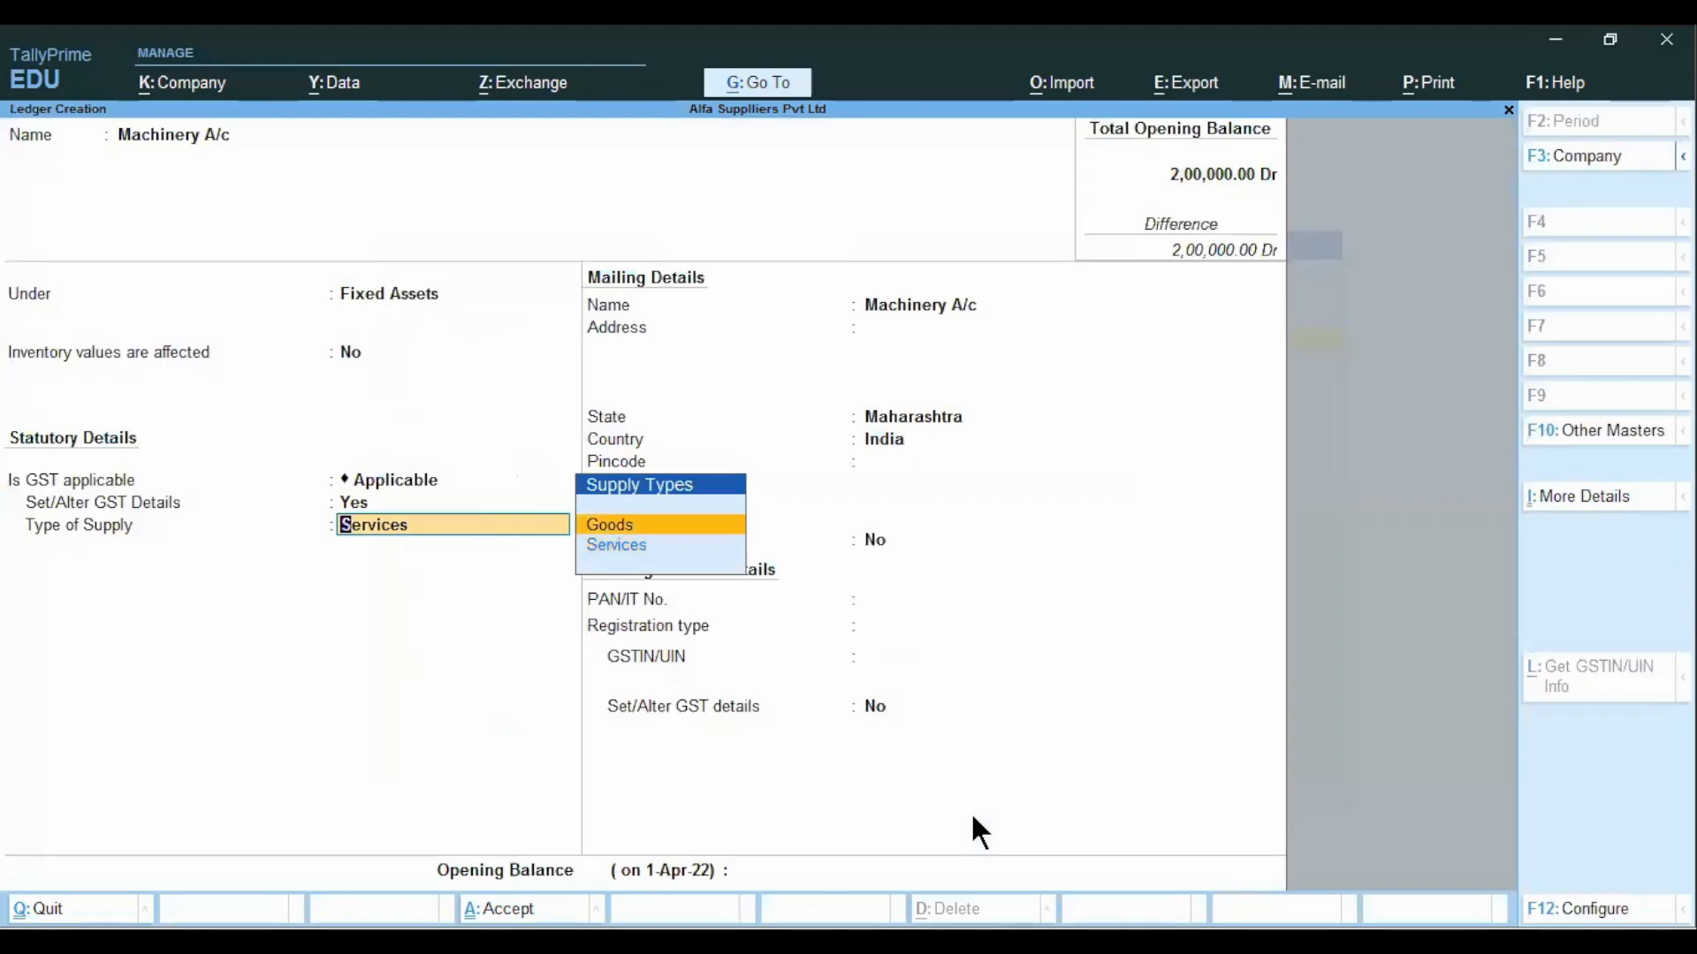
{"action": "key", "text": "Return"}
{"action": "key", "text": "ctrl"}
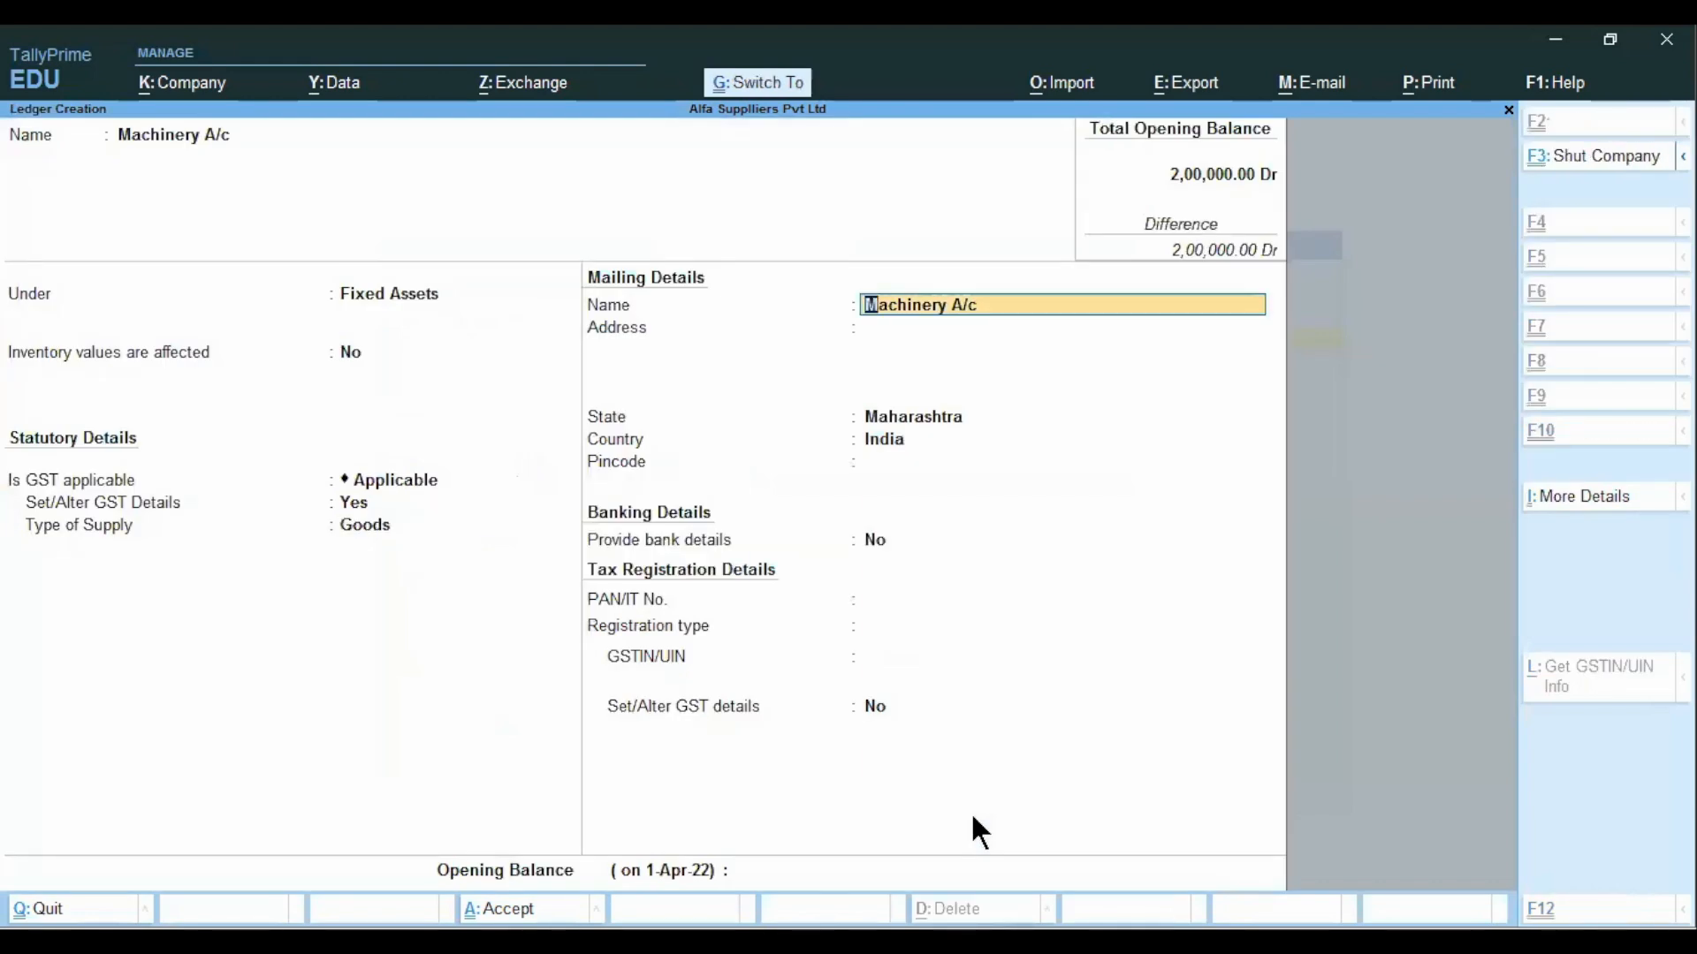
{"action": "key", "text": "ctrl+a"}
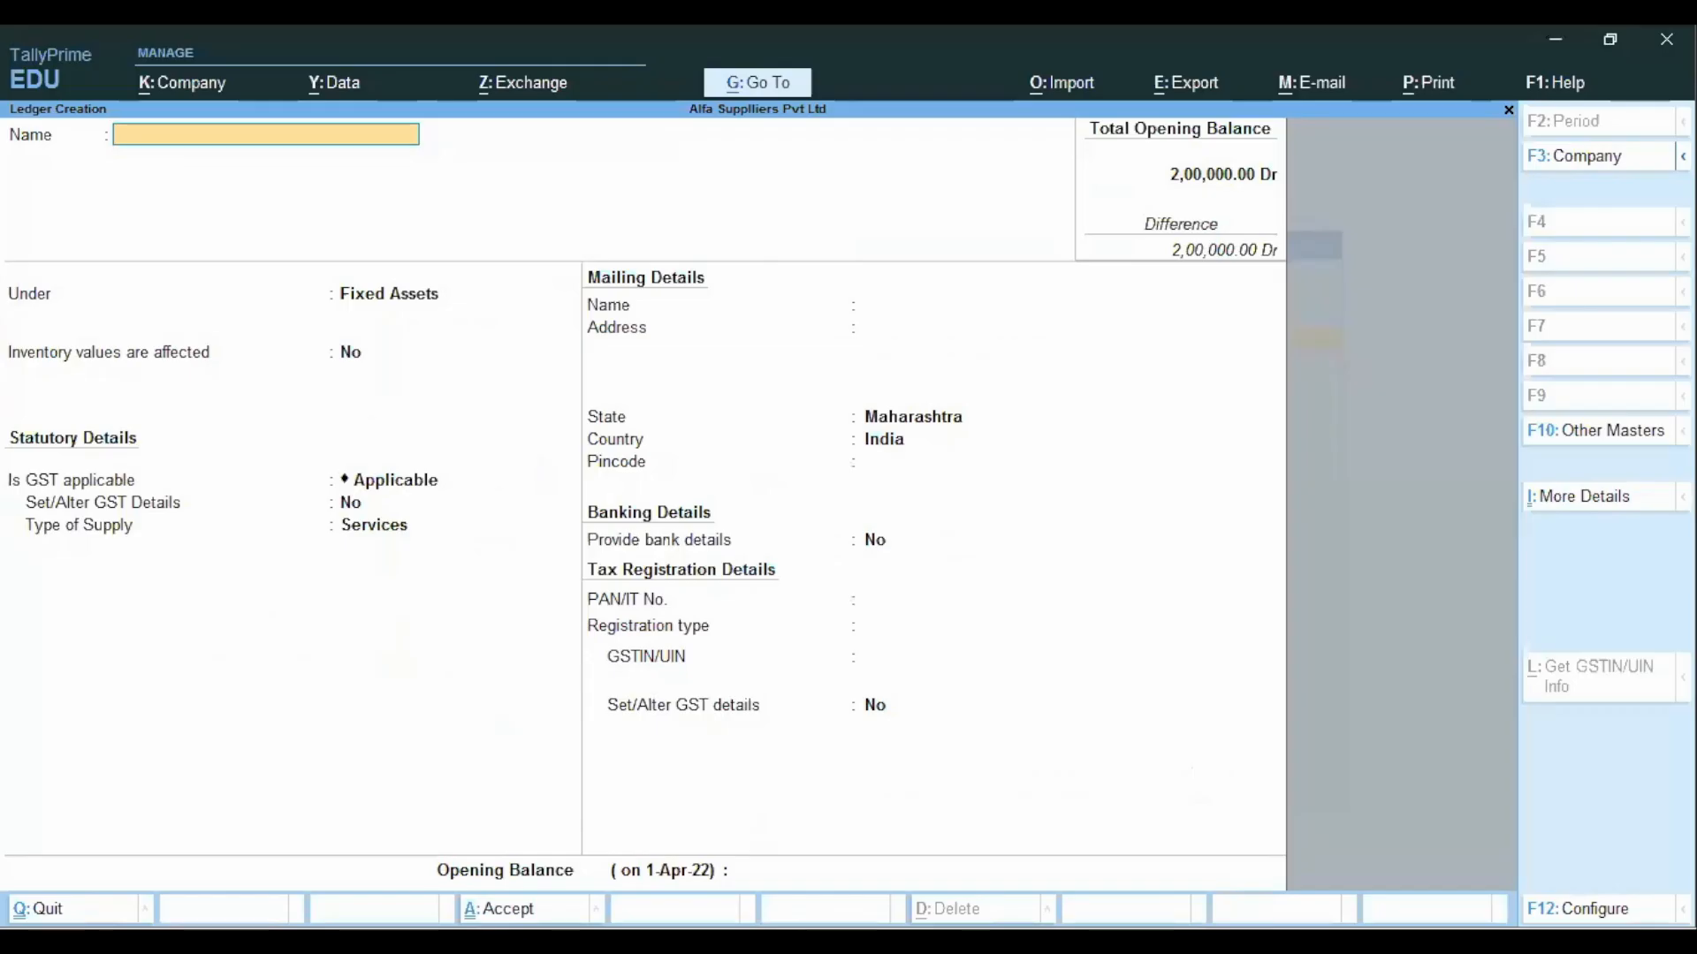
Name the next ledger Galaxy Machines Ltd and place it under the Sundry Creditors group.
{"action": "type", "text": "Galaxy Machines Ltd"}
{"action": "key", "text": "Return"}
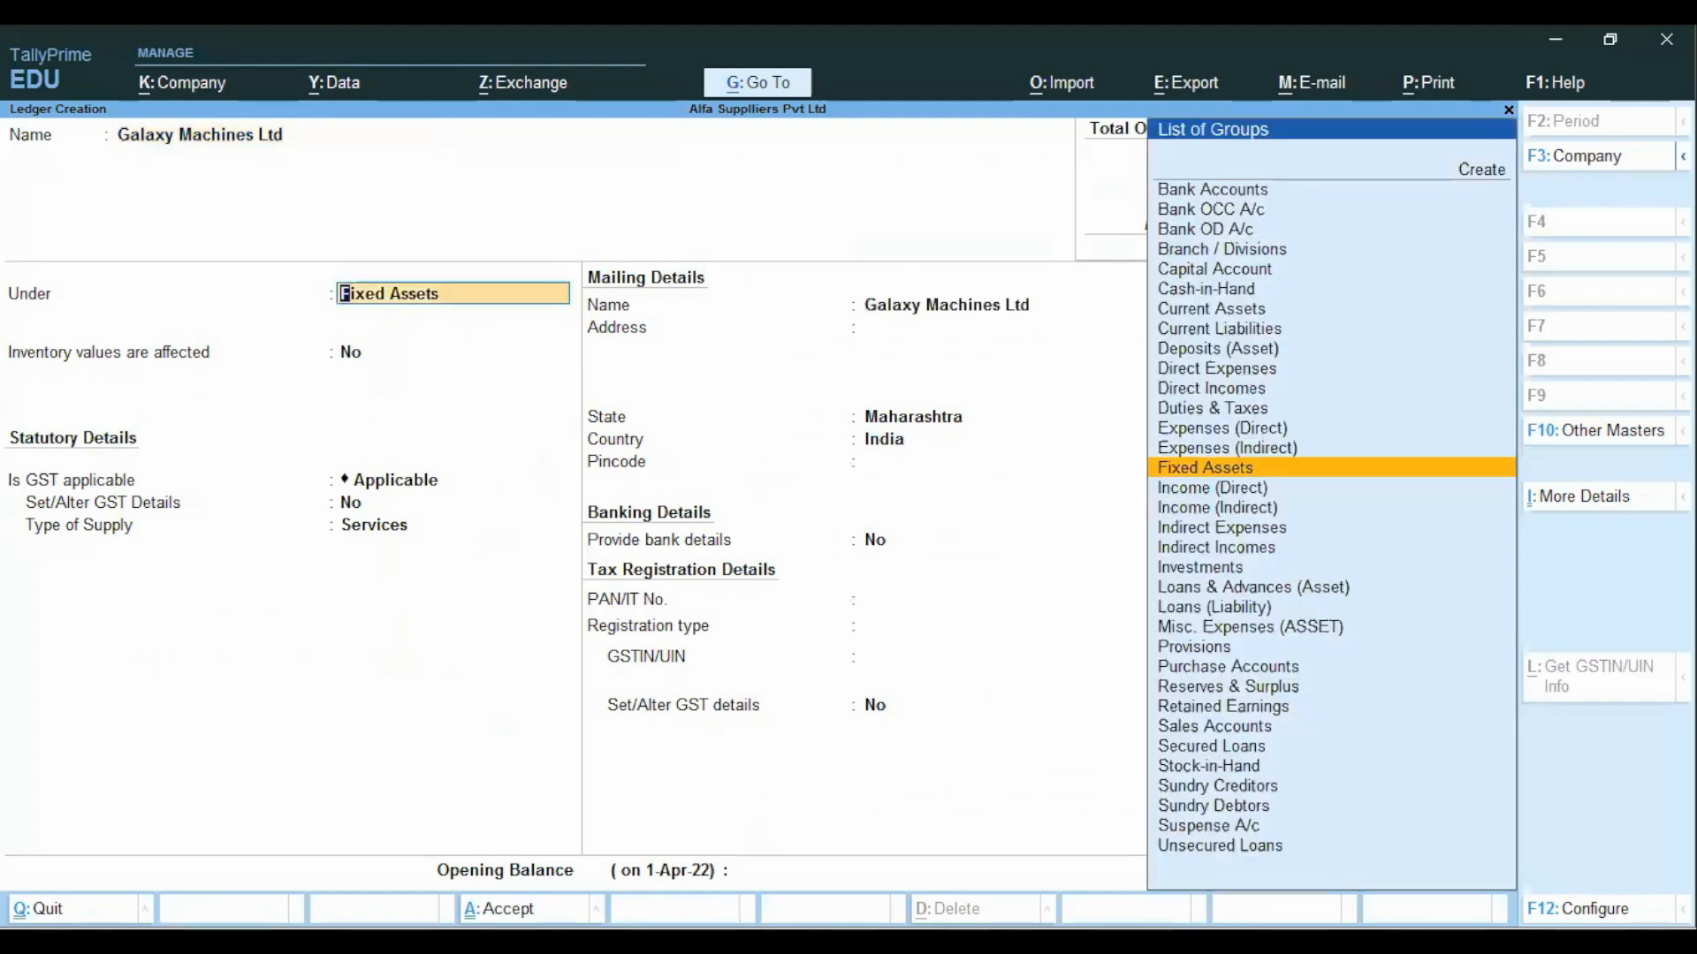
{"action": "type", "text": "Cre"}
{"action": "key", "text": "Down"}
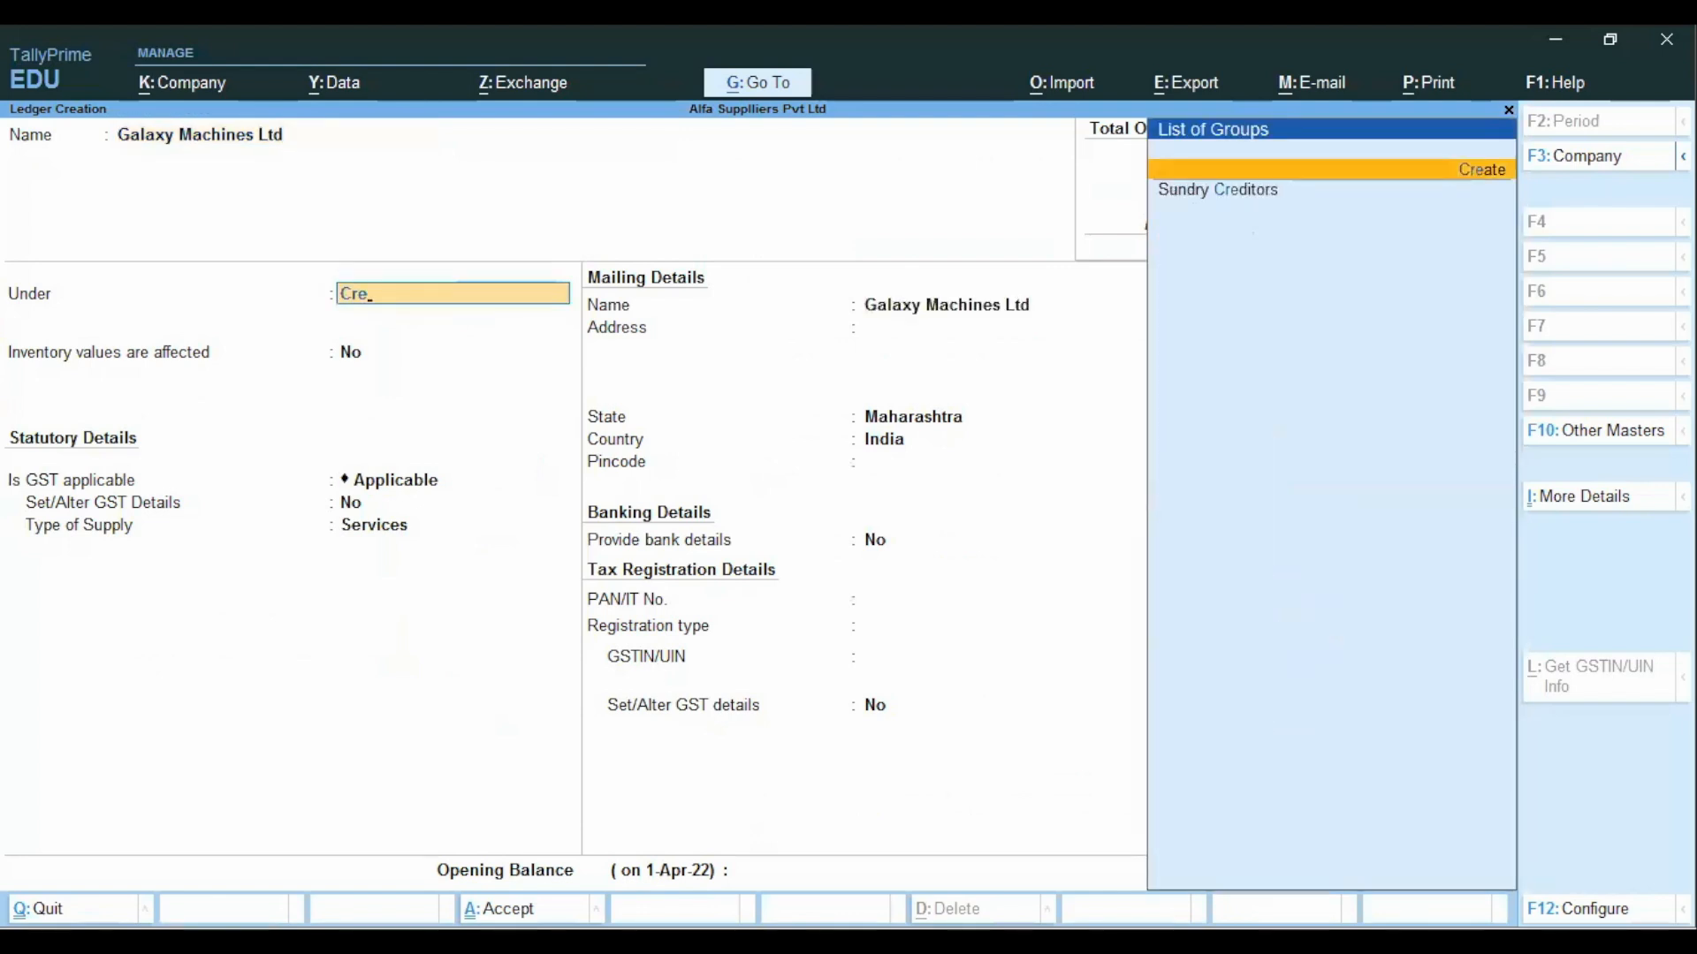
{"action": "key", "text": "Down"}
{"action": "key", "text": "Return"}
Keep the supplier's default balance and mailing details, with state Maharashtra and country India, up to the tax registration details.
{"action": "key", "text": "Return"}
{"action": "key", "text": "Return"}
{"action": "key", "text": "Return"}
{"action": "key", "text": "Return"}
{"action": "key", "text": "Return"}
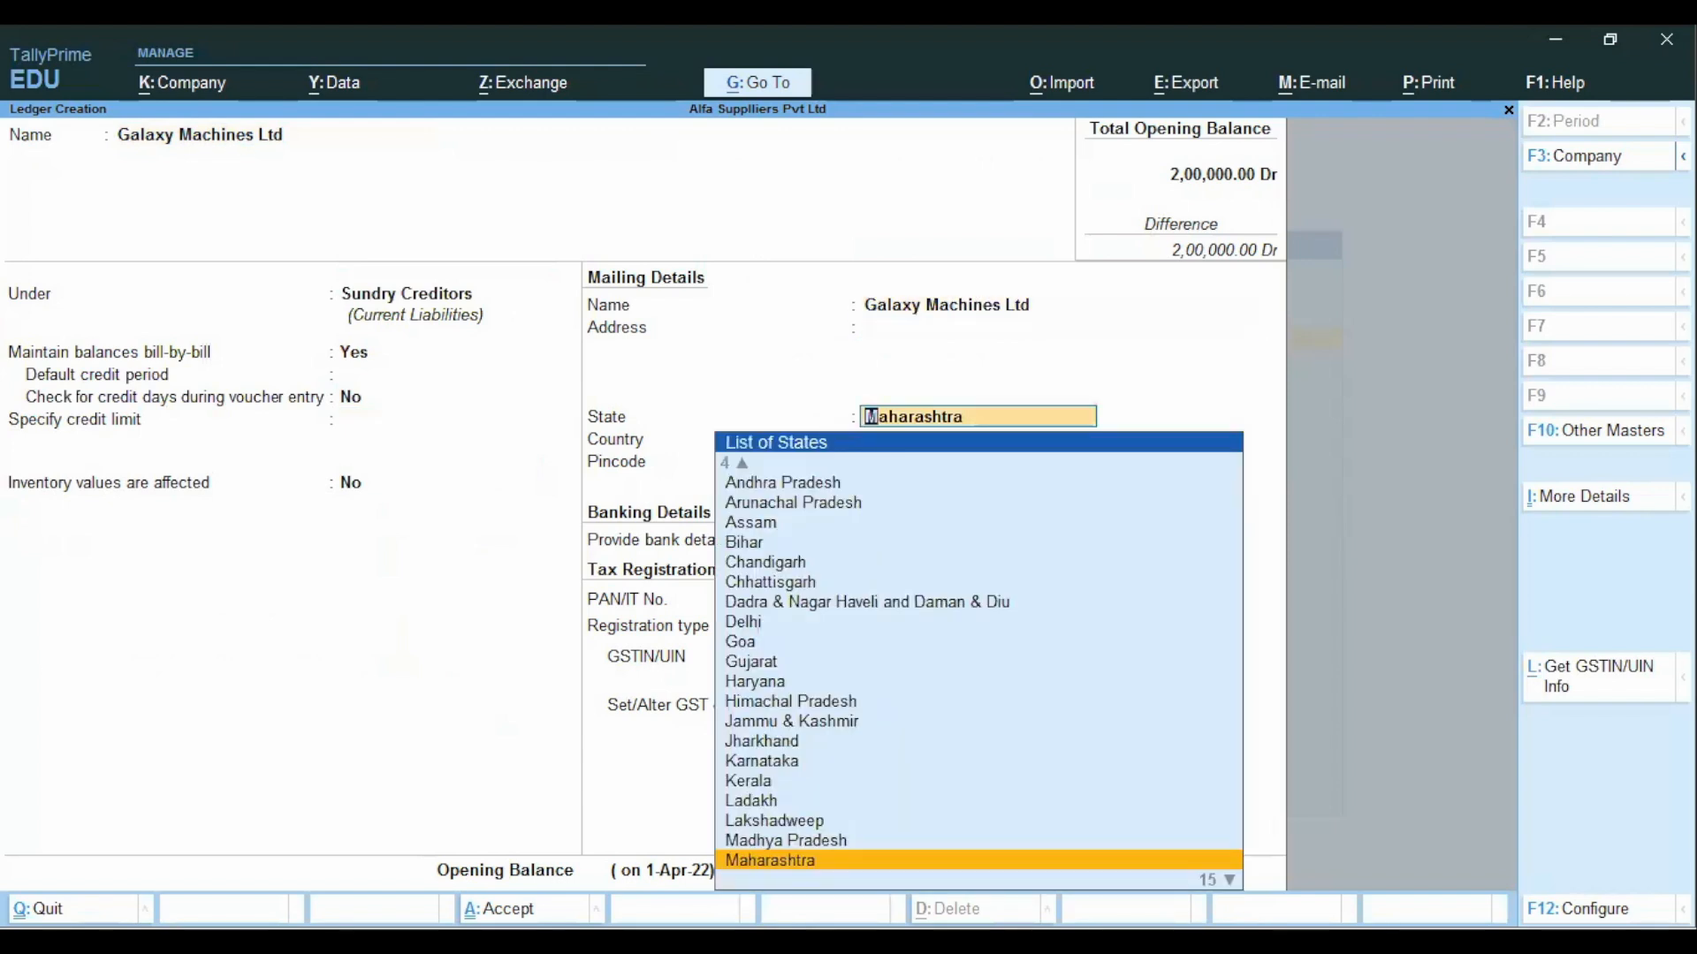
{"action": "key", "text": "Return"}
{"action": "key", "text": "Return"}
{"action": "key", "text": "Return"}
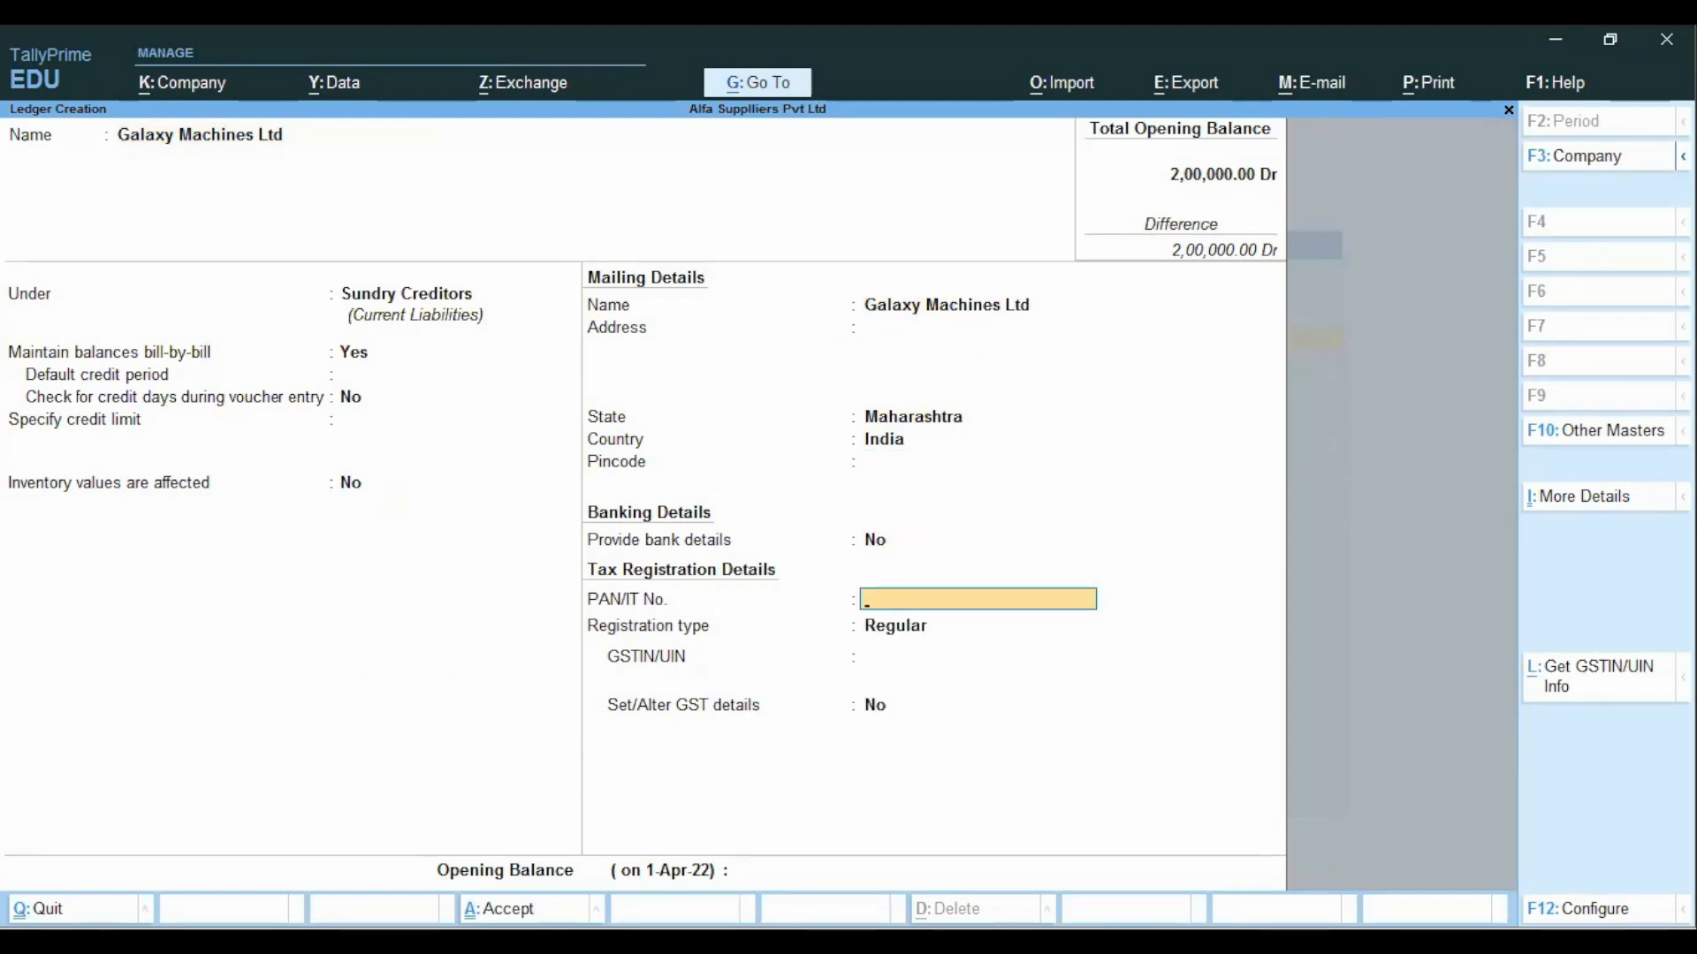
Switch to the Excel sheet and copy the GST number listed for Galaxy Machines Ltd.
{"action": "key", "text": "ctrl+a"}
{"action": "key", "text": "alt+Tab"}
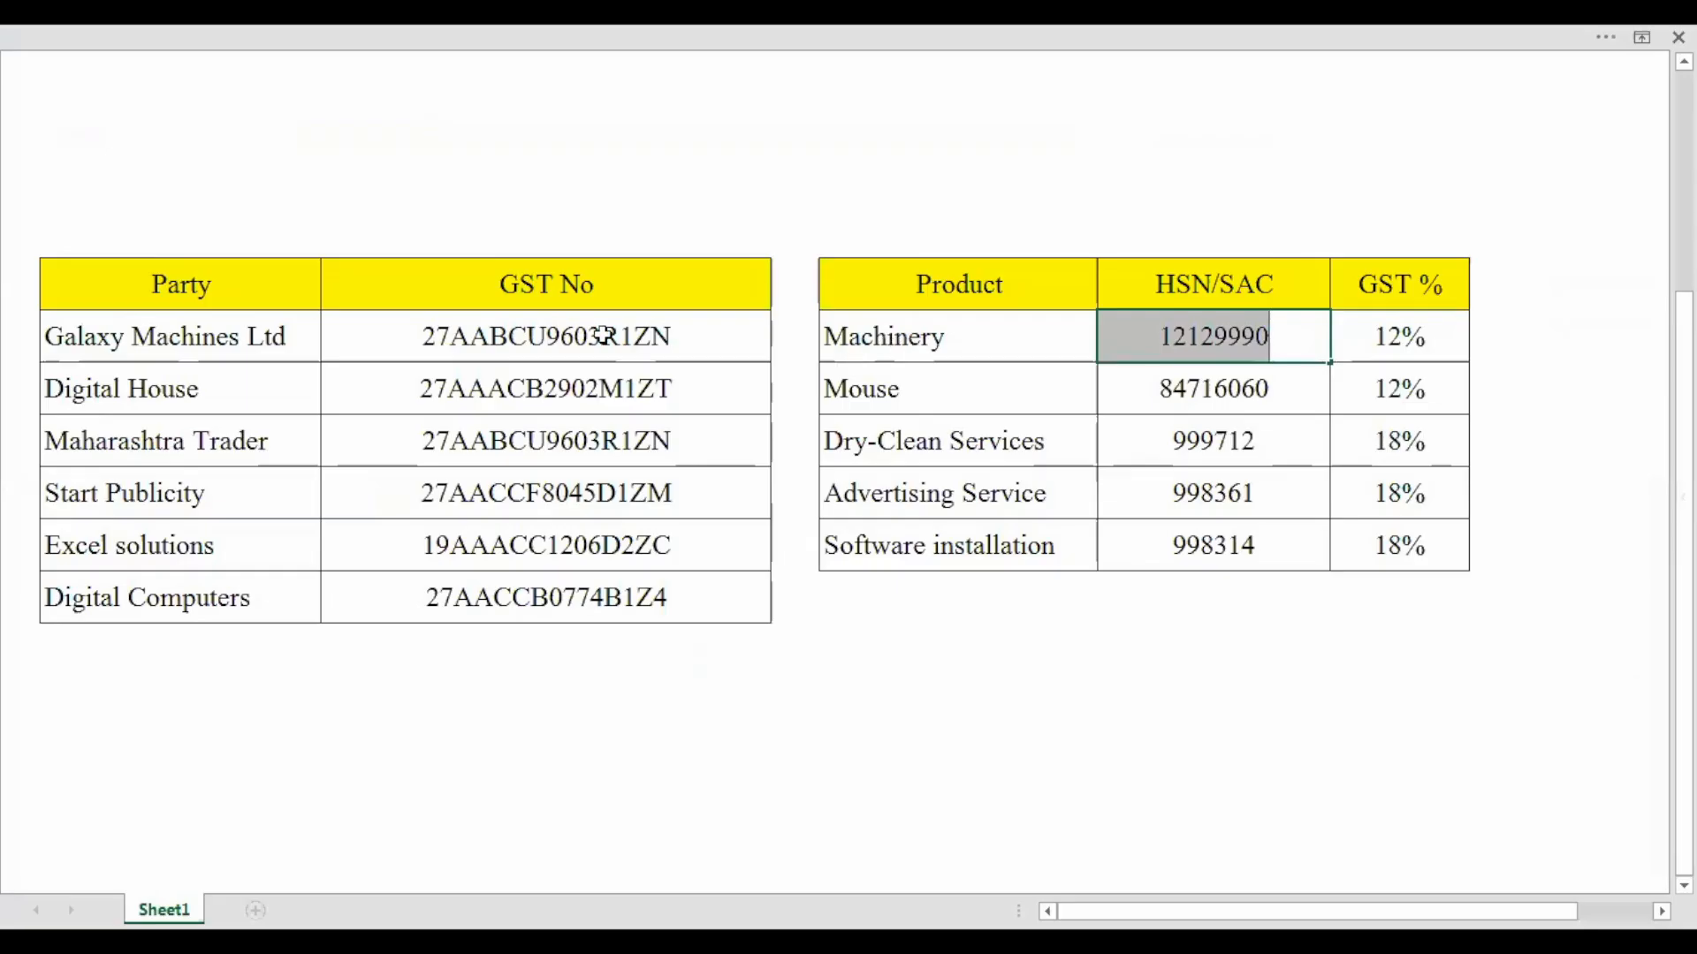
{"action": "left_click", "coordinate": [515, 331]}
{"action": "double_click", "coordinate": [446, 335]}
{"action": "left_click_drag", "start_coordinate": [422, 337], "coordinate": [670, 347]}
{"action": "key", "text": "ctrl+c"}
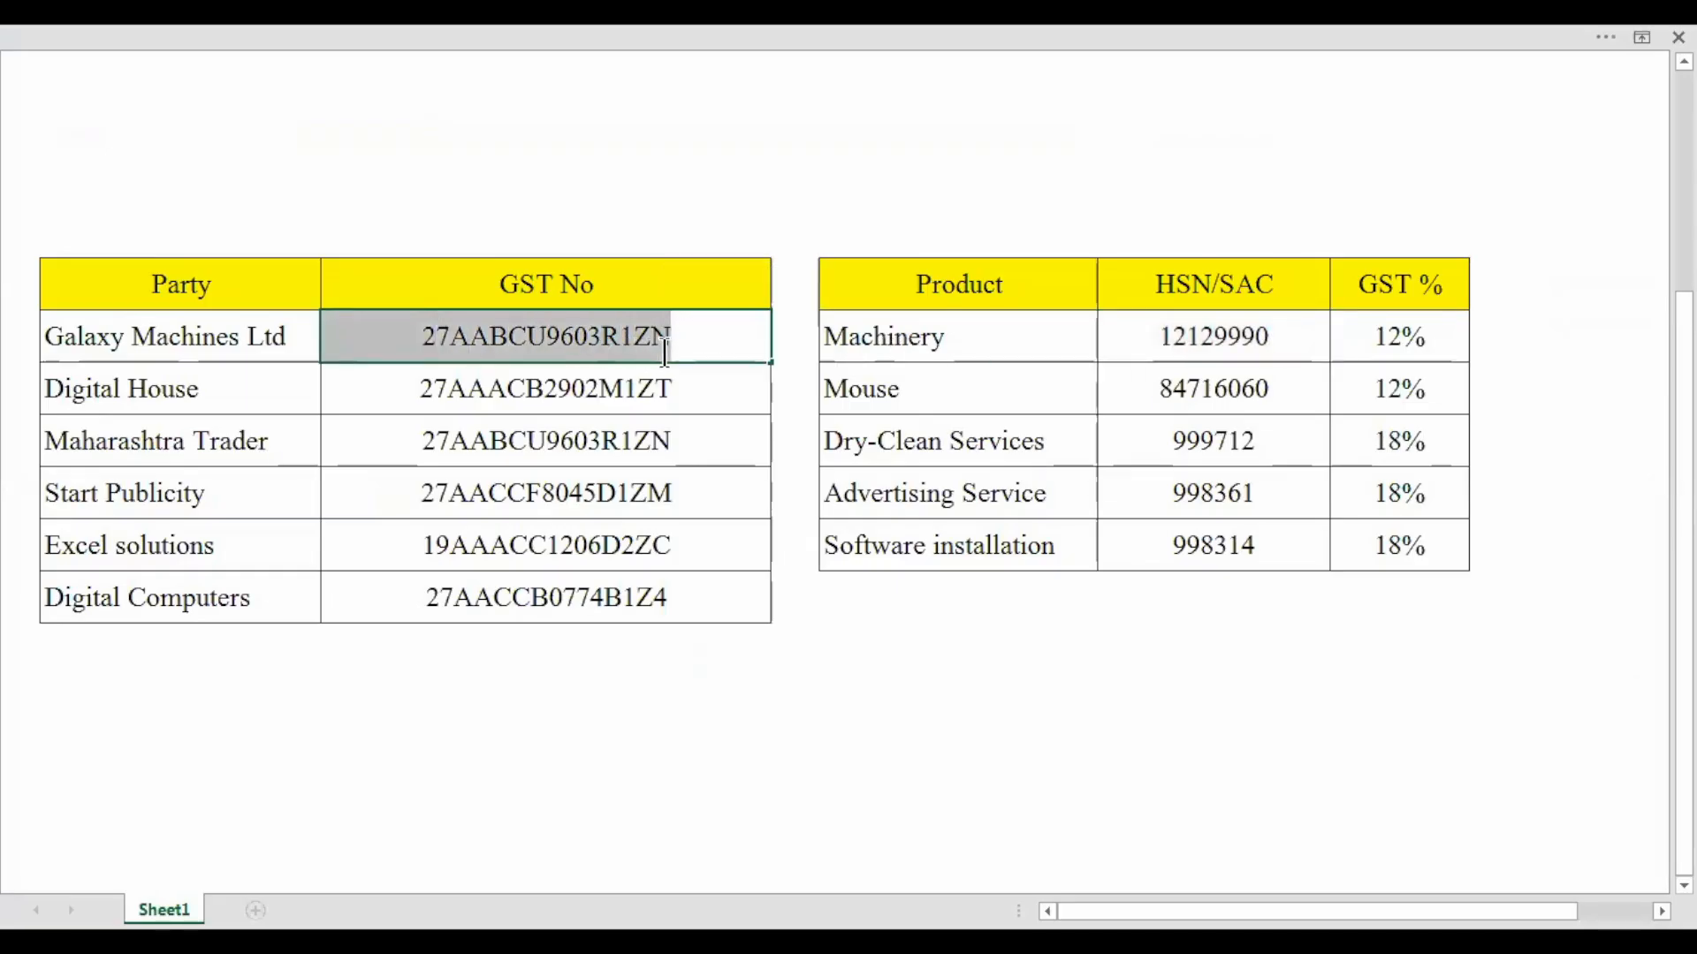
Back in TallyPrime, fill the supplier's PAN/IT number from the copied GST number, removing its first two and last three characters, and keep registration type Regular.
{"action": "key", "text": "alt+Tab"}
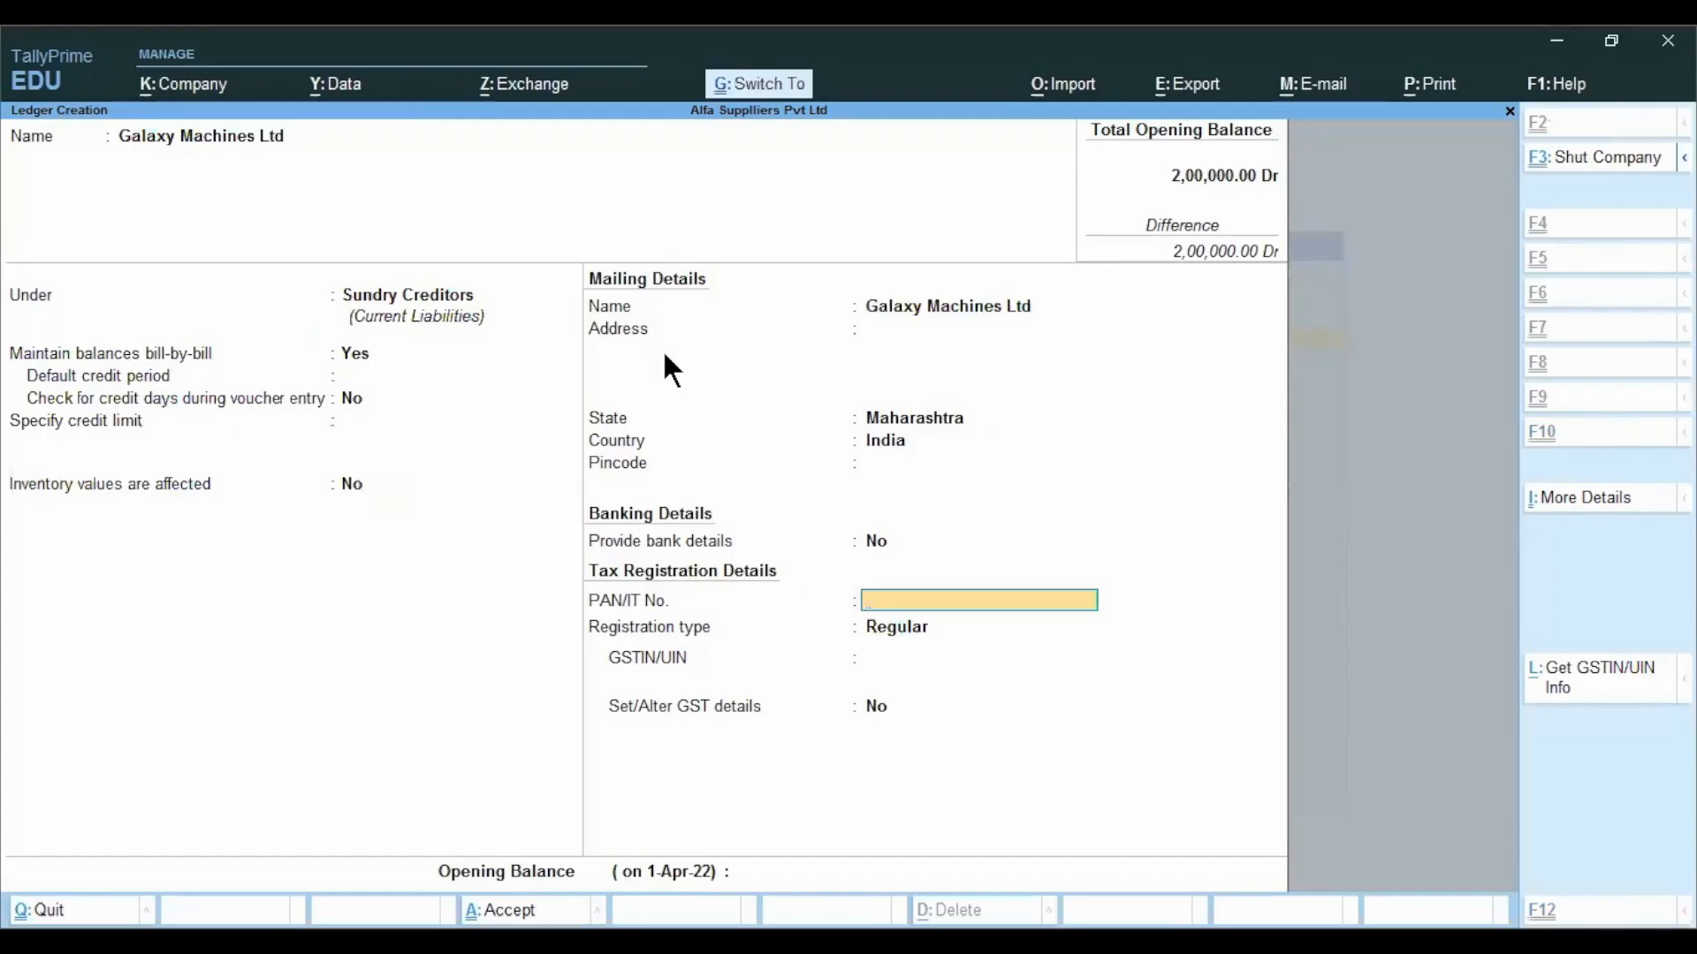
{"action": "key", "text": "ctrl+alt+v"}
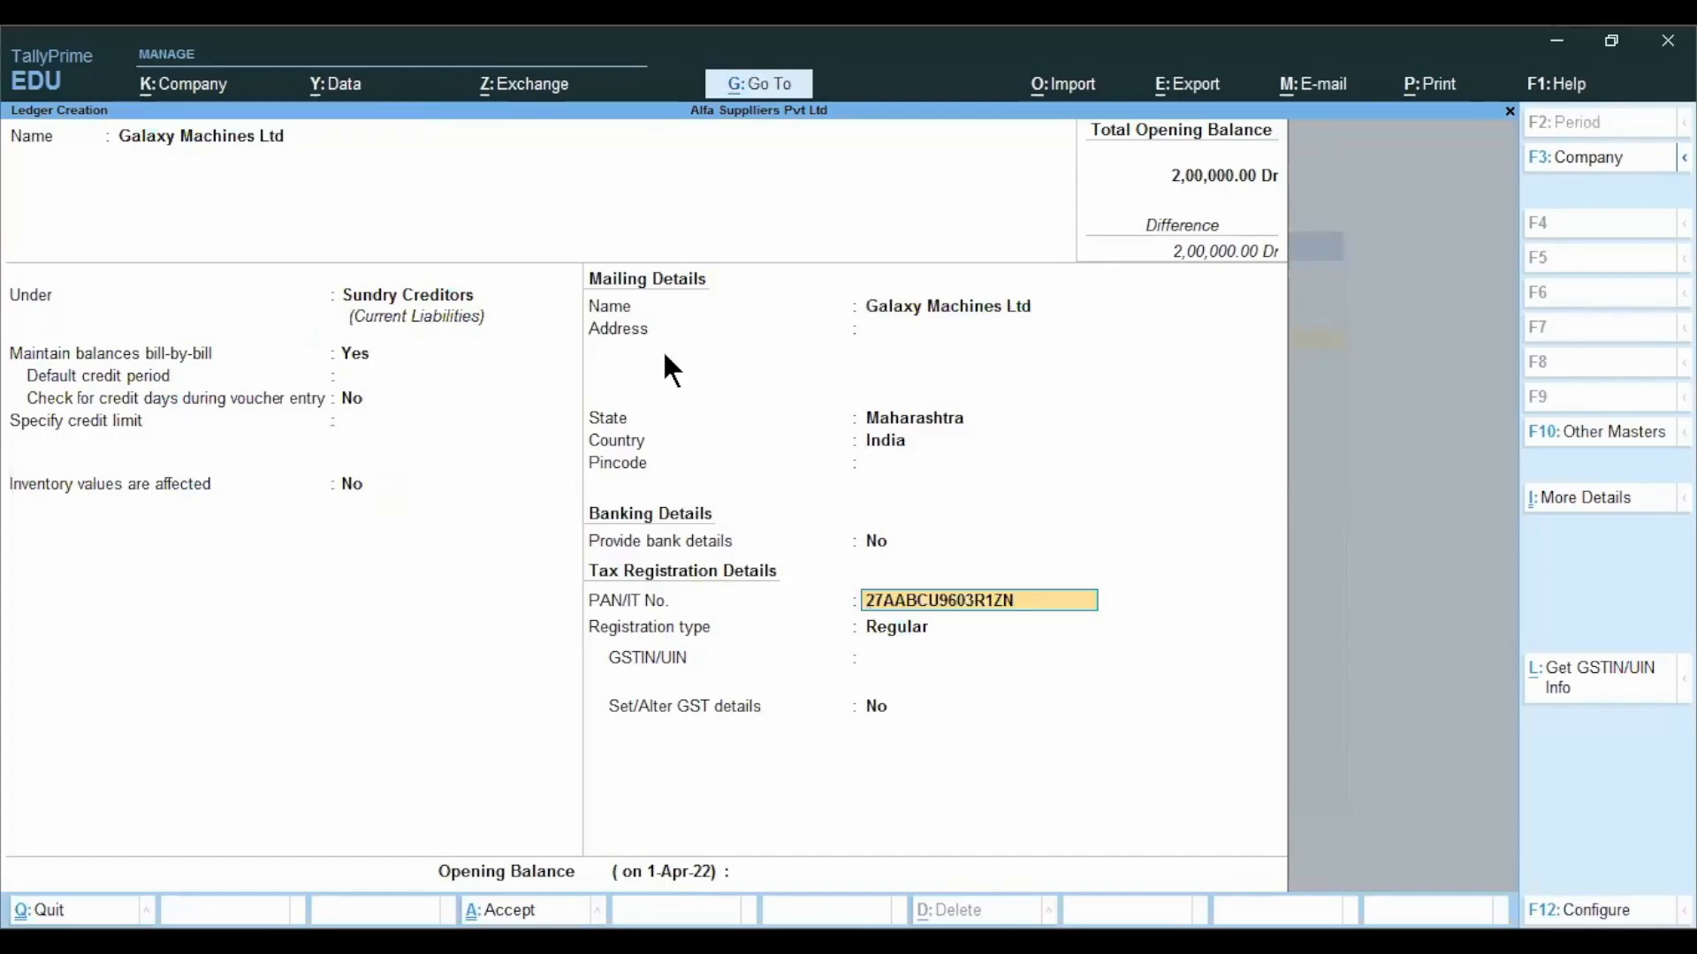
{"action": "key", "text": "BackSpace"}
{"action": "key", "text": "BackSpace"}
{"action": "key", "text": "BackSpace"}
{"action": "key", "text": "Home"}
{"action": "key", "text": "Delete"}
{"action": "key", "text": "Delete"}
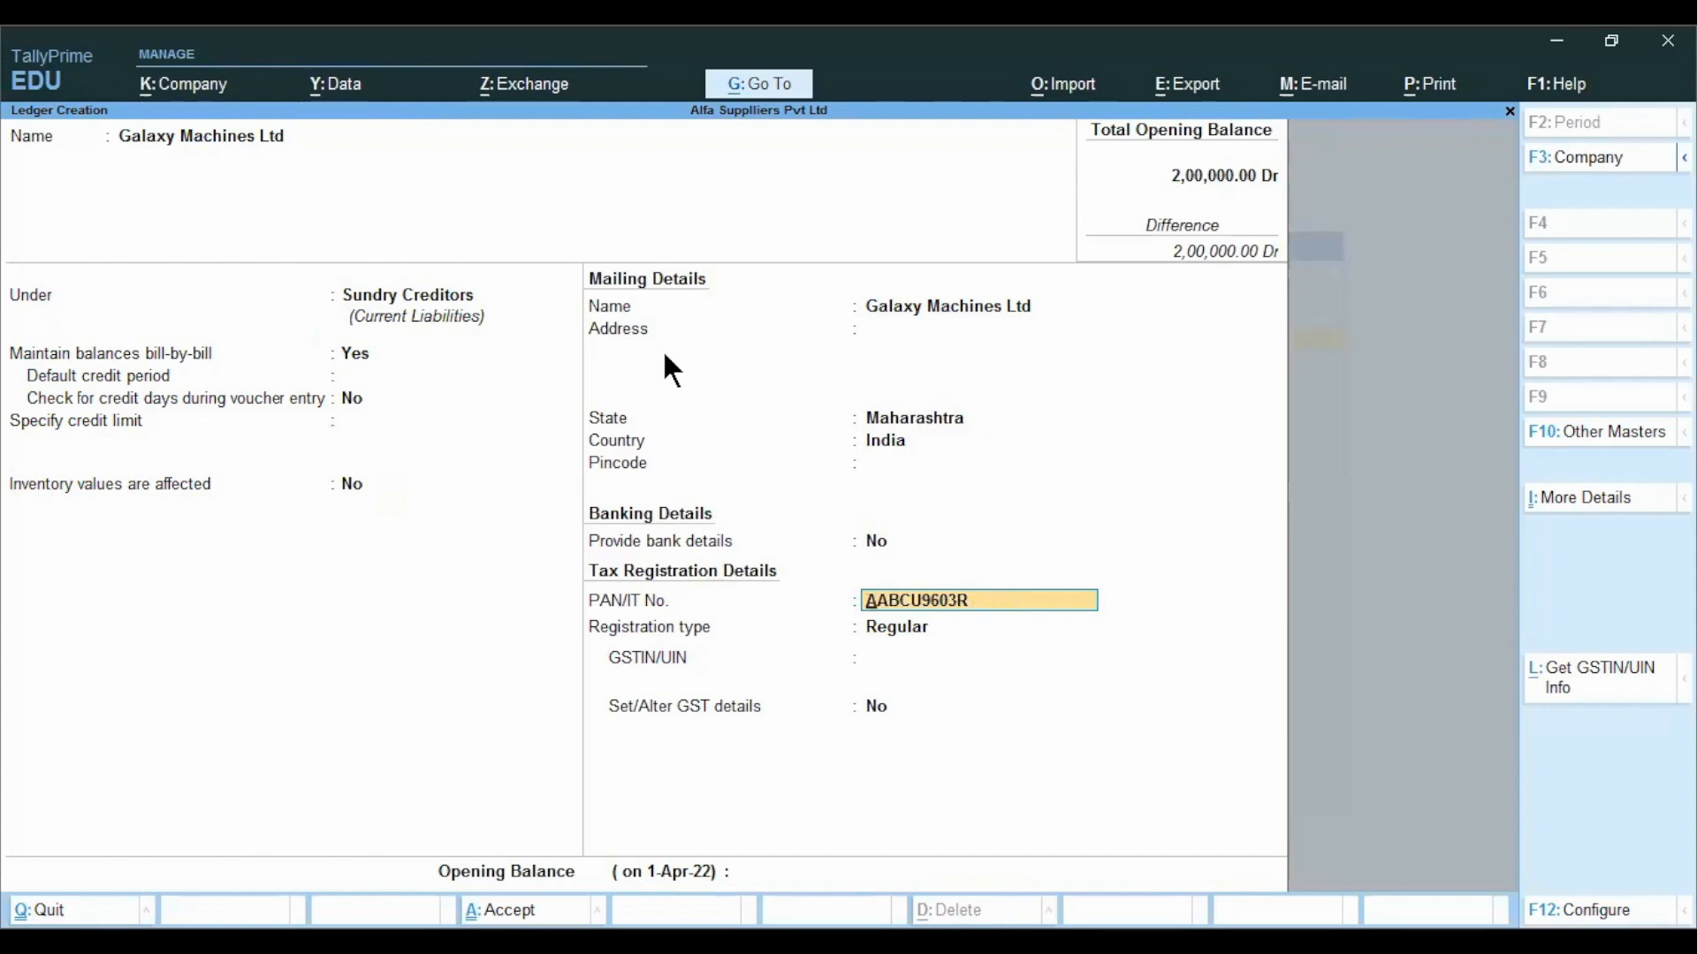
{"action": "key", "text": "Return"}
{"action": "key", "text": "Return"}
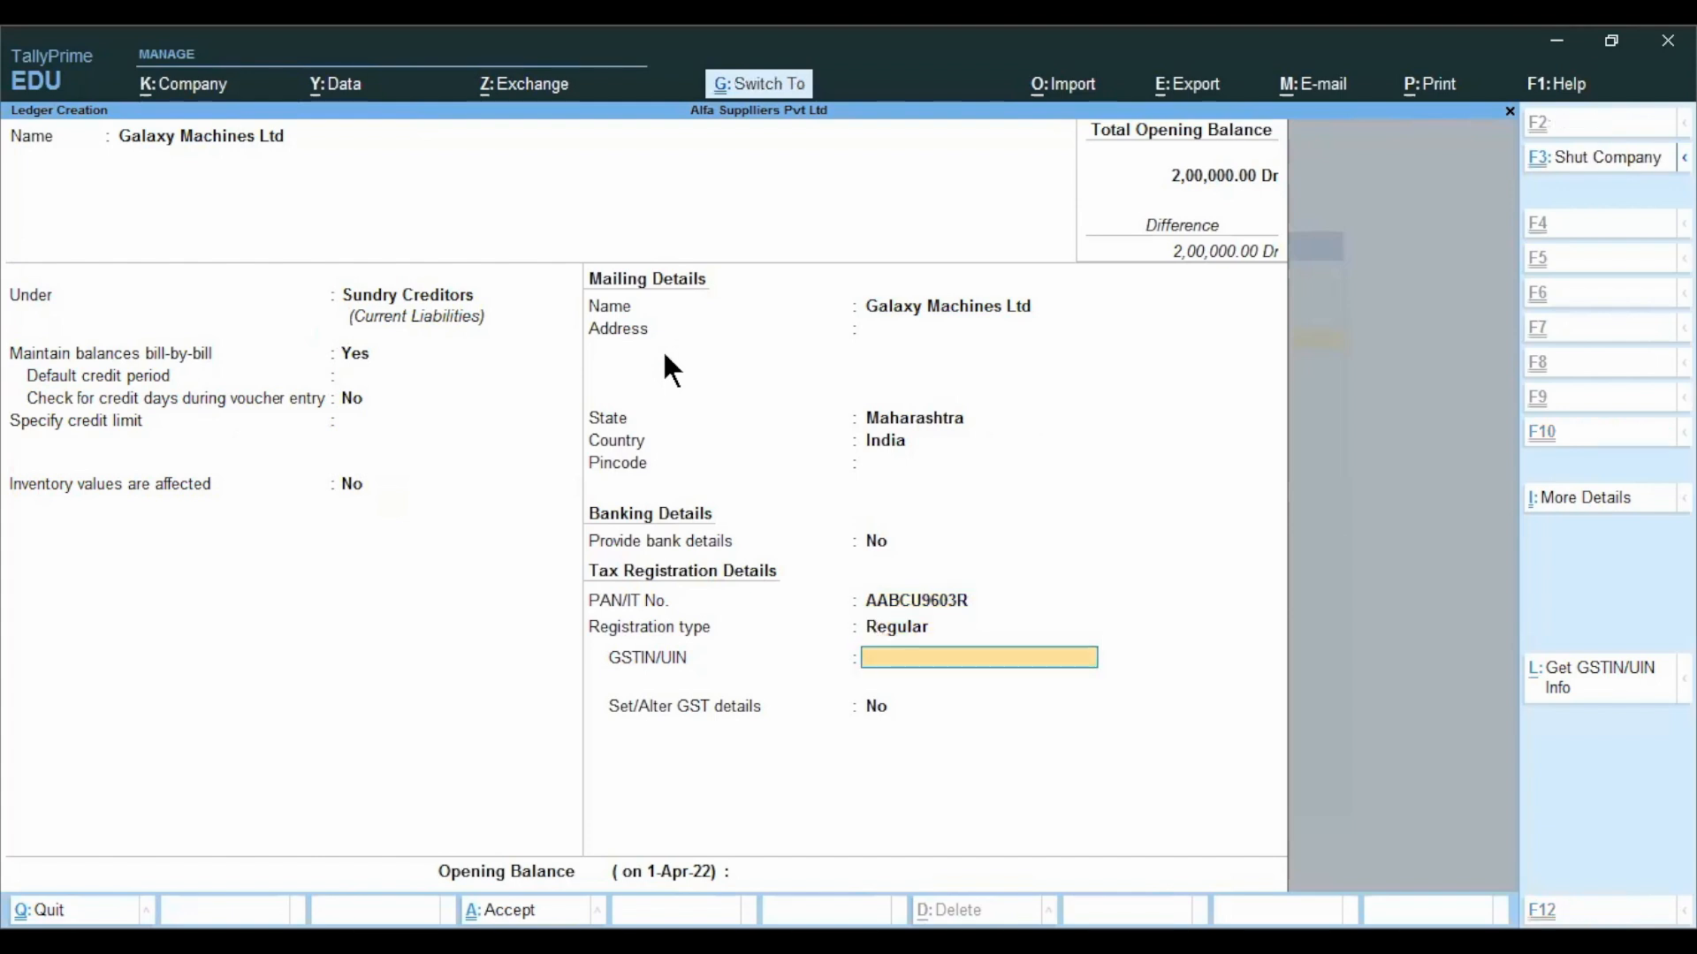
Paste the copied GST number as the supplier's GSTIN/UIN, leave the opening balance blank, and save the Galaxy Machines Ltd ledger.
{"action": "key", "text": "ctrl+v"}
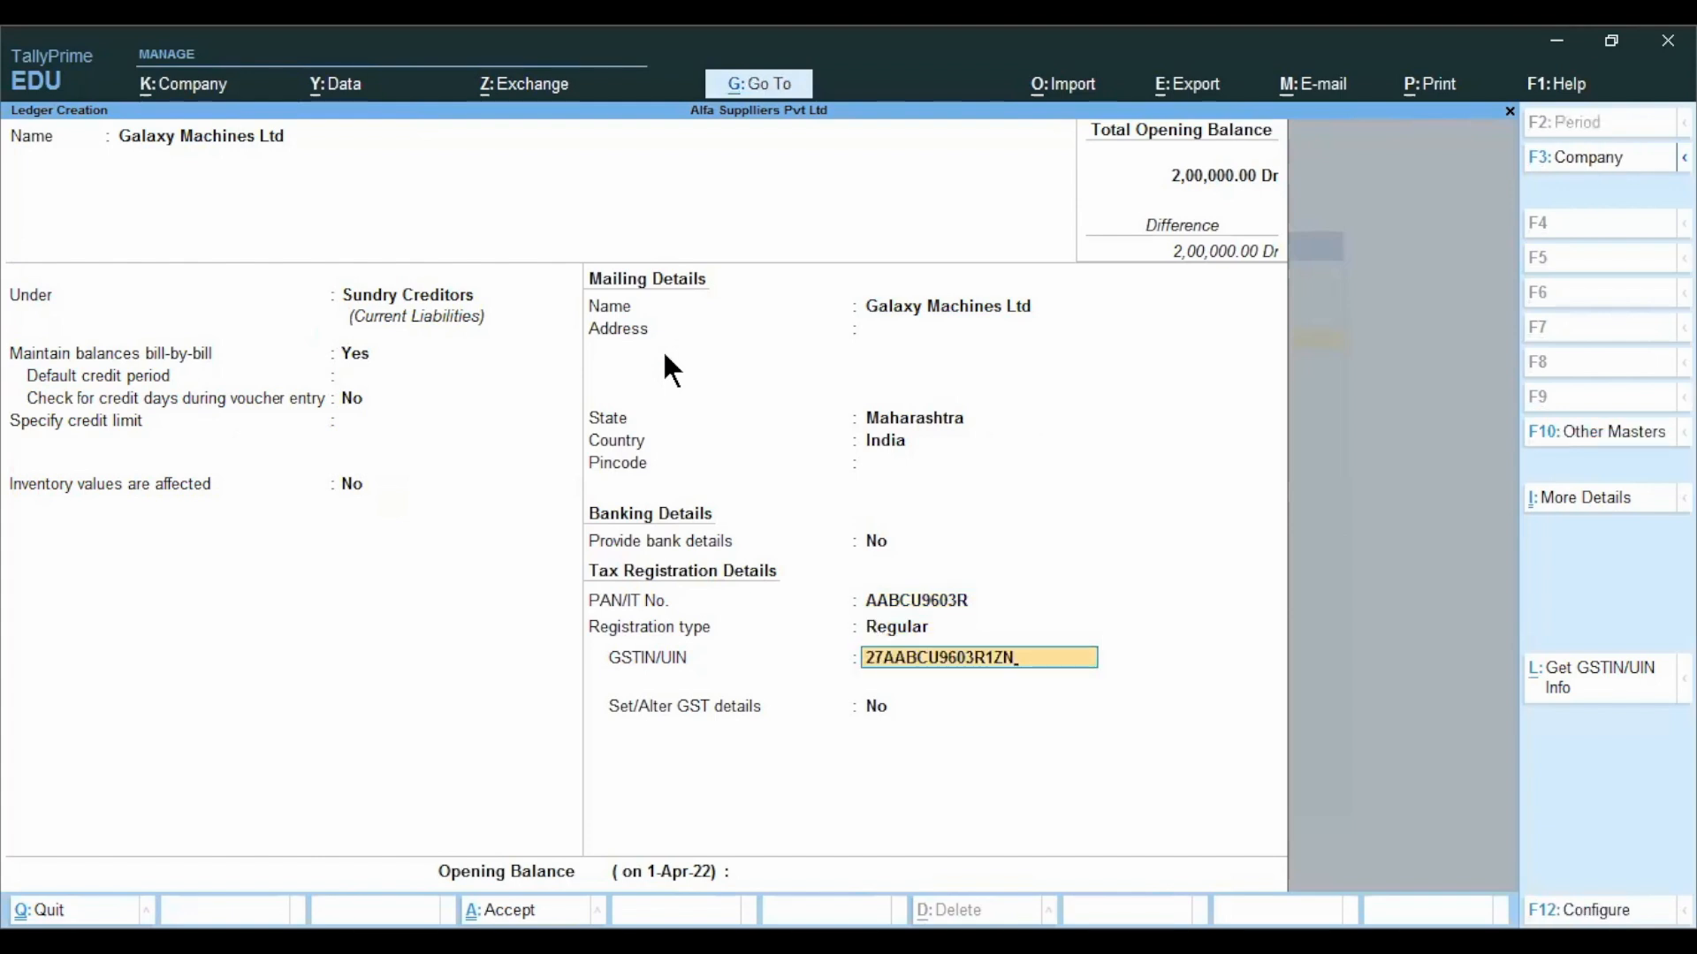
{"action": "key", "text": "Return"}
{"action": "key", "text": "Return"}
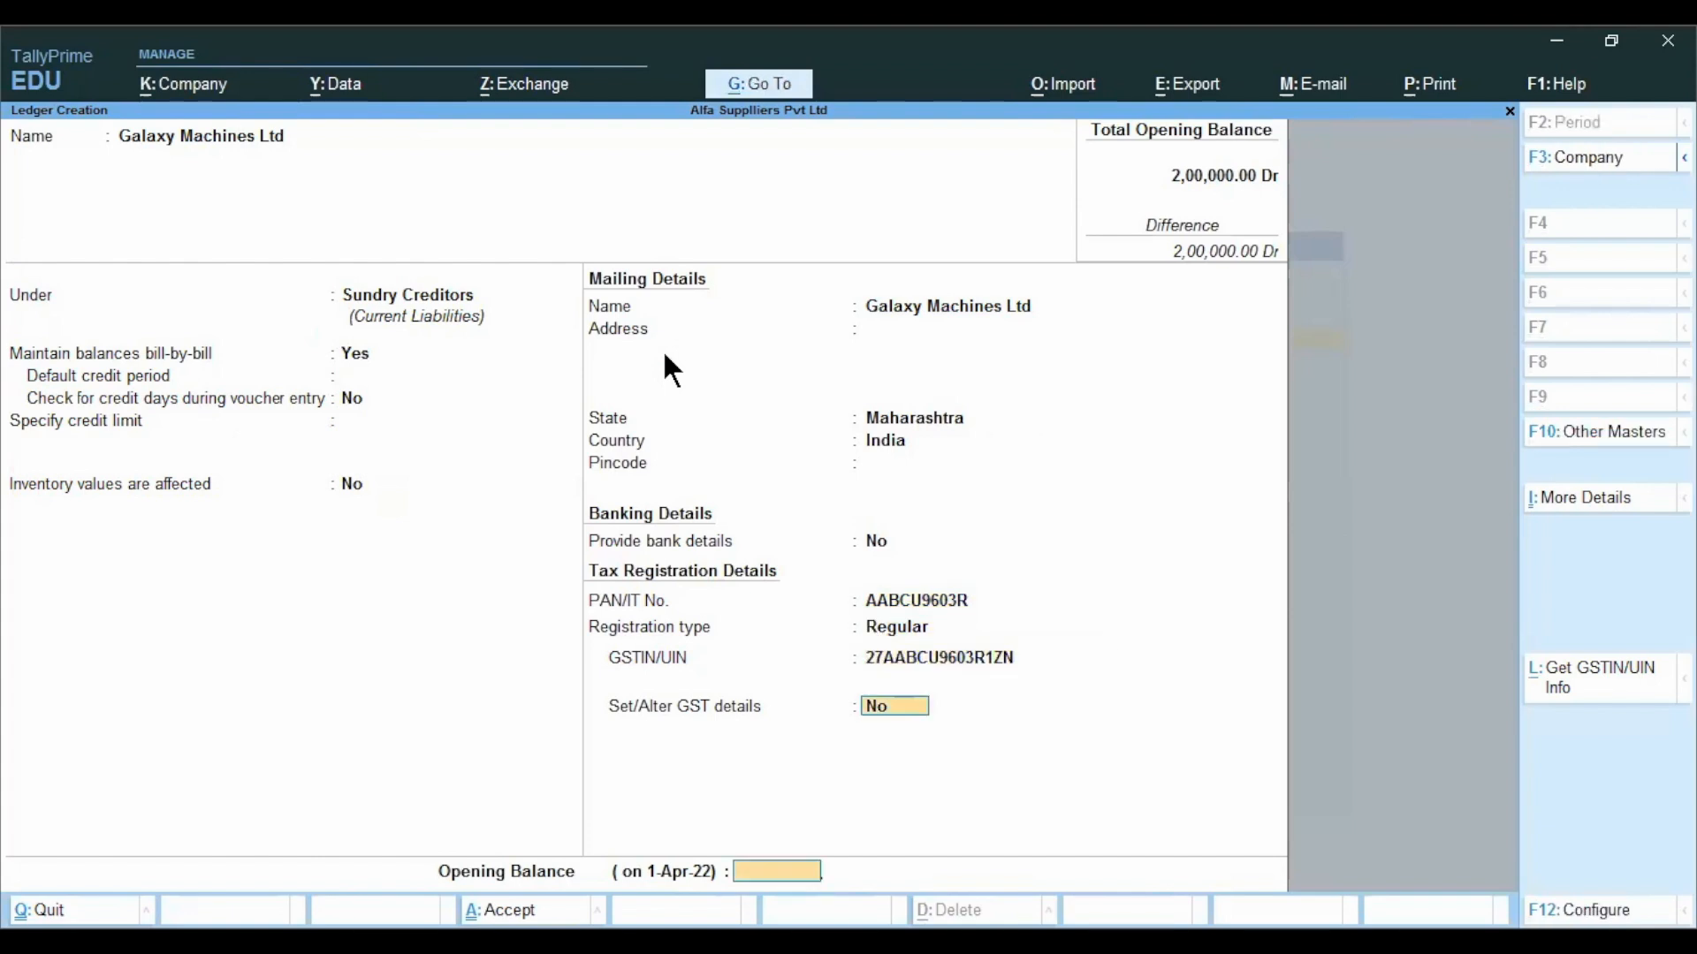
{"action": "key", "text": "Return"}
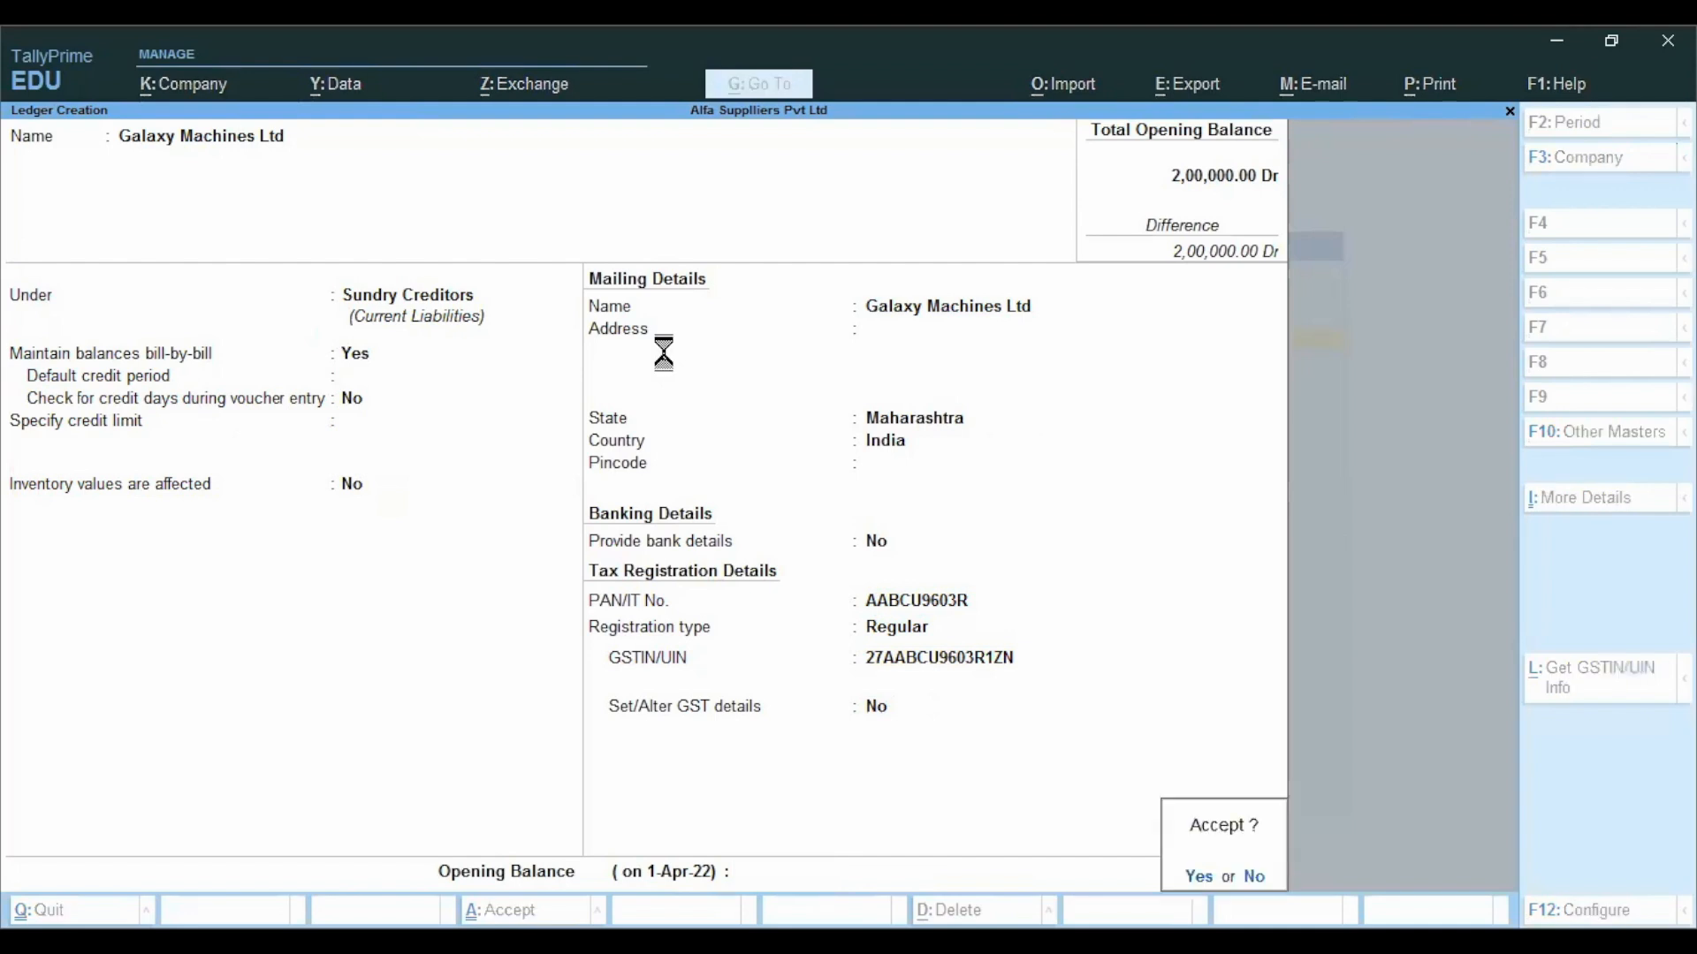
{"action": "key", "text": "Return"}
{"action": "key", "text": "alt"}
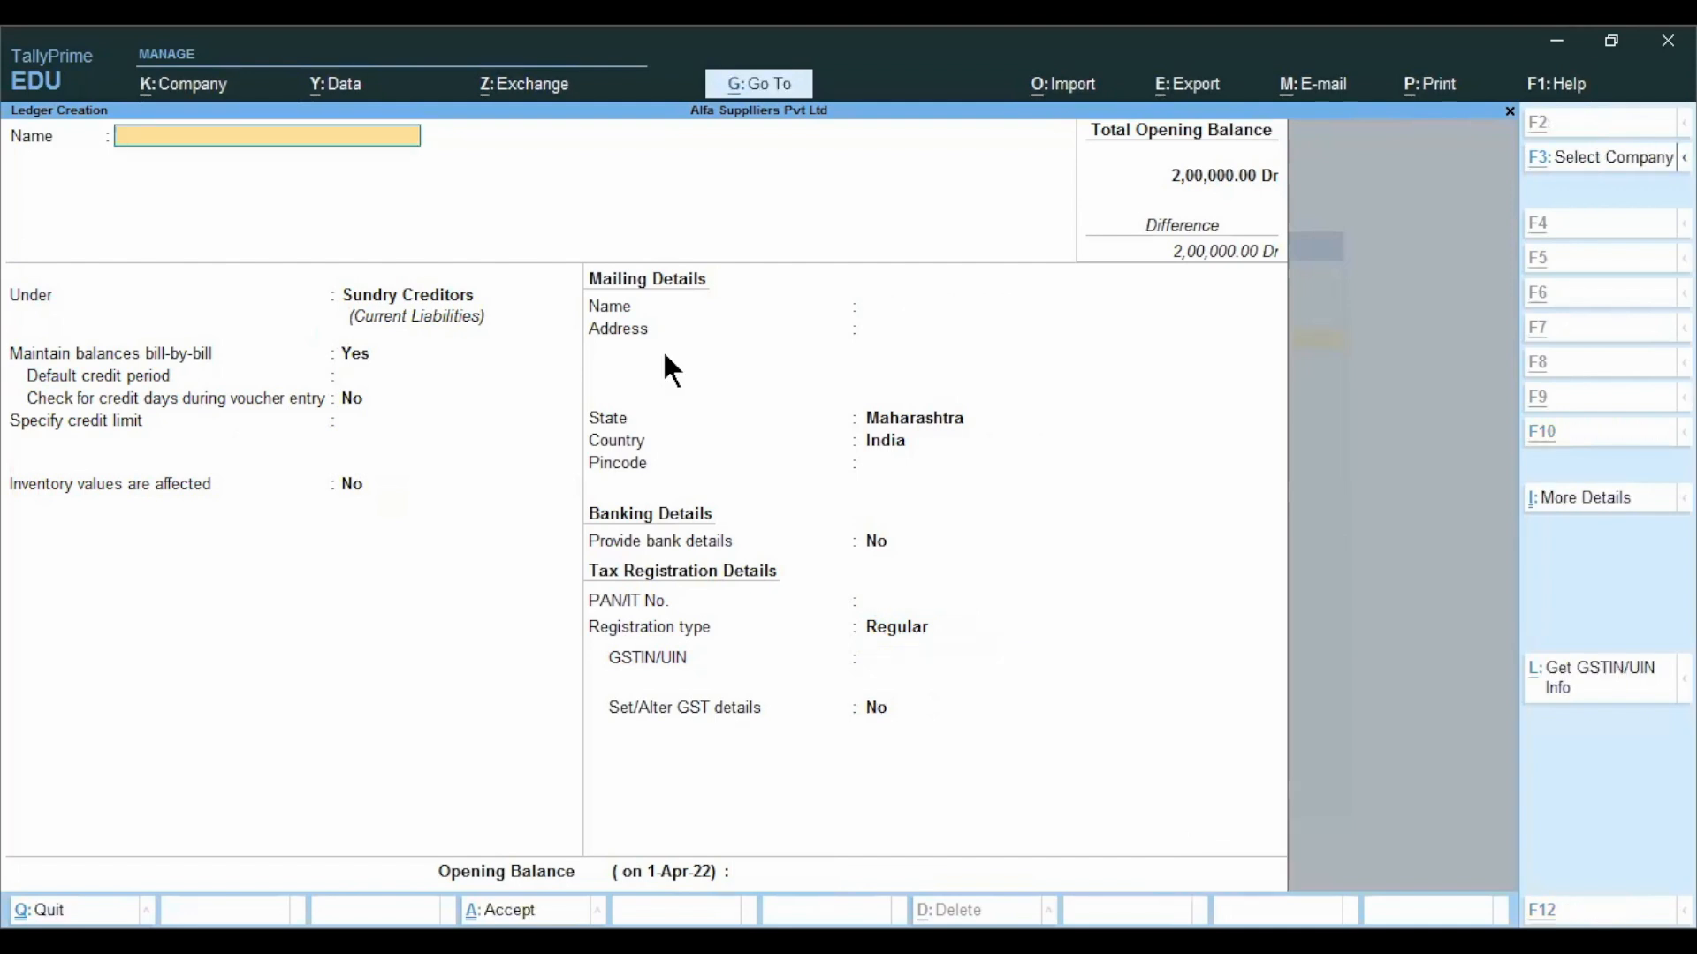
{"action": "key", "text": "alt+Tab"}
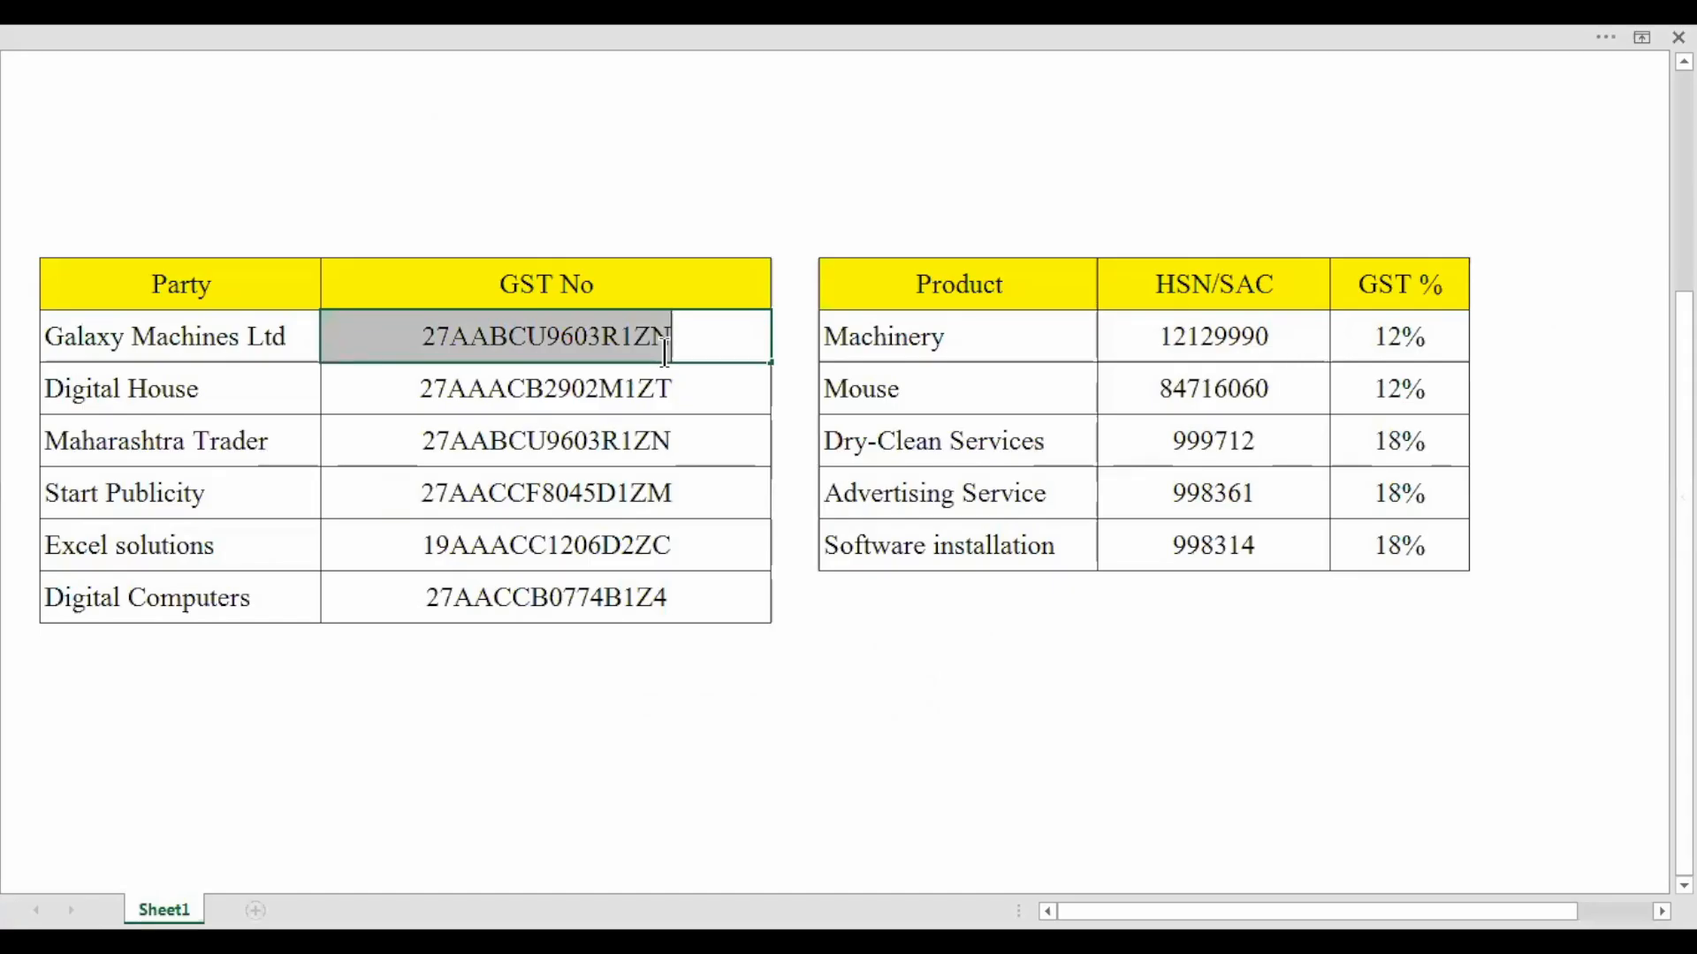
{"action": "key", "text": "alt+Tab"}
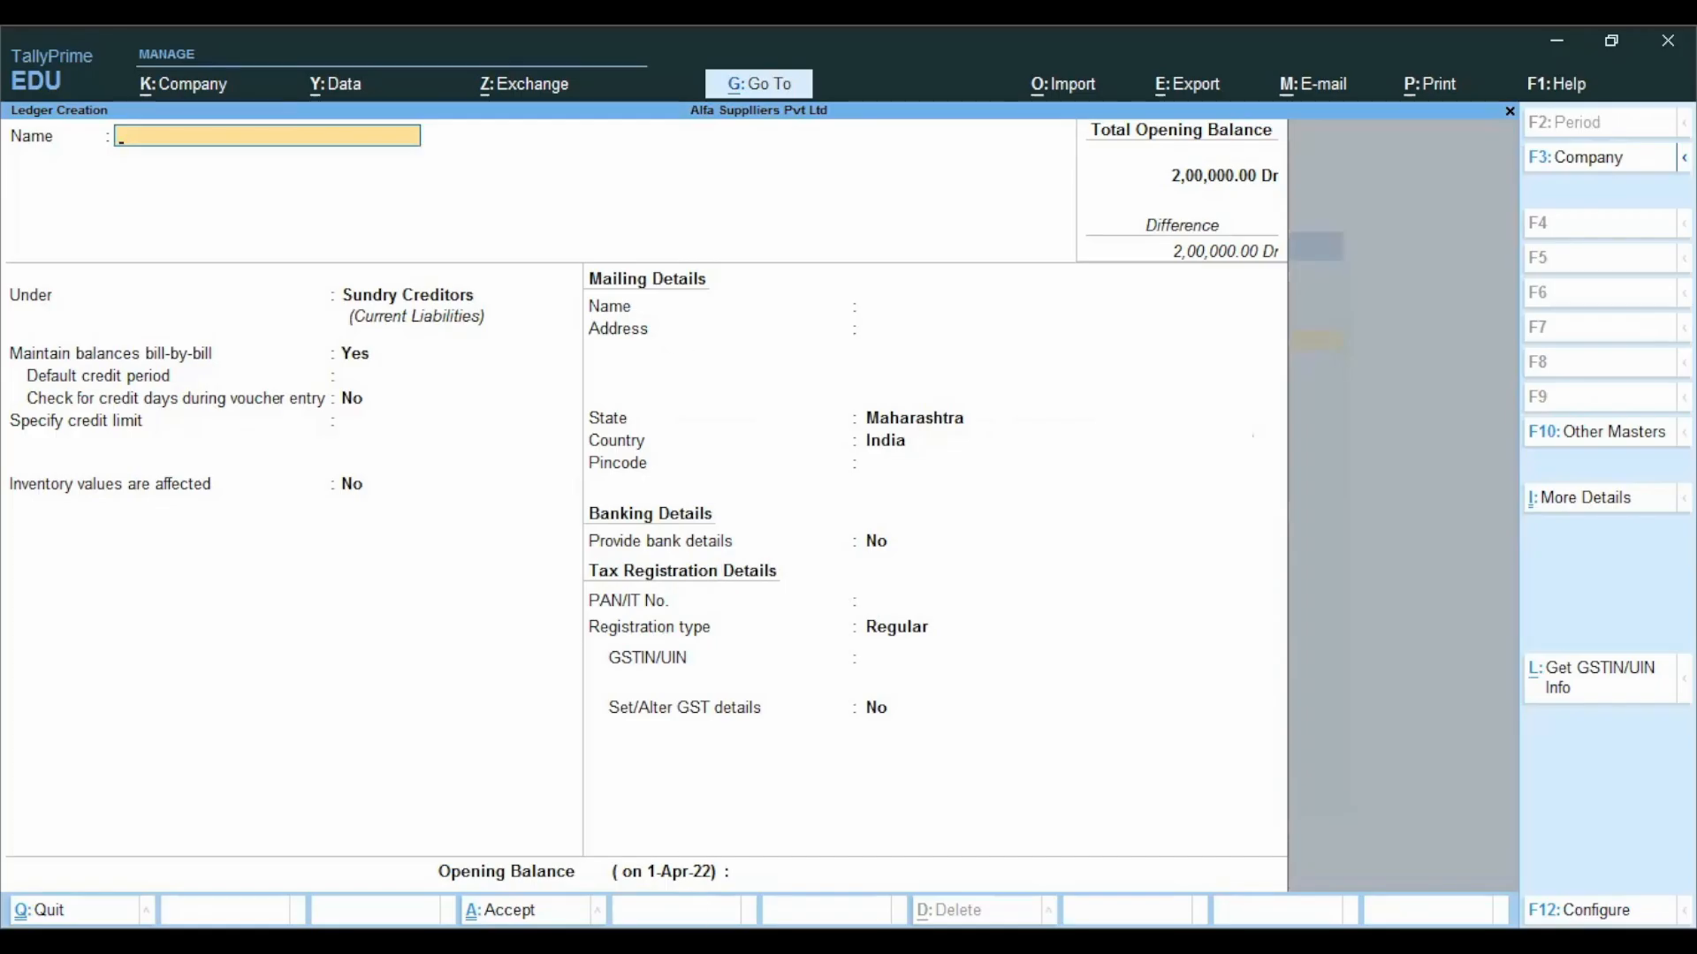
{"action": "key", "text": "alt+Tab"}
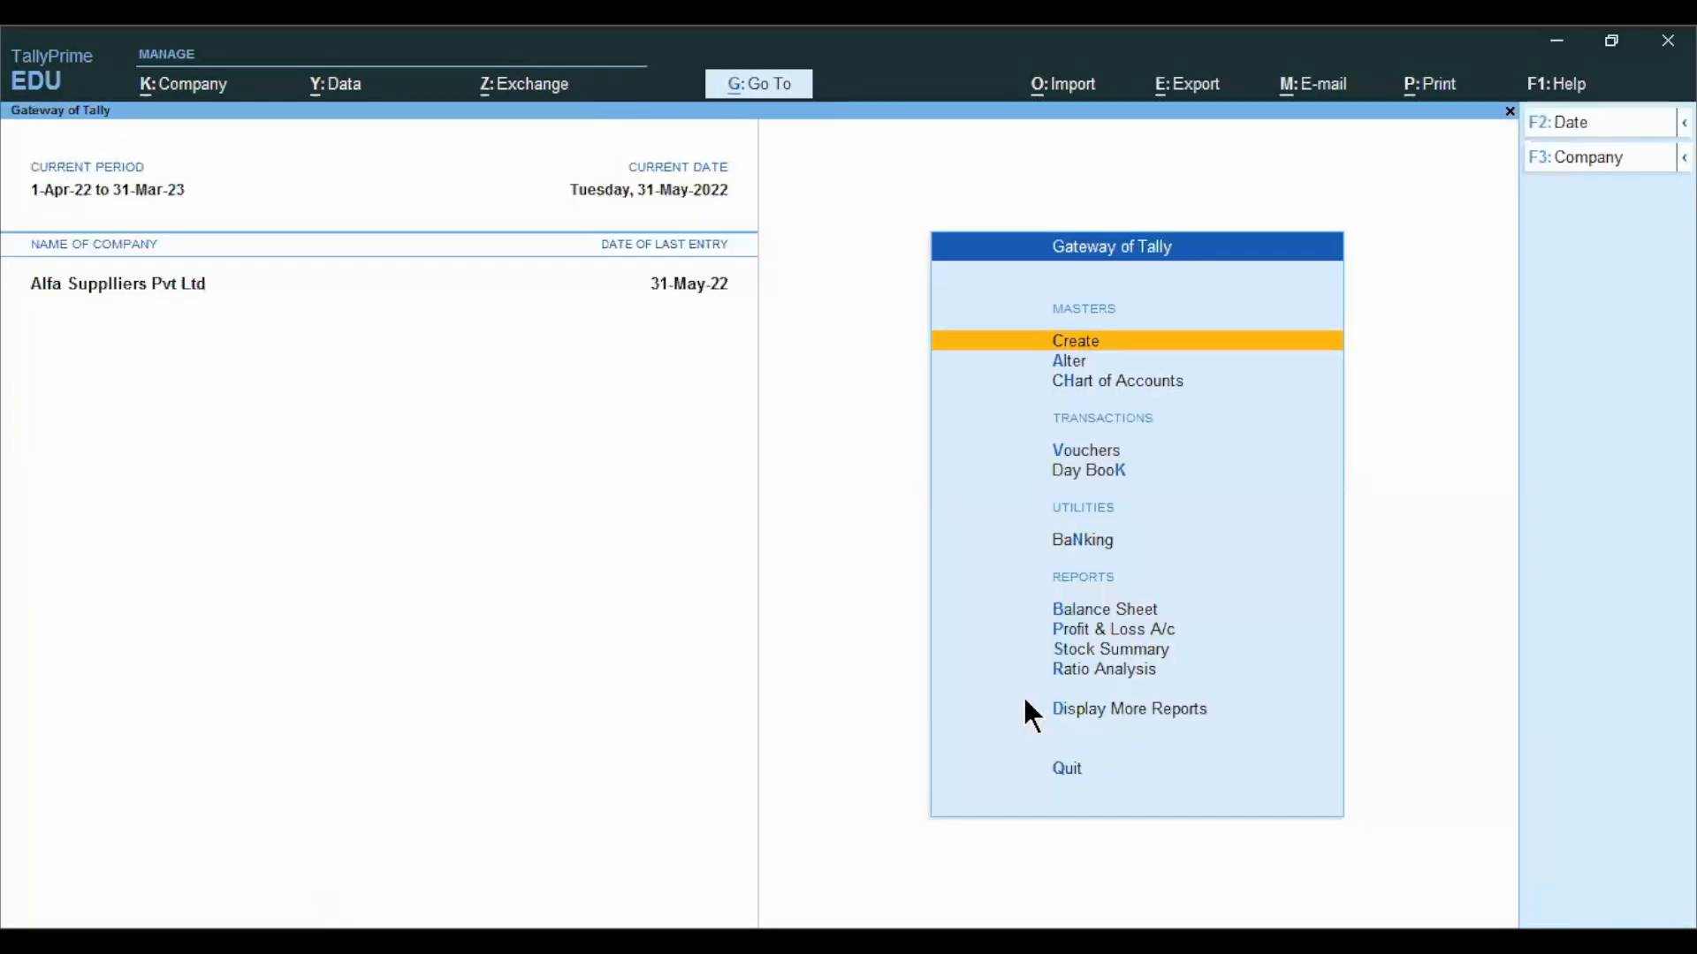
Open voucher entry from the Gateway of Tally and change the voucher type to Purchase.
{"action": "key", "text": "Down"}
{"action": "key", "text": "Down"}
{"action": "key", "text": "Down"}
{"action": "key", "text": "Down"}
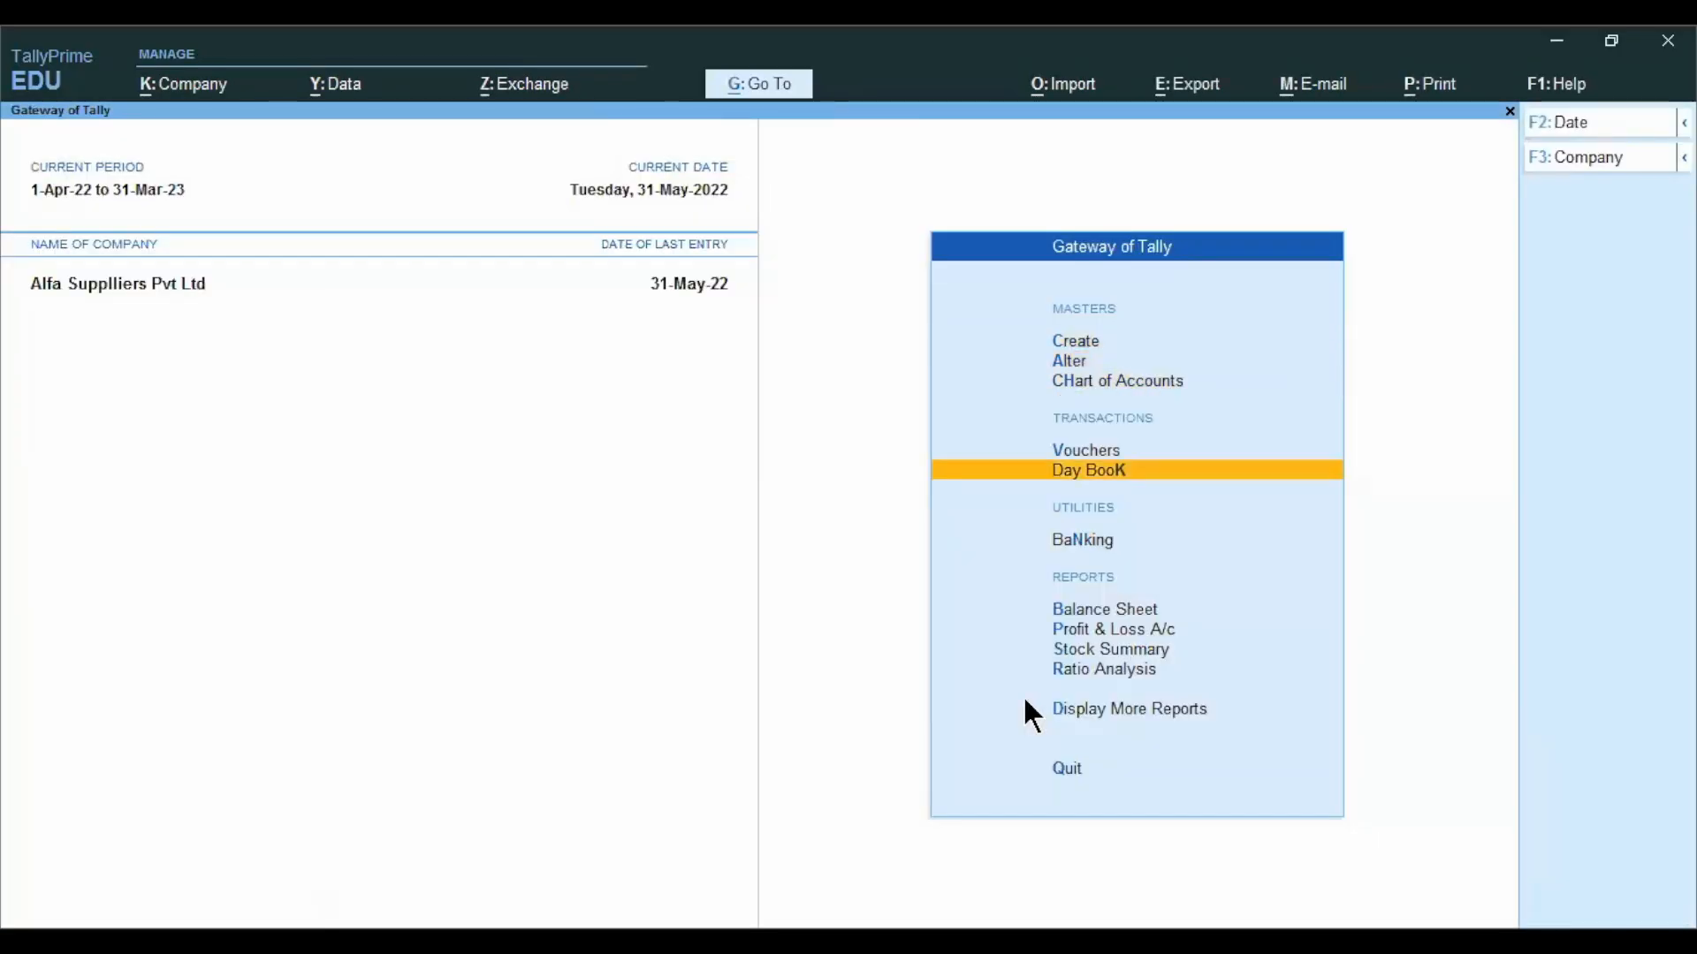
{"action": "key", "text": "Up"}
{"action": "key", "text": "Return"}
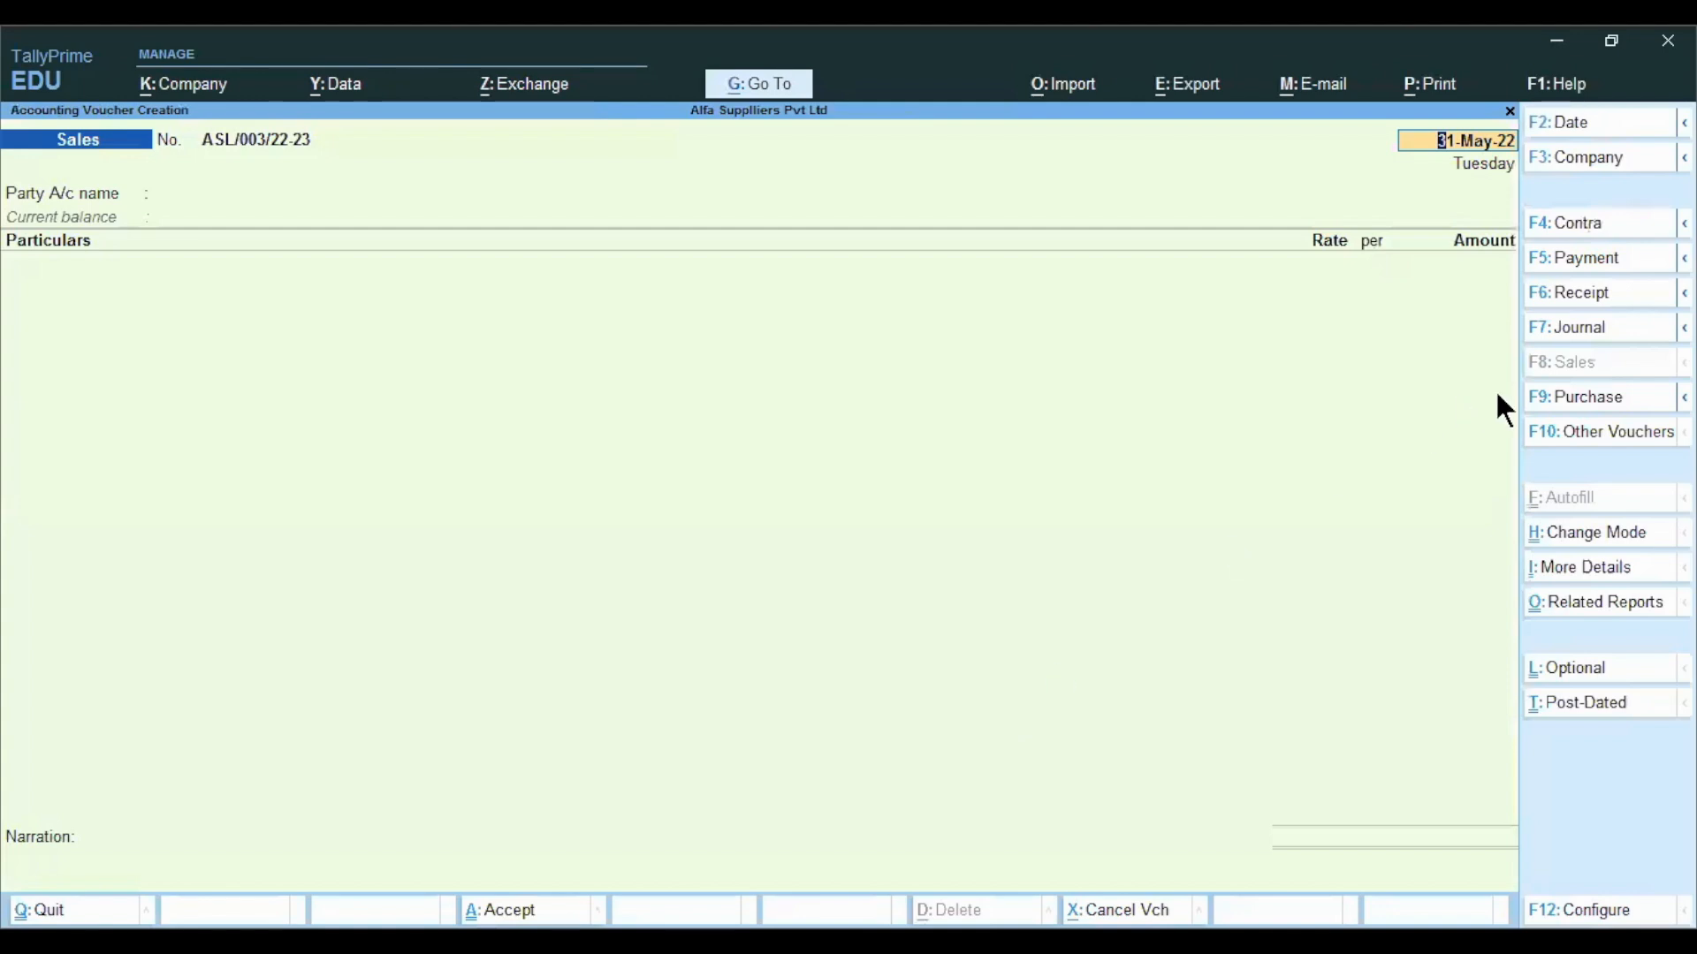
{"action": "left_click", "coordinate": [1553, 397]}
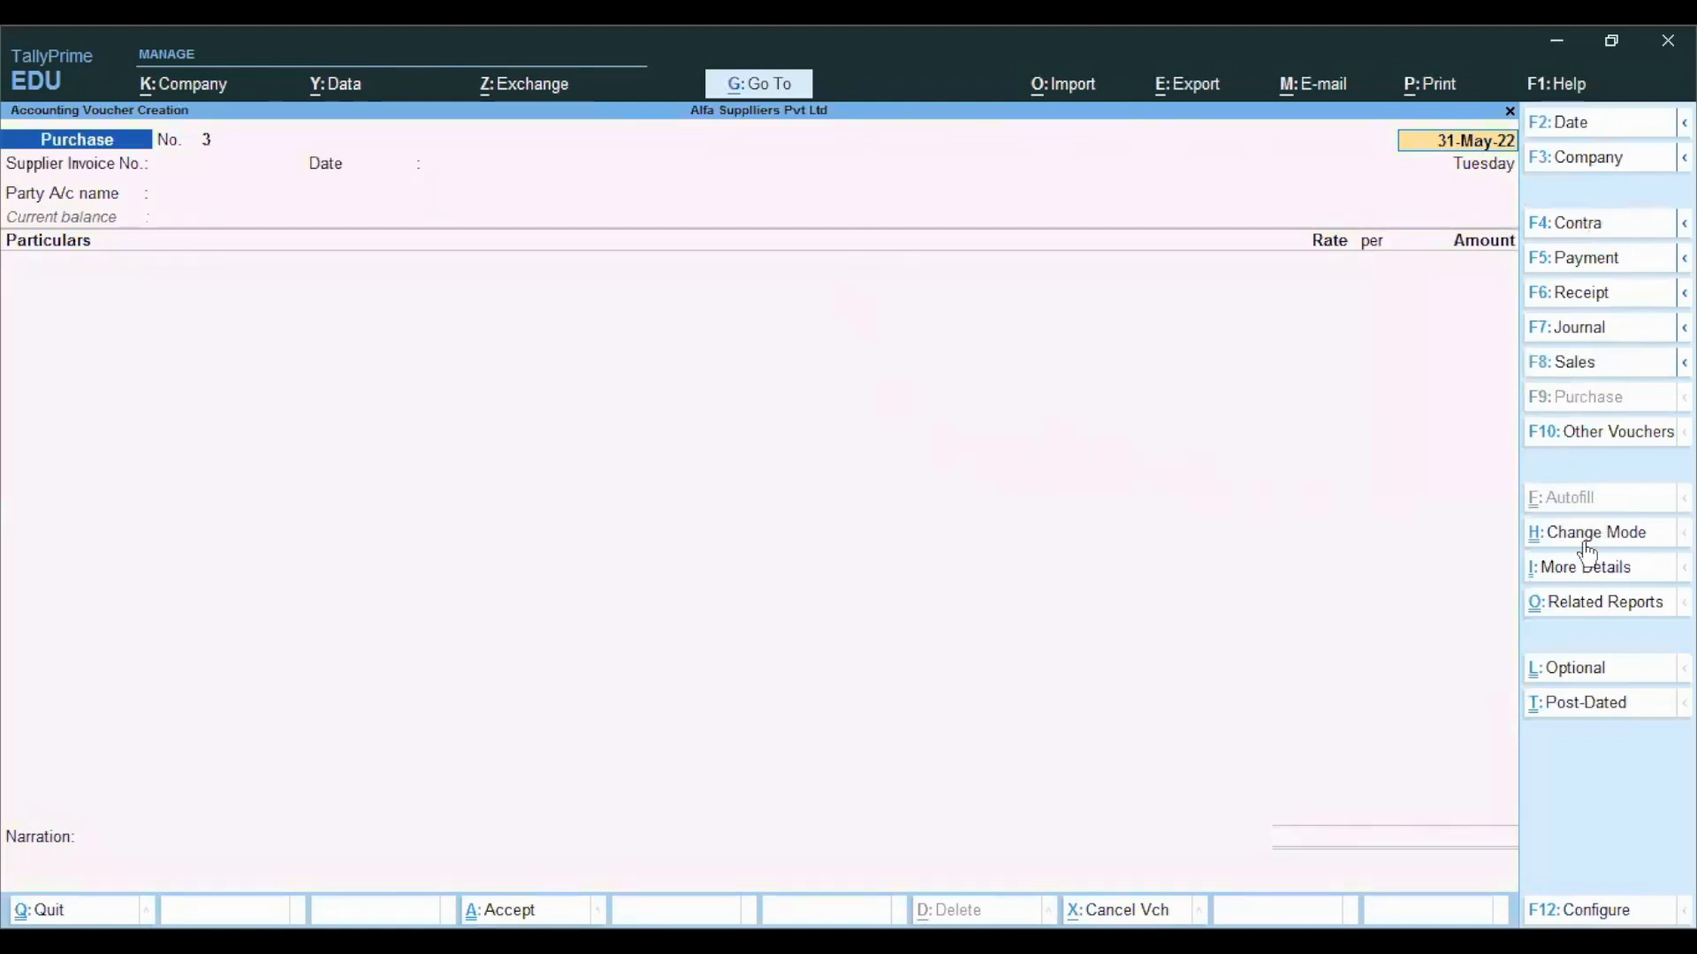
Set the purchase voucher's mode to Accounting Invoice.
{"action": "left_click", "coordinate": [1588, 552]}
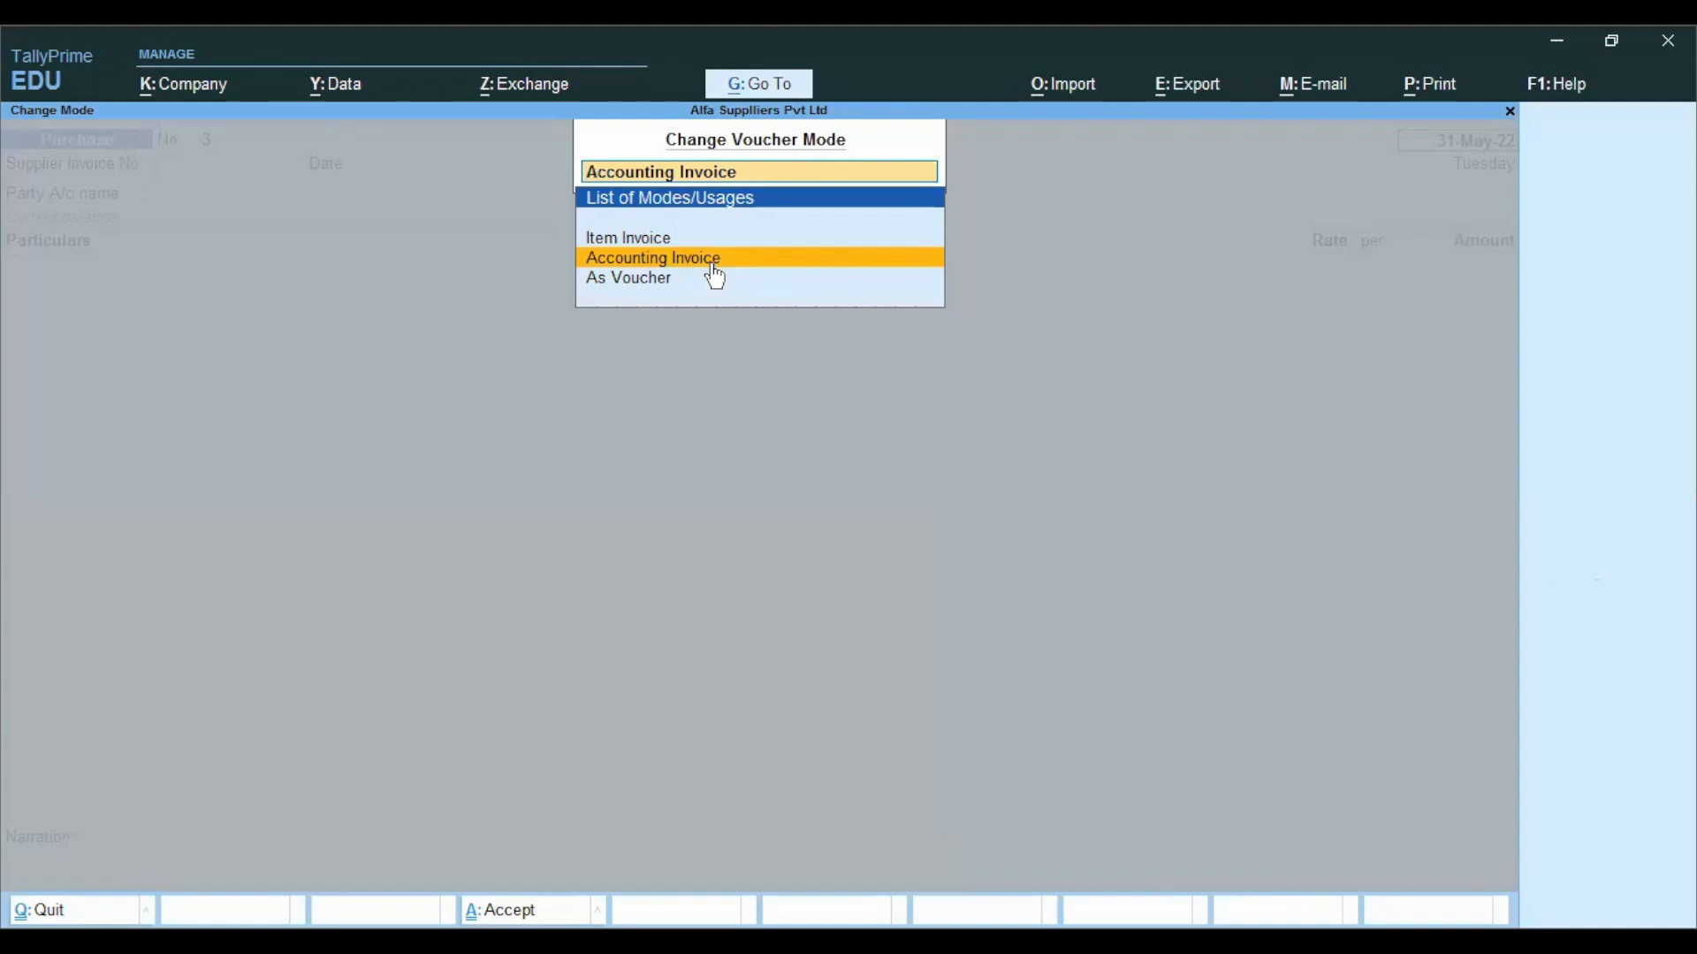
{"action": "key", "text": "Down"}
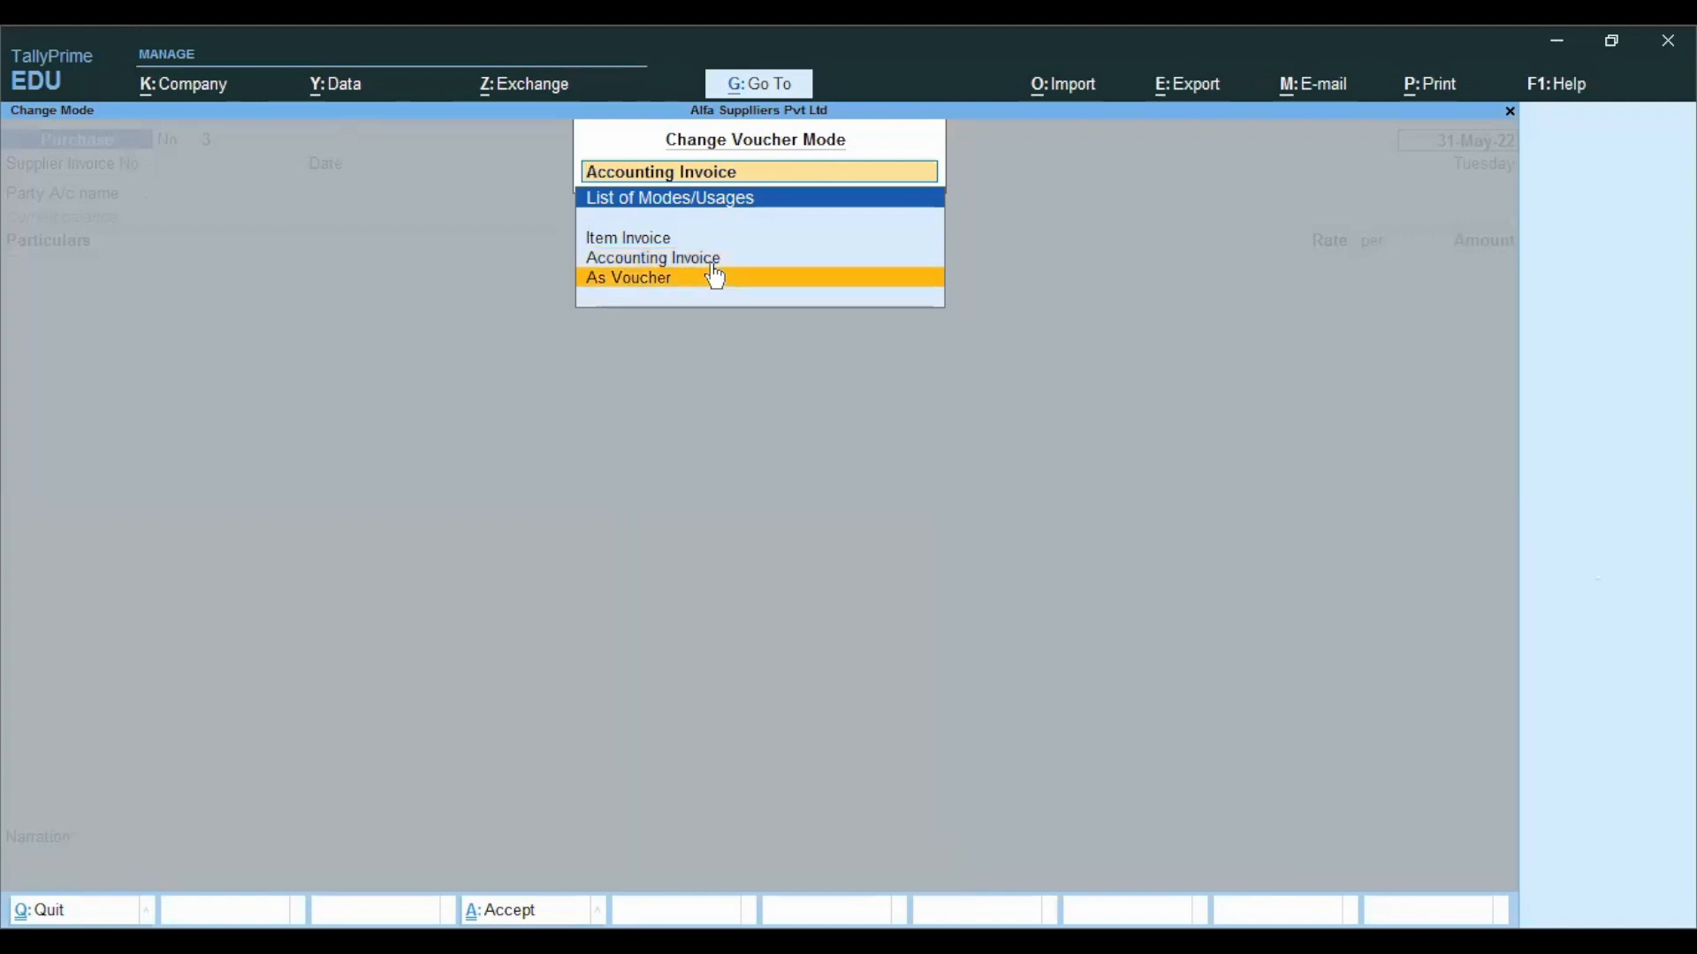
{"action": "key", "text": "Up"}
{"action": "key", "text": "Return"}
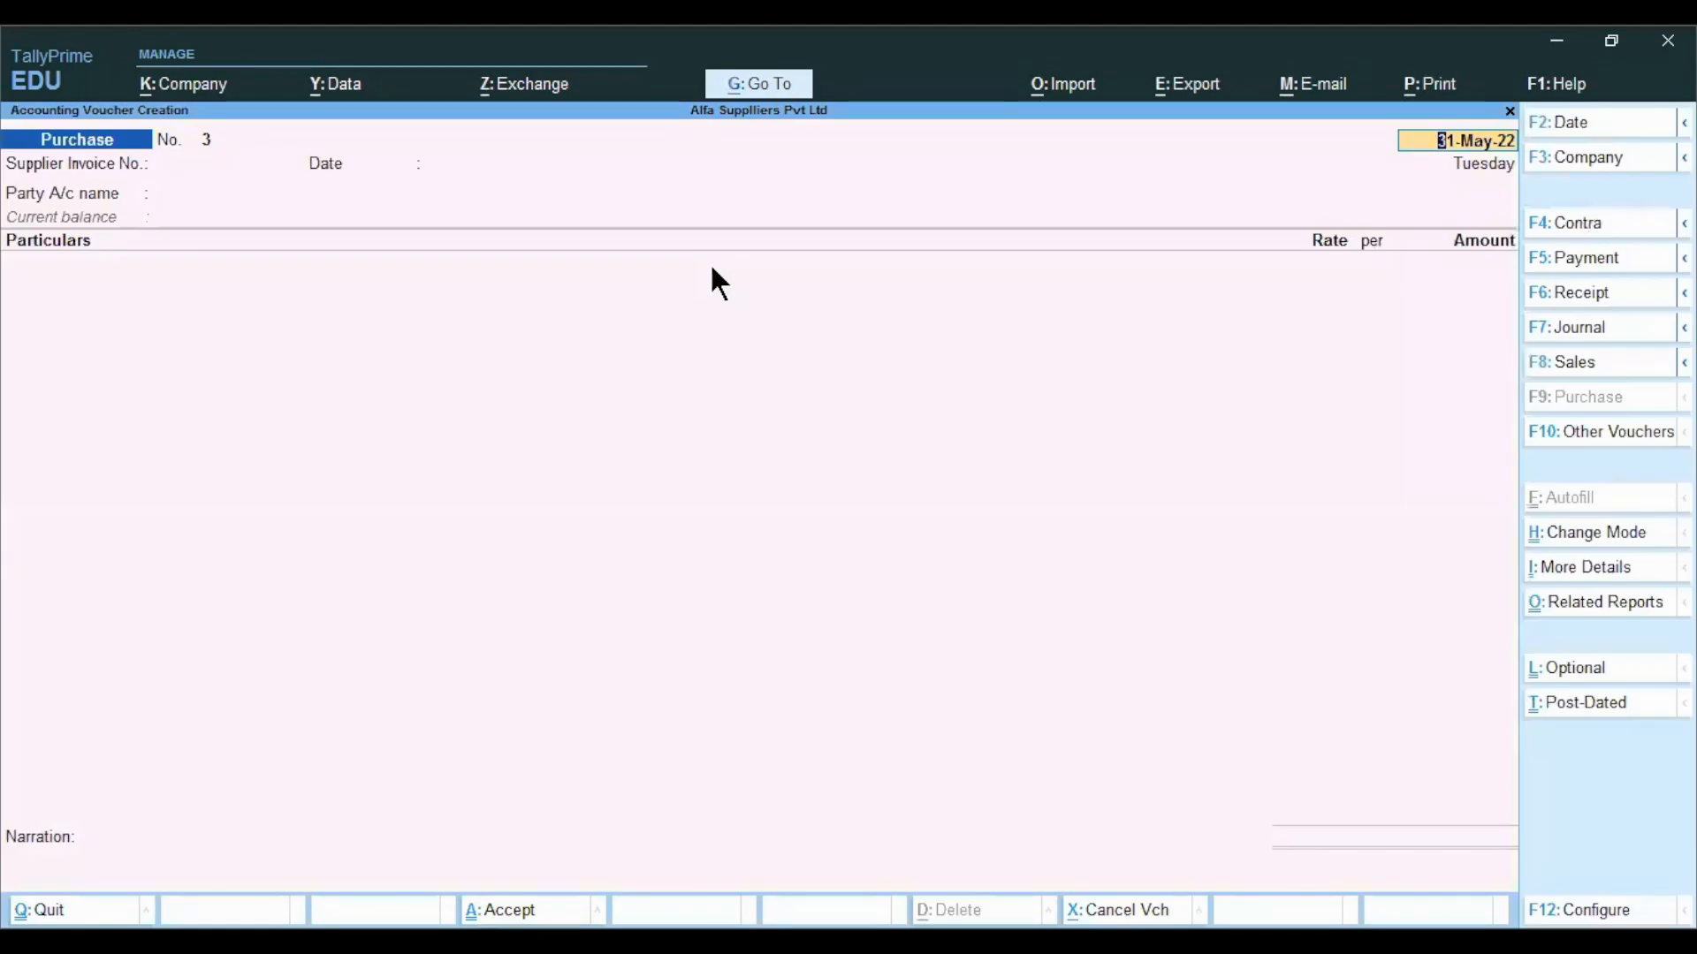
Date the purchase voucher 1-Jul-22, enter supplier invoice number gml100, and accept 1-Jul-22 as the invoice date.
{"action": "type", "text": "1.7"}
{"action": "key", "text": "Return"}
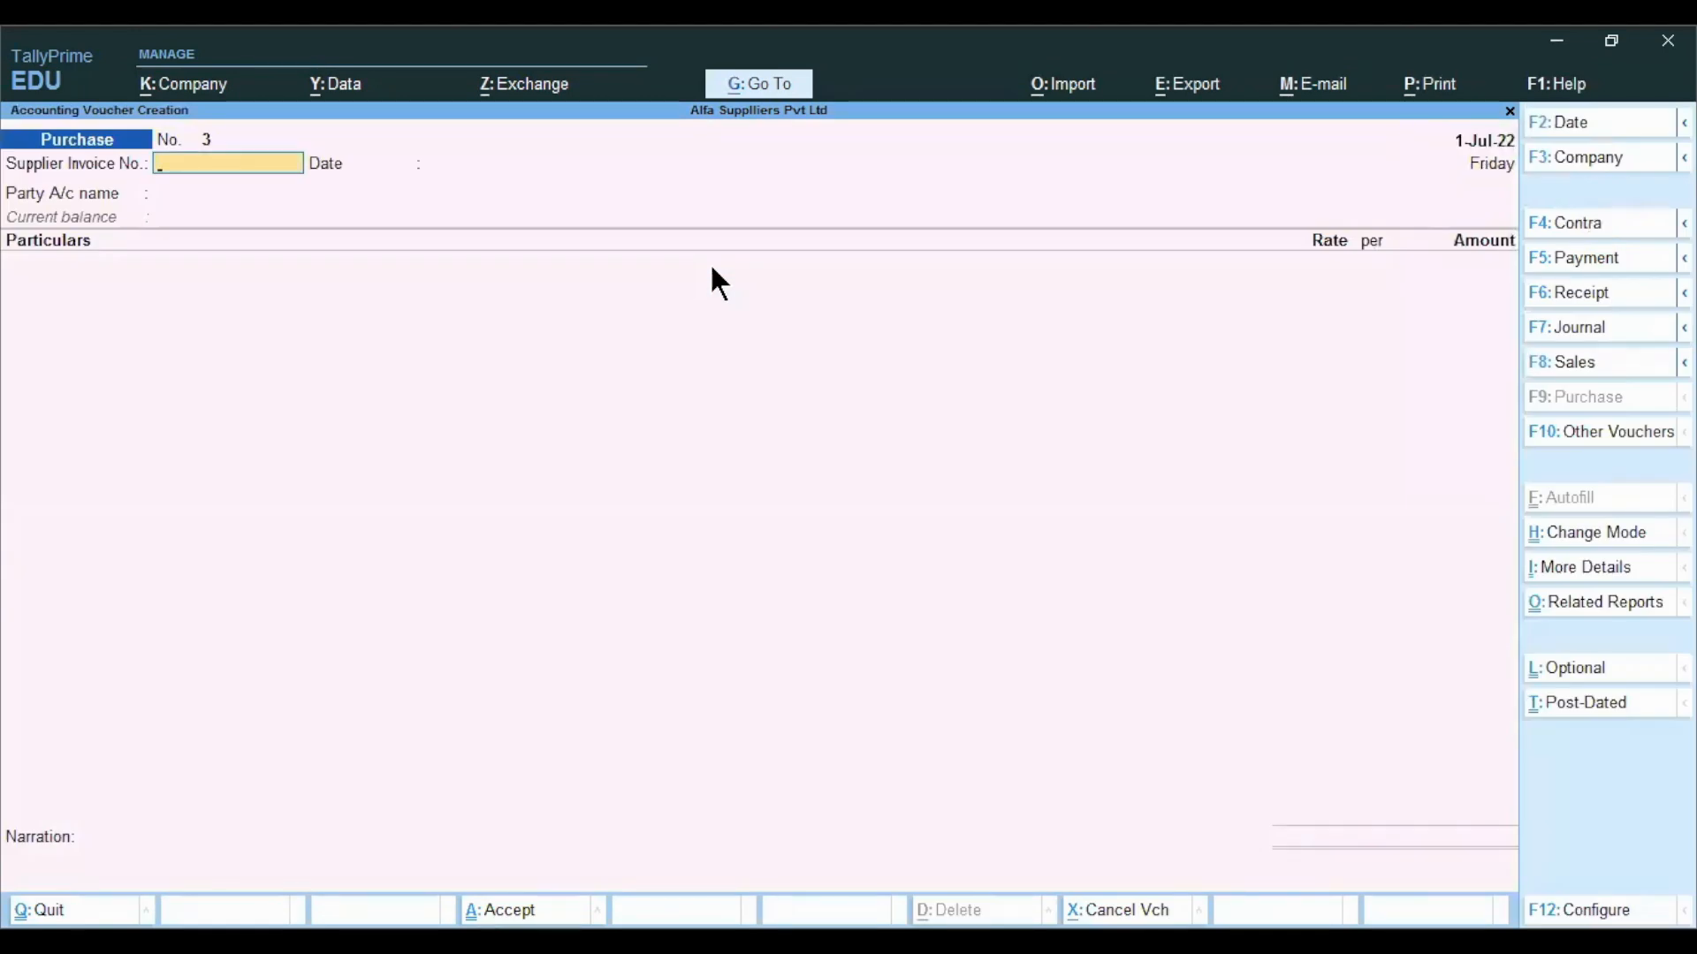
{"action": "key", "text": "ctrl"}
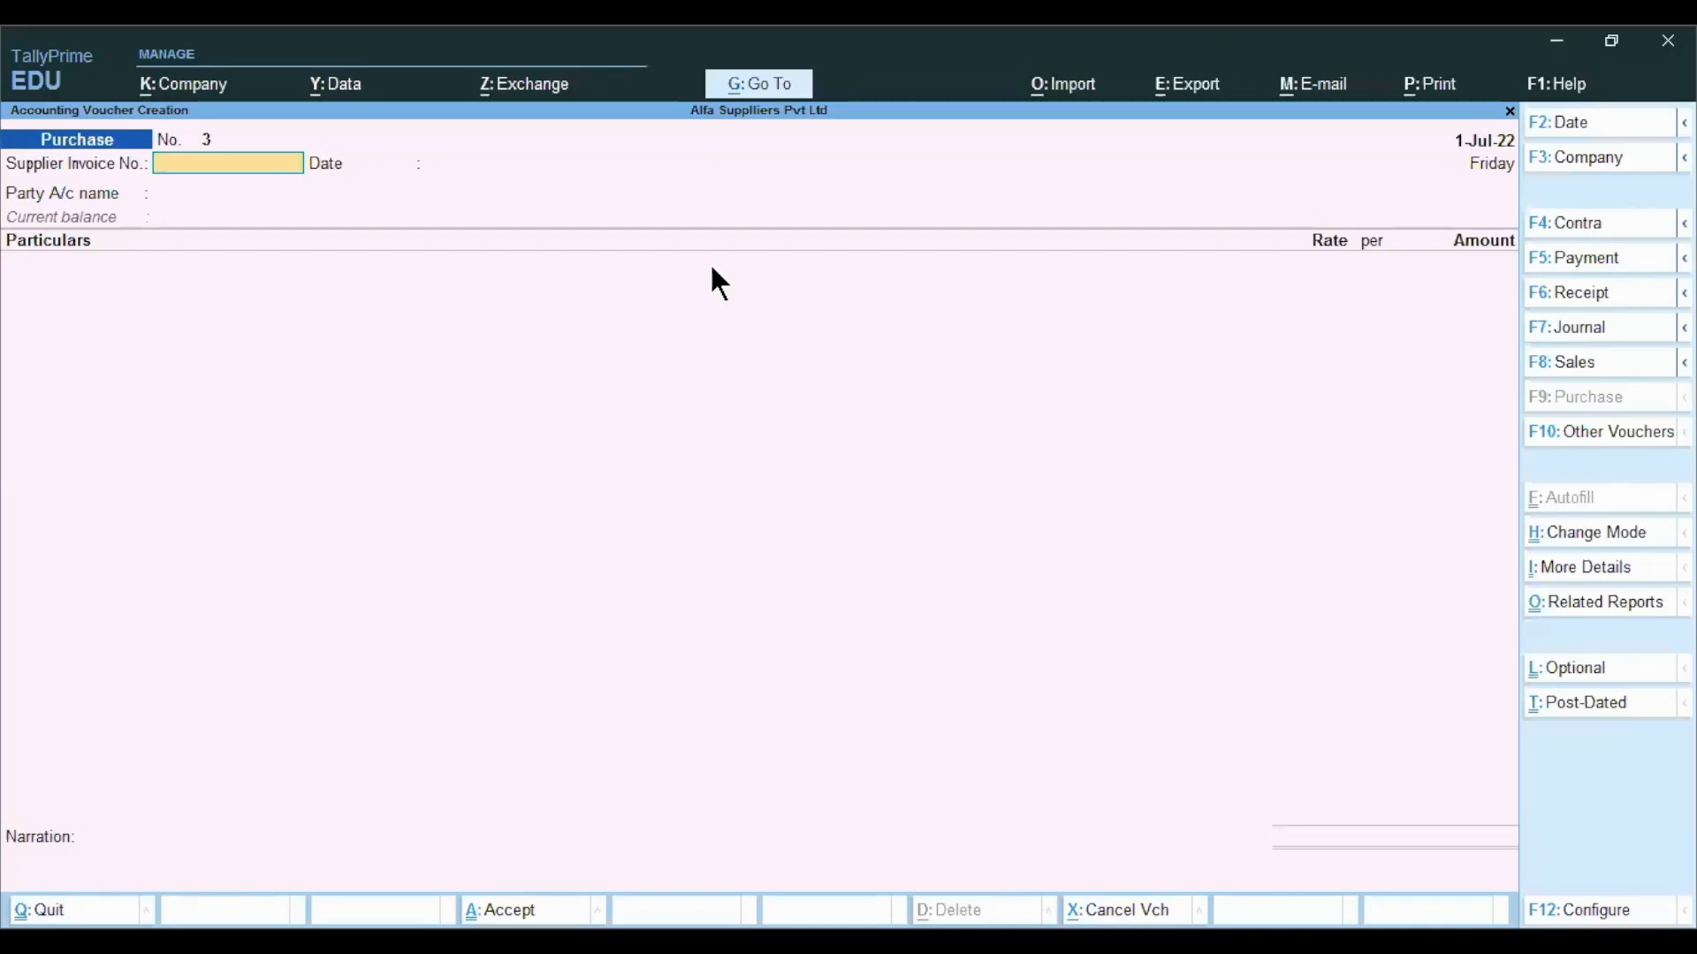
{"action": "type", "text": "gml100"}
{"action": "key", "text": "Return"}
{"action": "key", "text": "Return"}
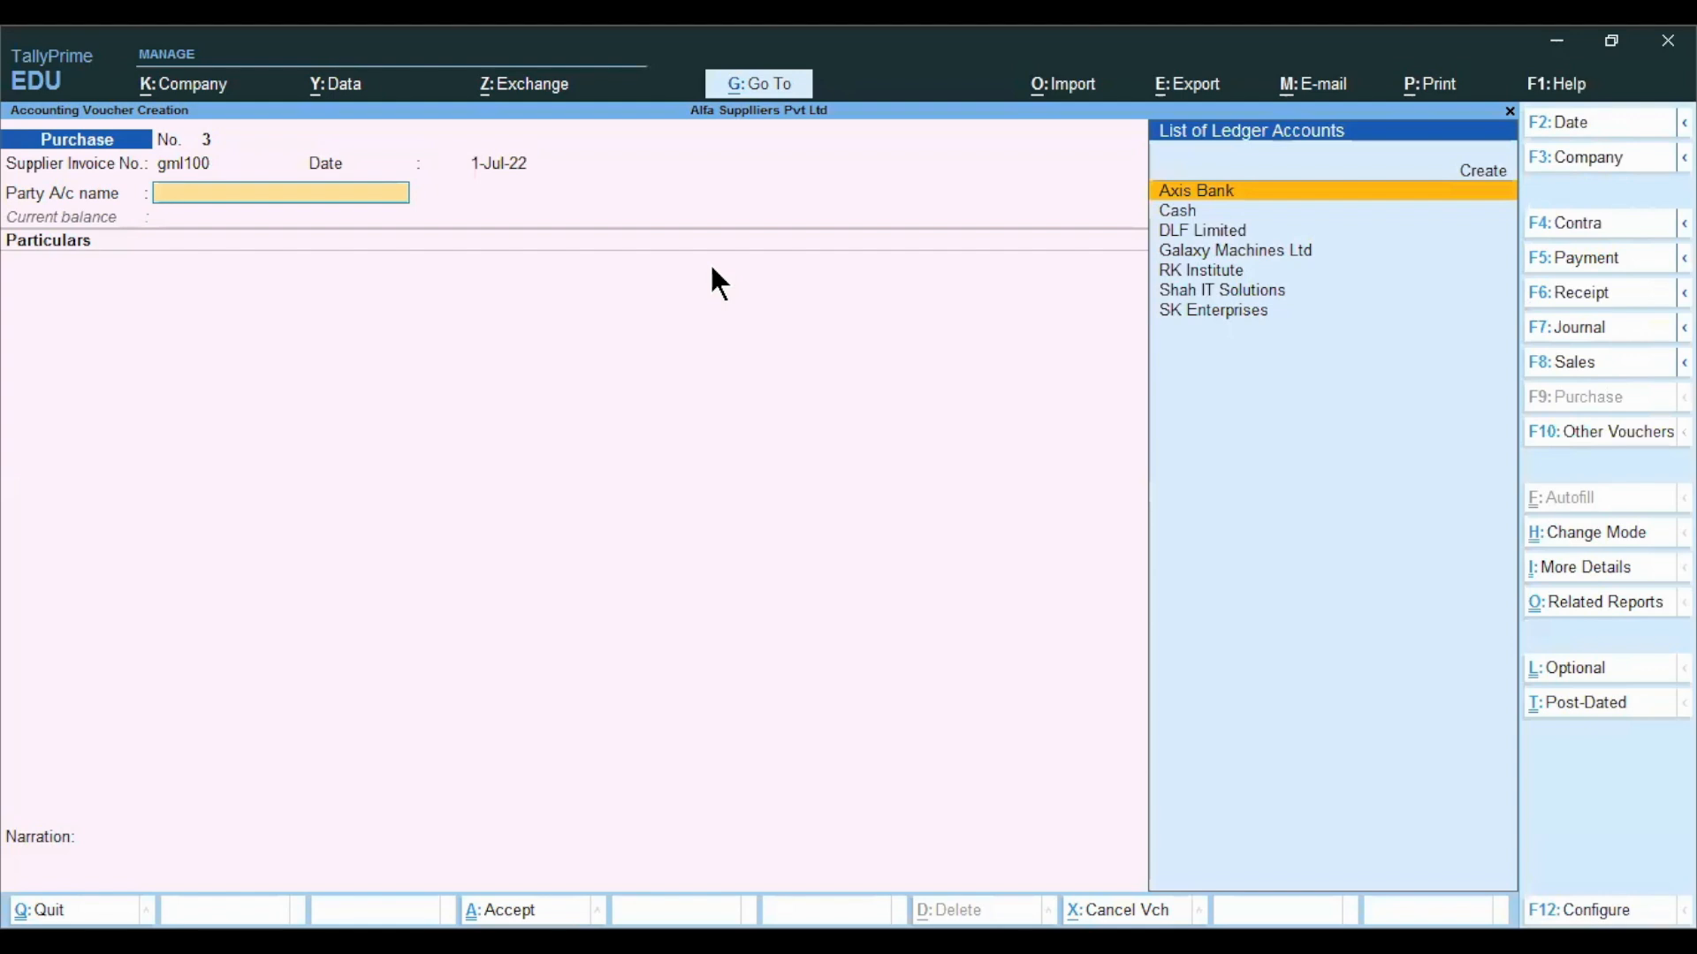
Choose Galaxy Machines Ltd as the party account and accept its receipt and party details without changes.
{"action": "key", "text": "Down"}
{"action": "key", "text": "Down"}
{"action": "key", "text": "Down"}
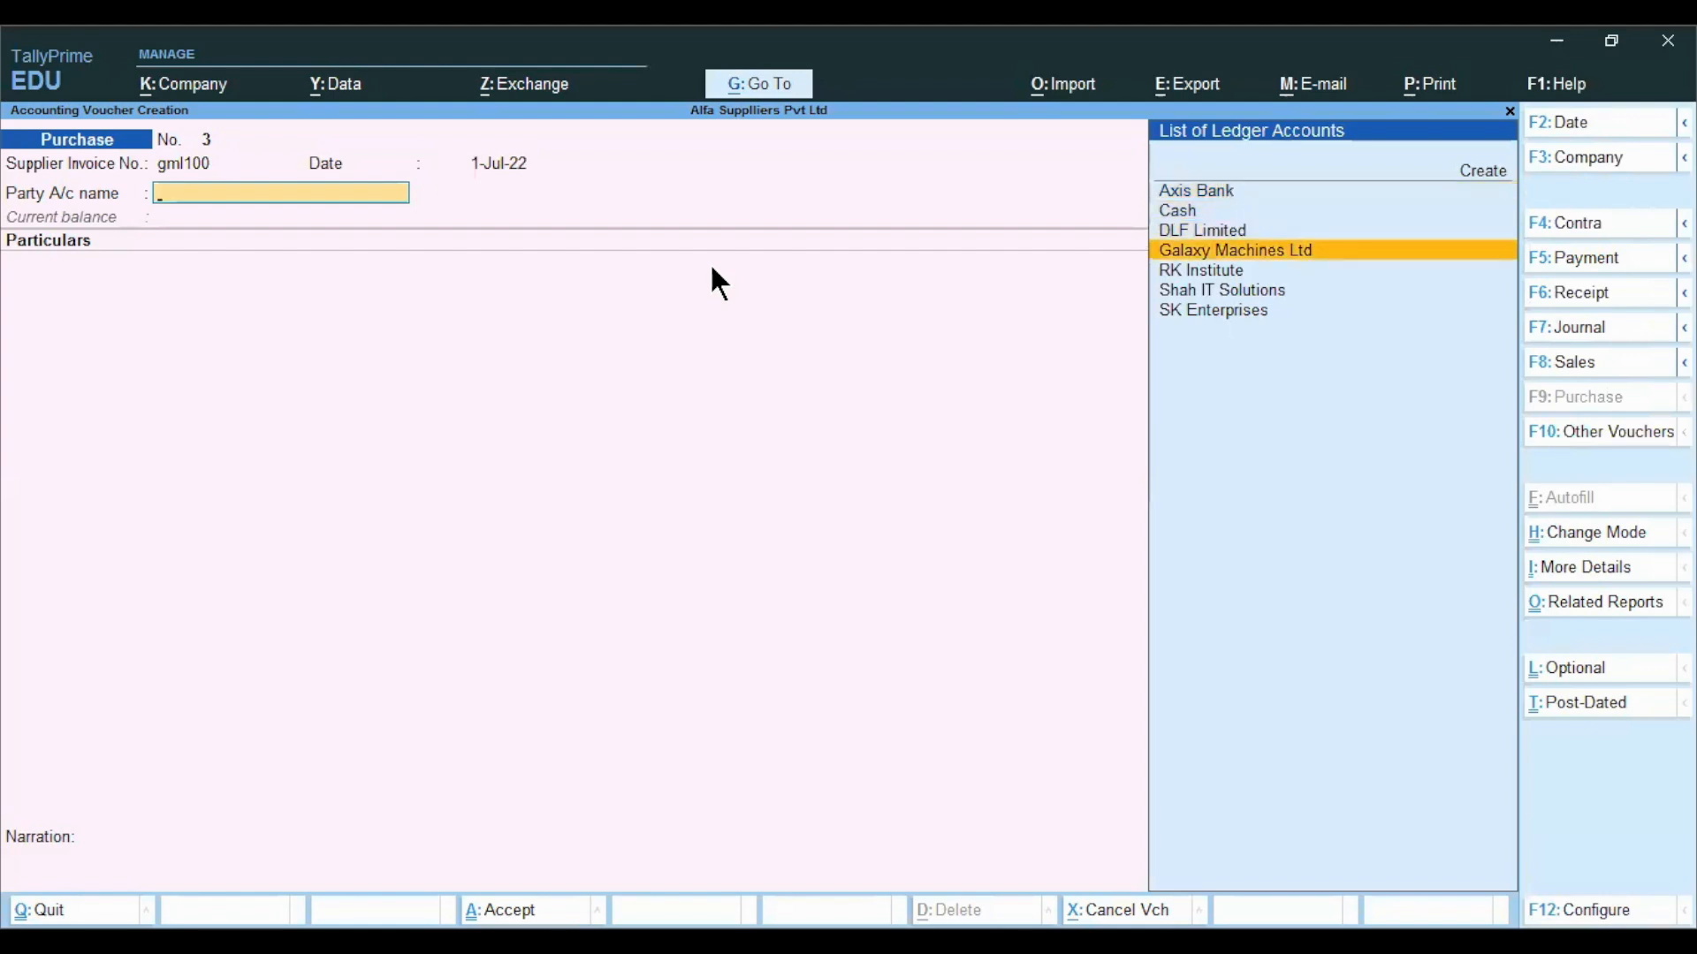
{"action": "key", "text": "Return"}
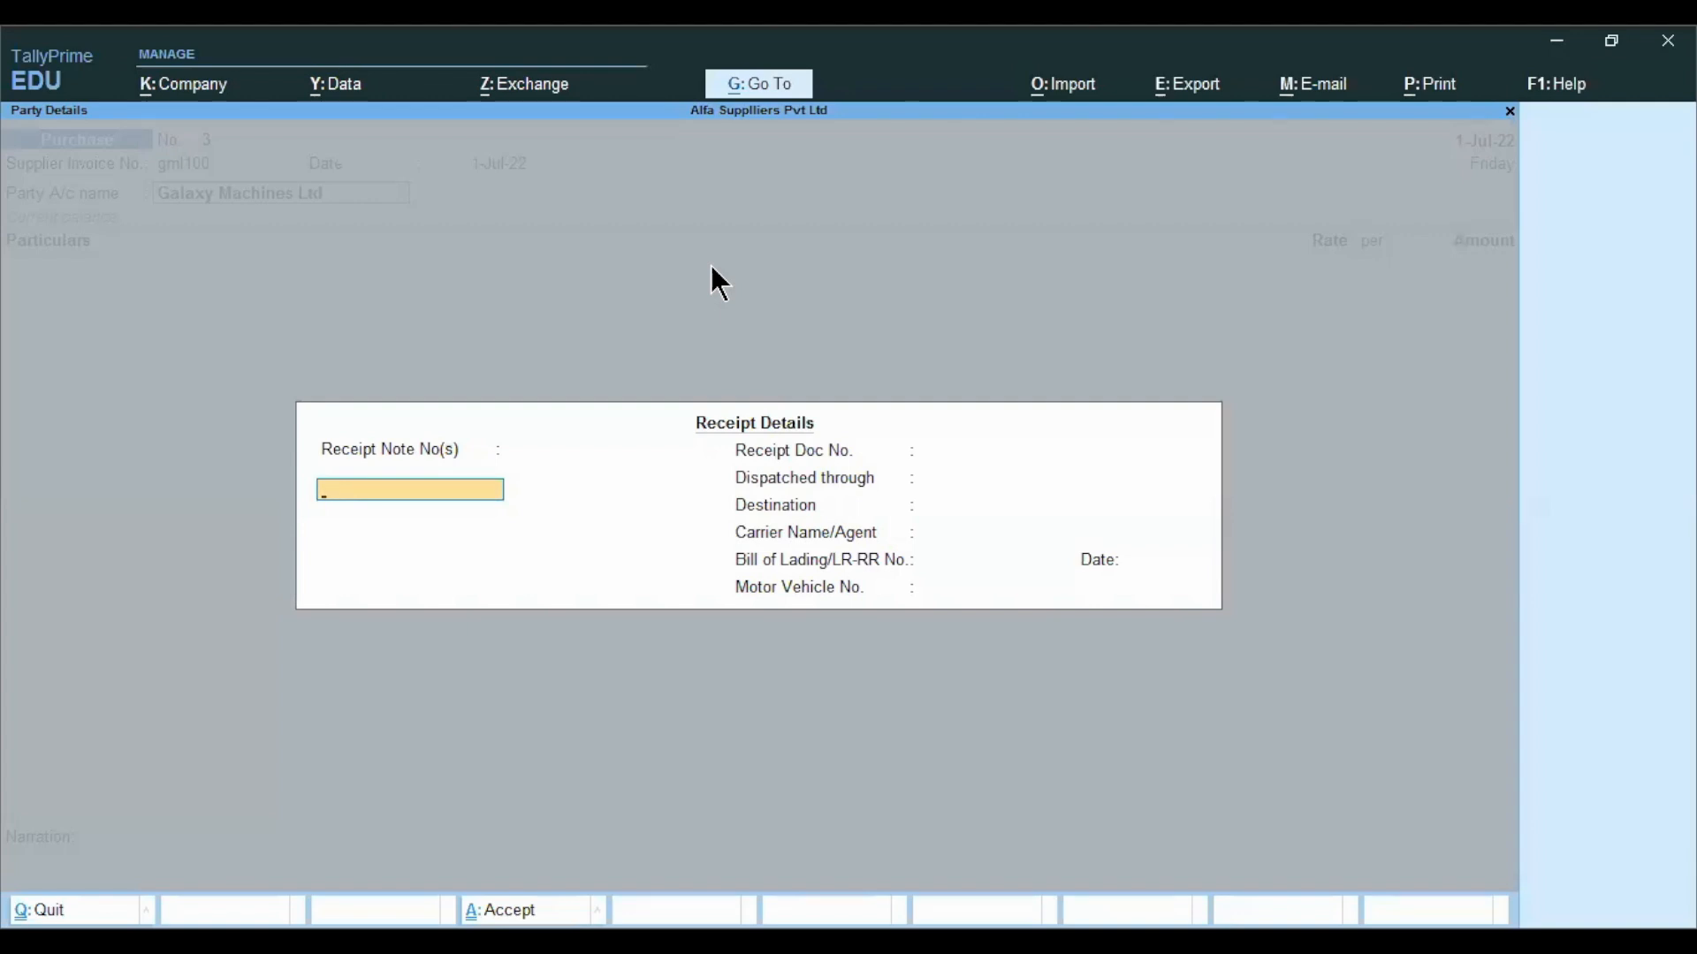
{"action": "key", "text": "ctrl+a"}
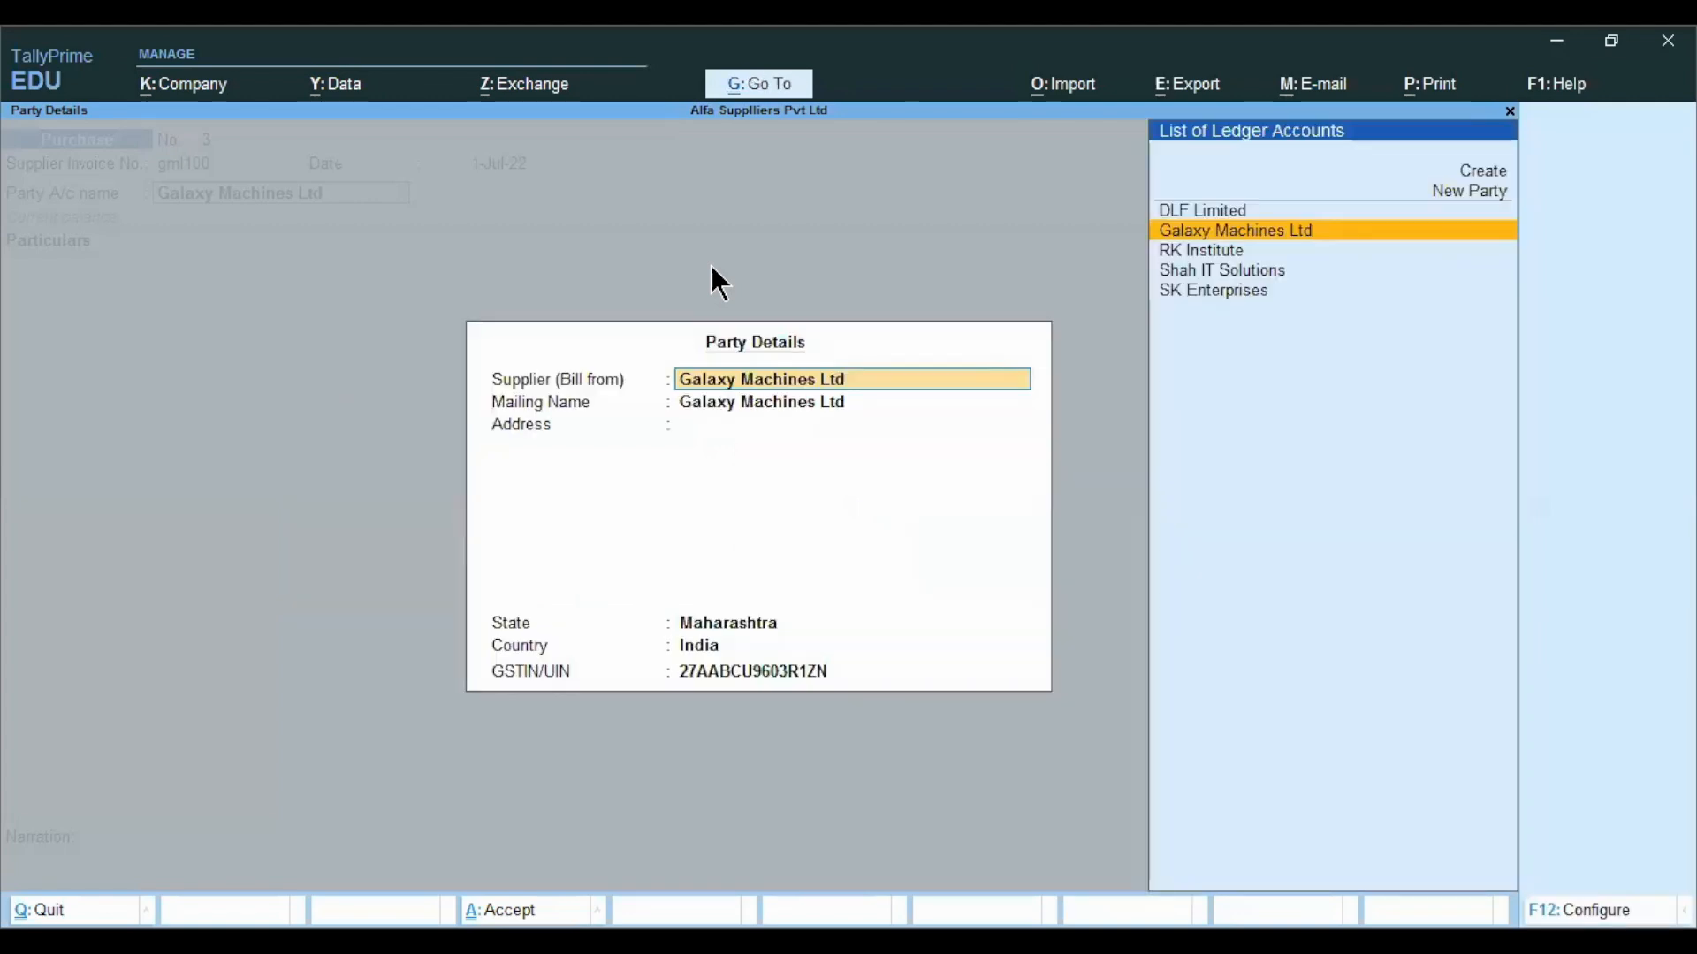
{"action": "key", "text": "ctrl"}
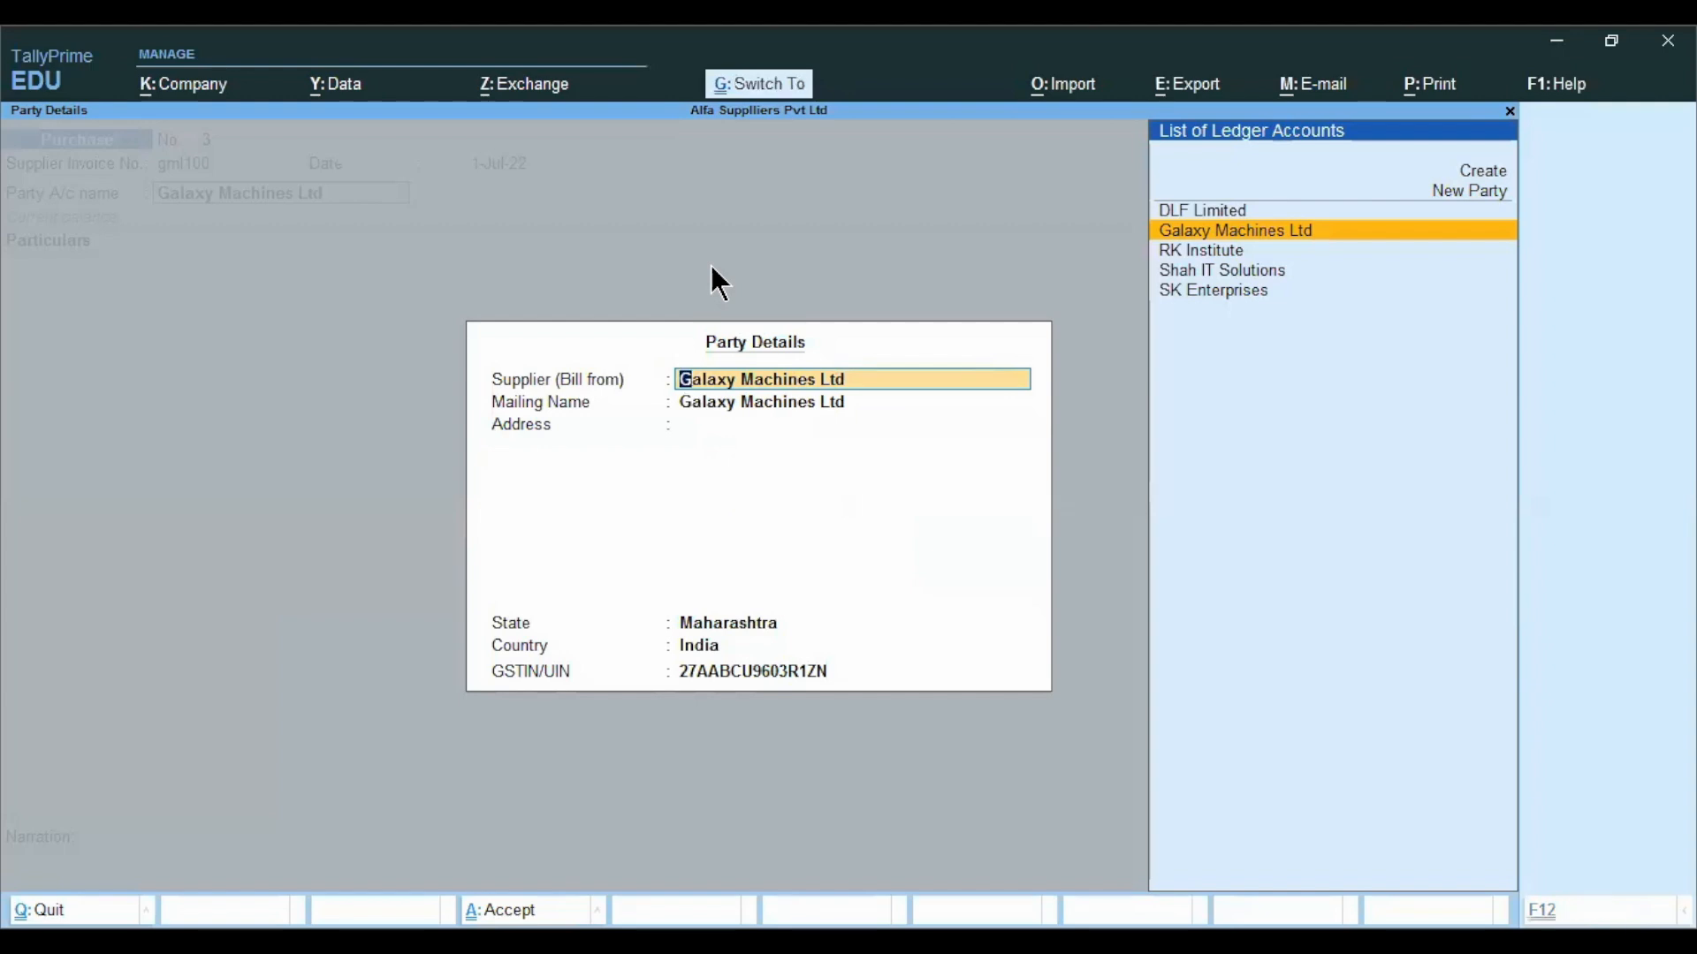
{"action": "key", "text": "ctrl+a"}
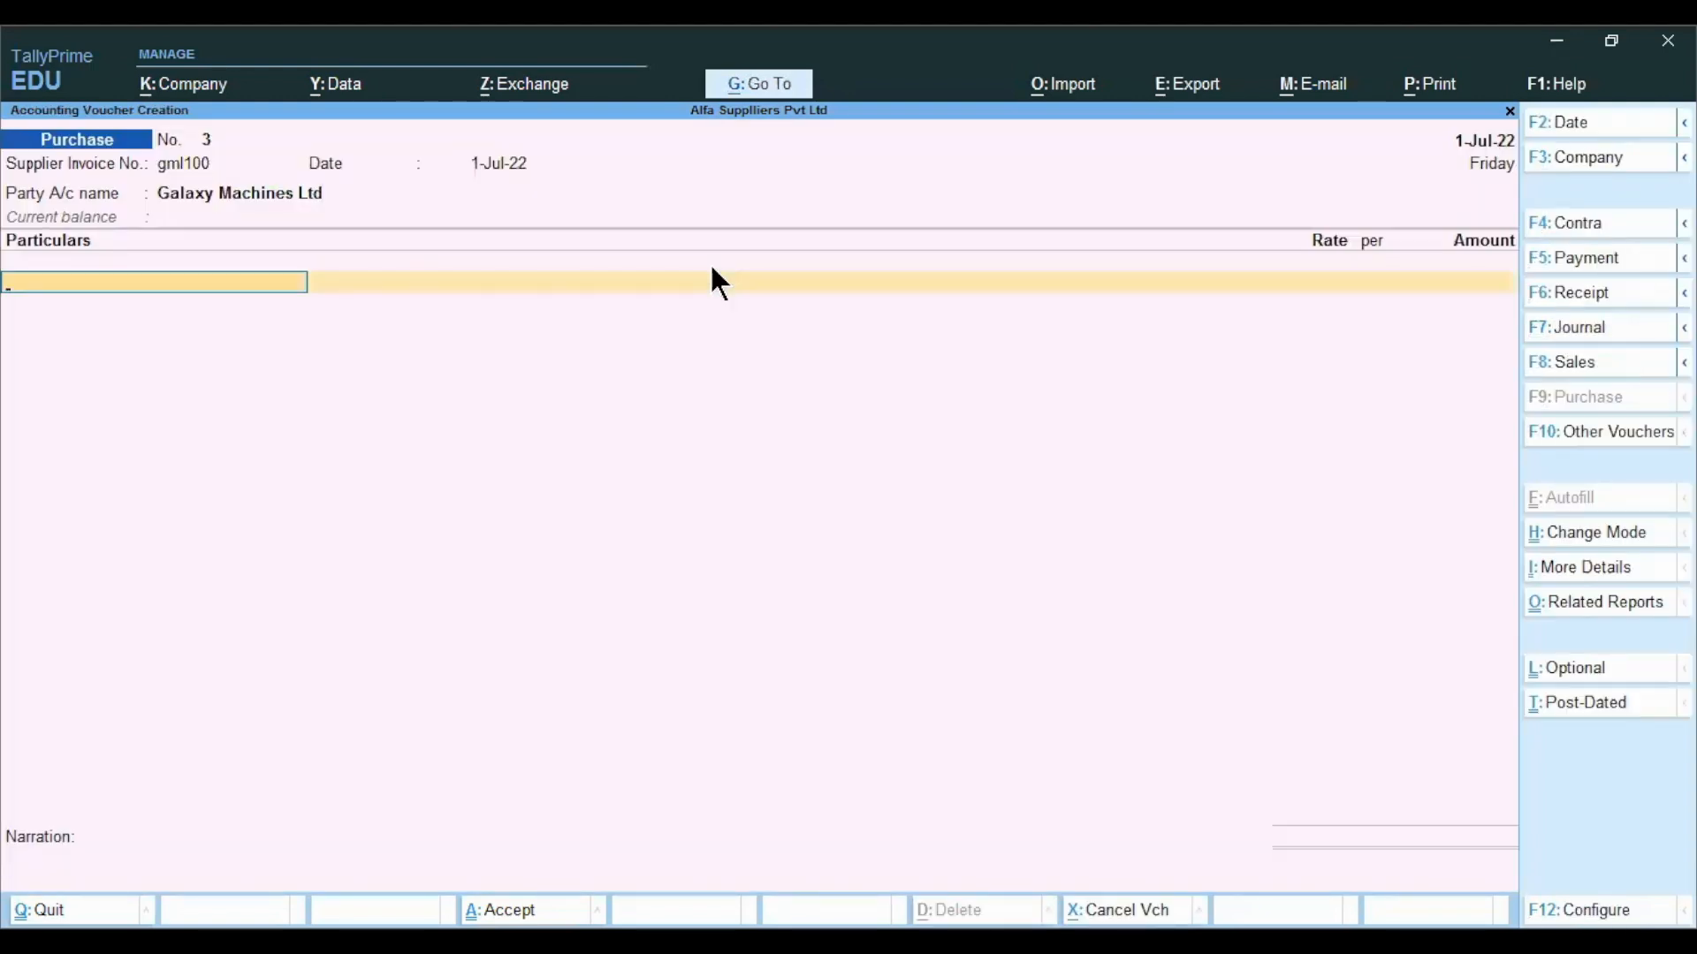
Choose Machinery A/c as the first particulars ledger and dismiss the GST-inclusive amount entry.
{"action": "type", "text": "M"}
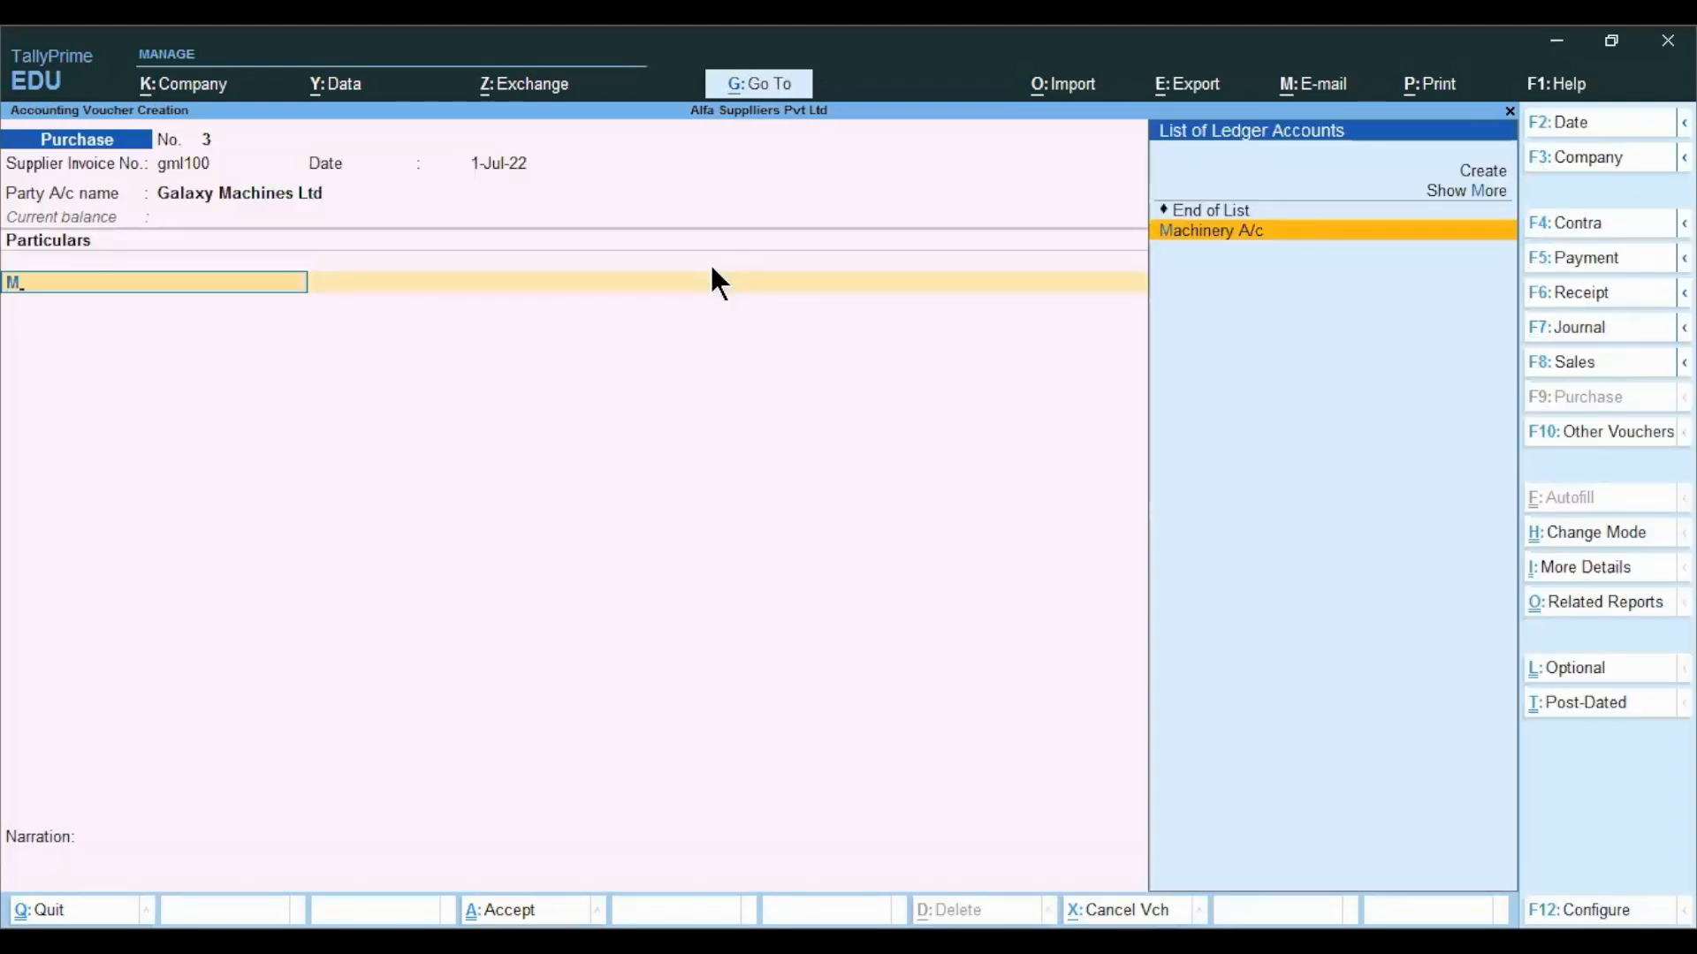
{"action": "key", "text": "Return"}
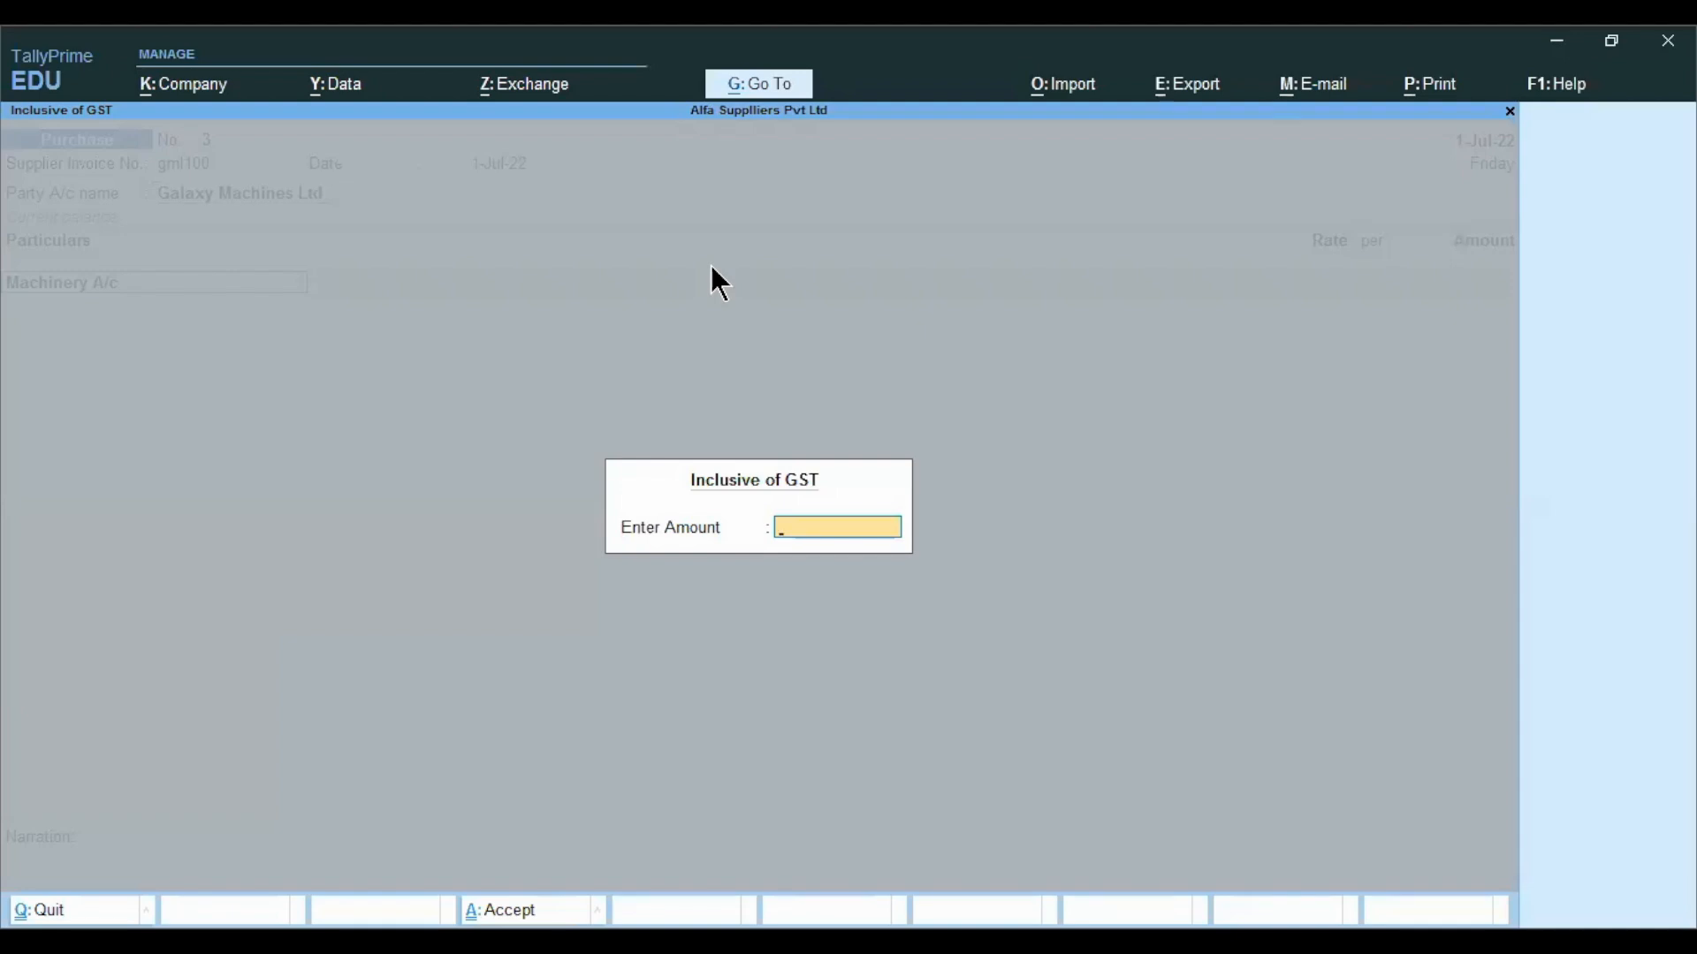
{"action": "key", "text": "Escape"}
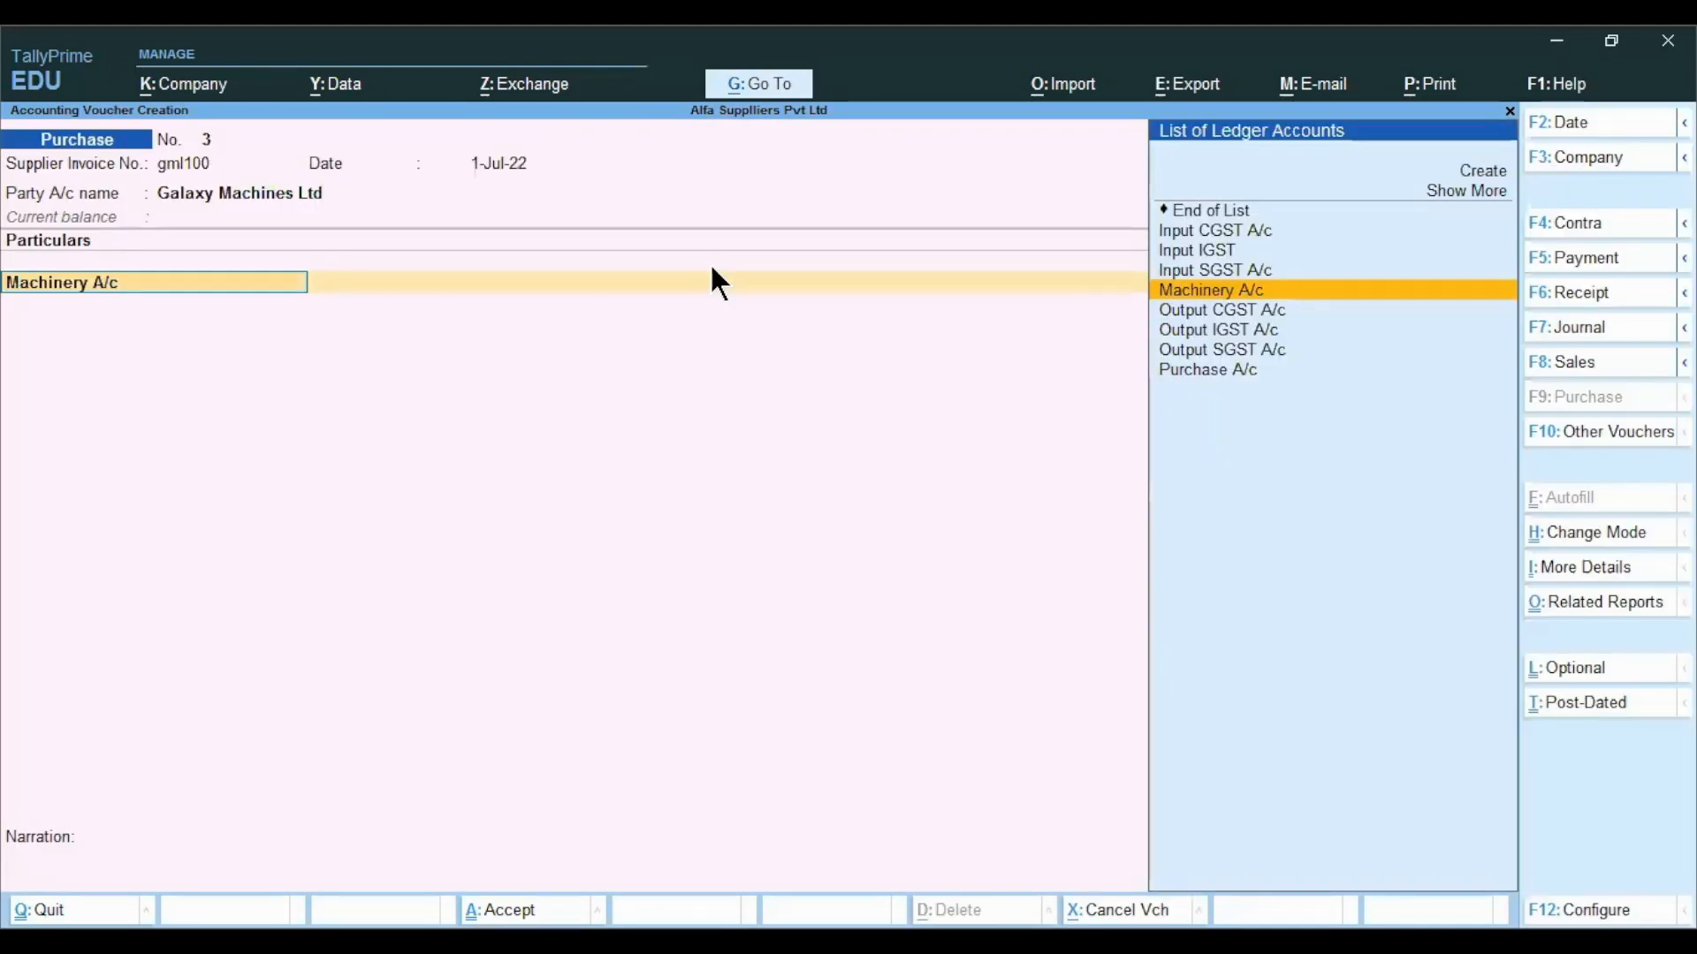
Set Provide Amount Inclusive of Tax for Ledgers to No in the voucher configuration and return to the Machinery A/c amount.
{"action": "left_click", "coordinate": [1621, 911]}
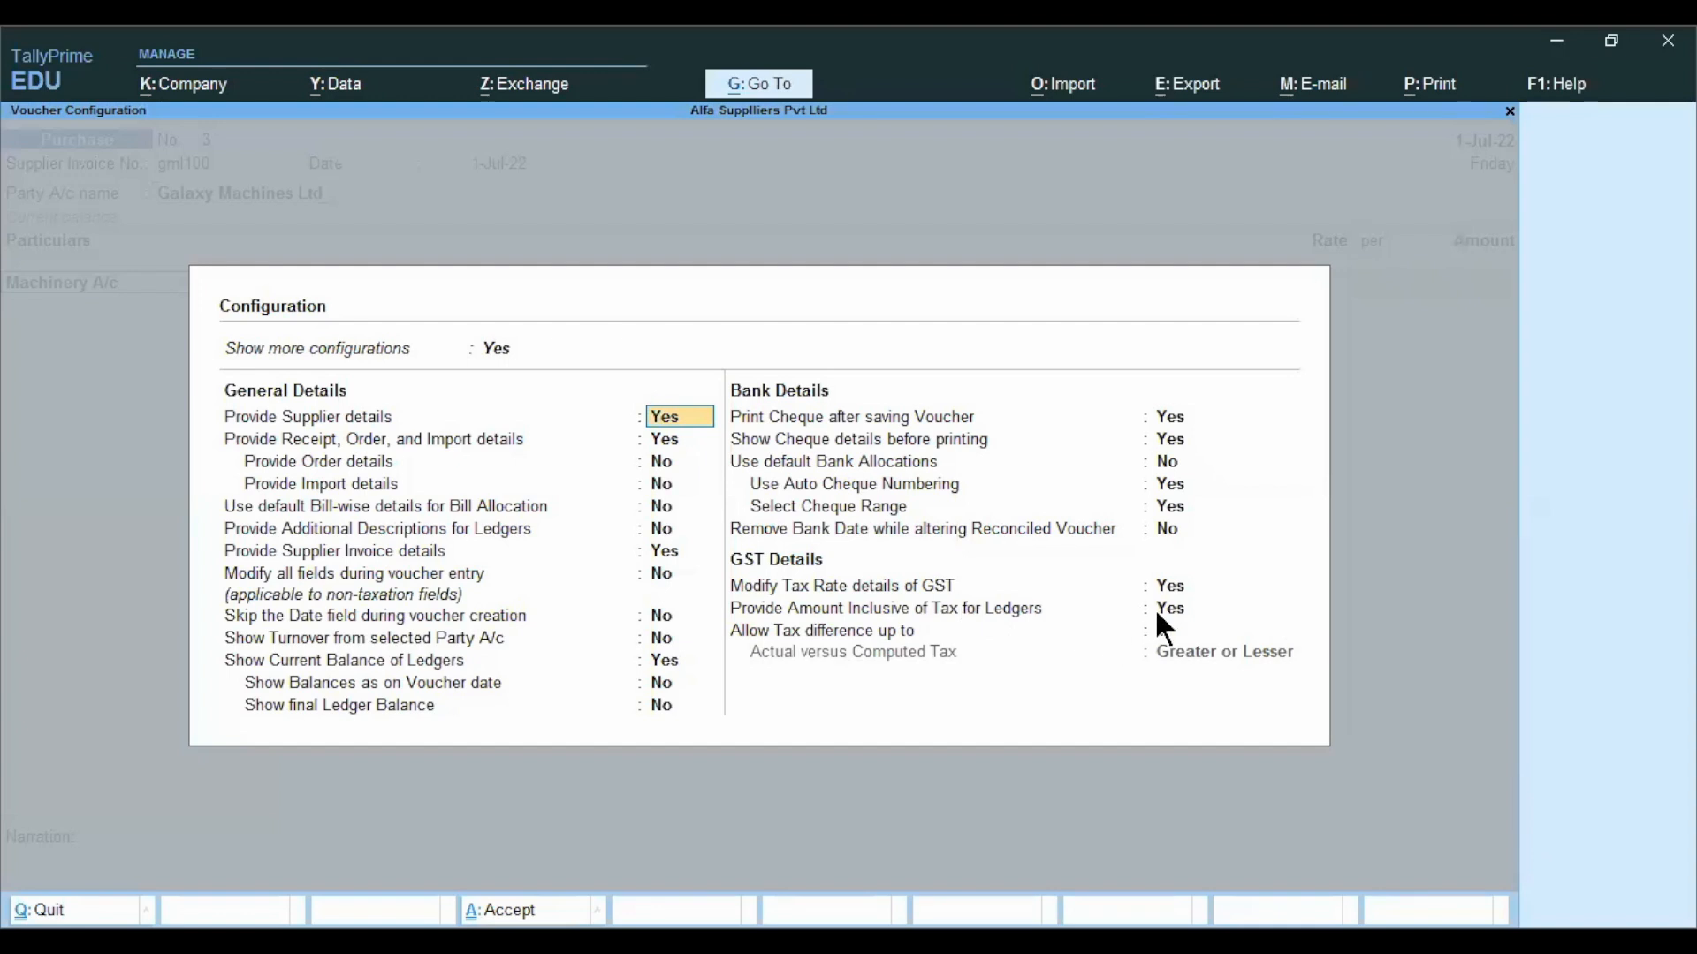
{"action": "left_click", "coordinate": [1185, 613]}
{"action": "type", "text": "n"}
{"action": "key", "text": "Return"}
{"action": "key", "text": "ctrl+a"}
{"action": "key", "text": "Return"}
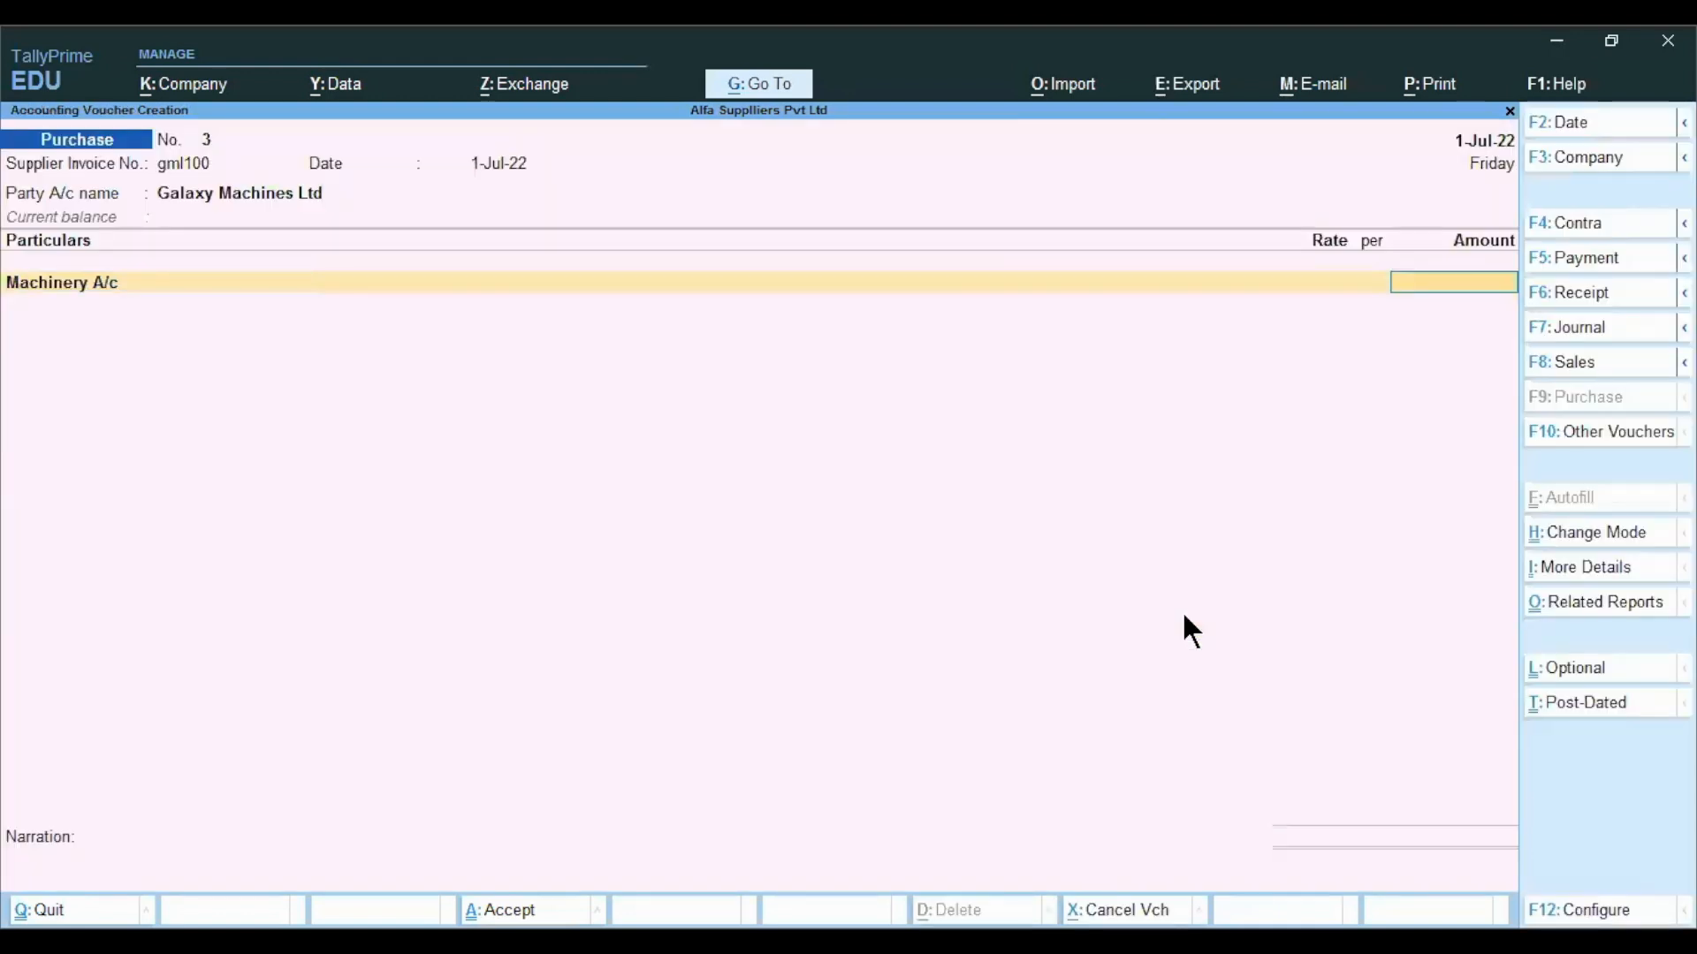
Enter 50,00,000 as the Machinery A/c amount and accept the tax classification with its nature field left blank.
{"action": "type", "text": "50,00,"}
{"action": "type", "text": "000000"}
{"action": "key", "text": "Return"}
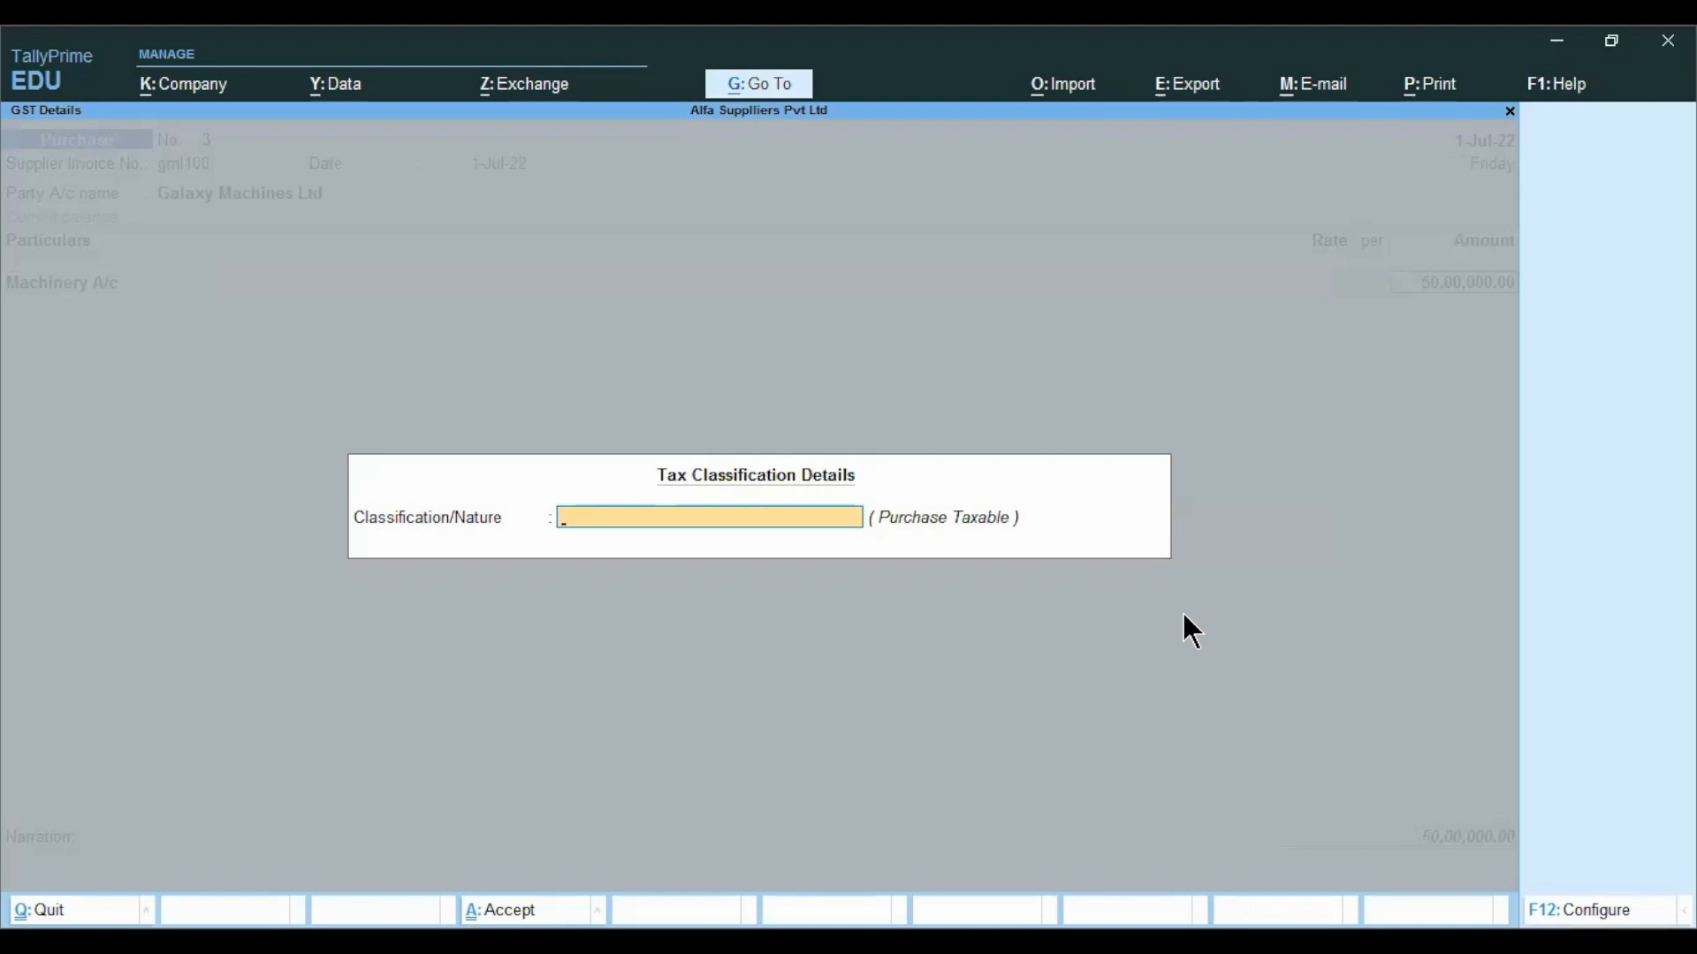
{"action": "key", "text": "Return"}
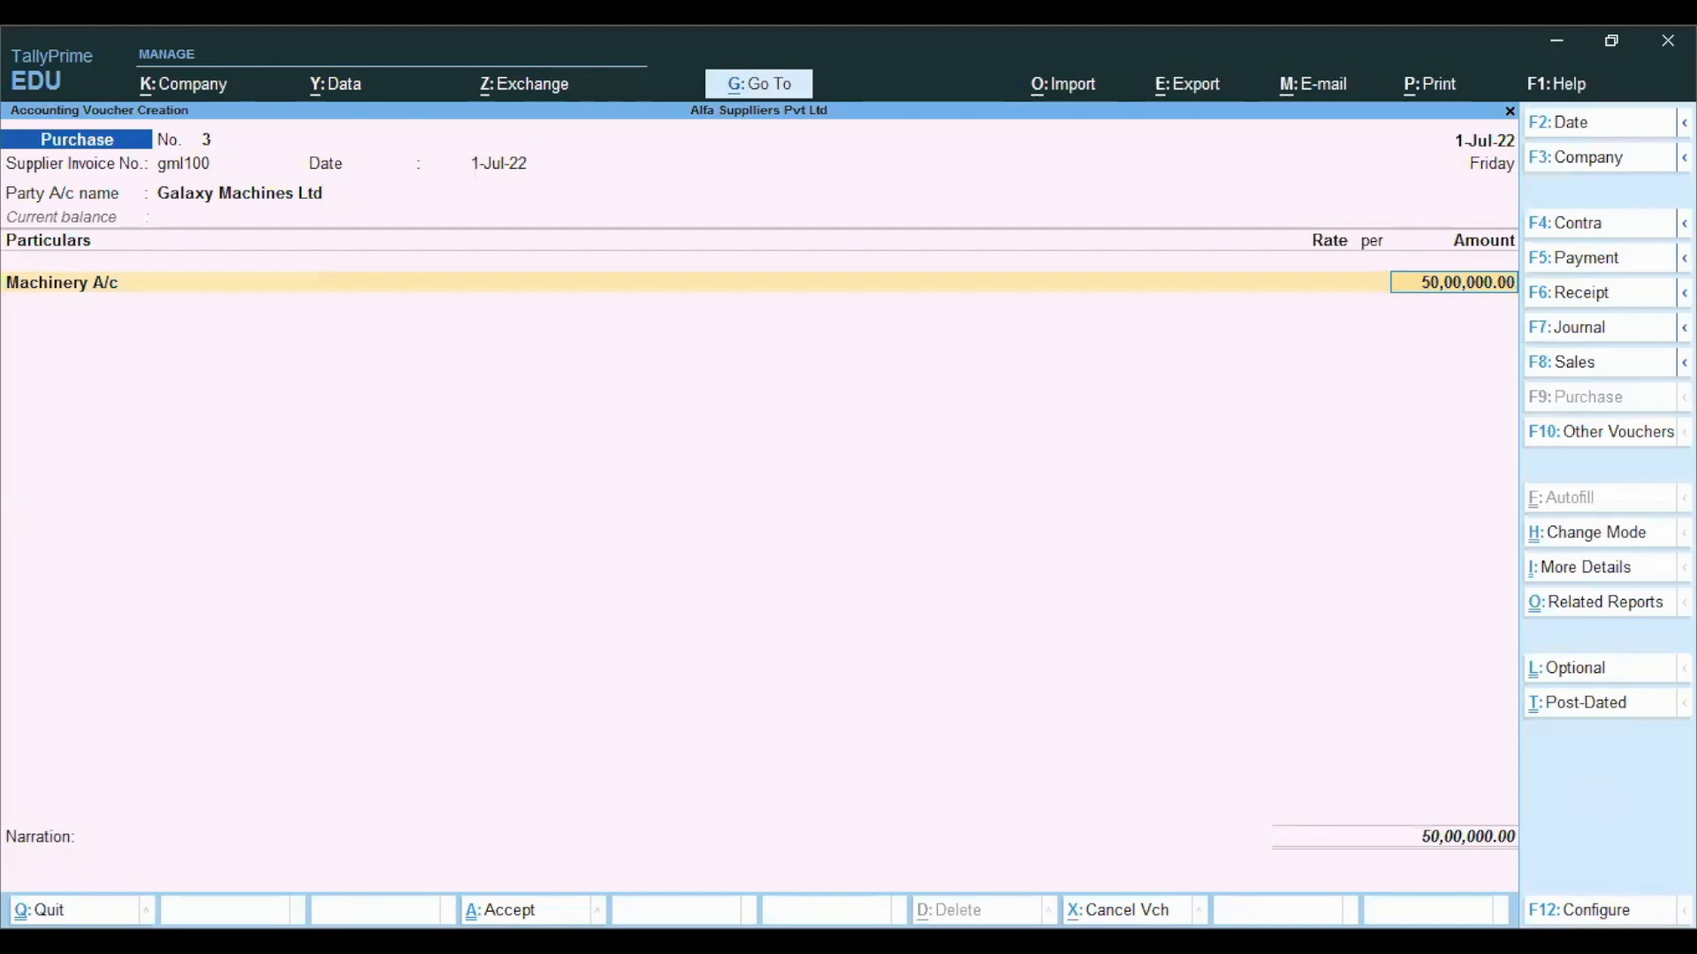
Review the Modify Tax Rate details of GST option in the voucher configuration and return to the purchase voucher.
{"action": "key", "text": "F12"}
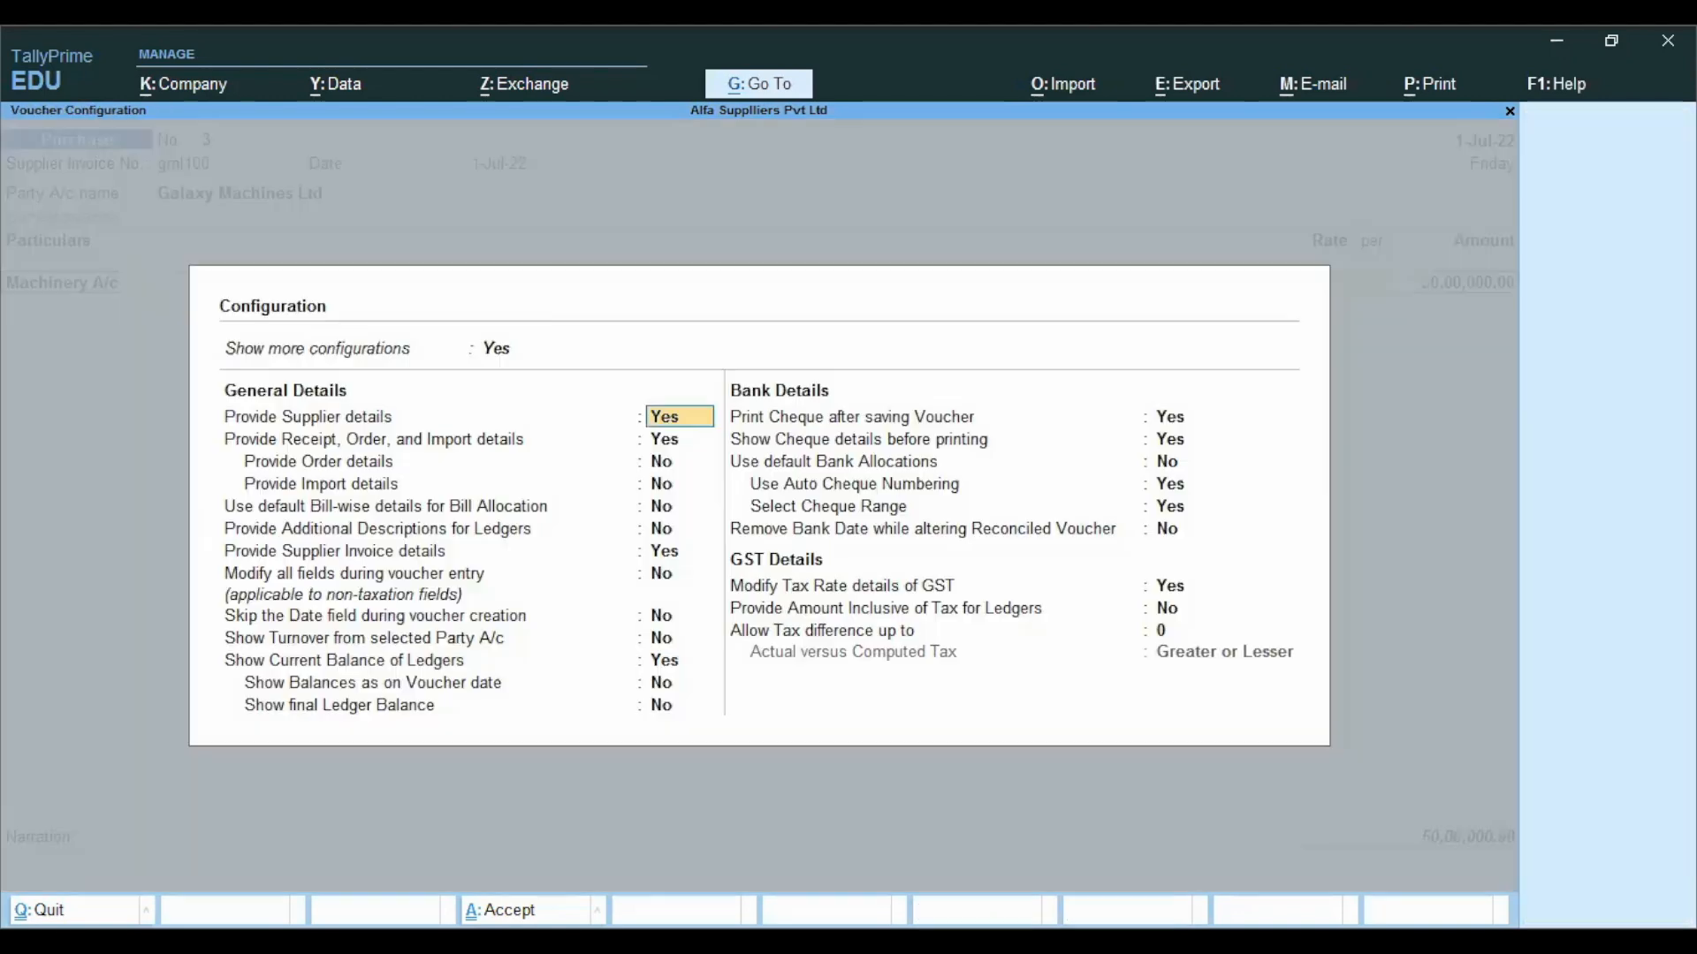
{"action": "left_click", "coordinate": [931, 587]}
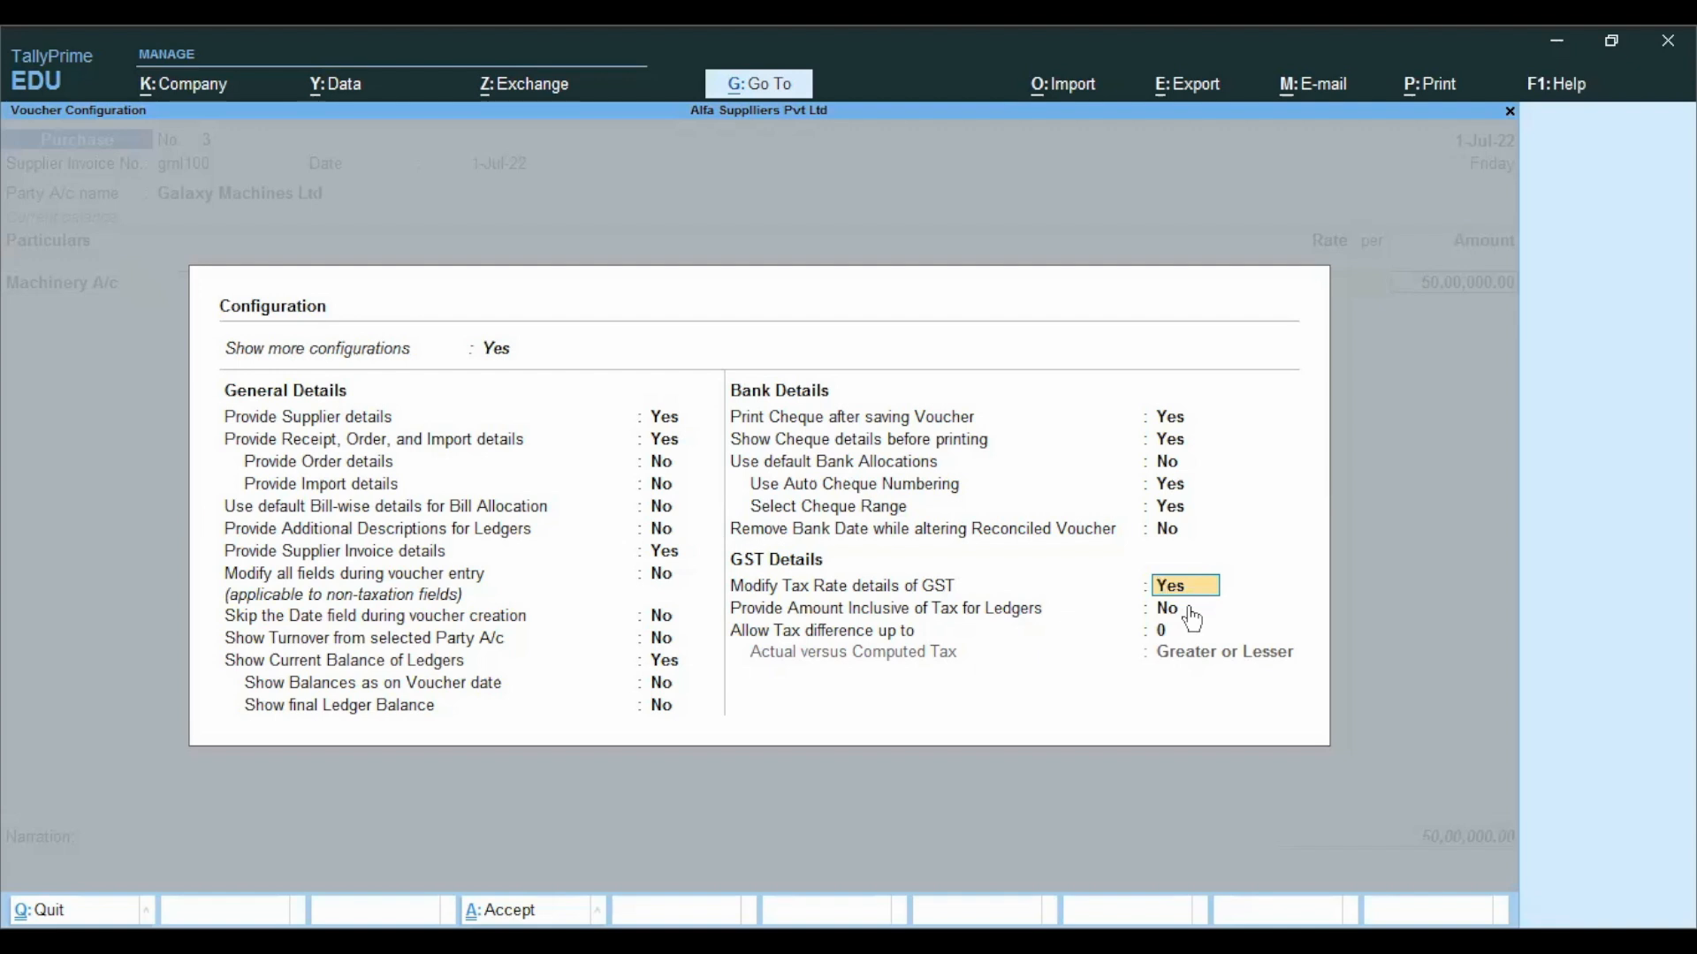
{"action": "key", "text": "ctrl+a"}
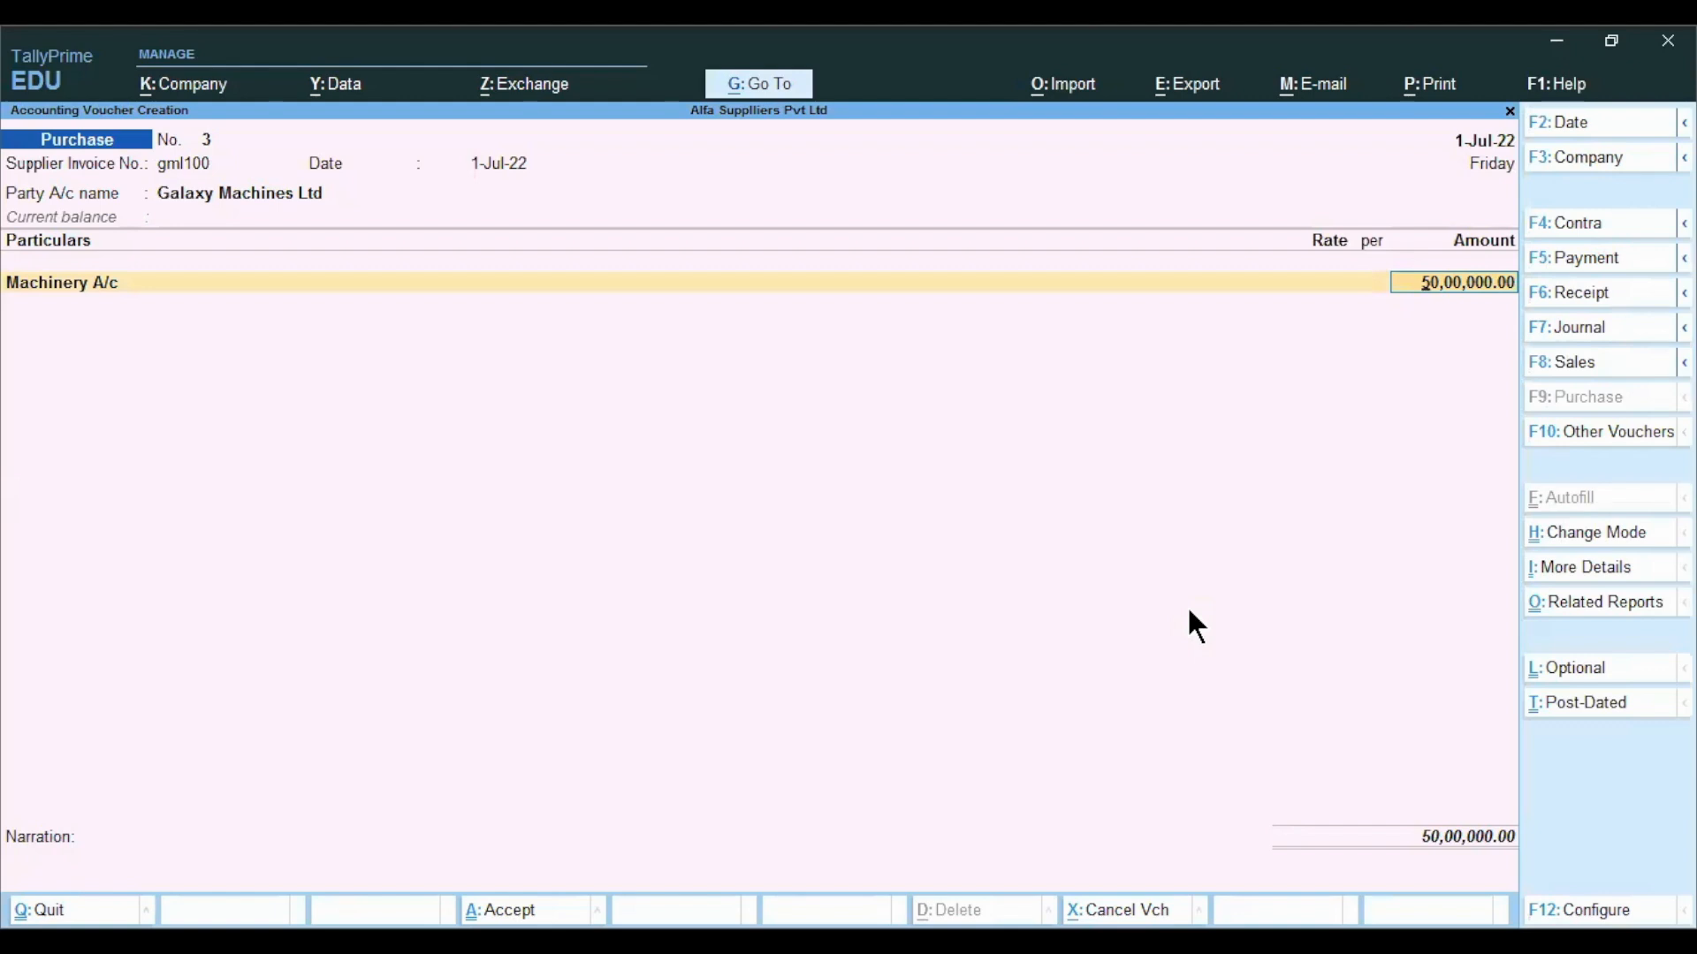
Classify the Machinery A/c purchase as Purchase Taxable in the tax classification details.
{"action": "key", "text": "Return"}
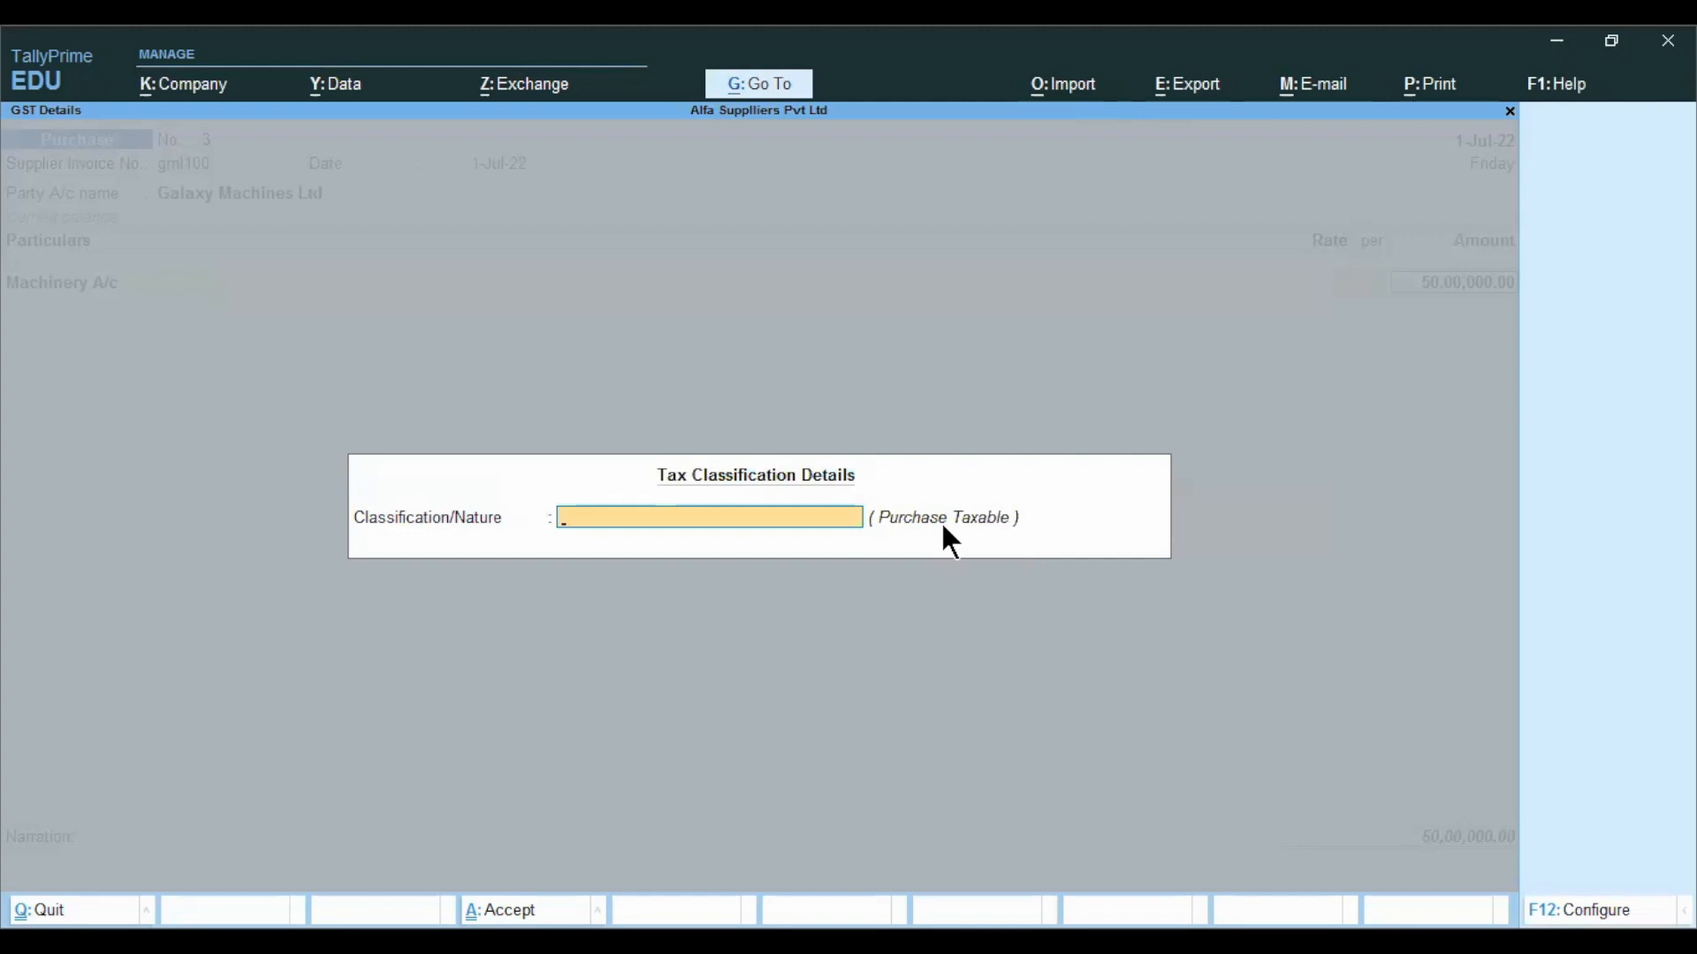
{"action": "key", "text": "space"}
{"action": "key", "text": "Down"}
{"action": "key", "text": "Down"}
{"action": "key", "text": "Down"}
{"action": "key", "text": "Down"}
{"action": "key", "text": "Down"}
{"action": "key", "text": "Down"}
{"action": "key", "text": "Down"}
{"action": "key", "text": "Down"}
{"action": "key", "text": "Down"}
{"action": "key", "text": "Down"}
{"action": "key", "text": "Down"}
{"action": "key", "text": "Down"}
{"action": "key", "text": "Down"}
{"action": "key", "text": "Down"}
{"action": "key", "text": "Down"}
{"action": "key", "text": "Down"}
{"action": "key", "text": "Down"}
{"action": "key", "text": "Down"}
{"action": "key", "text": "Down"}
{"action": "key", "text": "Down"}
{"action": "key", "text": "Down"}
{"action": "key", "text": "Down"}
{"action": "key", "text": "Down"}
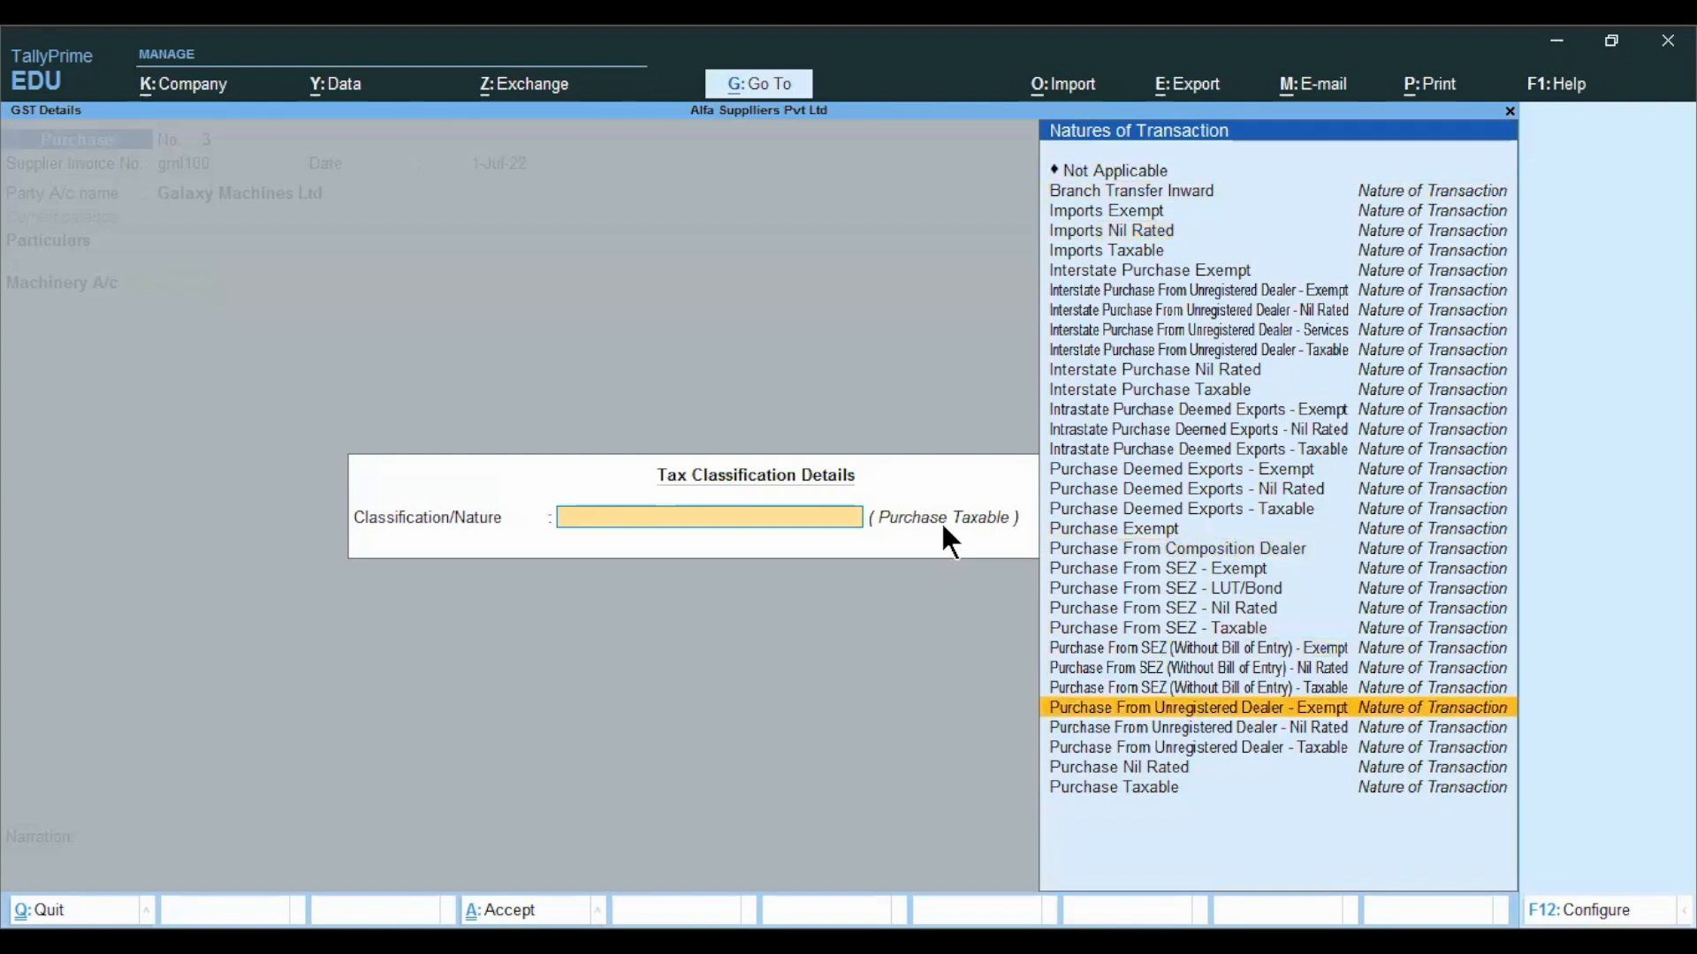
{"action": "key", "text": "Down"}
{"action": "key", "text": "Down"}
{"action": "key", "text": "Down"}
{"action": "key", "text": "Down"}
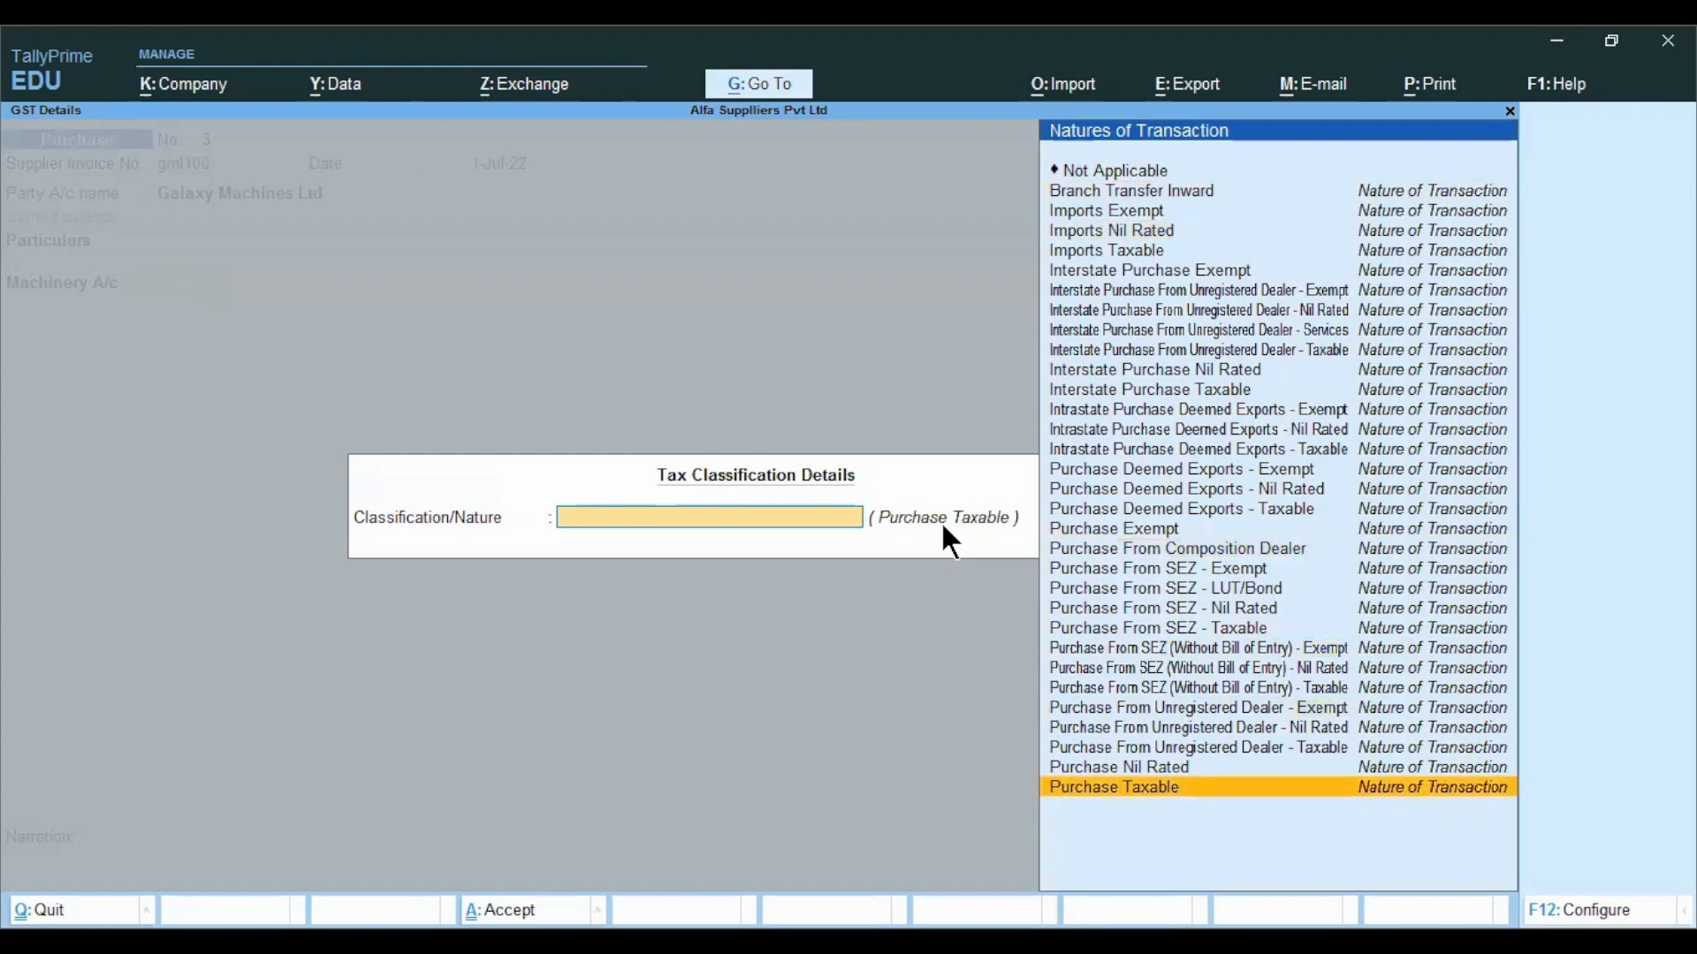
{"action": "key", "text": "Return"}
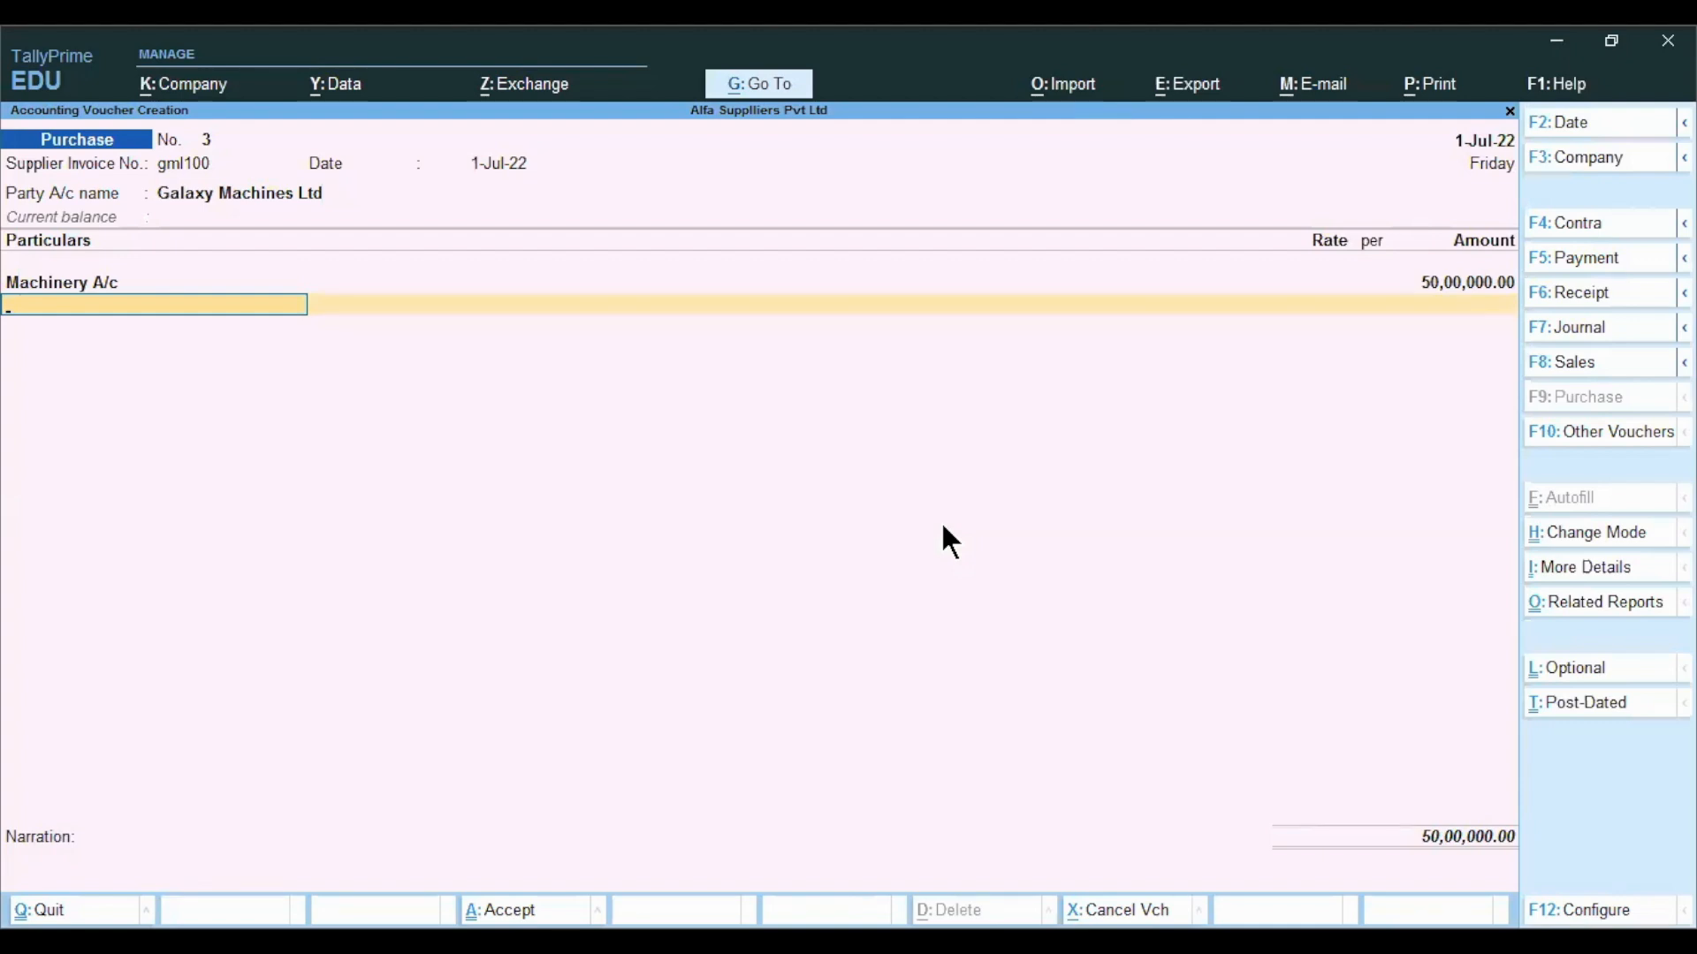
Add the Input CGST A/c and Input SGST A/c ledgers below Machinery A/c with their calculated amounts and end the particulars list.
{"action": "type", "text": "In"}
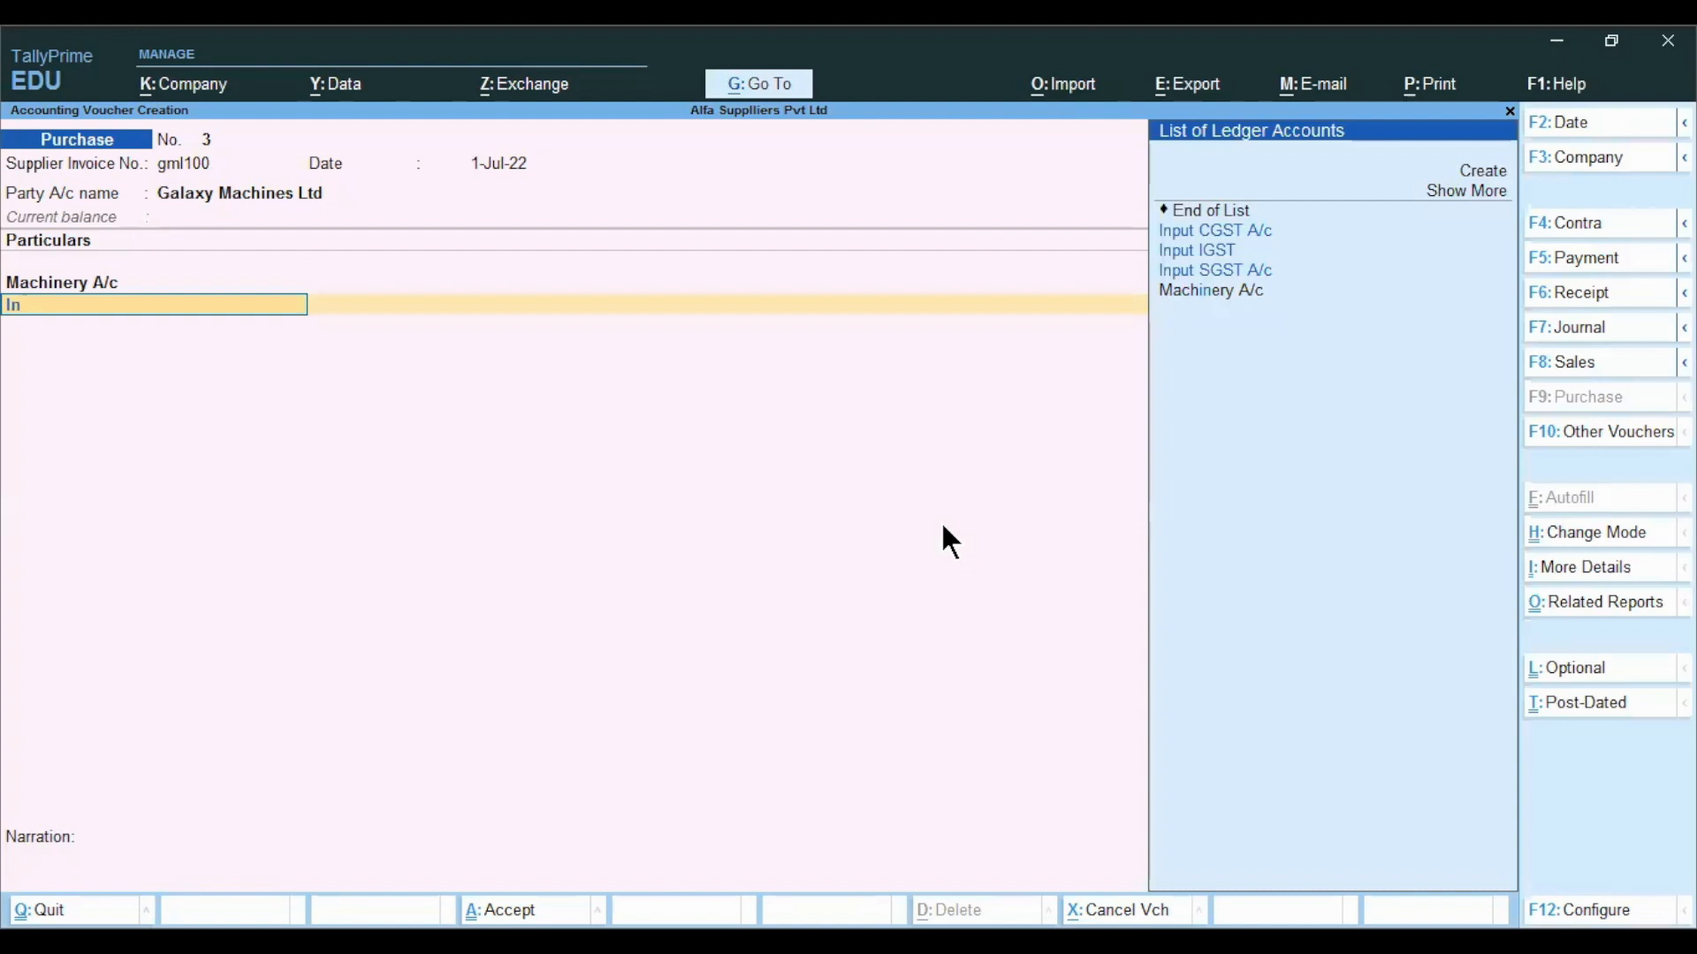
{"action": "key", "text": "Return"}
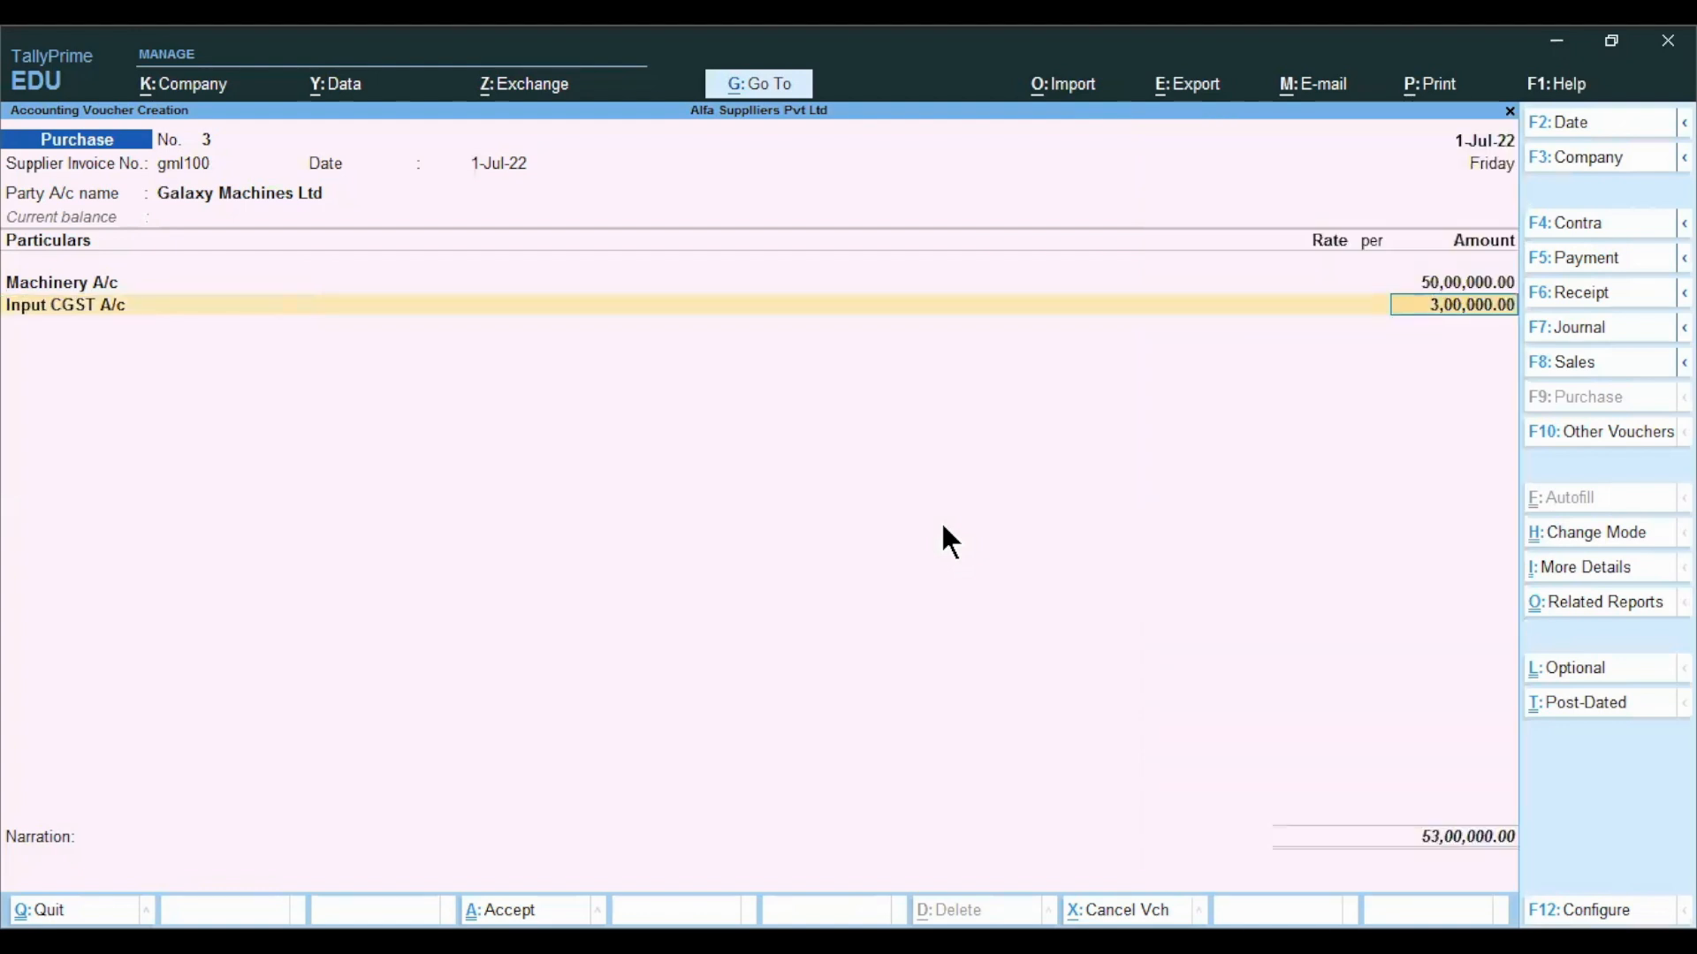
{"action": "key", "text": "Return"}
{"action": "type", "text": "Input SGST A/c"}
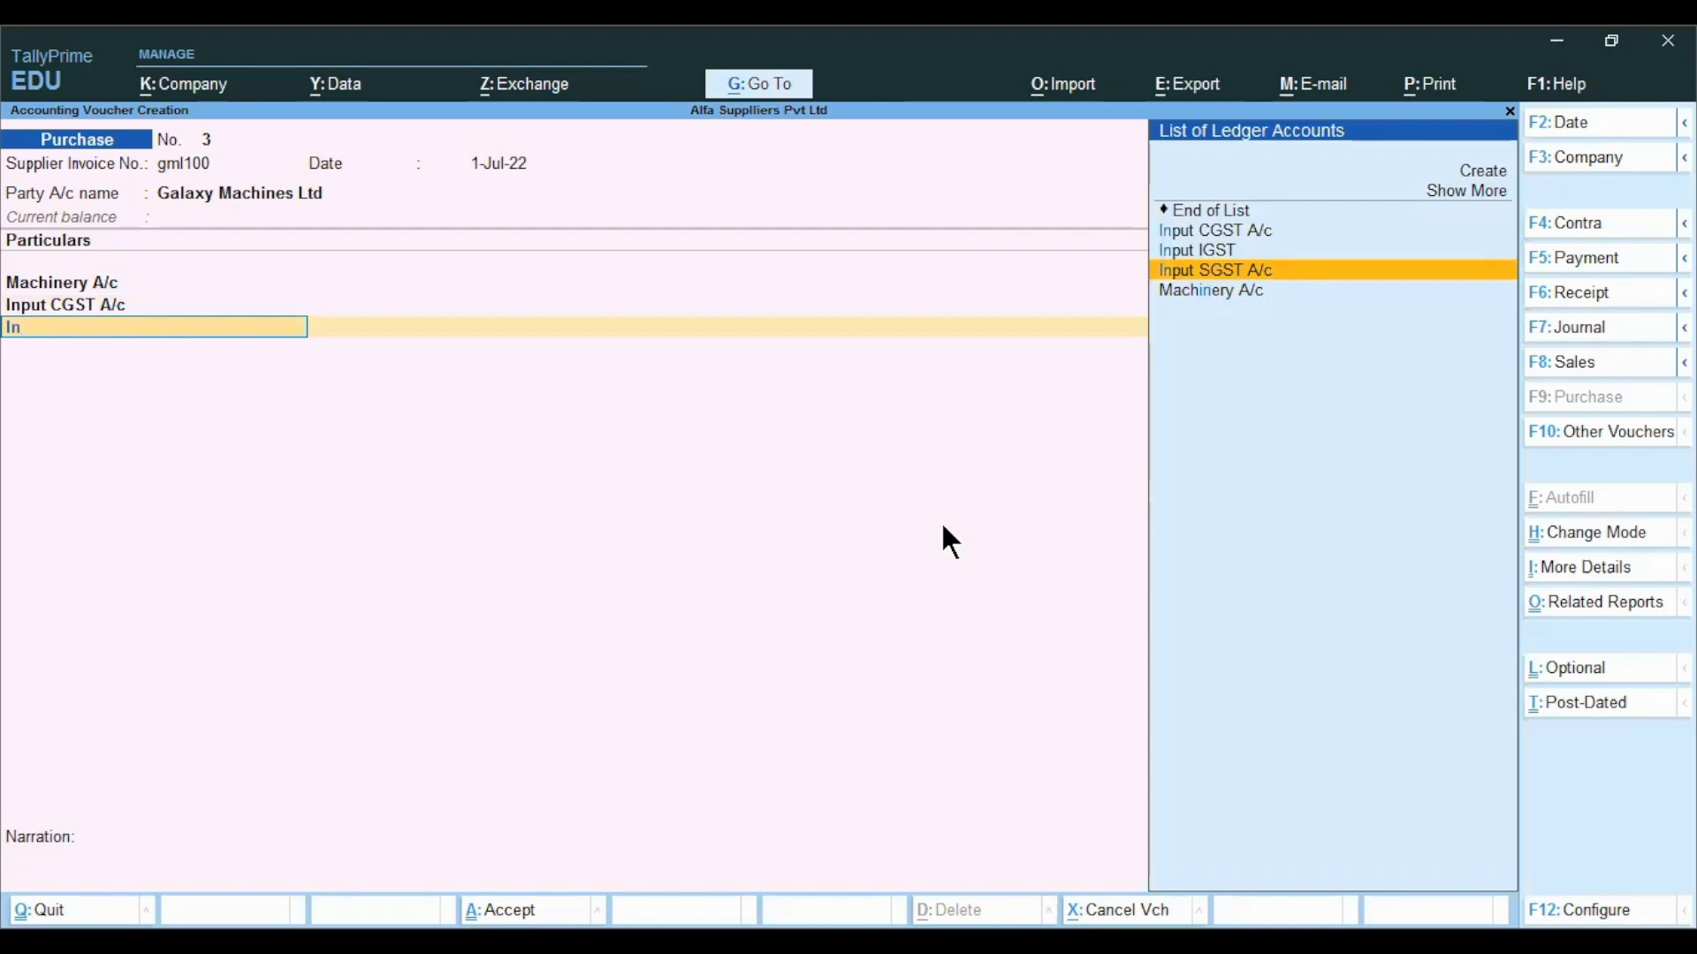
{"action": "key", "text": "Return"}
{"action": "key", "text": "Return"}
{"action": "key", "text": "Return"}
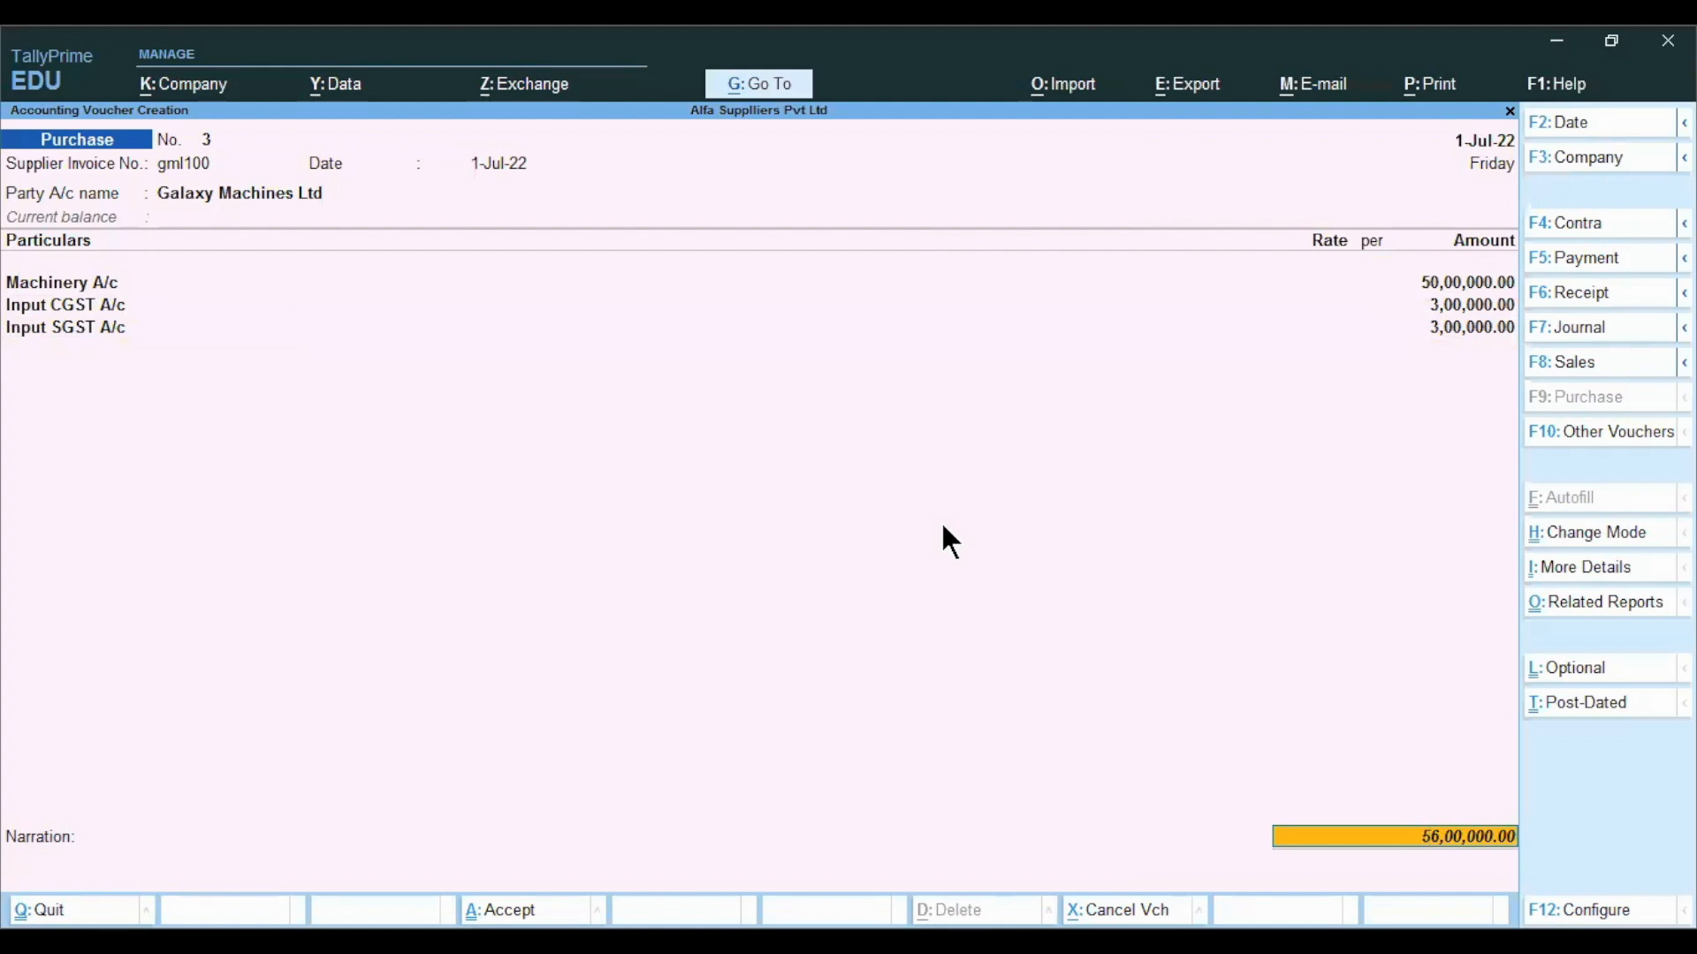
Accept the bill-wise details for Galaxy Machines Ltd as a New Ref for the full amount and proceed to the narration.
{"action": "key", "text": "Return"}
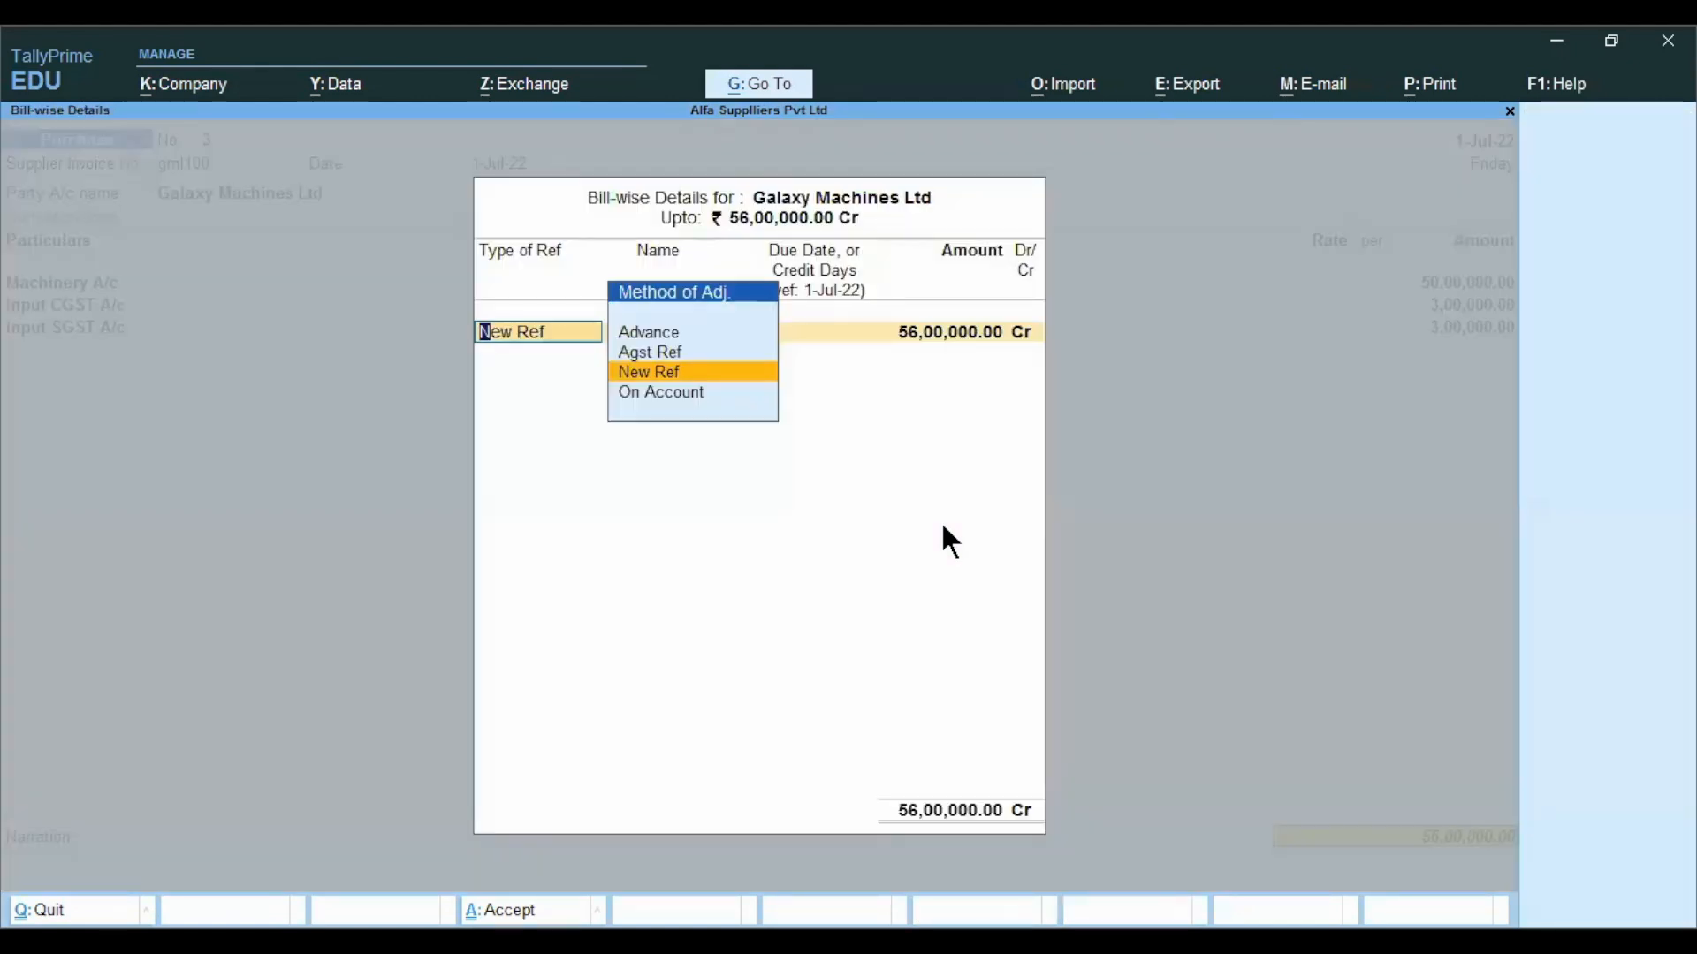
{"action": "key", "text": "Return"}
{"action": "key", "text": "Return"}
{"action": "key", "text": "Return"}
{"action": "key", "text": "Return"}
{"action": "key", "text": "Return"}
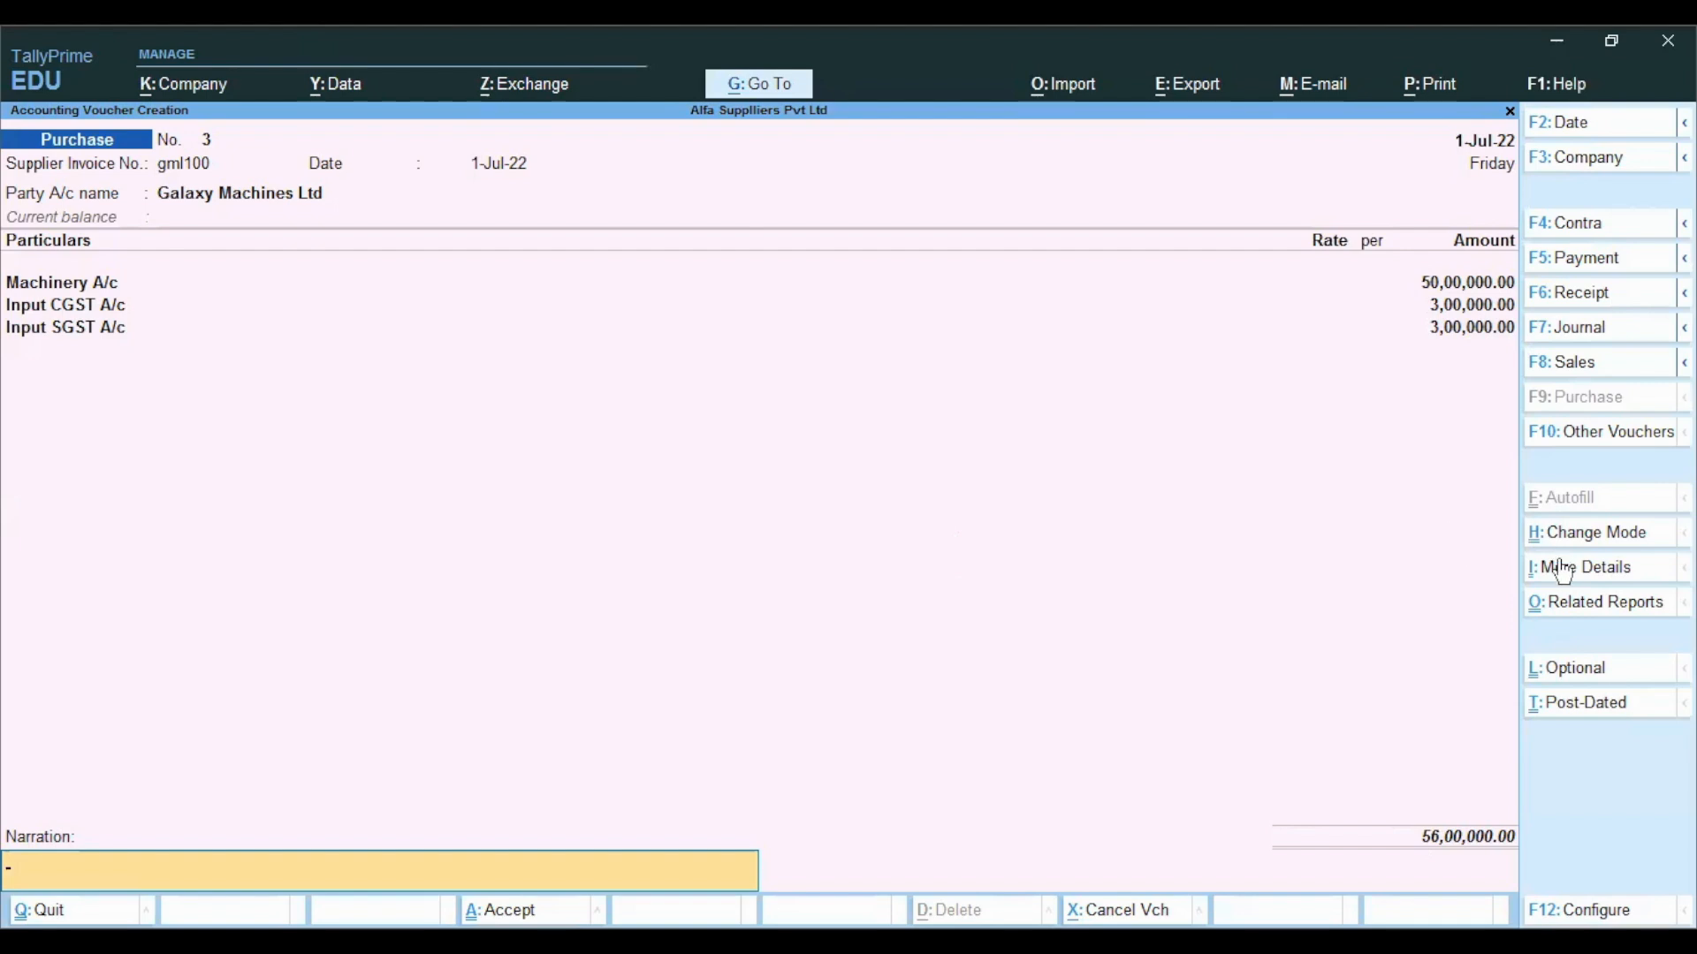
Examine the detailed GST - Tax Analysis of the machinery purchase, including the central and state tax breakdown, and return to the voucher.
{"action": "left_click", "coordinate": [1571, 606]}
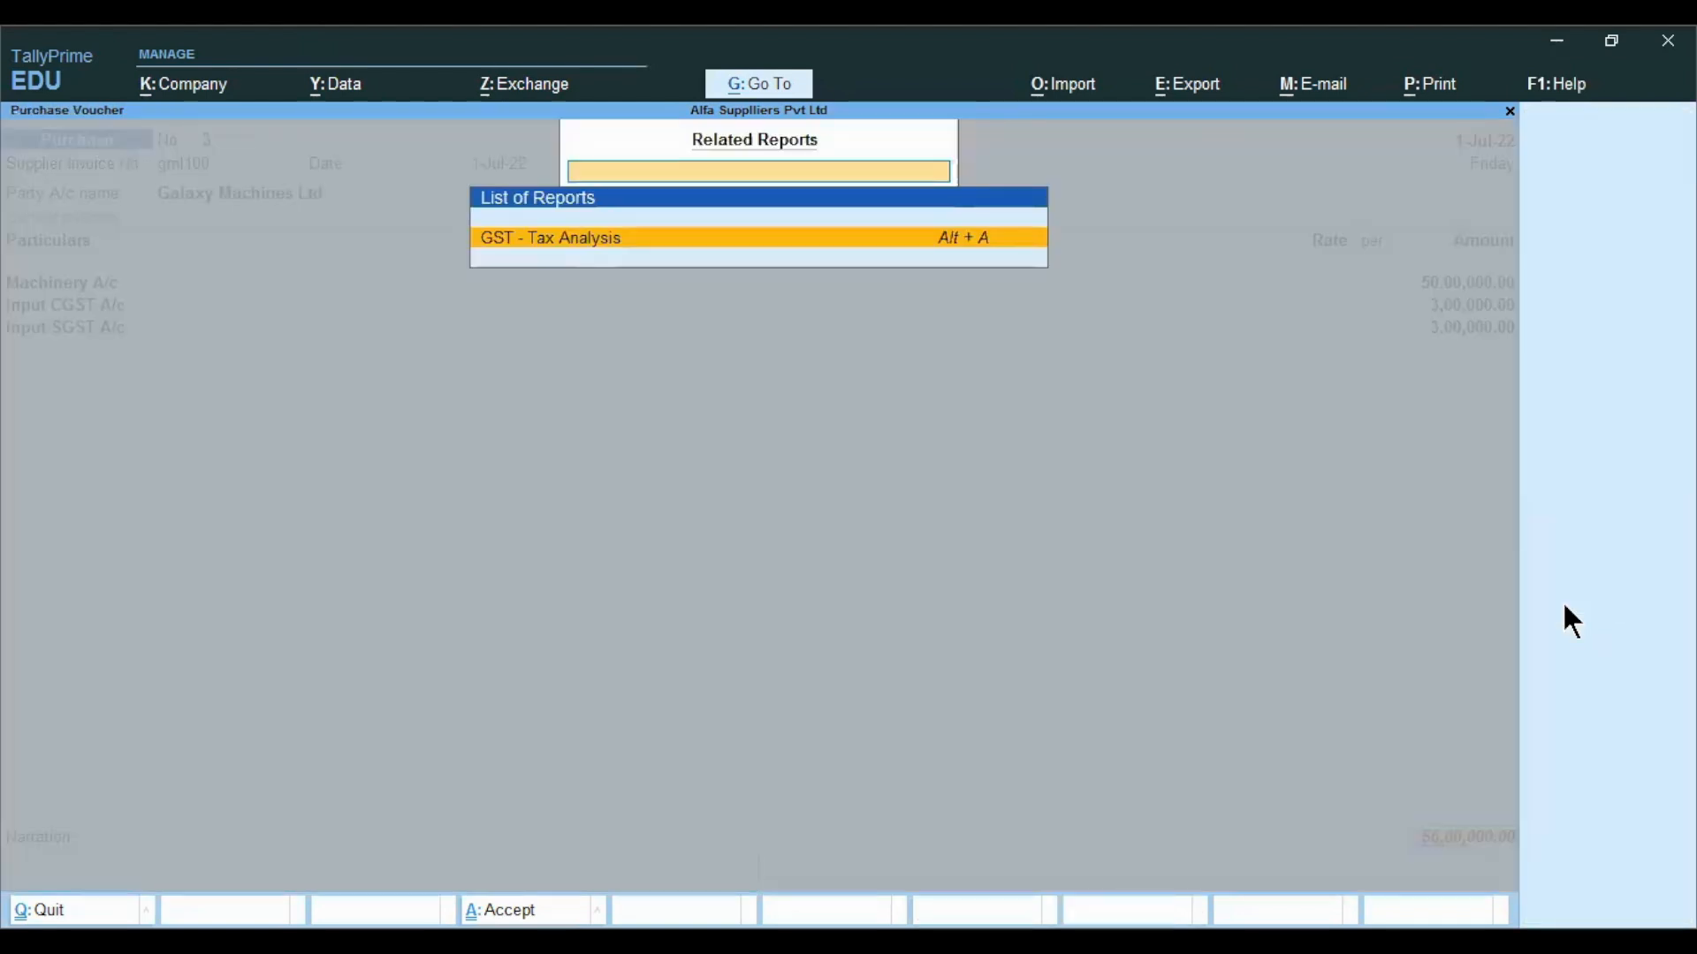
{"action": "left_click", "coordinate": [626, 259]}
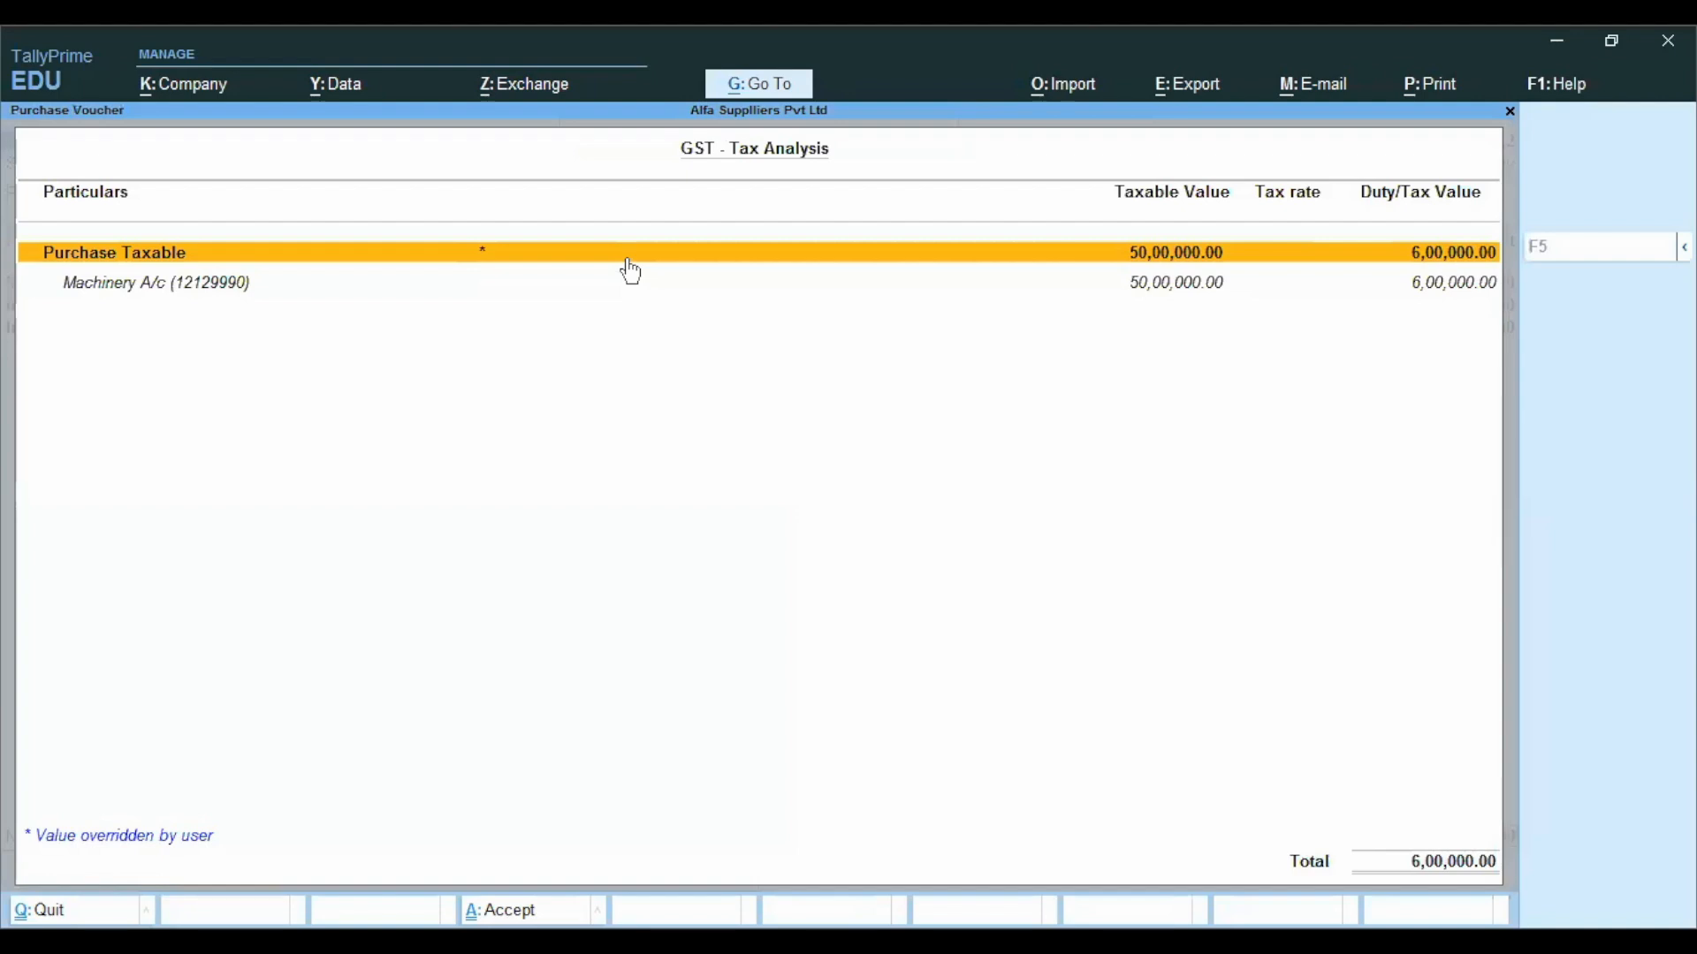
{"action": "key", "text": "alt+f5"}
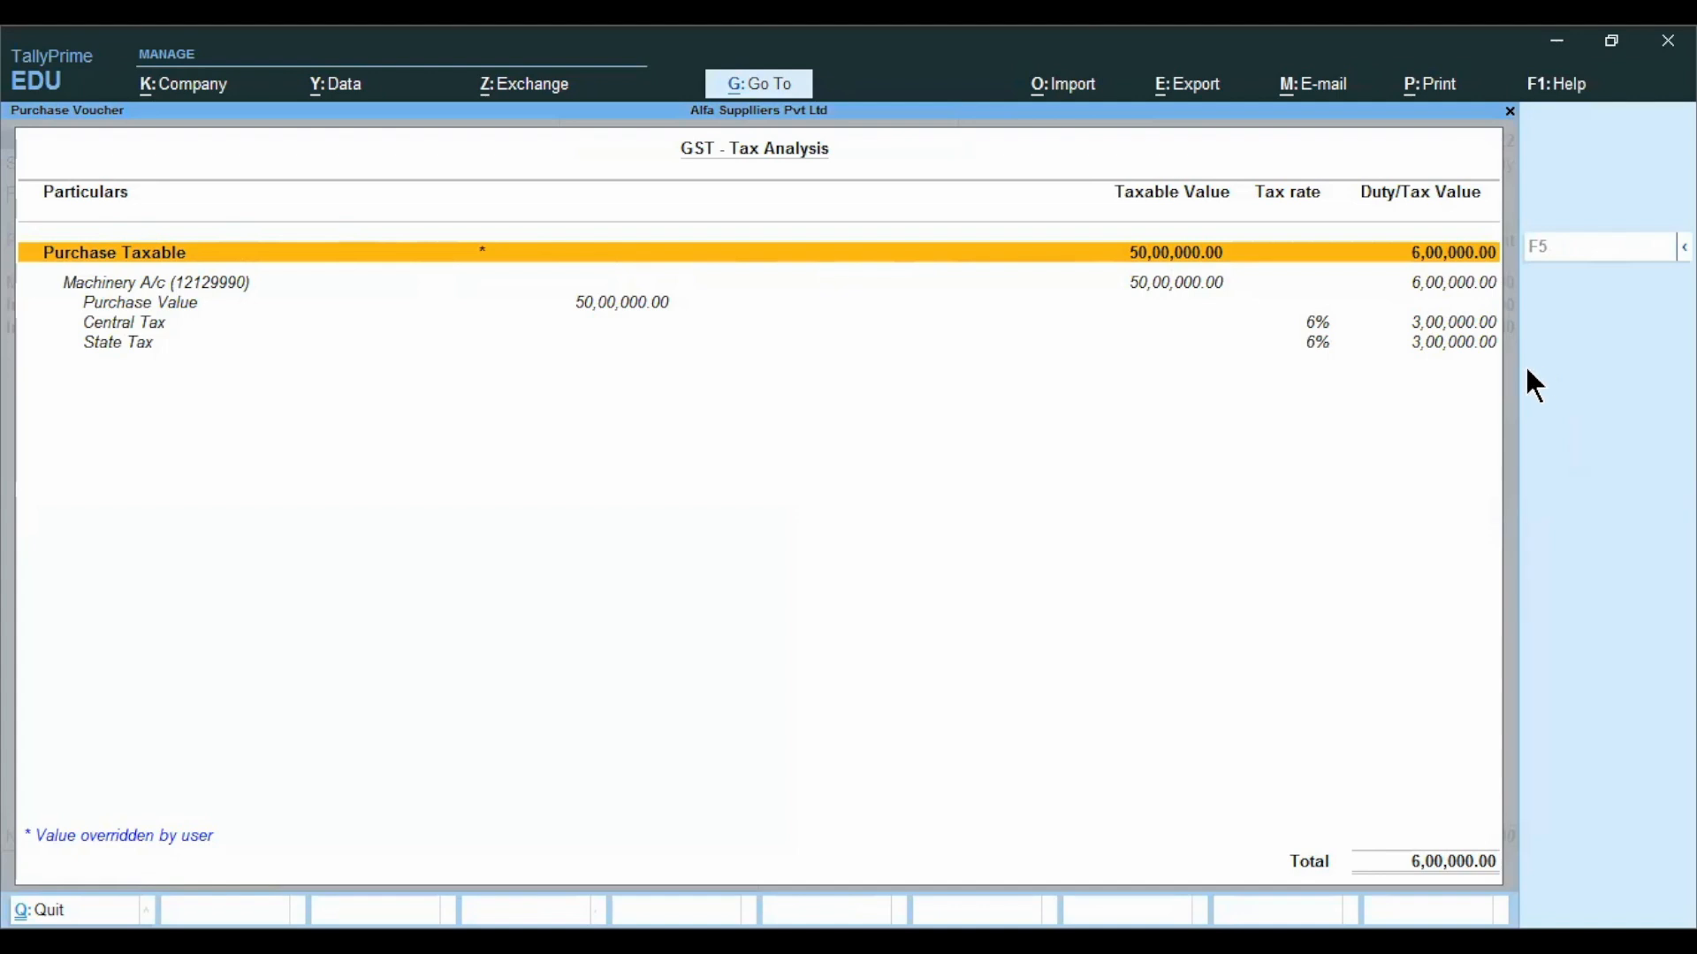
{"action": "key", "text": "Escape"}
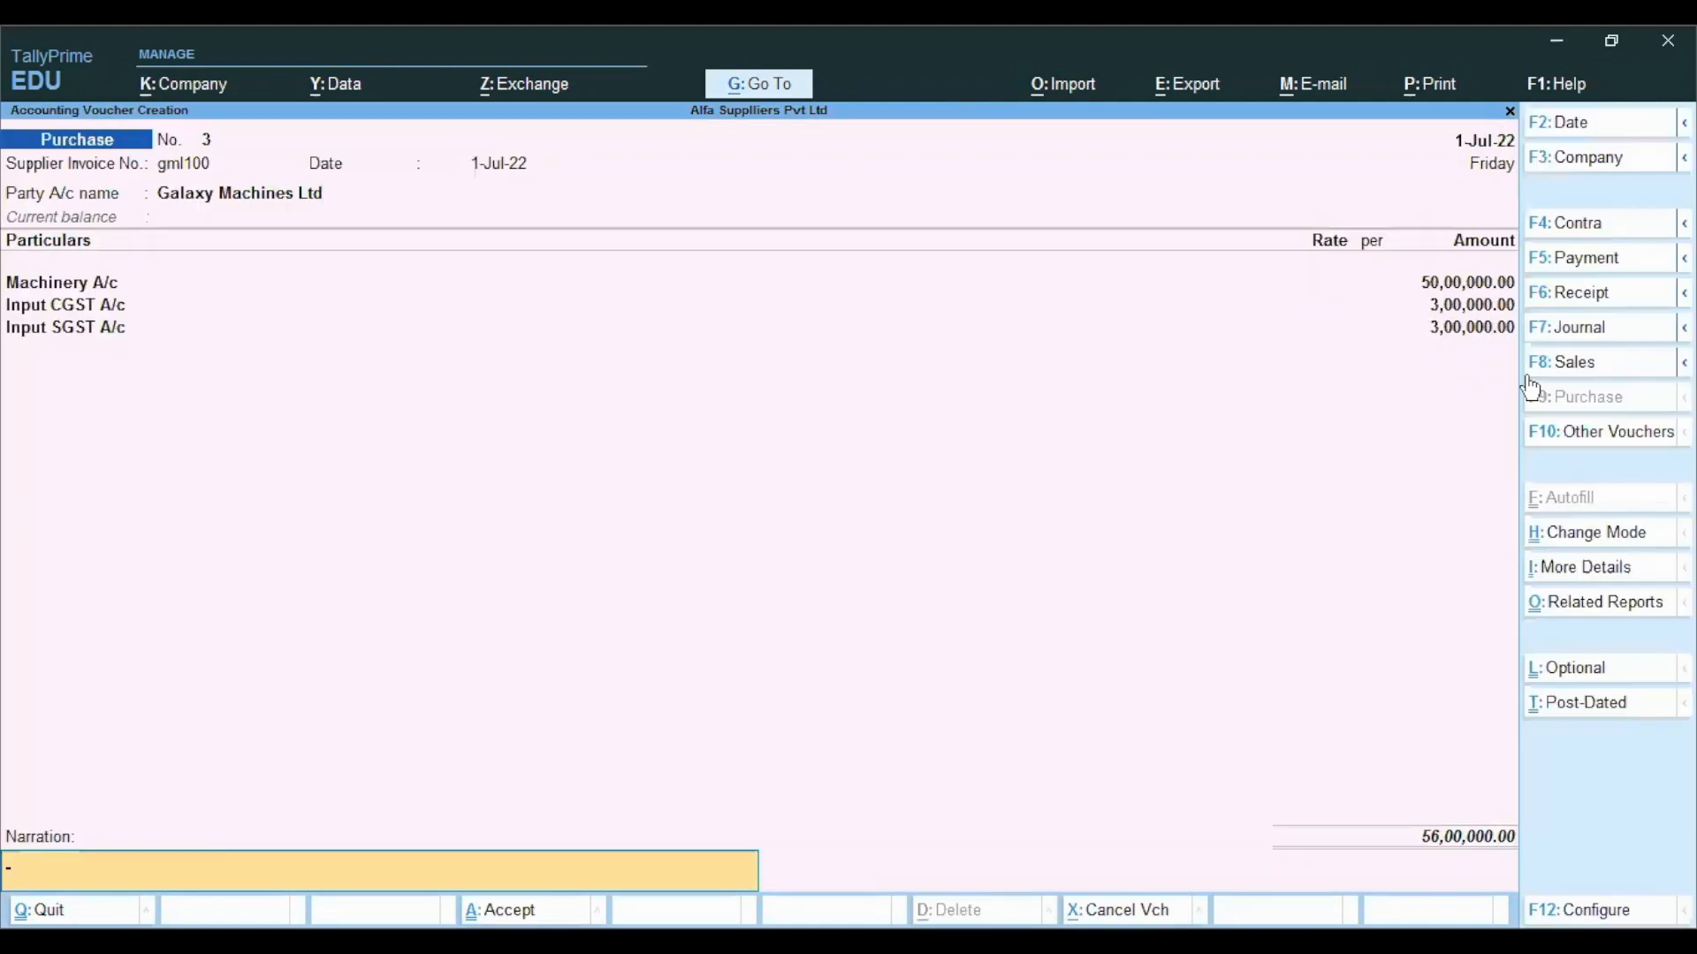
Save the machinery purchase voucher with the narration left blank.
{"action": "key", "text": "ctrl"}
{"action": "key", "text": "ctrl+a"}
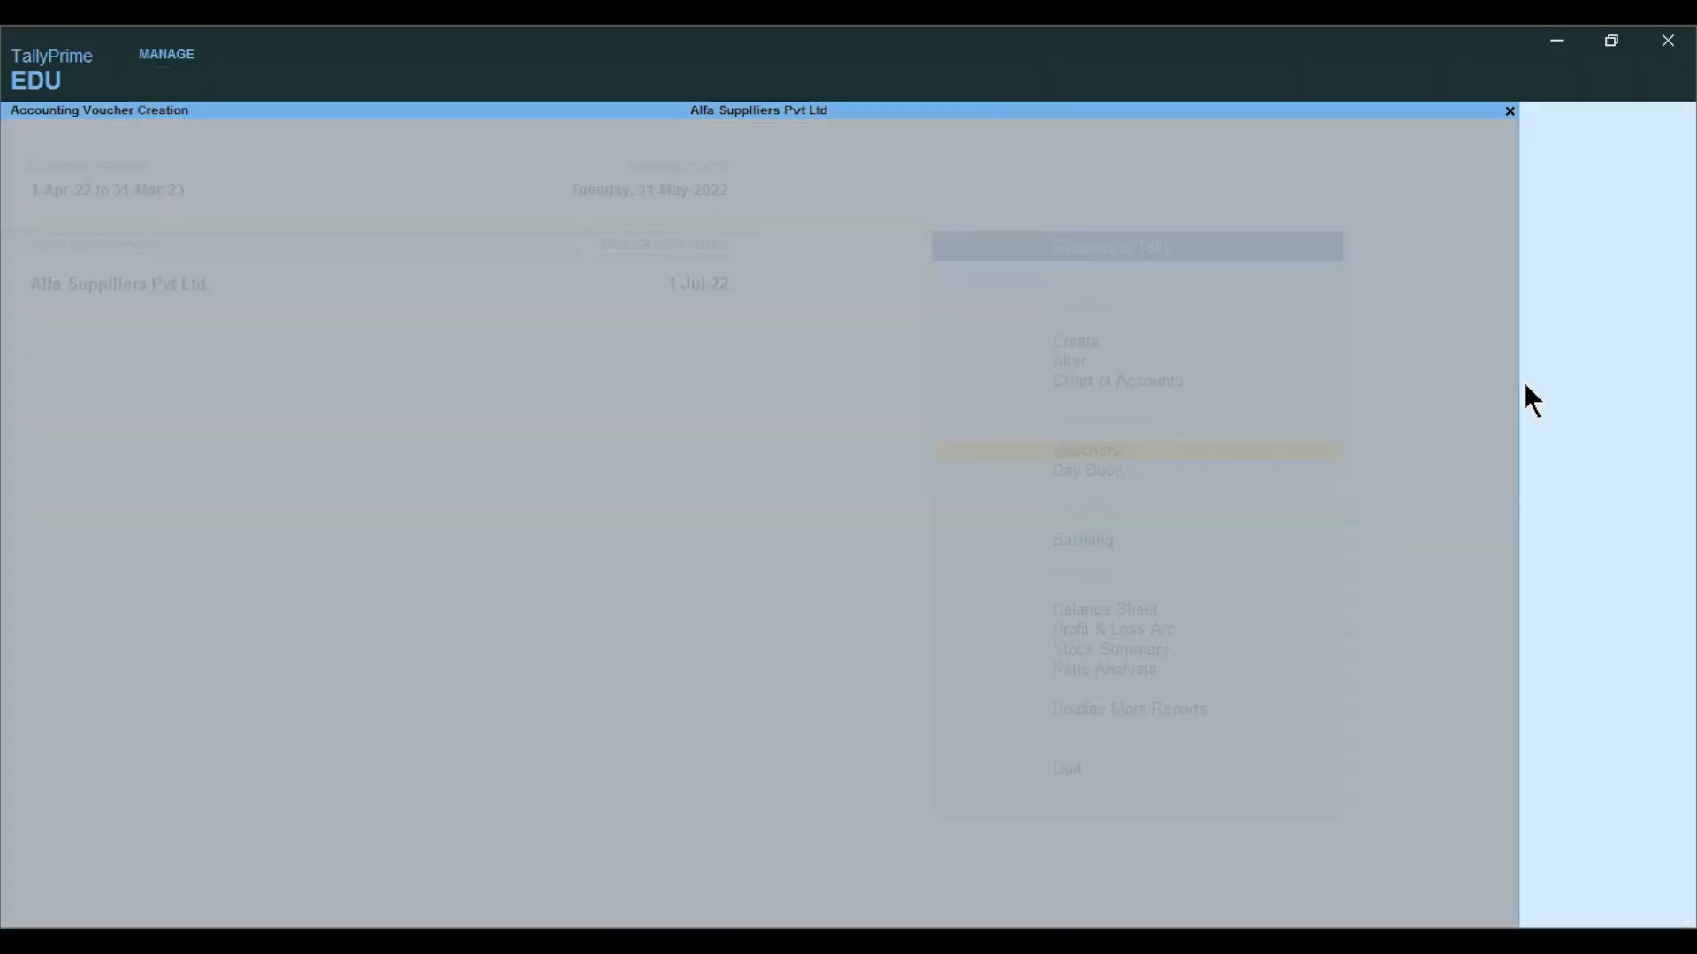
{"action": "key", "text": "alt"}
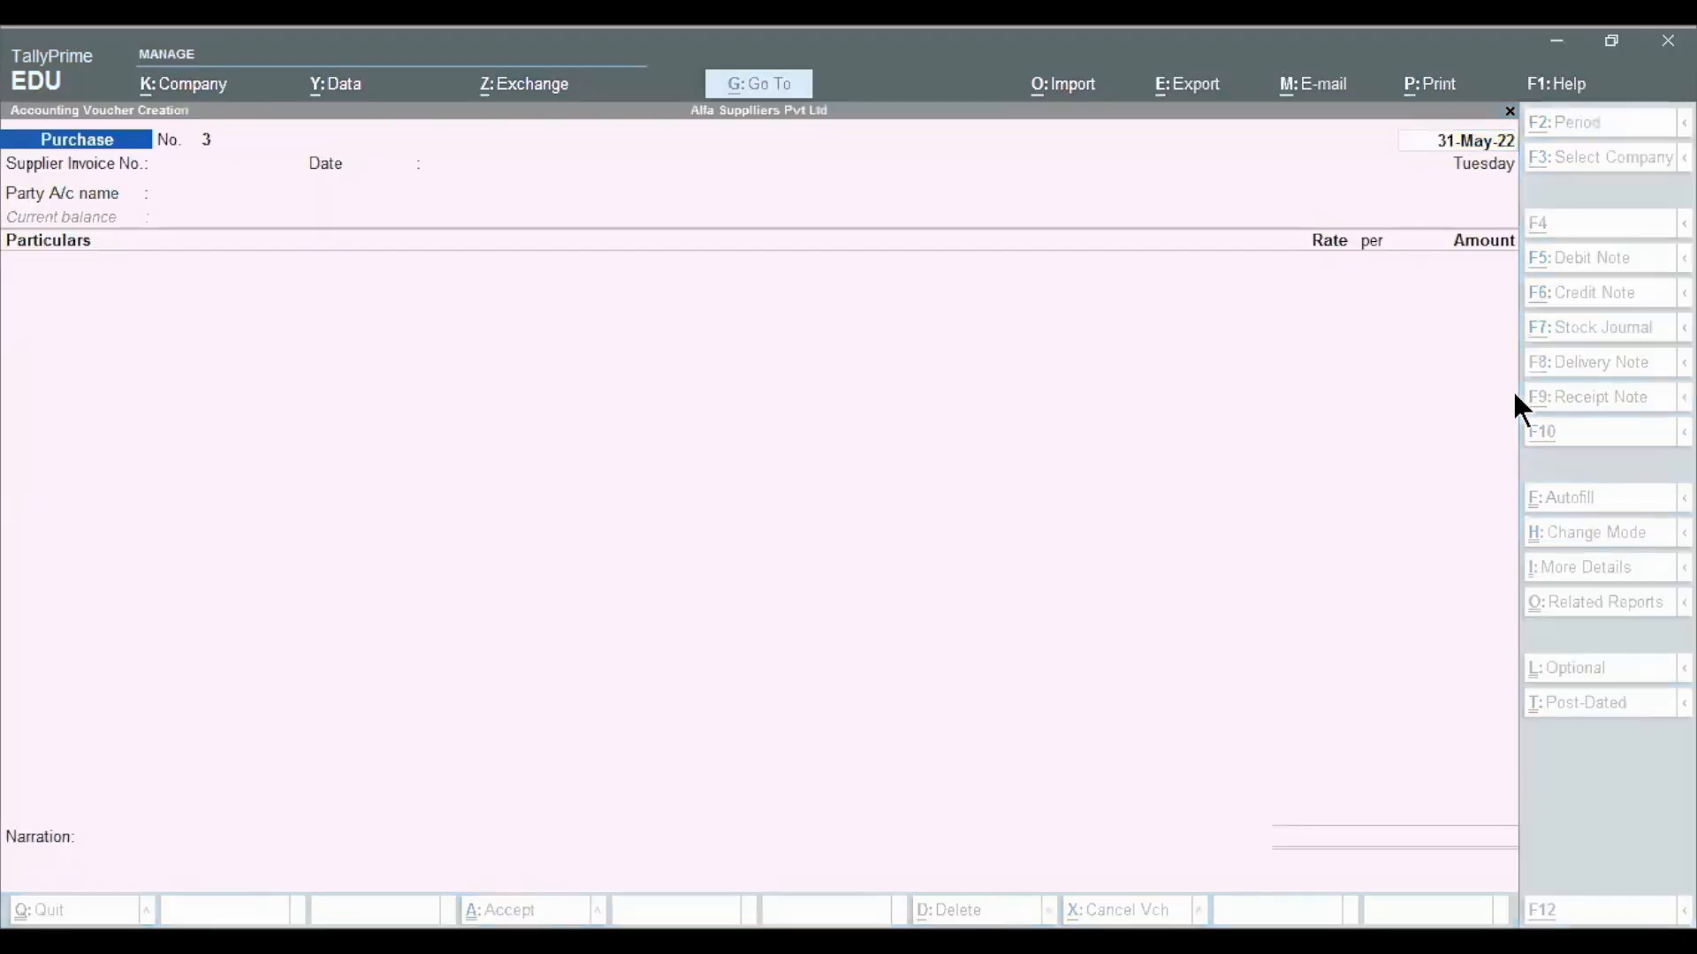
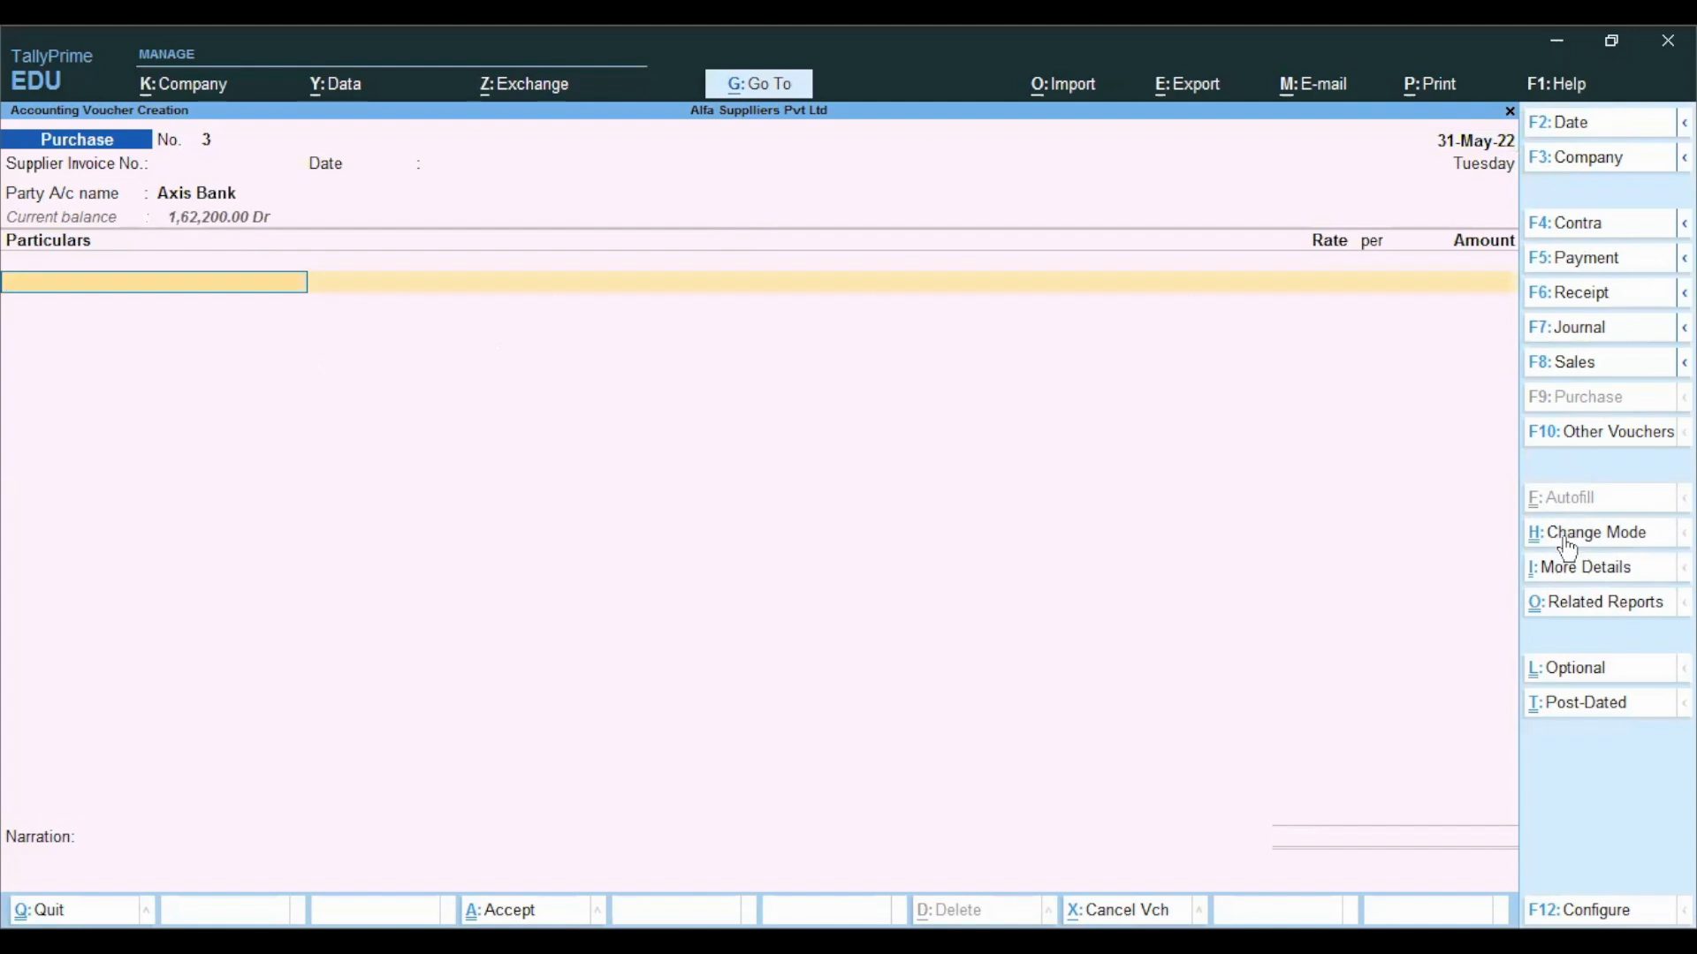
Change the new purchase voucher's mode to Item Invoice.
{"action": "left_click", "coordinate": [1568, 546]}
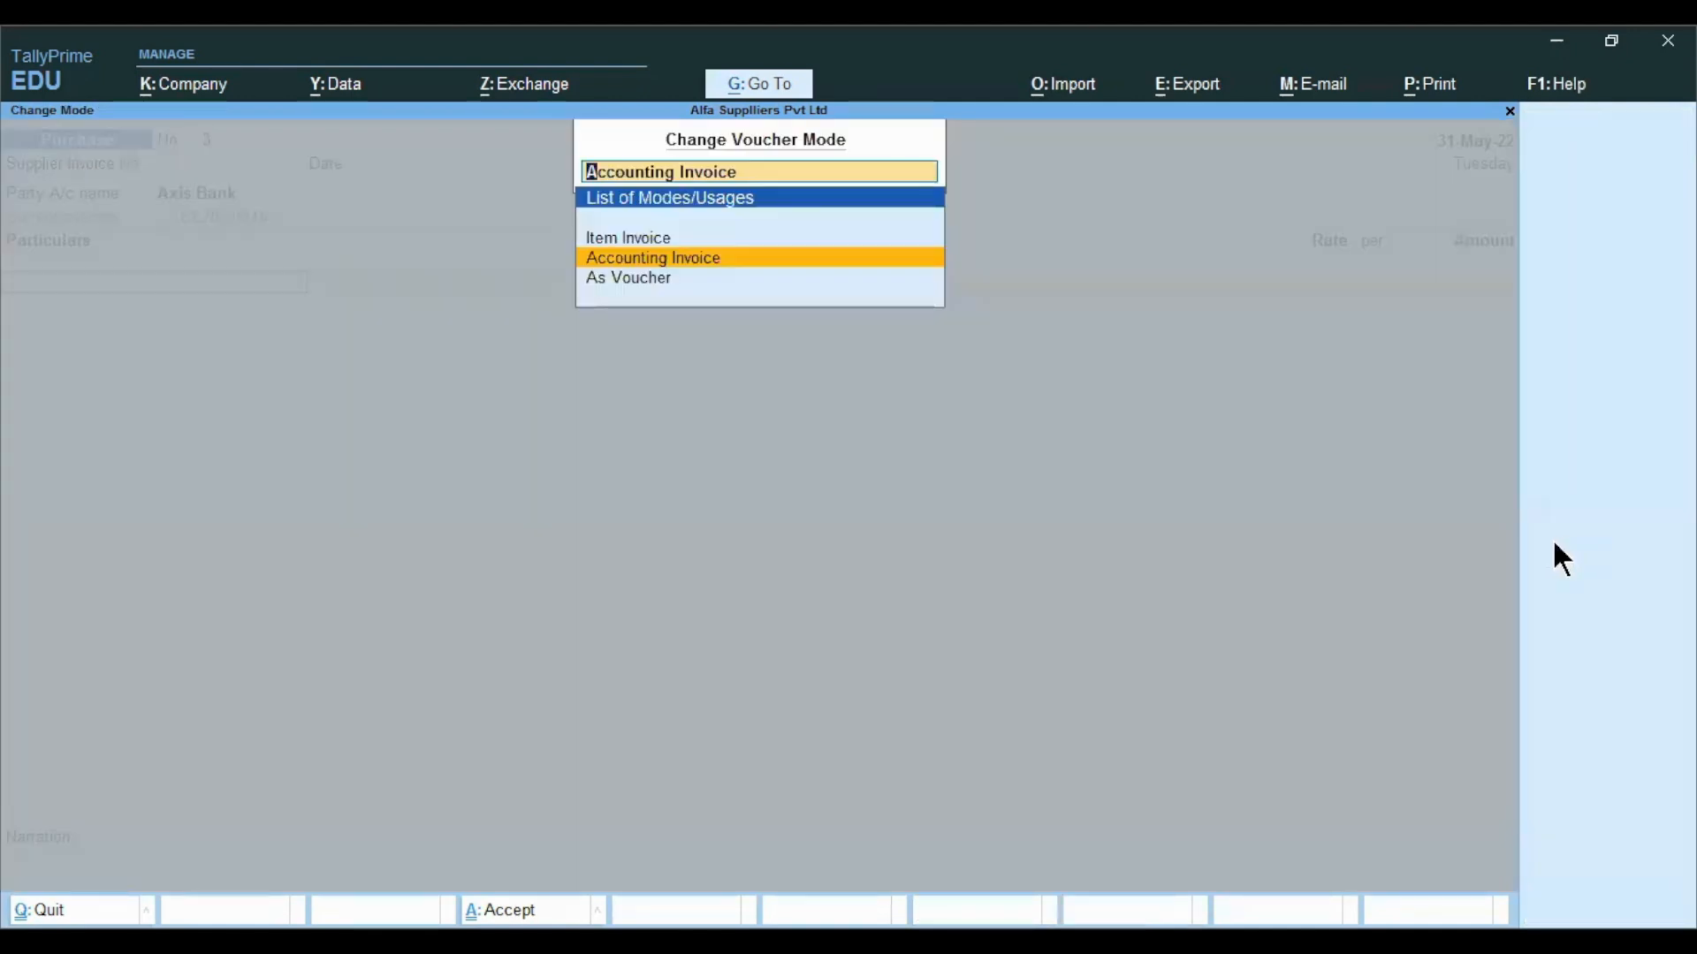
{"action": "key", "text": "Up"}
{"action": "key", "text": "Return"}
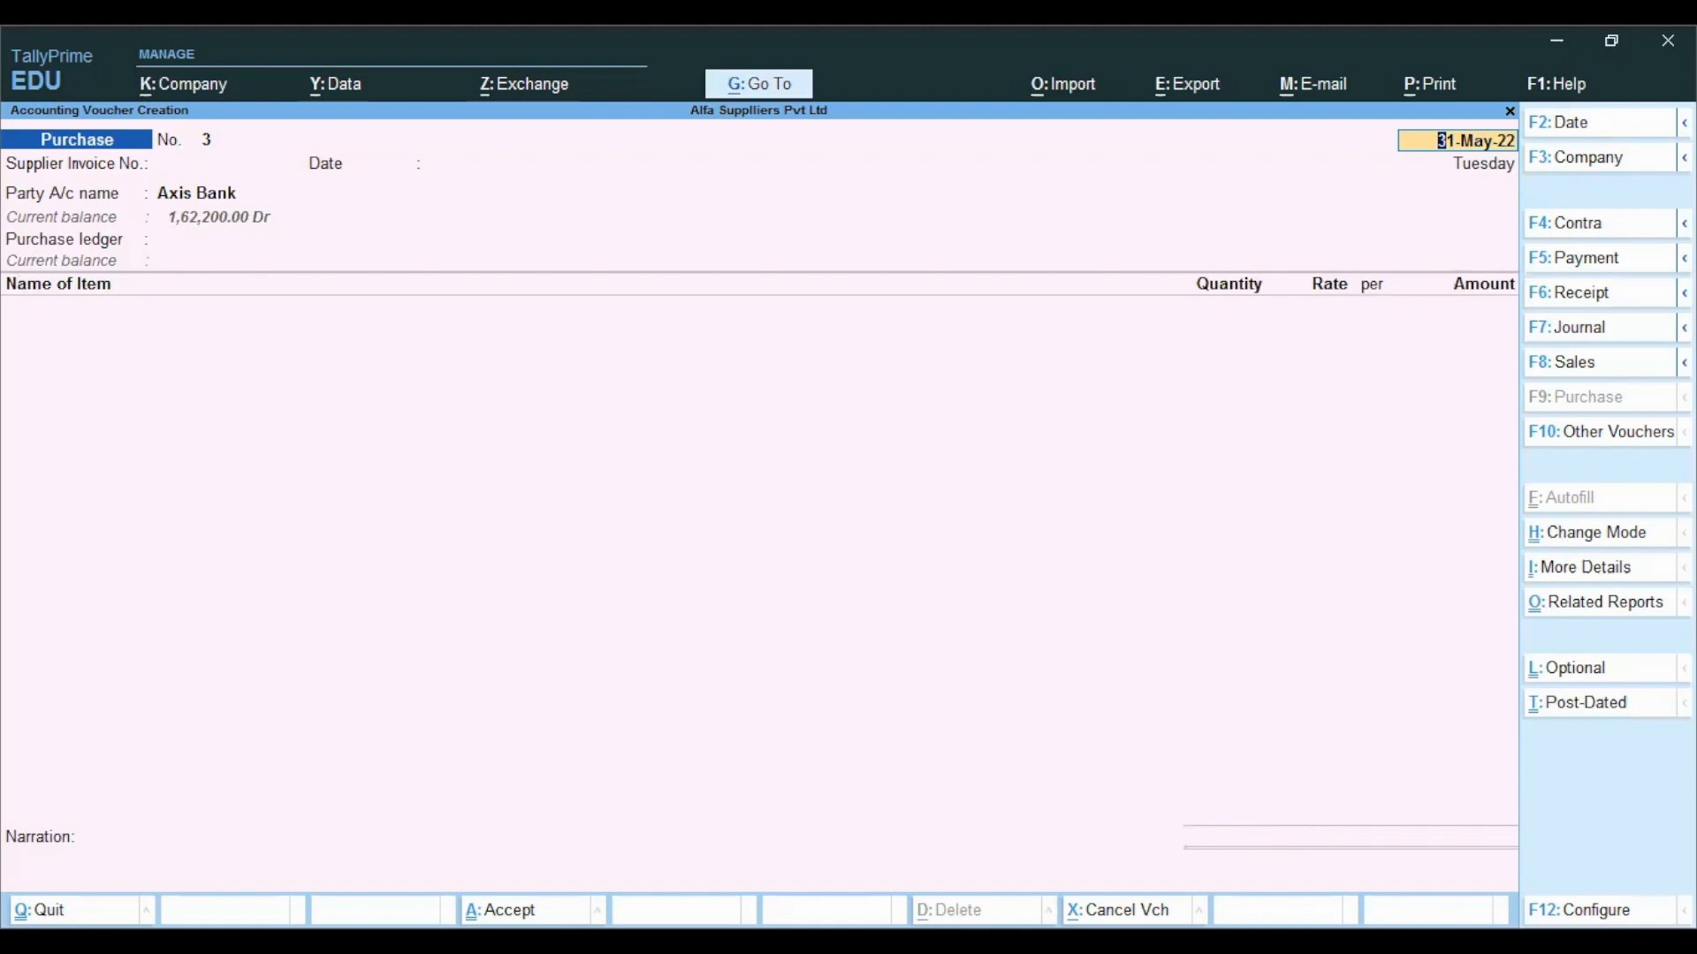
Date the purchase voucher 1-Jul-22 and enter supplier invoice number dh-100 with the same invoice date.
{"action": "type", "text": "1.7"}
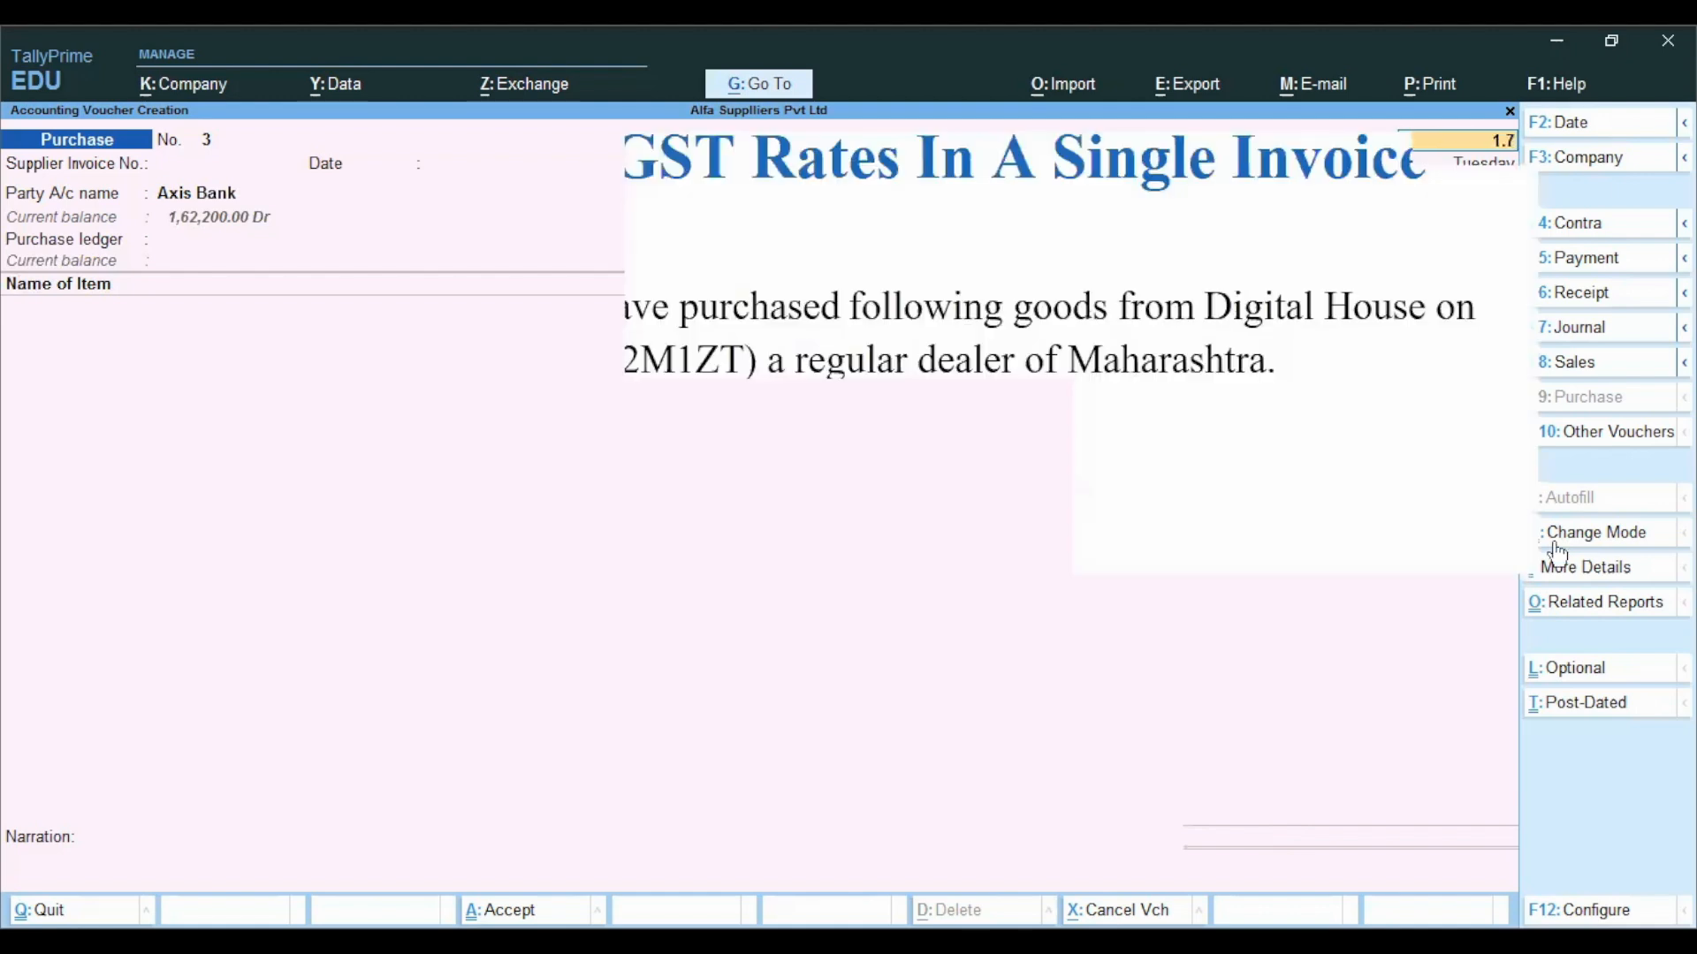
{"action": "key", "text": "Return"}
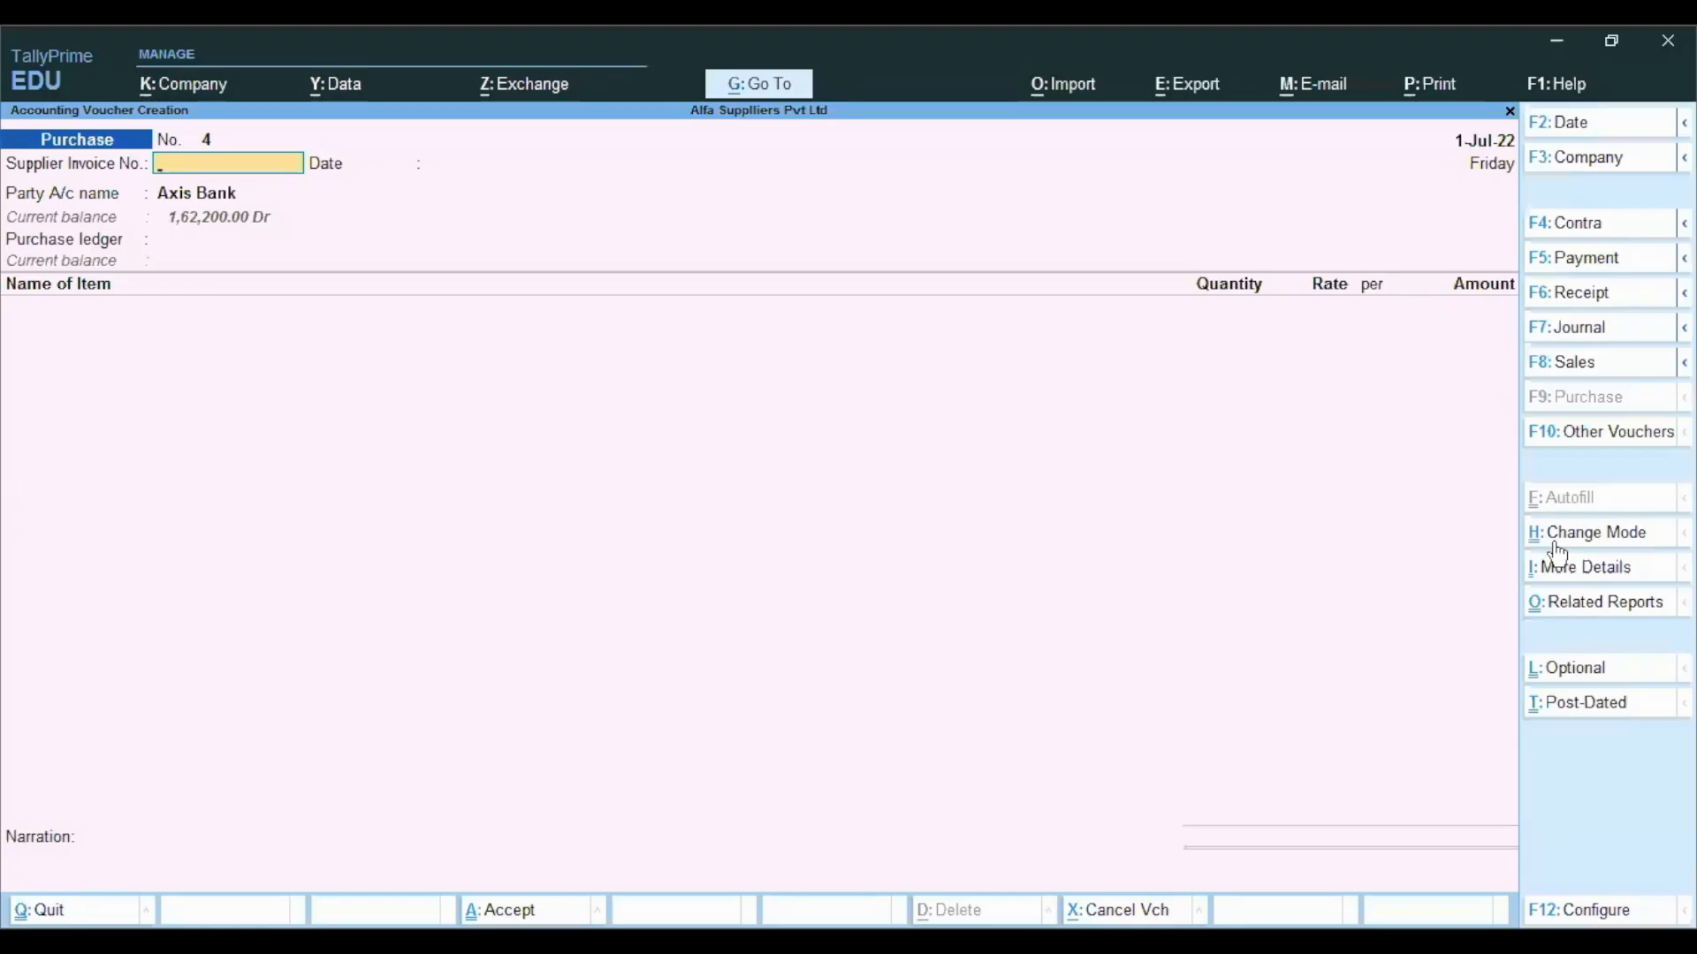
{"action": "type", "text": "dh-100"}
{"action": "key", "text": "Return"}
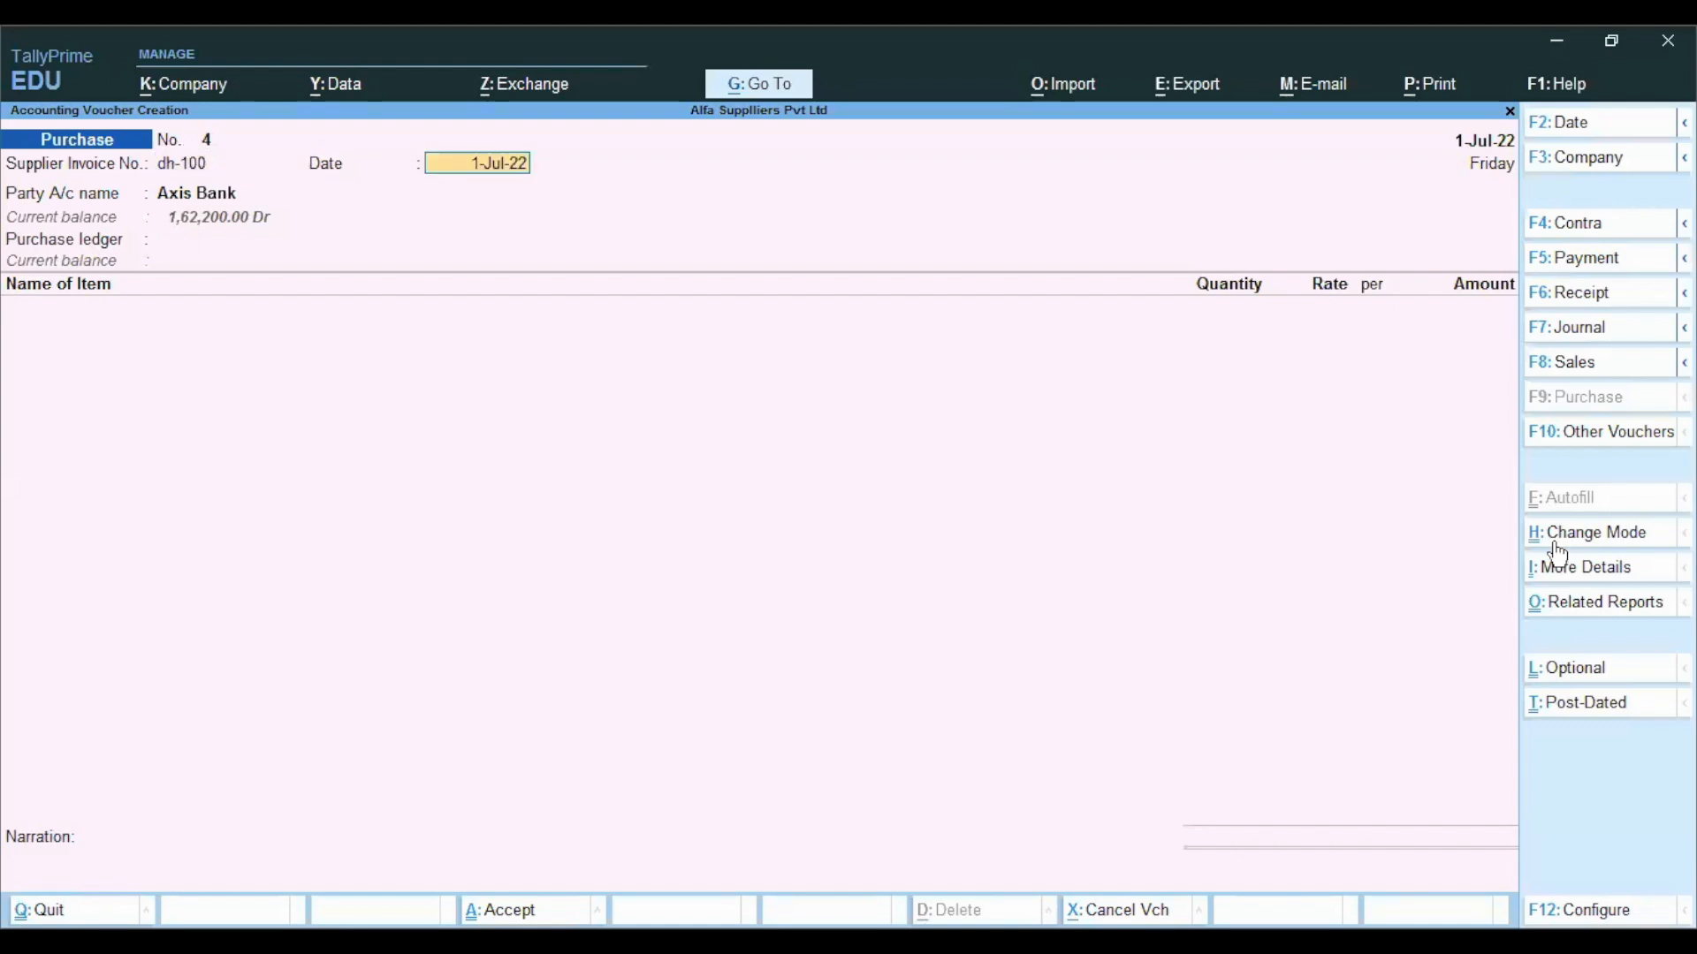
{"action": "key", "text": "Return"}
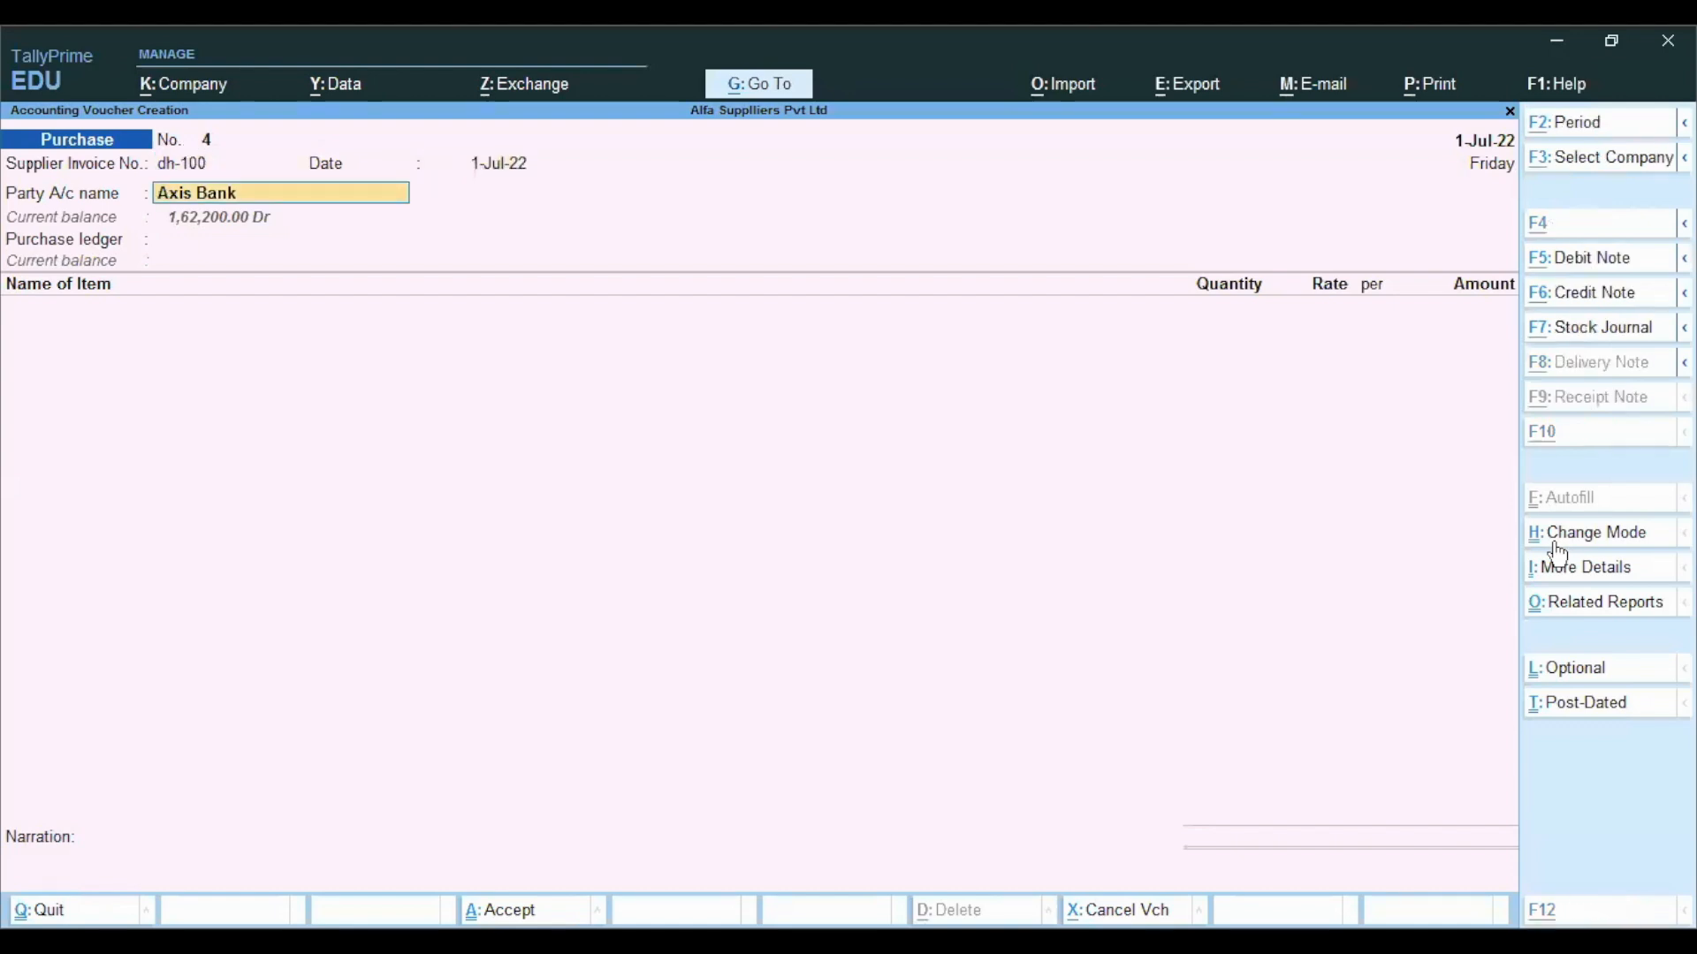
Start a new party ledger named Digital House under Sundry Creditors from the party account field.
{"action": "key", "text": "alt+c"}
{"action": "type", "text": "Digital House"}
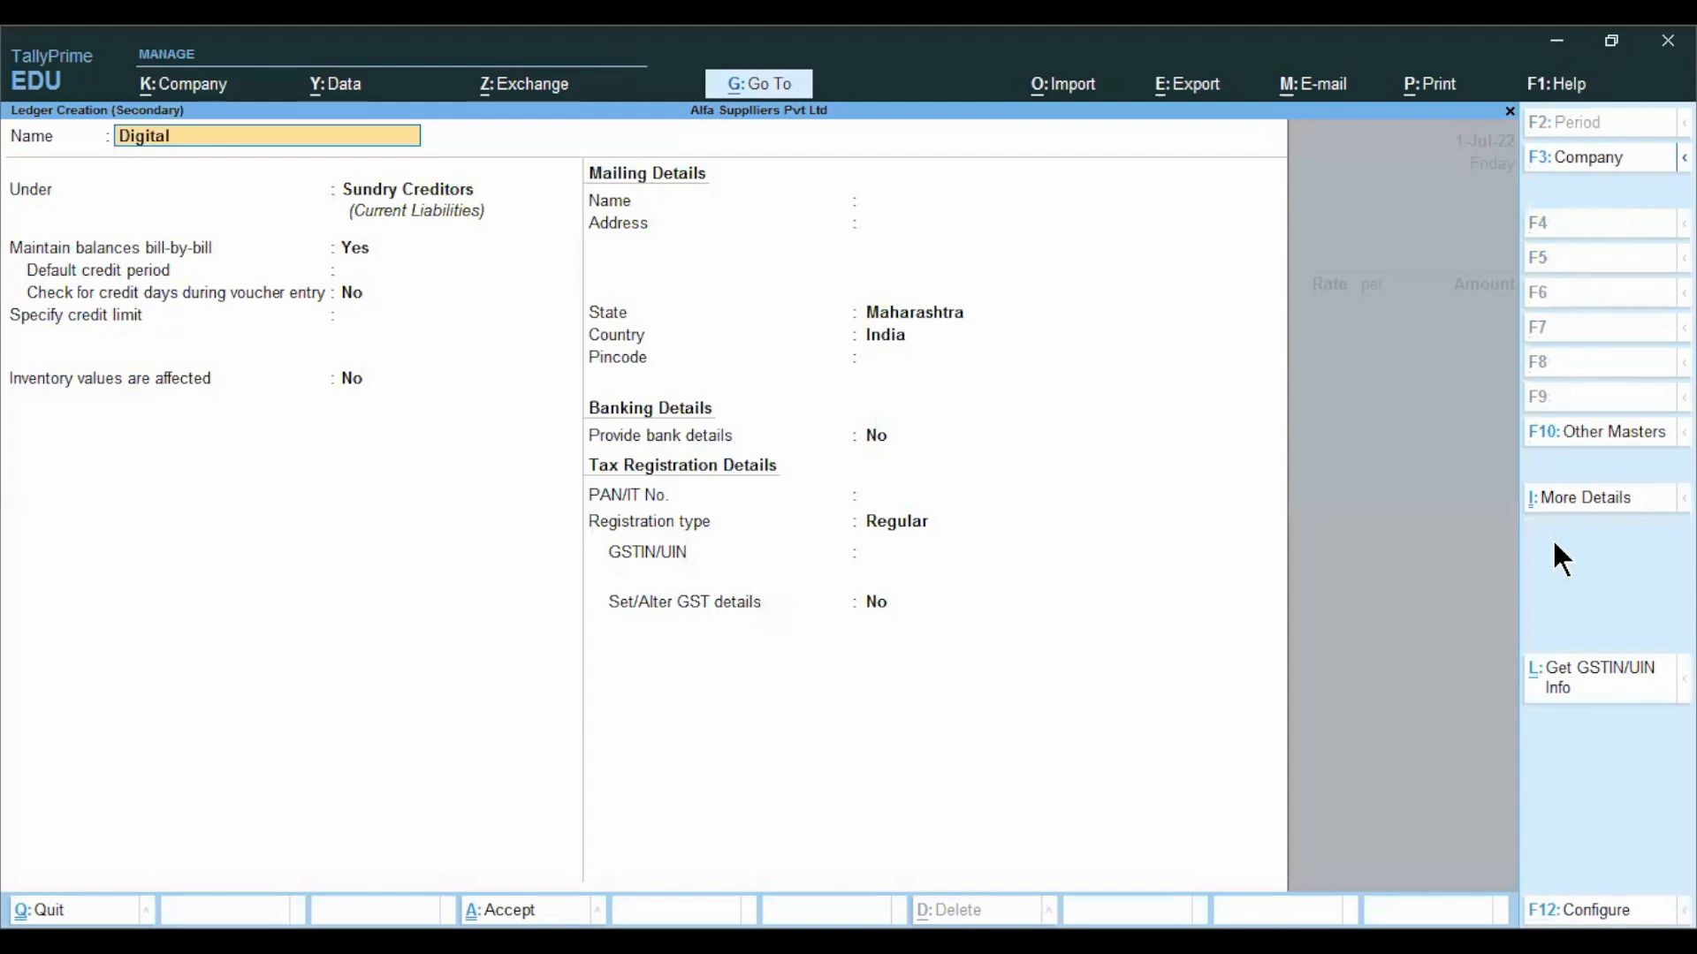
{"action": "key", "text": "Return"}
{"action": "key", "text": "Return"}
{"action": "key", "text": "Return"}
{"action": "key", "text": "Return"}
{"action": "key", "text": "Return"}
{"action": "key", "text": "Return"}
{"action": "key", "text": "Return"}
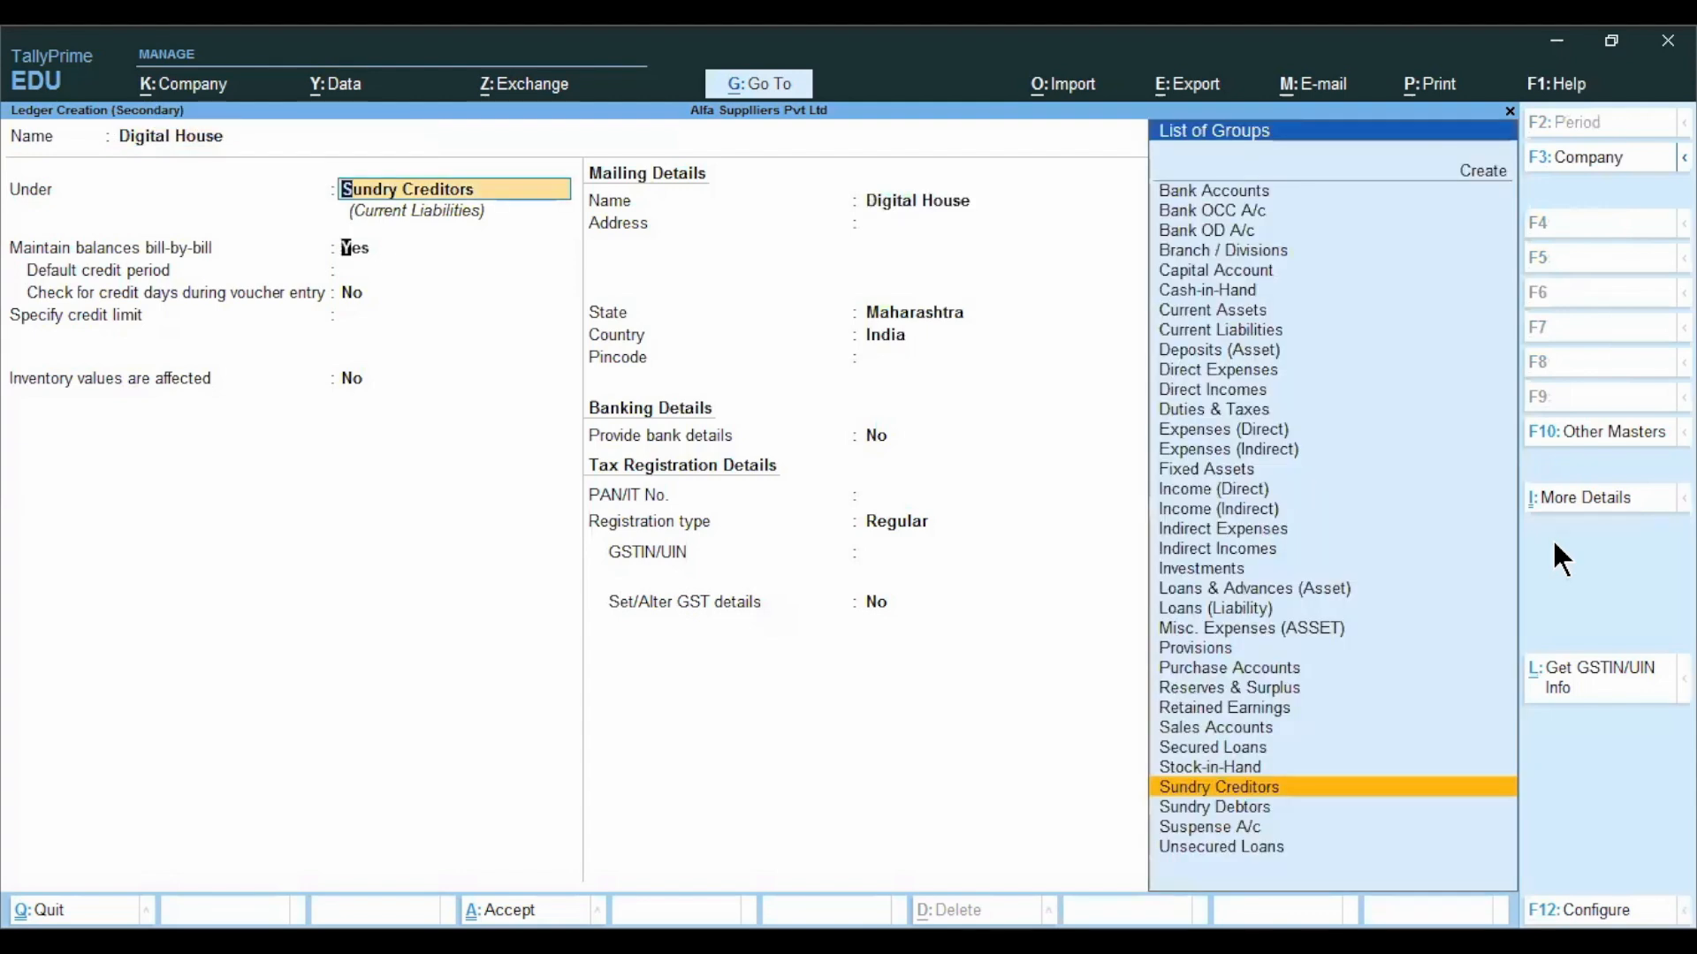
Leave the Digital House address blank, accept Maharashtra as the state, and proceed to the tax registration details.
{"action": "key", "text": "Return"}
{"action": "key", "text": "Return"}
{"action": "key", "text": "Return"}
{"action": "key", "text": "Return"}
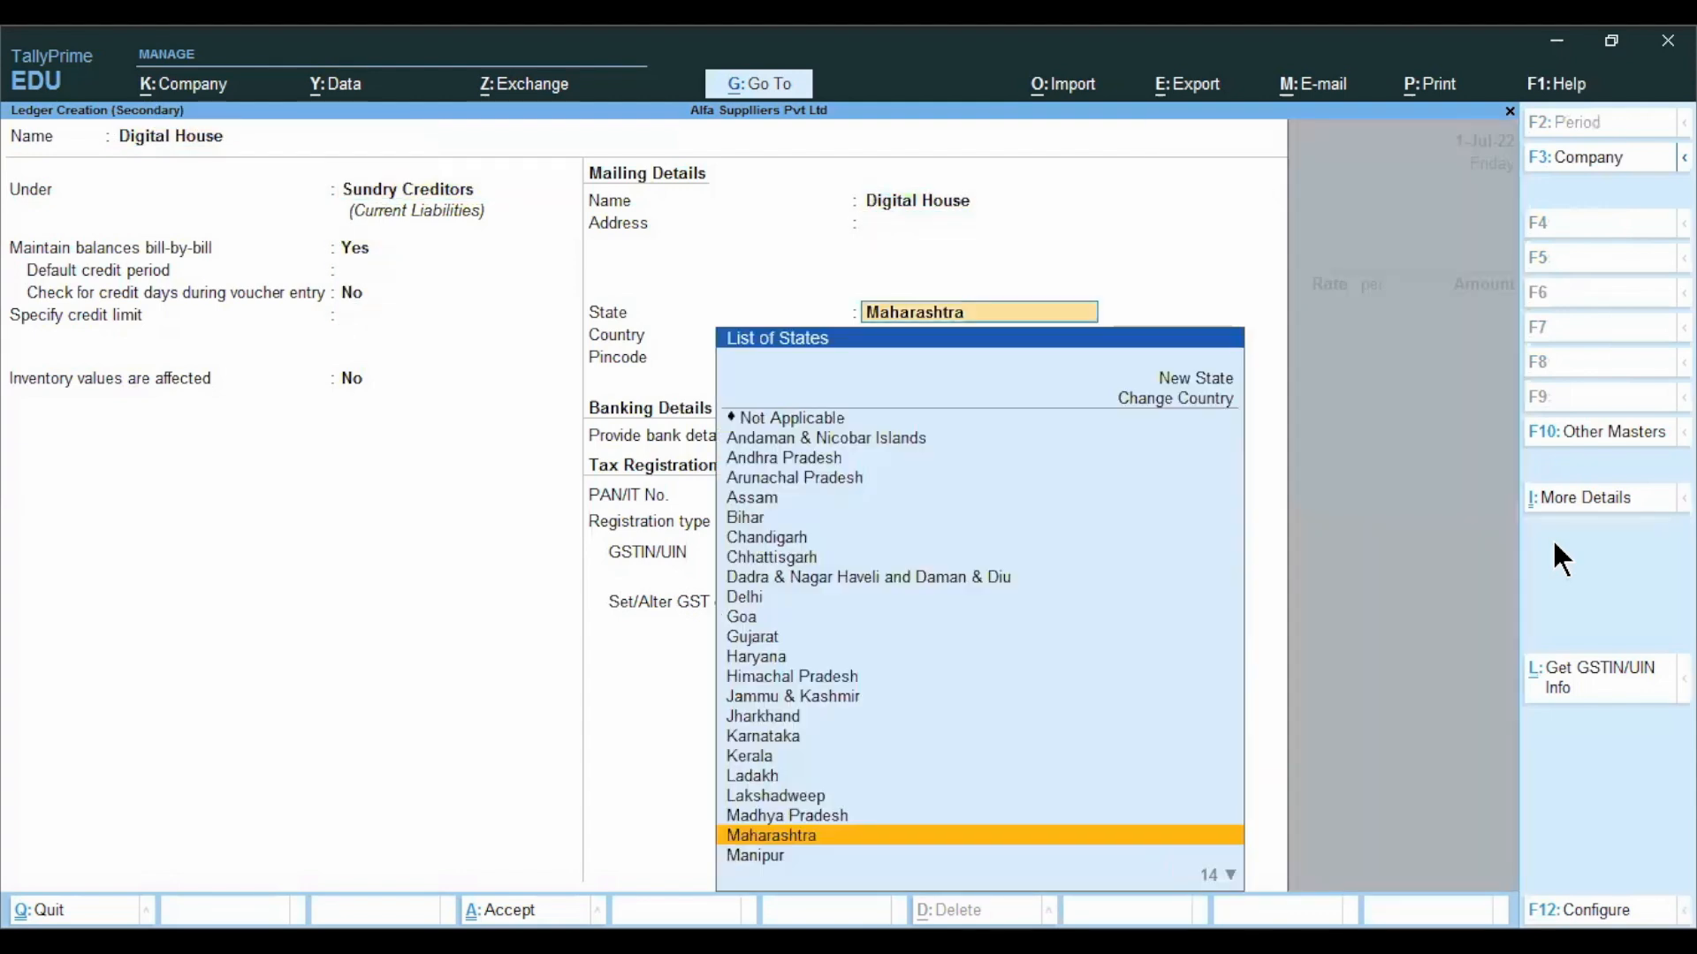
{"action": "key", "text": "Return"}
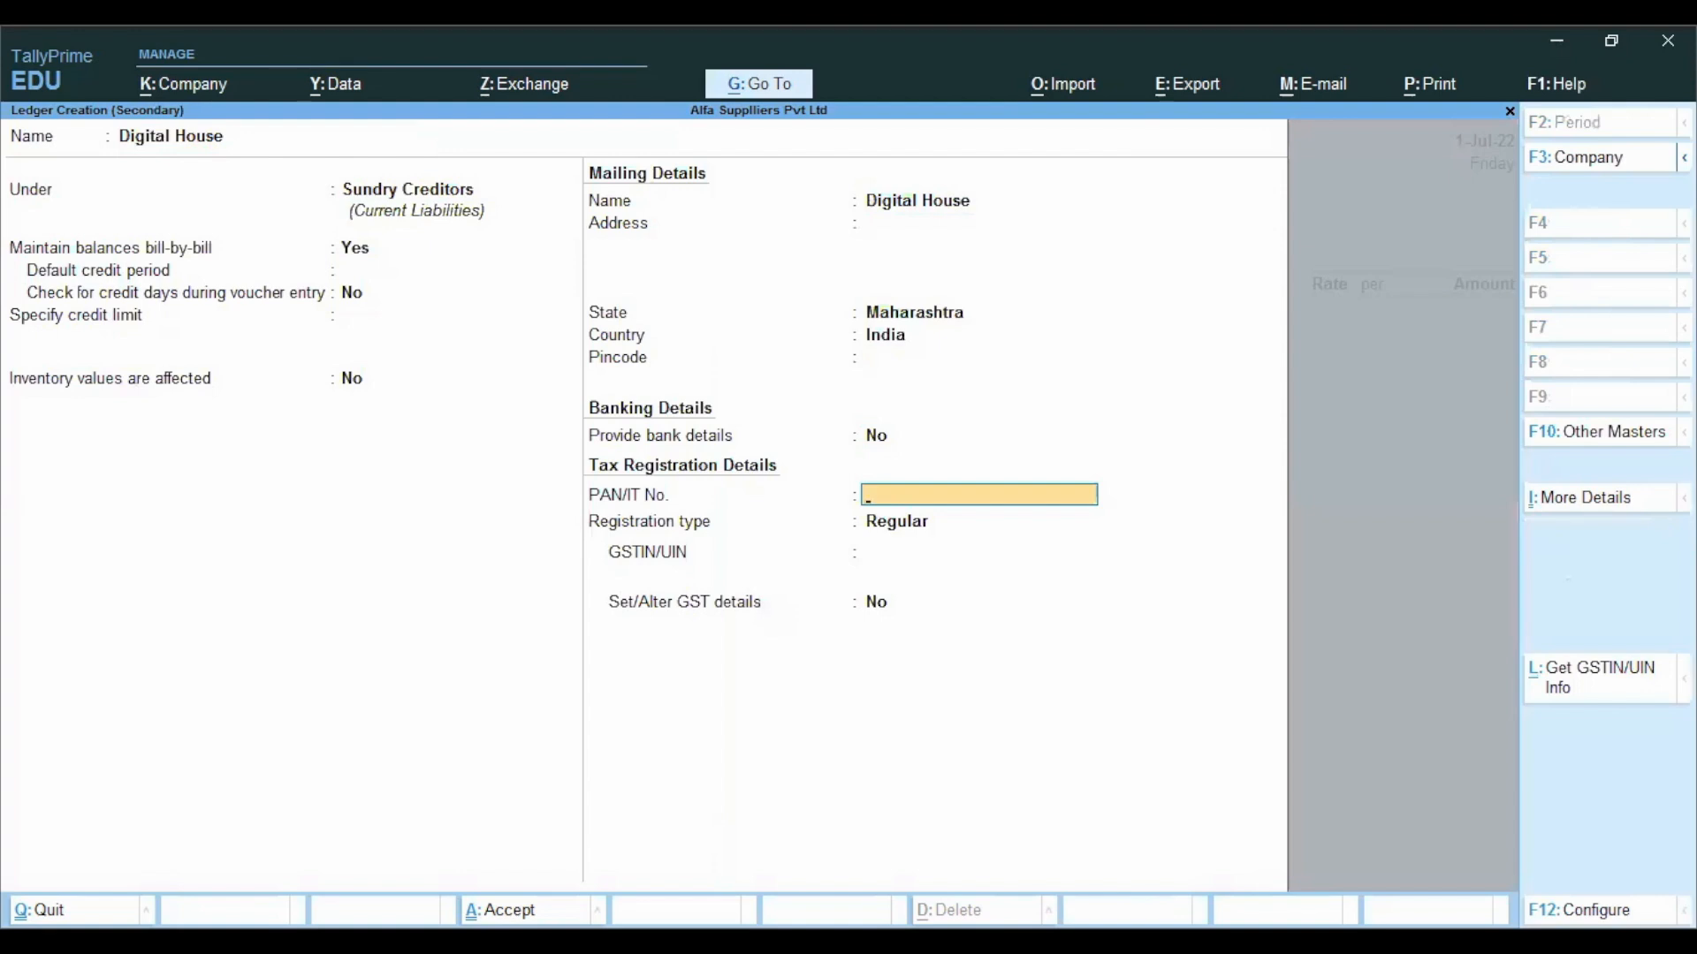
Switch to the Excel reference sheet and copy the GST number of Digital House from the party table.
{"action": "key", "text": "alt+Tab"}
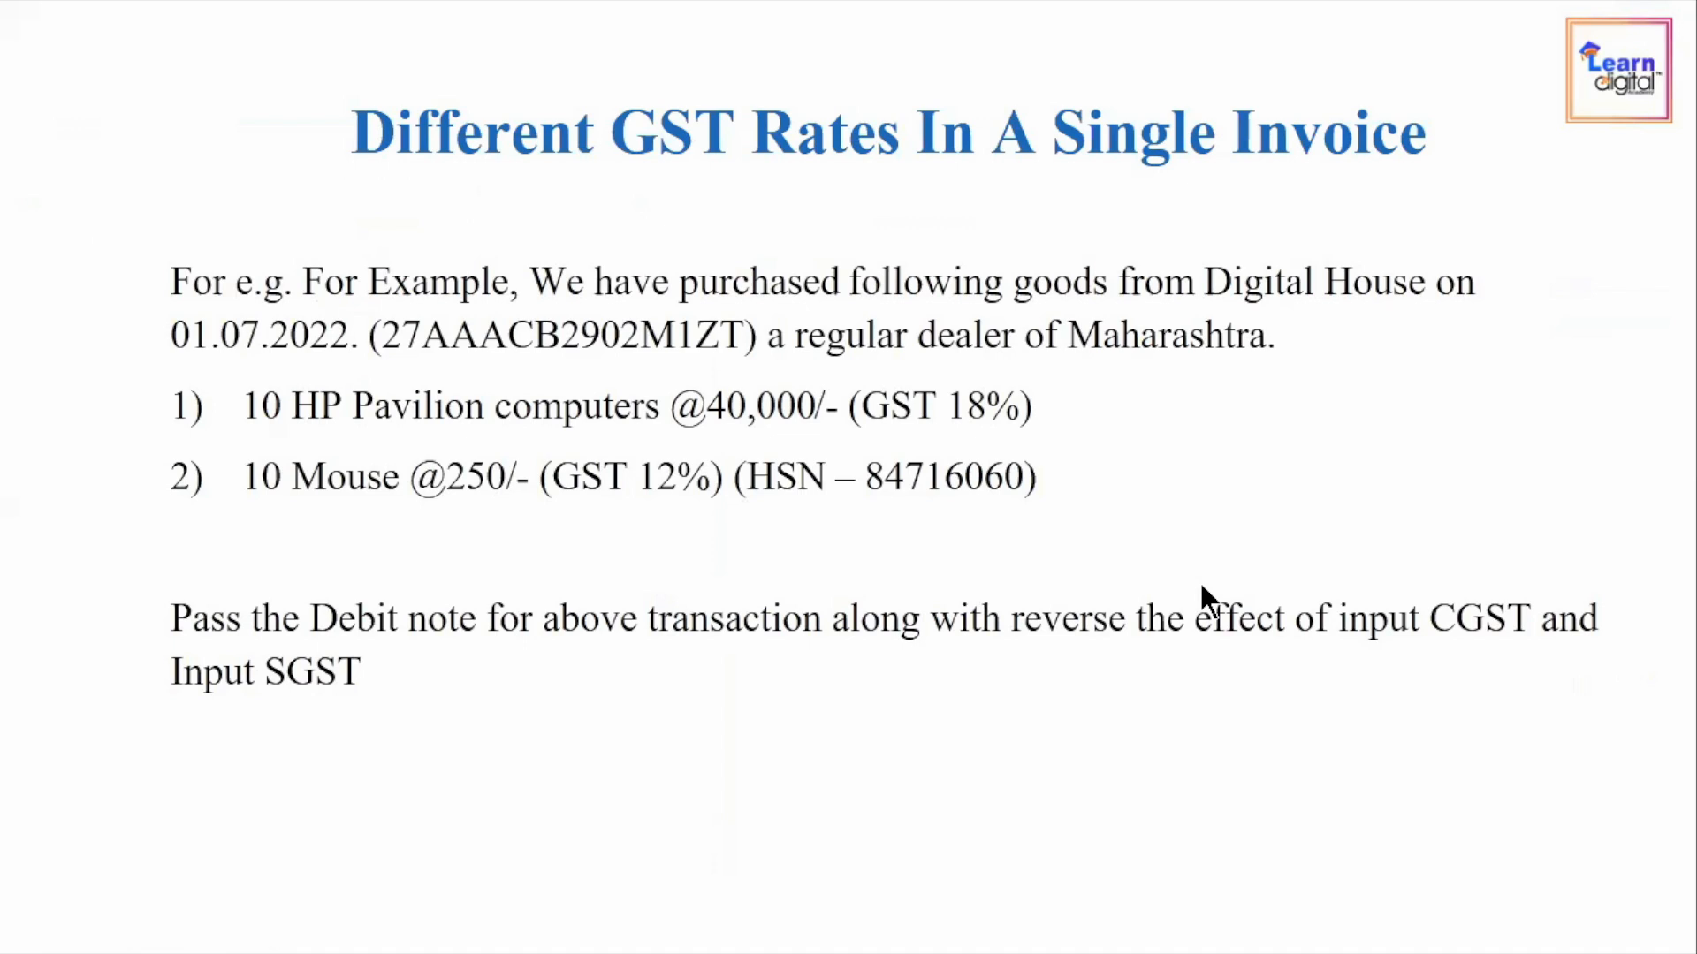
{"action": "key", "text": "alt+Tab"}
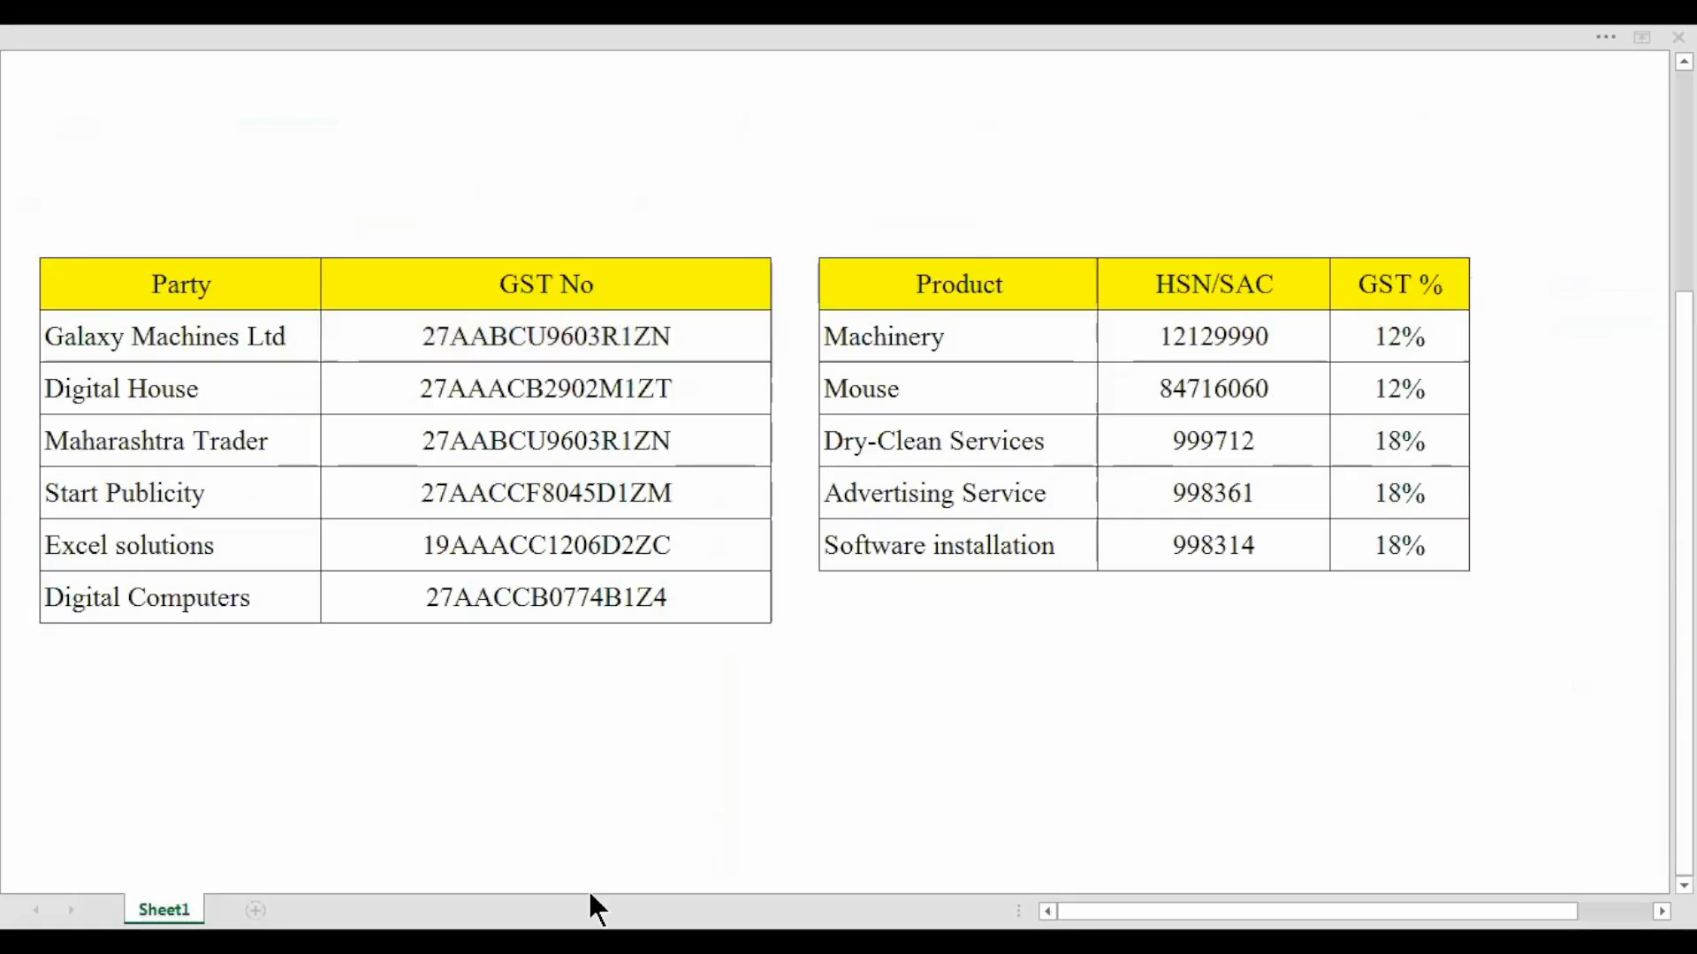
{"action": "left_click", "coordinate": [431, 390]}
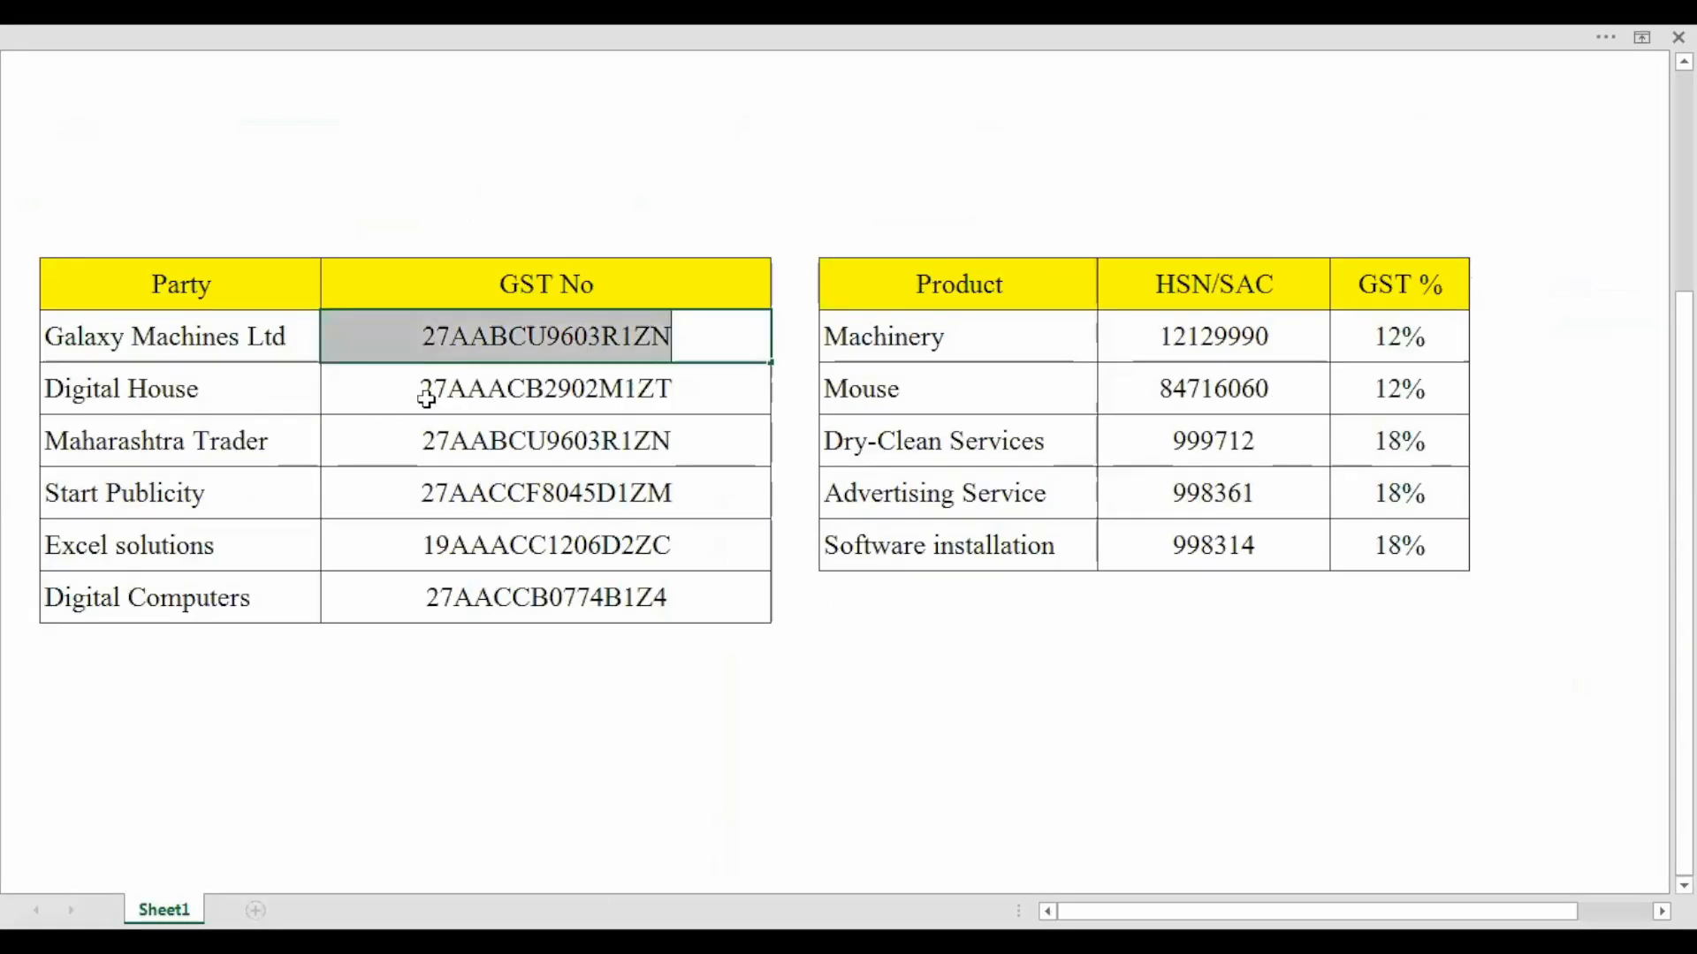
{"action": "left_click_drag", "start_coordinate": [417, 388], "coordinate": [684, 393]}
{"action": "key", "text": "ctrl+c"}
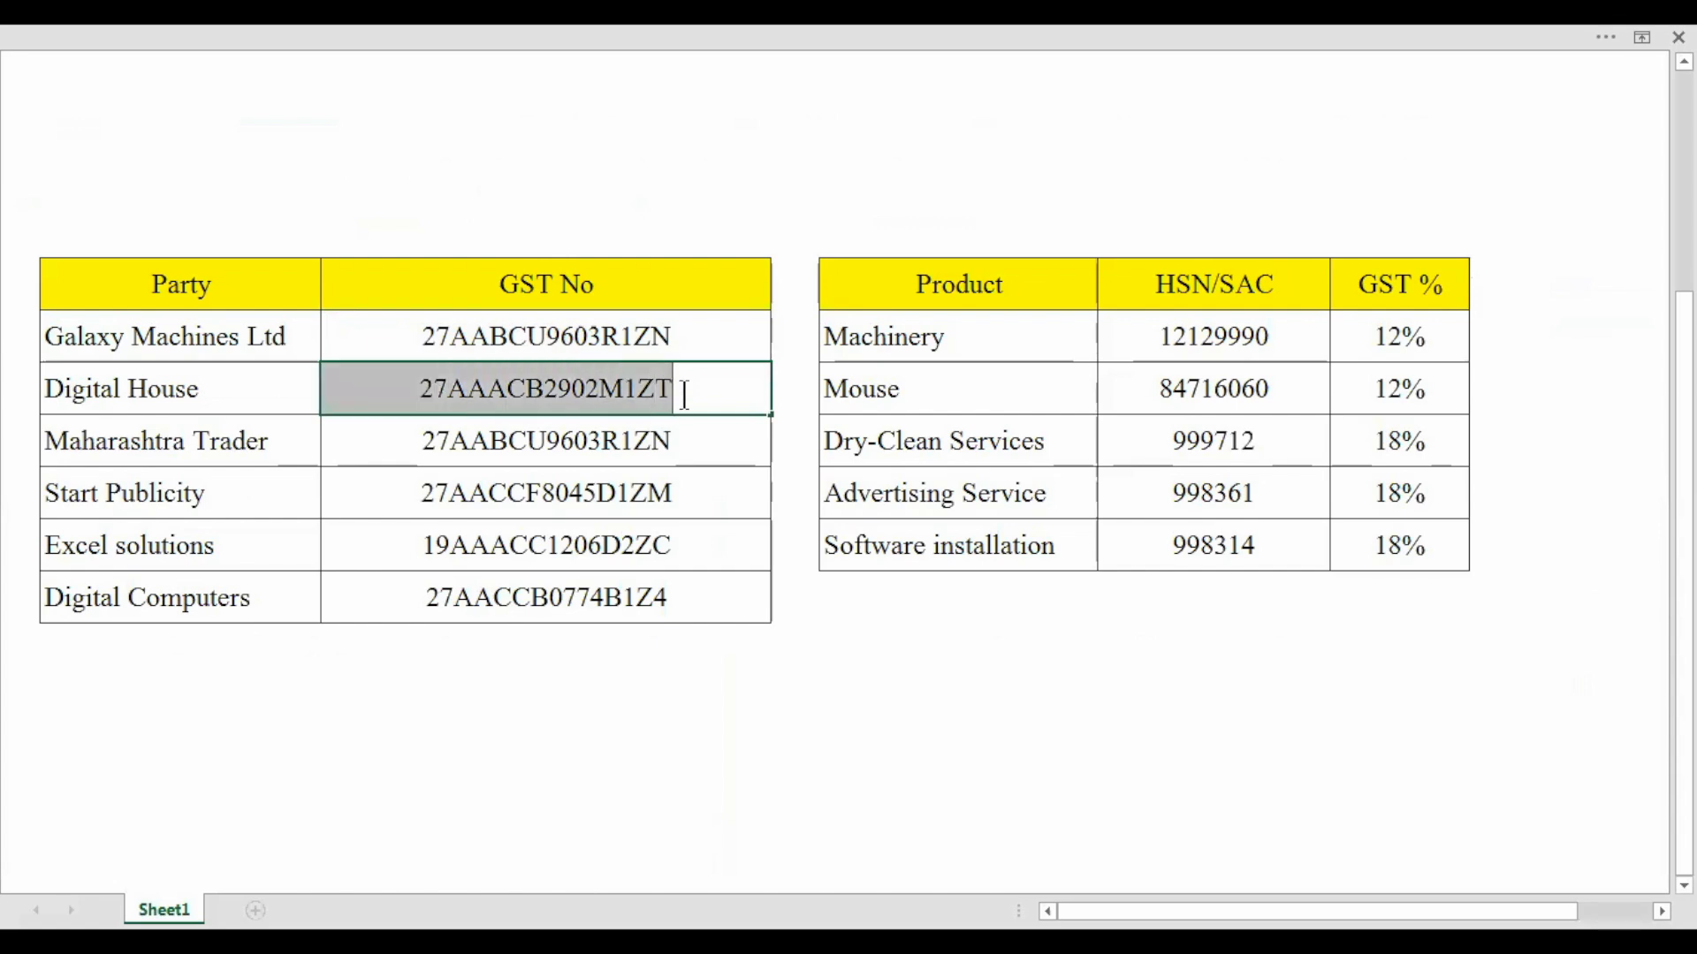
{"action": "key", "text": "alt+Tab"}
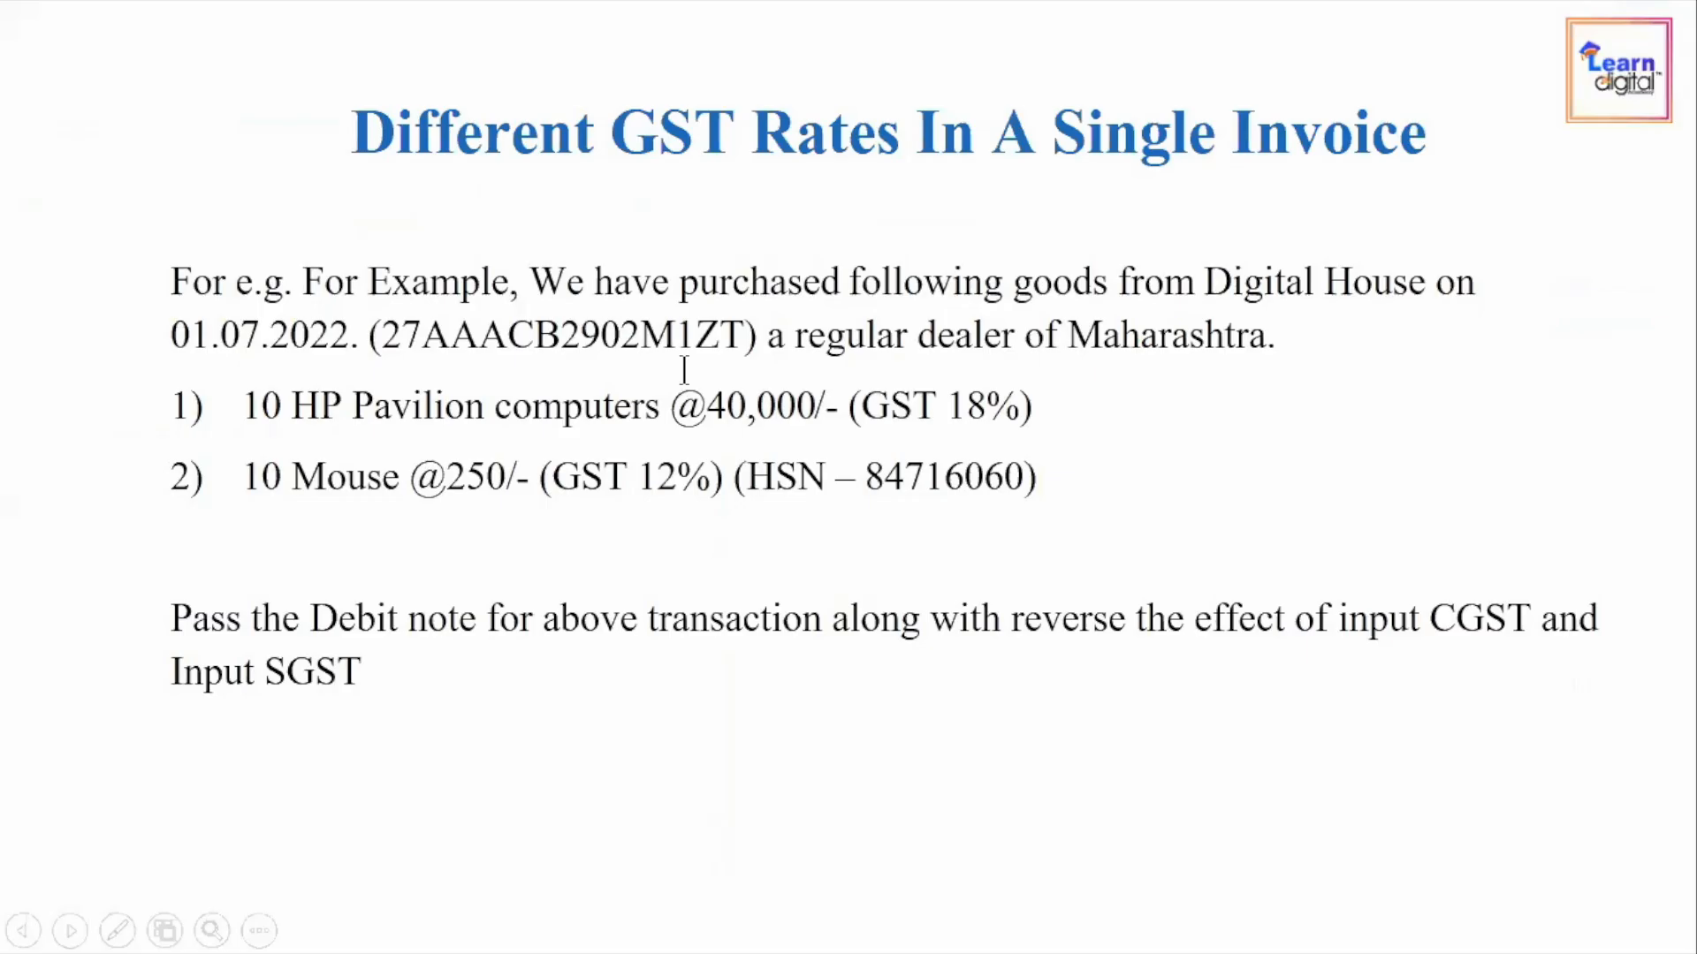
Switch back to TallyPrime, set Digital House's registration type to Regular, paste the copied GST number, and save the ledger.
{"action": "key", "text": "alt+Tab"}
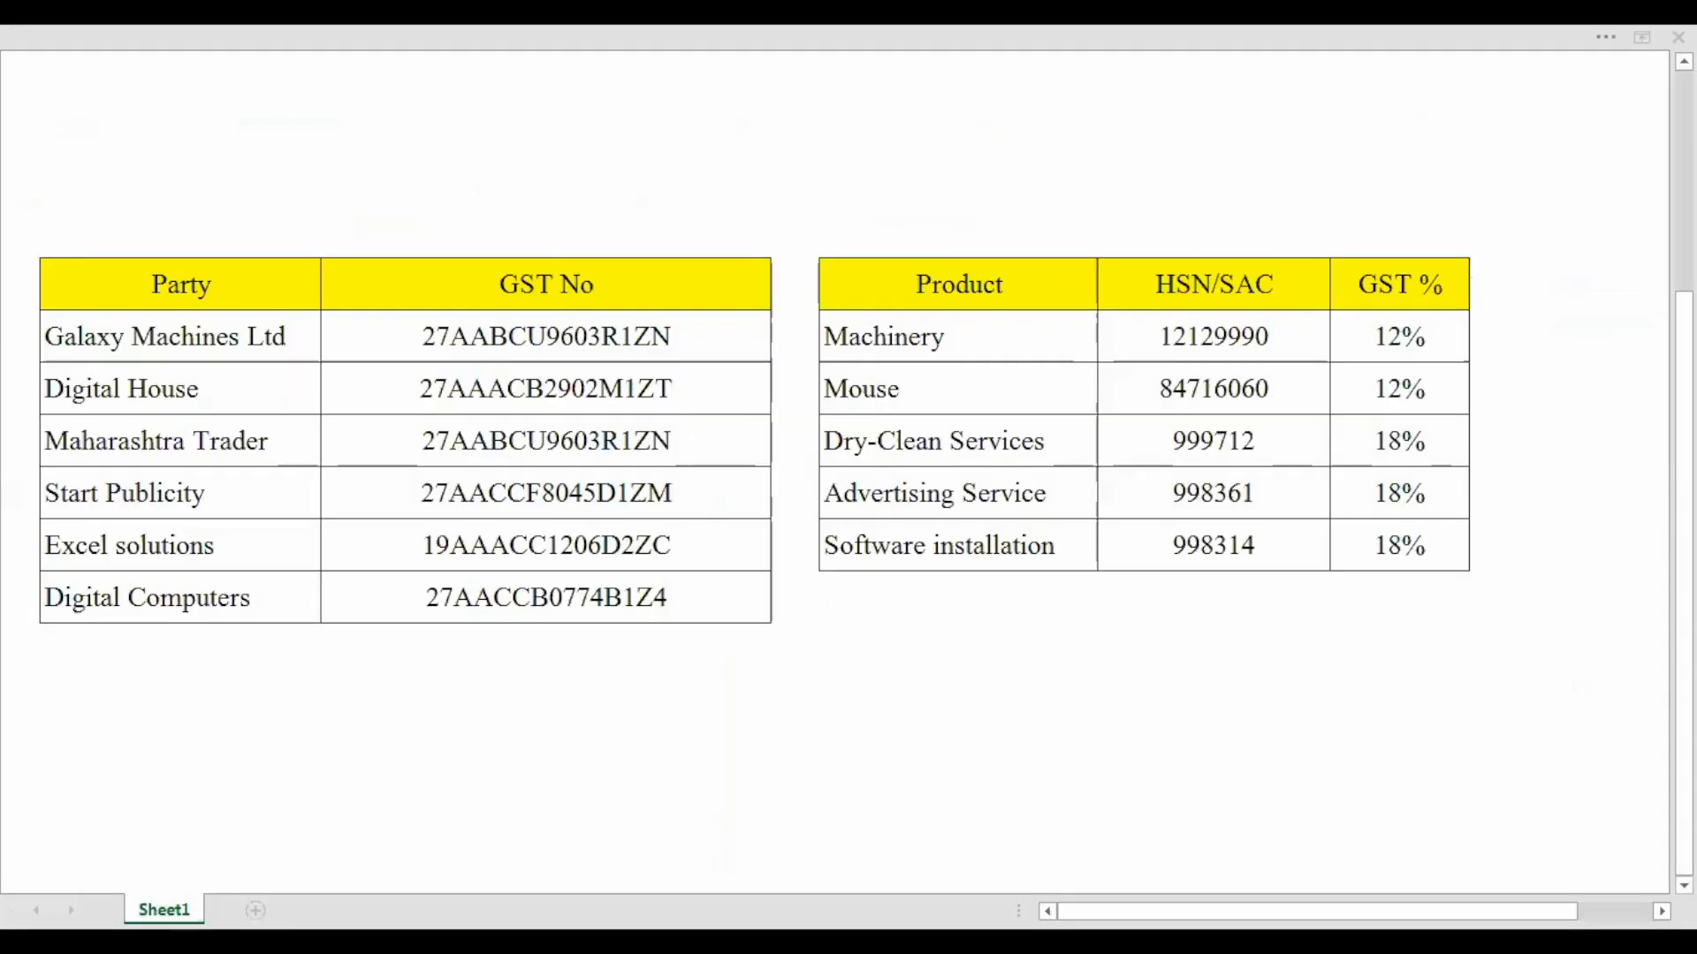
{"action": "key", "text": "alt+Tab"}
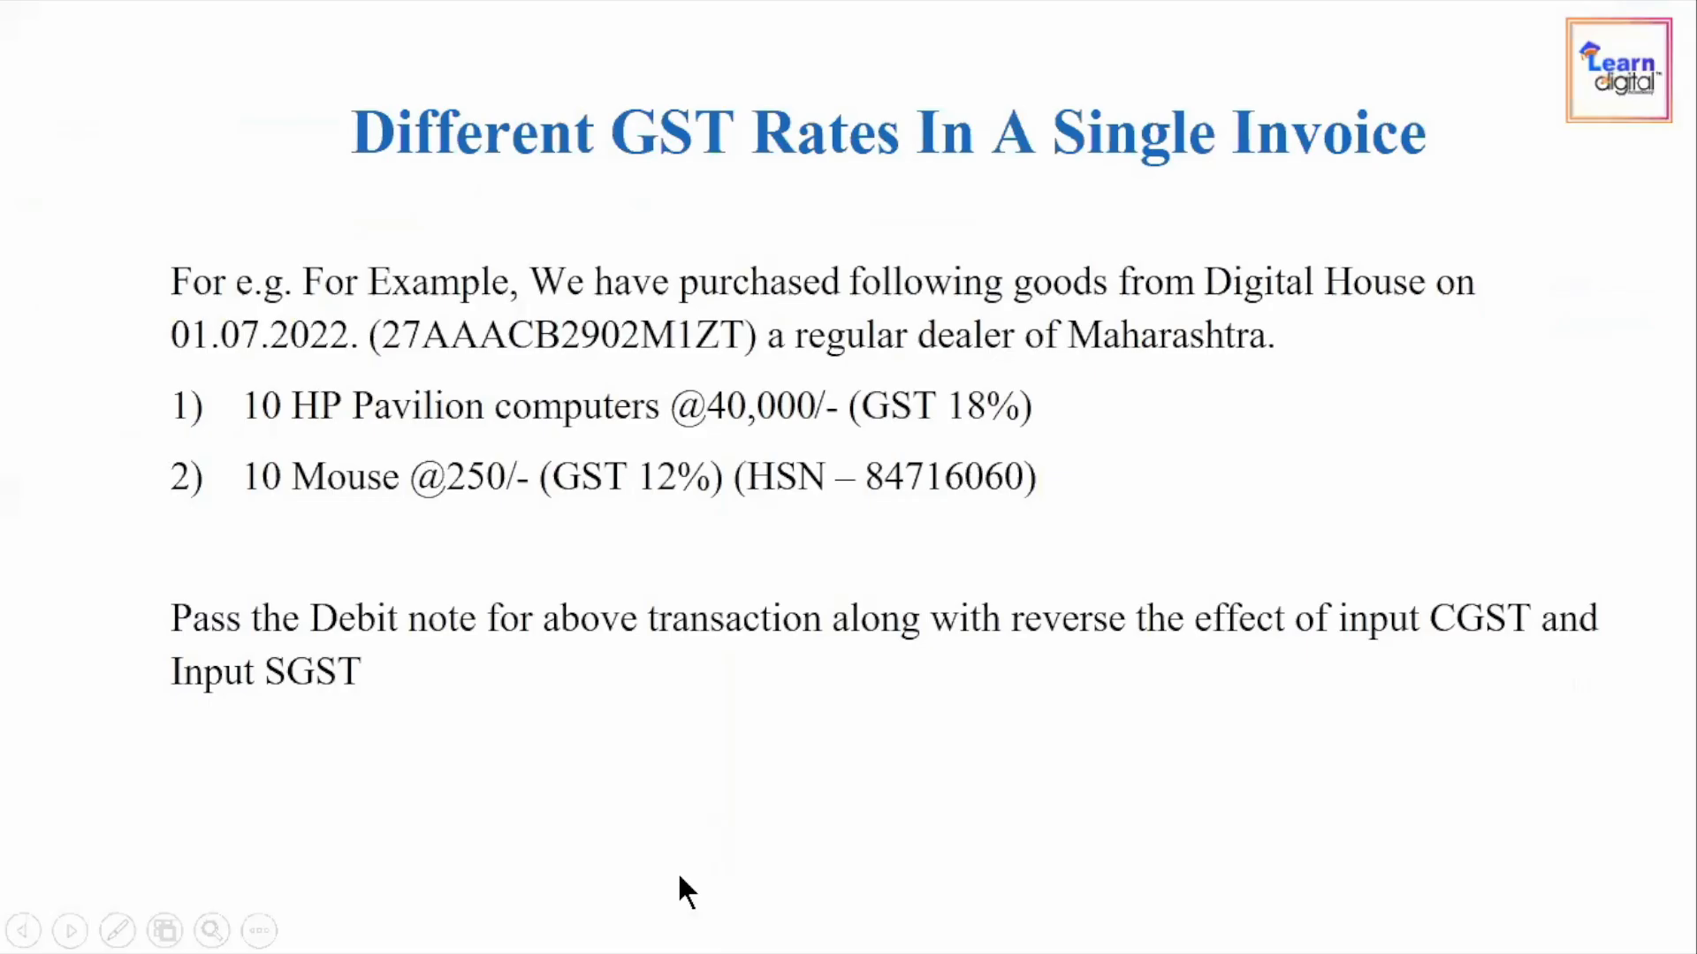
{"action": "key", "text": "alt+Tab"}
{"action": "key", "text": "Return"}
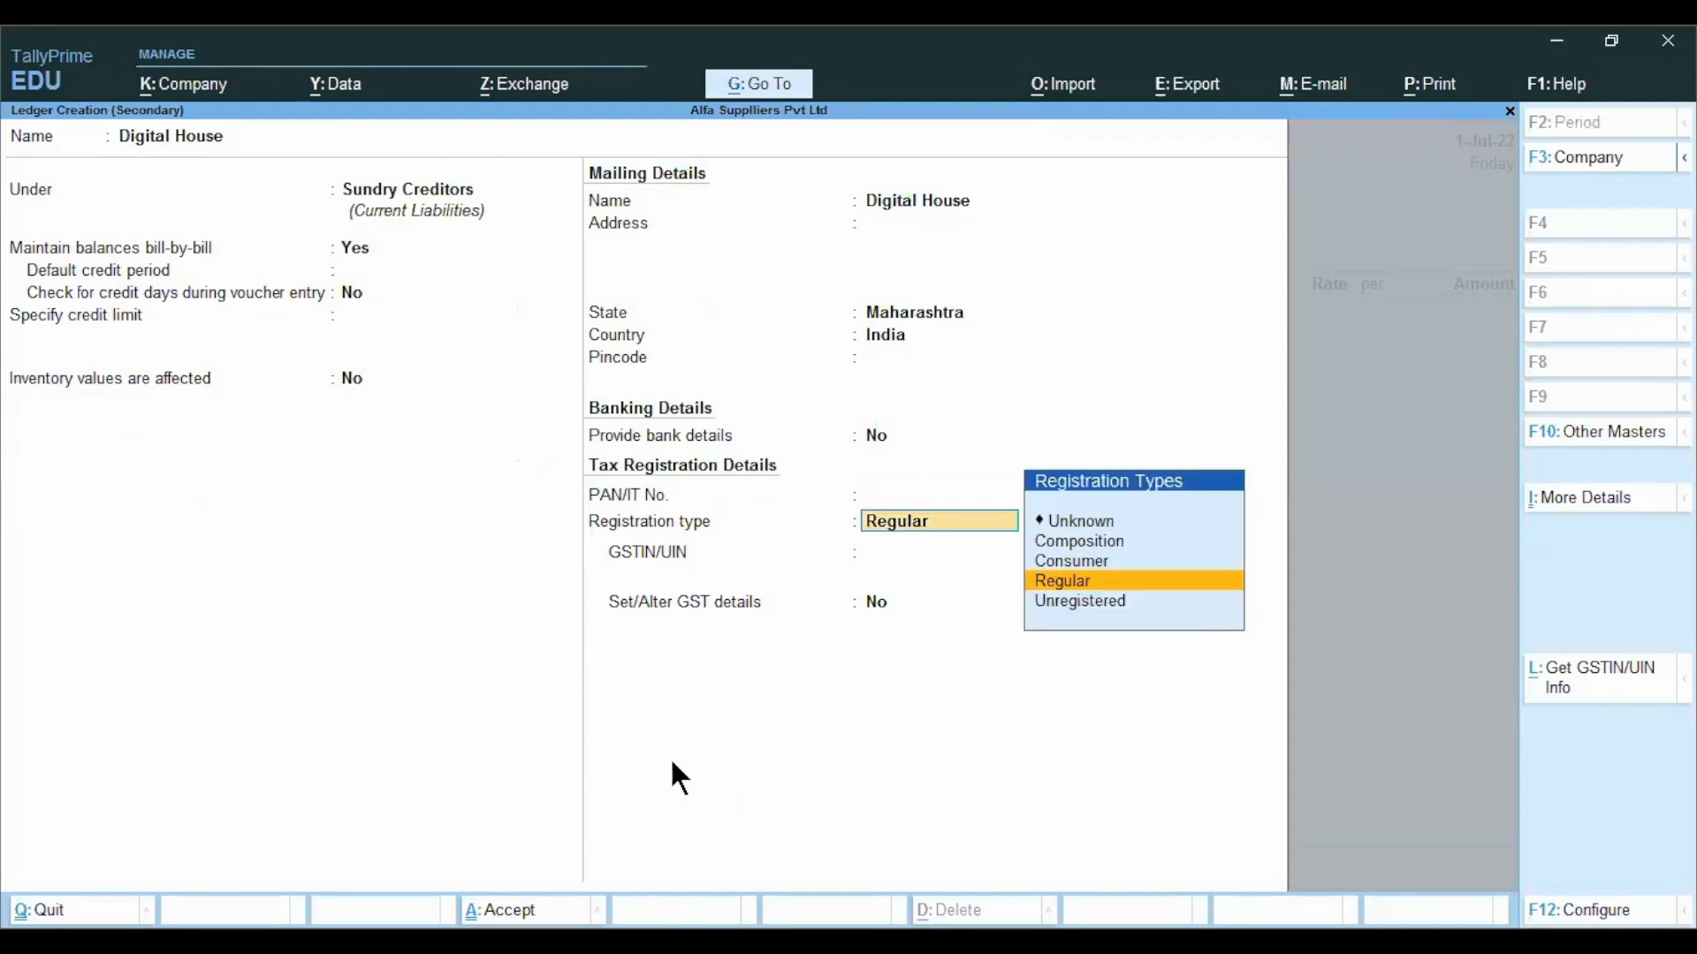
{"action": "key", "text": "Return"}
{"action": "key", "text": "ctrl"}
{"action": "key", "text": "ctrl+v"}
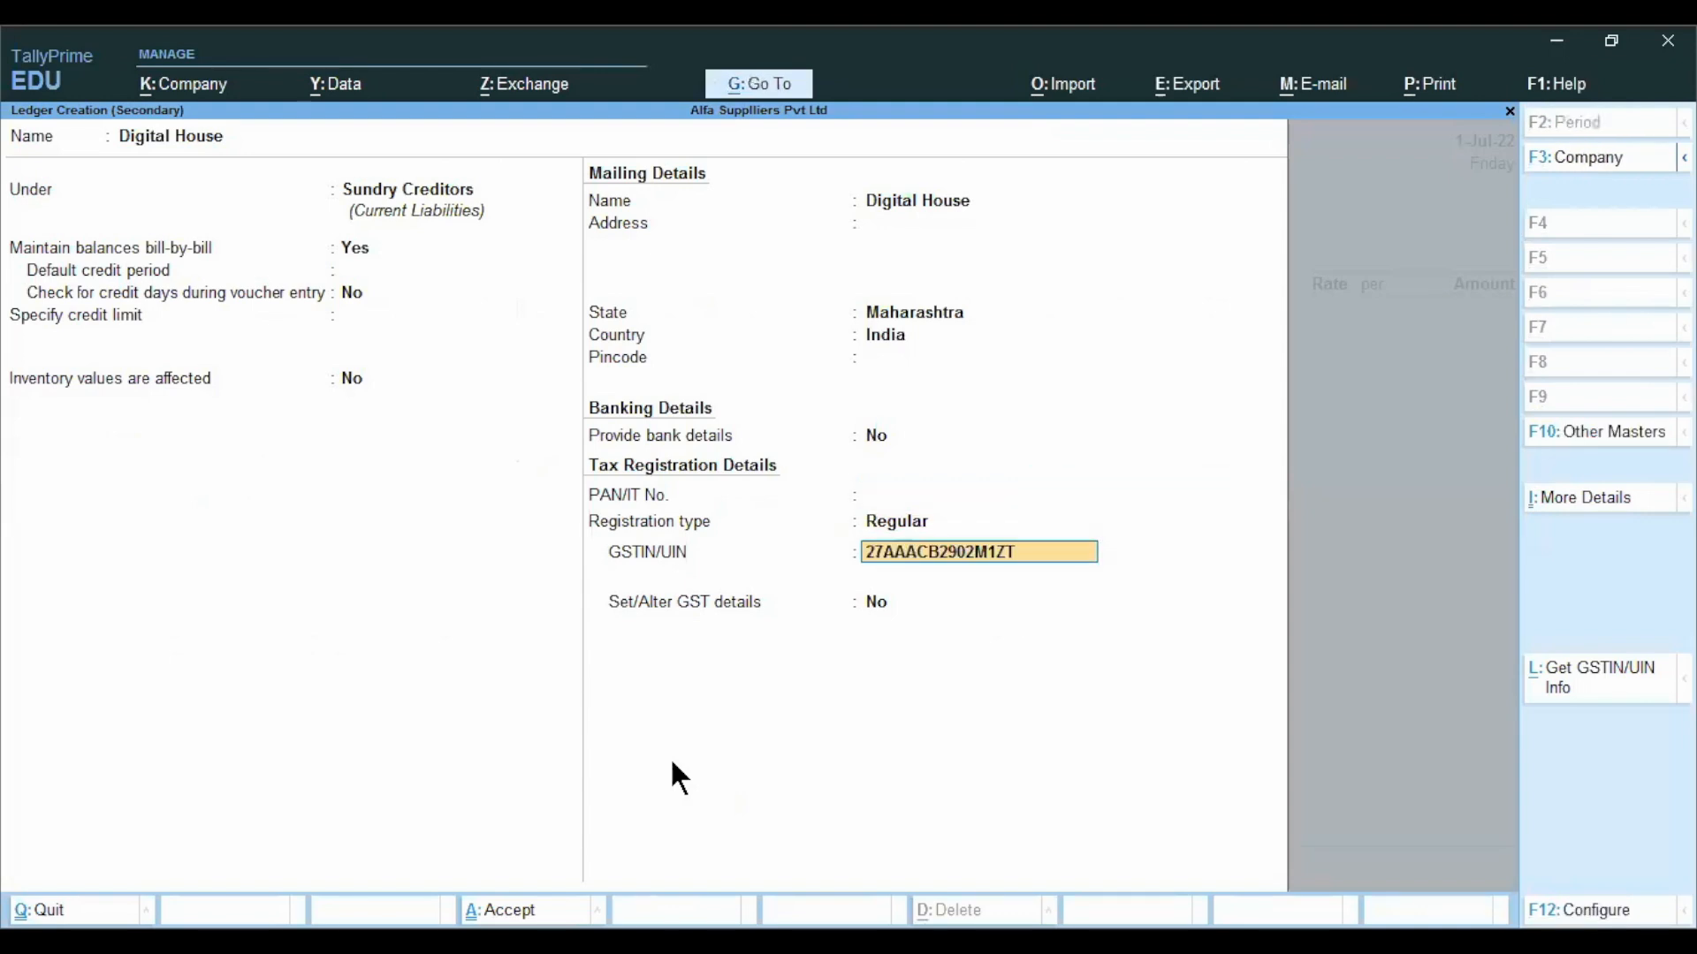
{"action": "key", "text": "Return"}
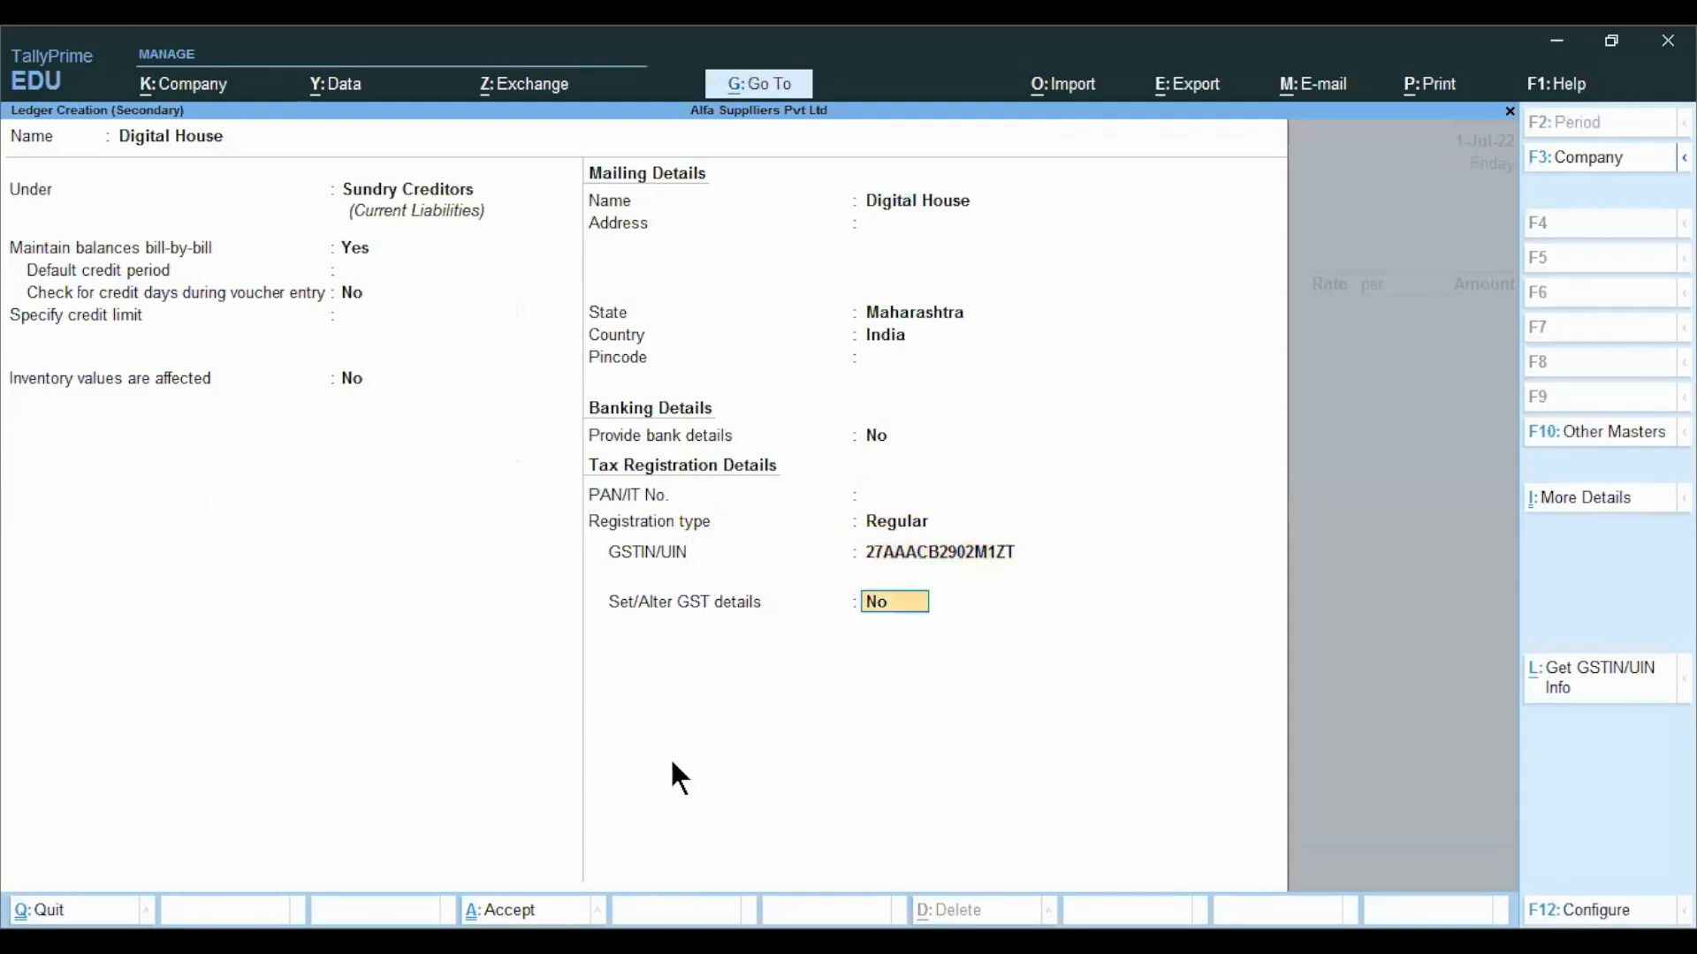
{"action": "key", "text": "Return"}
{"action": "key", "text": "Return"}
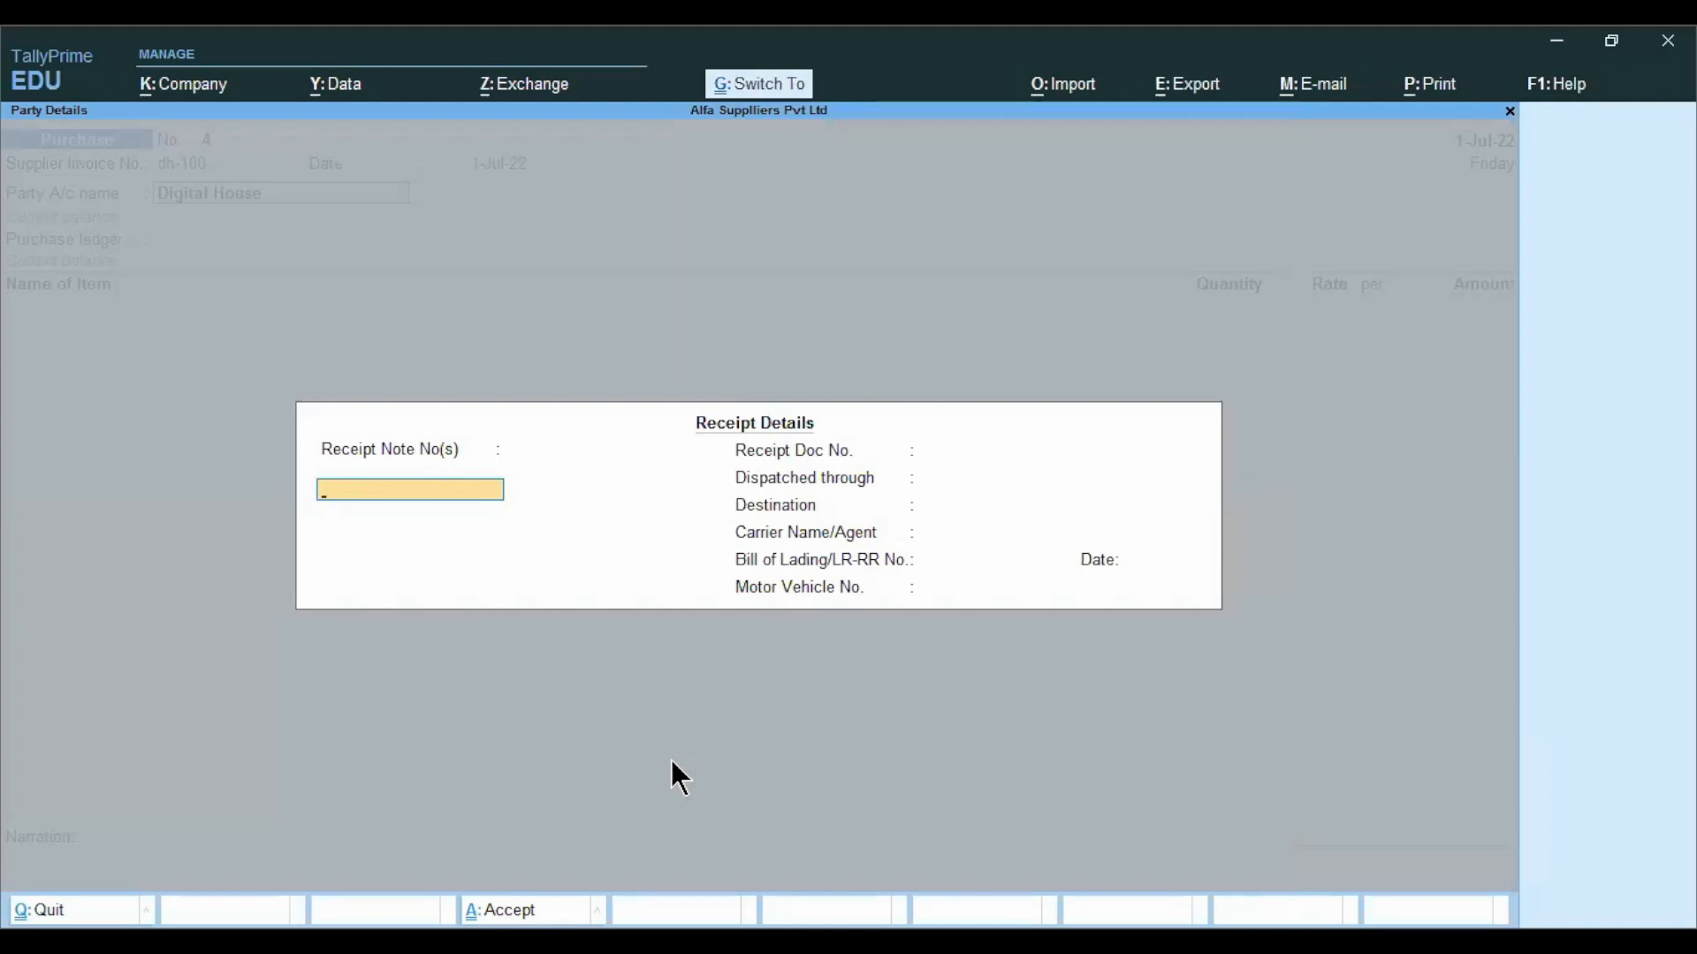
Accept the receipt and party details, and select Purchase A/c as the purchase ledger with the Purchase Taxable classification.
{"action": "key", "text": "ctrl+a"}
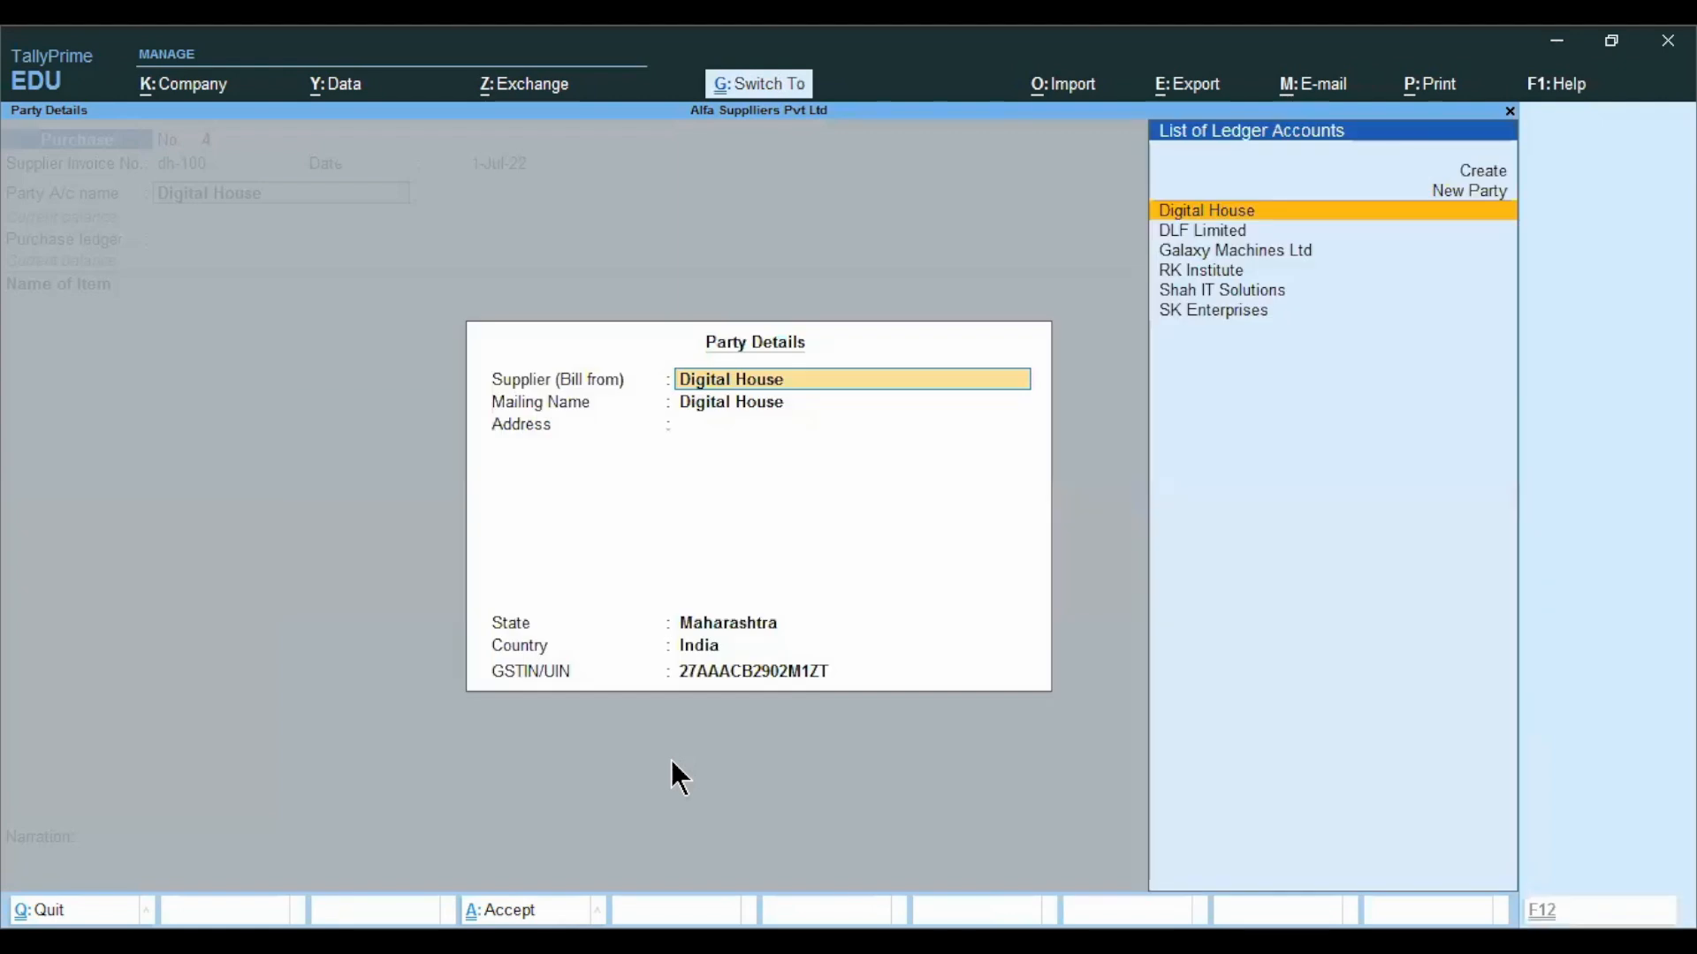
{"action": "key", "text": "ctrl+a"}
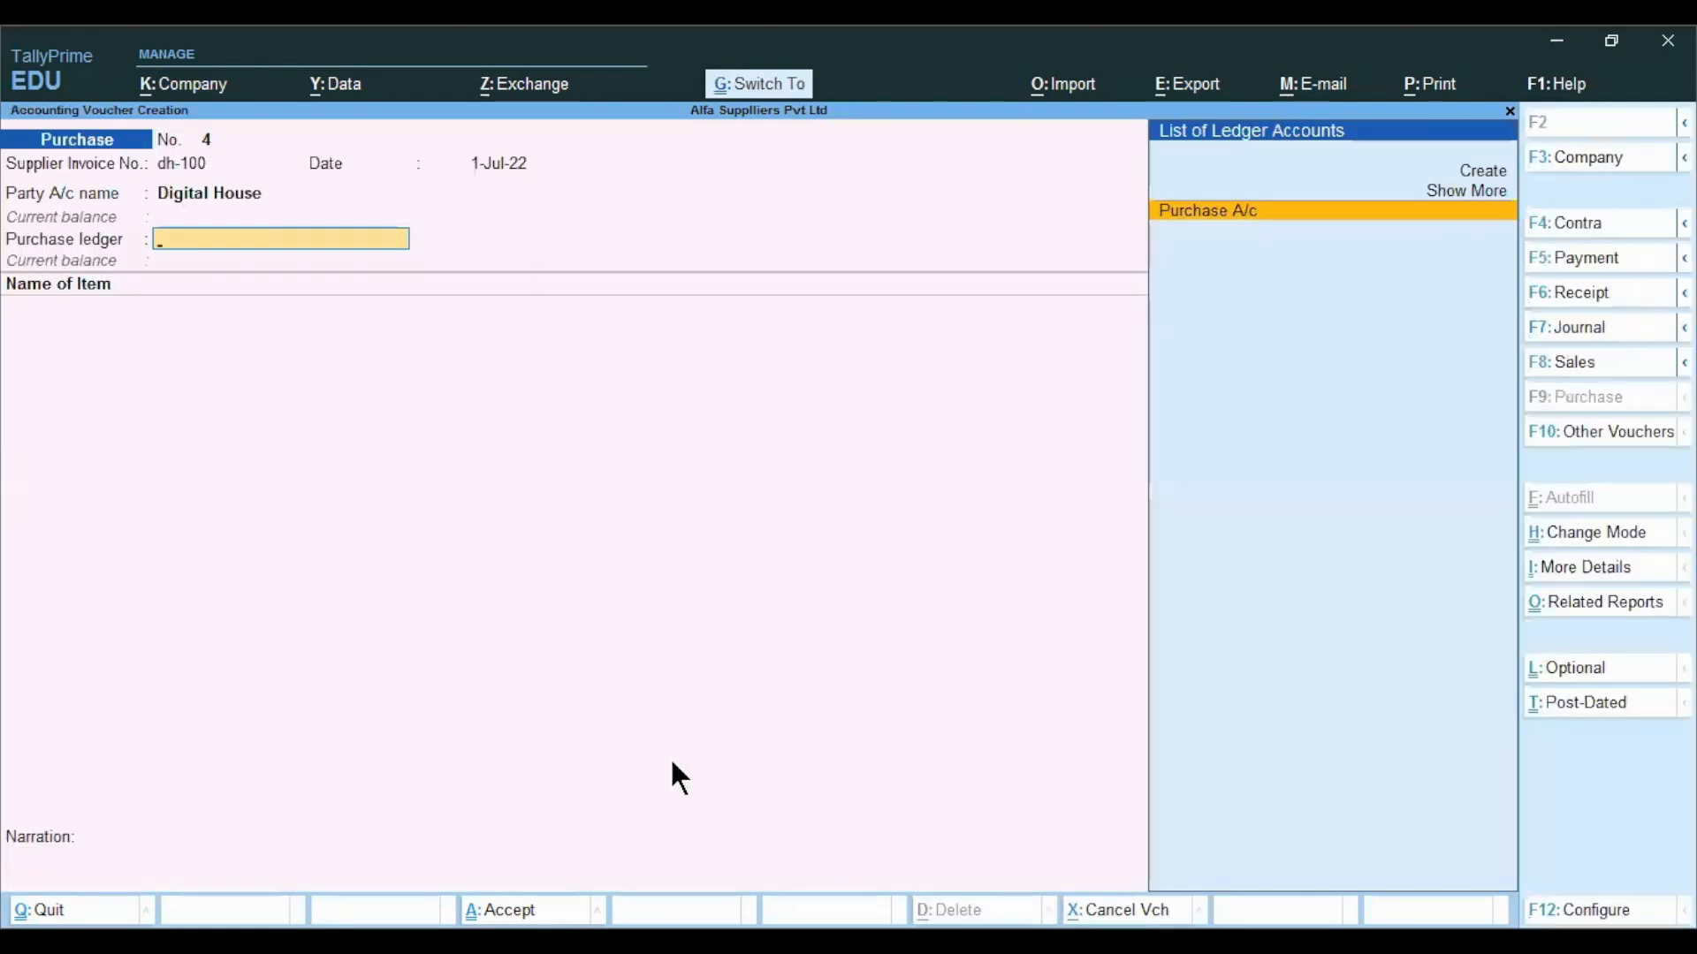
{"action": "key", "text": "Return"}
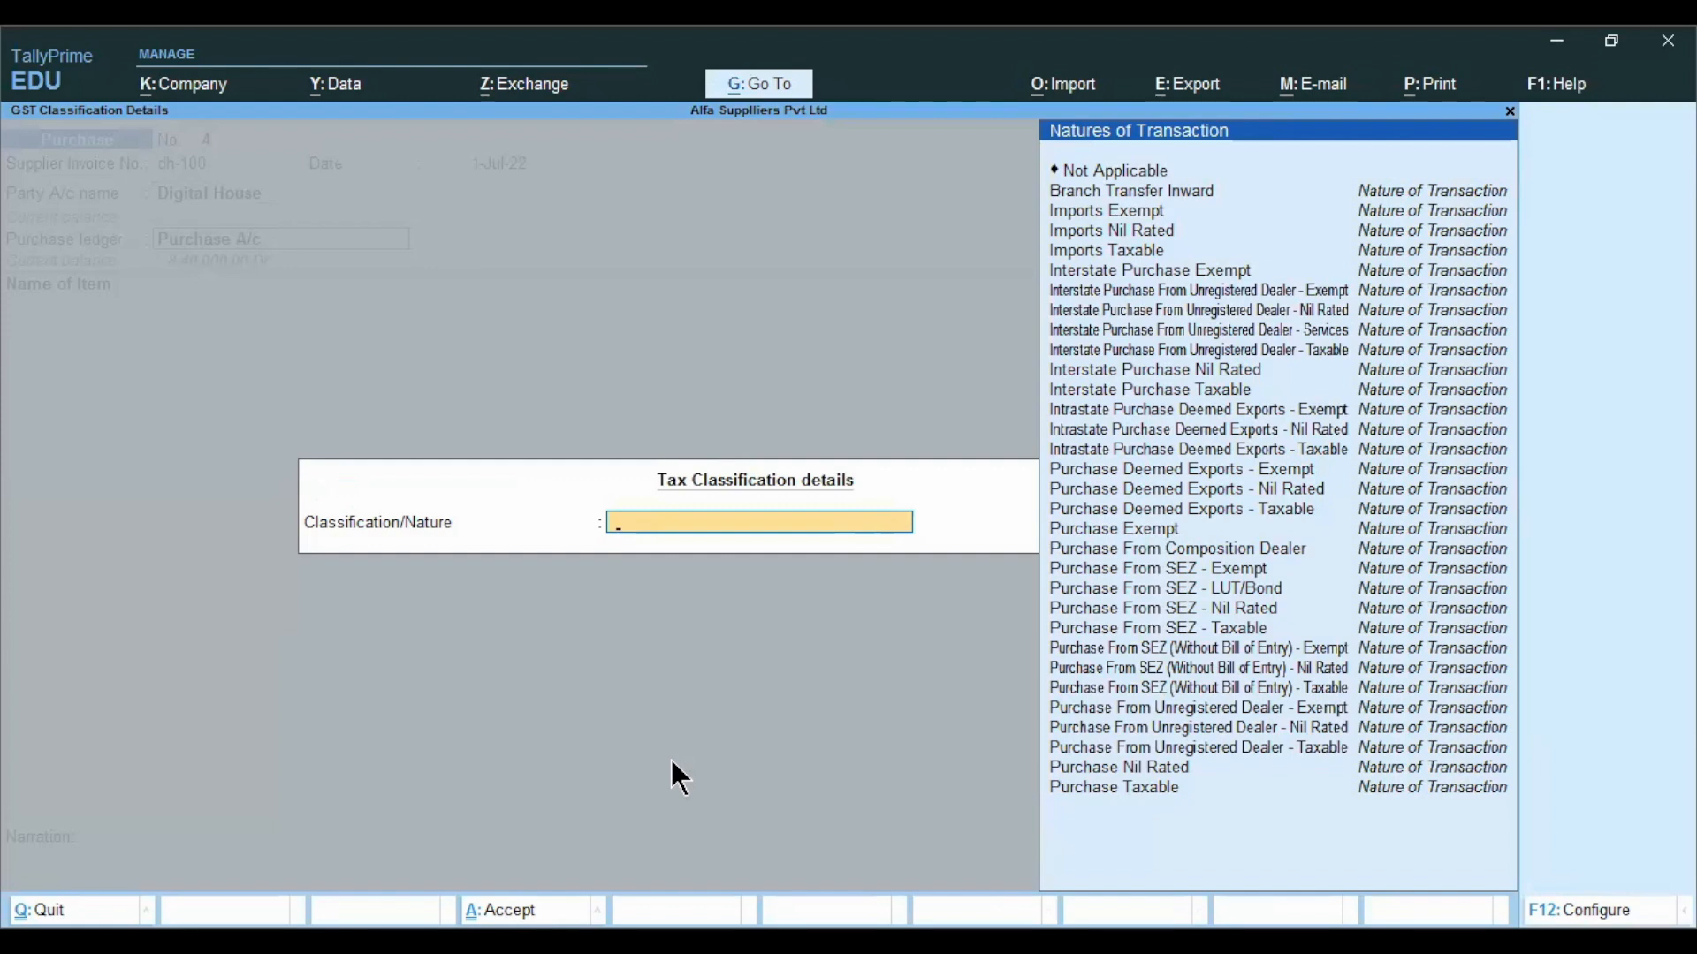
{"action": "key", "text": "Up"}
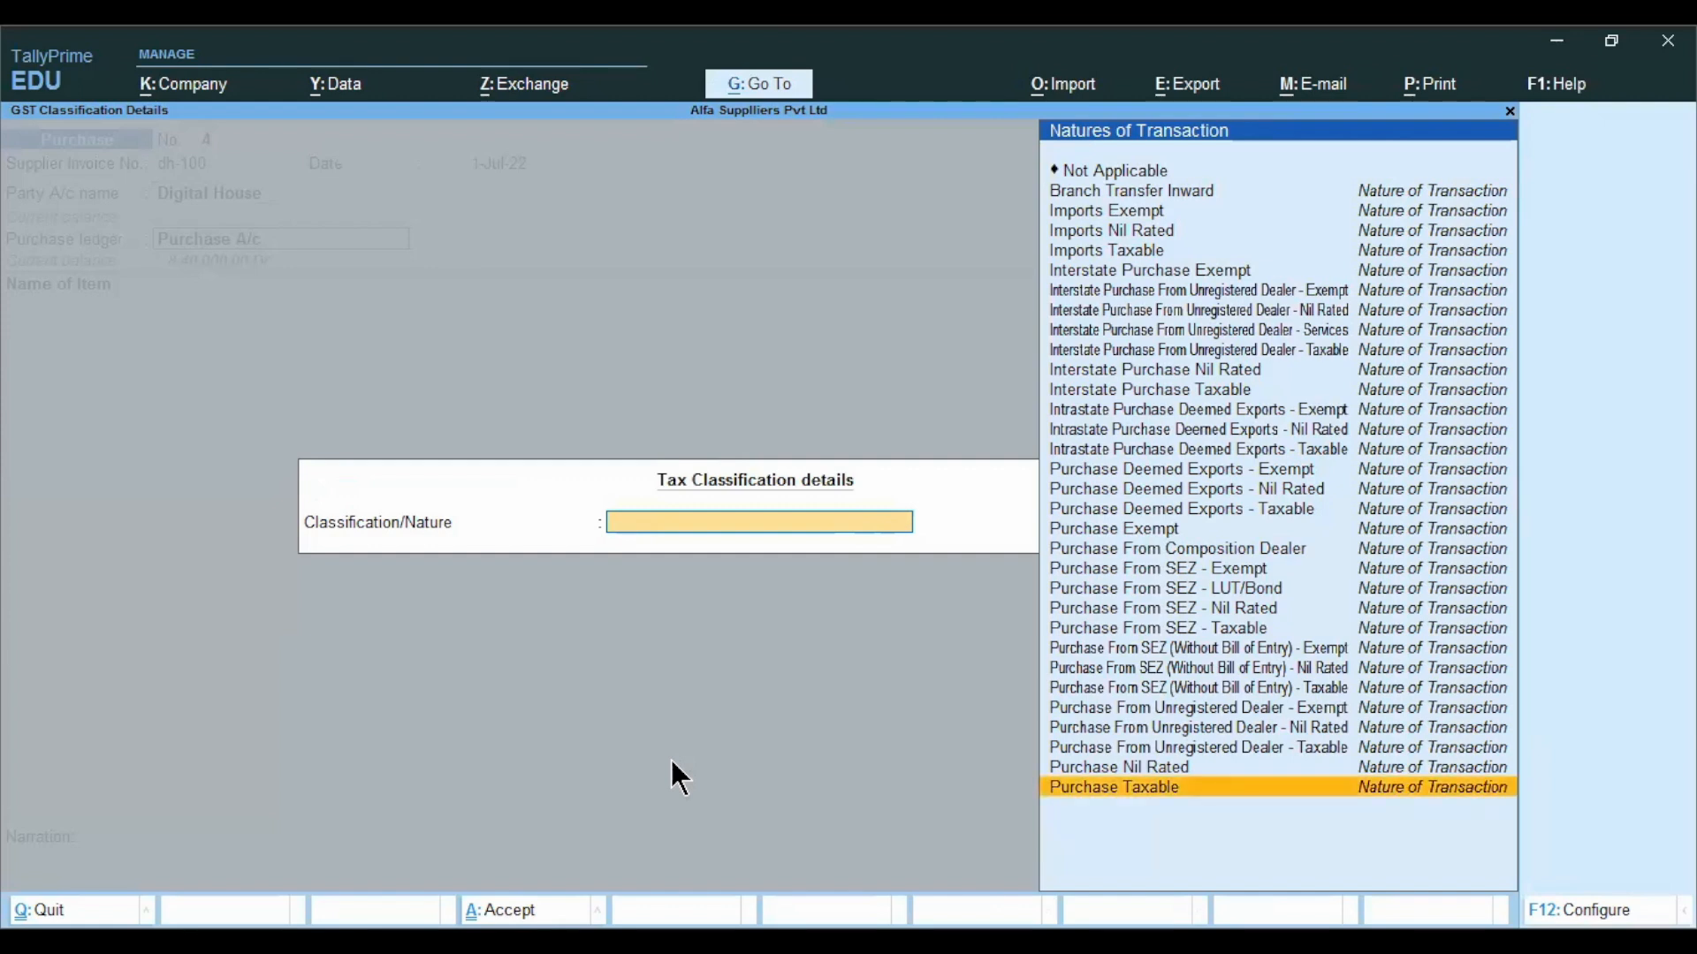
{"action": "key", "text": "Return"}
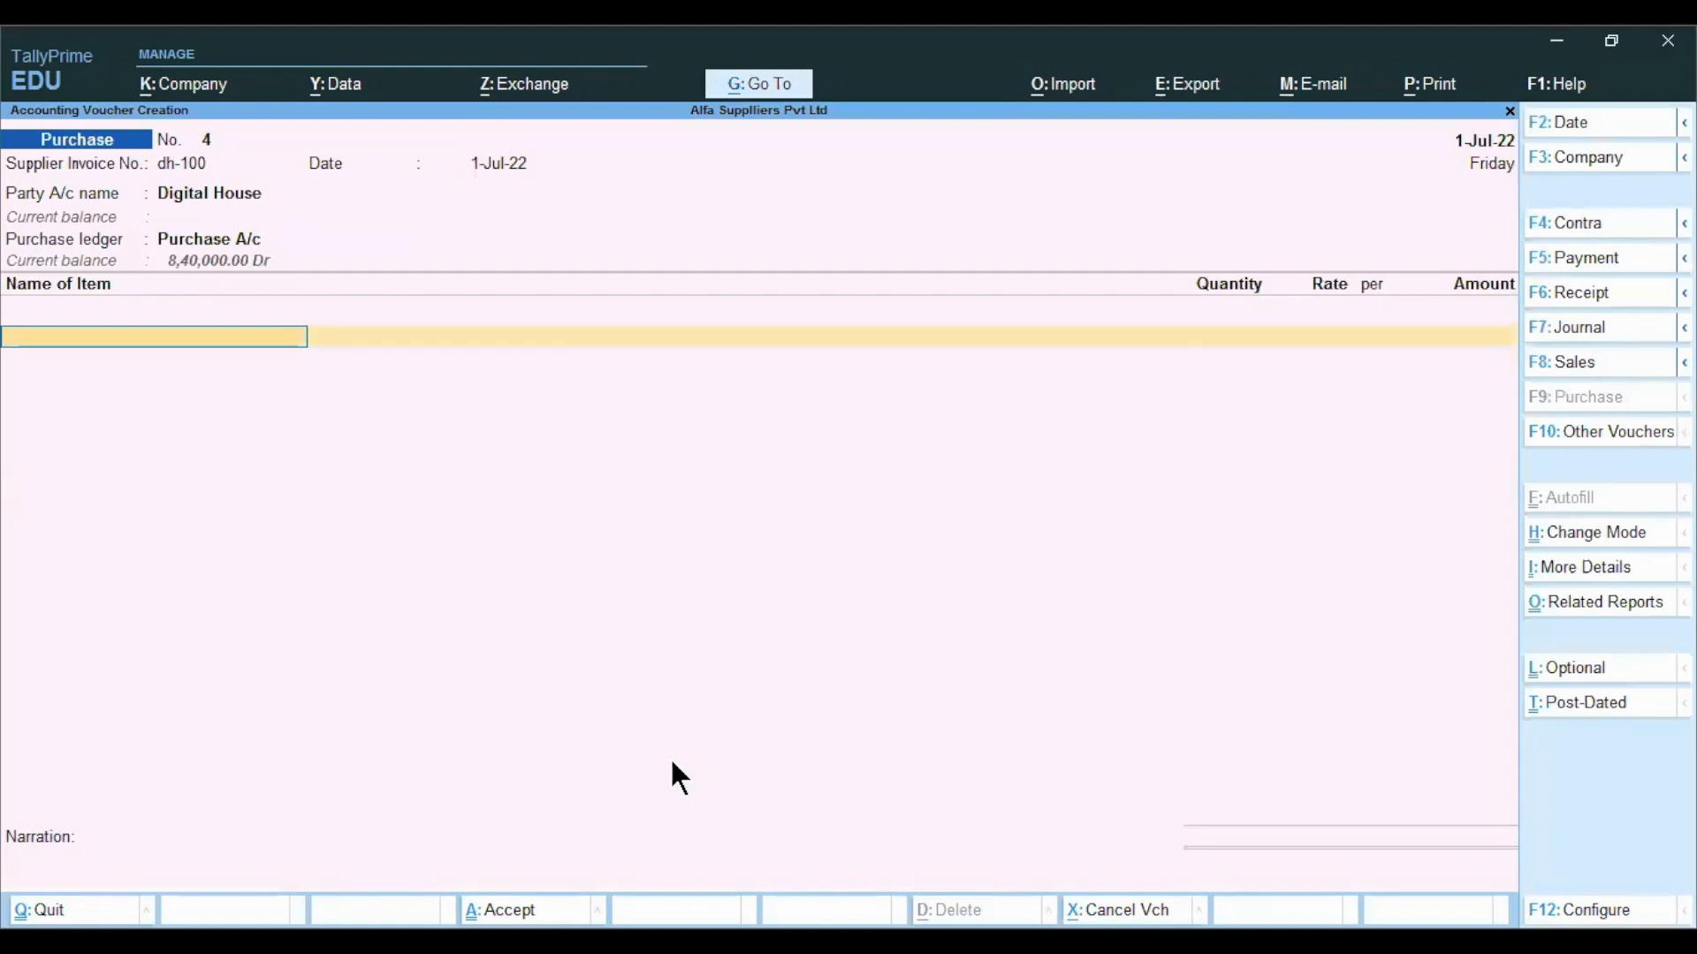
Add the item HP Pavilion, allocating 10 Nos at 40,000.00 each to the MG Road godown.
{"action": "key", "text": "alt+Tab"}
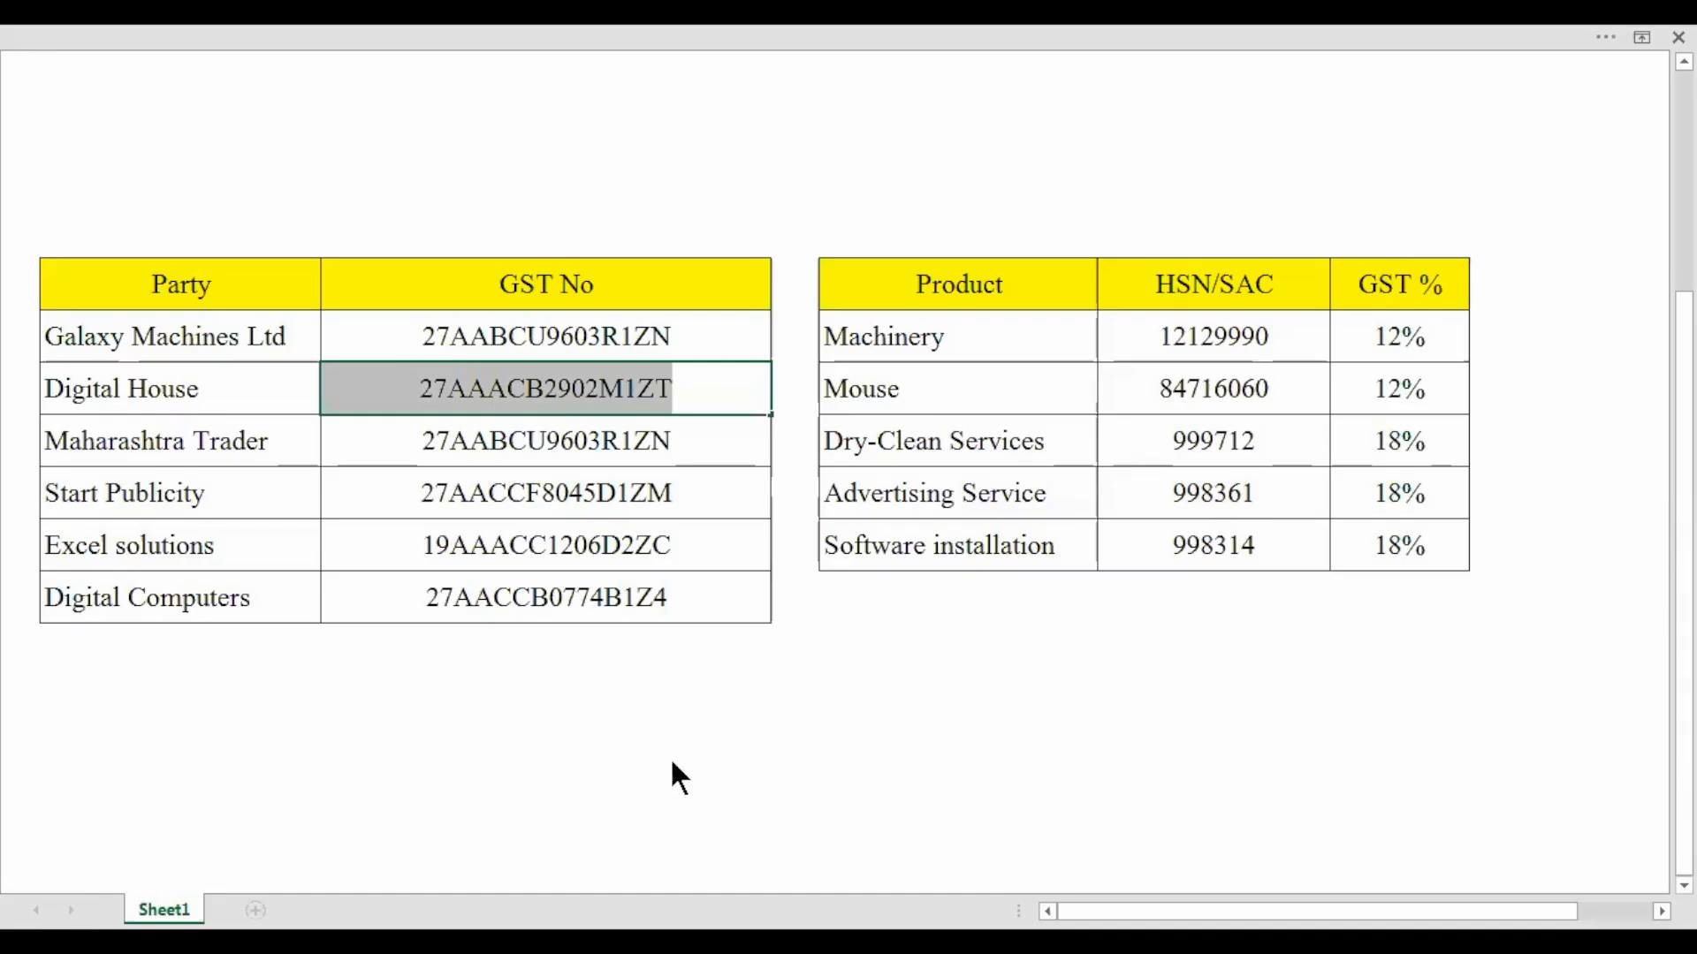
{"action": "left_click", "coordinate": [659, 942]}
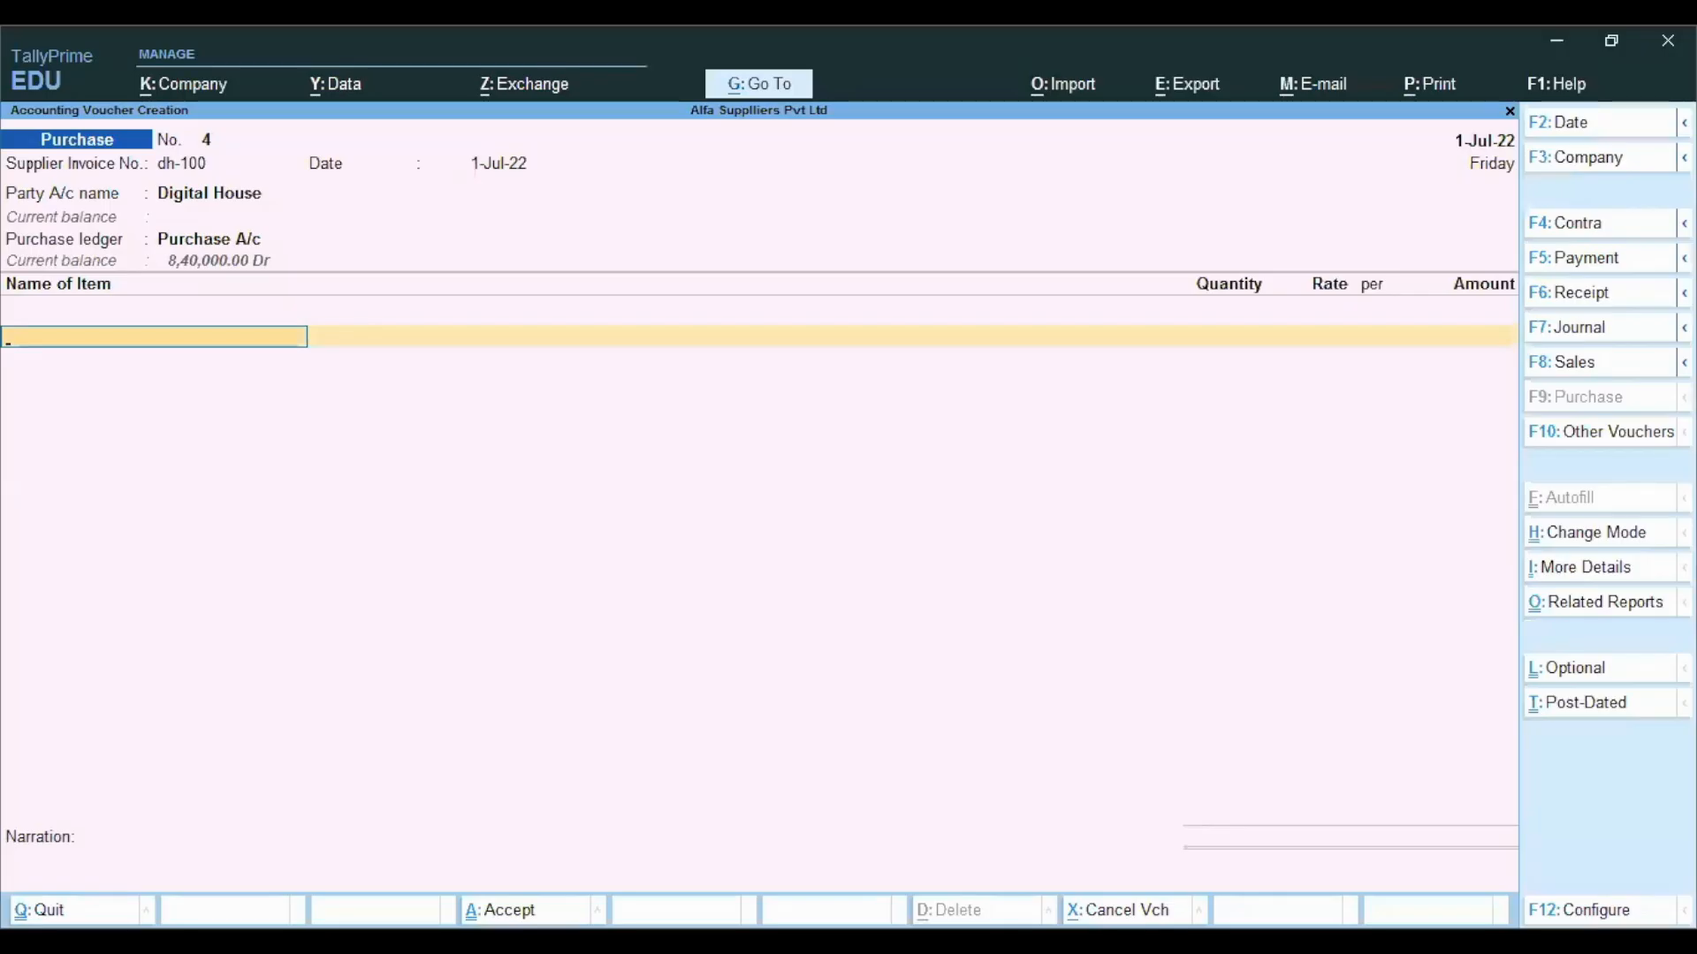
{"action": "type", "text": "hp"}
{"action": "key", "text": "Return"}
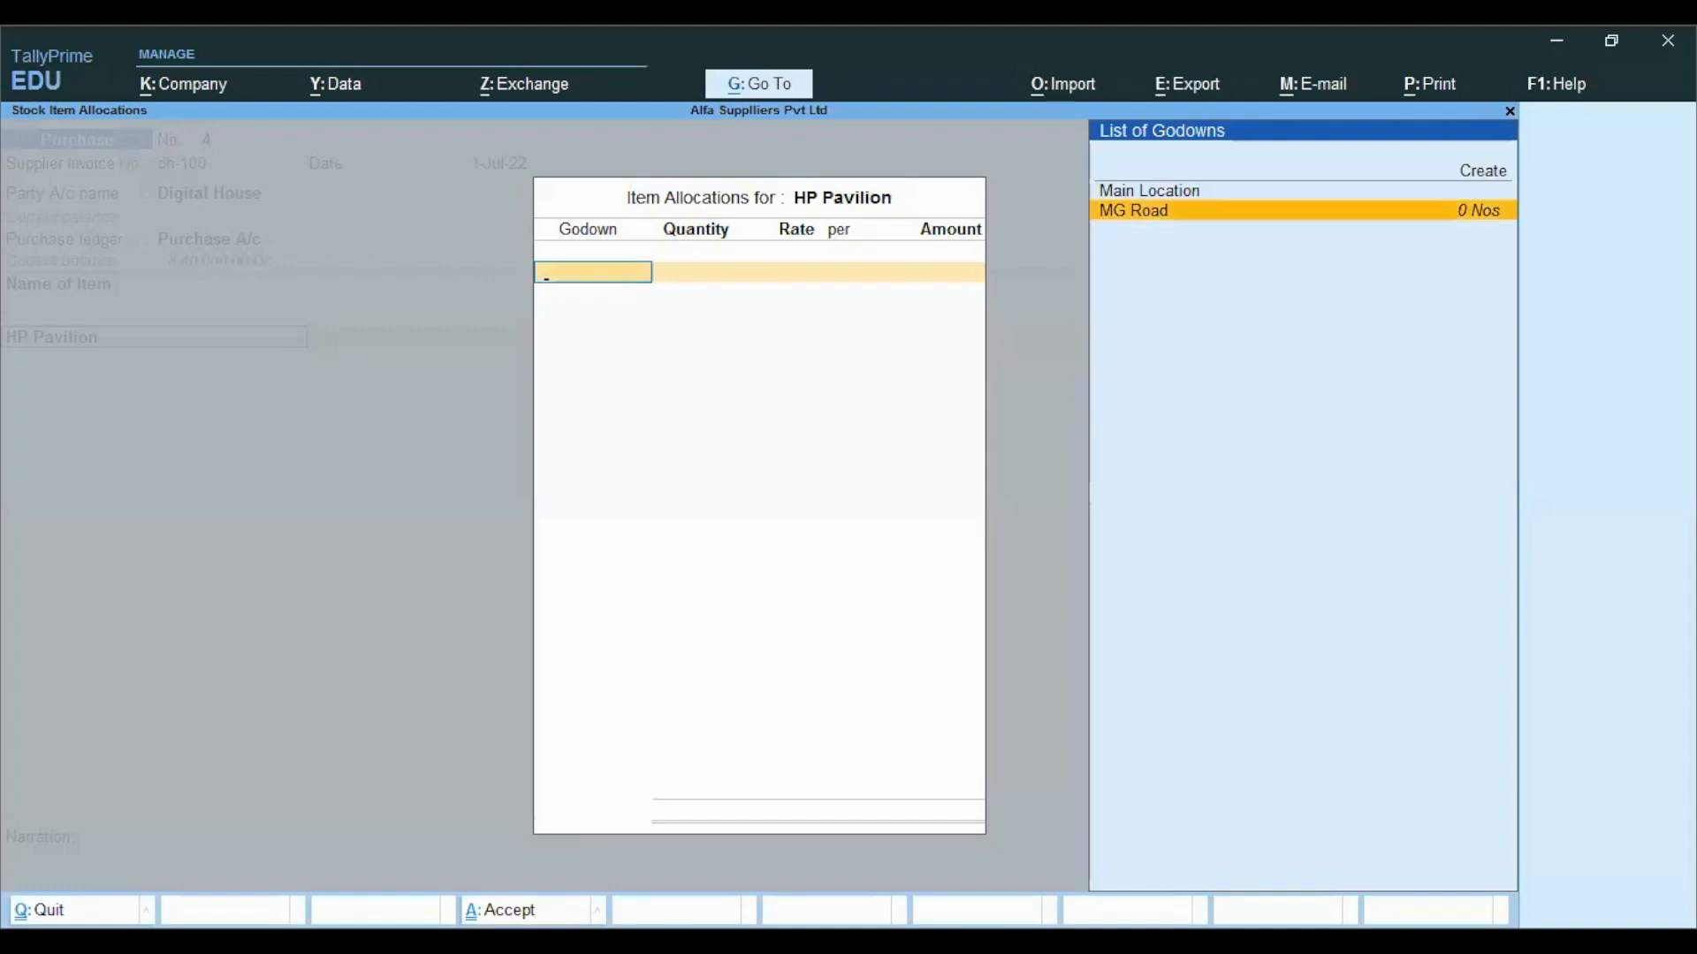
{"action": "key", "text": "Return"}
{"action": "type", "text": "10"}
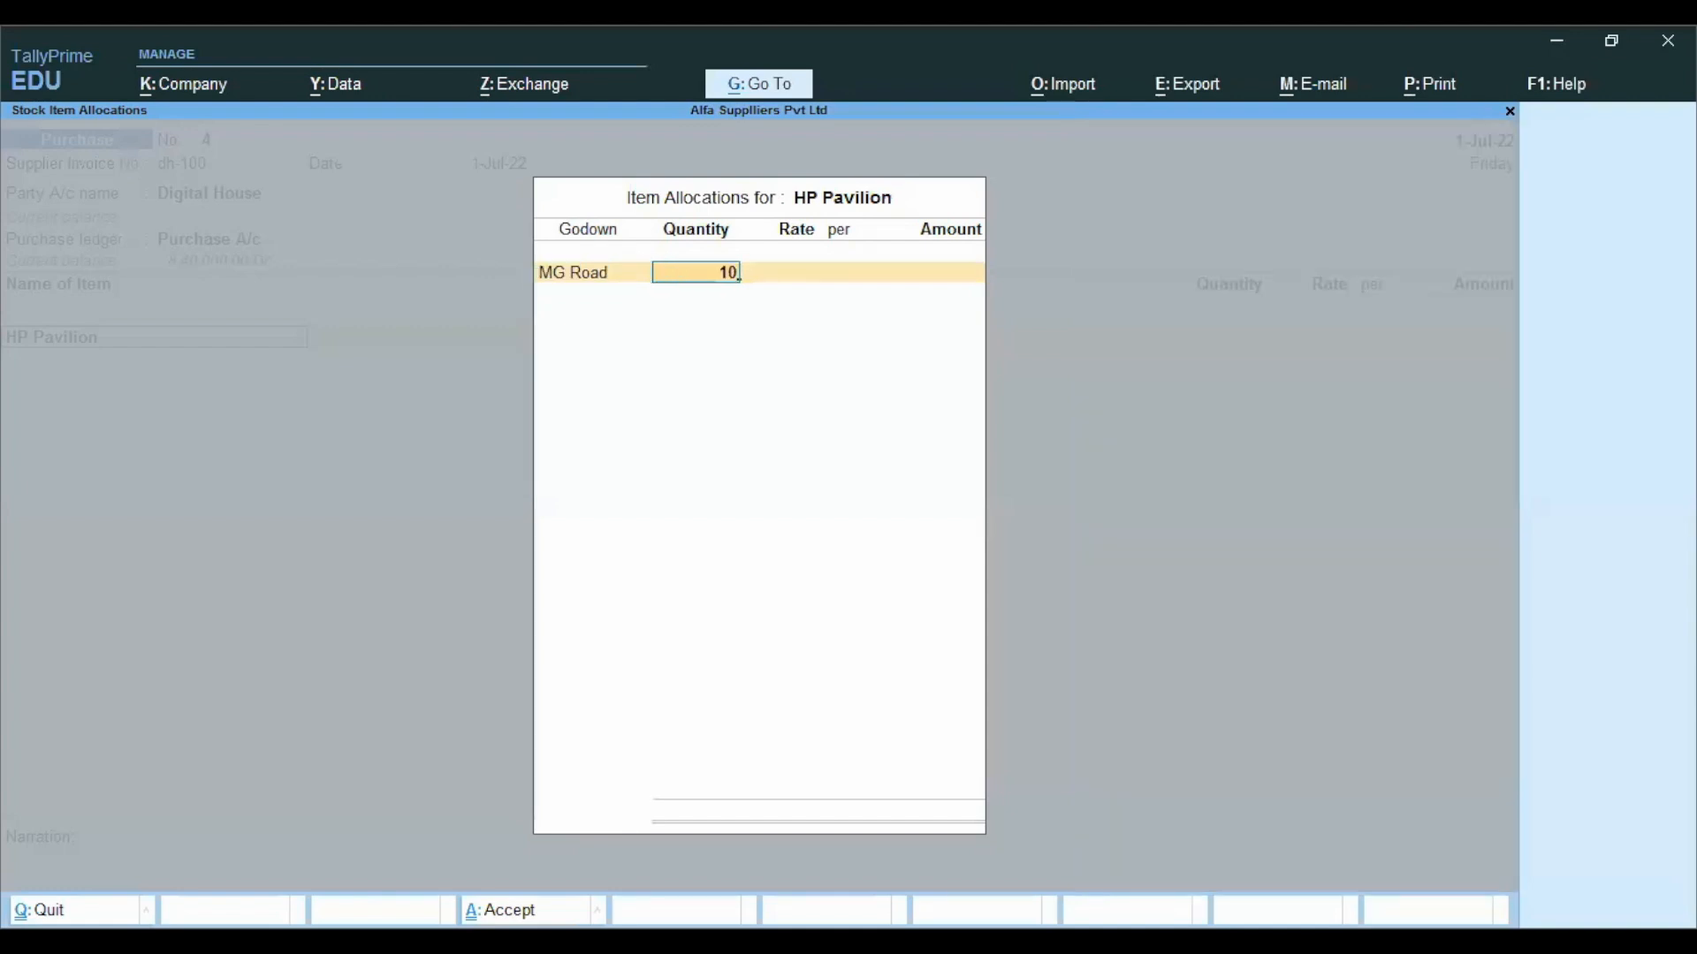
{"action": "key", "text": "Return"}
{"action": "key", "text": "Return"}
{"action": "key", "text": "Return"}
{"action": "key", "text": "Return"}
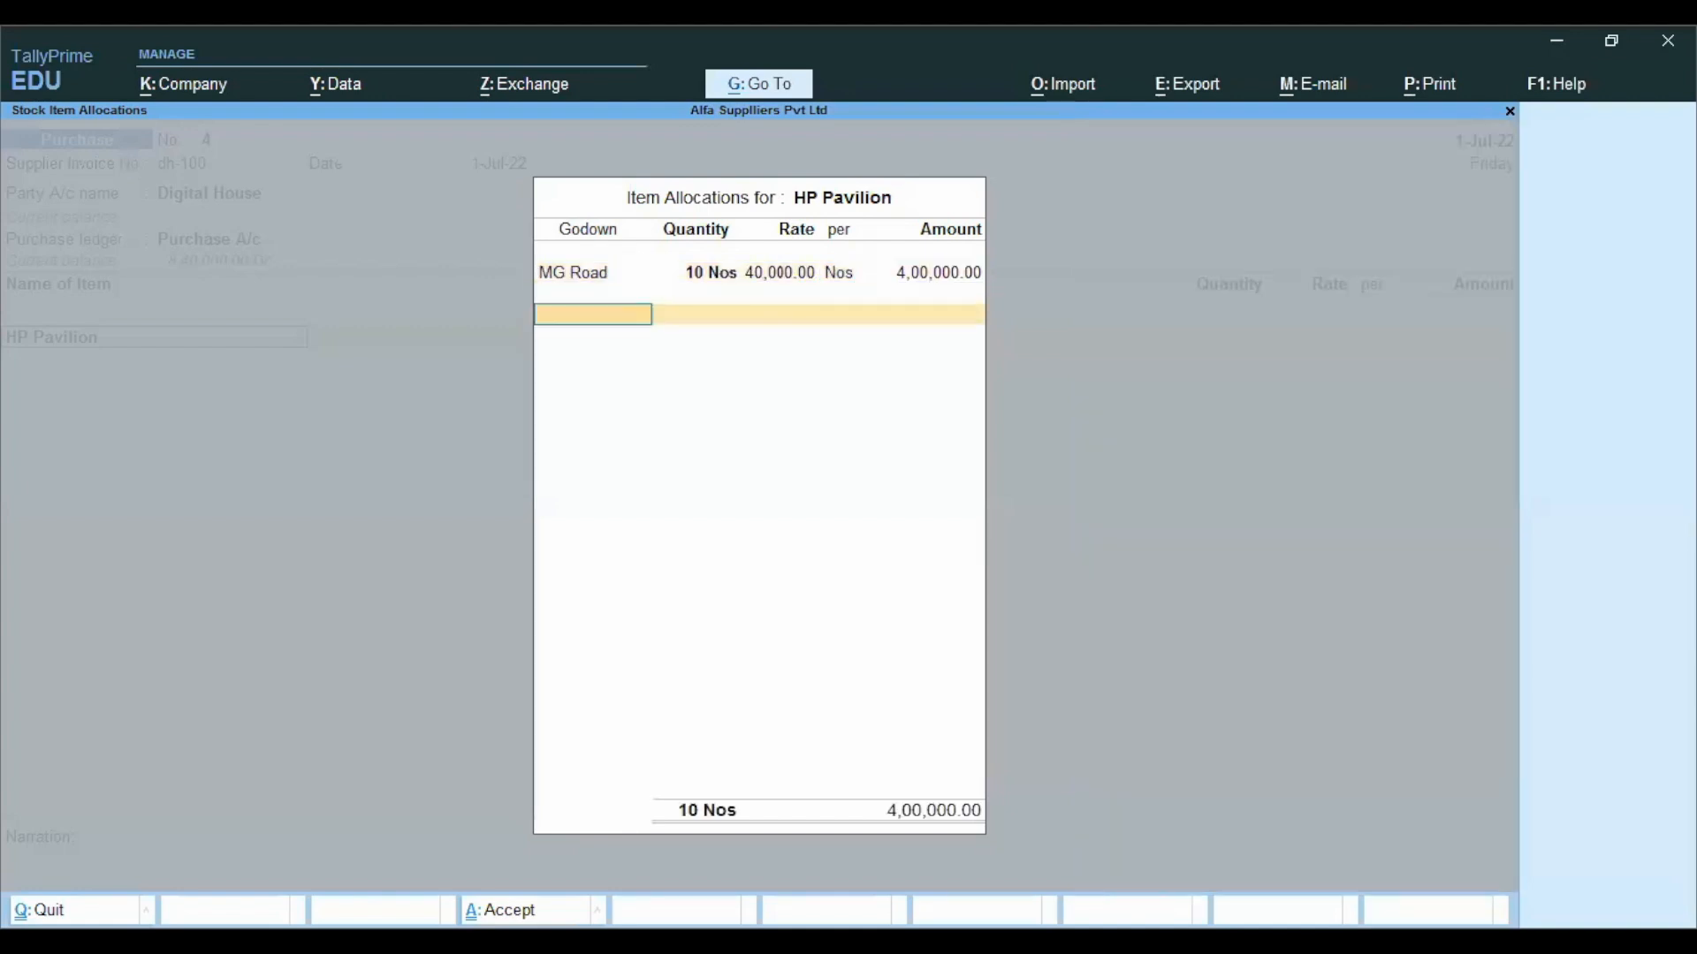
{"action": "key", "text": "Return"}
{"action": "key", "text": "Return"}
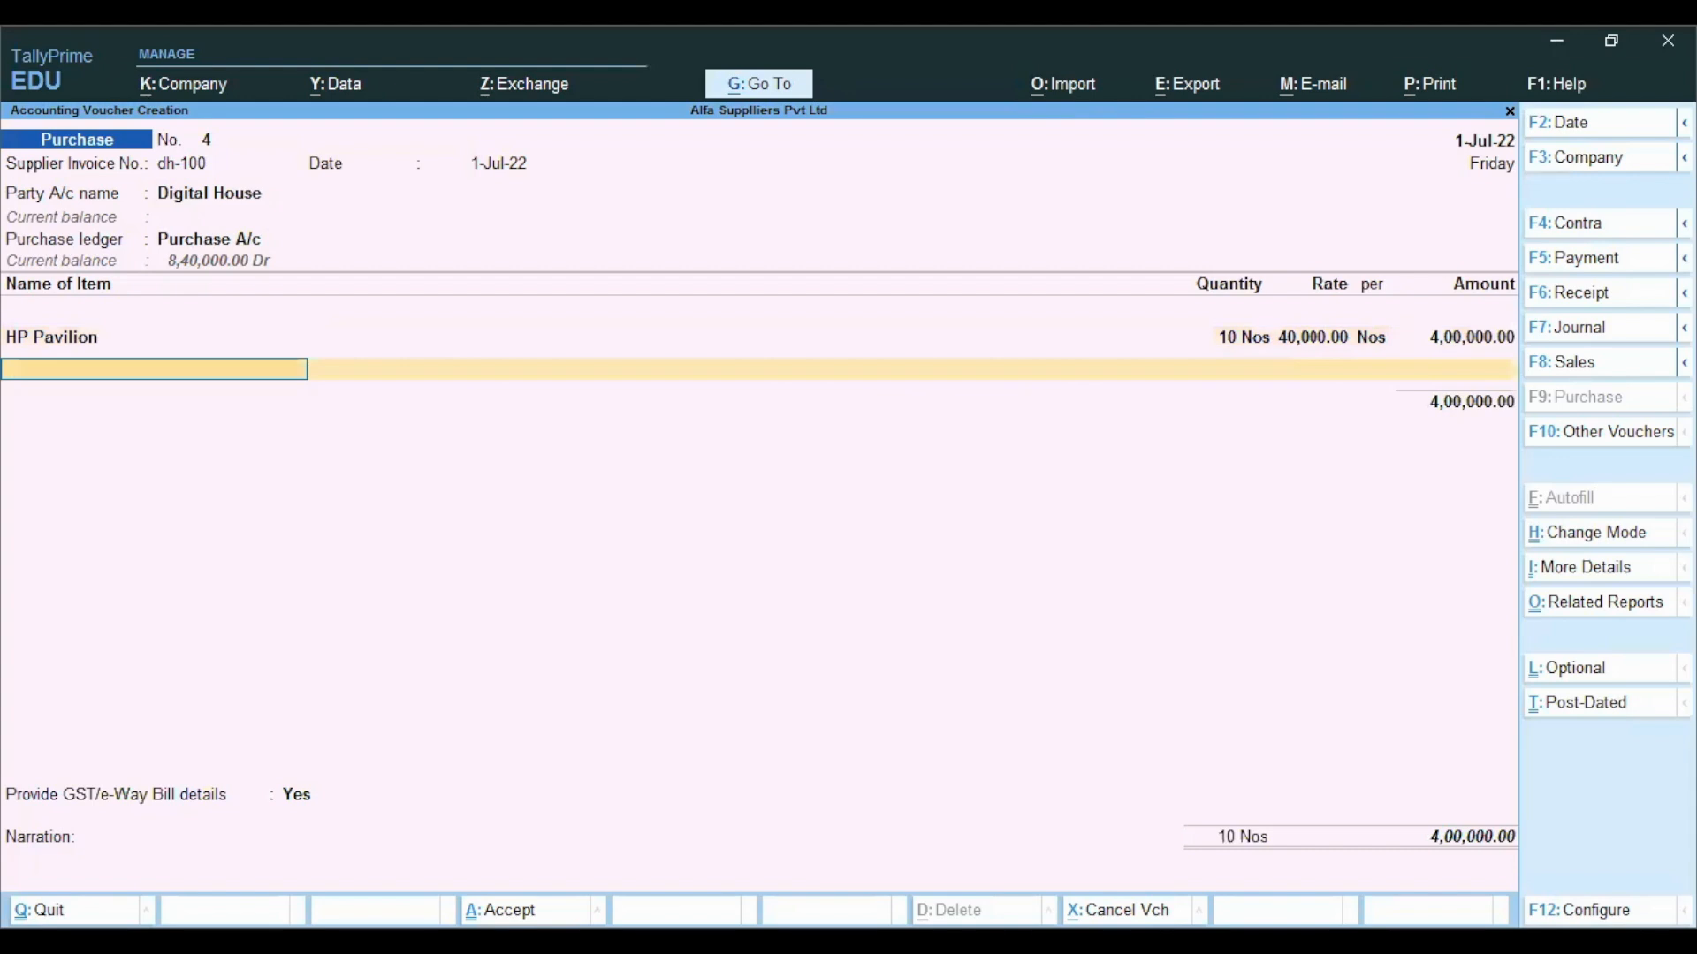
Check the invoice example on the slide, and start a new stock item named Mouse from the voucher's next item line.
{"action": "key", "text": "ctrl"}
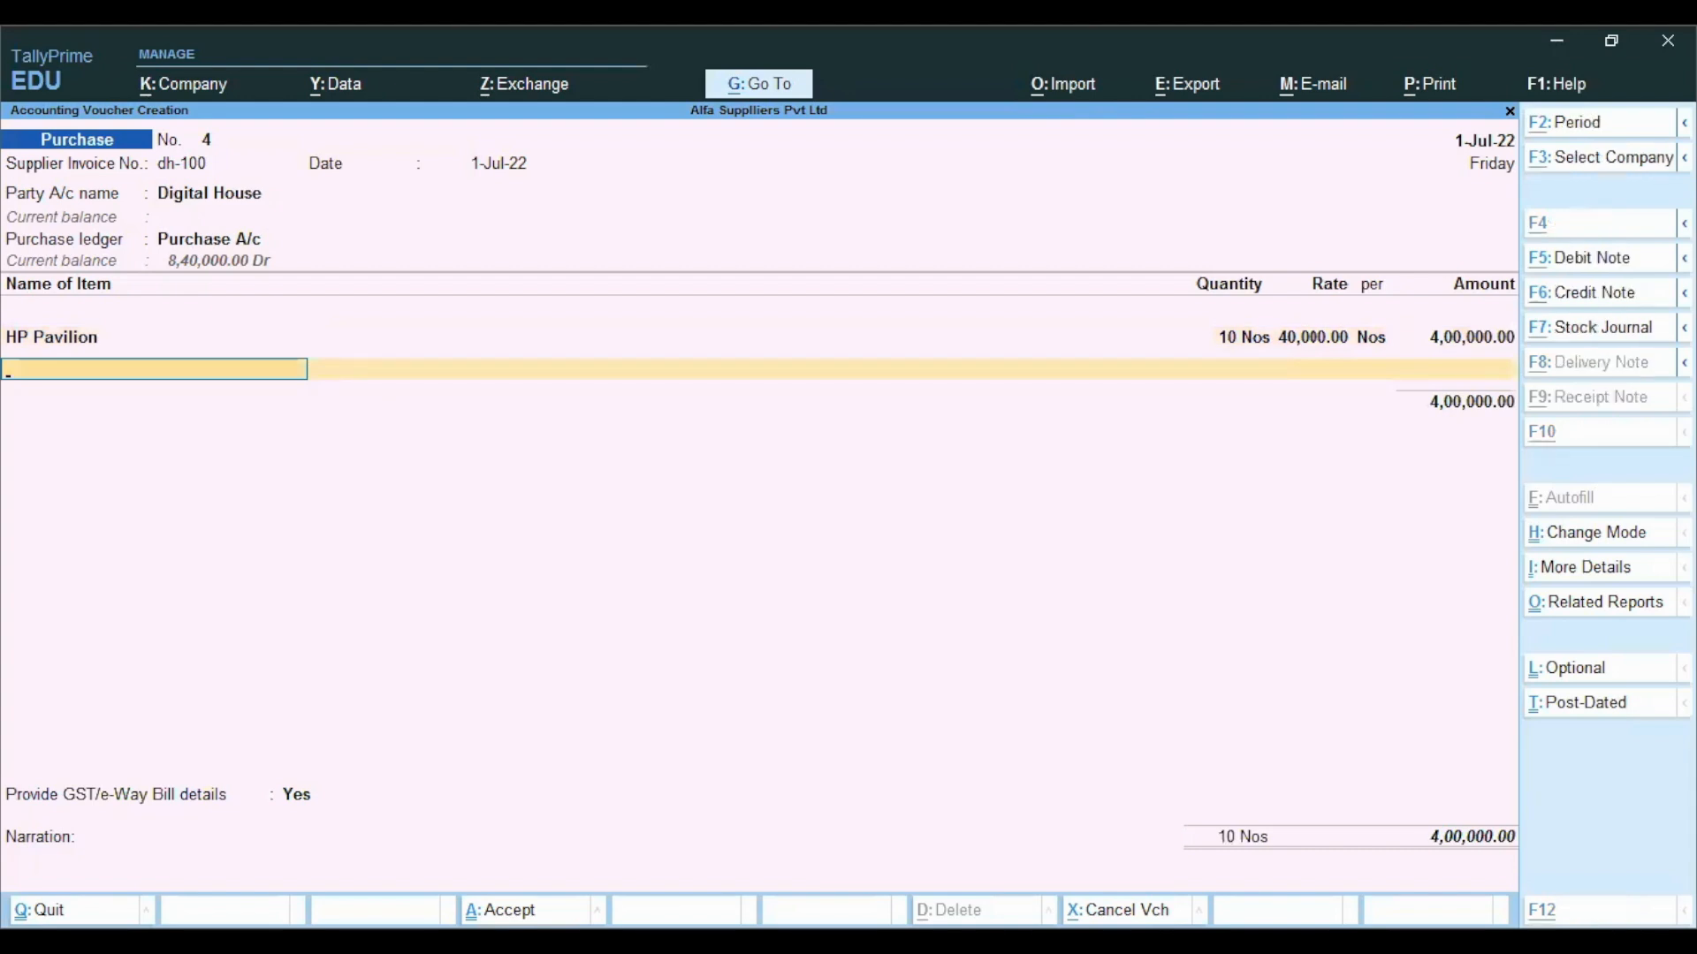
{"action": "key", "text": "alt+Tab"}
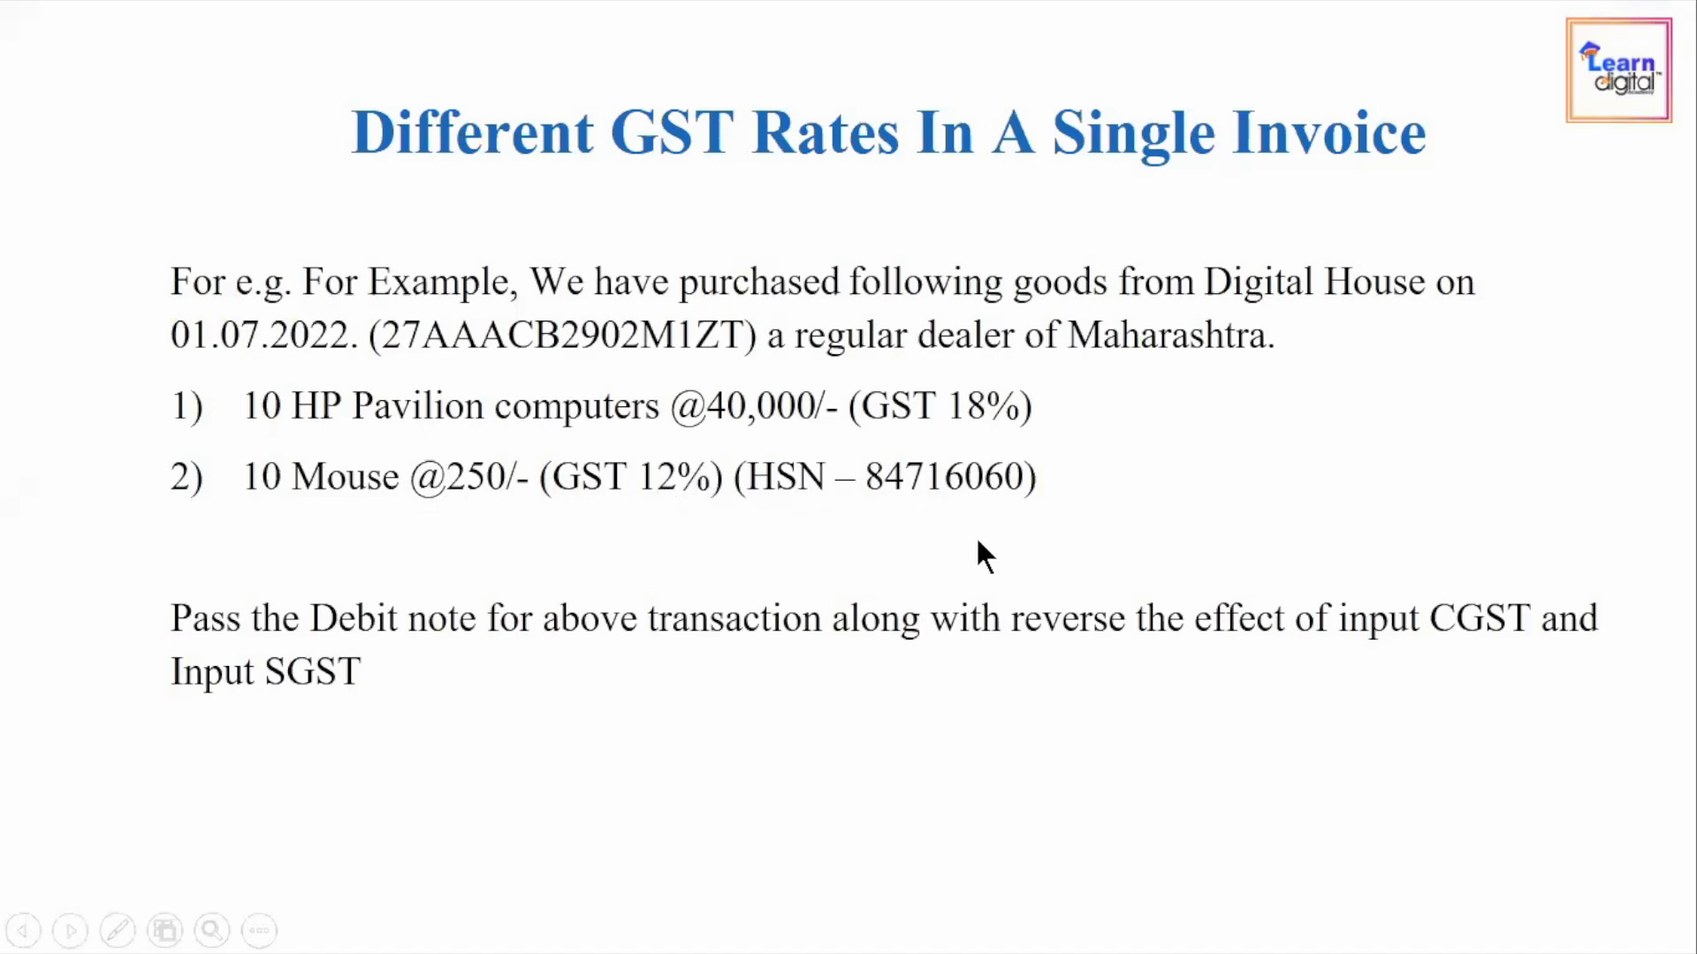
{"action": "key", "text": "alt+Tab"}
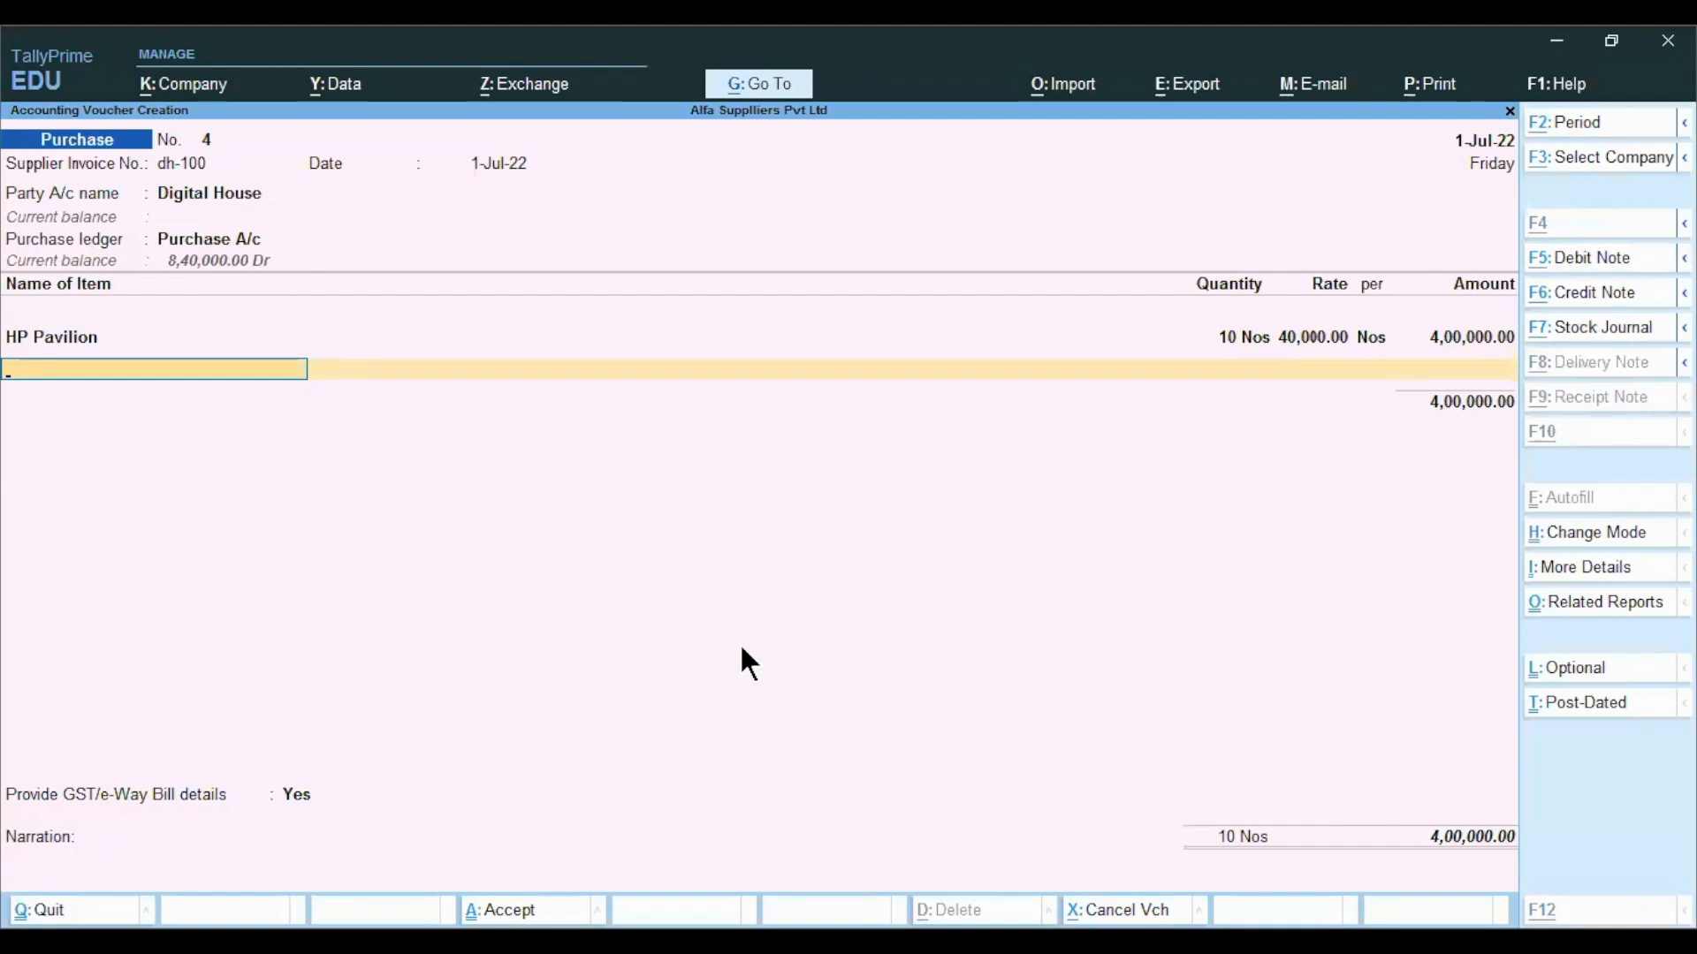
{"action": "key", "text": "alt+c"}
{"action": "type", "text": "Mou"}
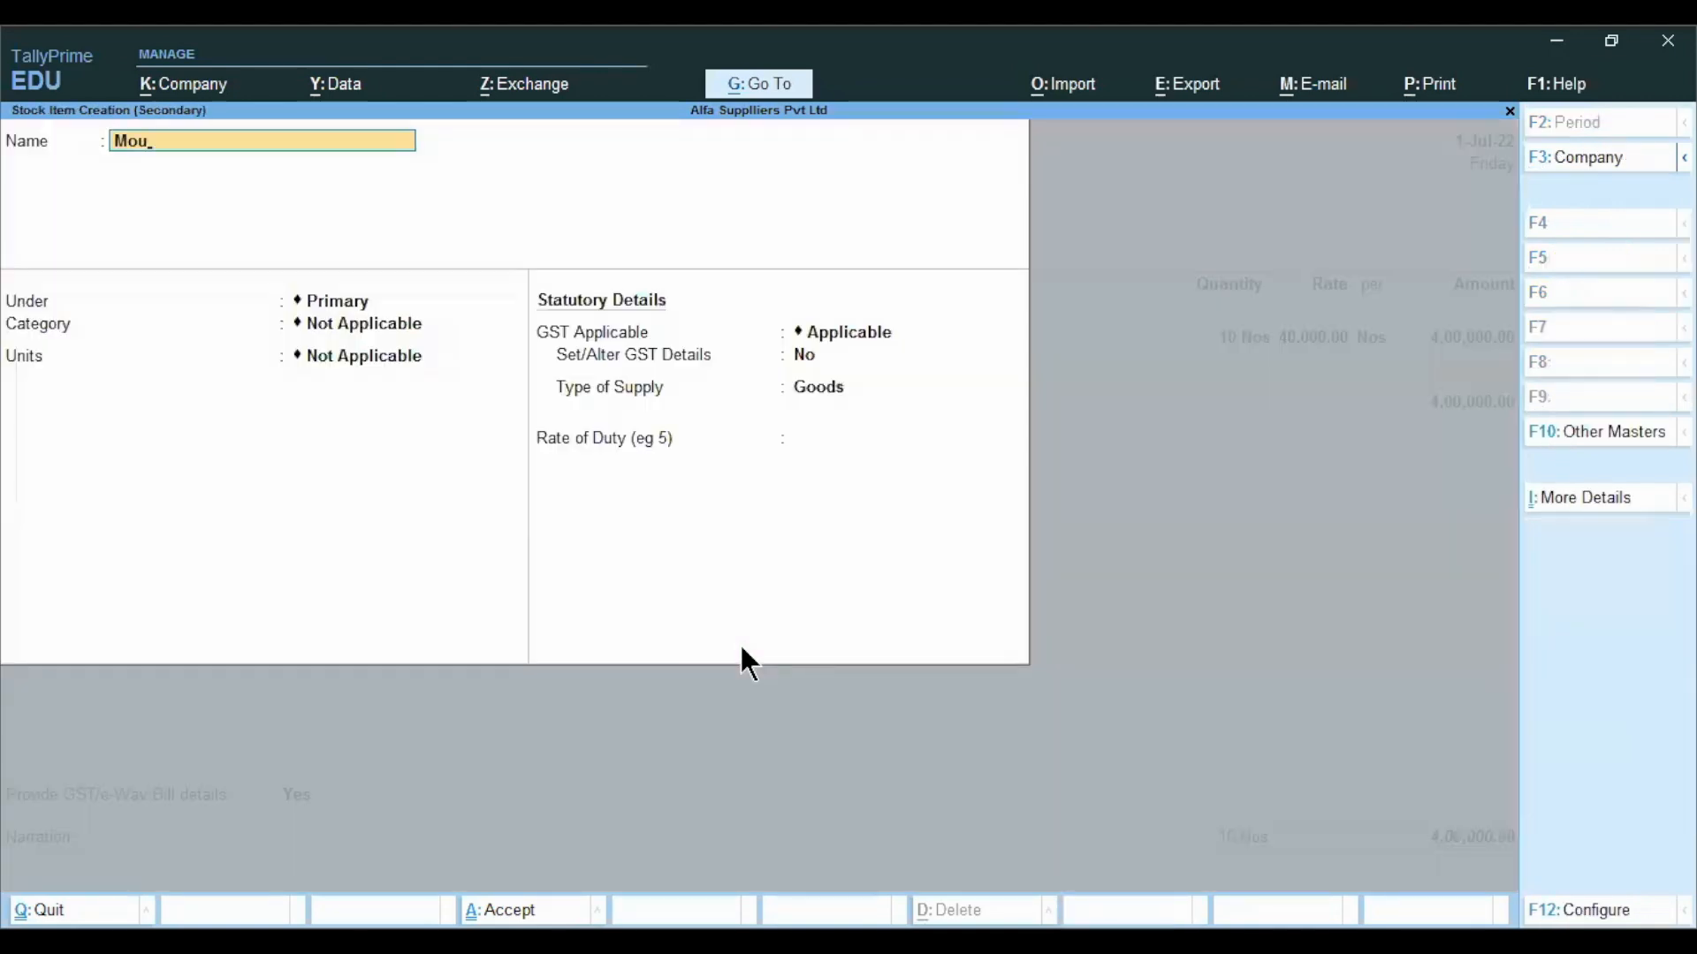
{"action": "type", "text": "se"}
{"action": "key", "text": "Return"}
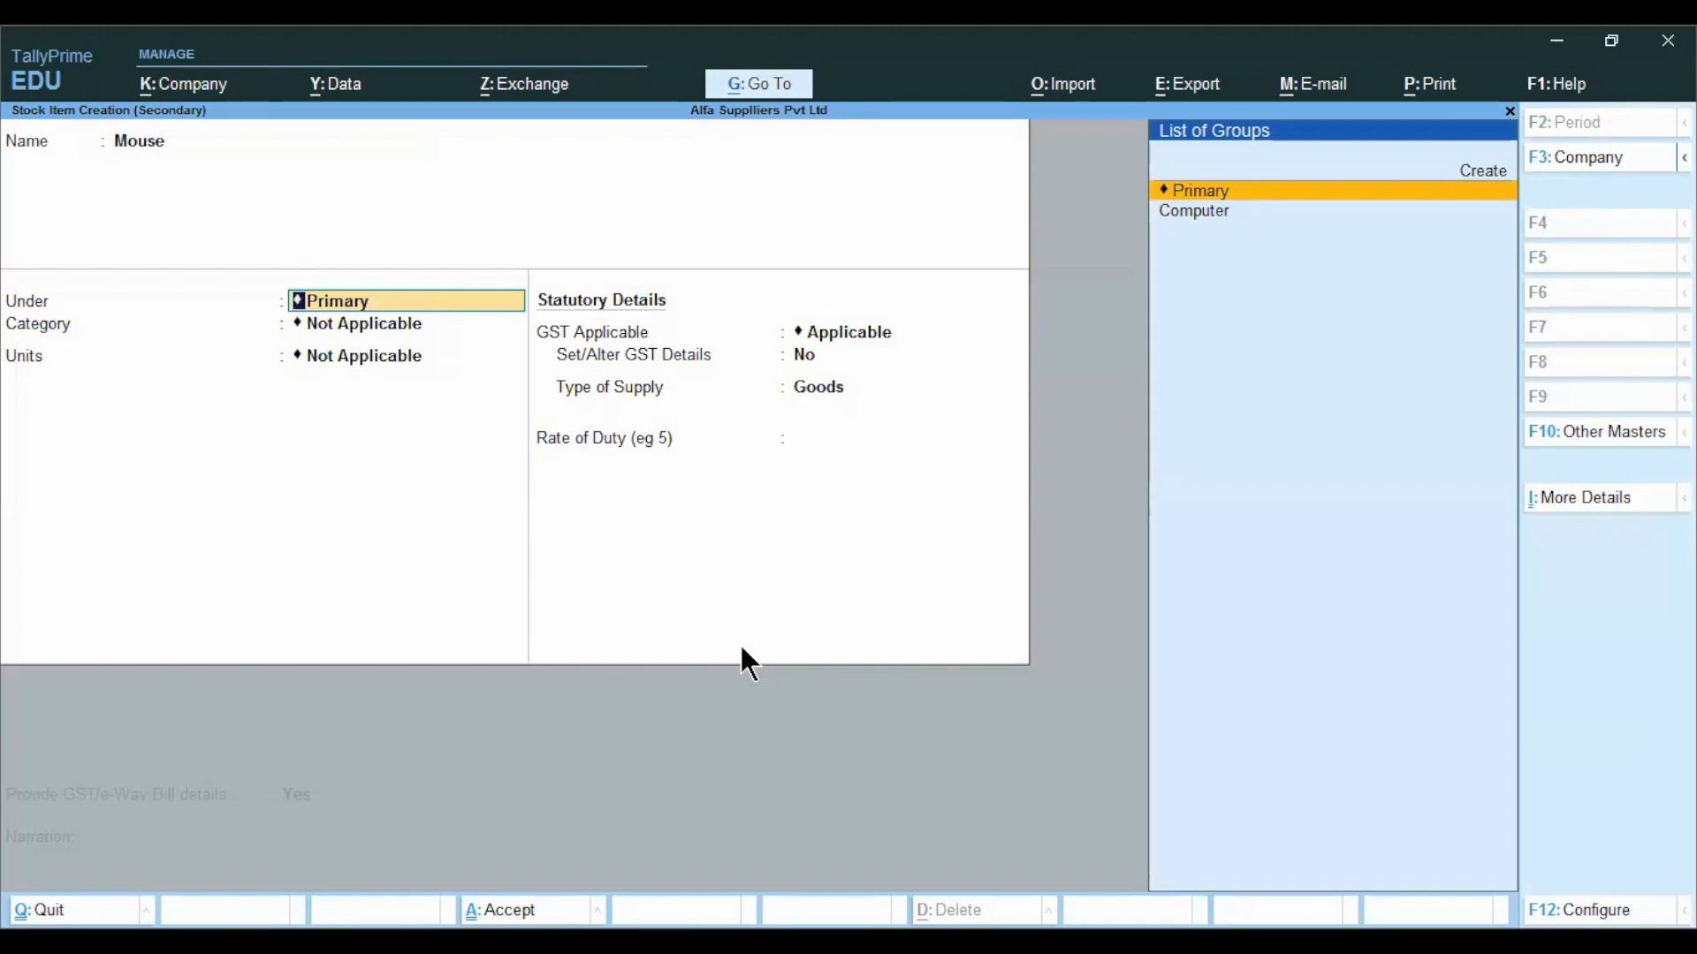
Create the stock group Computer Accessories under Primary with item quantities added, and assign it to the Mouse item.
{"action": "key", "text": "alt"}
{"action": "key", "text": "alt+c"}
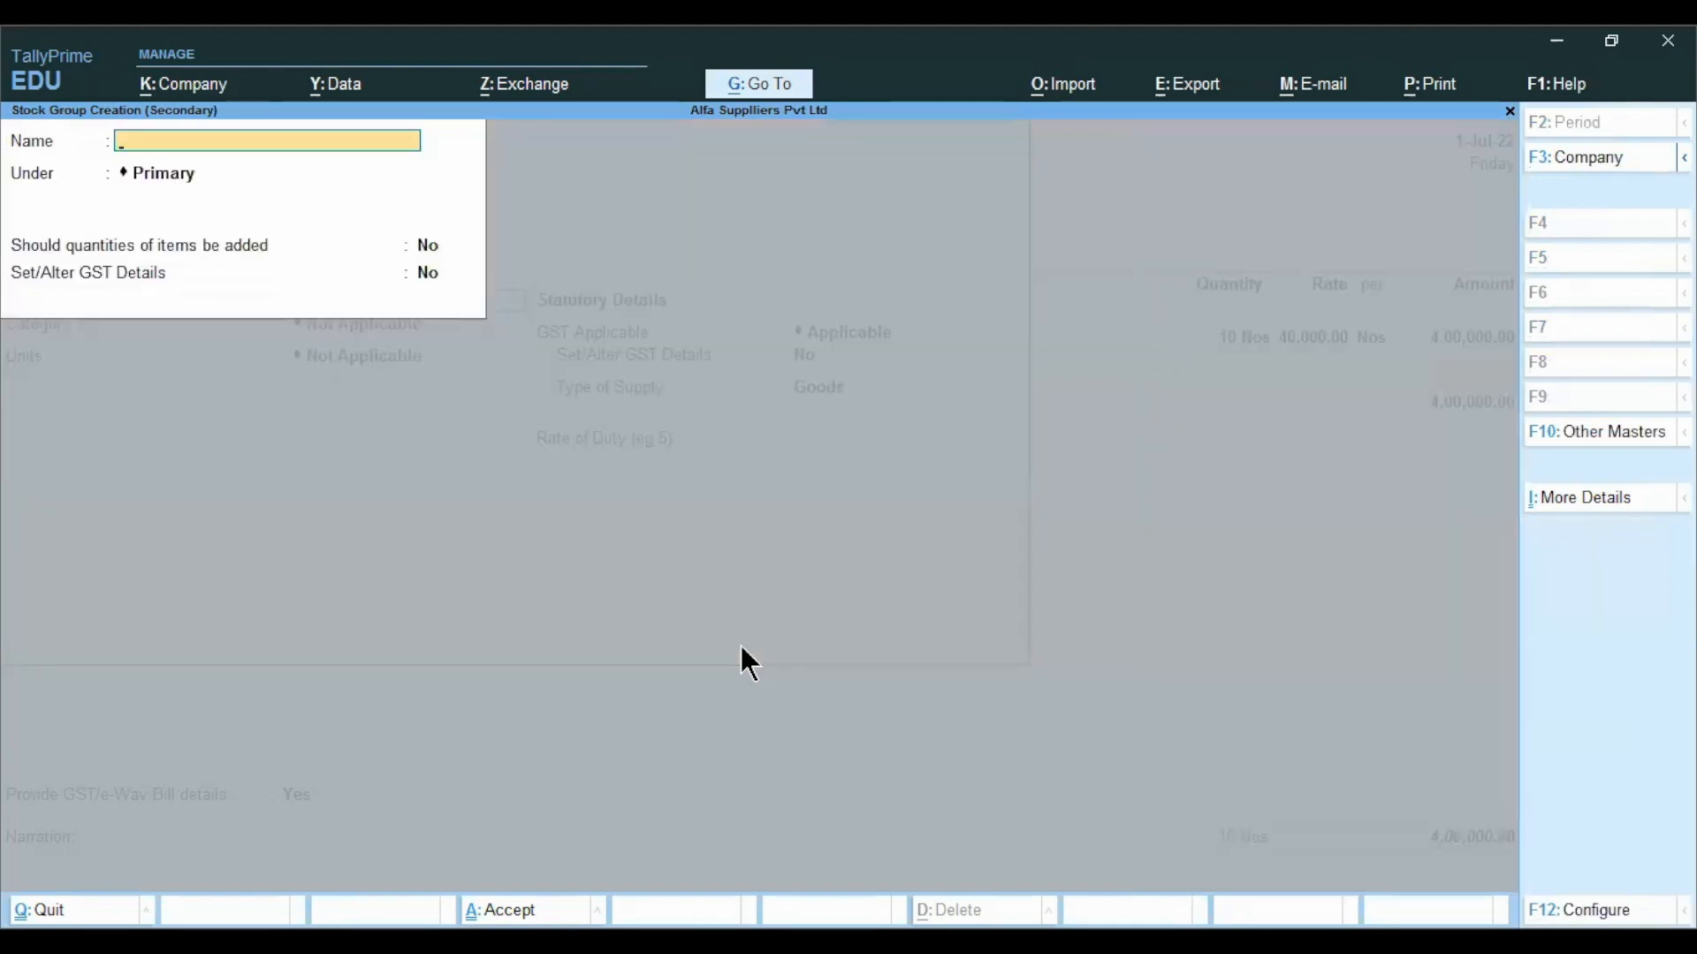
{"action": "type", "text": "Computer Accessories"}
{"action": "key", "text": "Return"}
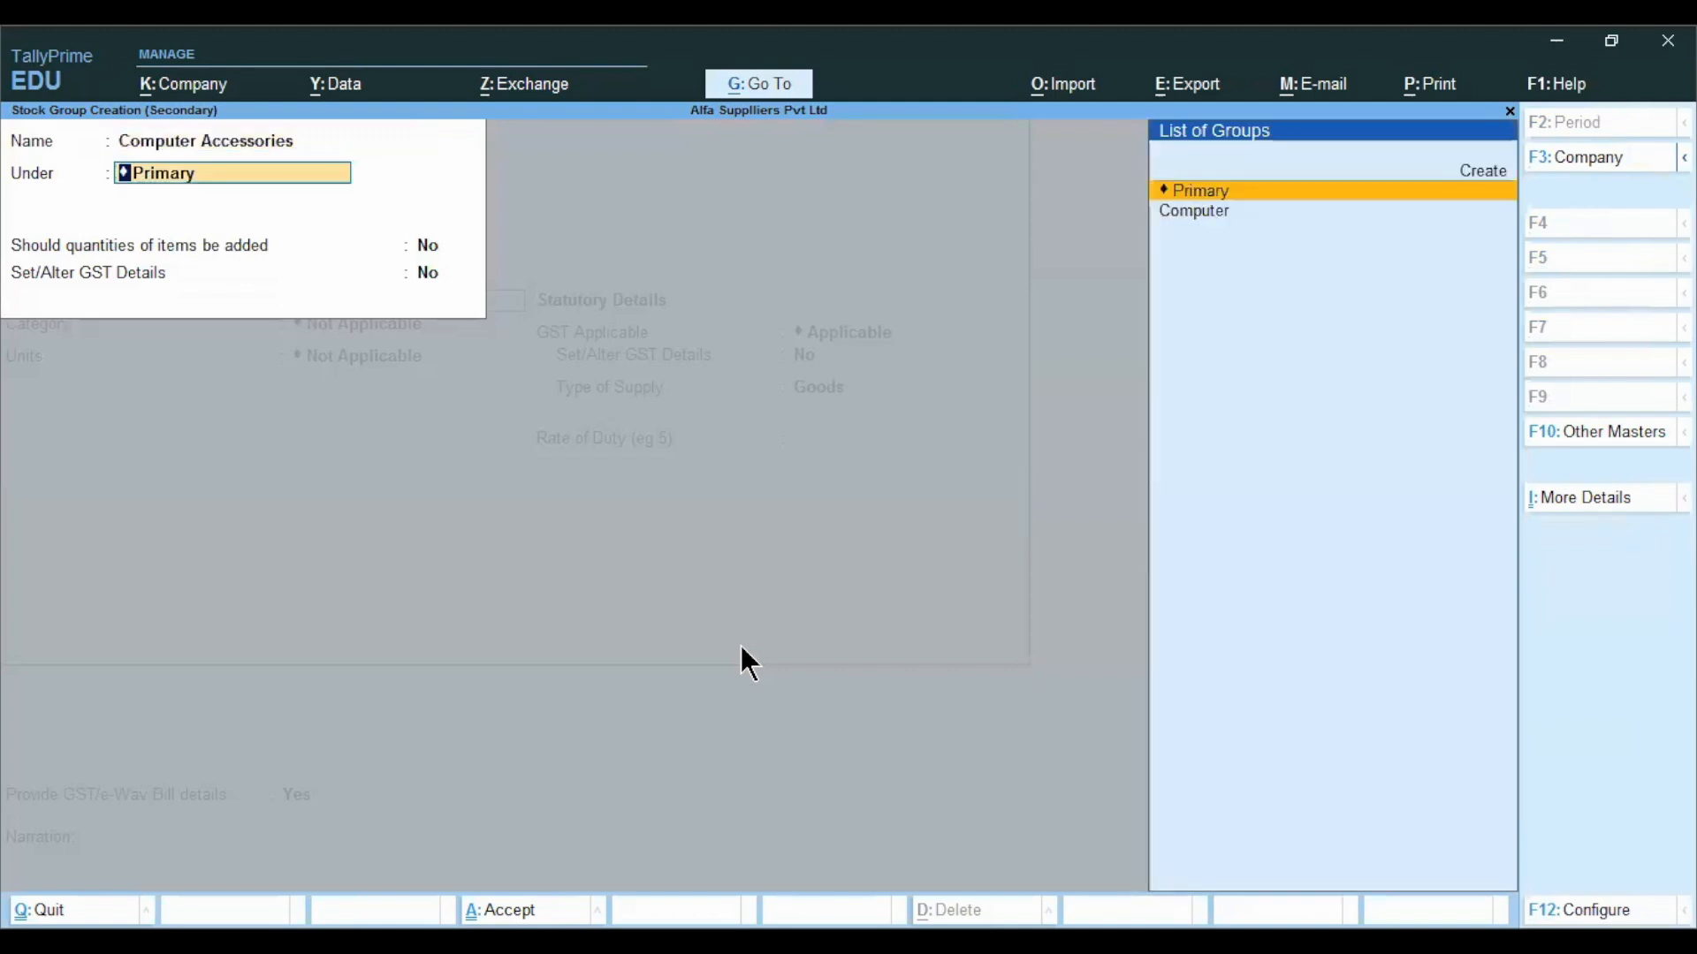
{"action": "key", "text": "Return"}
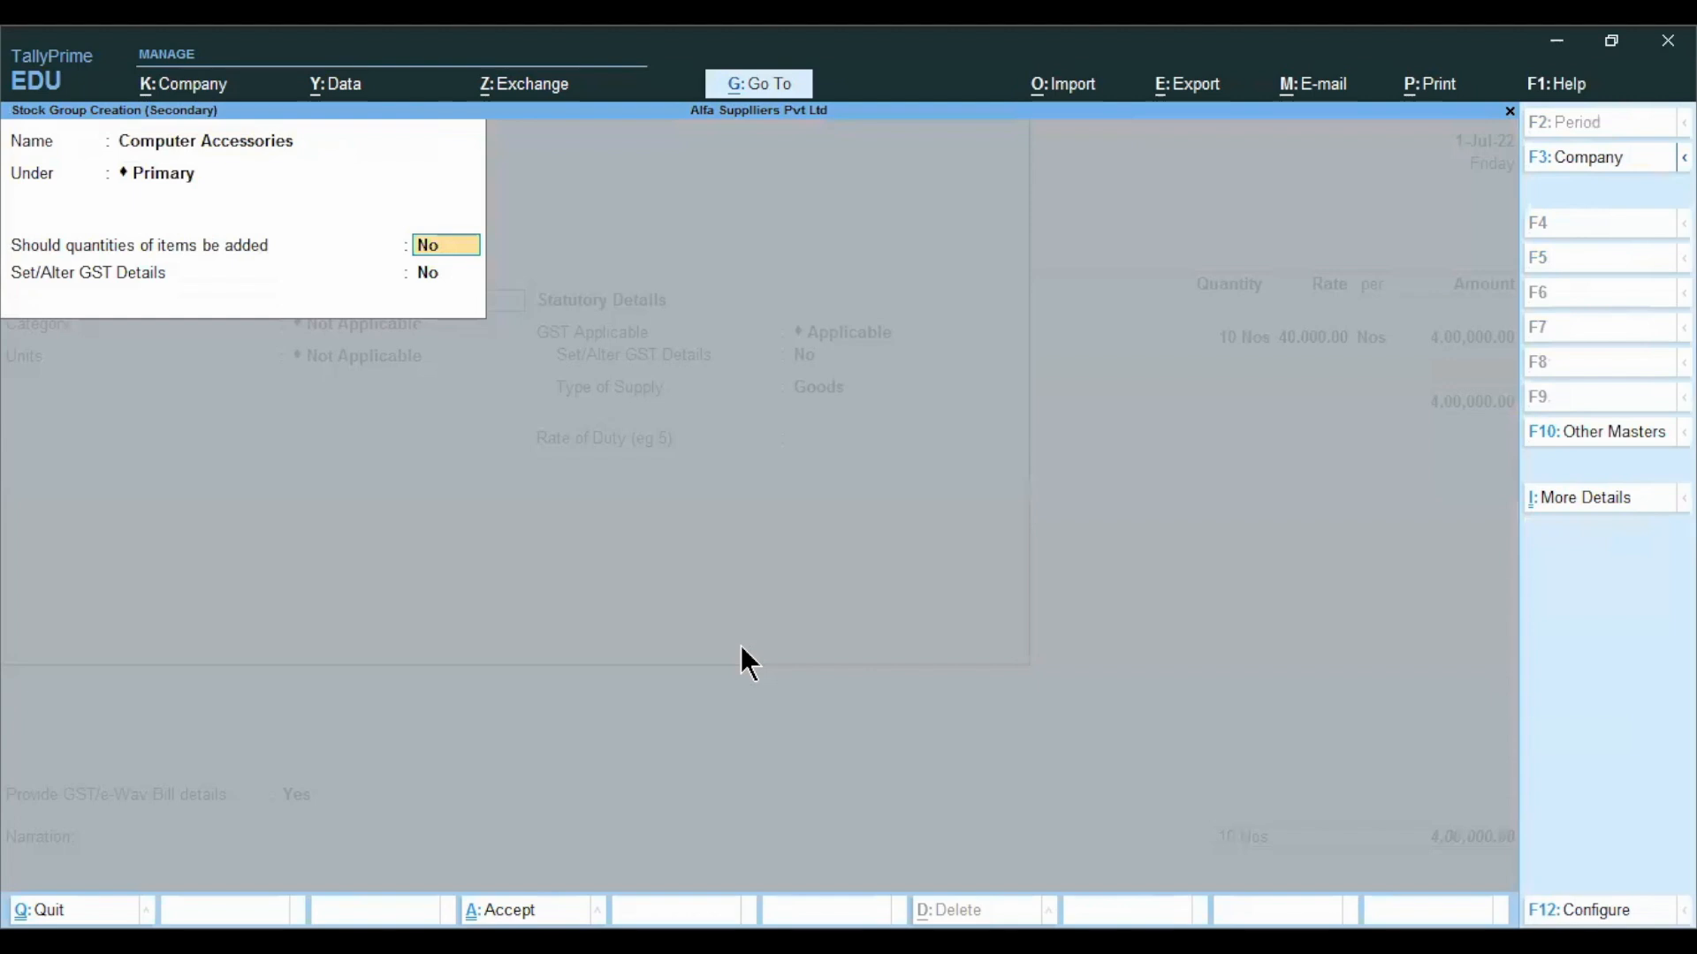
{"action": "key", "text": "y"}
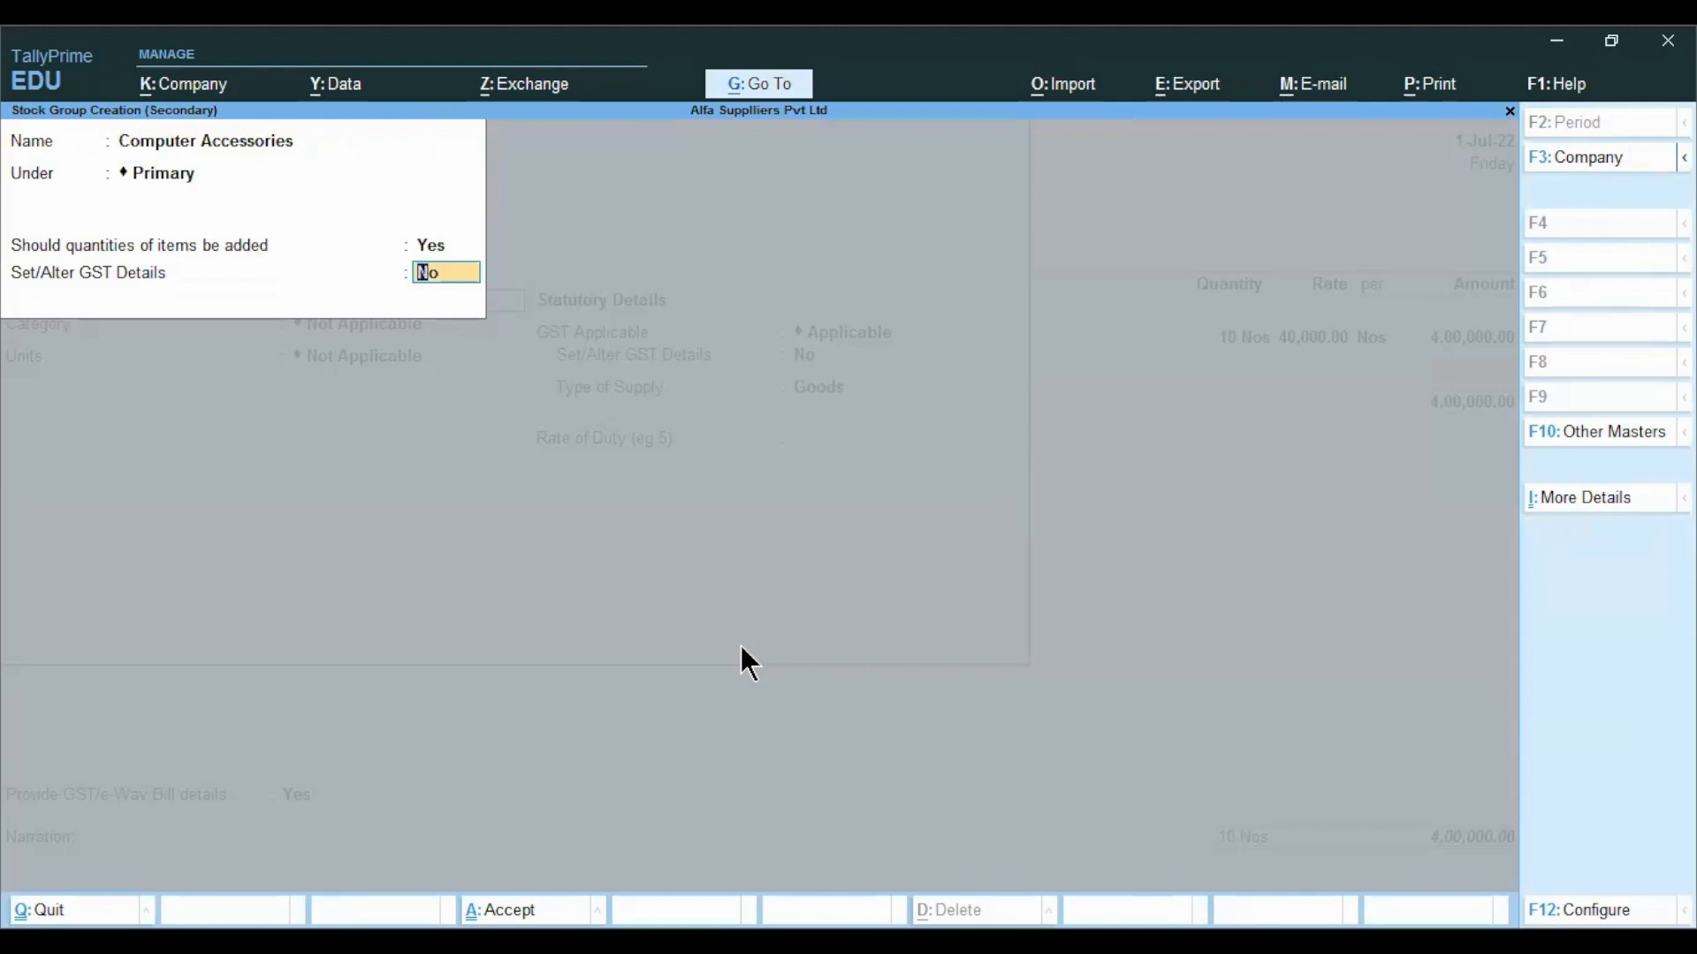
{"action": "key", "text": "ctrl+a"}
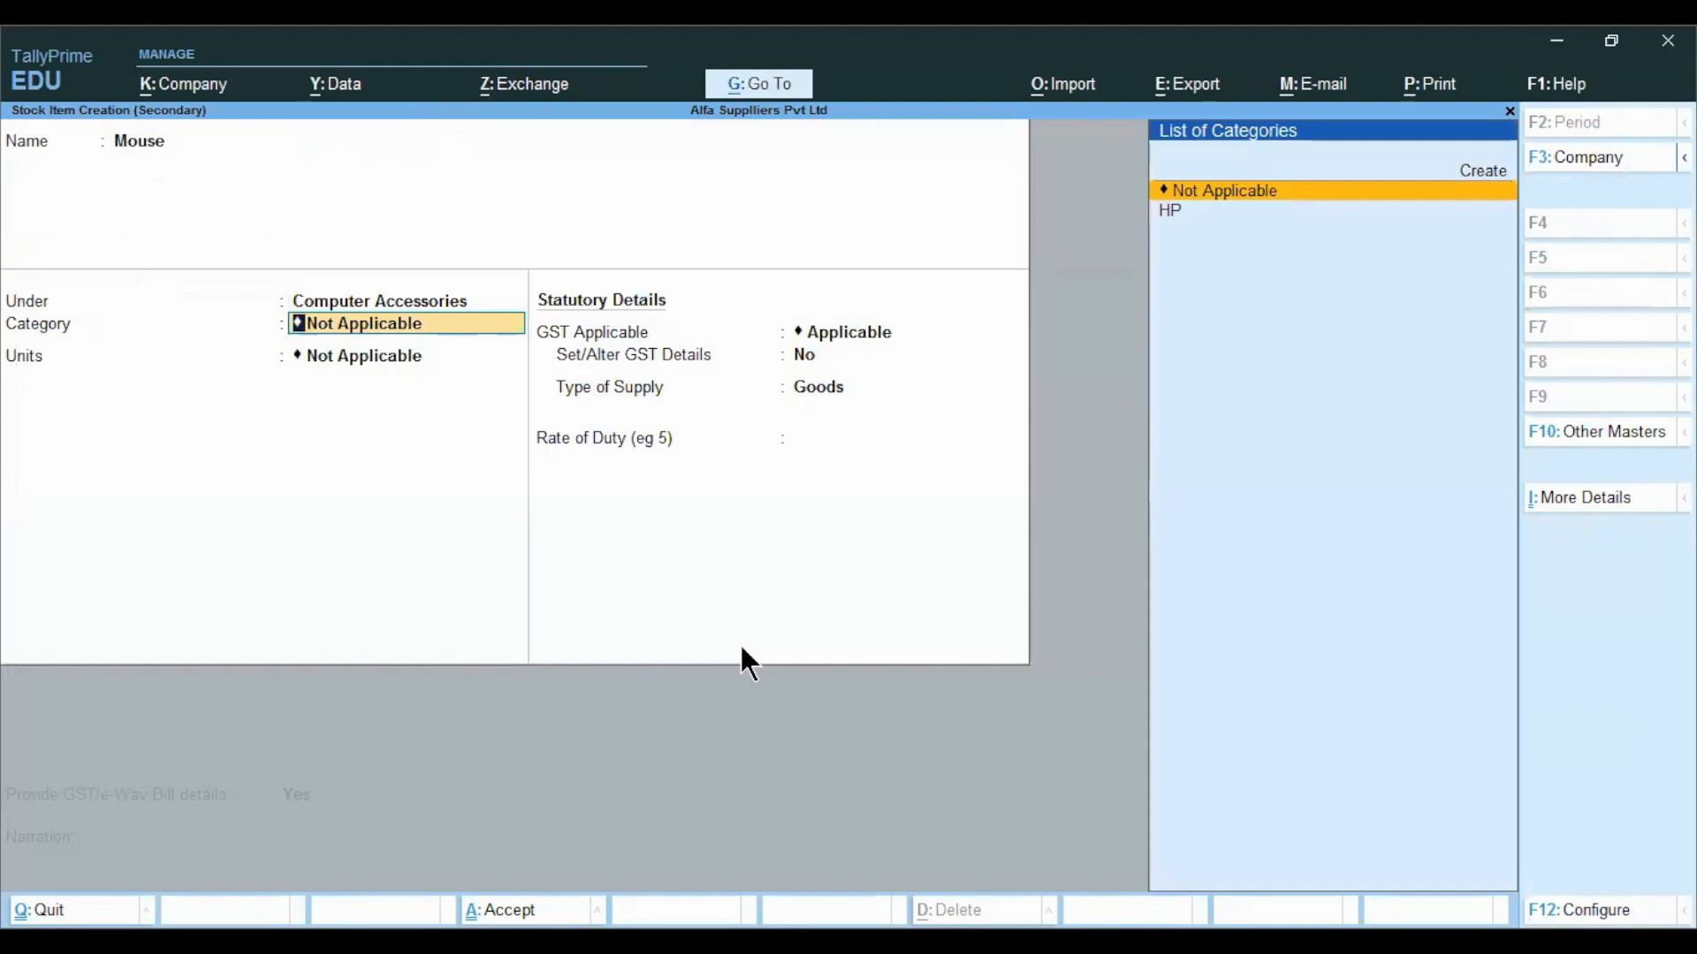
Leave the Mouse category as Not Applicable, set its units to Nos, and keep the default alternate units and additional details.
{"action": "key", "text": "Return"}
{"action": "key", "text": "Down"}
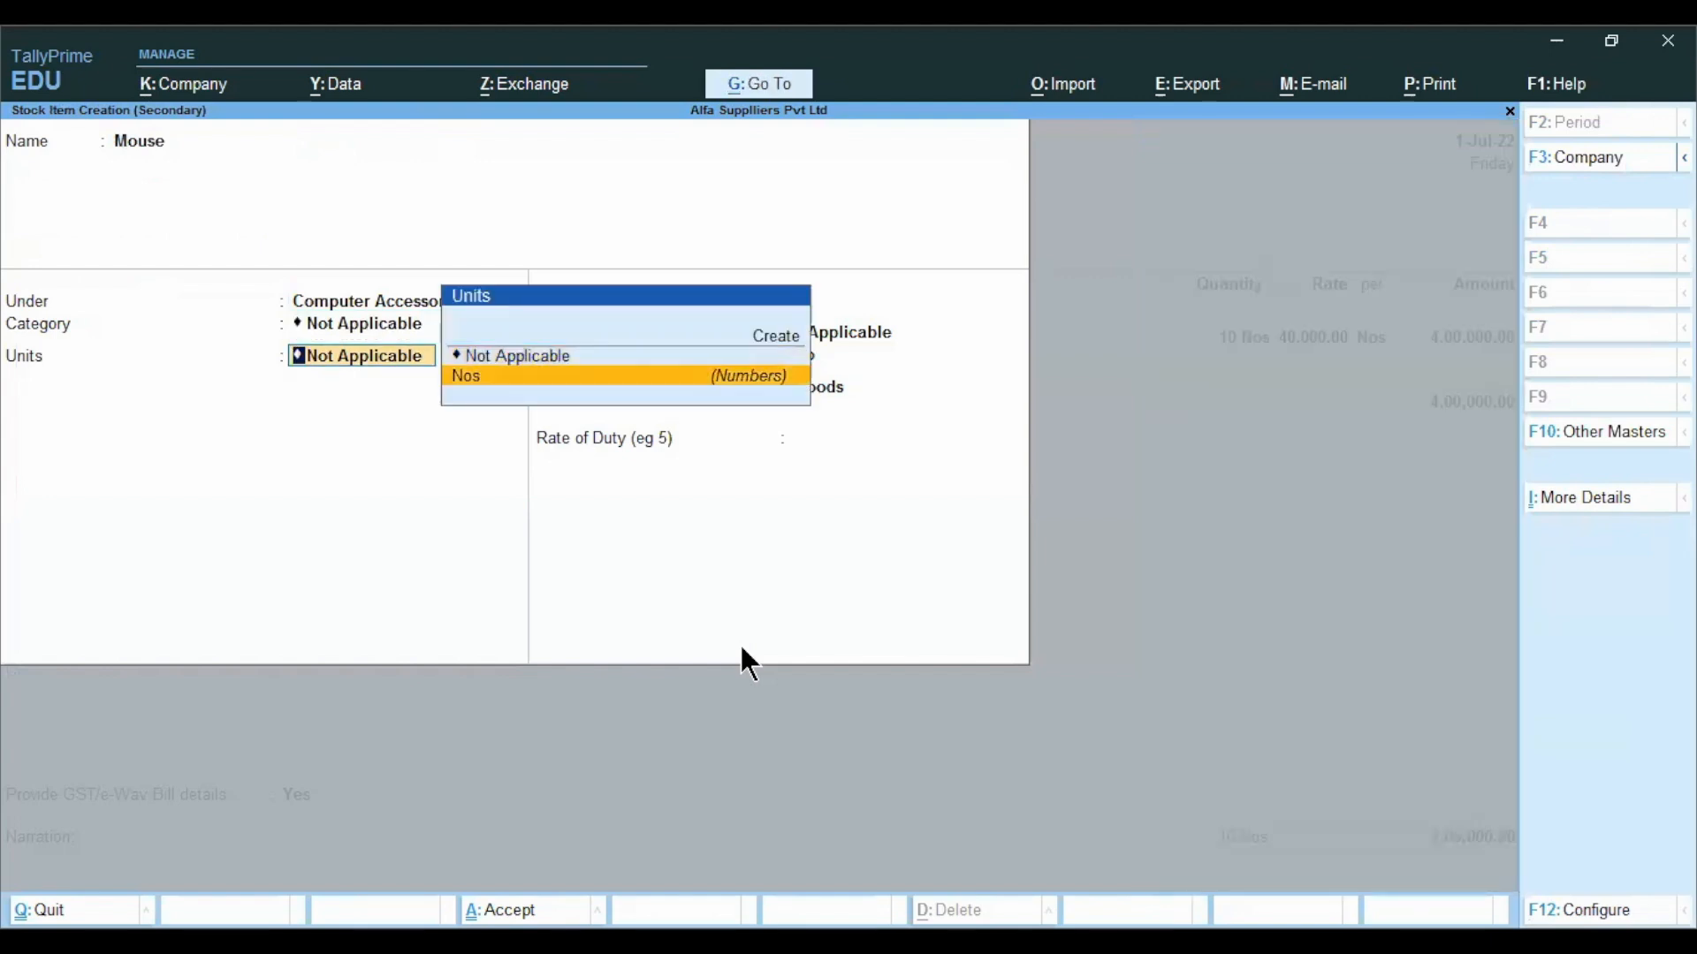
{"action": "key", "text": "Return"}
{"action": "key", "text": "Return"}
{"action": "key", "text": "Return"}
{"action": "key", "text": "Return"}
{"action": "key", "text": "Return"}
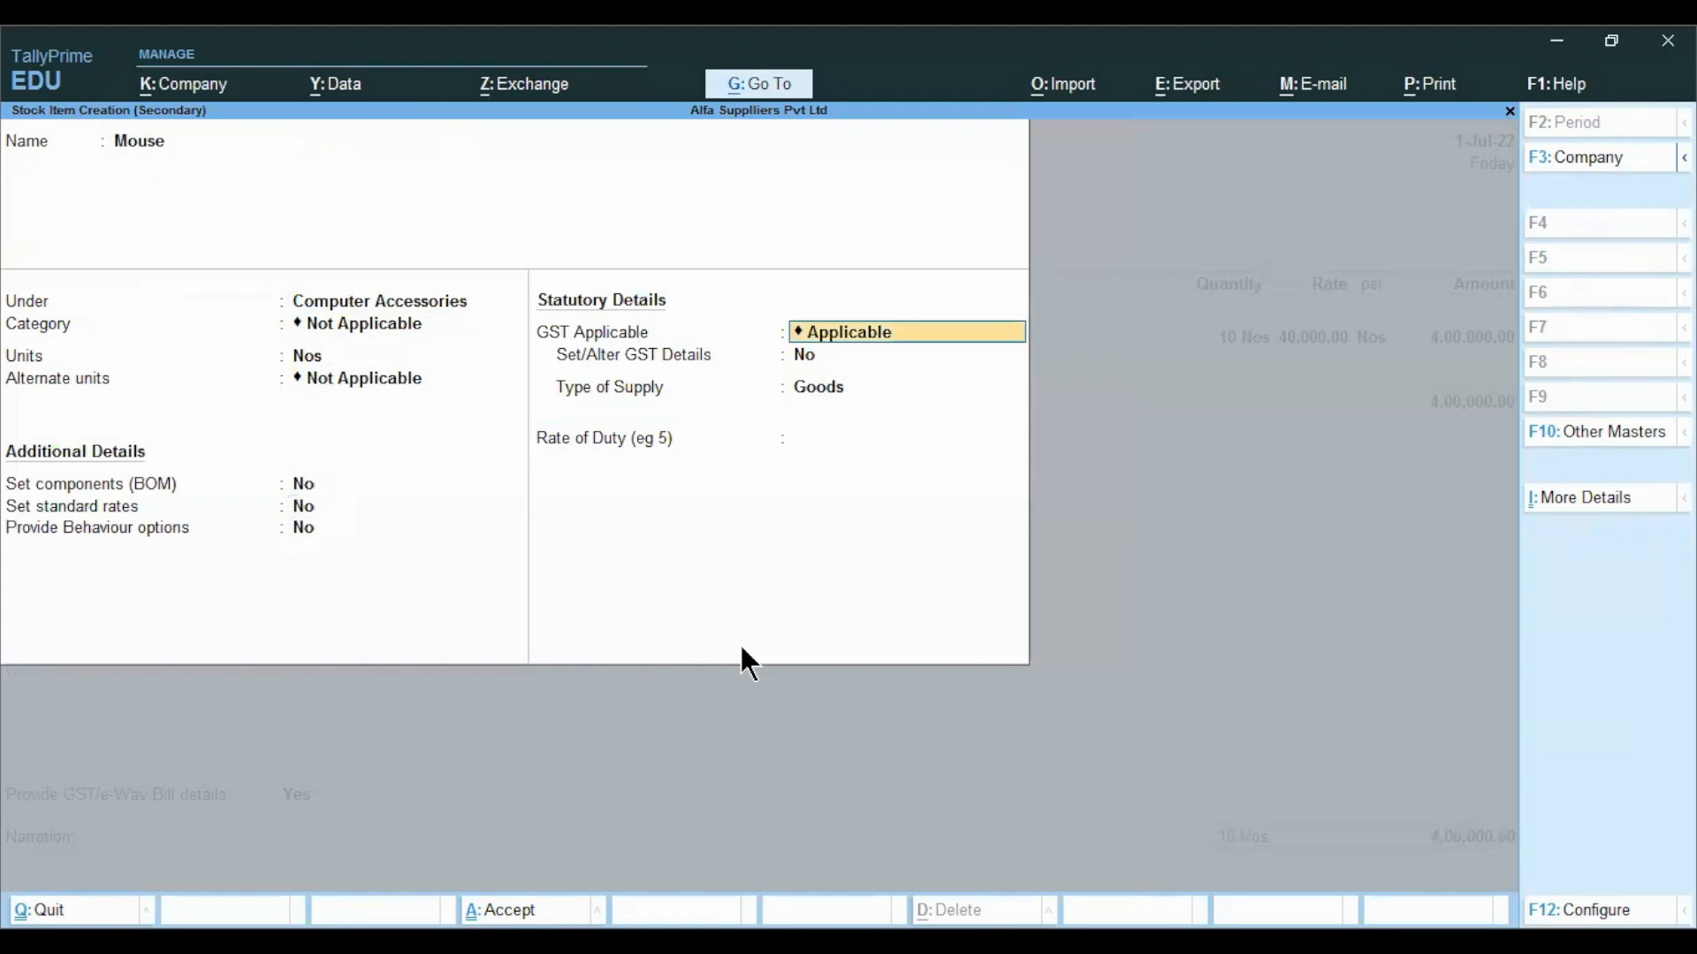
Enable GST details for the Mouse item, leave the description blank, and enter HSN/SAC 84716060 as GST goods.
{"action": "key", "text": "Return"}
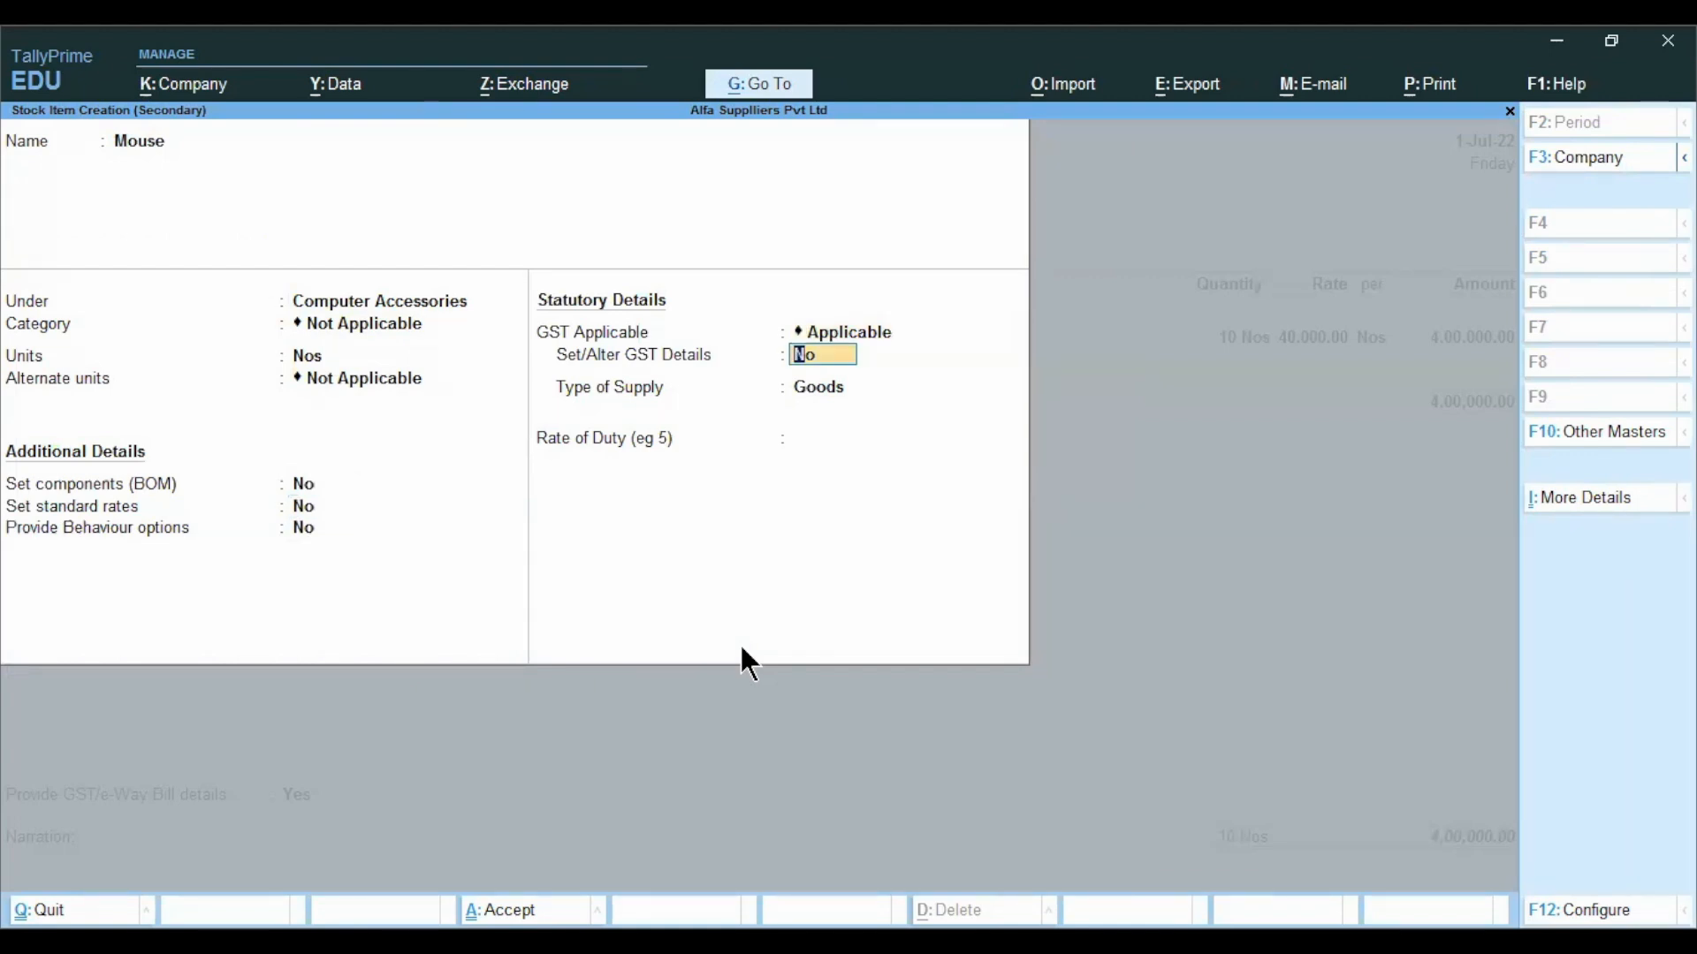
{"action": "type", "text": "y"}
{"action": "key", "text": "Return"}
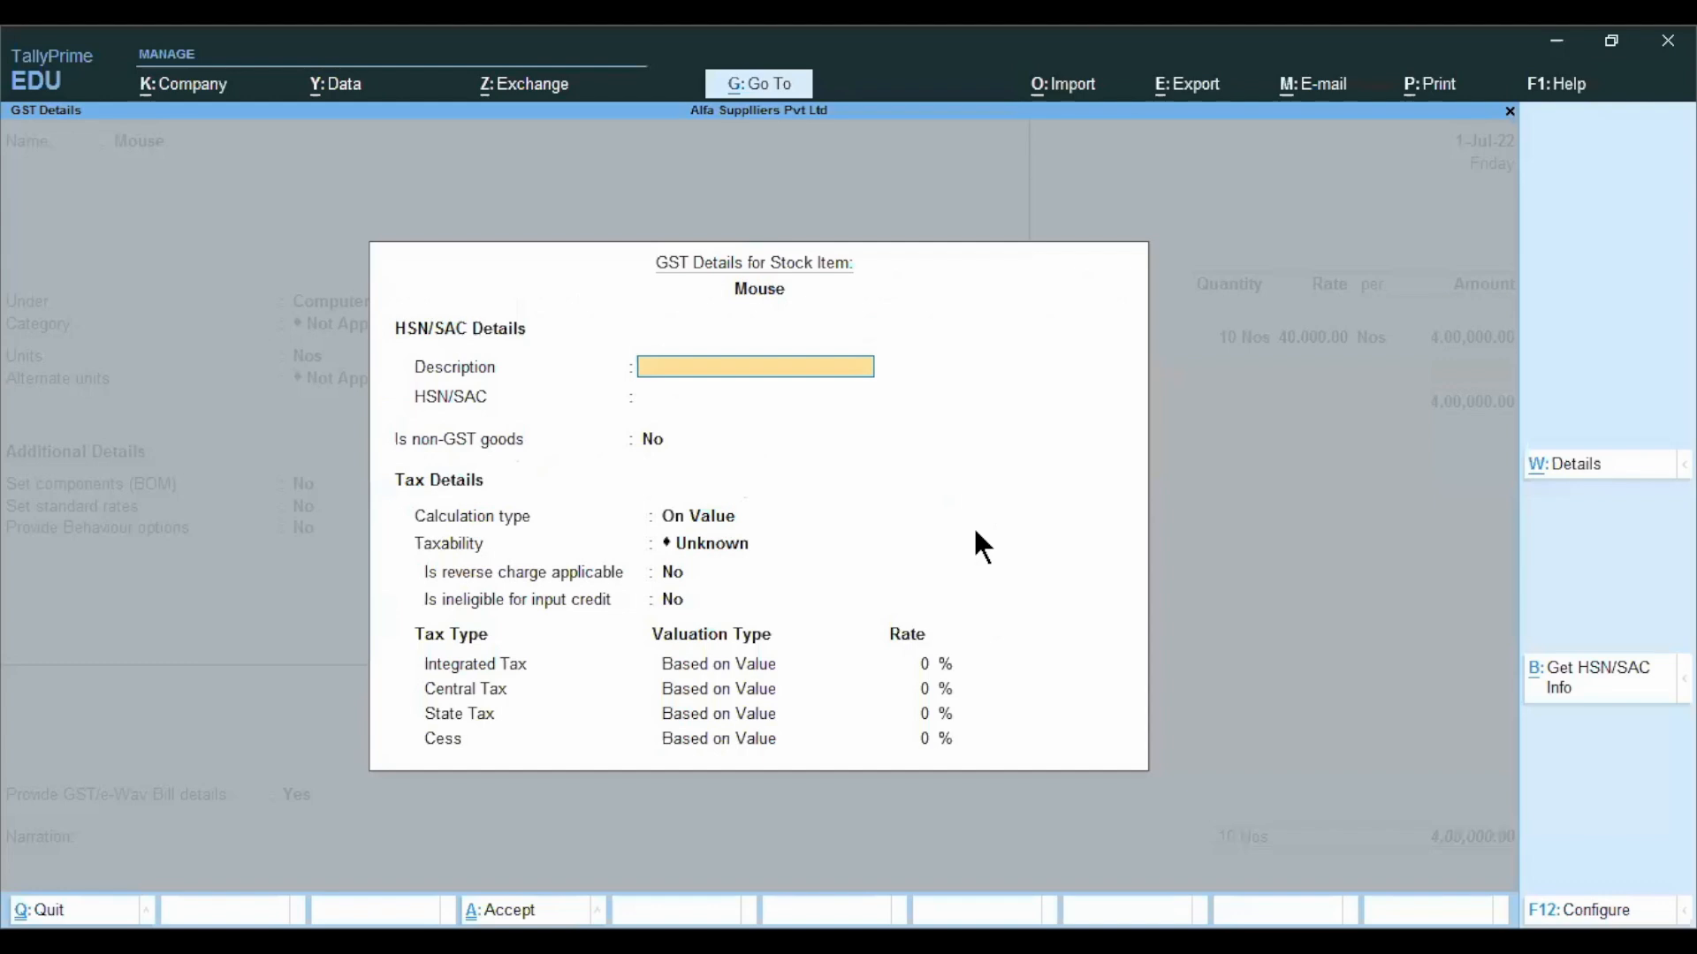
{"action": "key", "text": "Return"}
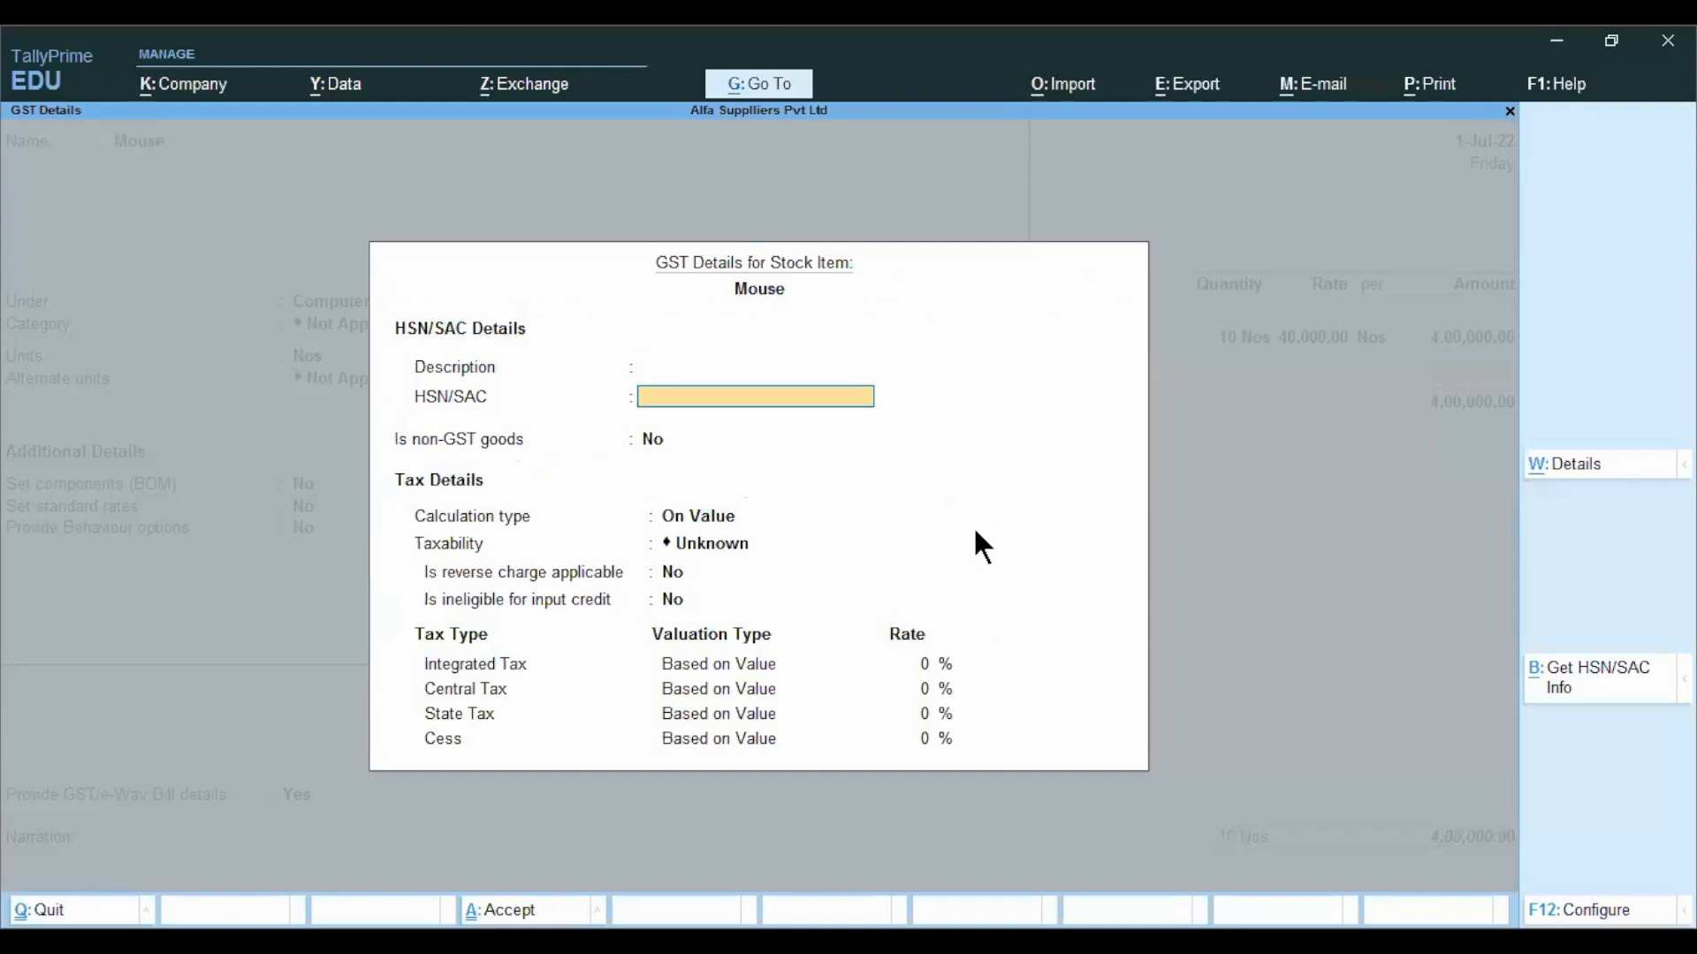
{"action": "type", "text": "81"}
{"action": "key", "text": "BackSpace"}
{"action": "type", "text": "4716060"}
{"action": "key", "text": "Return"}
{"action": "key", "text": "Return"}
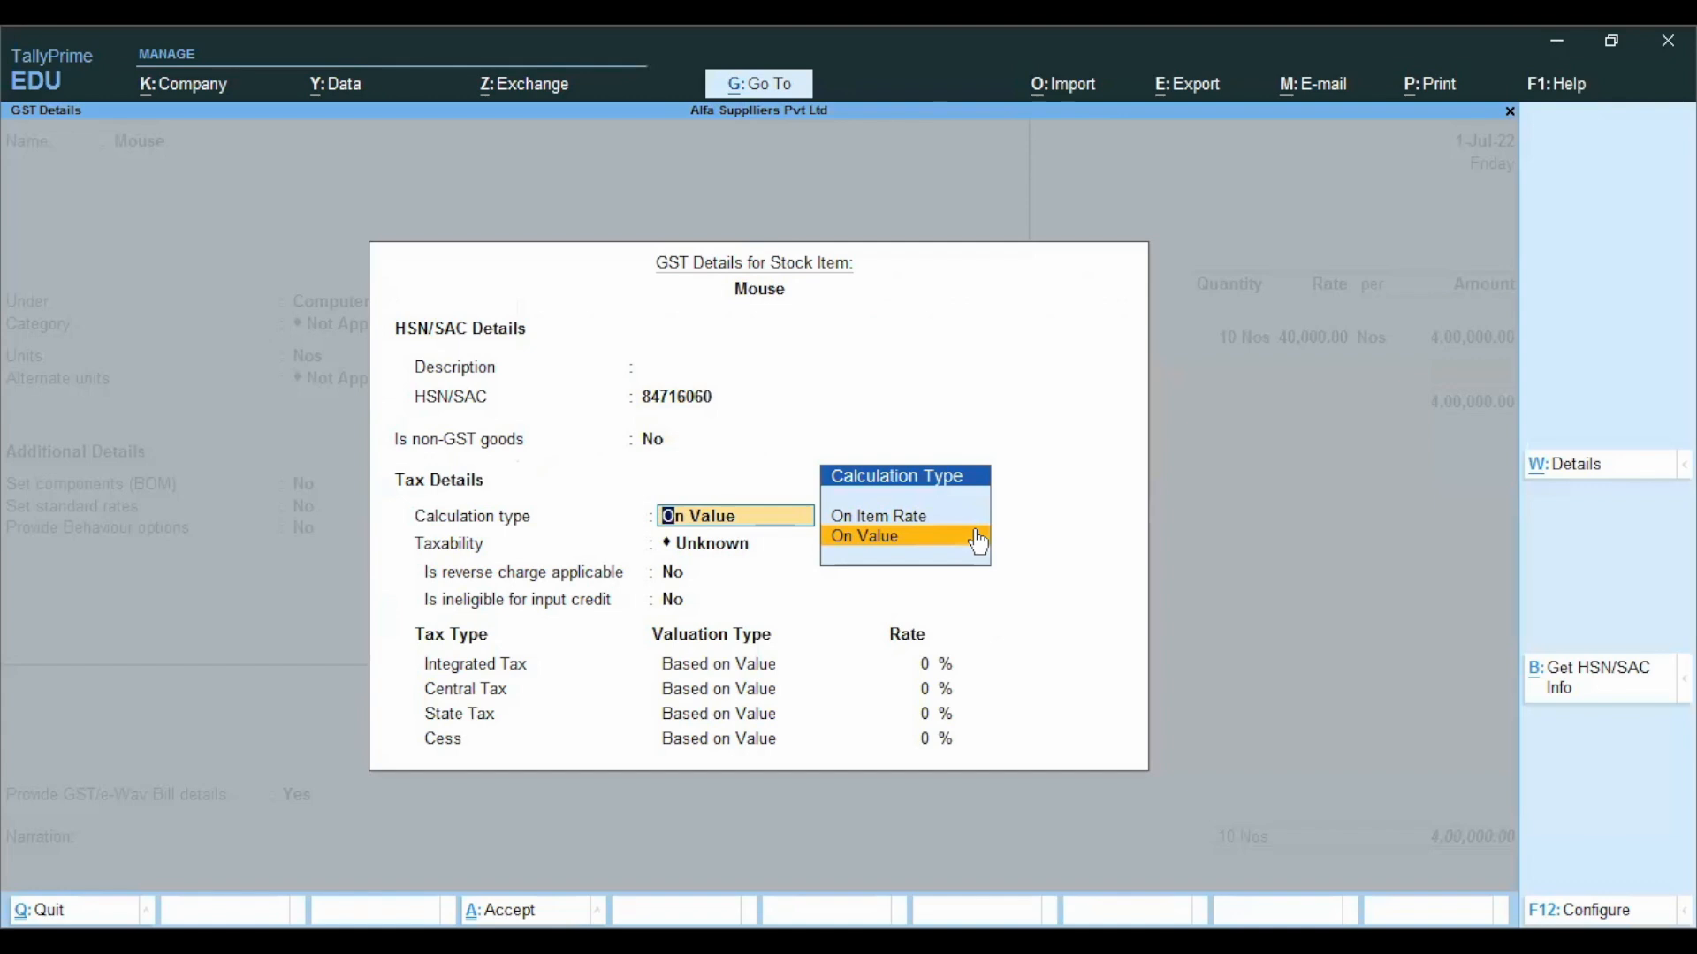
Keep the Mouse tax calculation type On Value and set its taxability to Taxable.
{"action": "key", "text": "Return"}
{"action": "key", "text": "Down"}
{"action": "key", "text": "Down"}
{"action": "key", "text": "Down"}
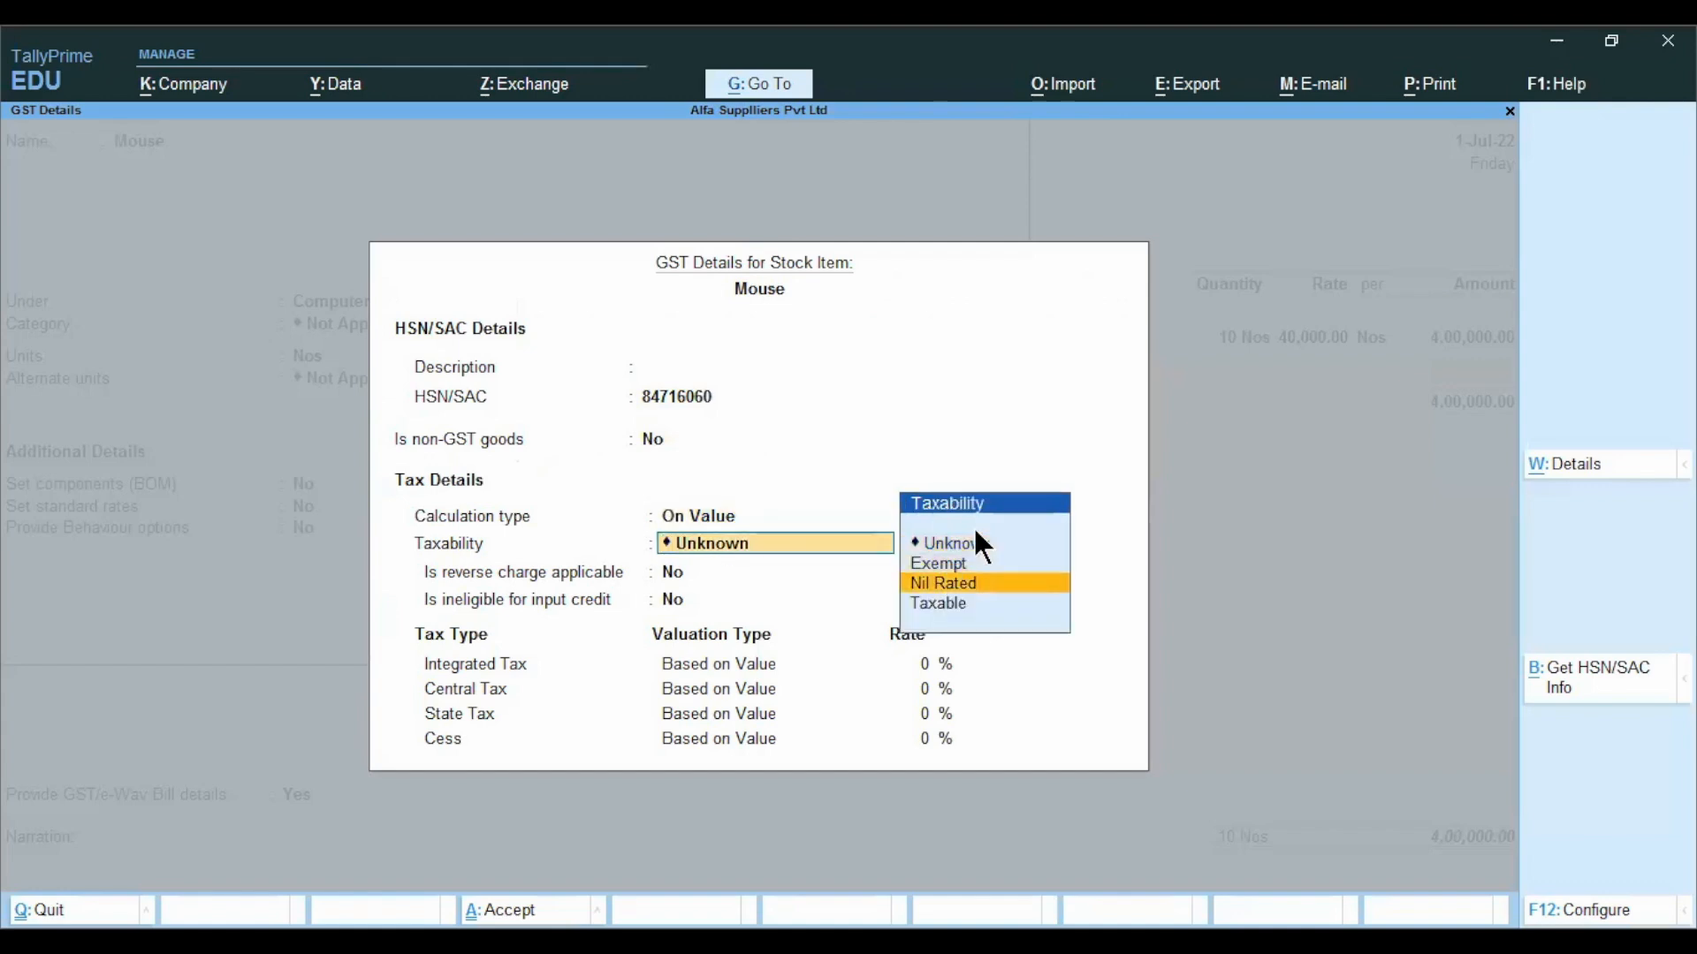
{"action": "key", "text": "Return"}
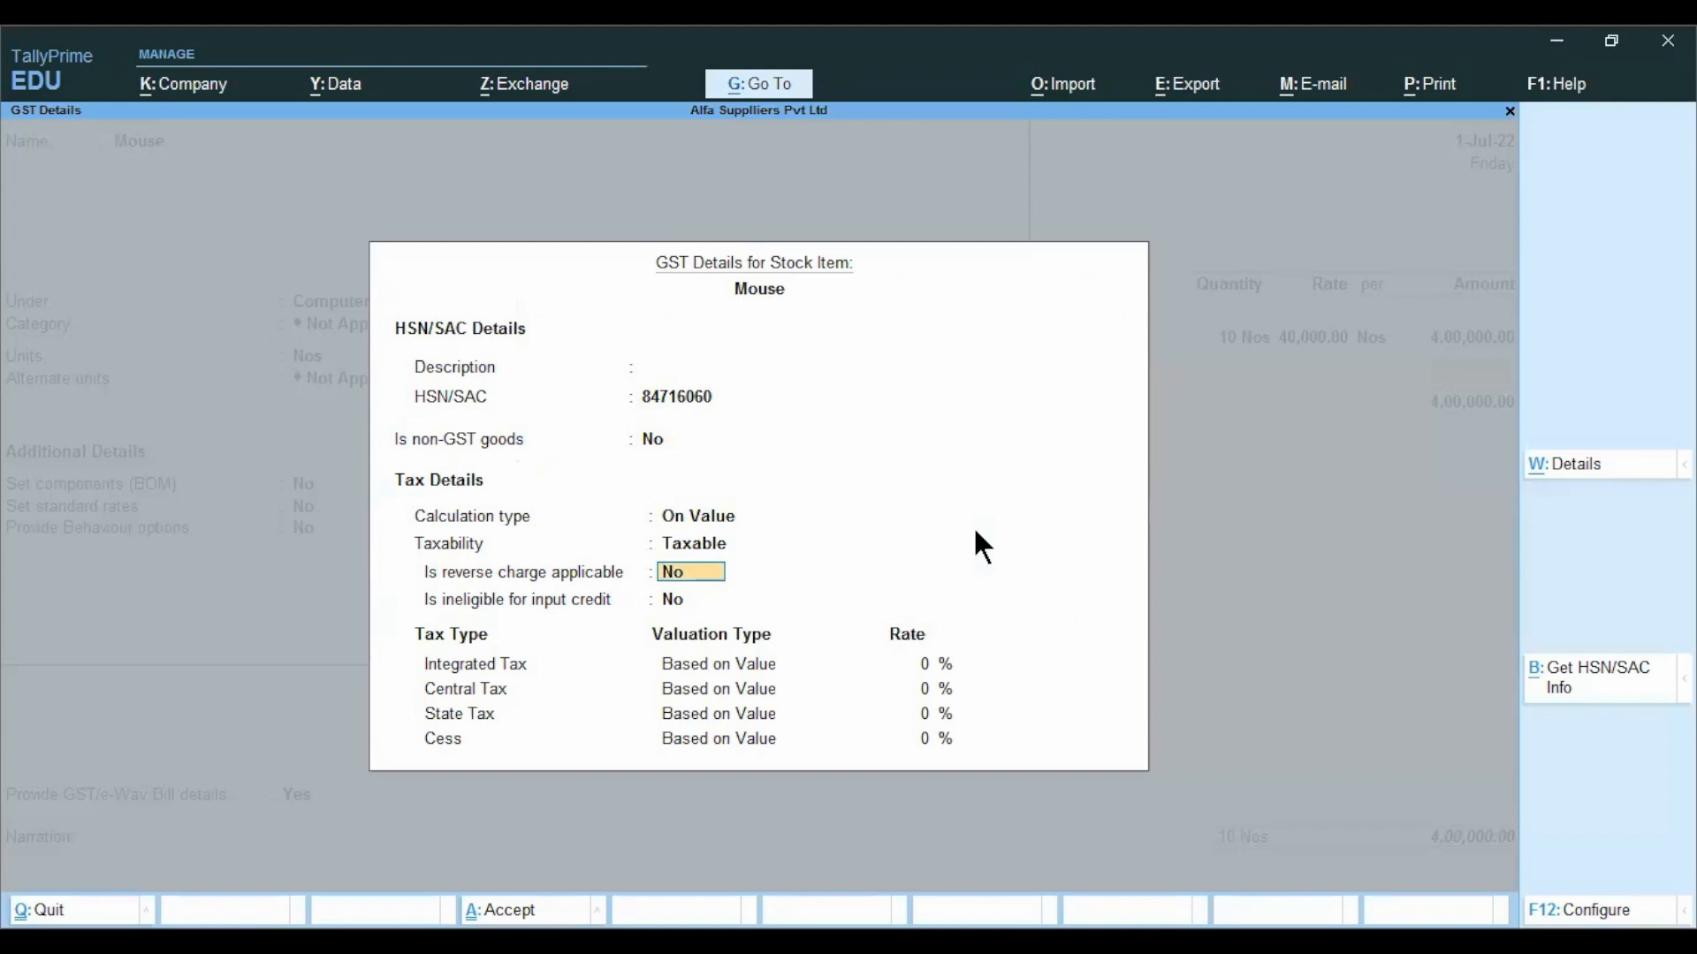
Set the Mouse item's integrated tax rate to 12%, keep reverse charge and input credit ineligibility at No, and save the item as Goods.
{"action": "key", "text": "Return"}
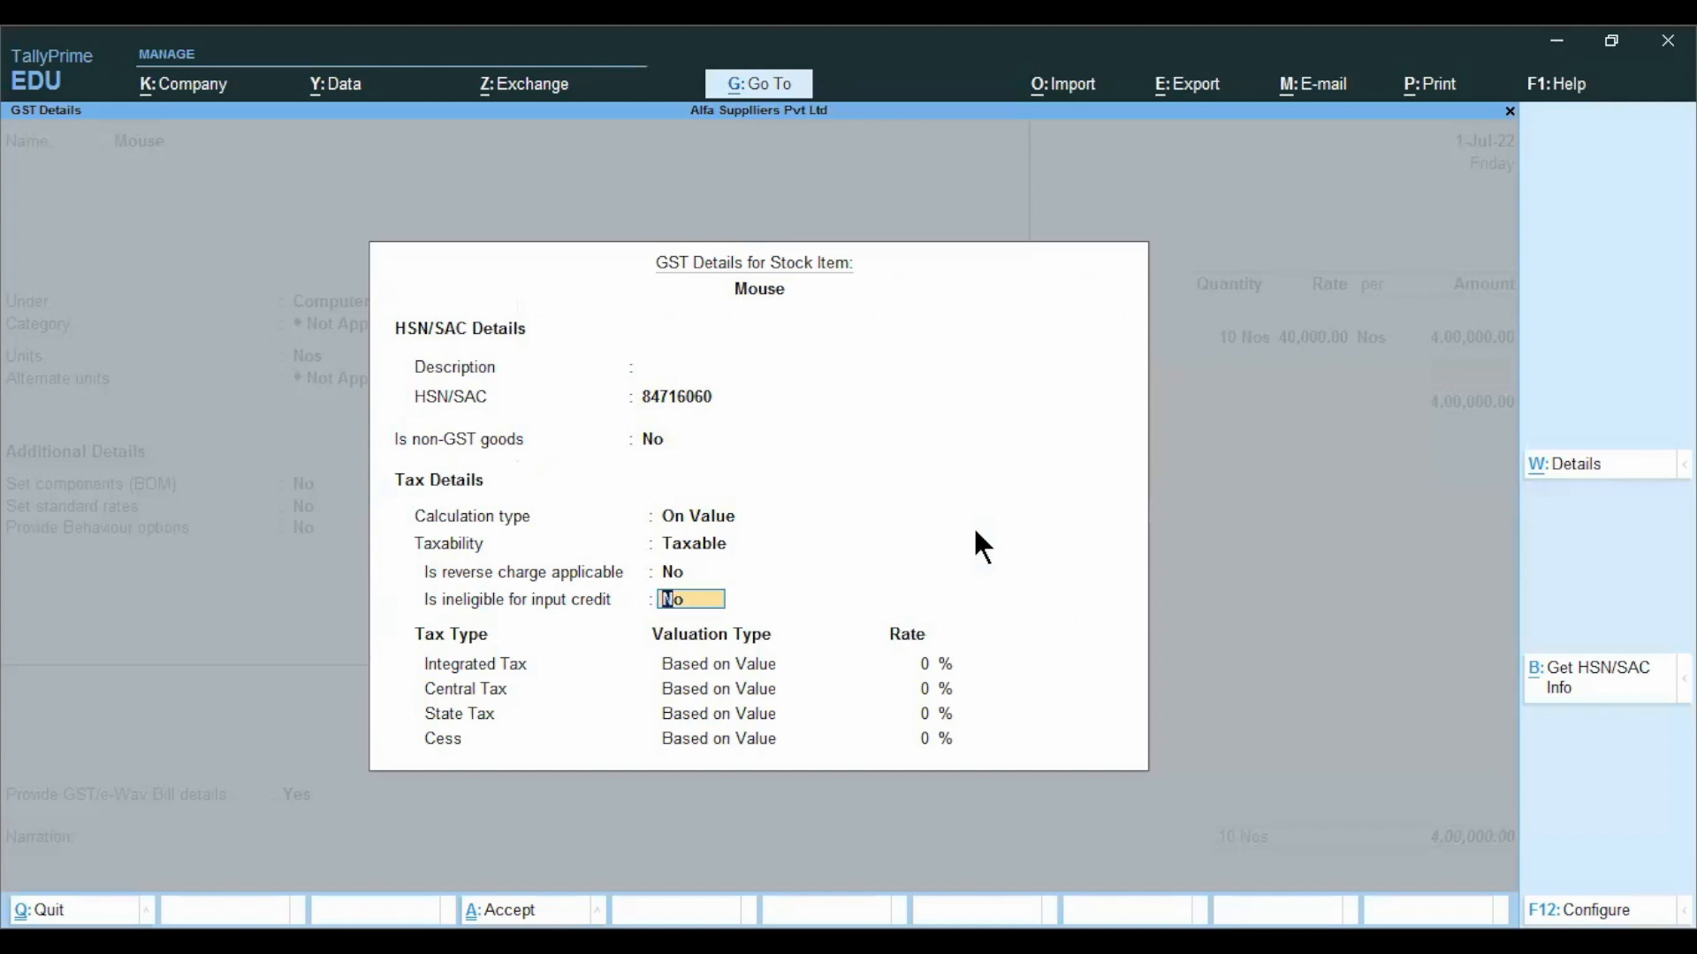
{"action": "key", "text": "Return"}
{"action": "type", "text": "12"}
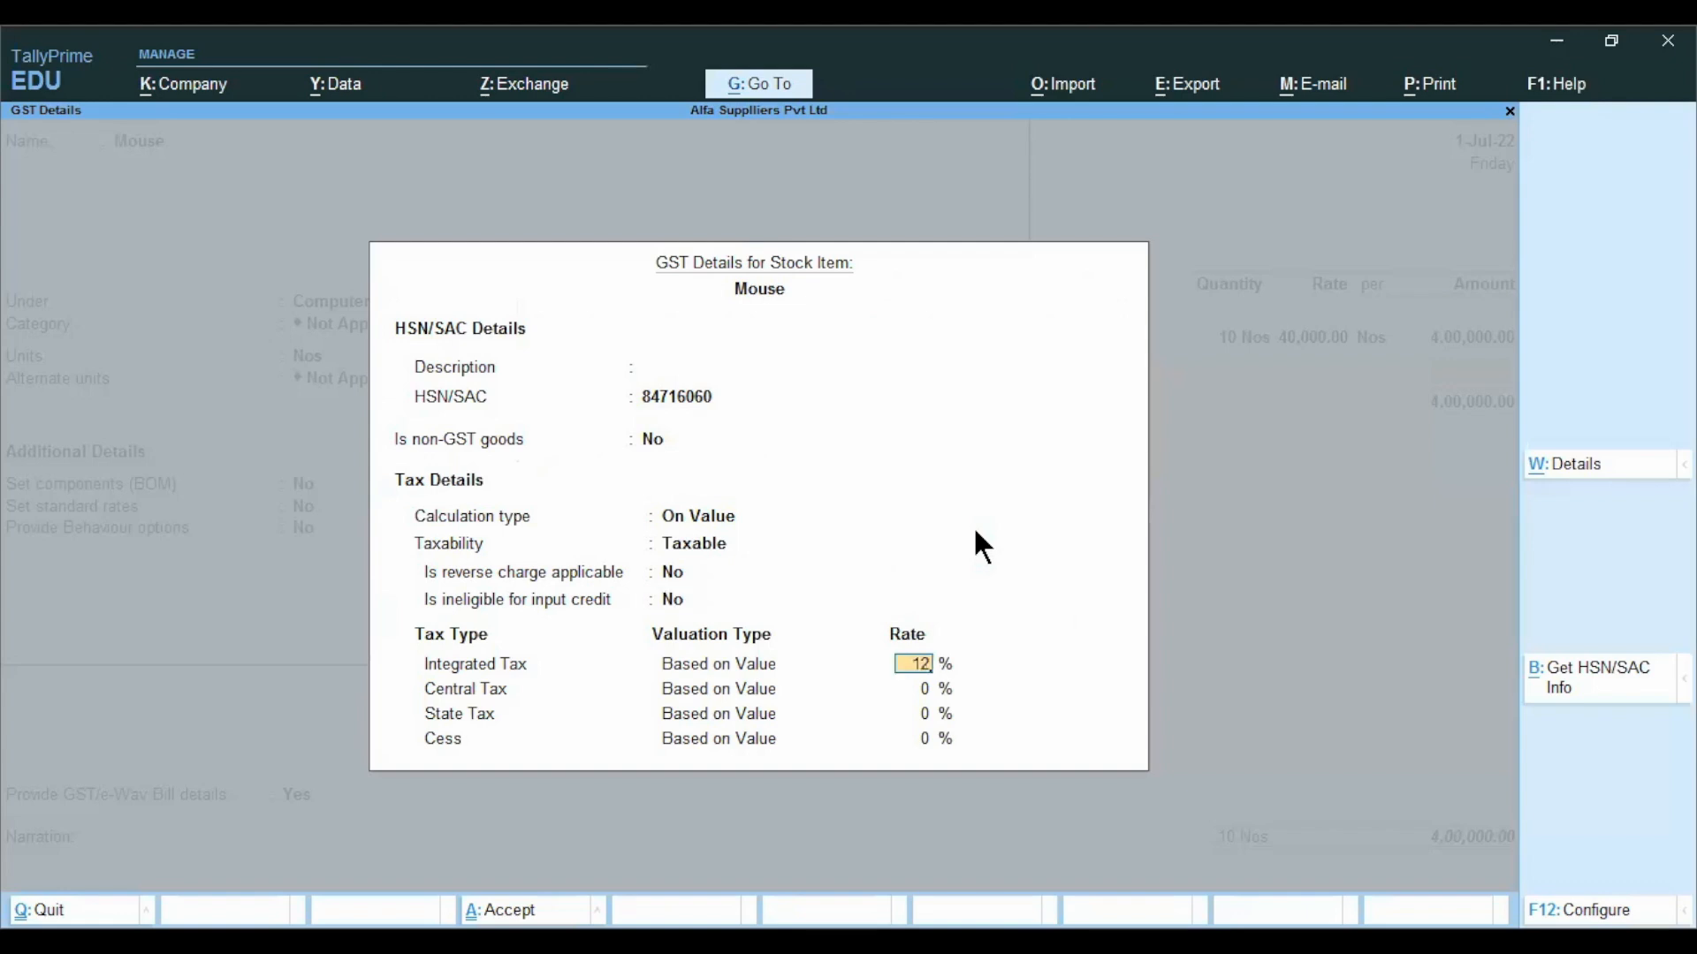
{"action": "key", "text": "Return"}
{"action": "key", "text": "Return"}
{"action": "key", "text": "Return"}
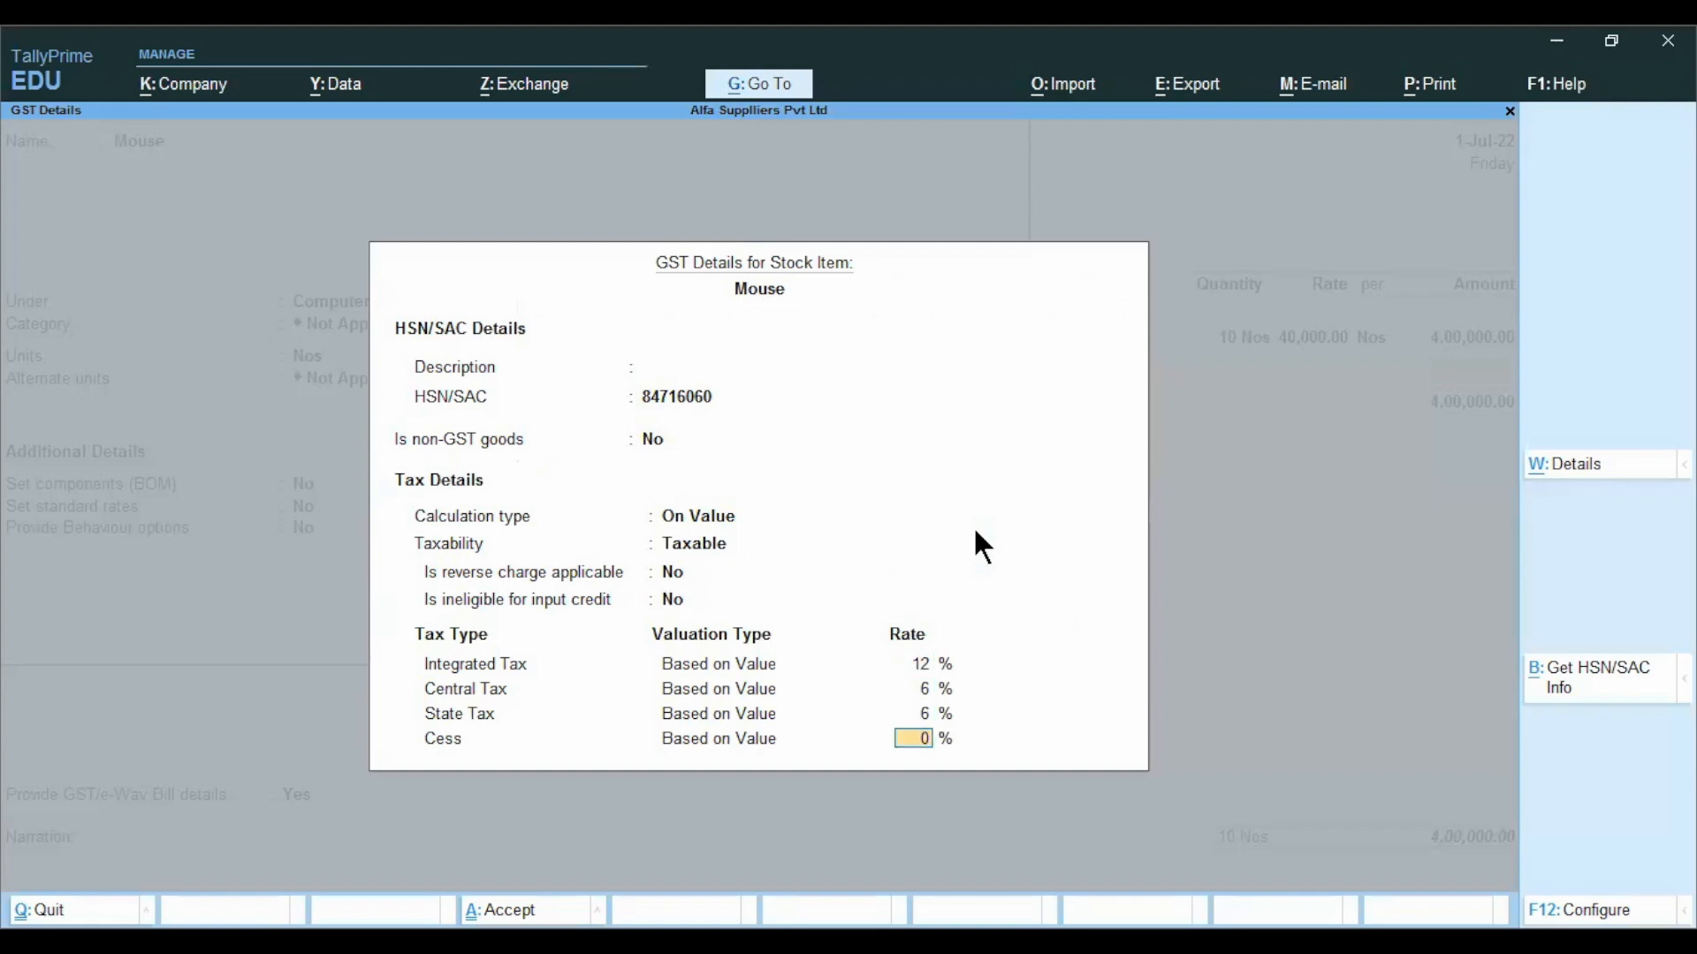
{"action": "key", "text": "Return"}
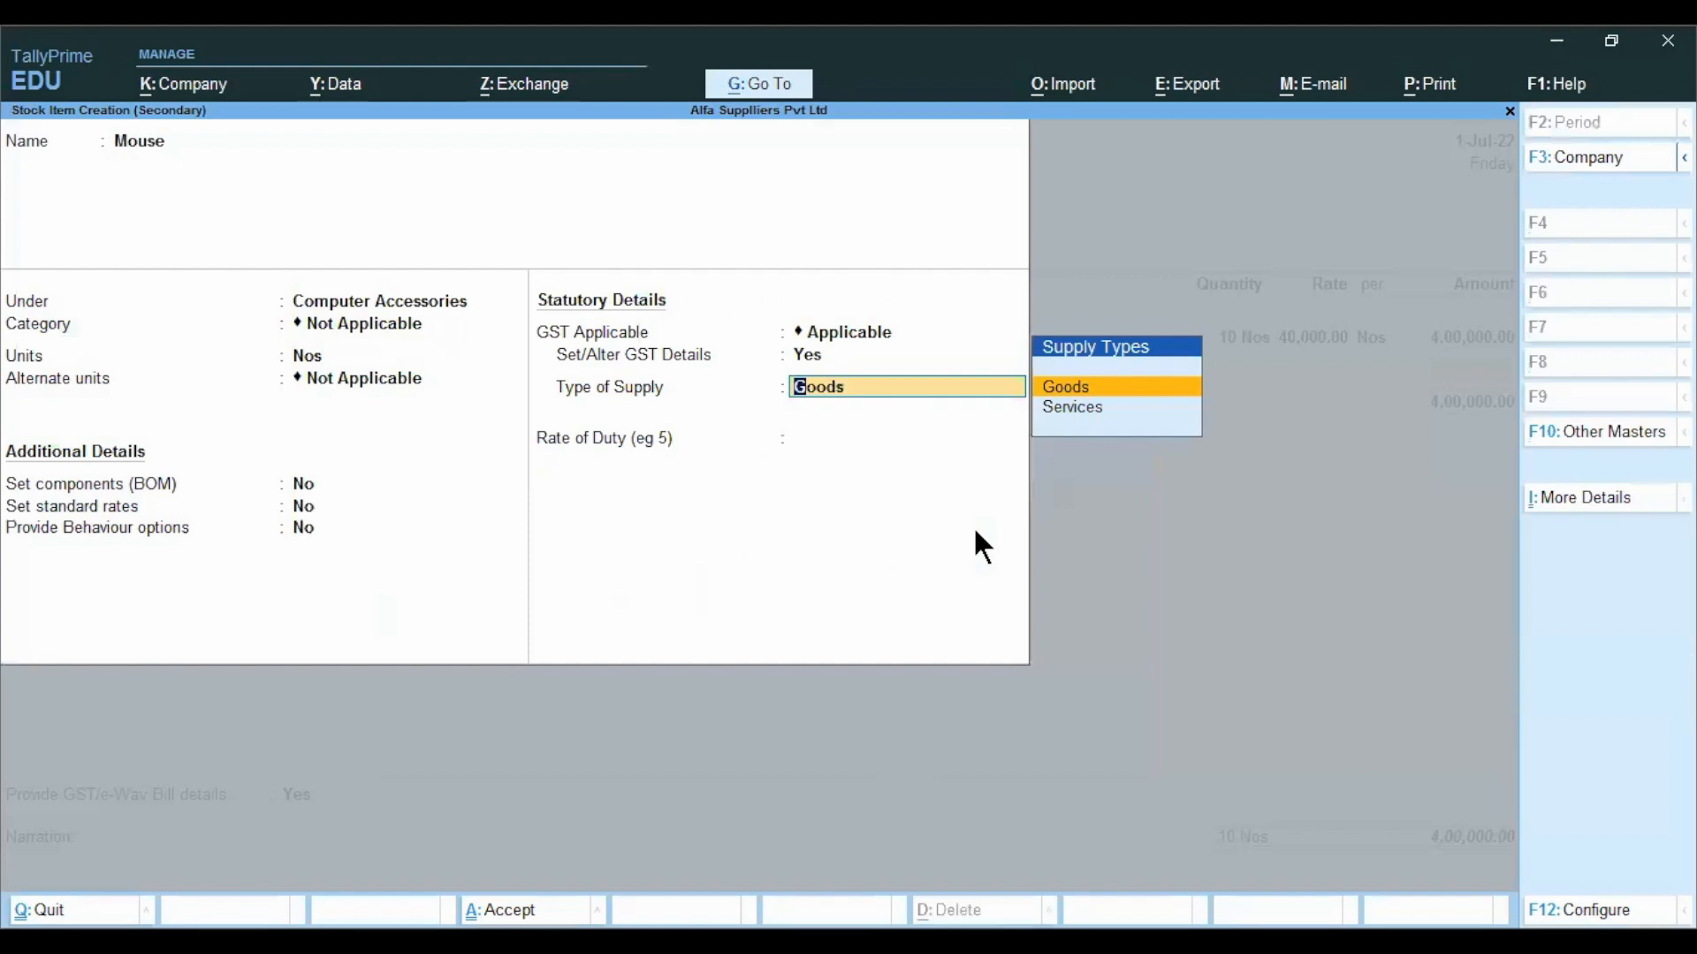
{"action": "key", "text": "ctrl+a"}
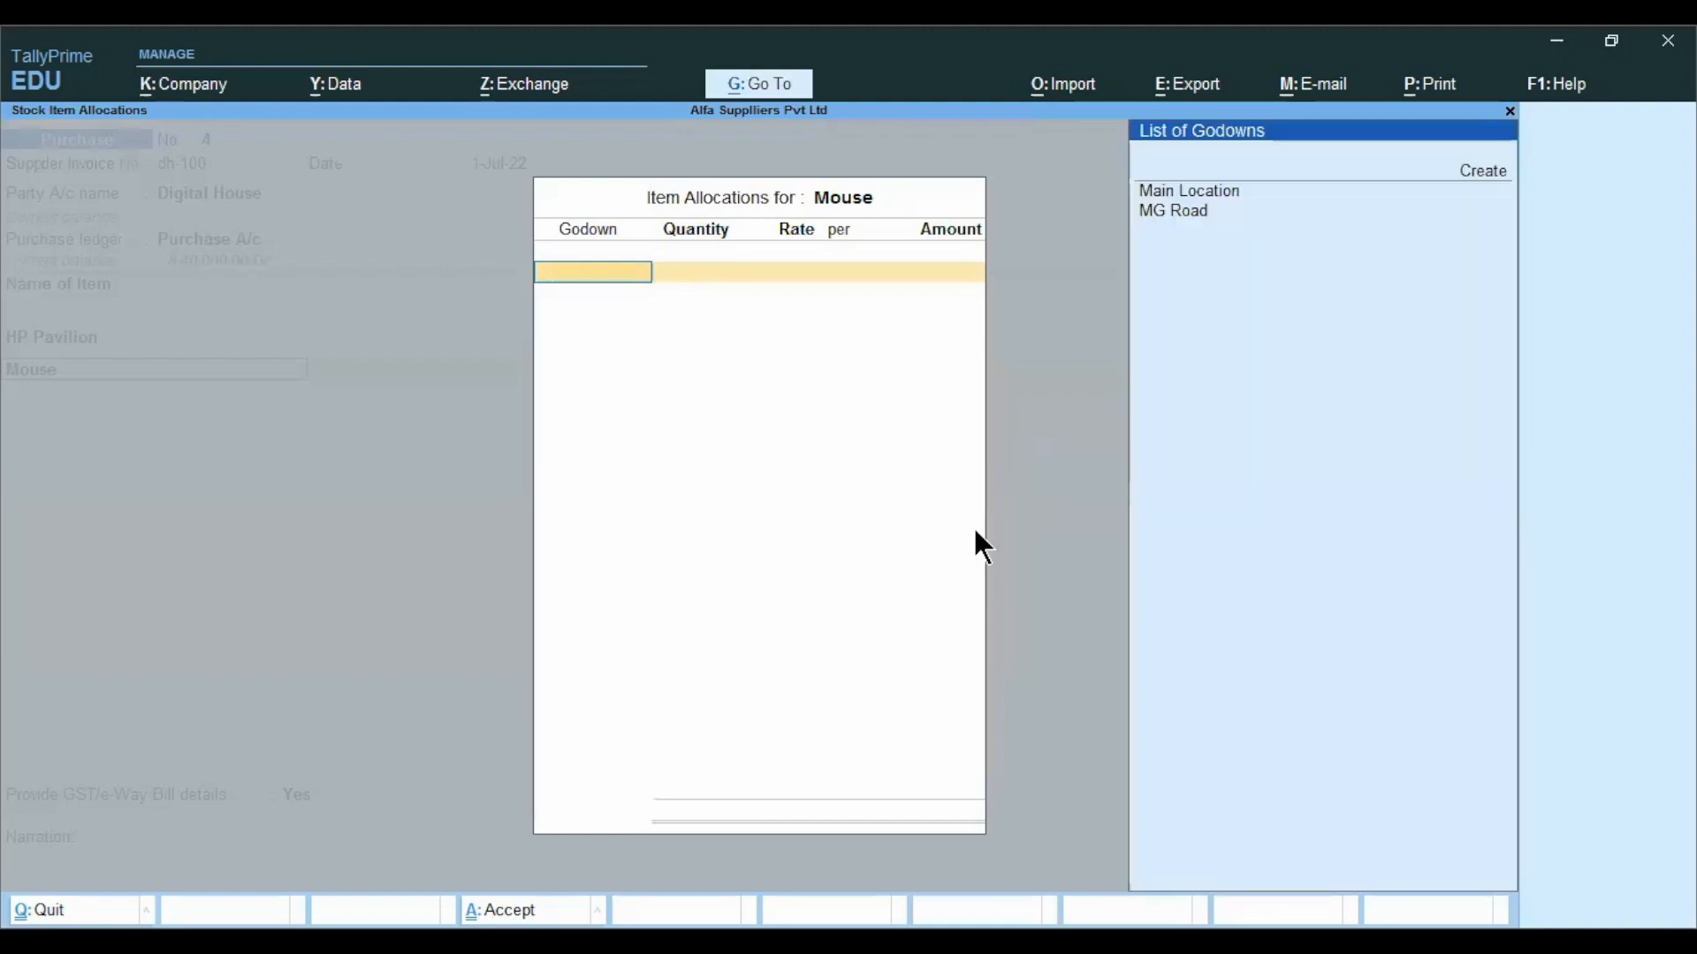
Allocate 10 Nos of Mouse to the MG Road godown at a rate of 250 and accept the item line.
{"action": "key", "text": "Return"}
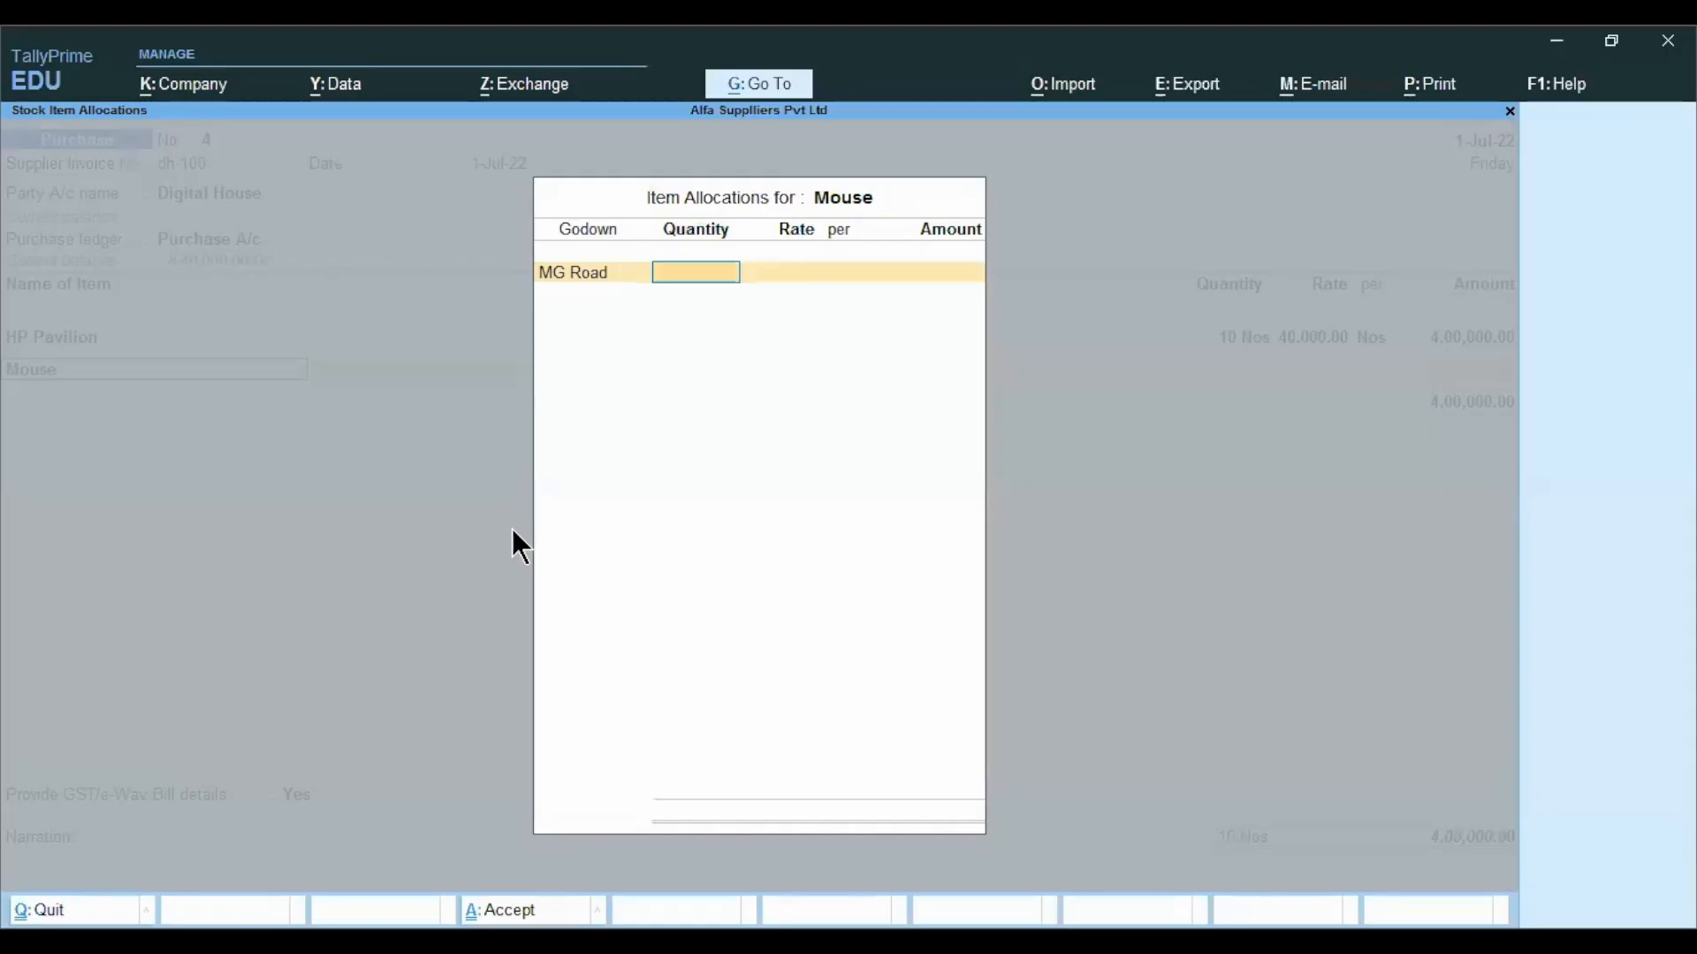
{"action": "type", "text": "10 Nos"}
{"action": "key", "text": "Return"}
{"action": "type", "text": "250"}
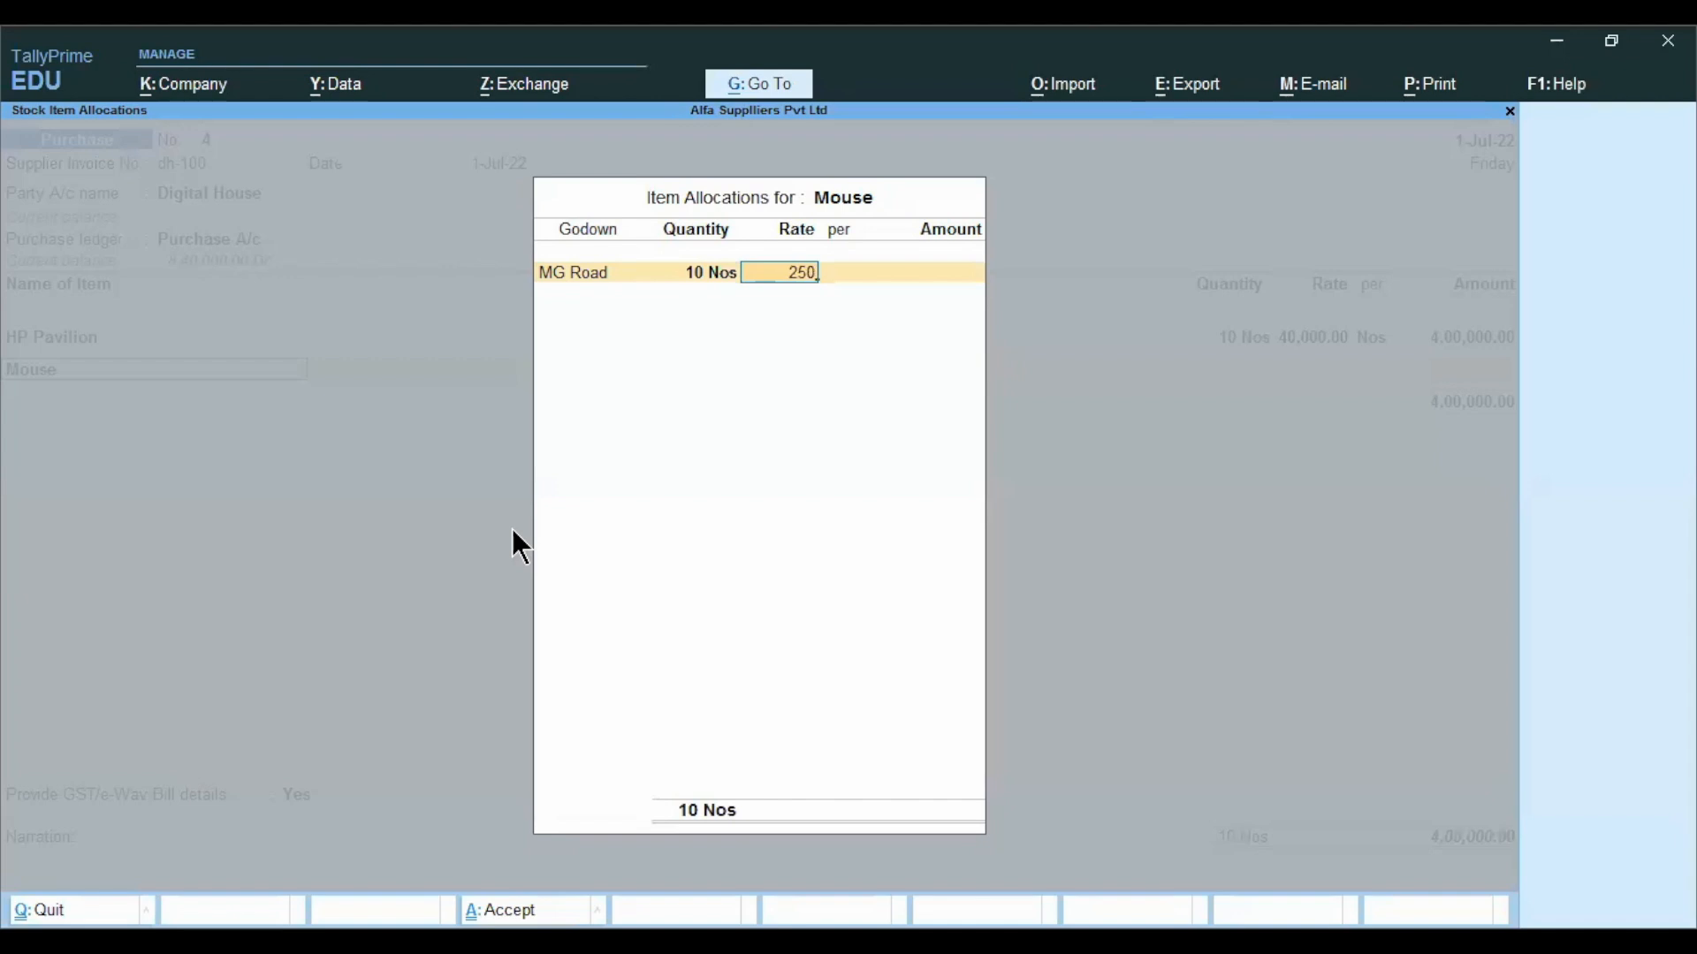
{"action": "key", "text": "Return"}
{"action": "key", "text": "Return"}
{"action": "key", "text": "Return"}
{"action": "key", "text": "Return"}
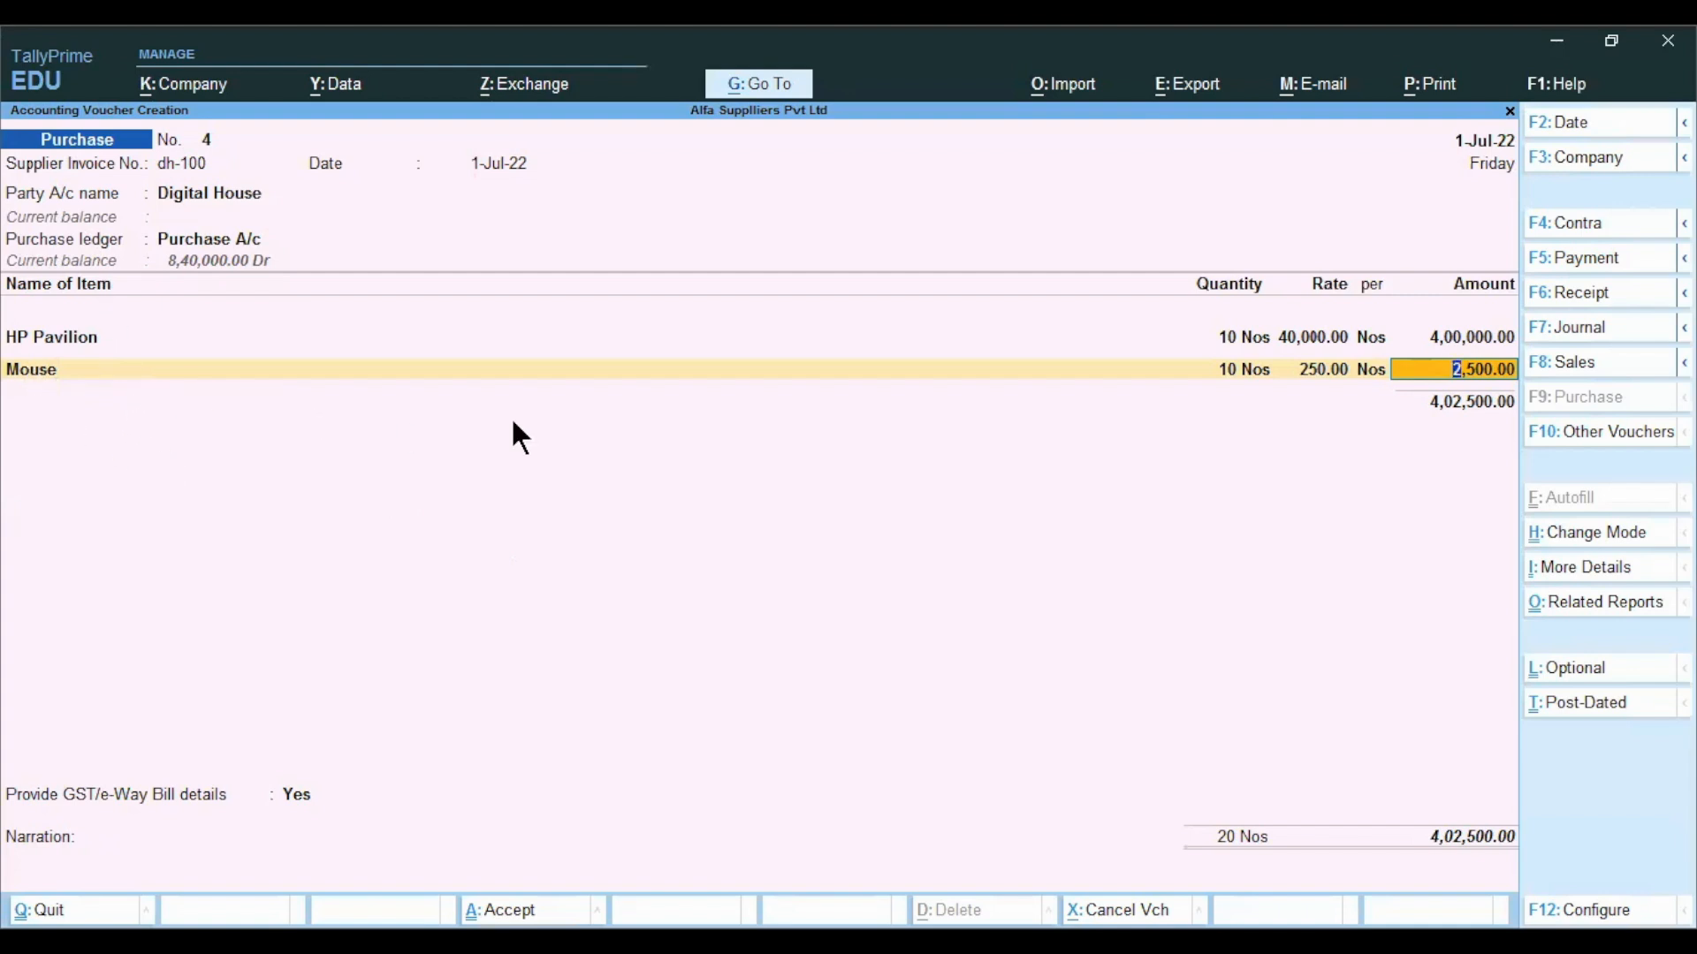
{"action": "key", "text": "Return"}
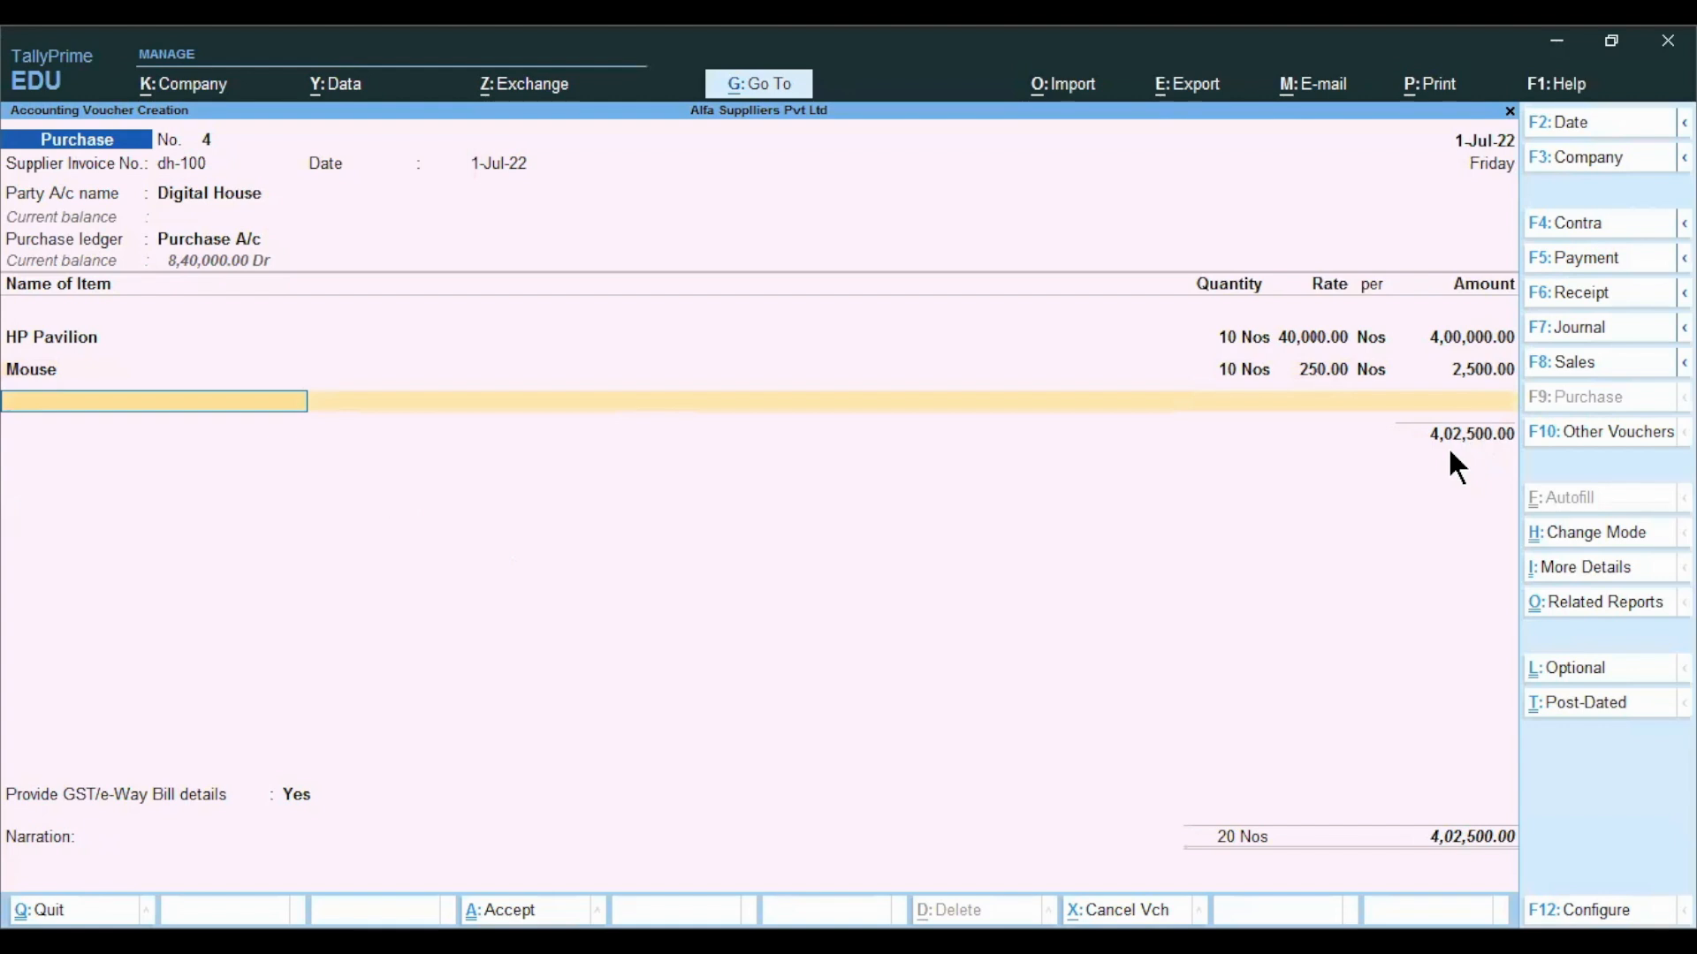
End the item list and add the Input CGST A/c and Input SGST A/c ledgers to the purchase voucher.
{"action": "key", "text": "Return"}
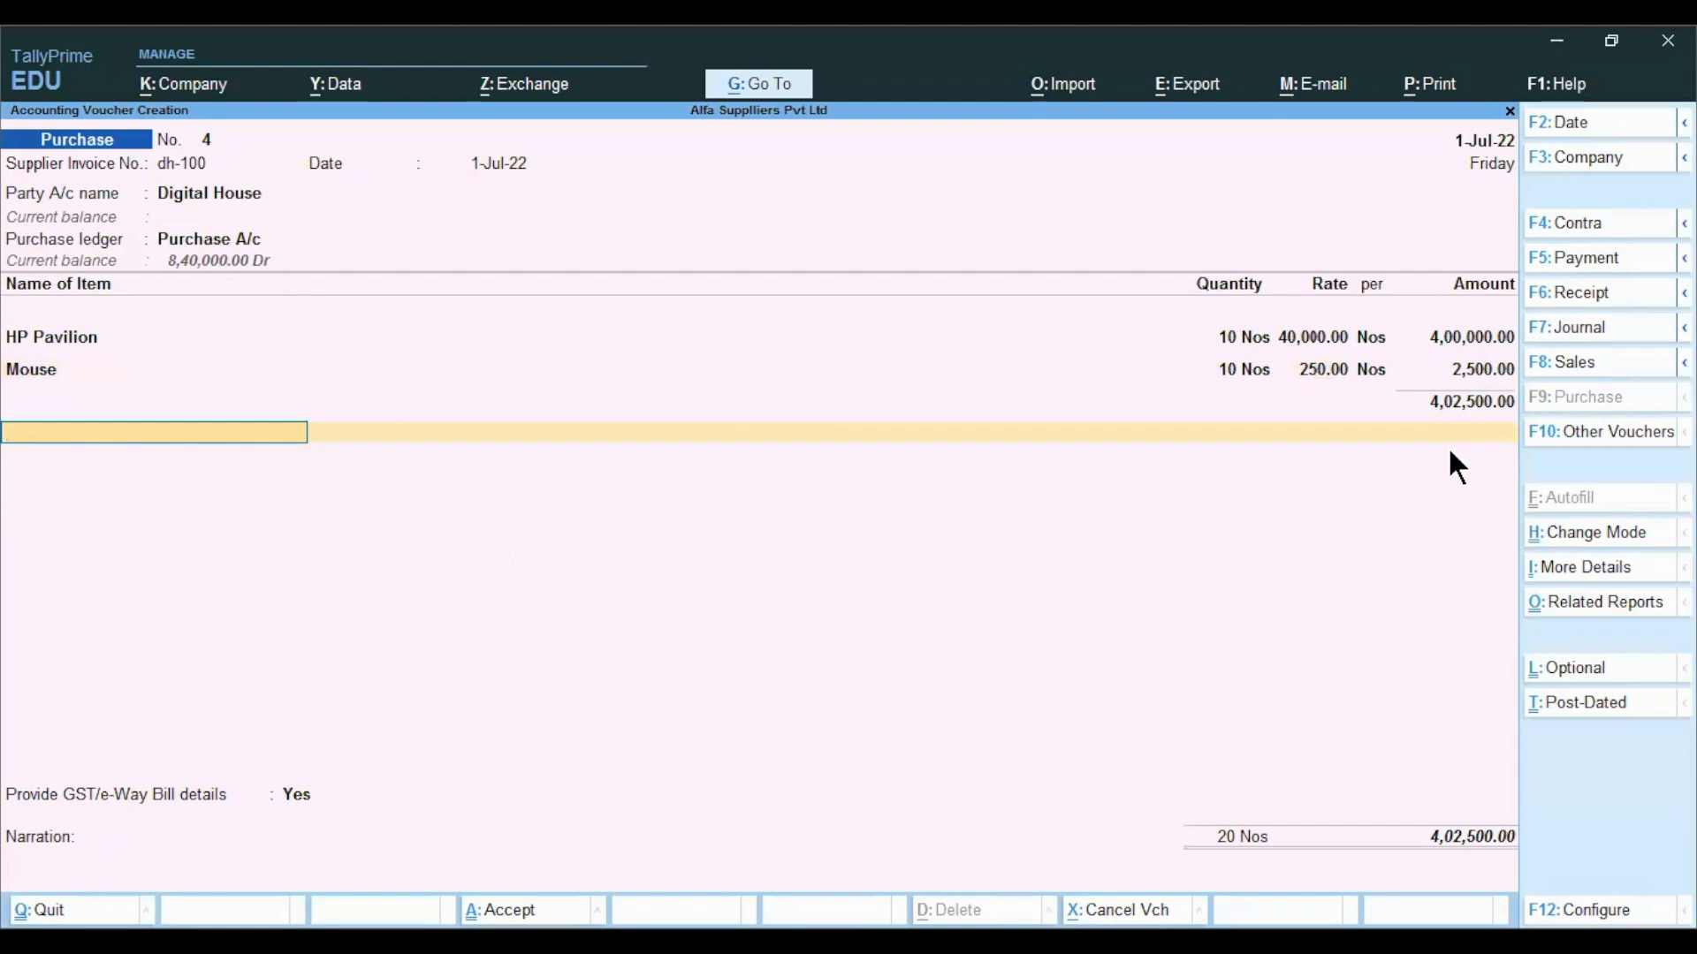
{"action": "type", "text": "In"}
{"action": "key", "text": "Return"}
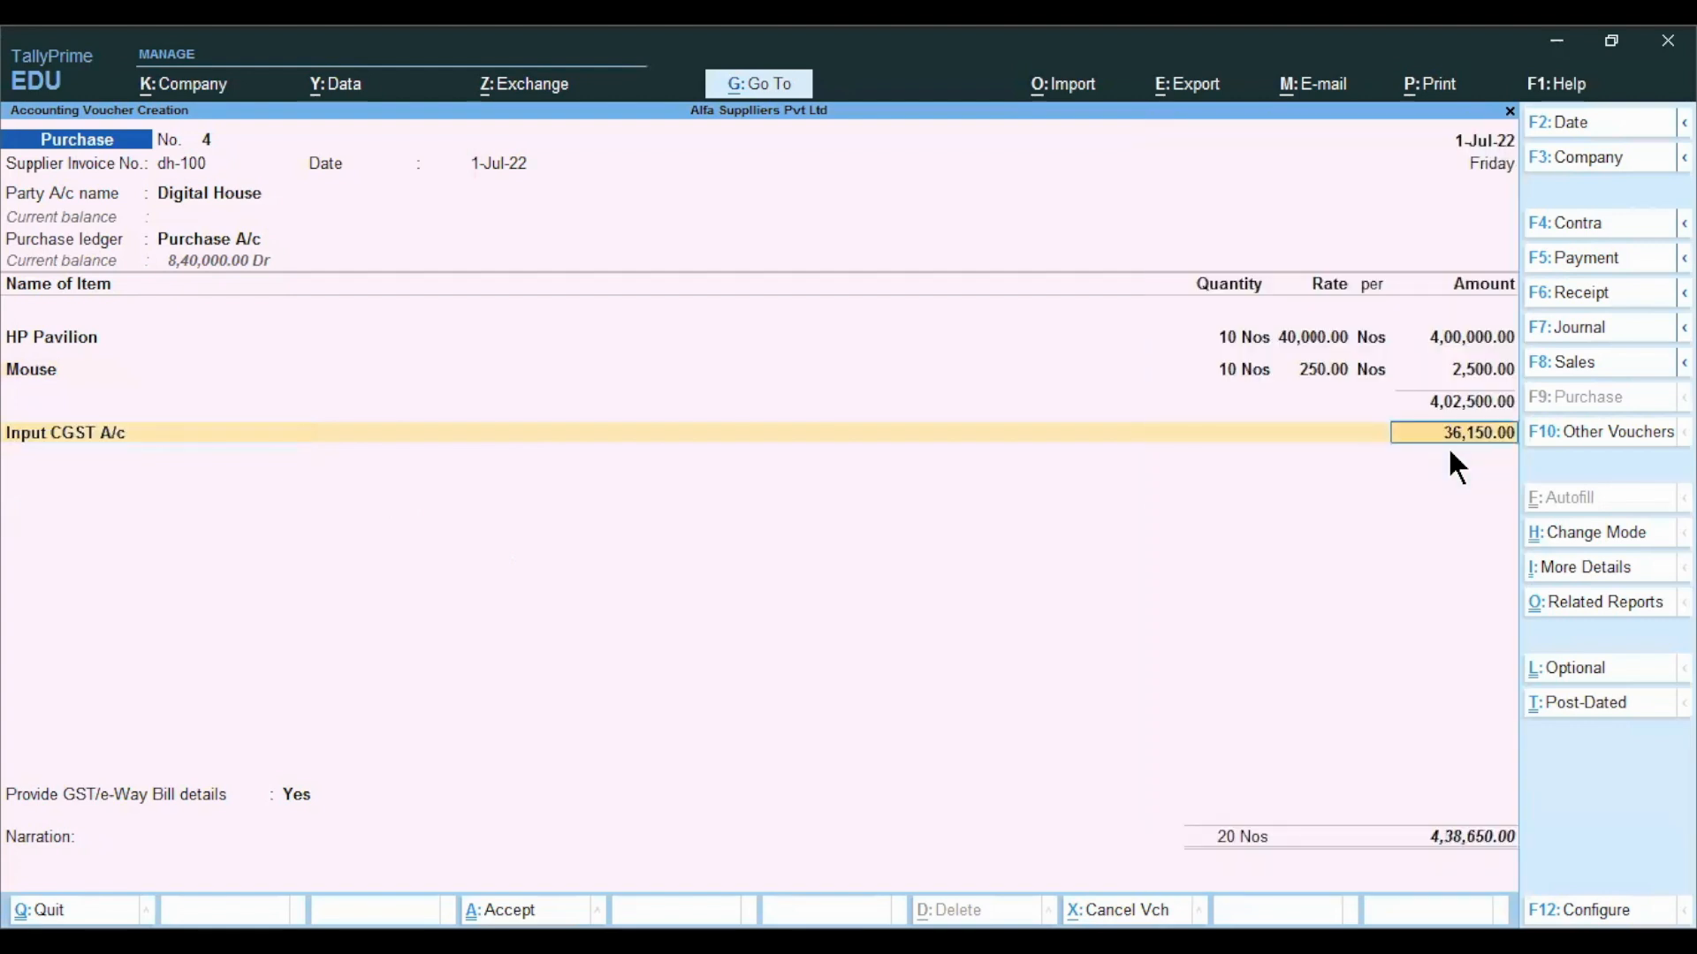
{"action": "key", "text": "Return"}
{"action": "type", "text": "In"}
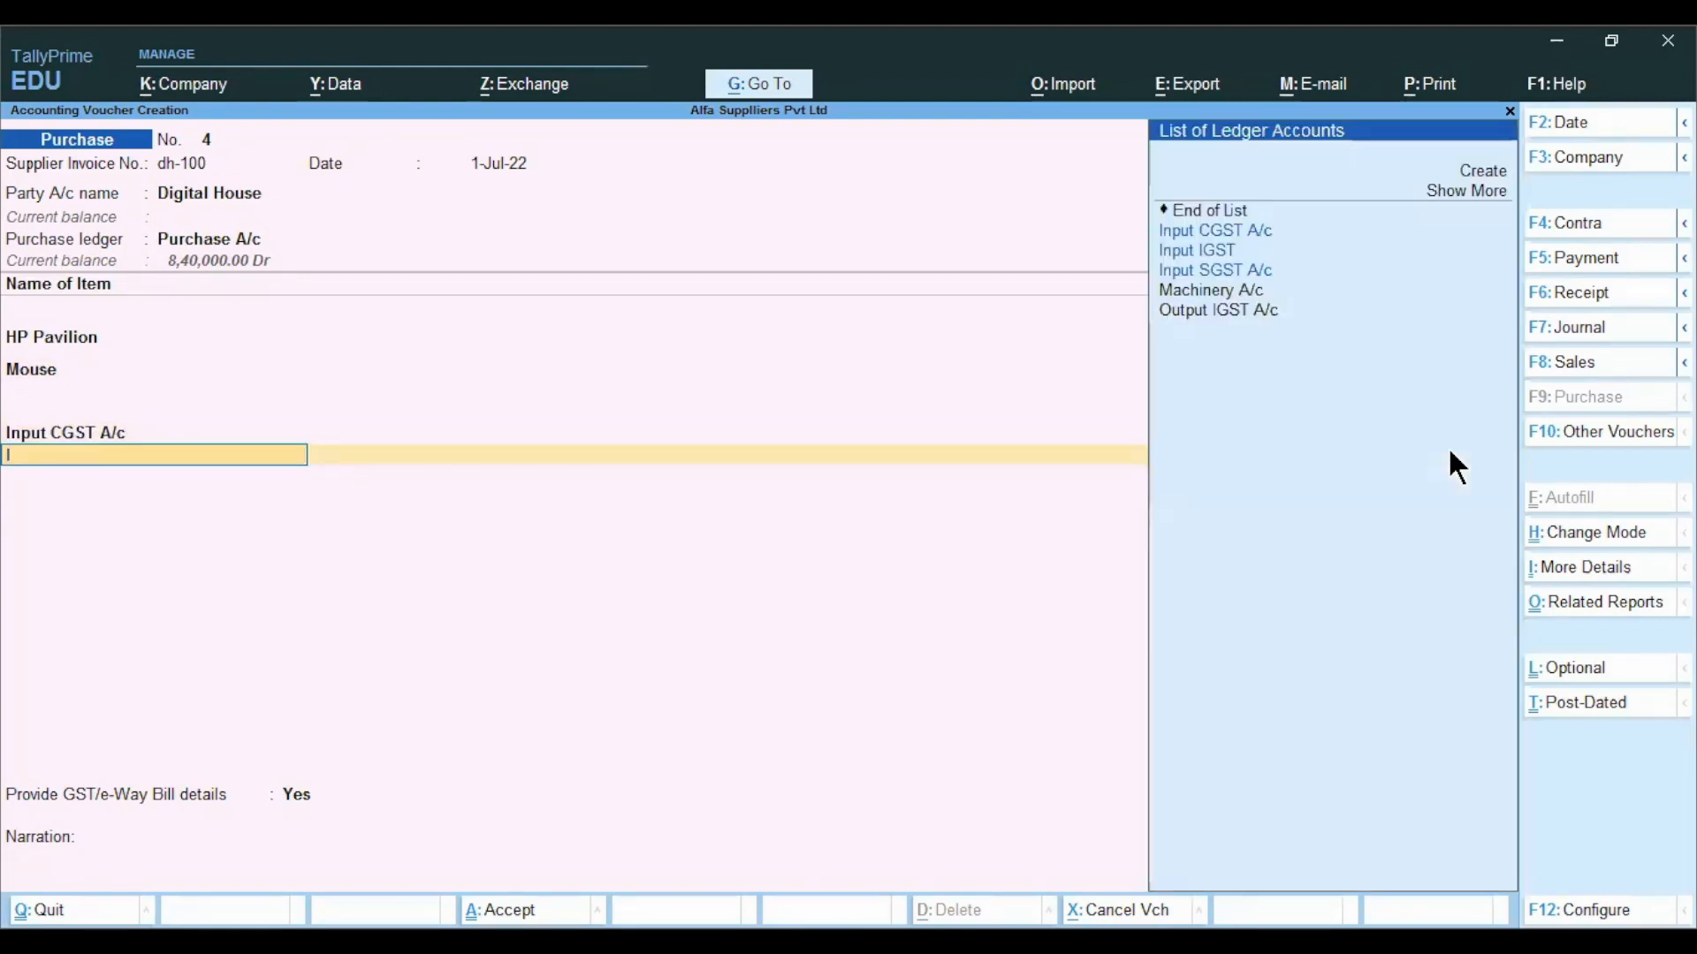
{"action": "key", "text": "Down"}
{"action": "key", "text": "Down"}
{"action": "key", "text": "Down"}
{"action": "key", "text": "Return"}
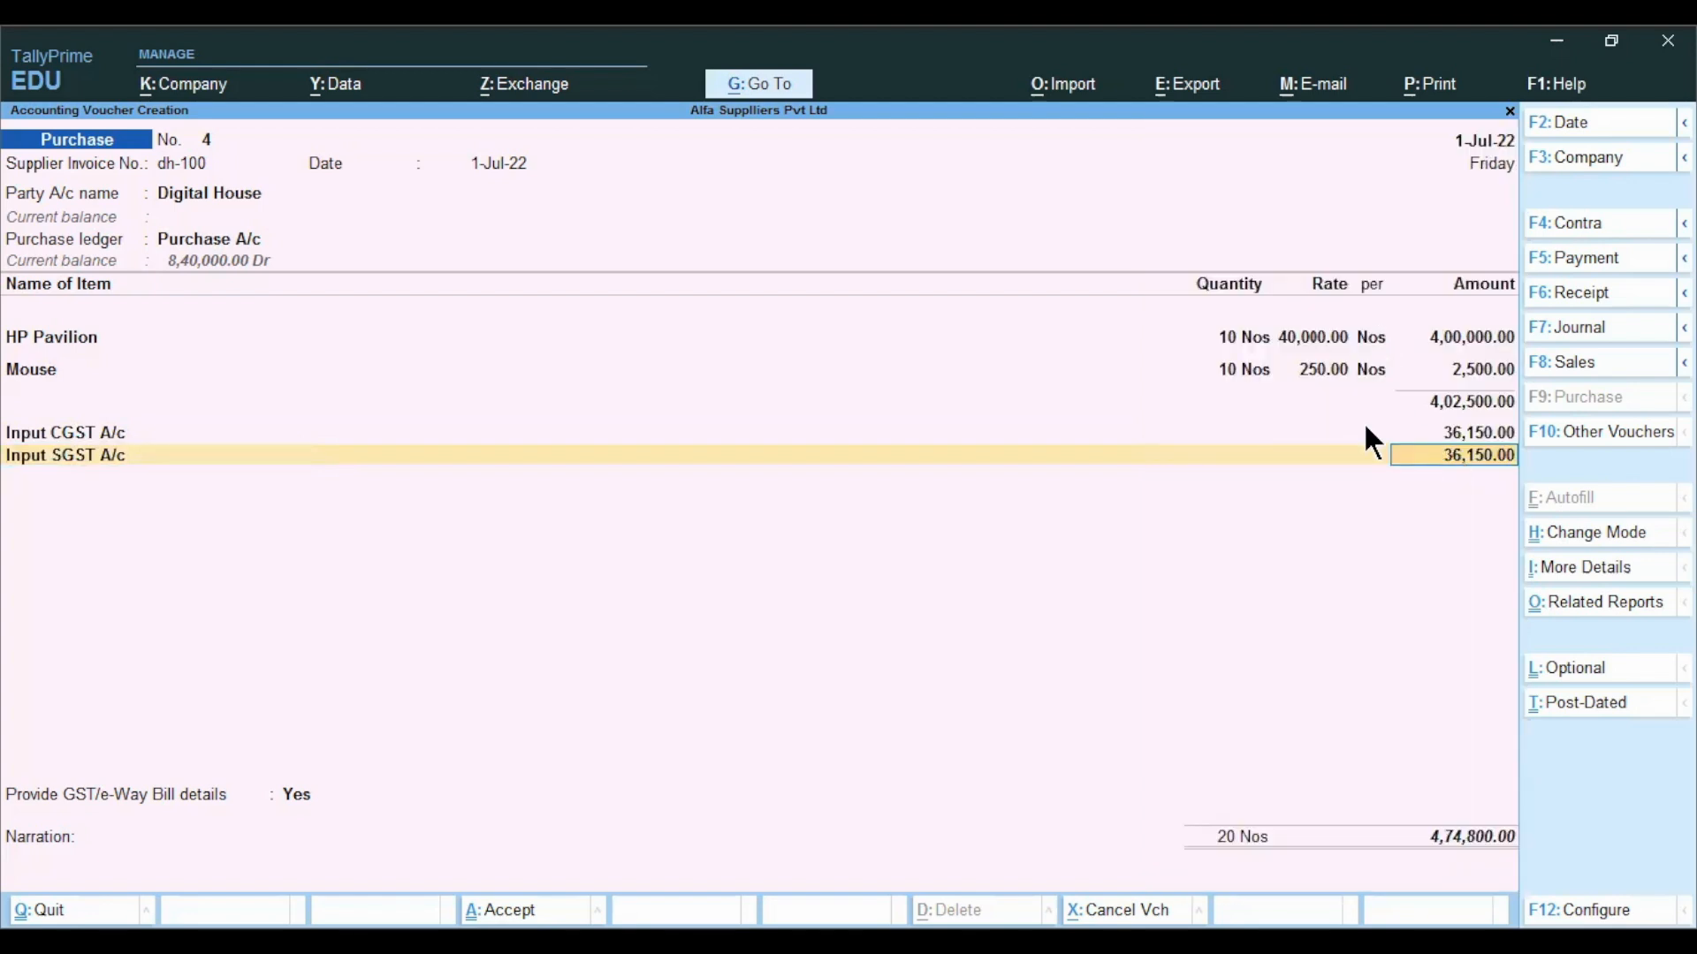
Examine the voucher's detailed GST - Tax Analysis for the central and state tax on each item.
{"action": "left_click", "coordinate": [1586, 602]}
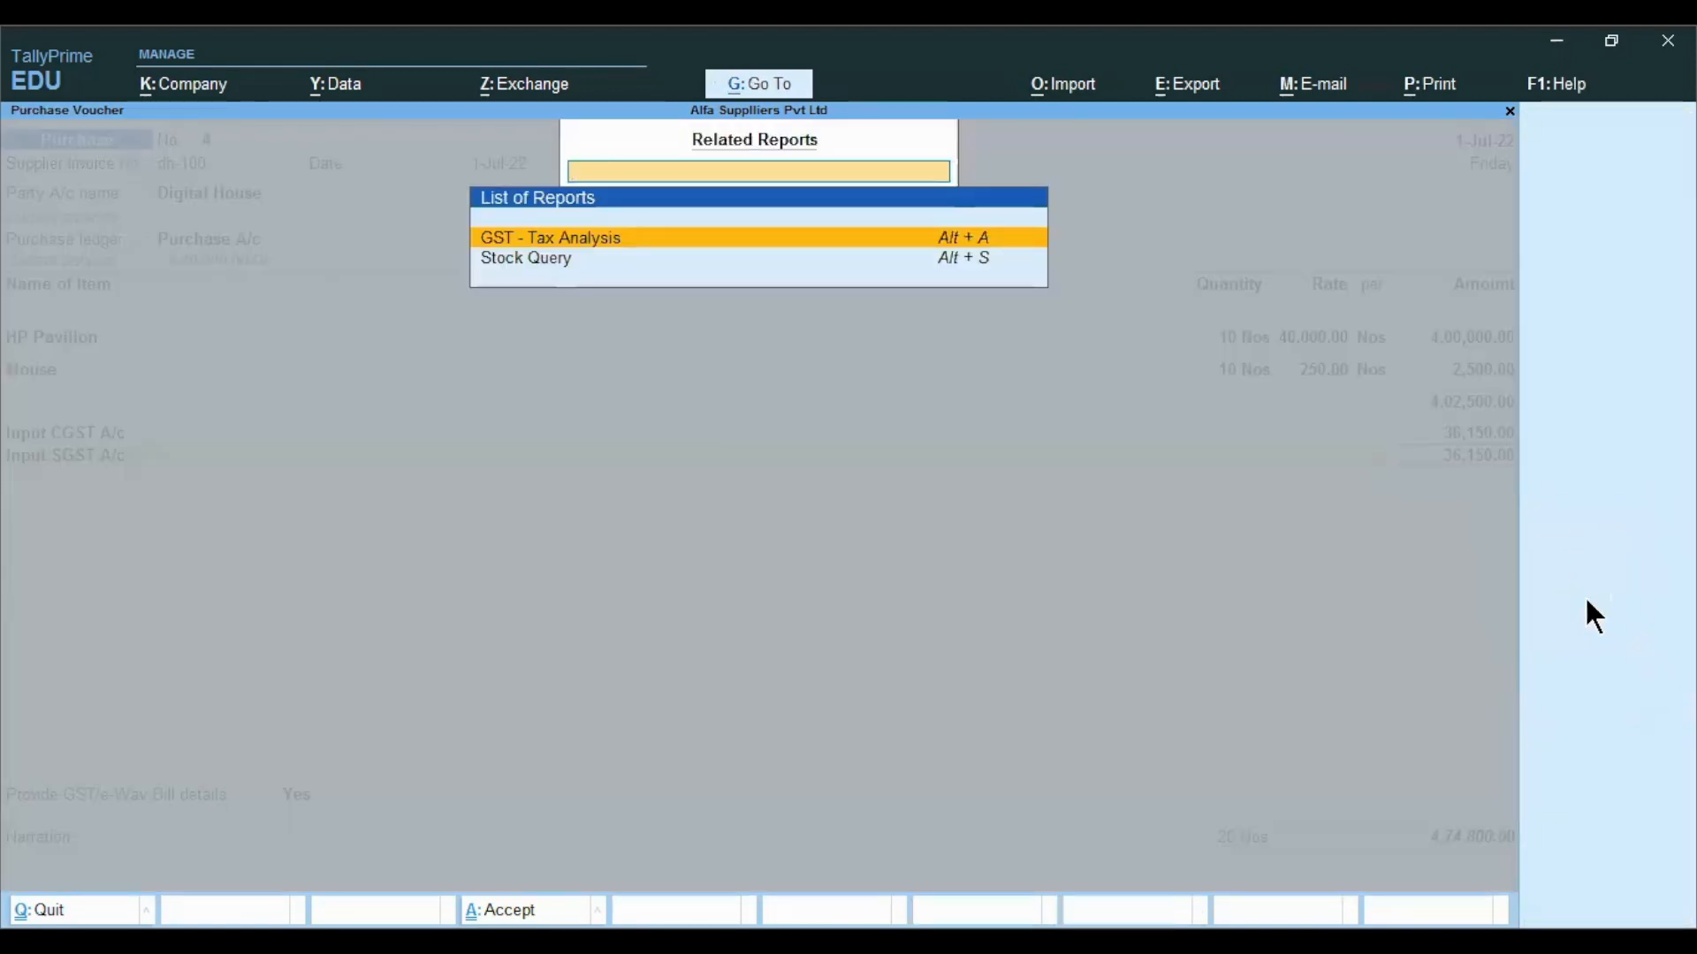
{"action": "key", "text": "Return"}
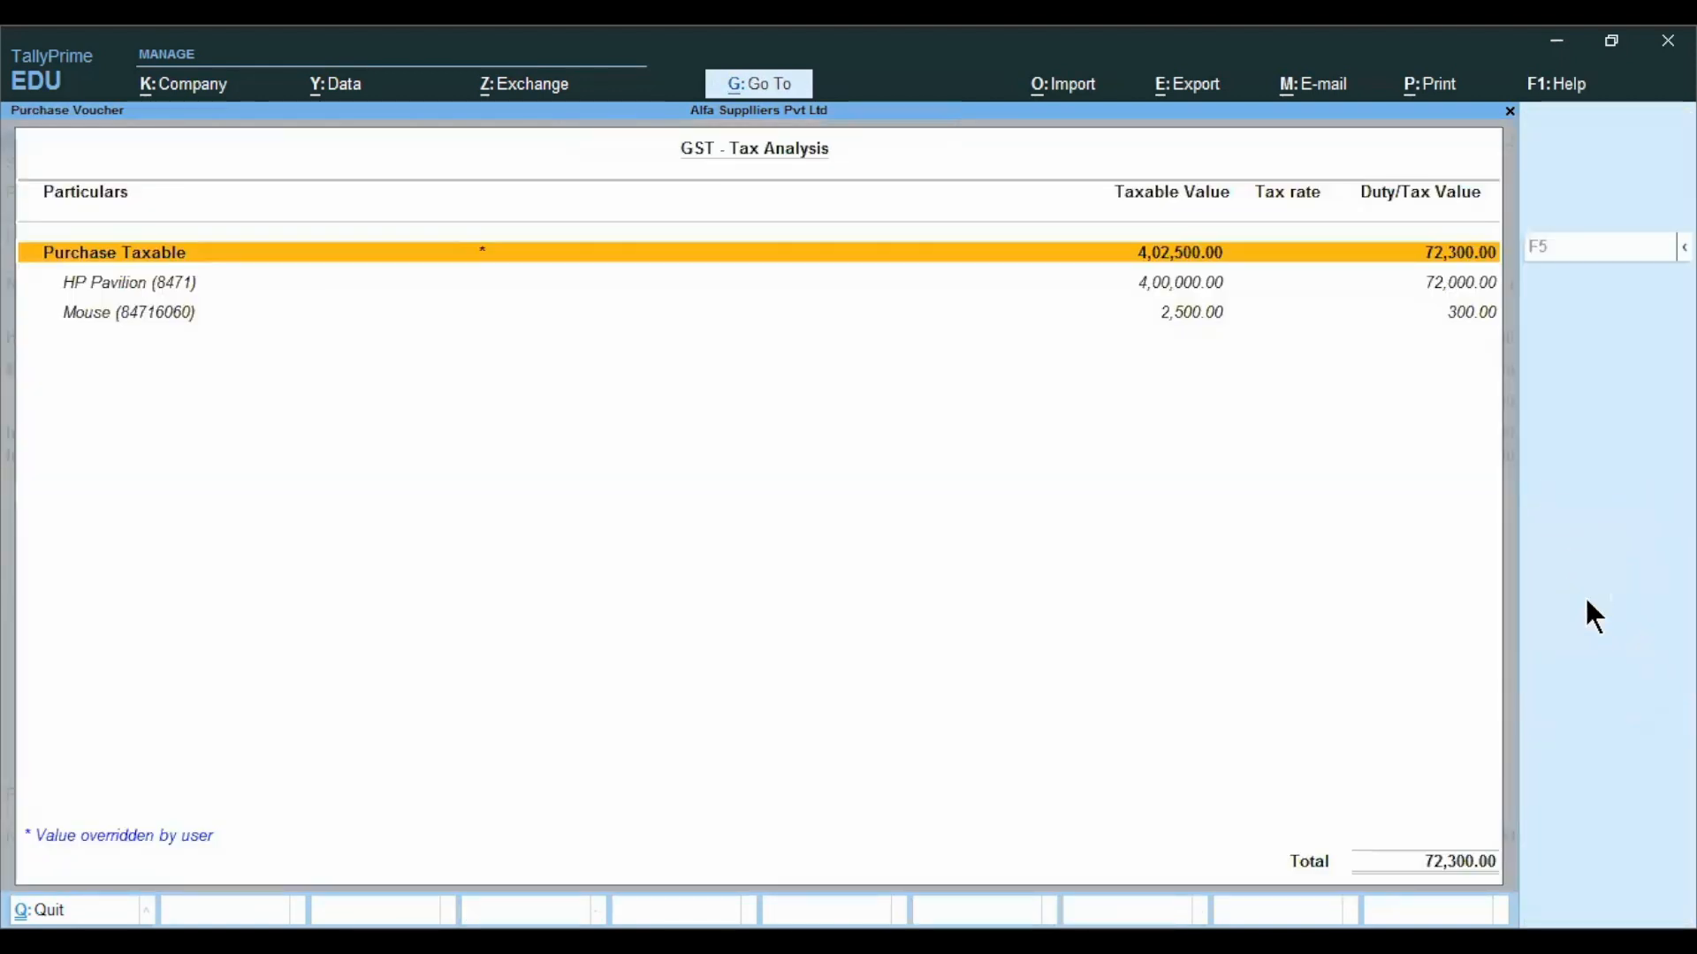
{"action": "key", "text": "F5"}
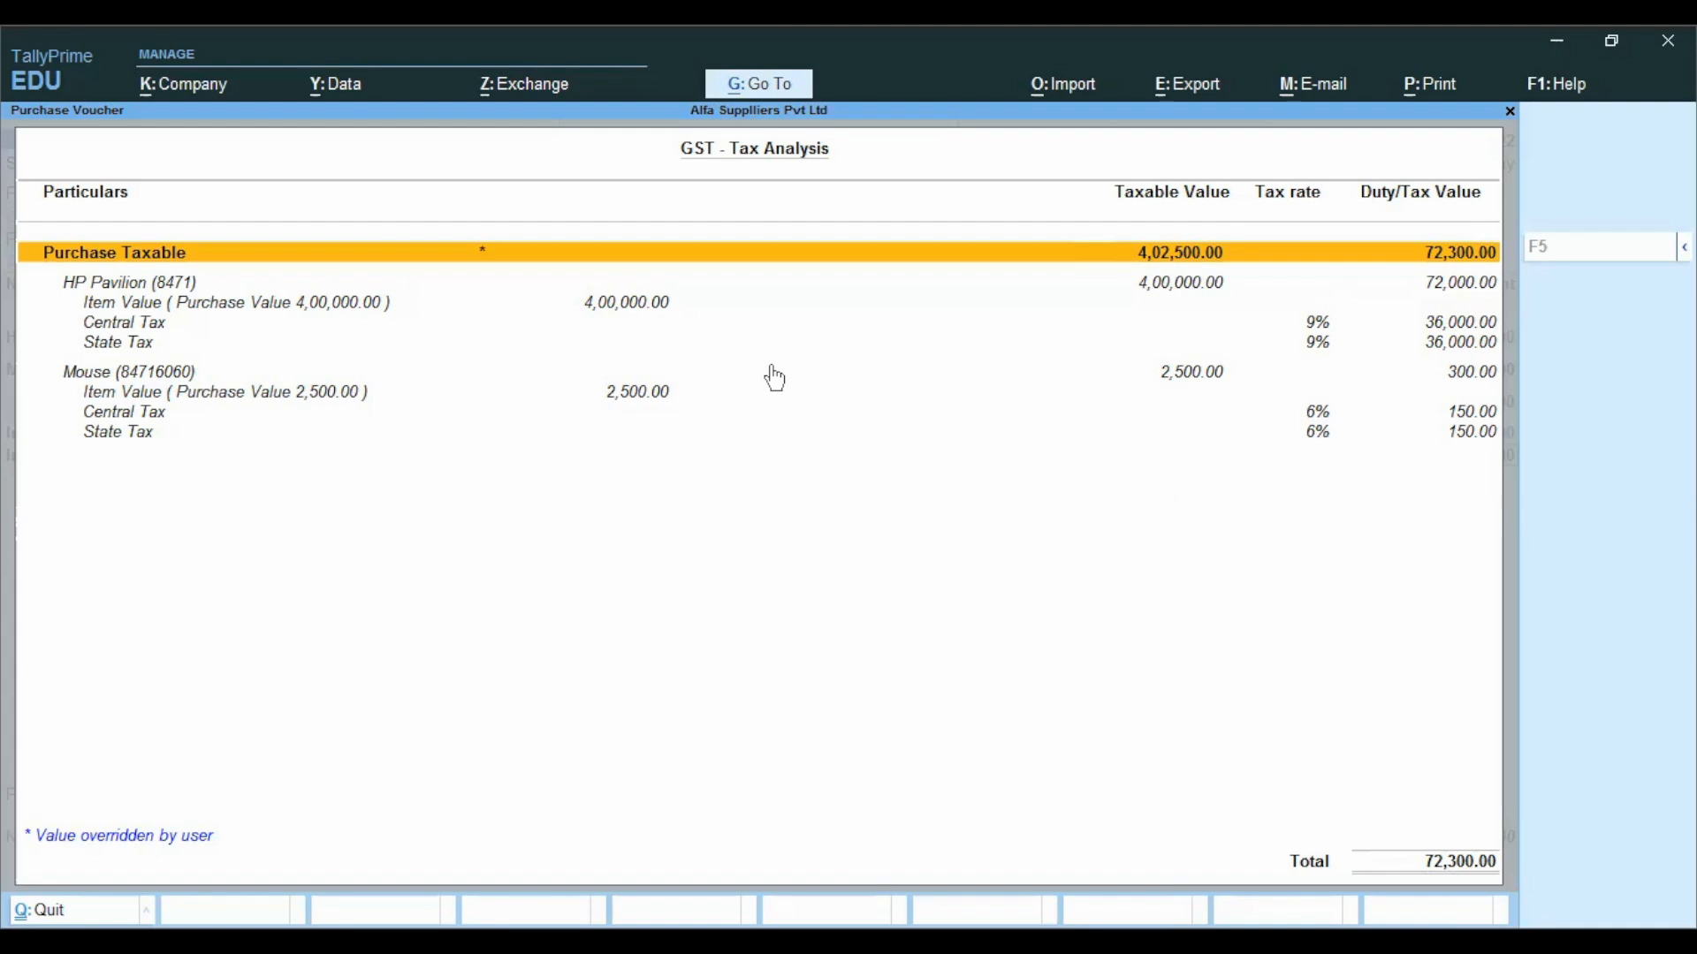
{"action": "key", "text": "Escape"}
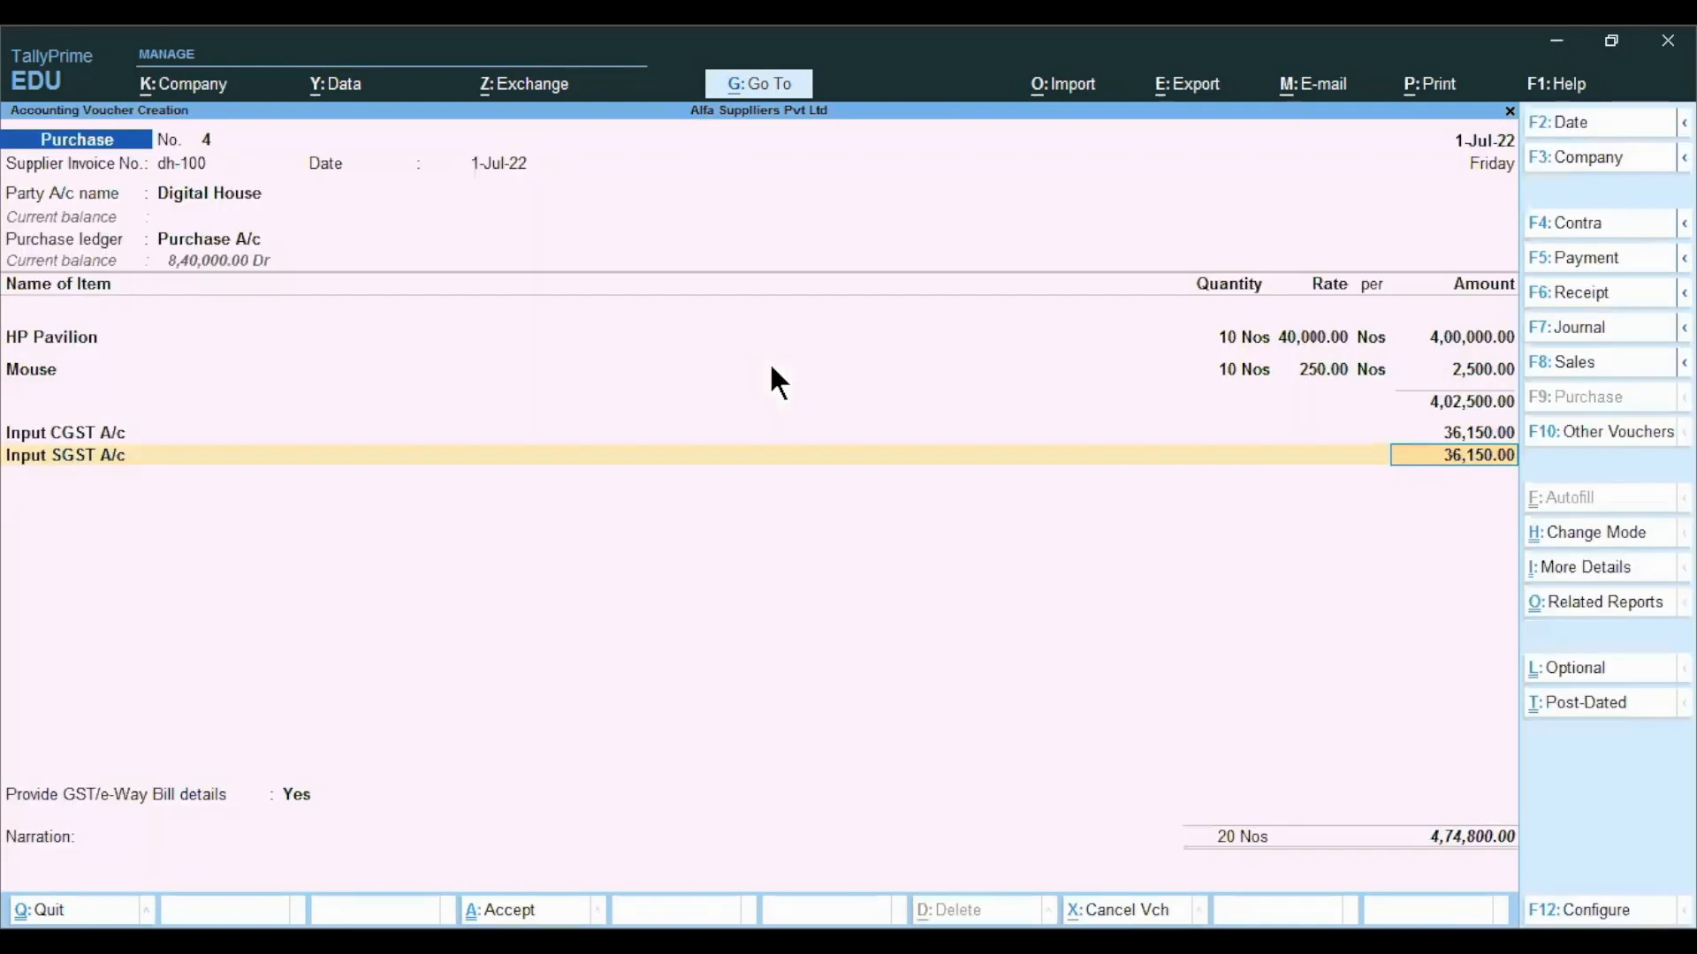
End the tax ledger list, keep GST/e-Way Bill details at Yes, and accept the additional details without filling them in.
{"action": "key", "text": "Return"}
{"action": "key", "text": "Return"}
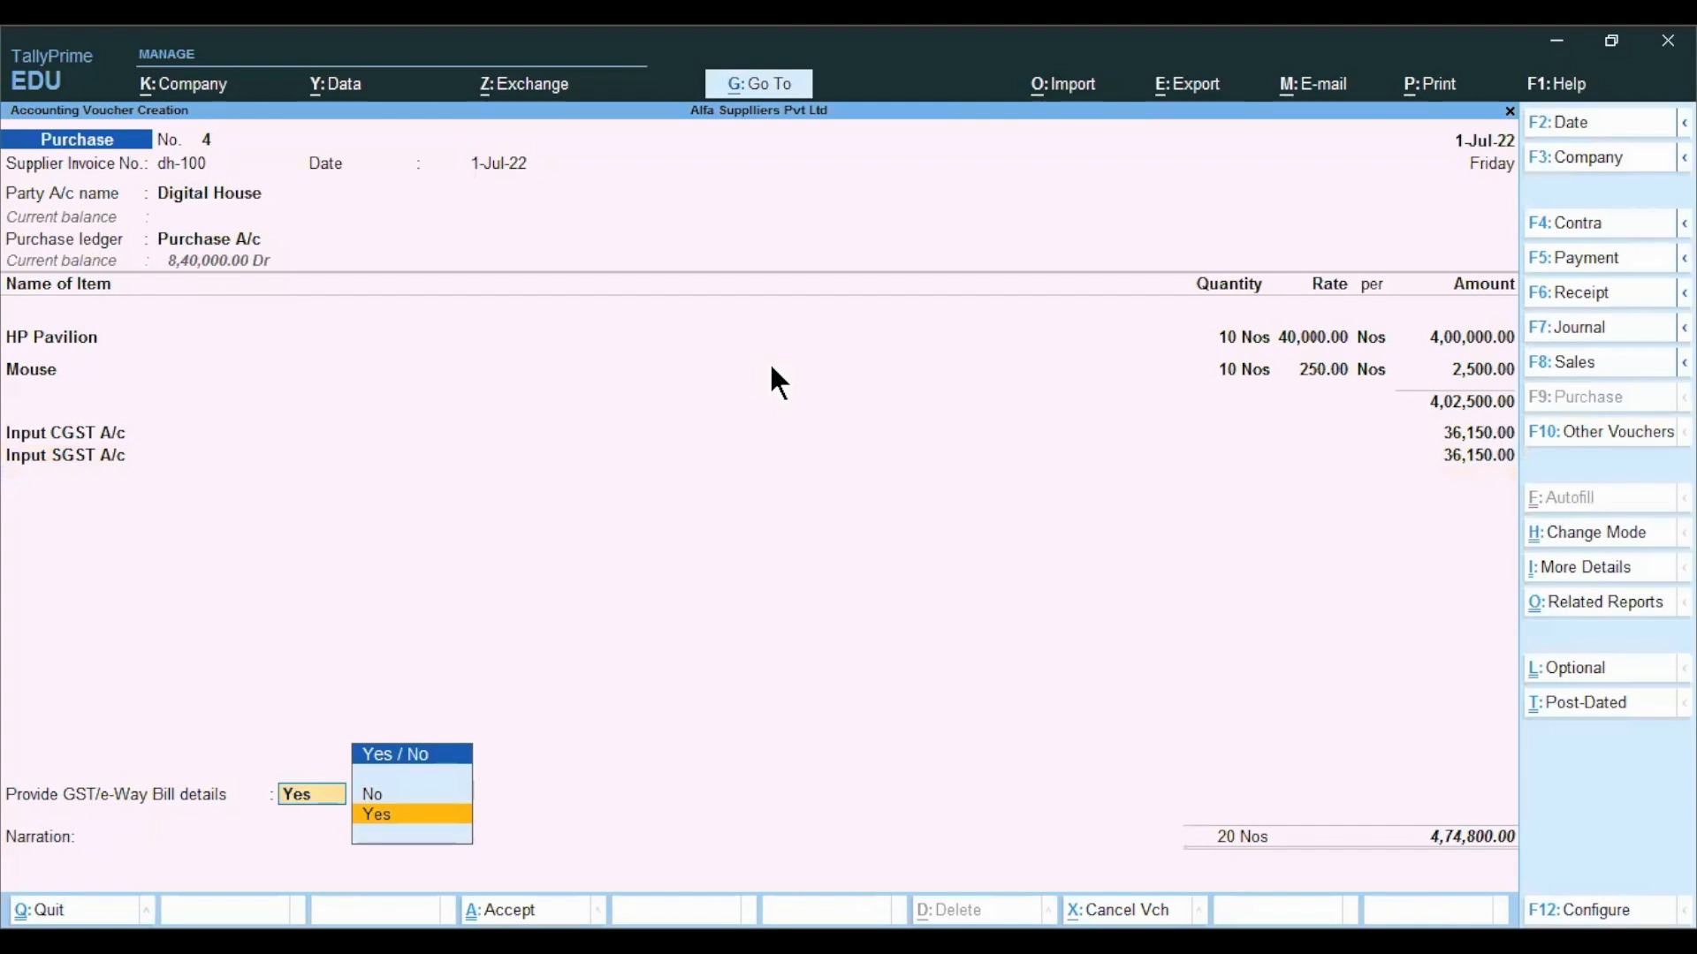
{"action": "key", "text": "Return"}
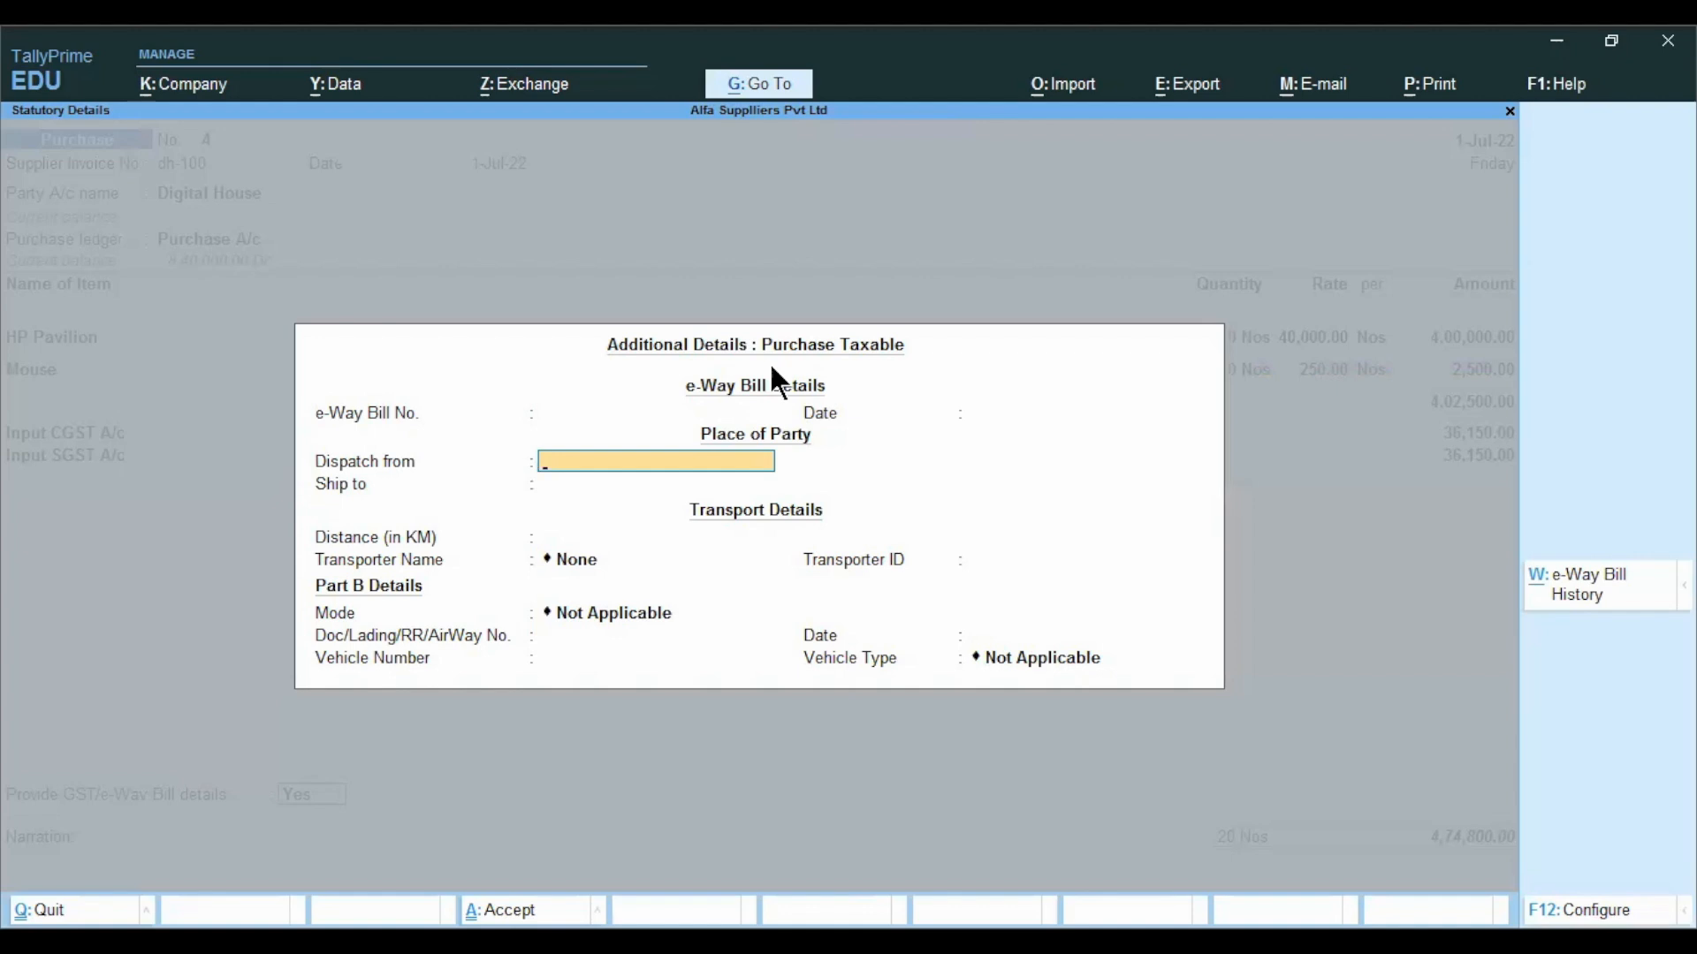
{"action": "key", "text": "ctrl+a"}
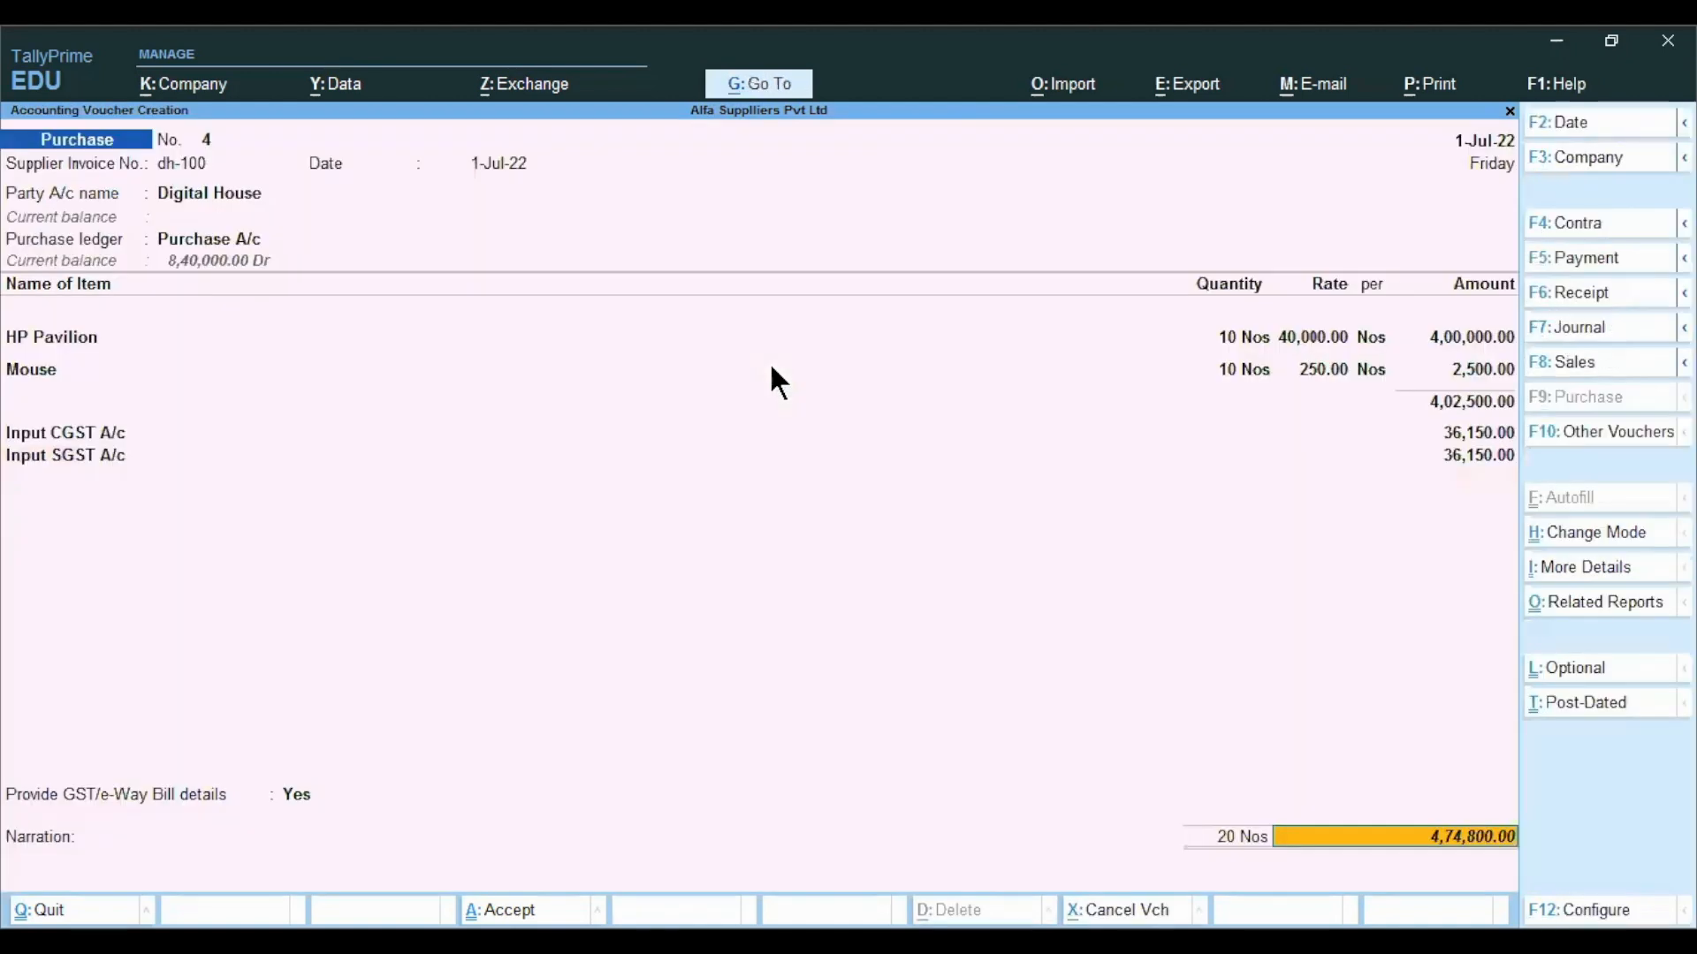
Record the Digital House bill as New Ref dh-100 without credit days, leave the narration blank, and save the purchase voucher.
{"action": "key", "text": "Return"}
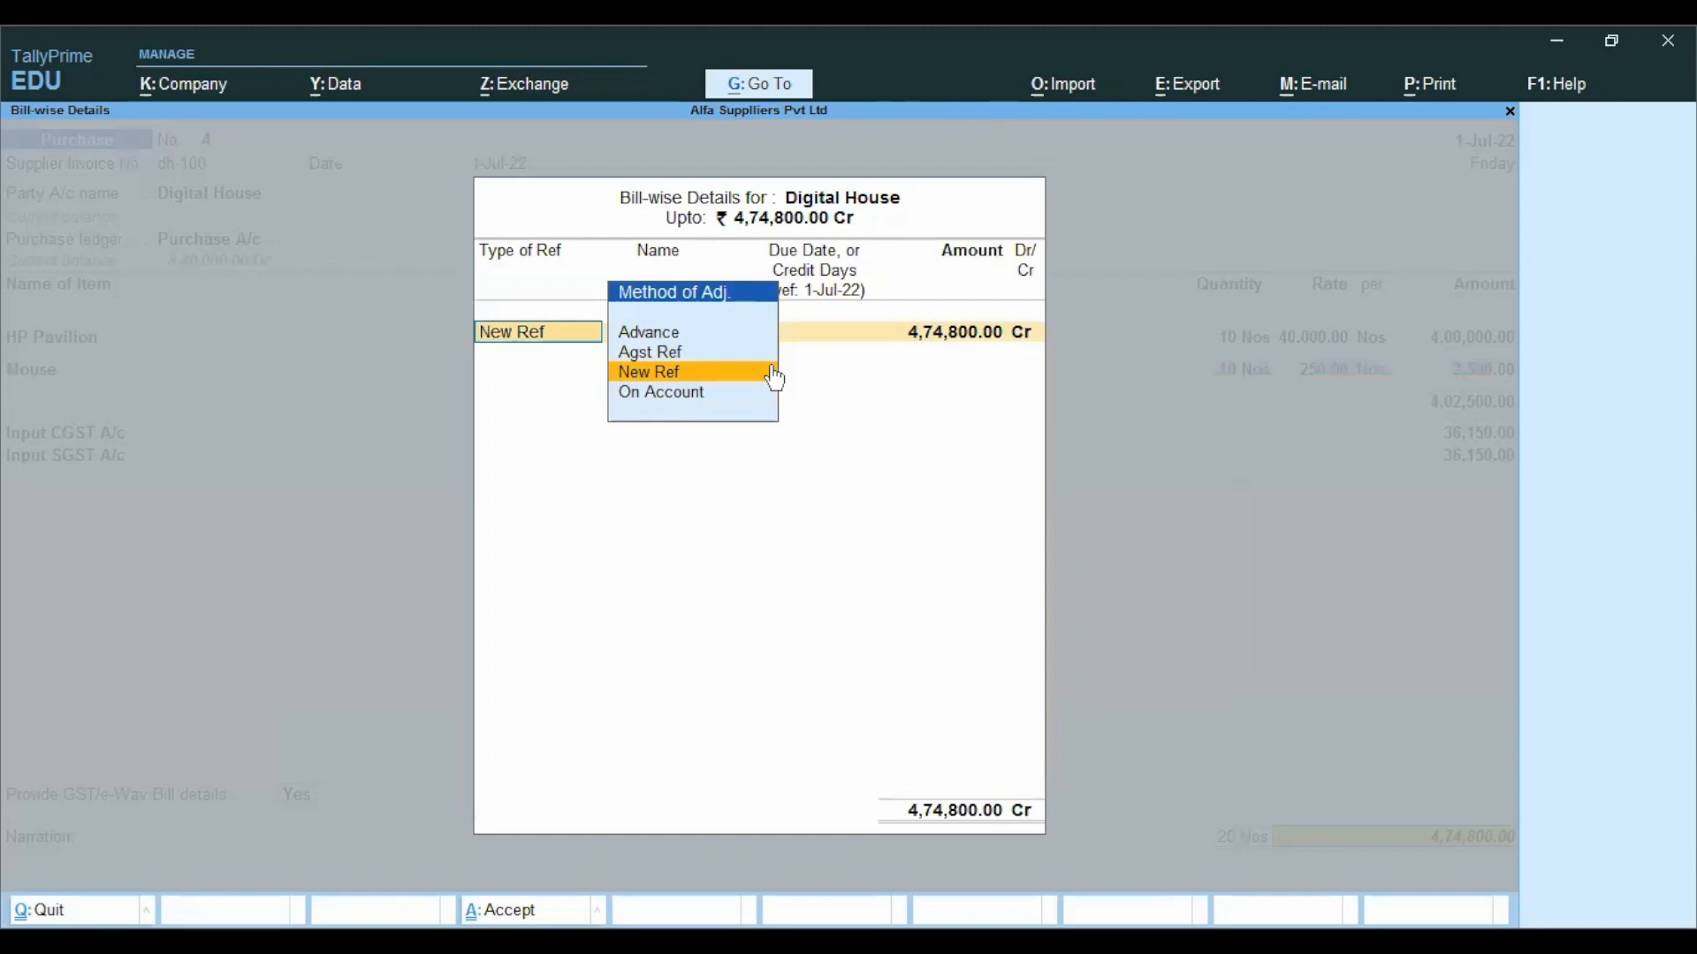
{"action": "left_click", "coordinate": [774, 371]}
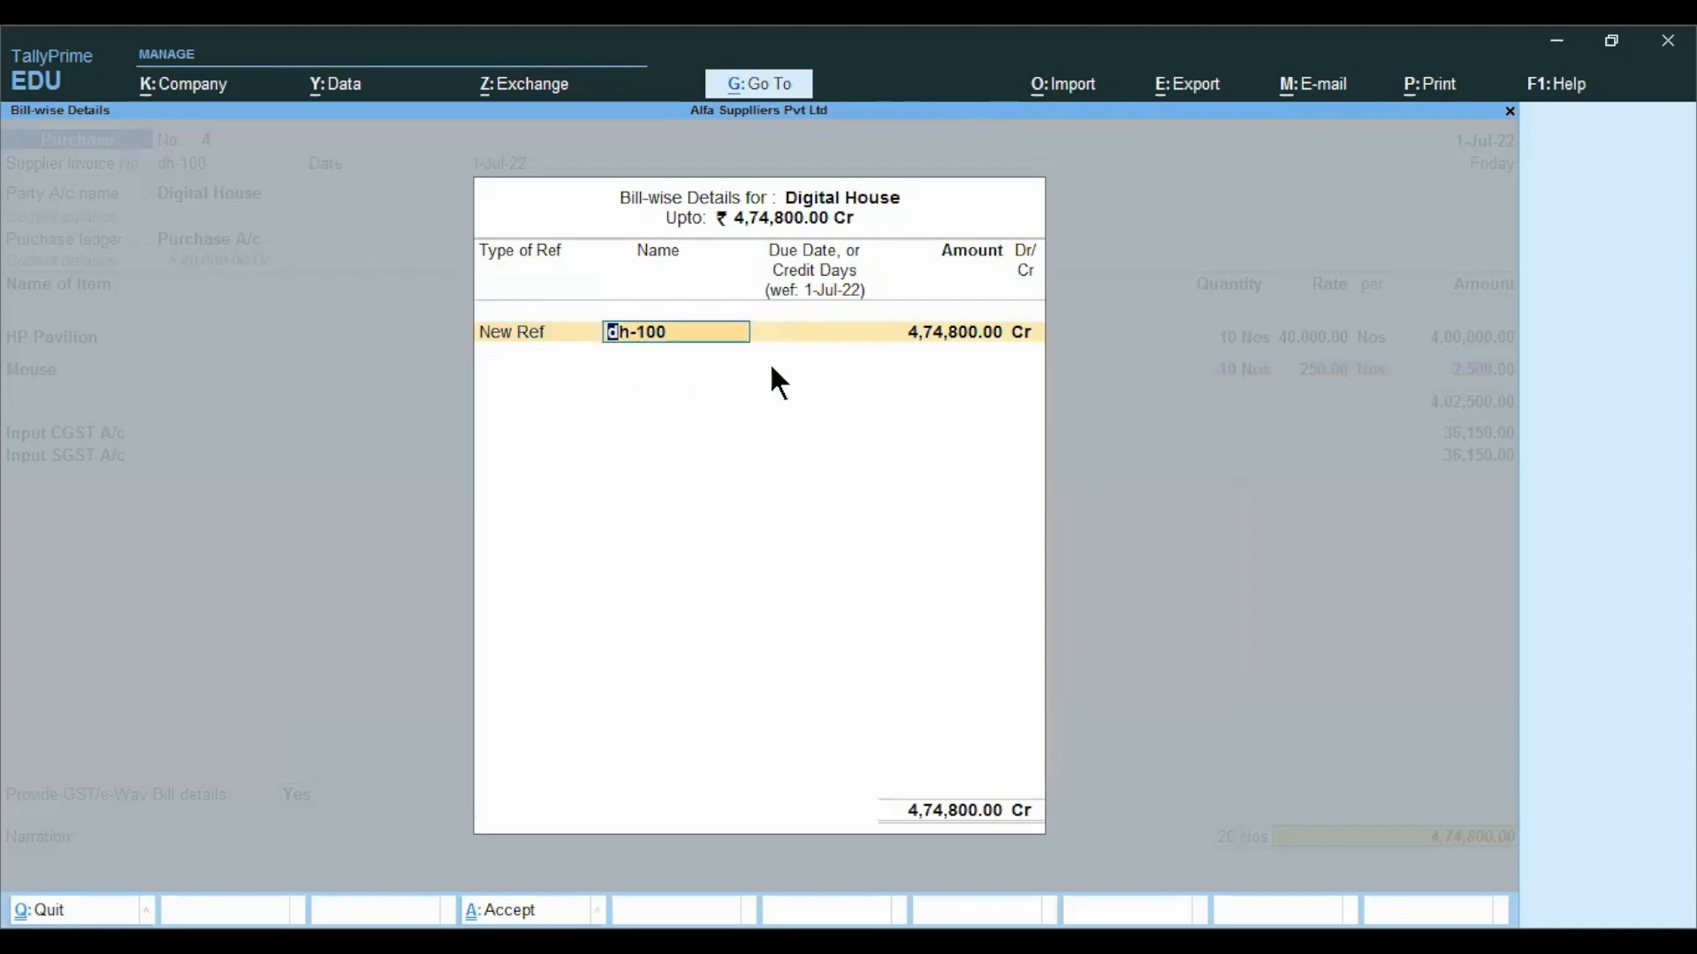
{"action": "key", "text": "Return"}
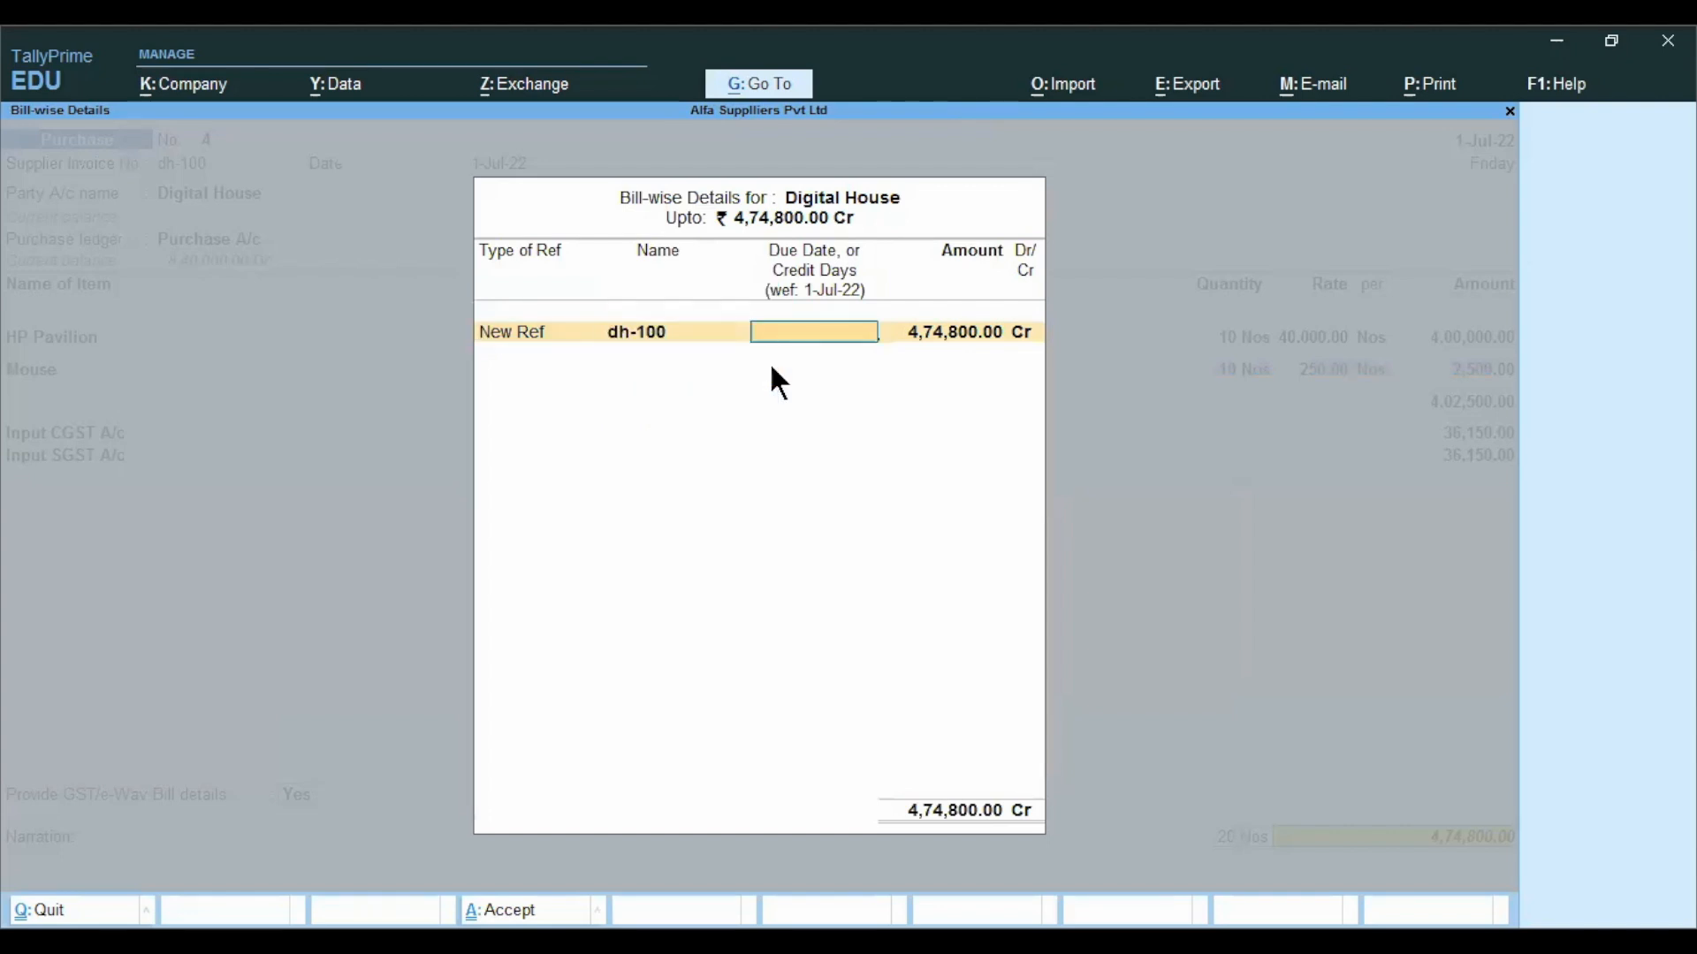
{"action": "key", "text": "Return"}
{"action": "key", "text": "Return"}
{"action": "key", "text": "Return"}
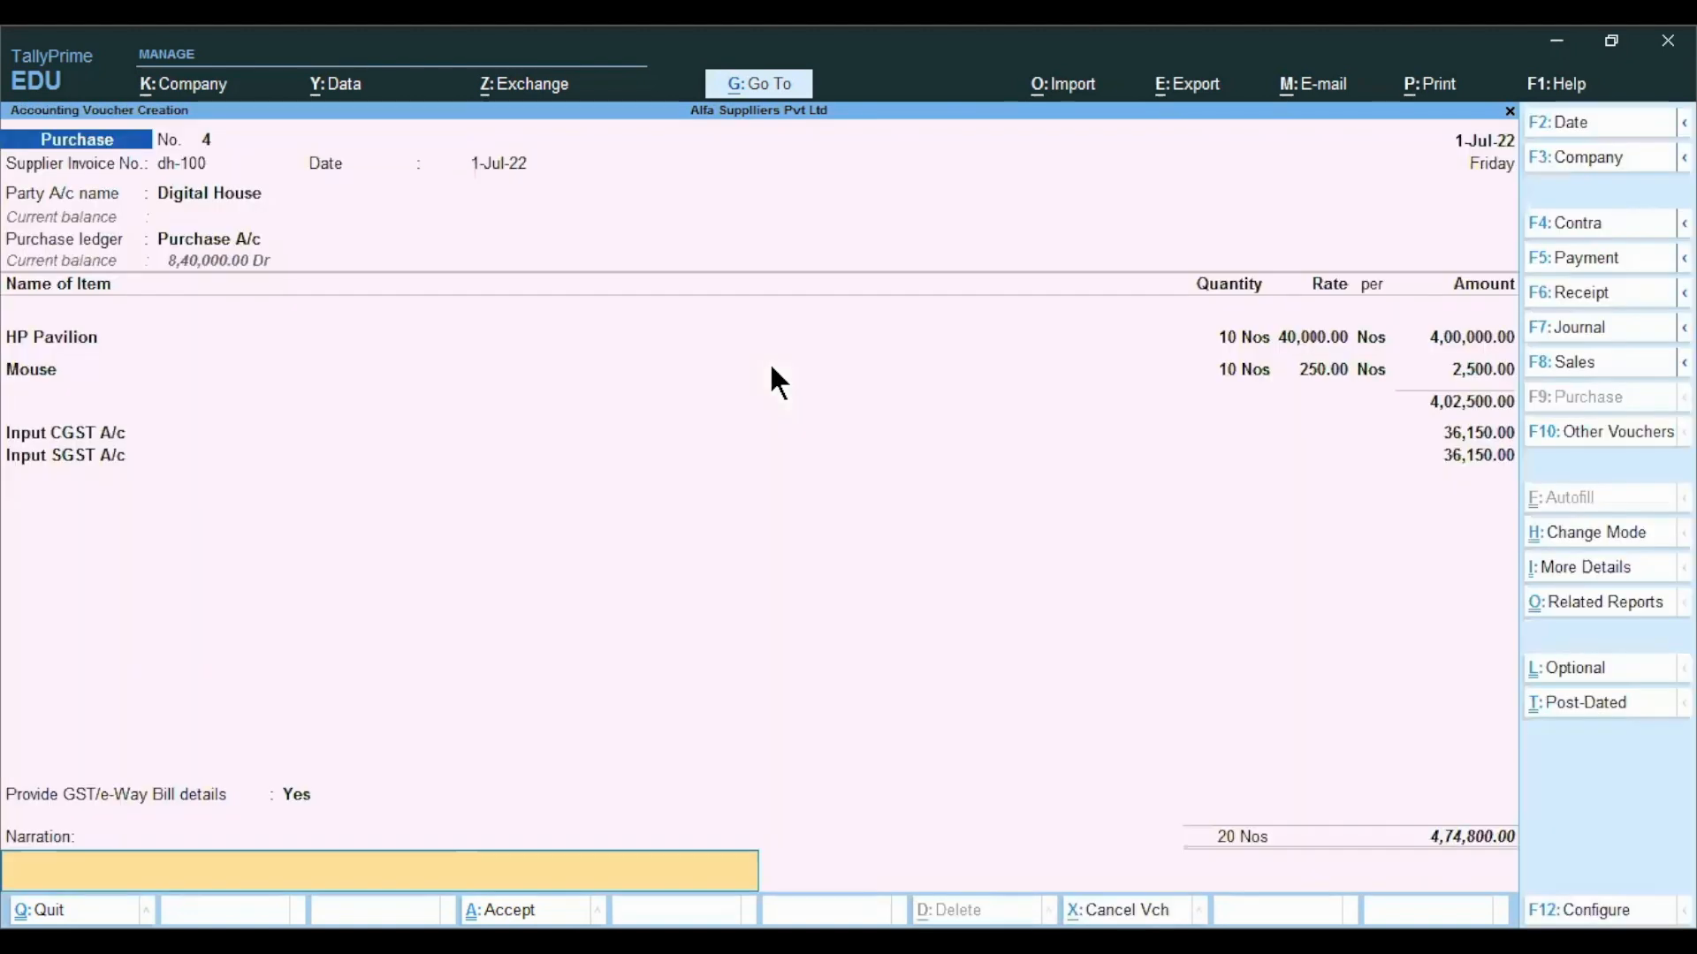
{"action": "key", "text": "Return"}
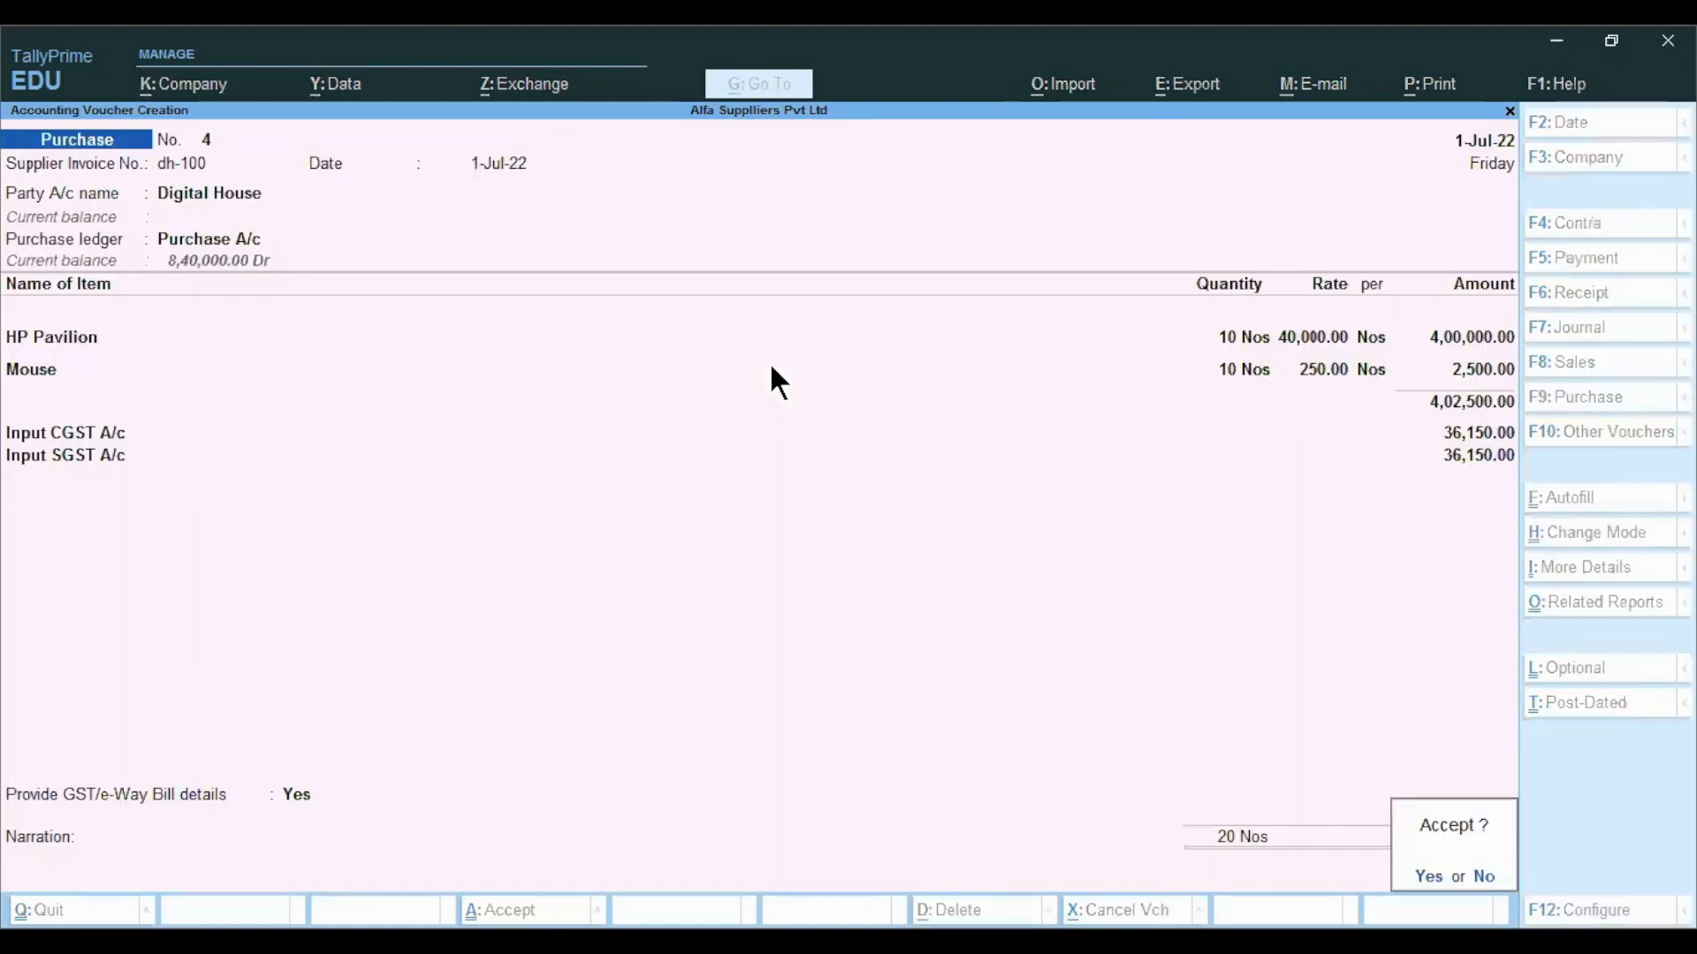
{"action": "key", "text": "Return"}
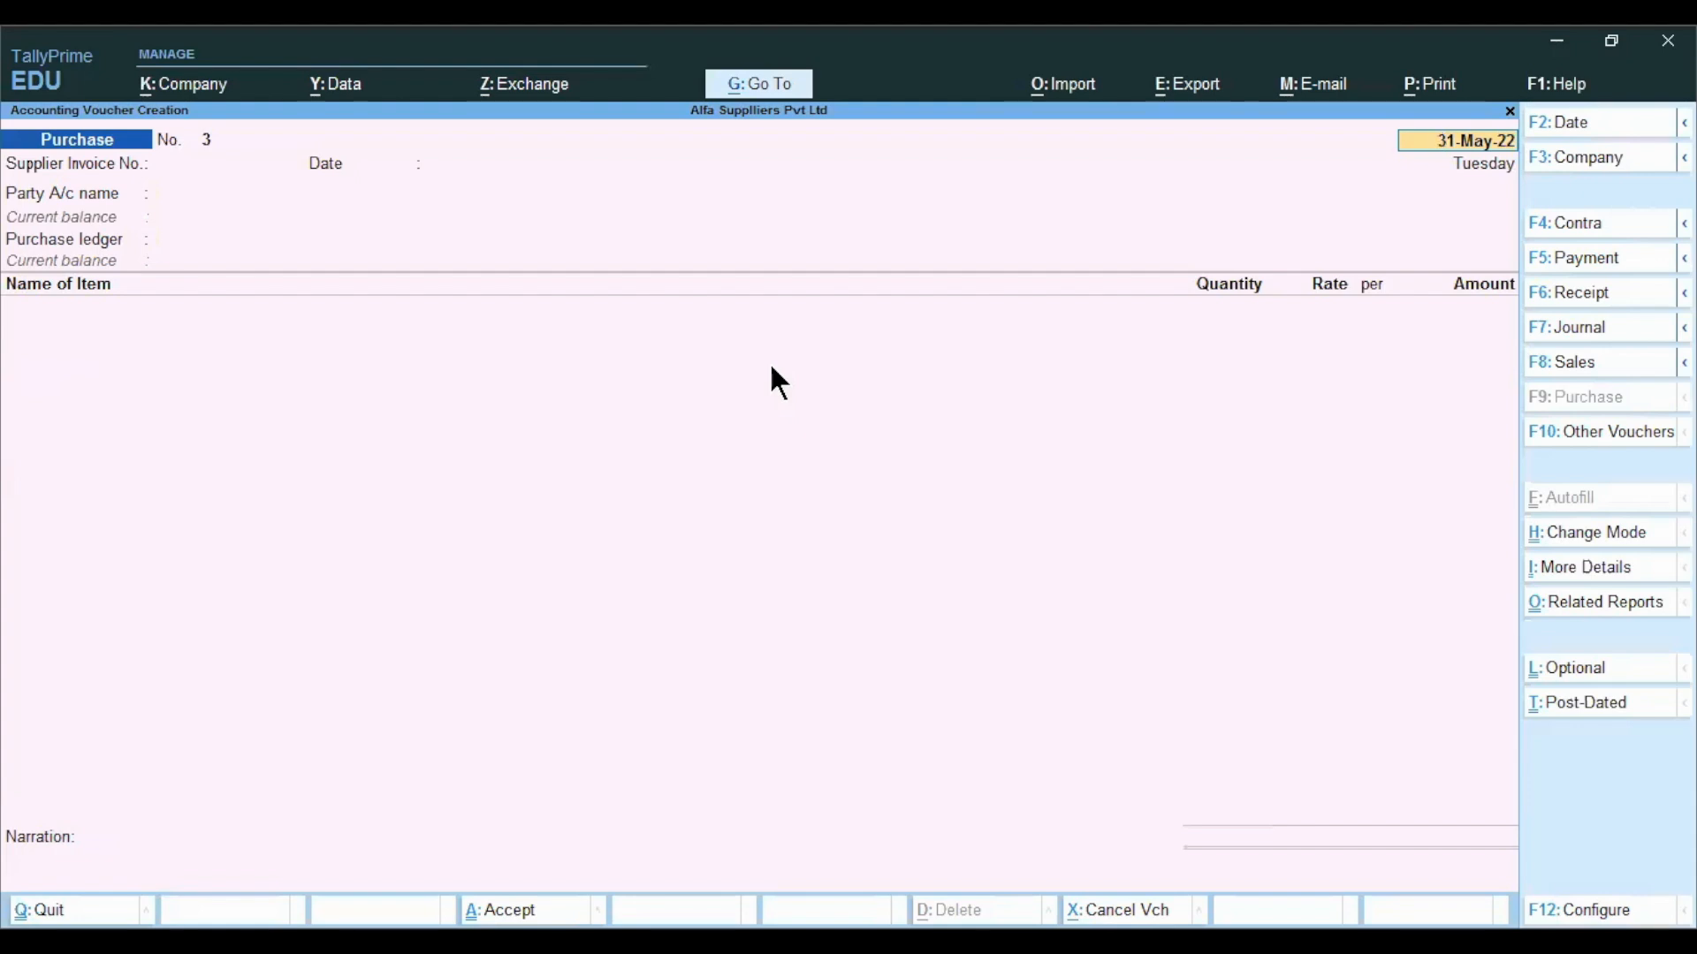
Switch to the presentation and view the Debit Note / Credit Note slide with the mouse return example.
{"action": "key", "text": "alt+Tab"}
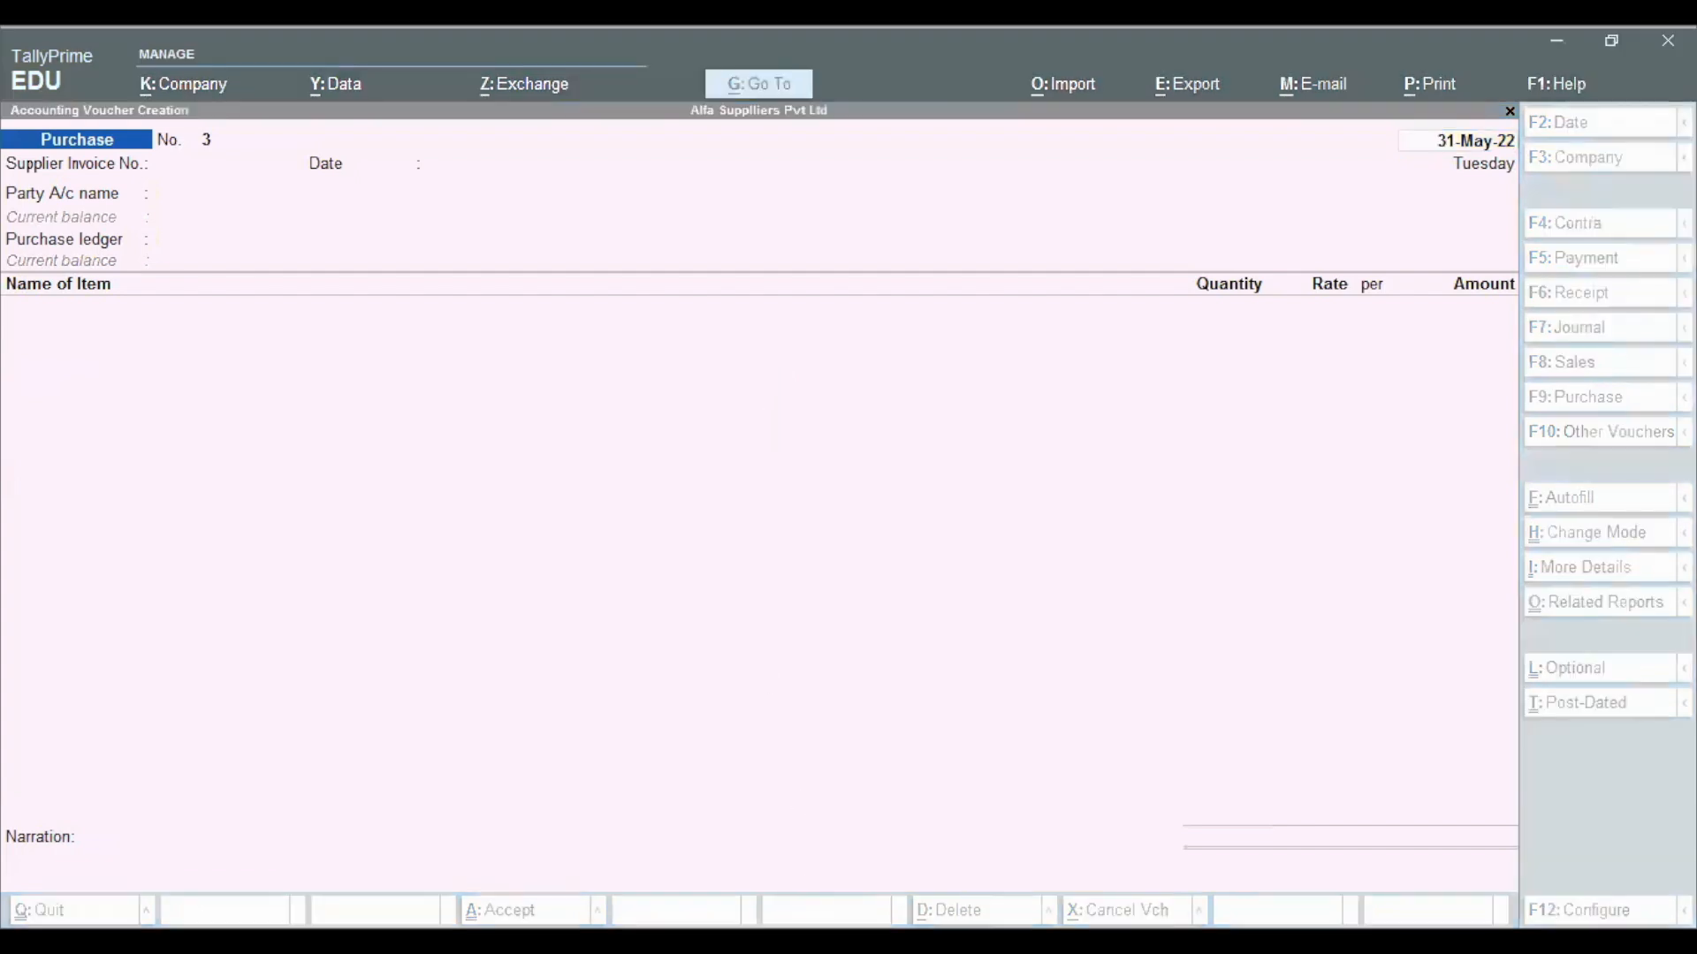
{"action": "left_click", "coordinate": [642, 537]}
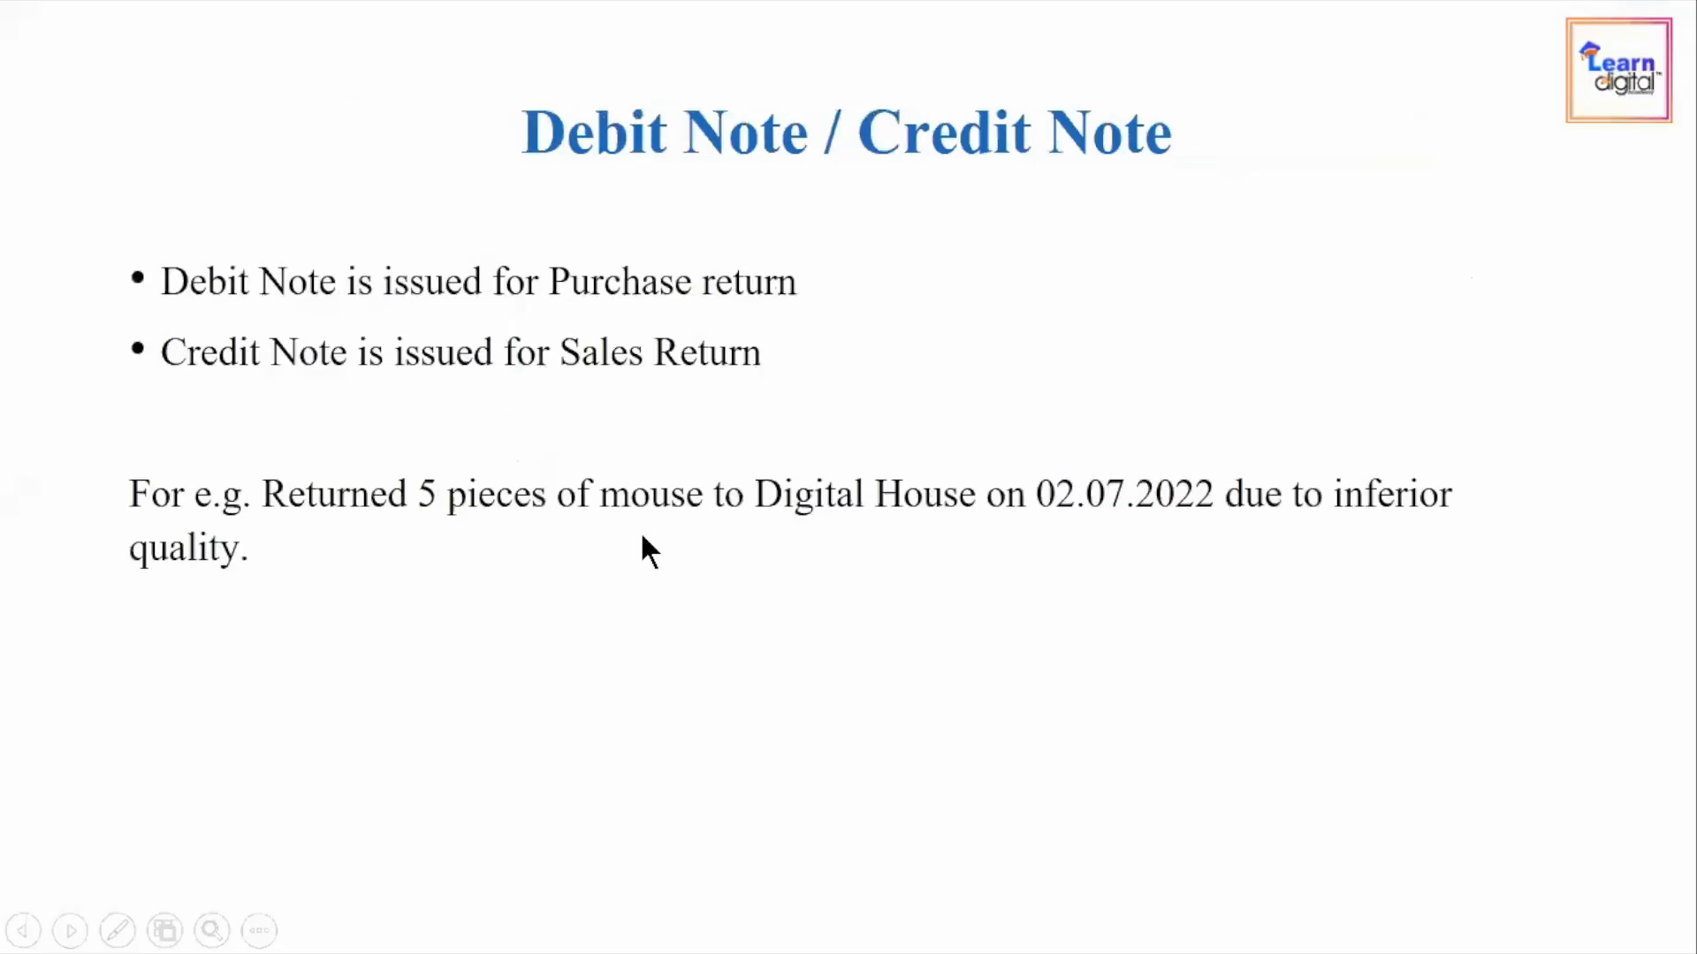
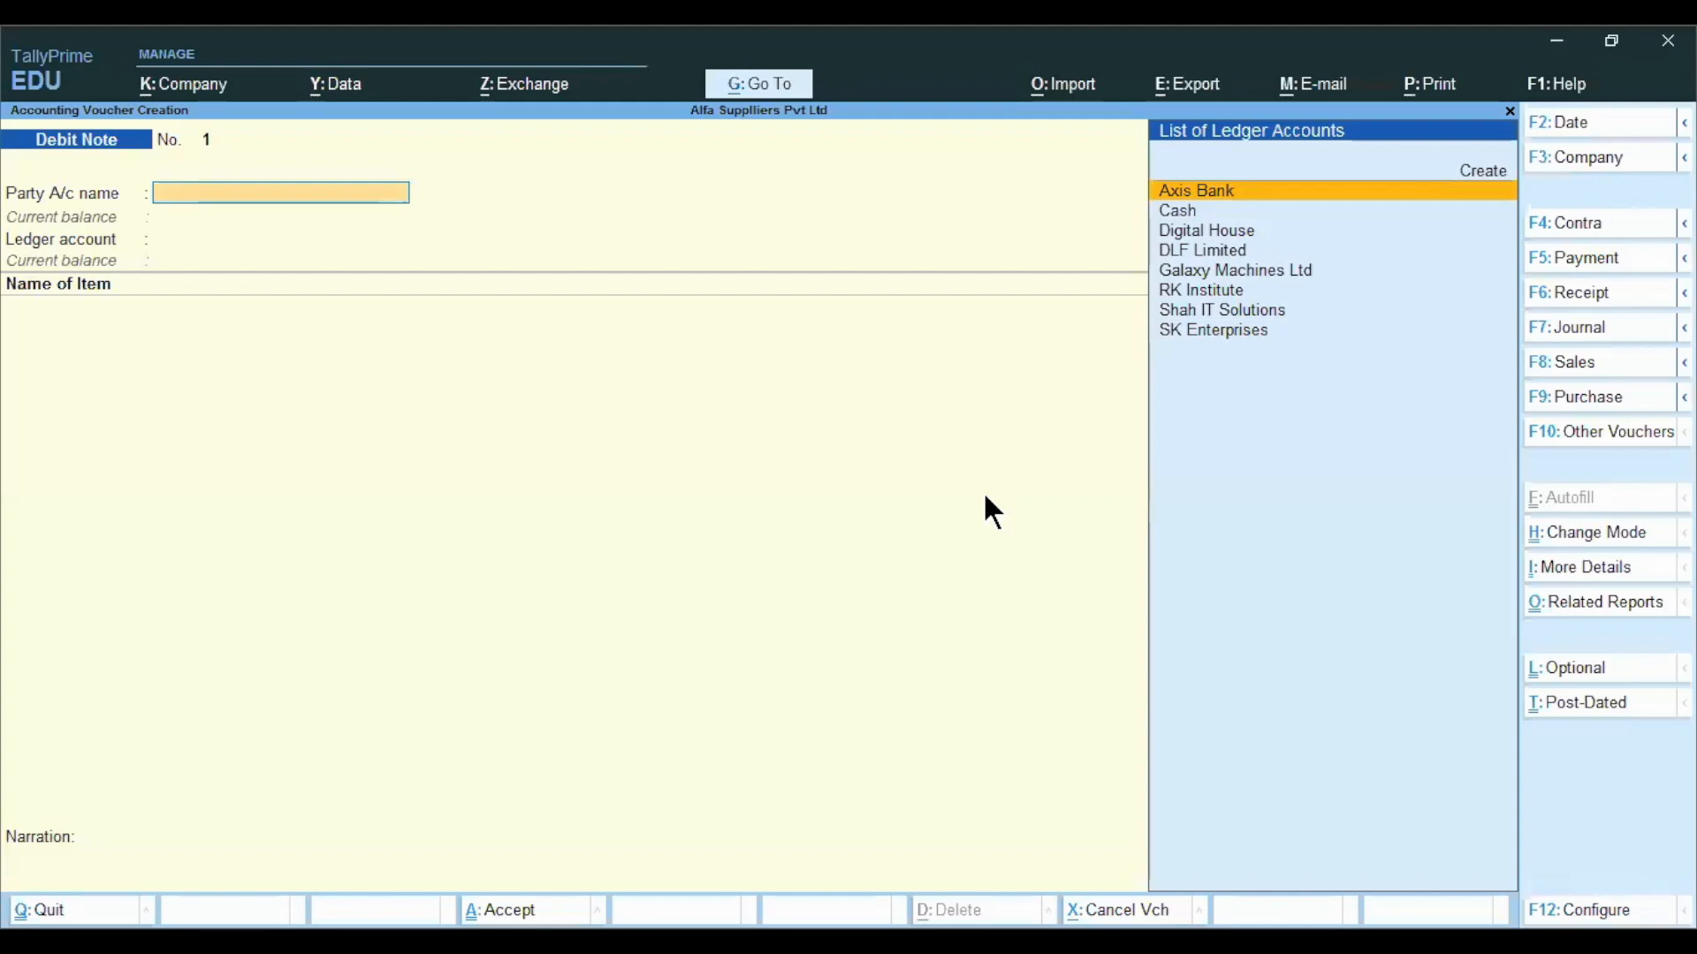
Choose Digital House as the debit note's party and accept the blank dispatch details and default party details.
{"action": "key", "text": "Return"}
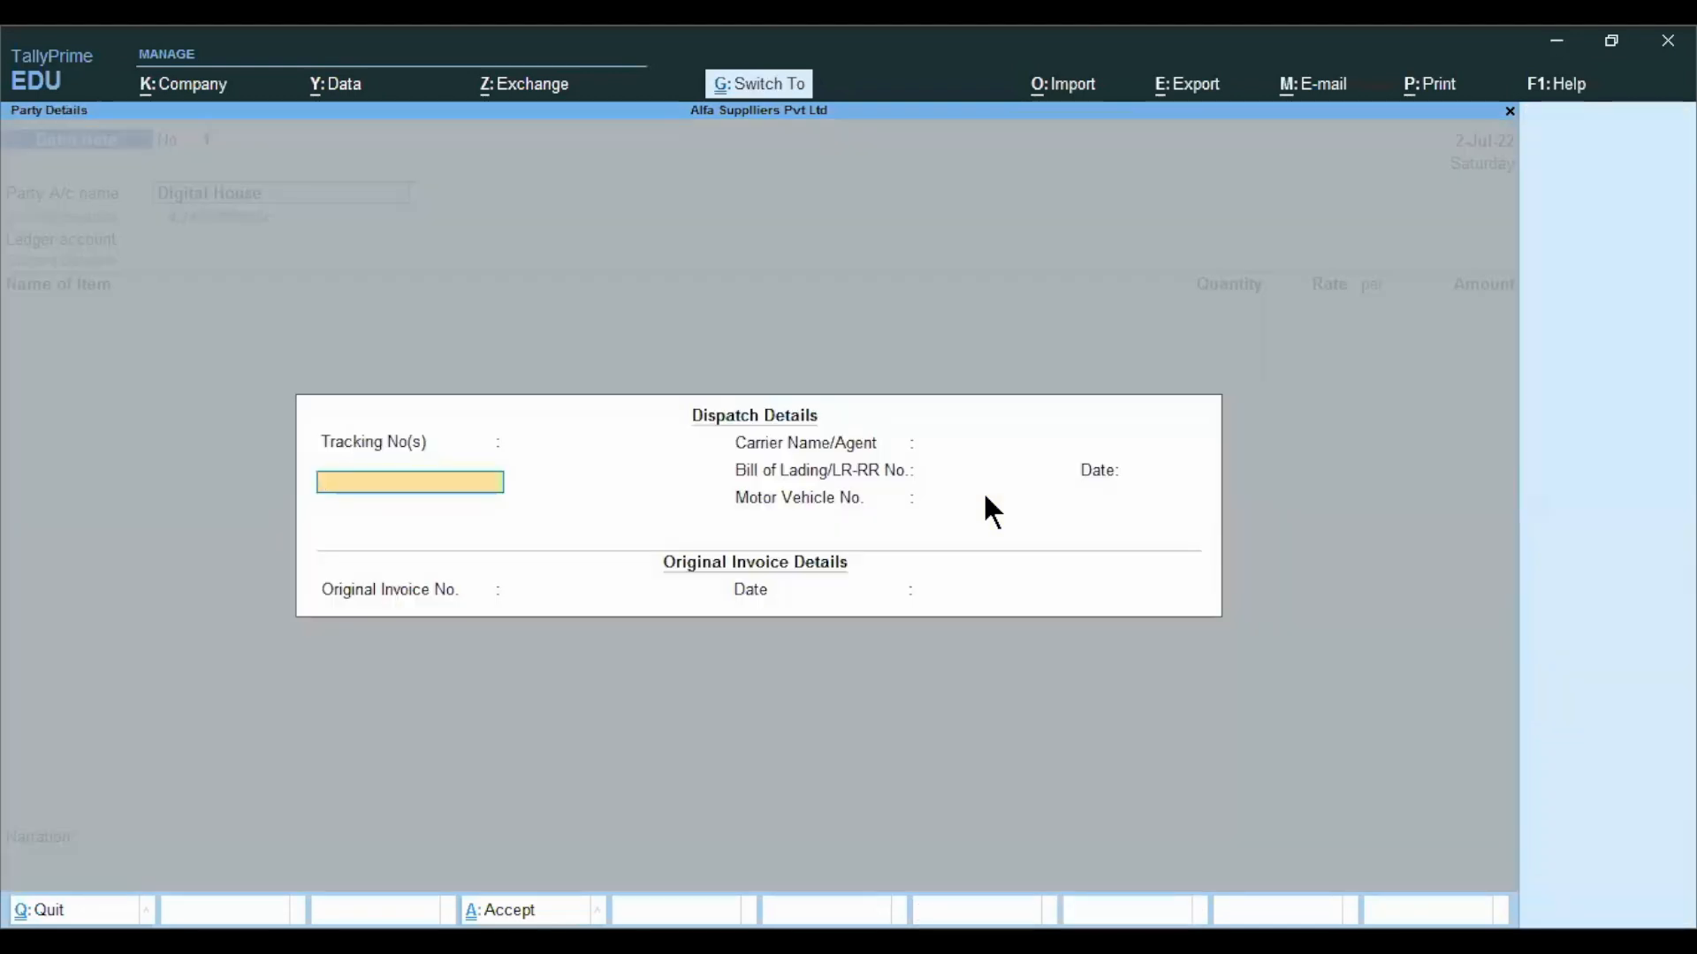
{"action": "key", "text": "ctrl+a"}
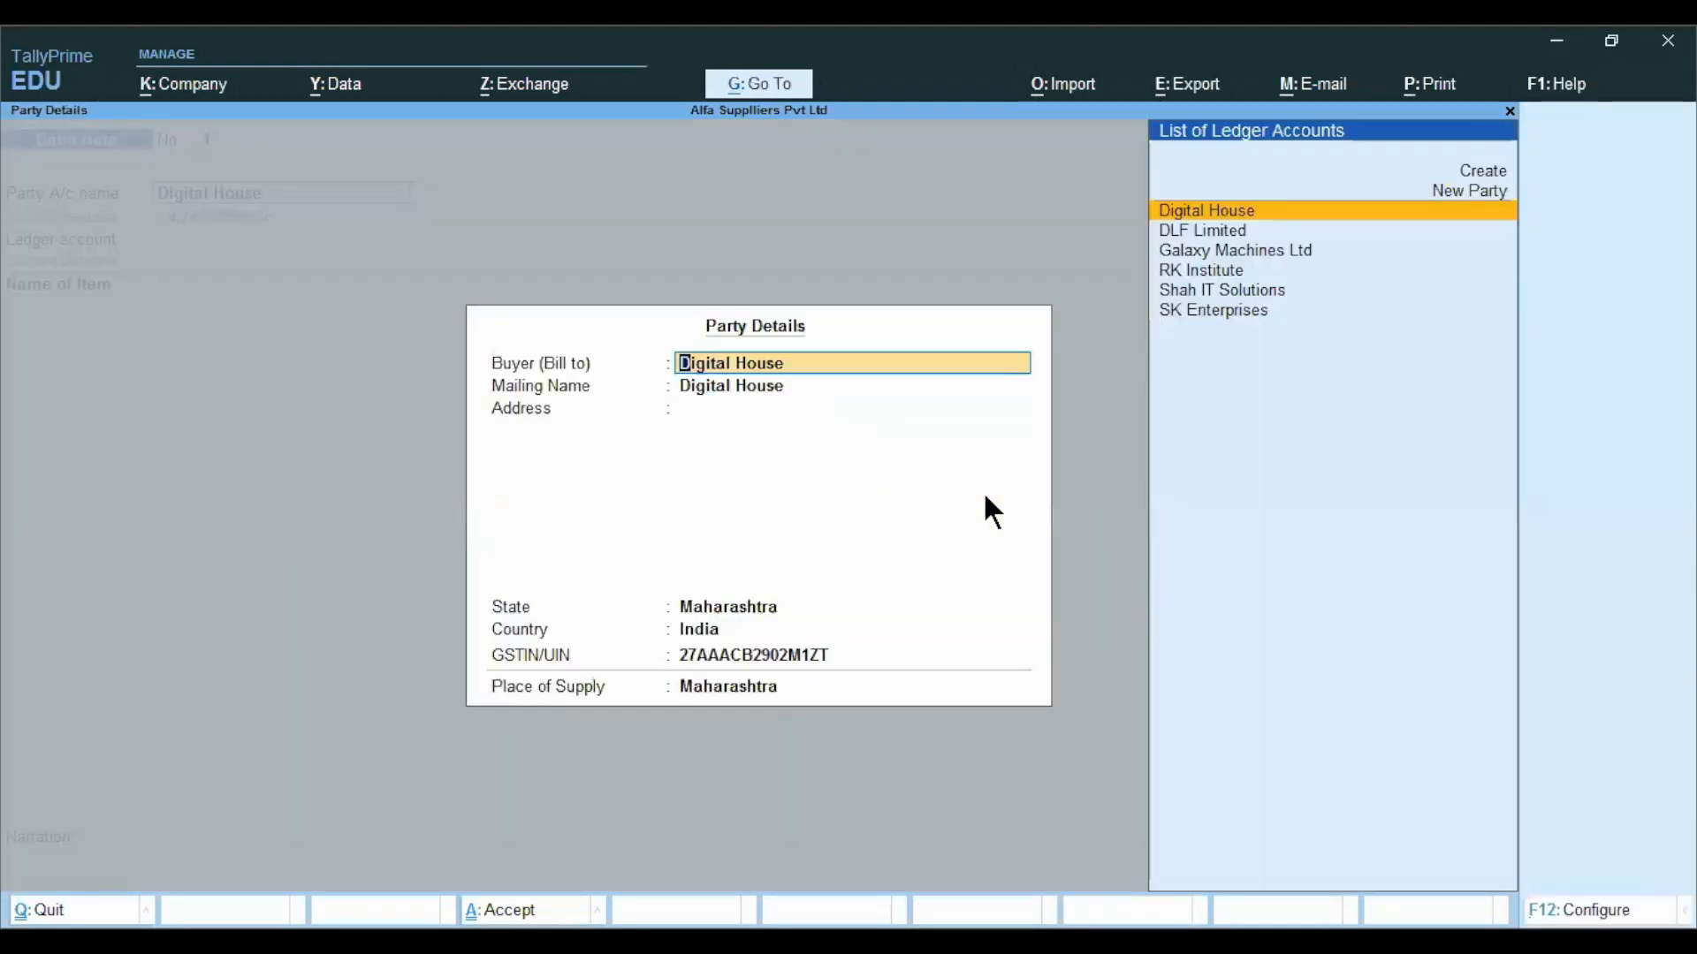
{"action": "key", "text": "ctrl+a"}
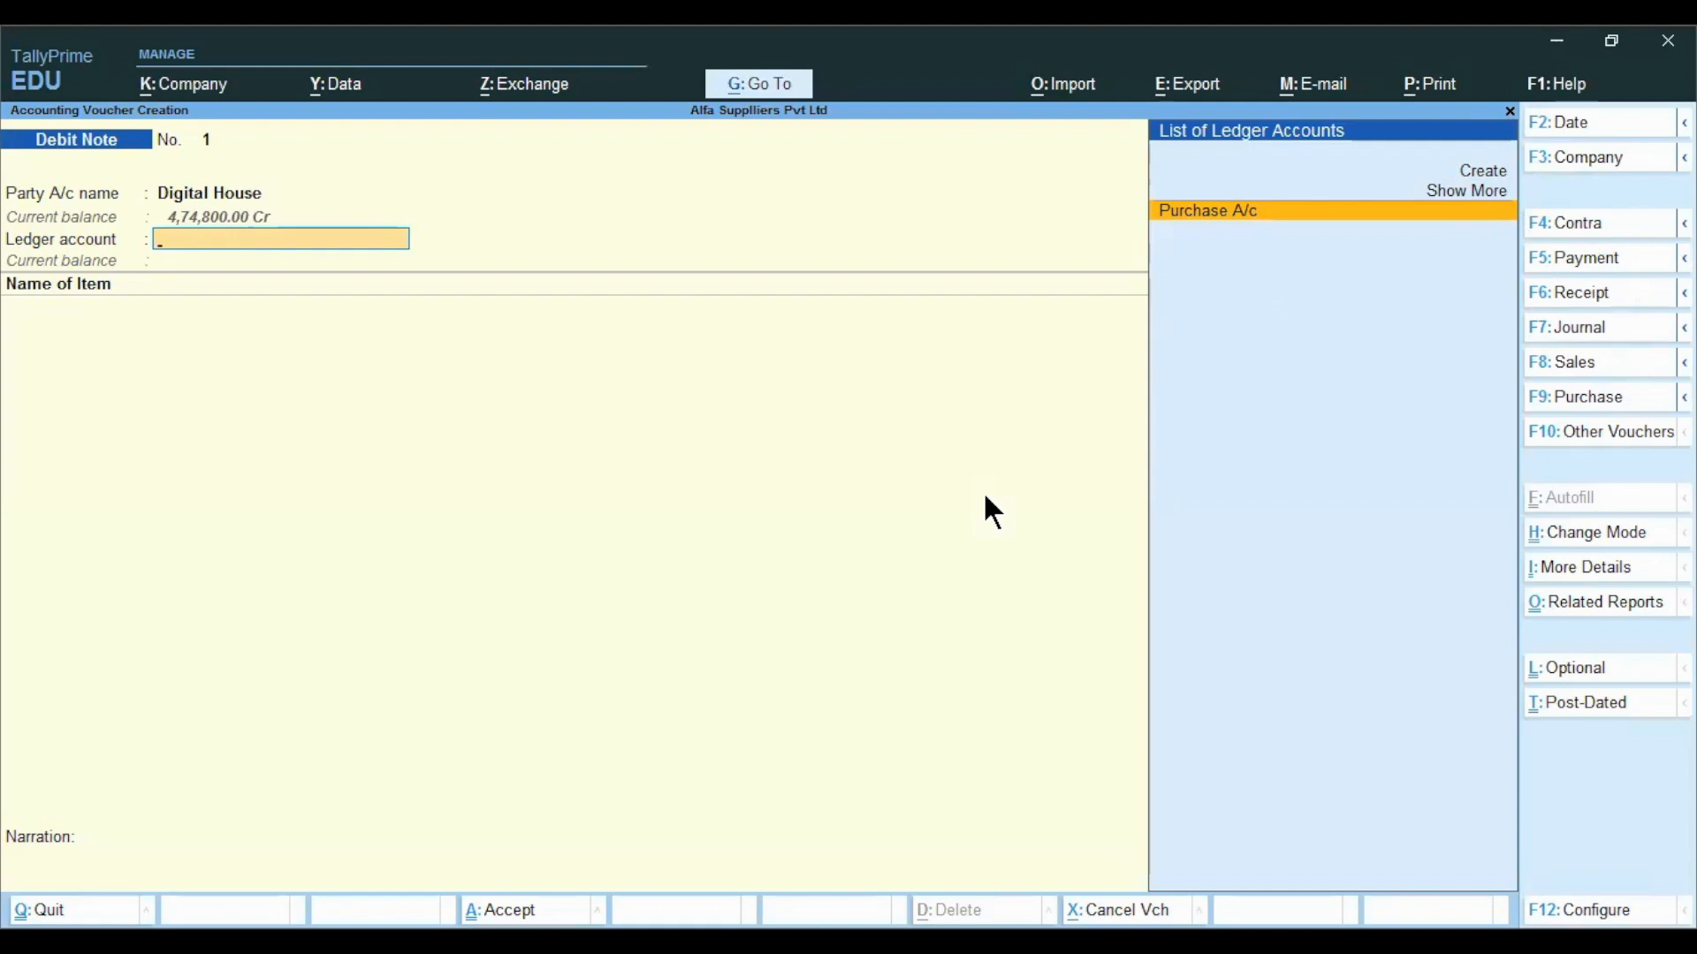
Create a ledger named Purchase Return A/c under the Purchase Accounts group from the debit note's ledger account field.
{"action": "key", "text": "ctrl"}
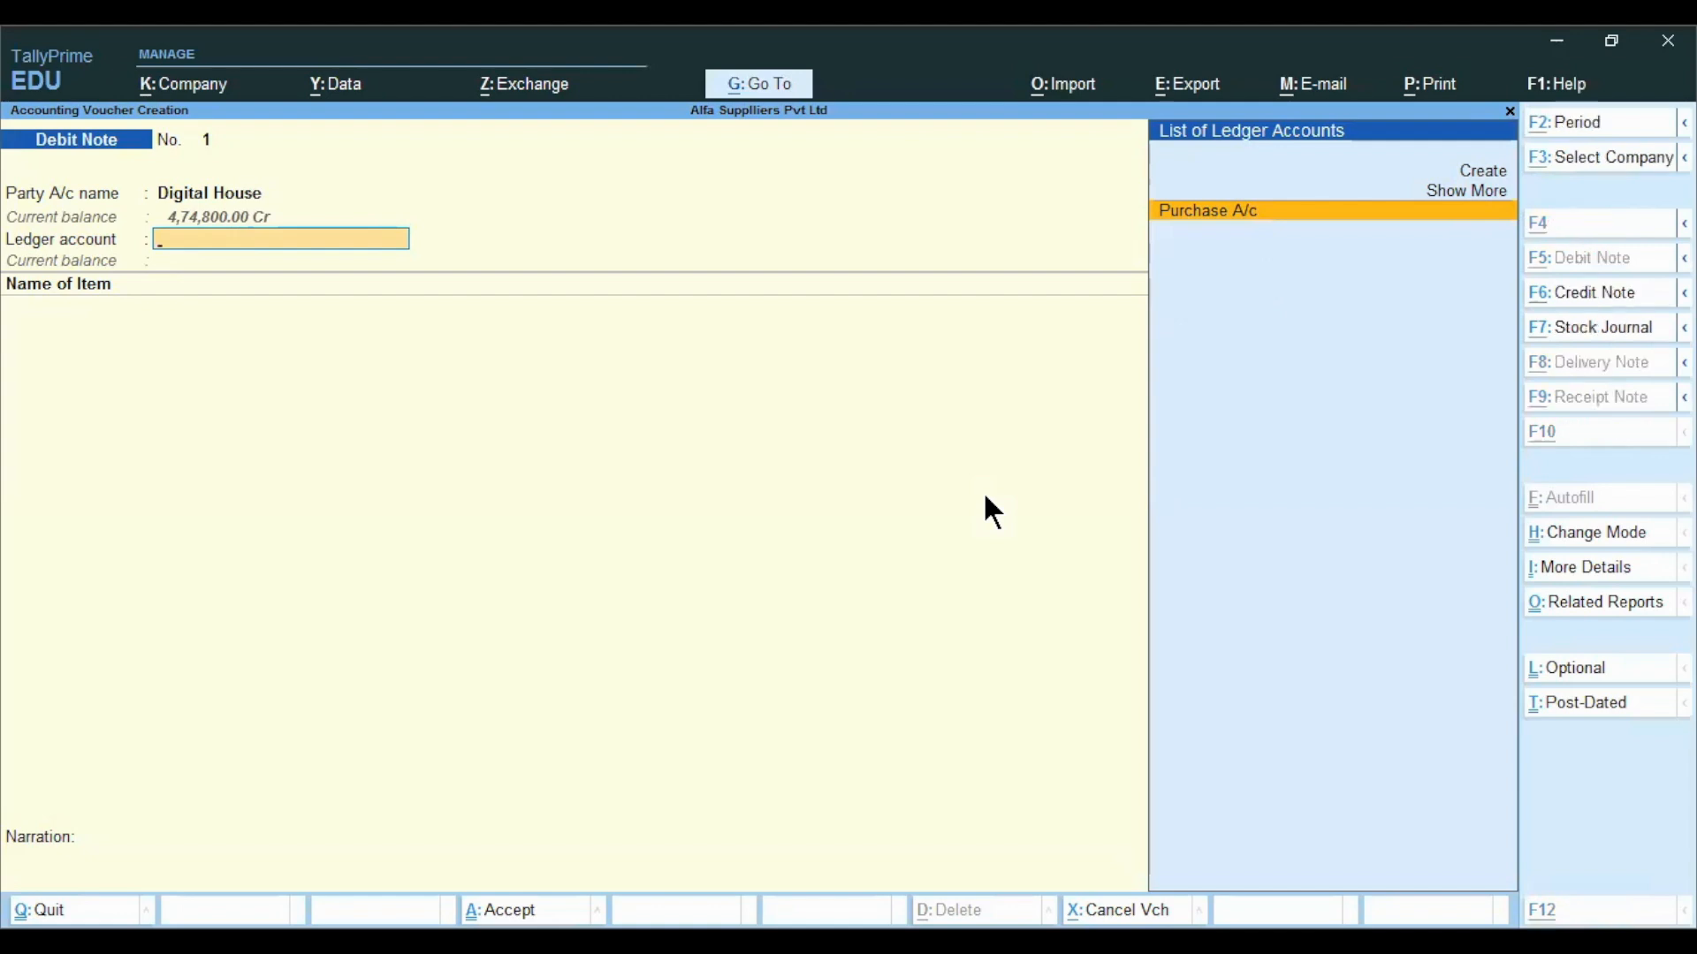
{"action": "key", "text": "alt+c"}
{"action": "type", "text": "Purchase Return"}
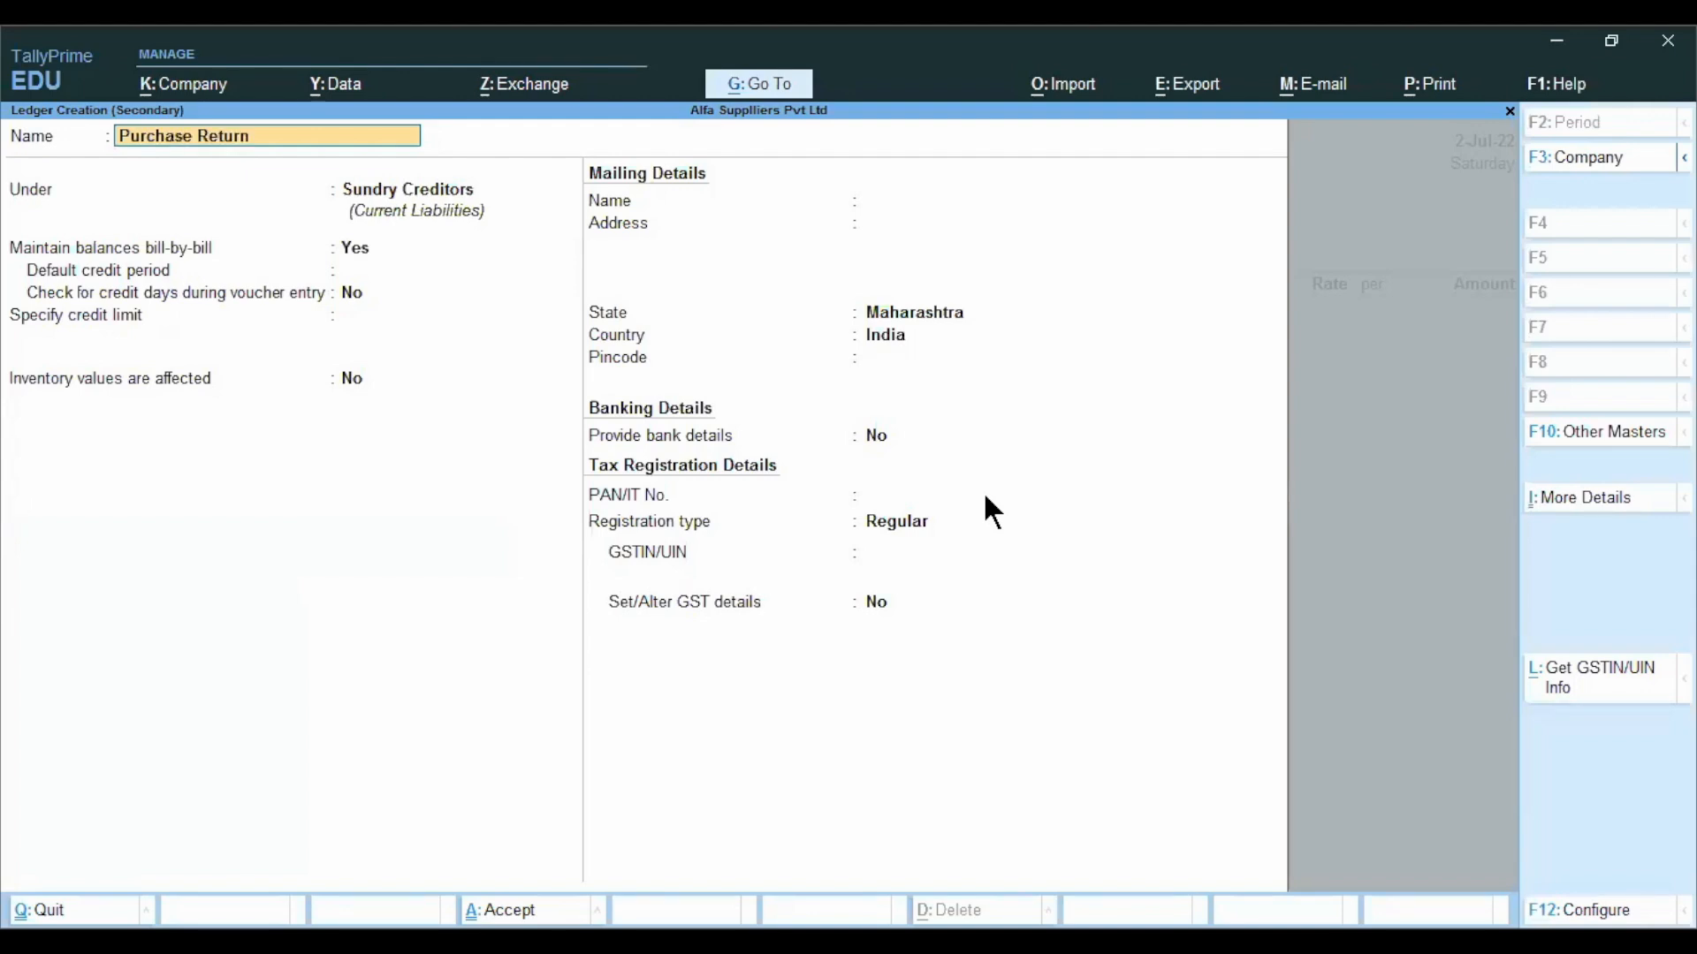
{"action": "type", "text": " A/c"}
{"action": "key", "text": "Return"}
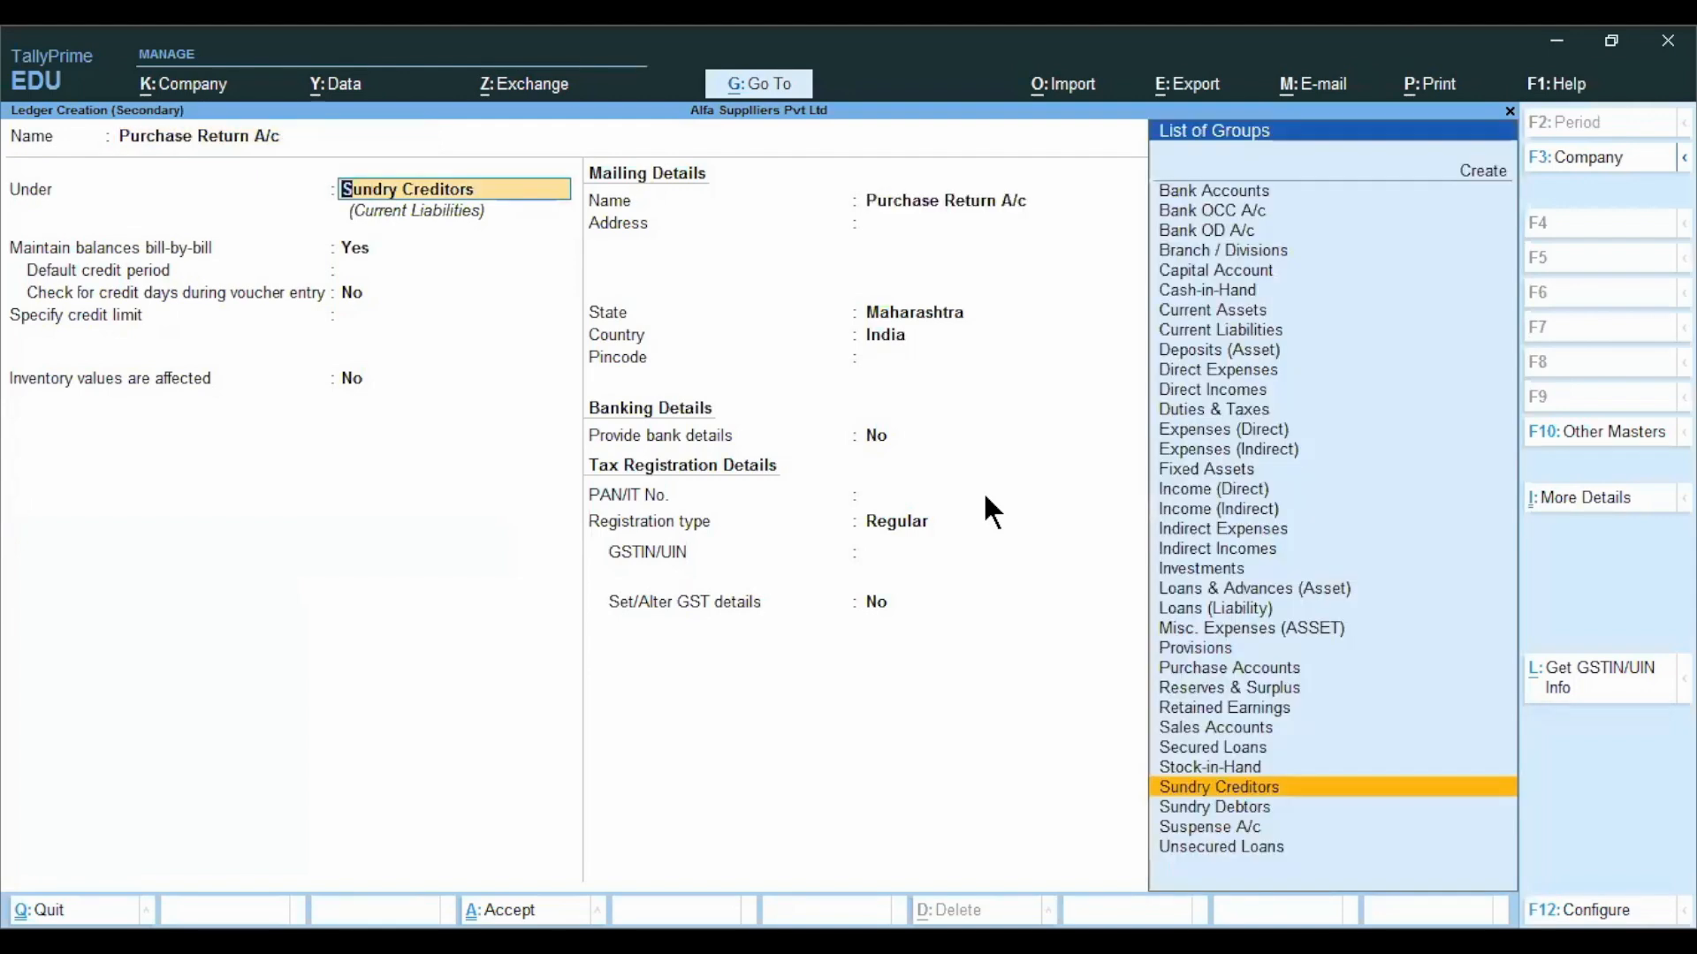
{"action": "type", "text": "Purch"}
{"action": "key", "text": "Return"}
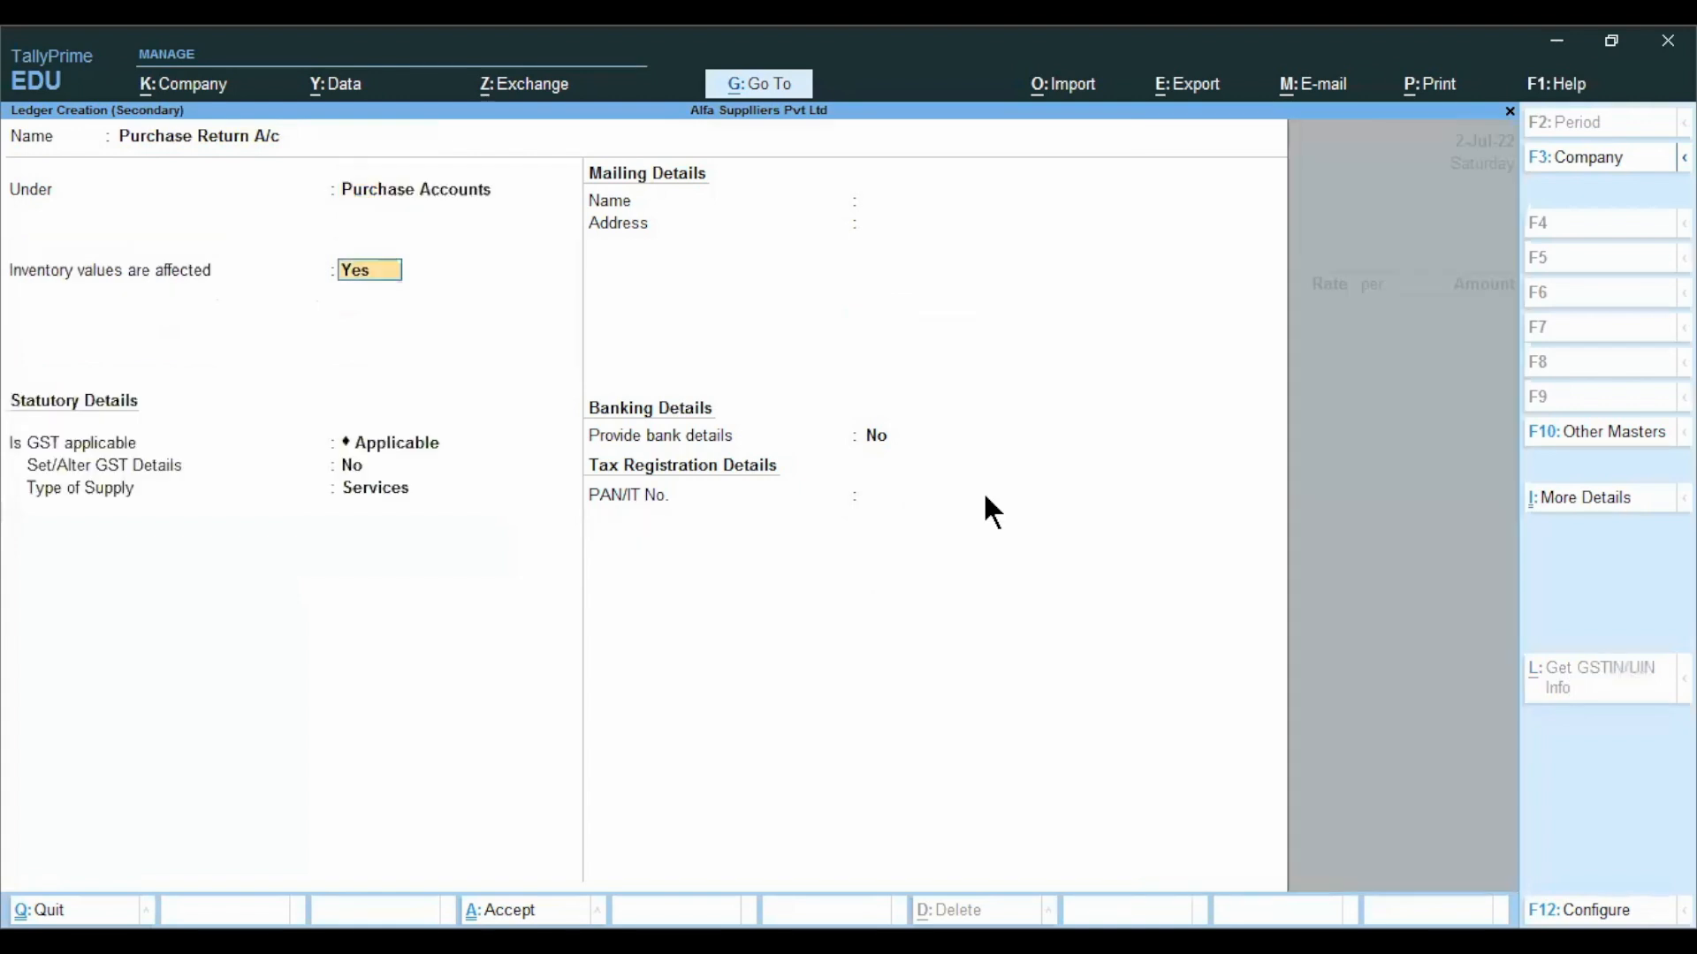
Keep inventory values affected at Yes and GST Applicable without altering GST details, set the type of supply to Goods, and save the ledger.
{"action": "key", "text": "Return"}
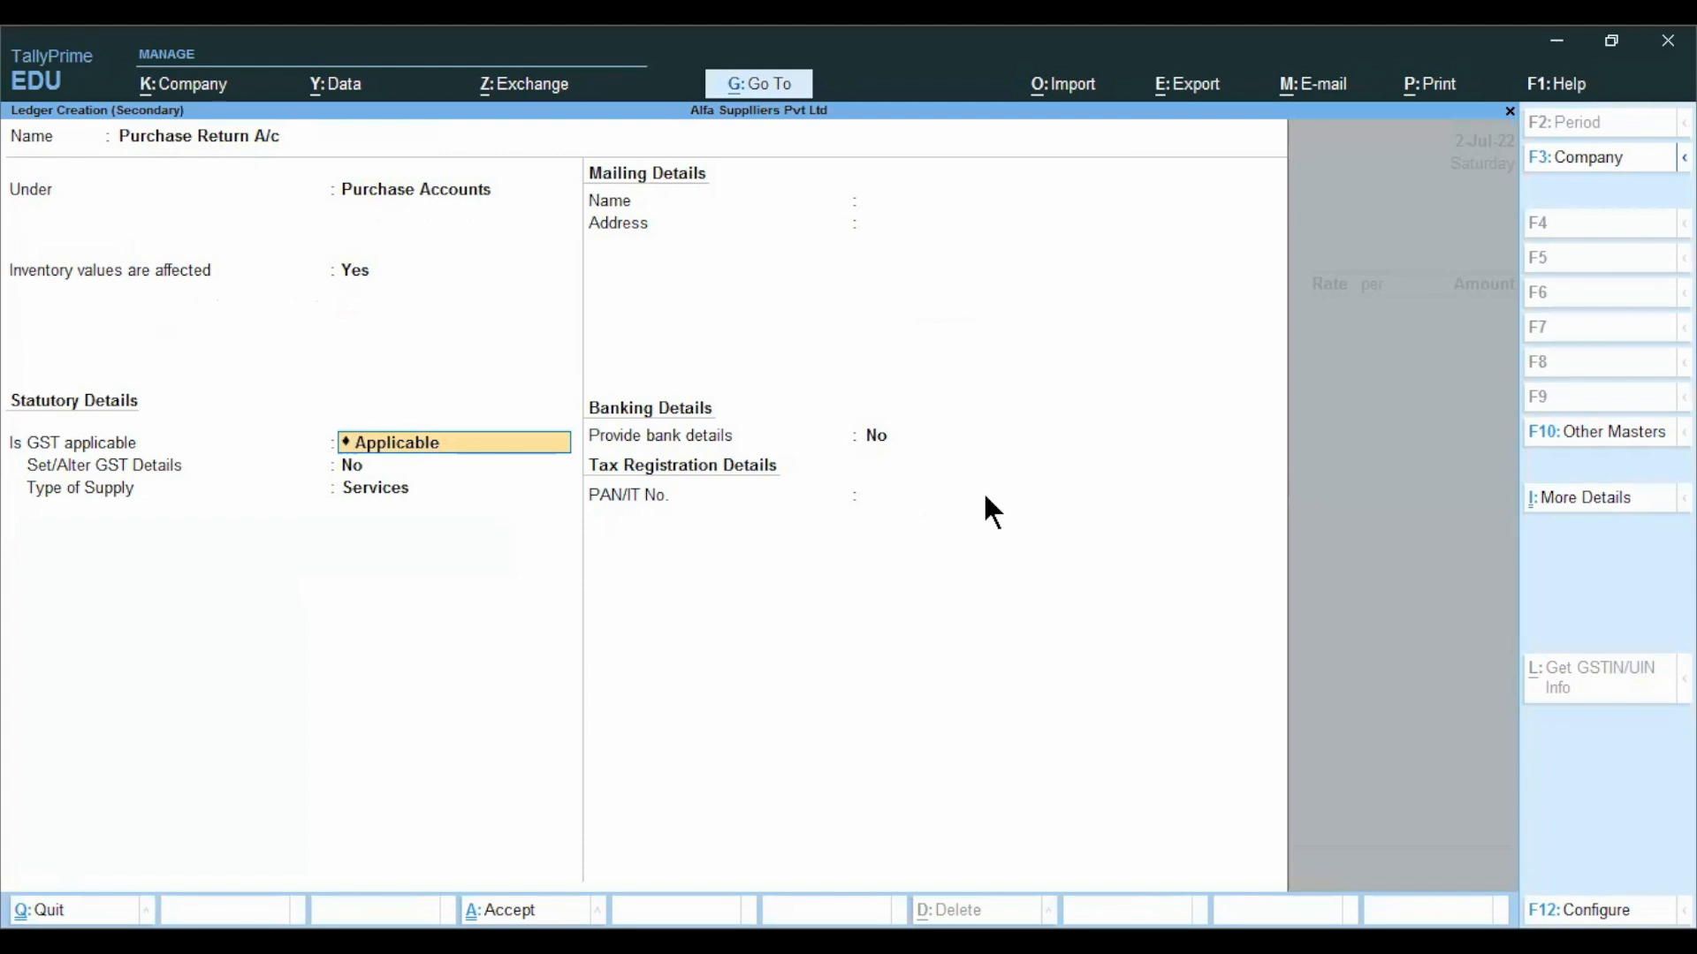
{"action": "key", "text": "Return"}
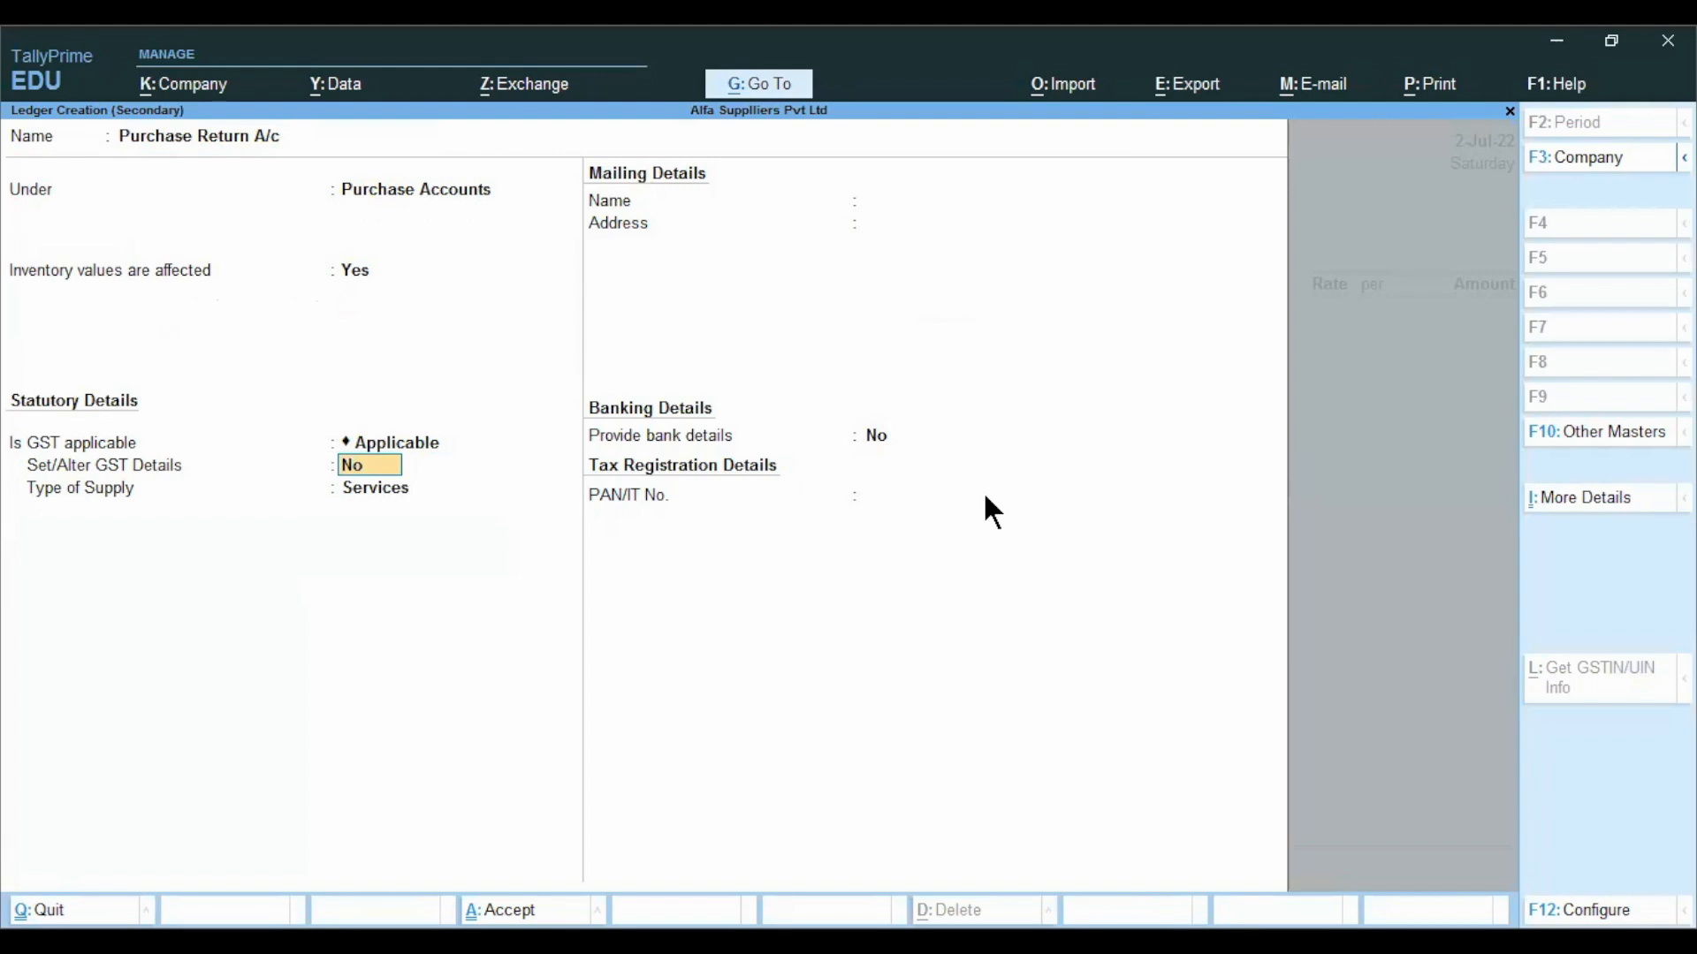
{"action": "key", "text": "Return"}
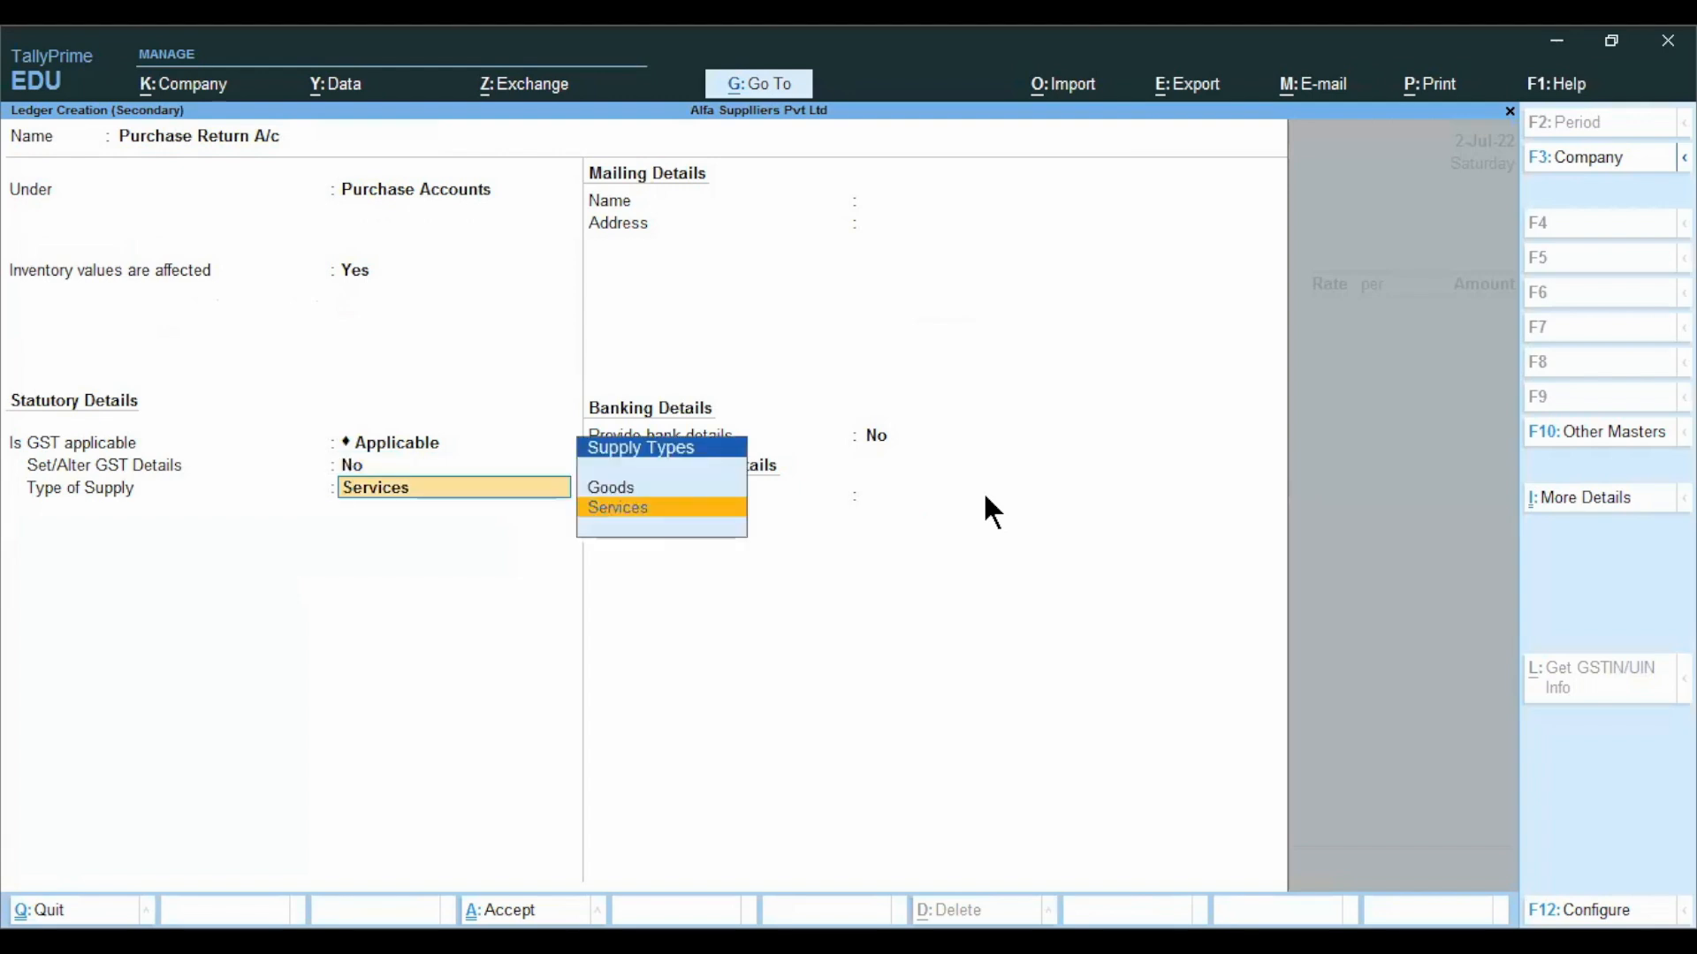
{"action": "key", "text": "Up"}
{"action": "key", "text": "Return"}
{"action": "key", "text": "ctrl+a"}
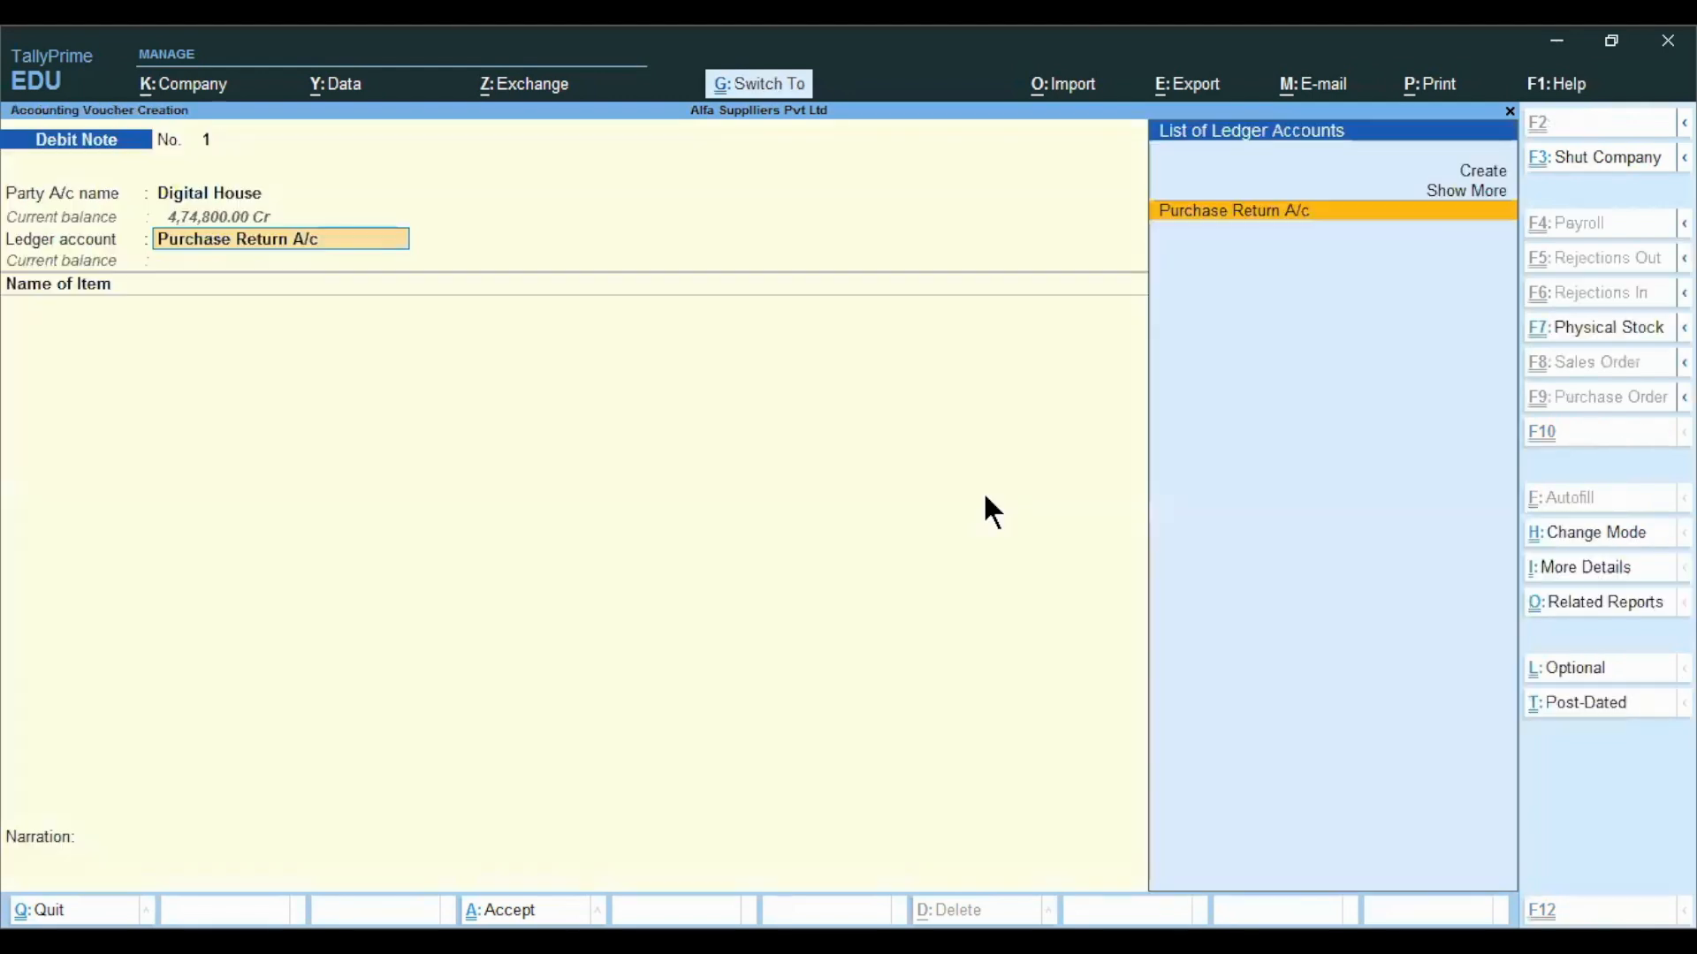
Use Purchase Return A/c as the debit note's ledger account and set its tax classification to Purchase Taxable.
{"action": "key", "text": "Return"}
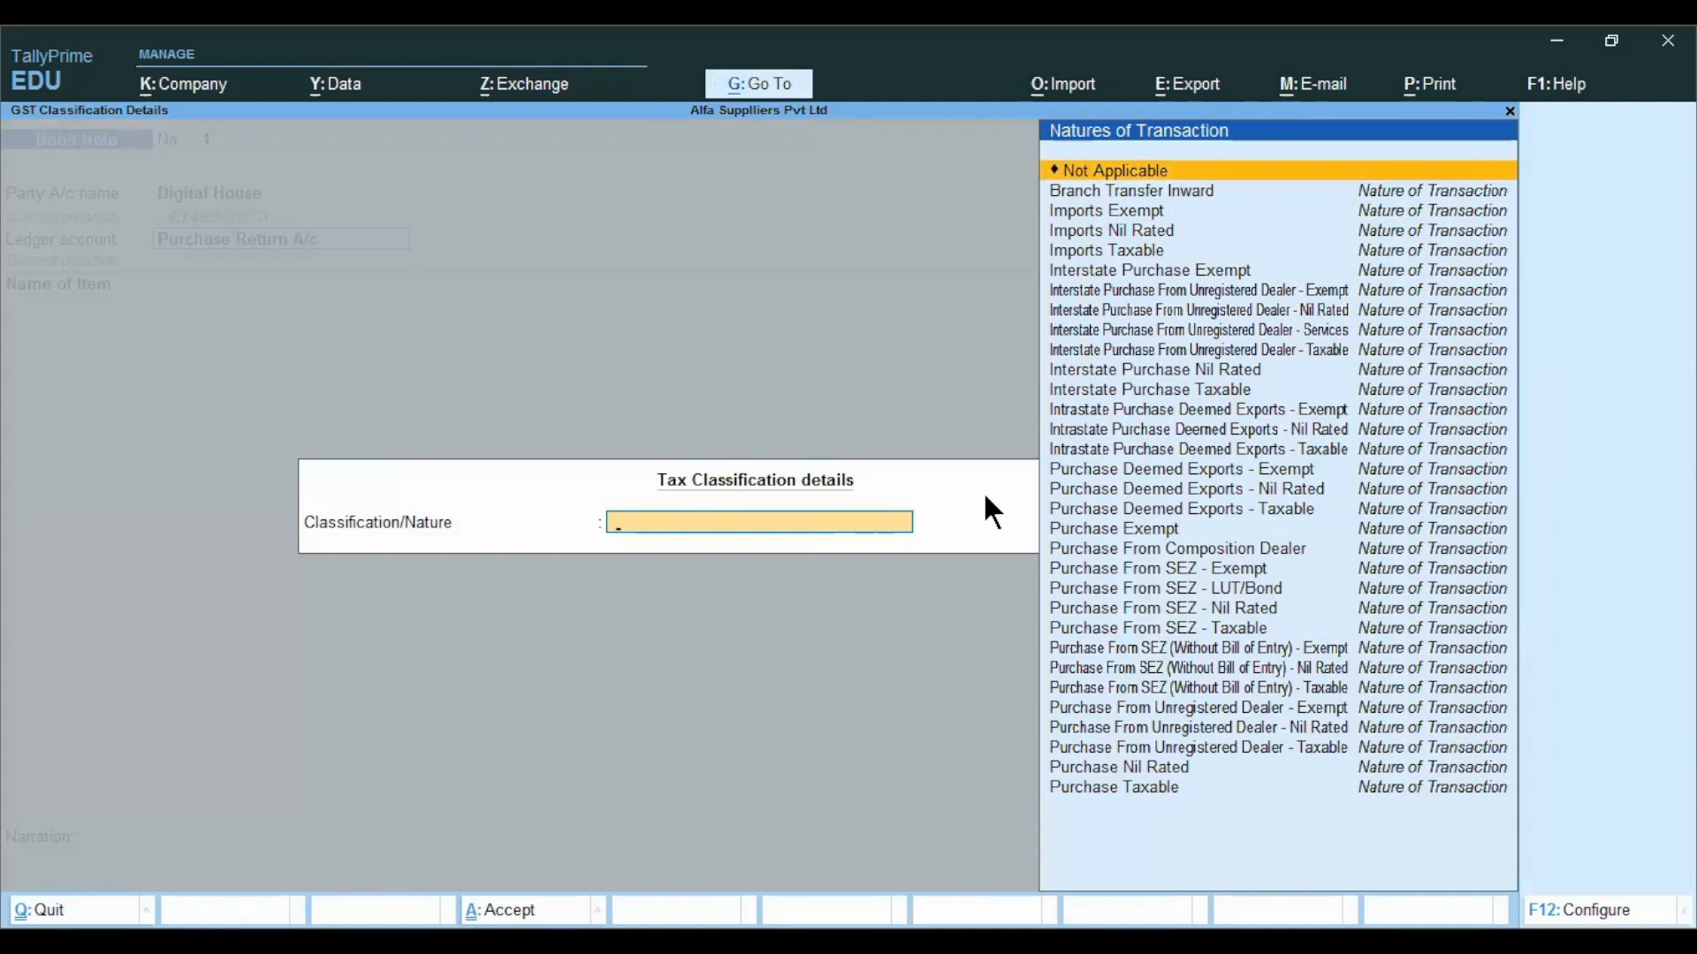
{"action": "key", "text": "Down"}
{"action": "key", "text": "Down"}
{"action": "key", "text": "Down"}
{"action": "key", "text": "Down"}
{"action": "key", "text": "Down"}
{"action": "key", "text": "Down"}
{"action": "key", "text": "Down"}
{"action": "key", "text": "Down"}
{"action": "key", "text": "Down"}
{"action": "key", "text": "Down"}
{"action": "key", "text": "Down"}
{"action": "key", "text": "Down"}
{"action": "key", "text": "Down"}
{"action": "key", "text": "Down"}
{"action": "key", "text": "Down"}
{"action": "key", "text": "Down"}
{"action": "key", "text": "Down"}
{"action": "key", "text": "Down"}
{"action": "key", "text": "Down"}
{"action": "key", "text": "Down"}
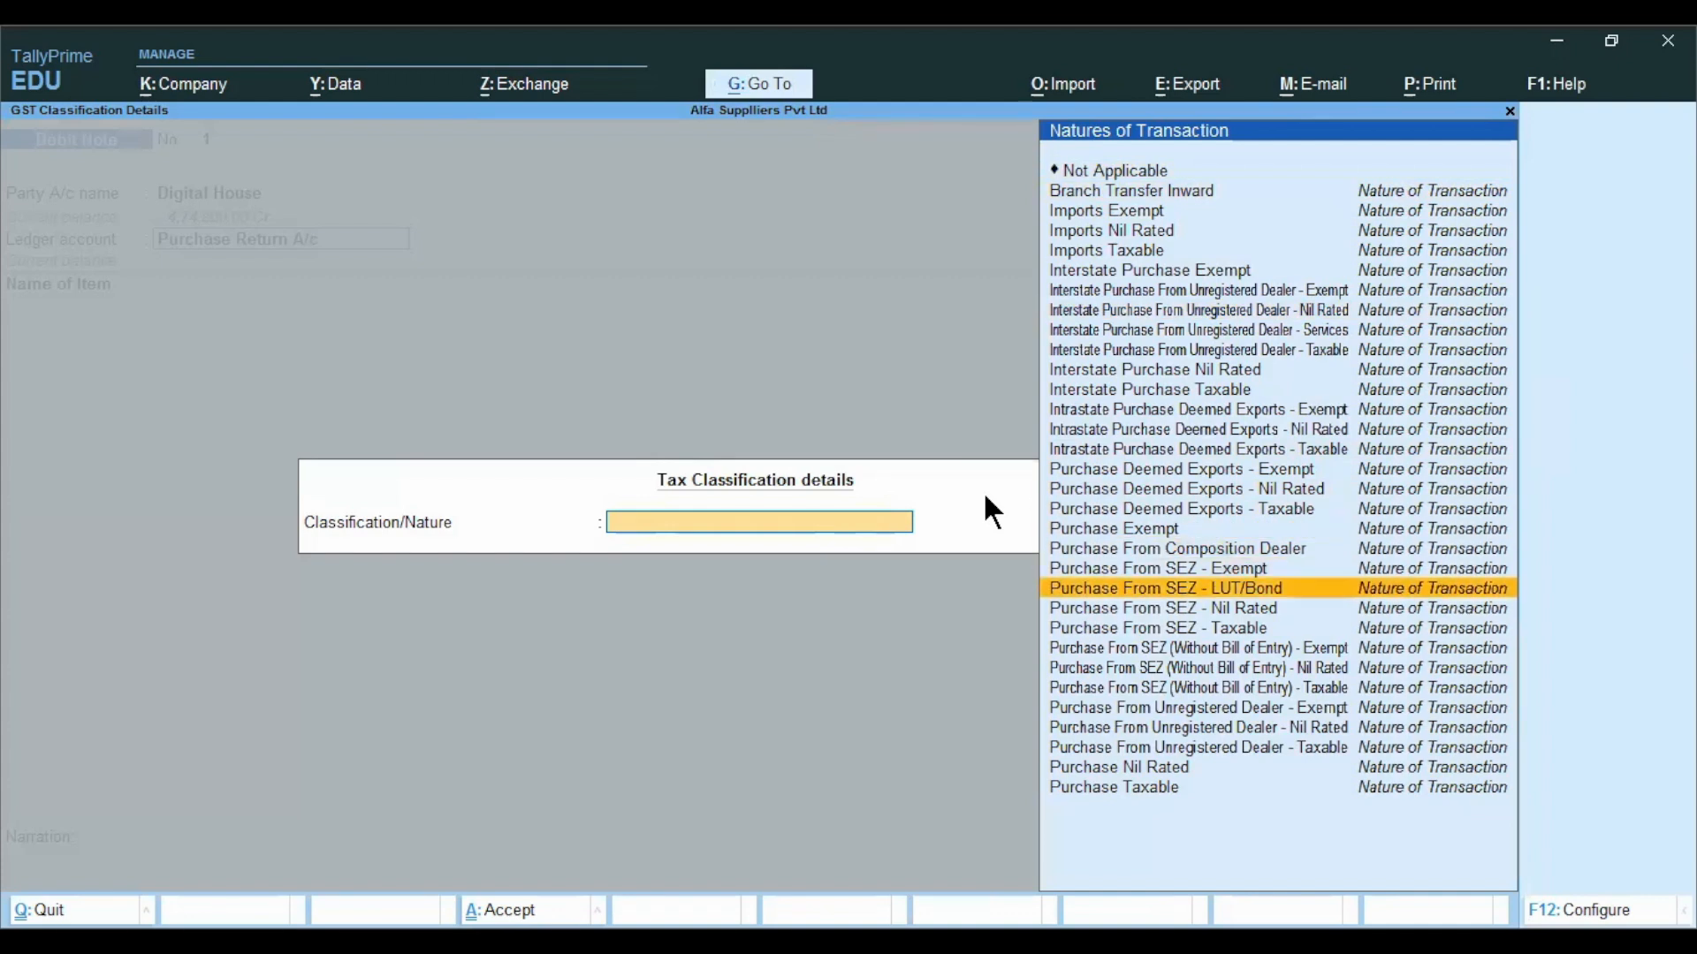
{"action": "key", "text": "Up"}
{"action": "key", "text": "Up"}
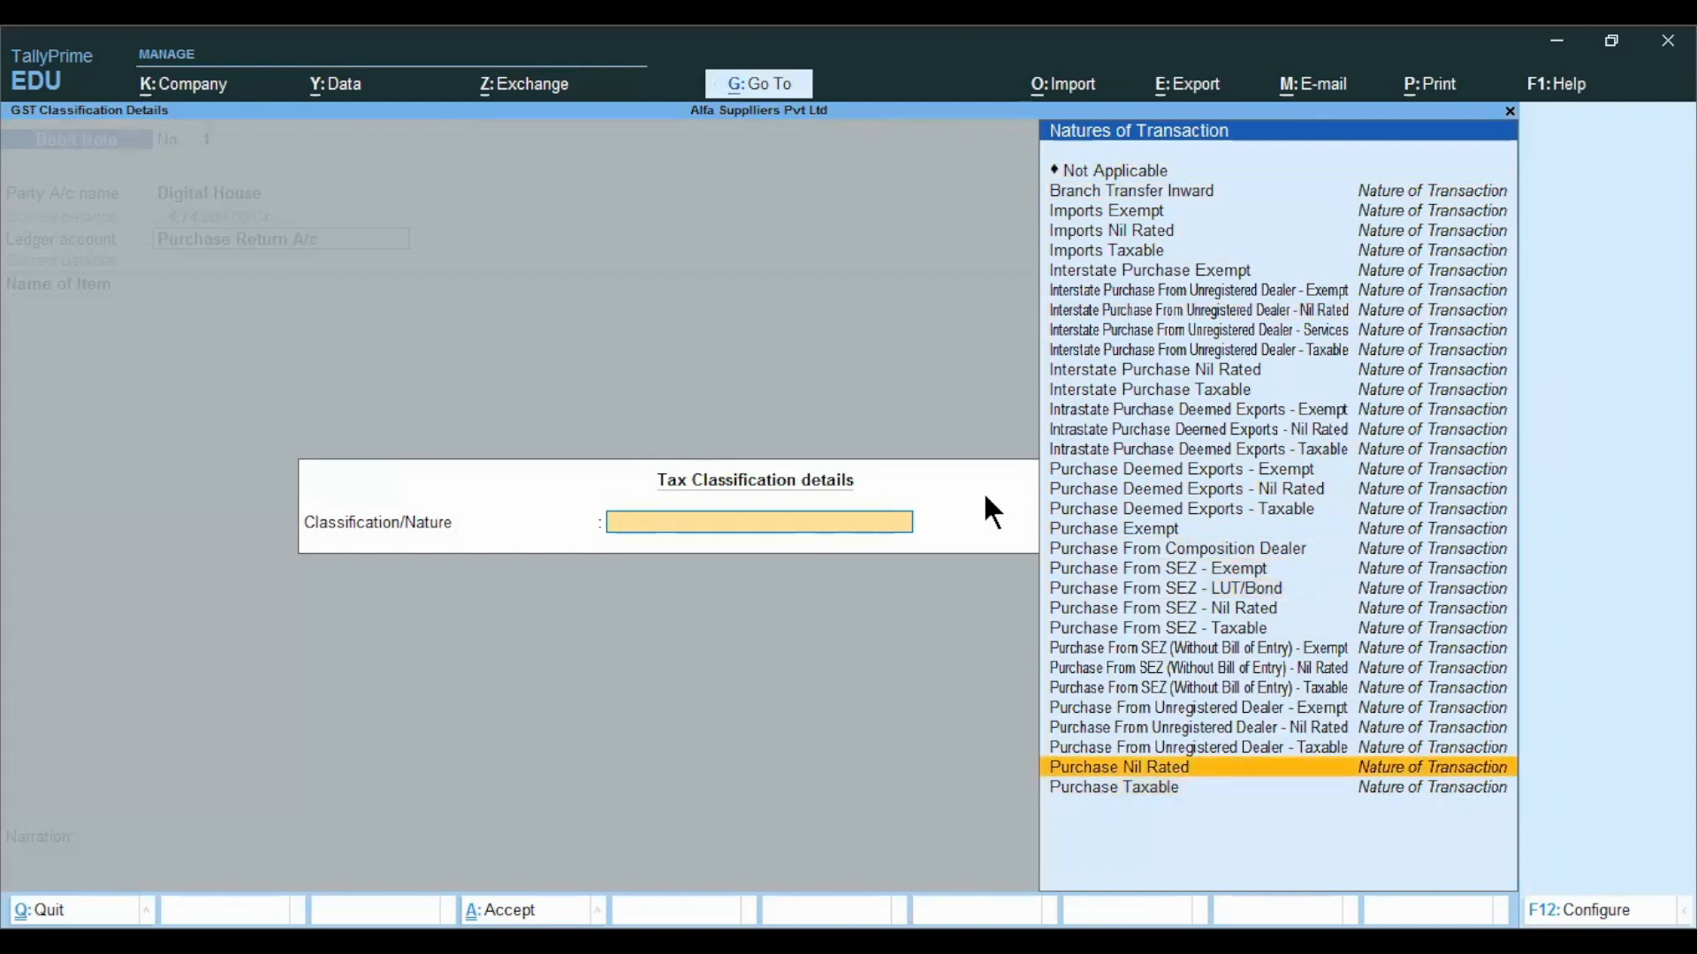
{"action": "key", "text": "Up"}
{"action": "key", "text": "Up"}
{"action": "key", "text": "Up"}
{"action": "key", "text": "Up"}
{"action": "key", "text": "Up"}
{"action": "key", "text": "Up"}
{"action": "key", "text": "Up"}
{"action": "key", "text": "Up"}
{"action": "key", "text": "Up"}
{"action": "key", "text": "Up"}
{"action": "key", "text": "Up"}
{"action": "key", "text": "Up"}
{"action": "key", "text": "Up"}
{"action": "key", "text": "Up"}
{"action": "key", "text": "Up"}
{"action": "key", "text": "Up"}
{"action": "key", "text": "Up"}
{"action": "key", "text": "Up"}
{"action": "key", "text": "Up"}
{"action": "key", "text": "Up"}
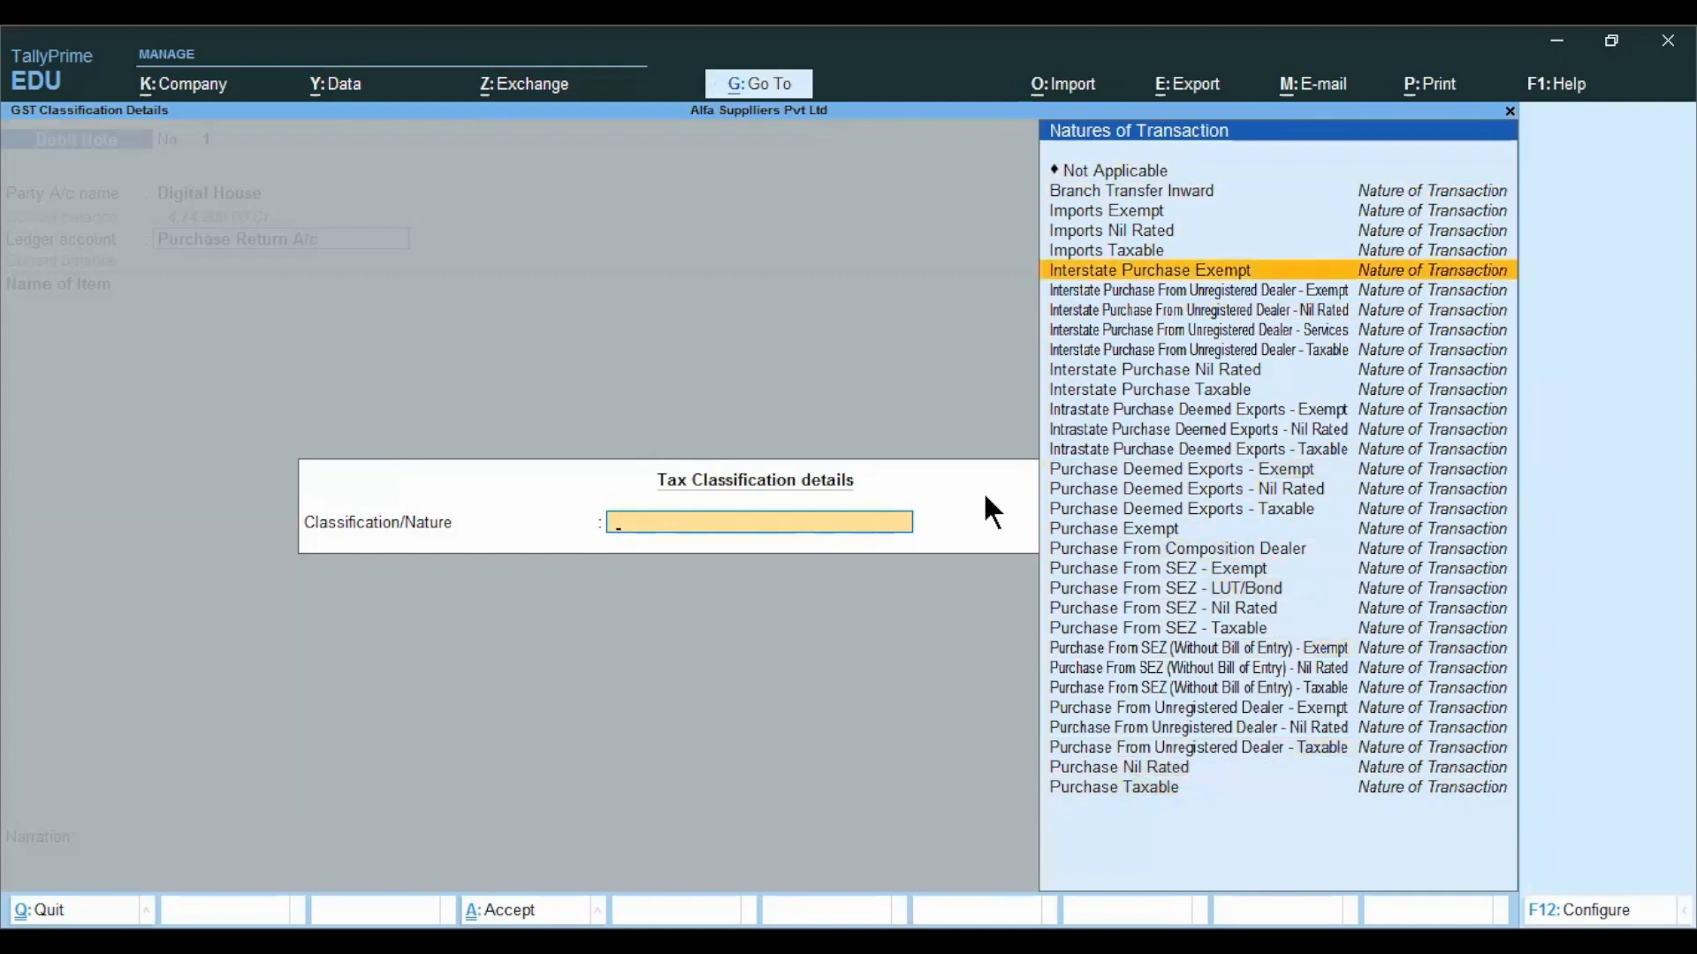
{"action": "key", "text": "Return"}
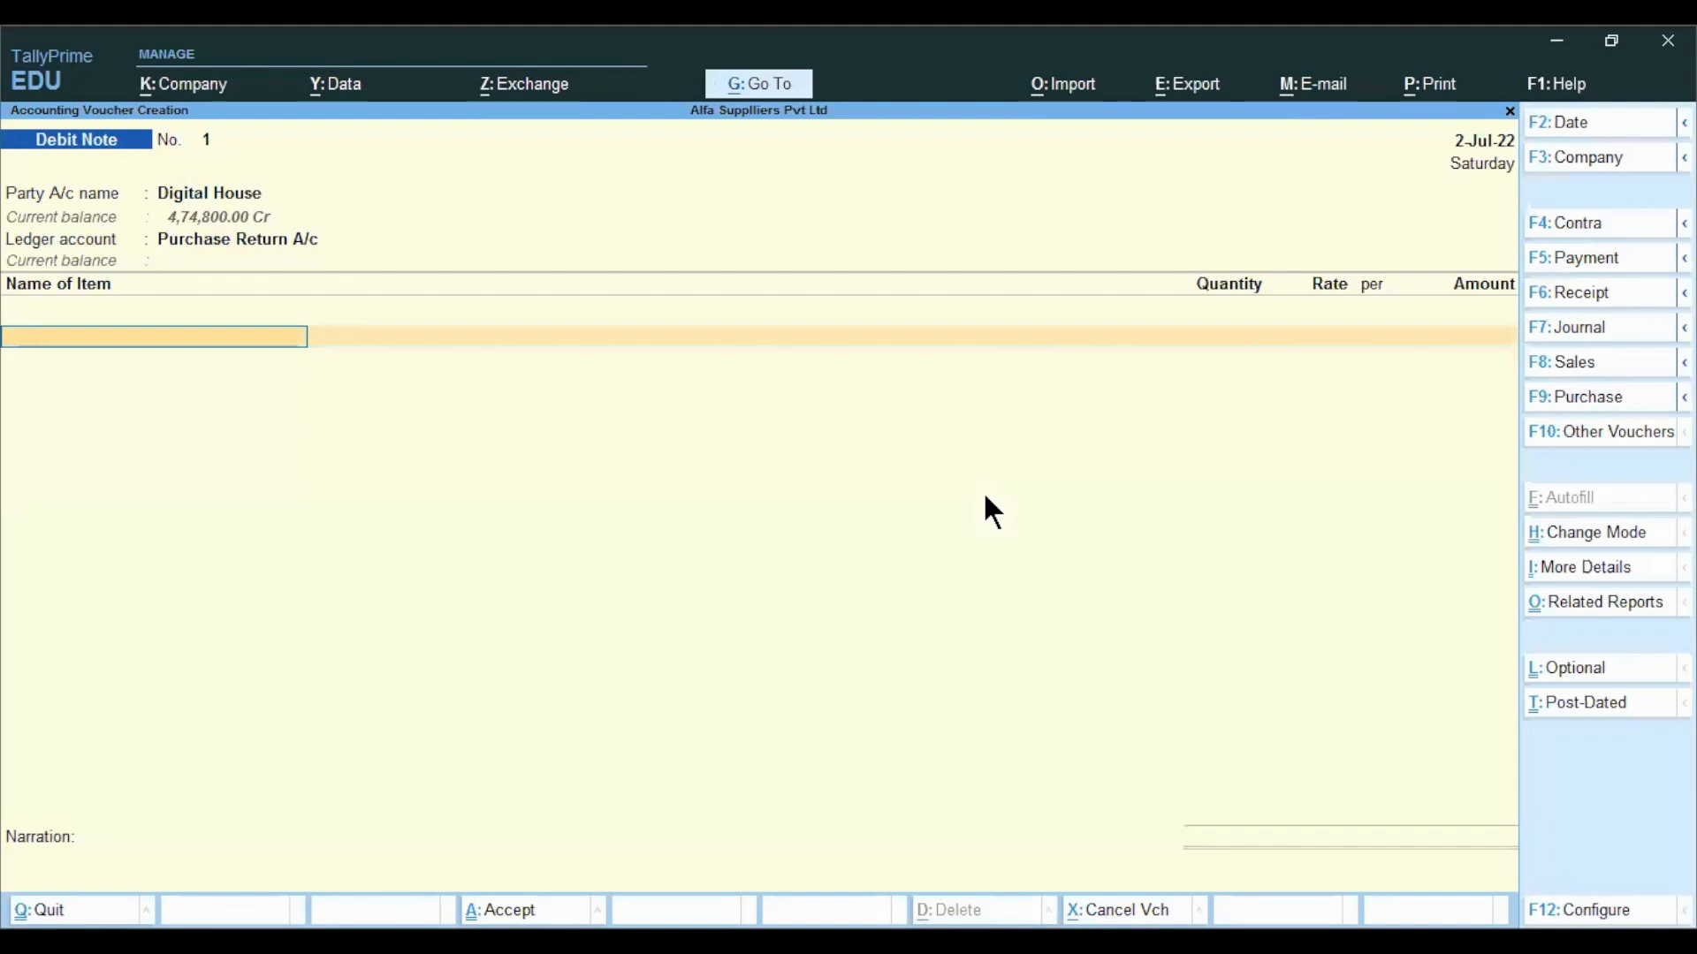
Add the Mouse item to the debit note and allocate it to the MG Road godown.
{"action": "type", "text": "Mo"}
{"action": "key", "text": "Return"}
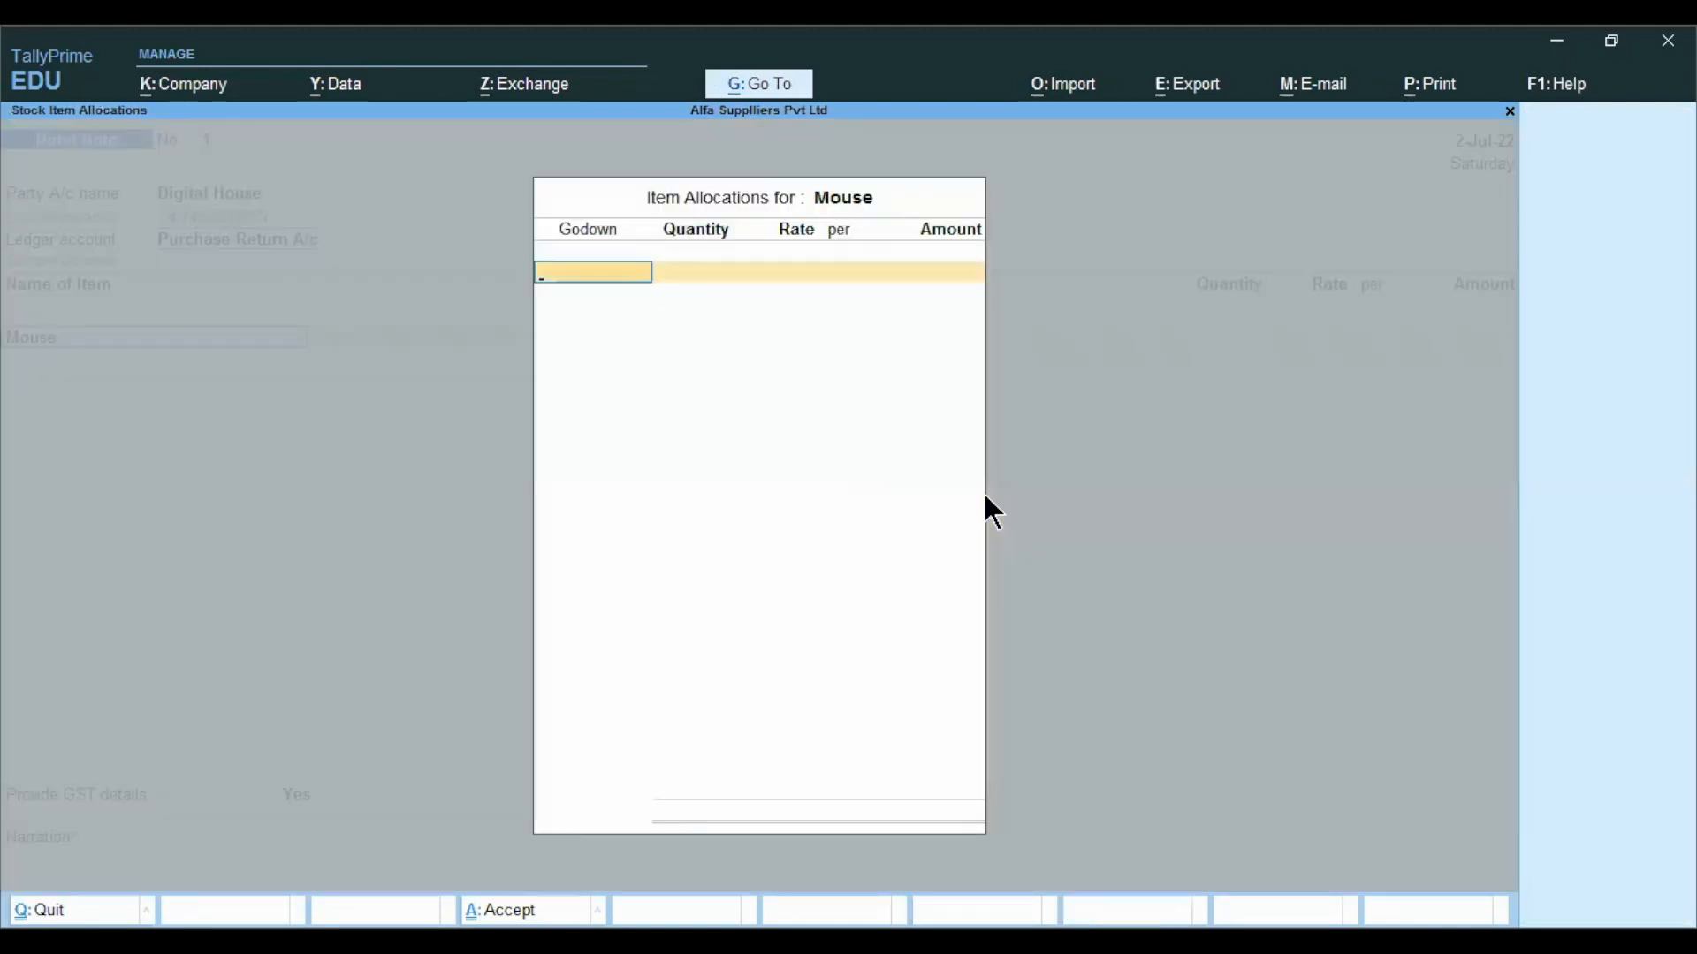
{"action": "key", "text": "Down"}
{"action": "key", "text": "Down"}
{"action": "key", "text": "Return"}
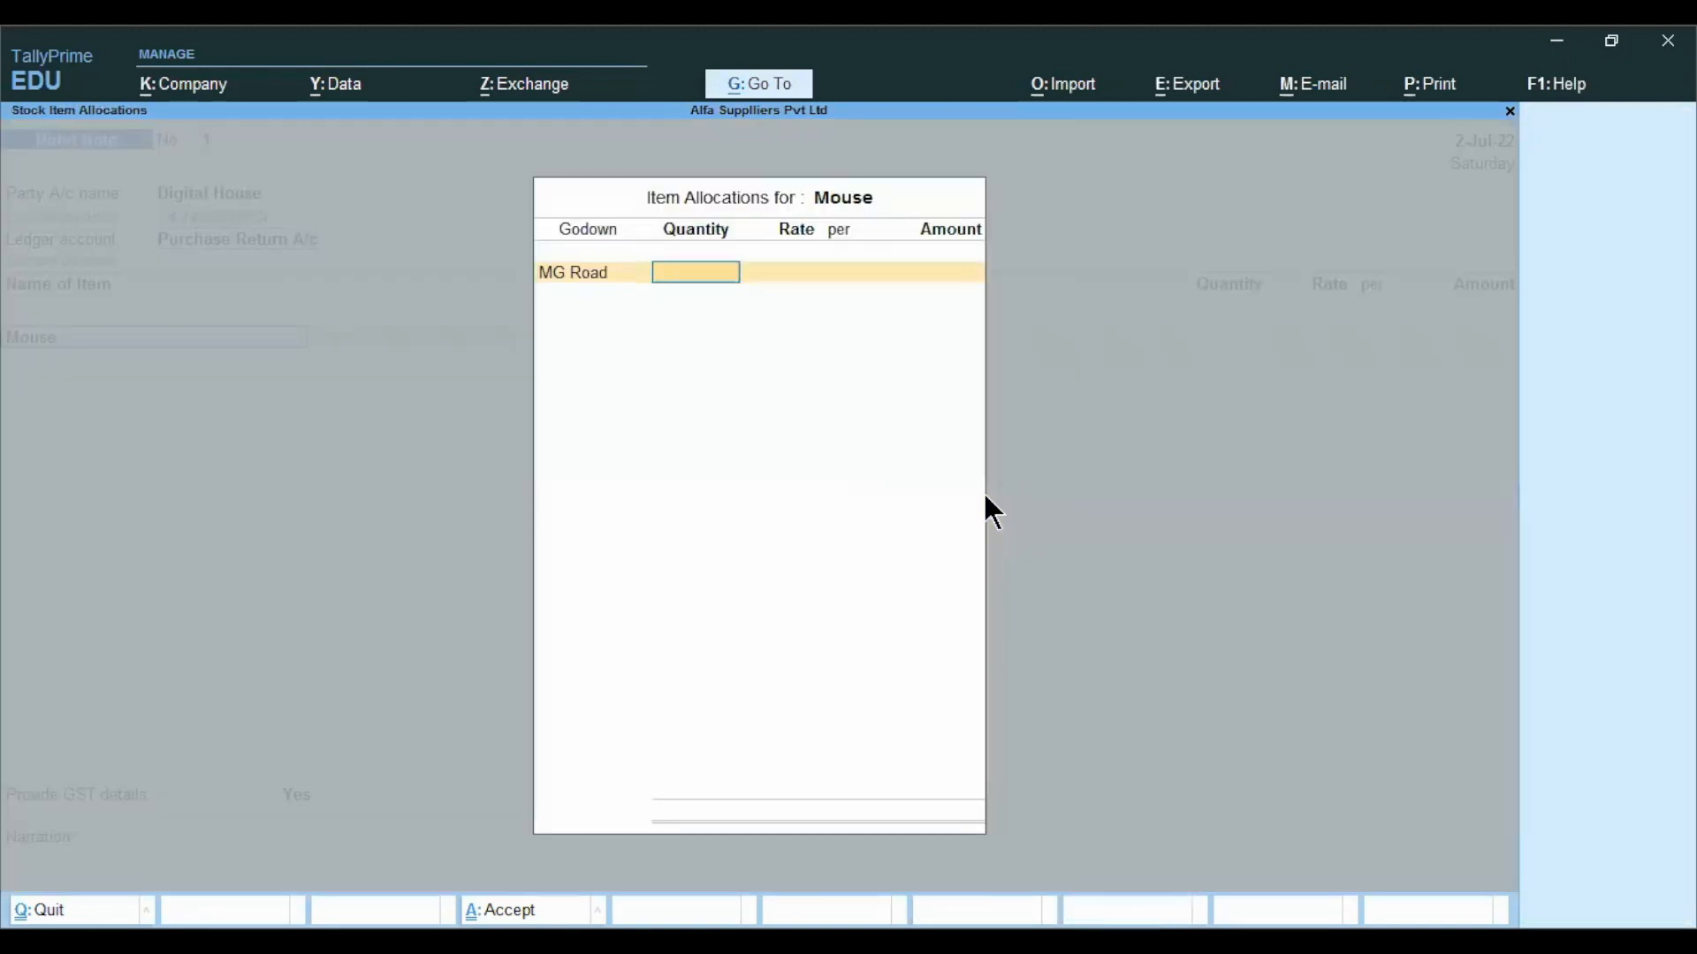
Enter a quantity of 5 Nos at a rate of 250 for the Mouse and accept the item line.
{"action": "type", "text": "5"}
{"action": "key", "text": "Return"}
{"action": "type", "text": "2"}
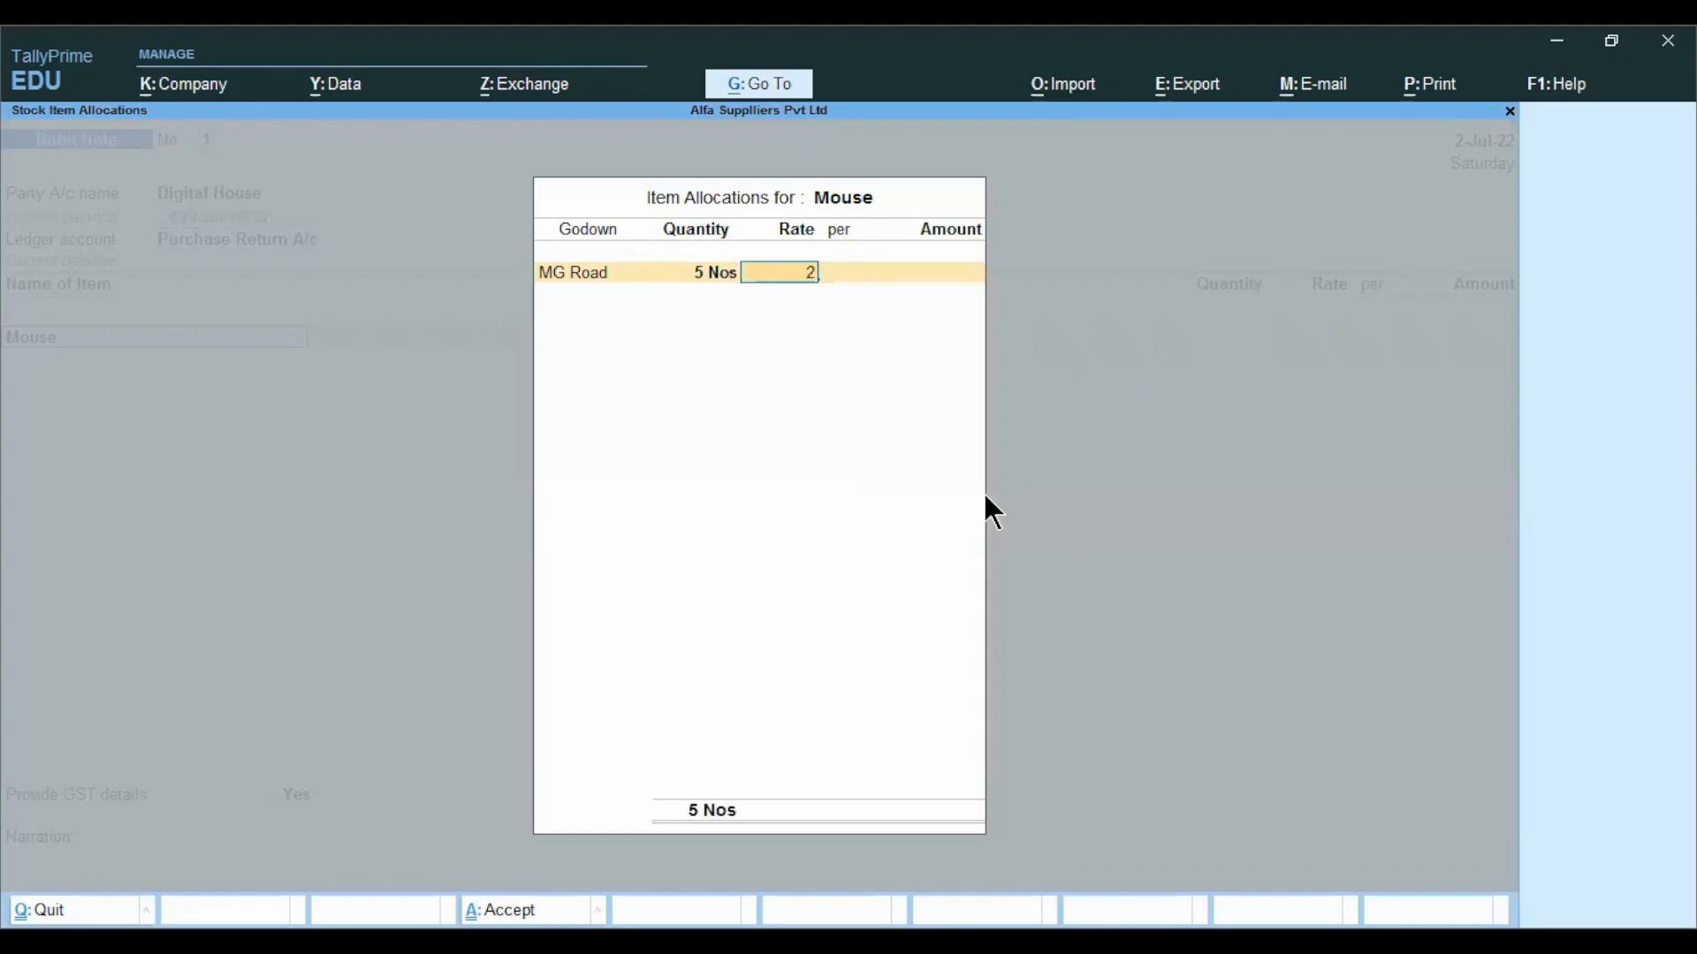
{"action": "type", "text": "50"}
{"action": "key", "text": "Return"}
{"action": "key", "text": "Return"}
{"action": "key", "text": "Return"}
{"action": "key", "text": "Return"}
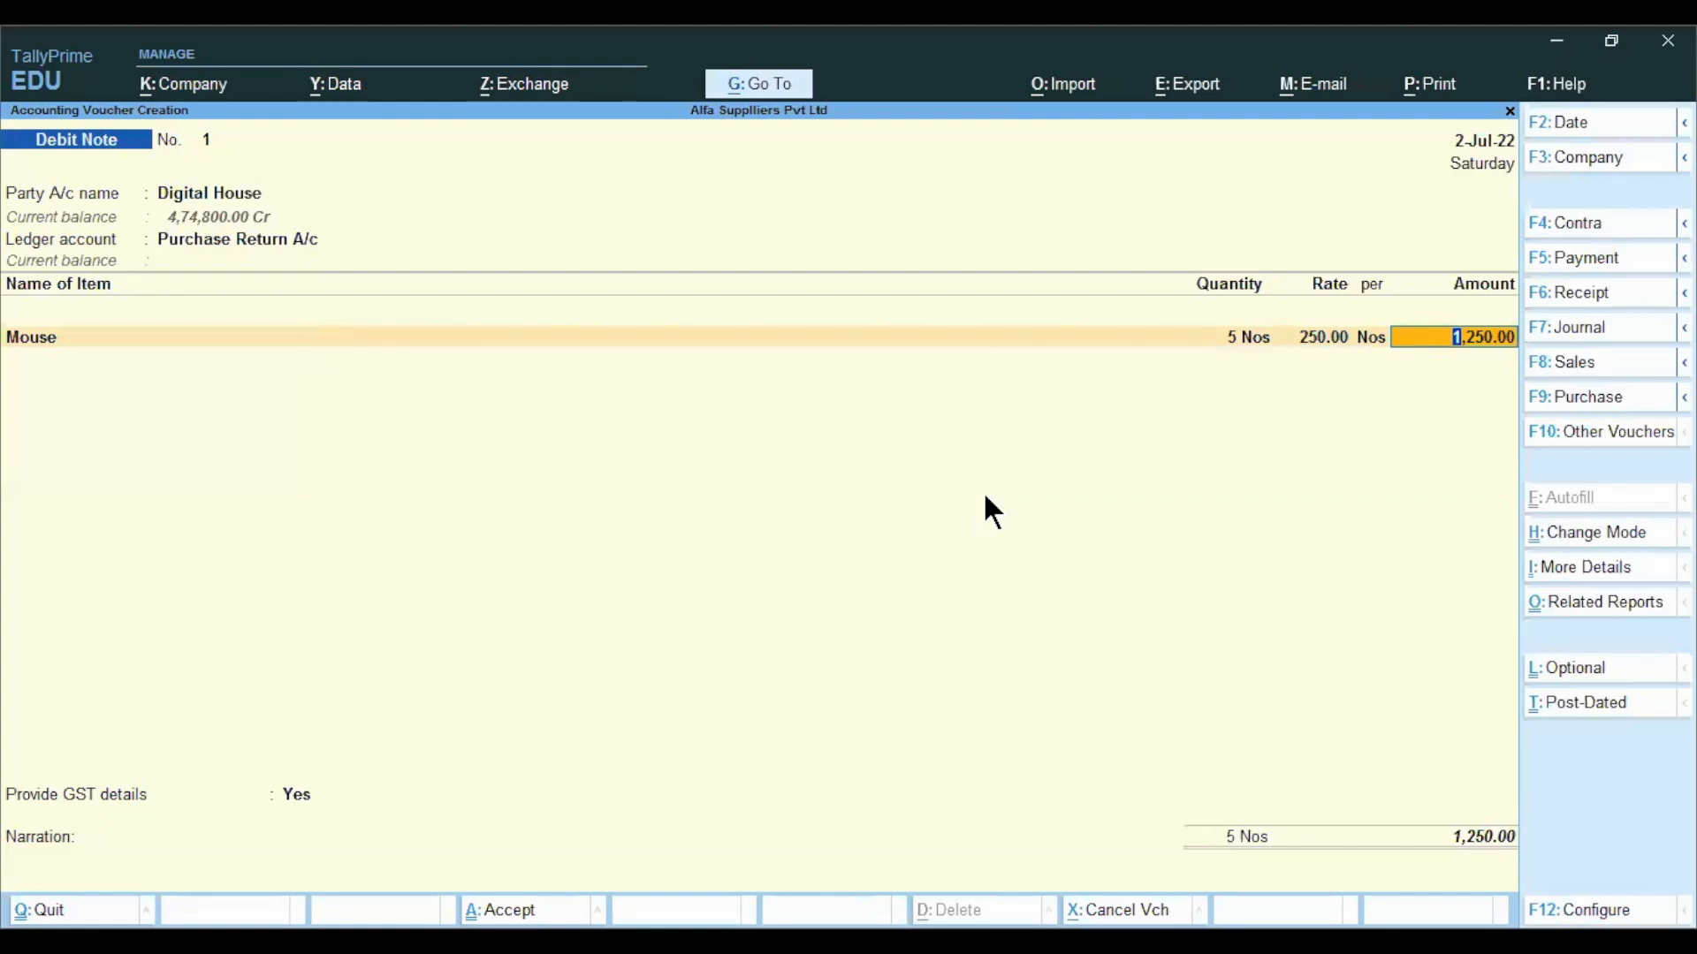
{"action": "key", "text": "Return"}
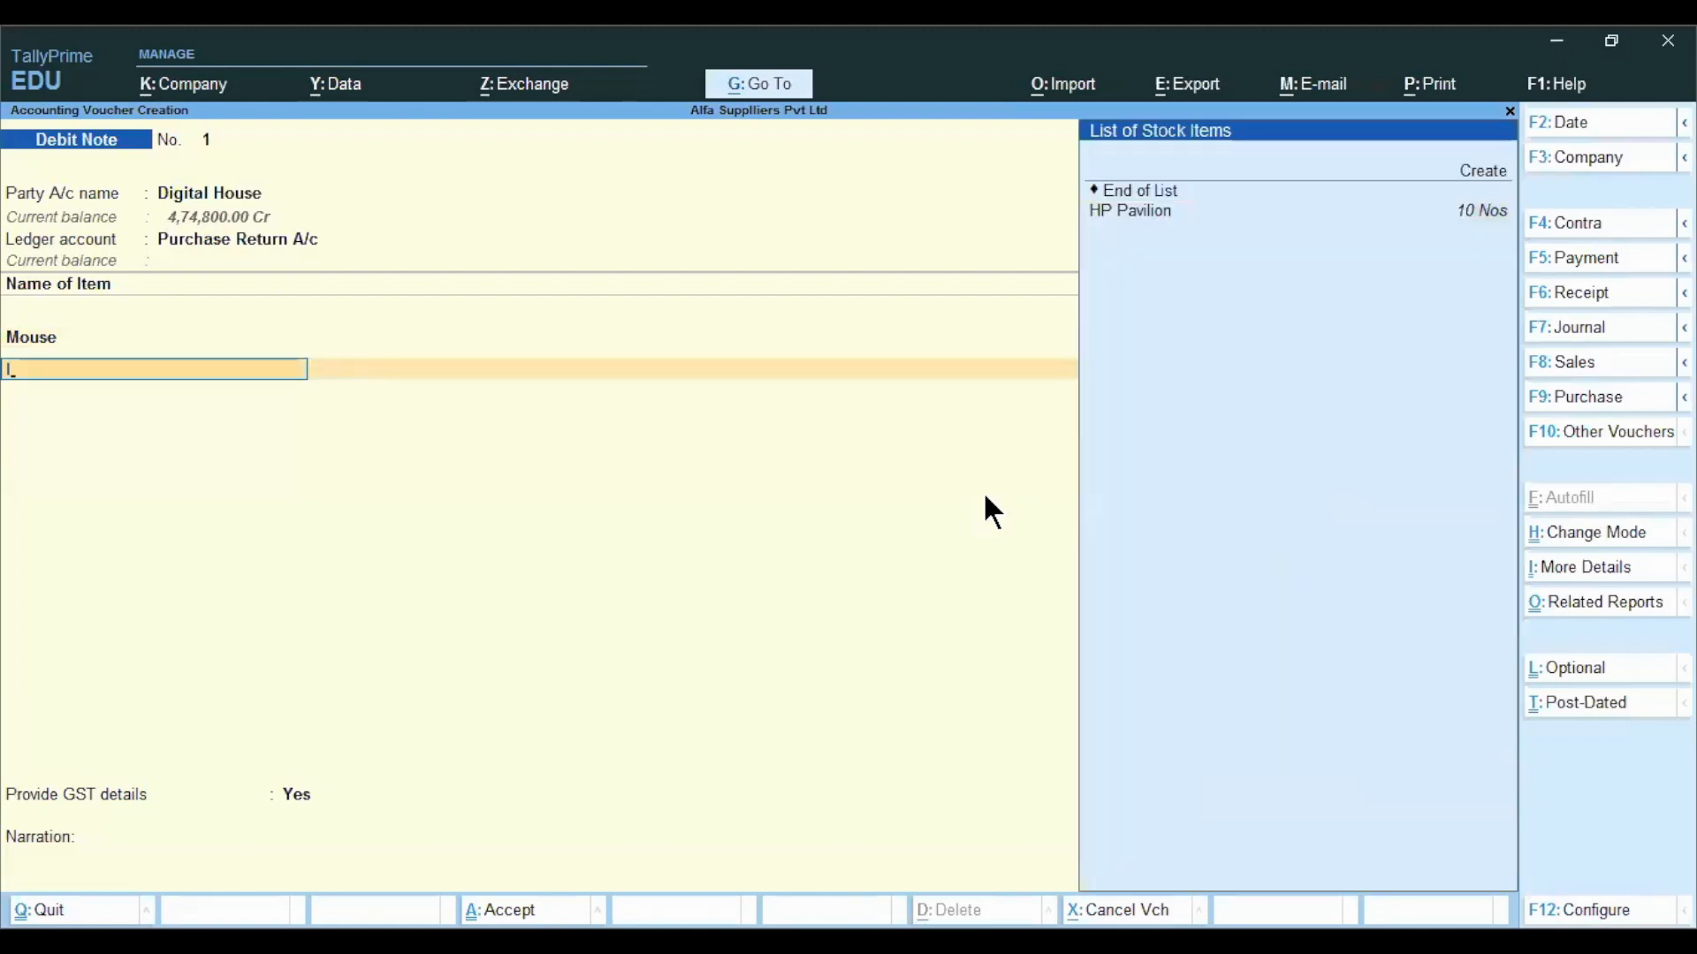
End the stock item list and add Input CGST A/c with its calculated amount.
{"action": "key", "text": "Return"}
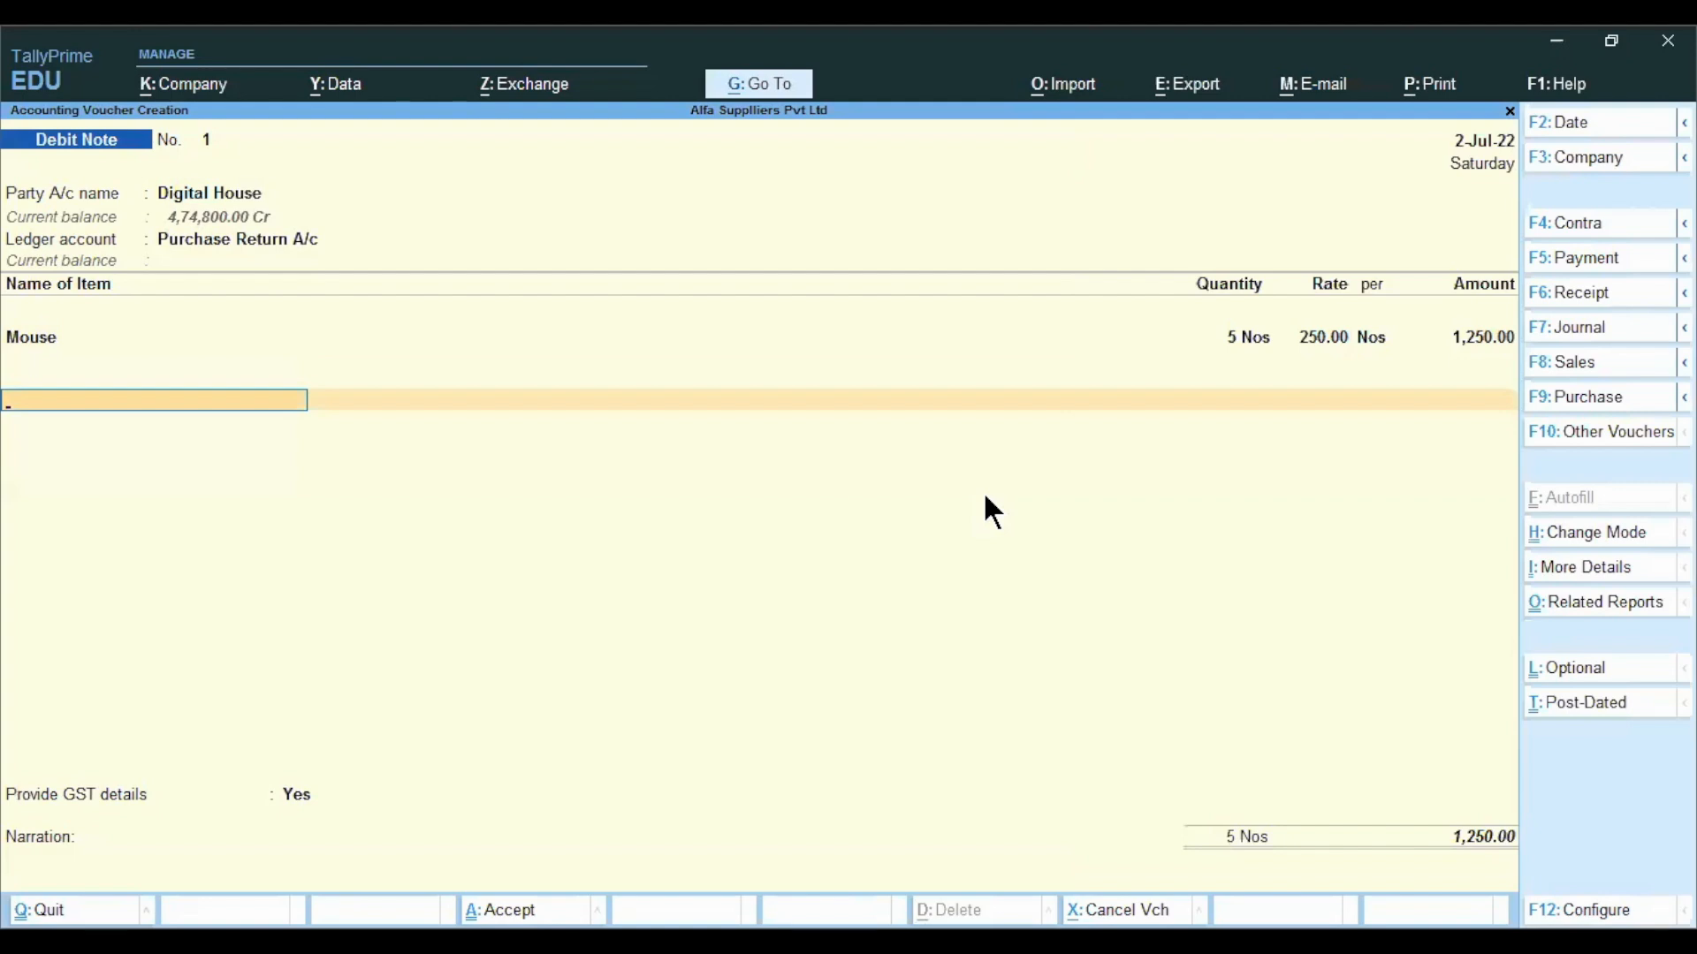
{"action": "type", "text": "In"}
{"action": "key", "text": "Down"}
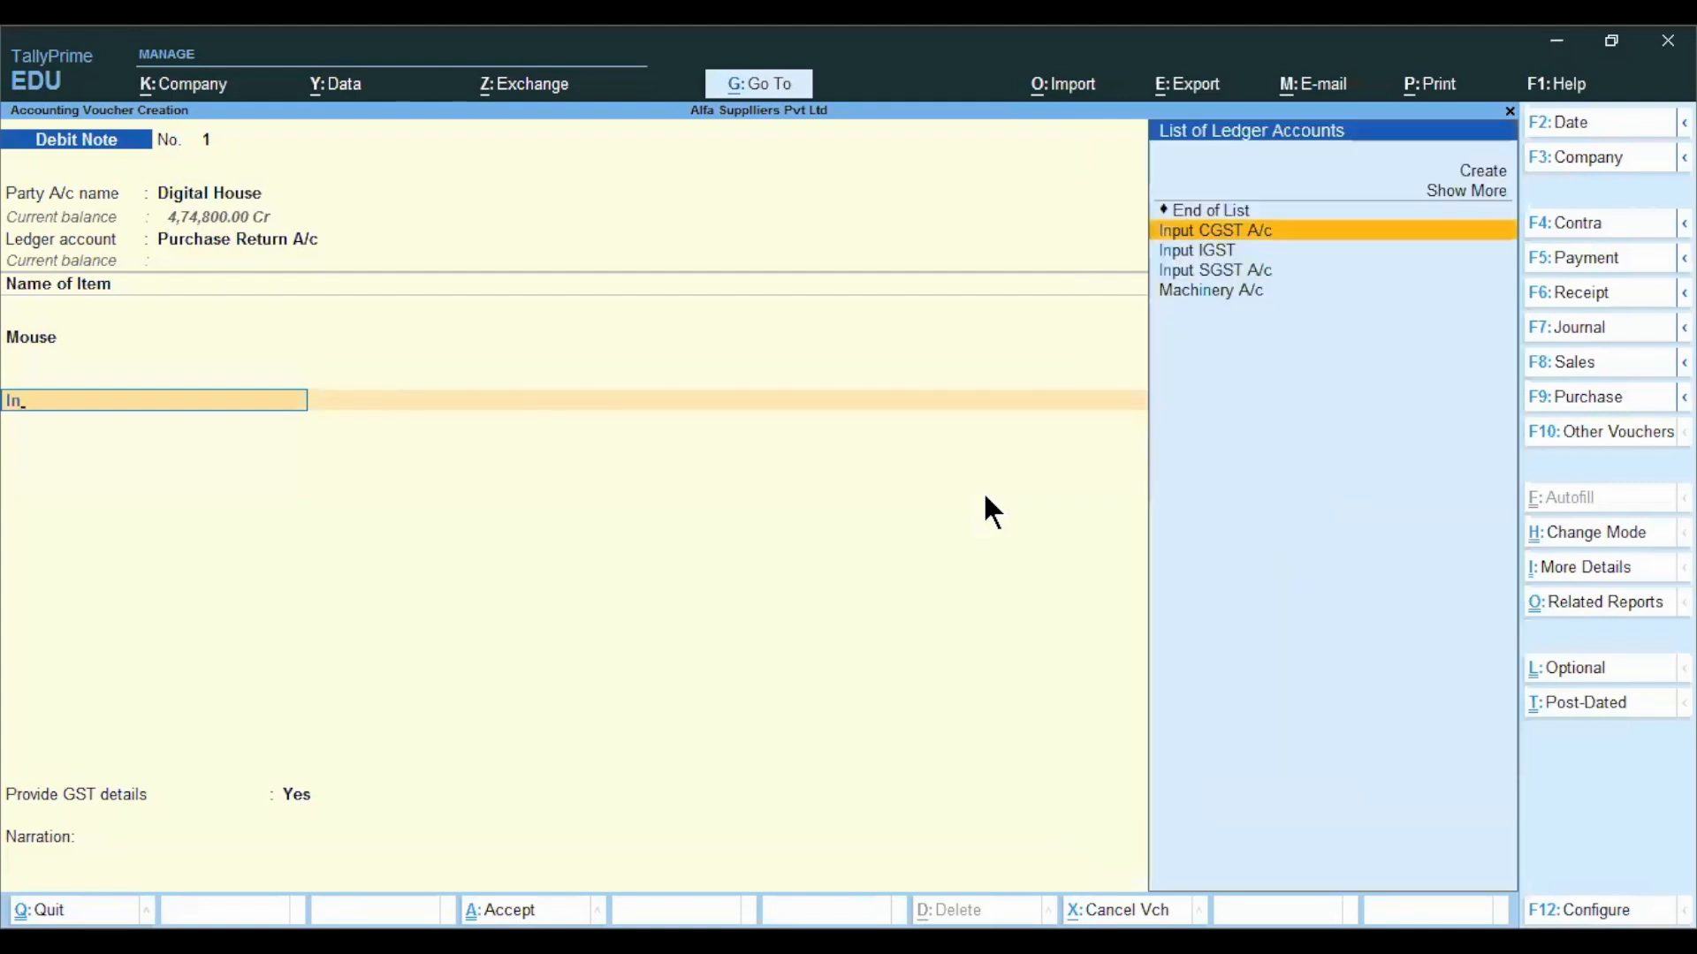
{"action": "key", "text": "Return"}
{"action": "key", "text": "Return"}
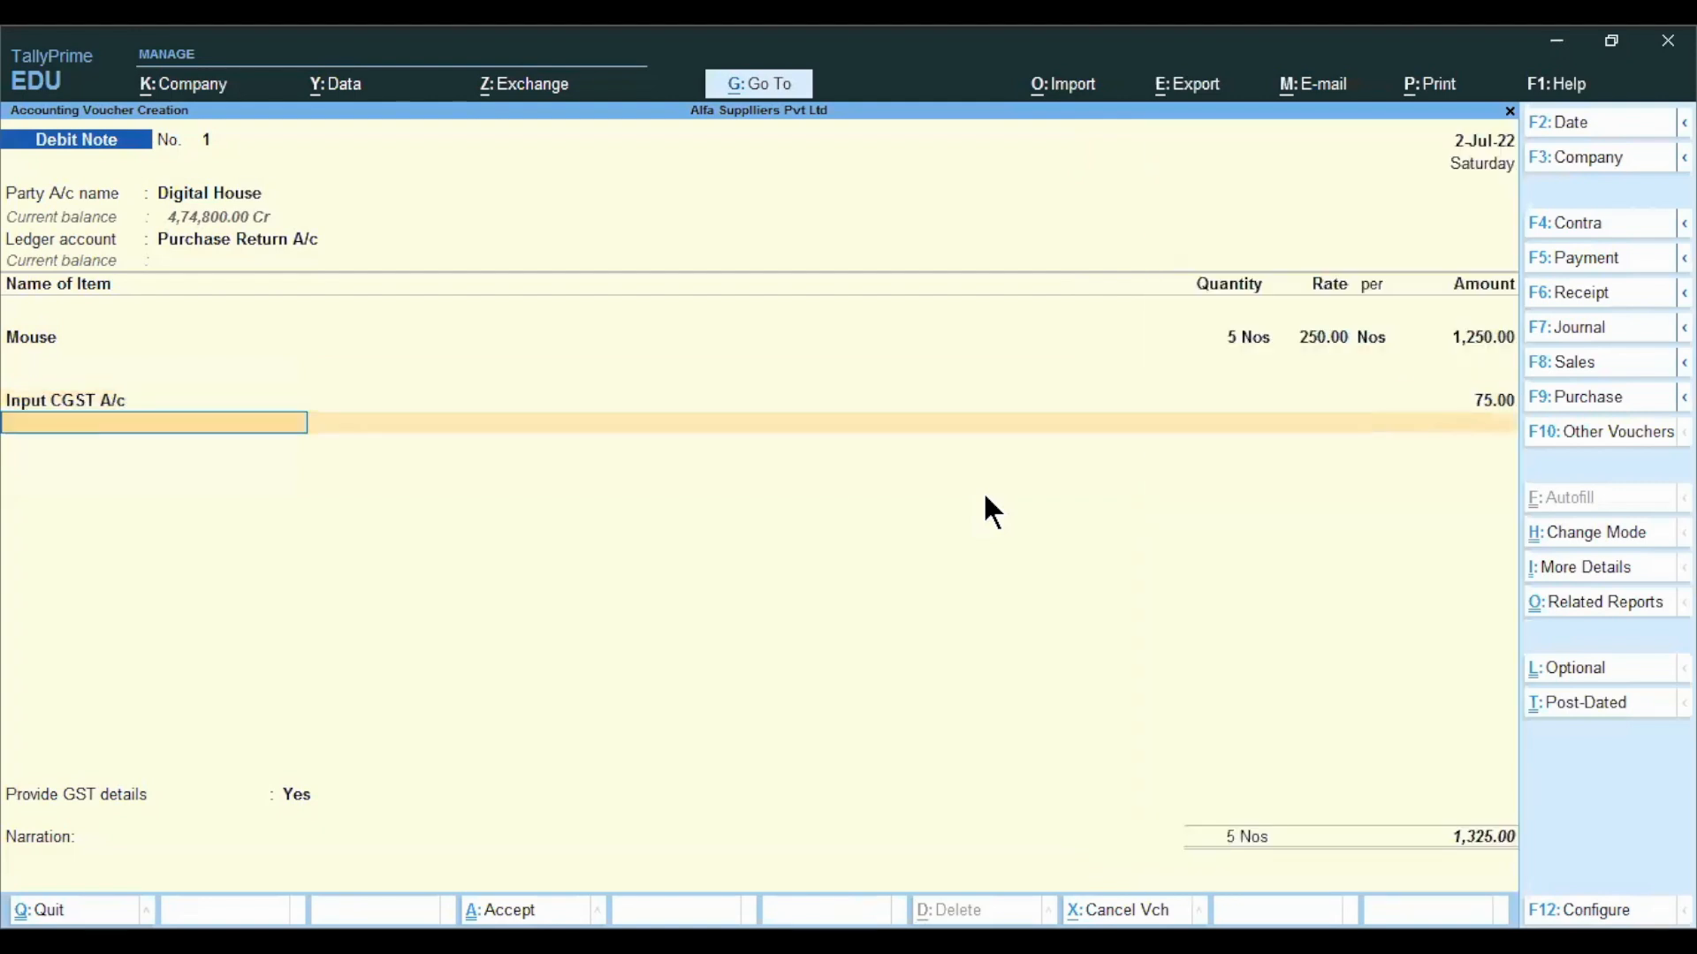
Add Input SGST A/c with its calculated amount and end the tax ledger list.
{"action": "type", "text": "In"}
{"action": "key", "text": "Down"}
{"action": "key", "text": "Down"}
{"action": "key", "text": "Down"}
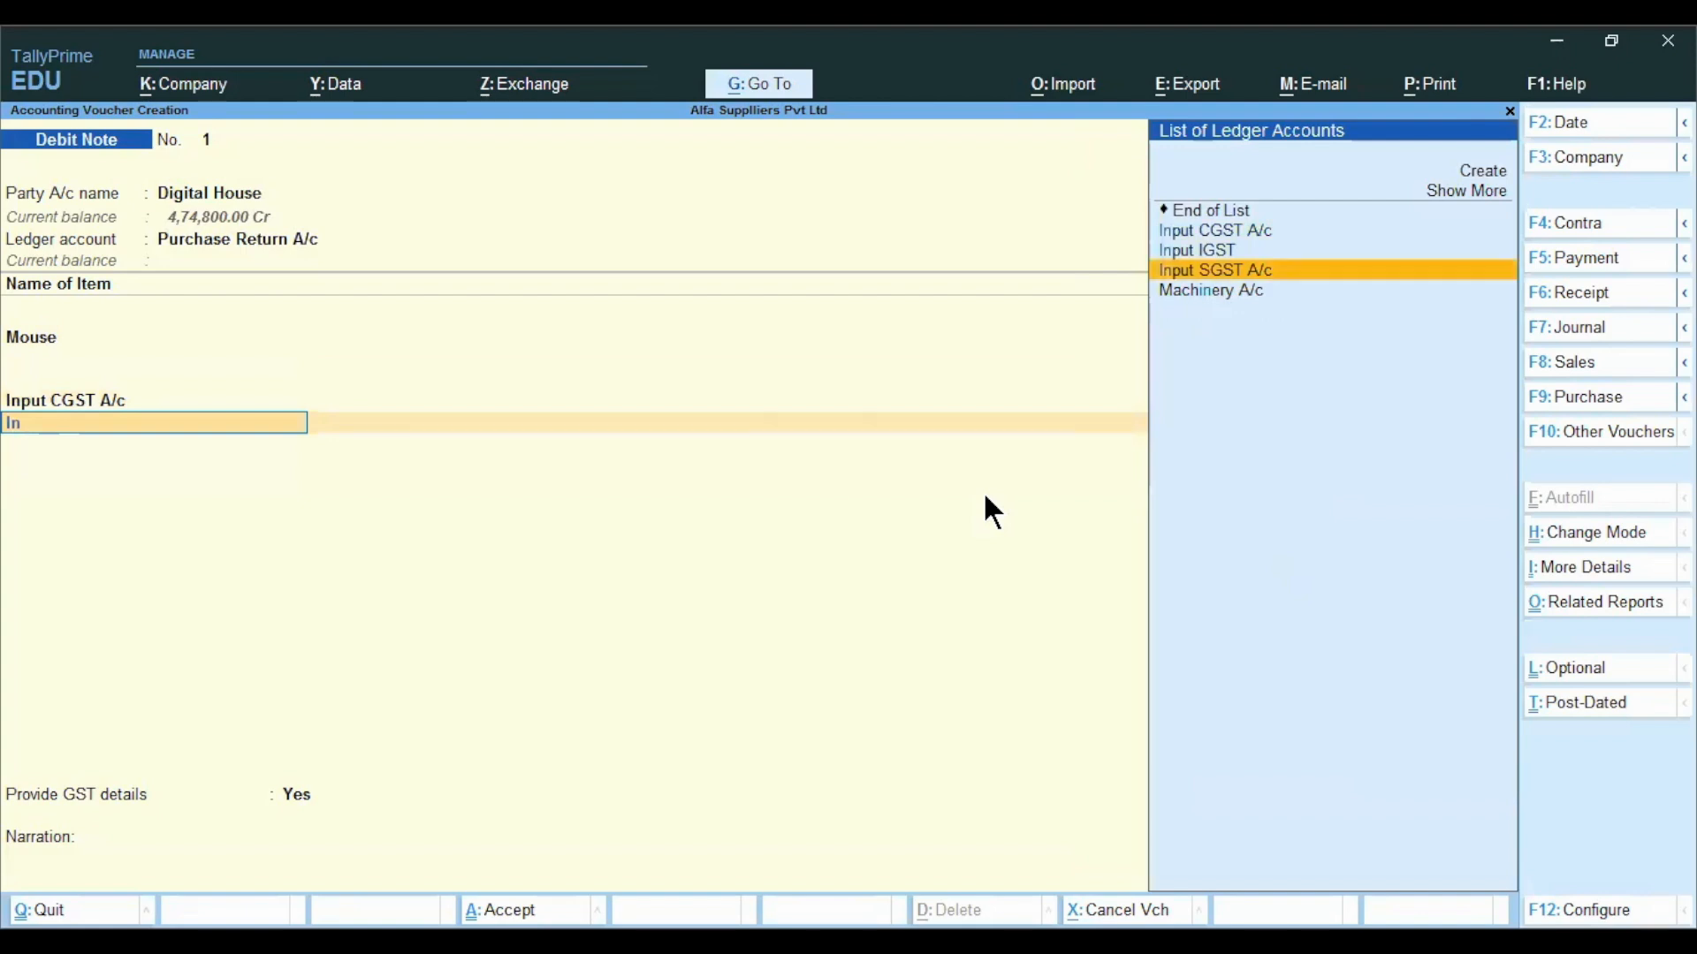
{"action": "key", "text": "Return"}
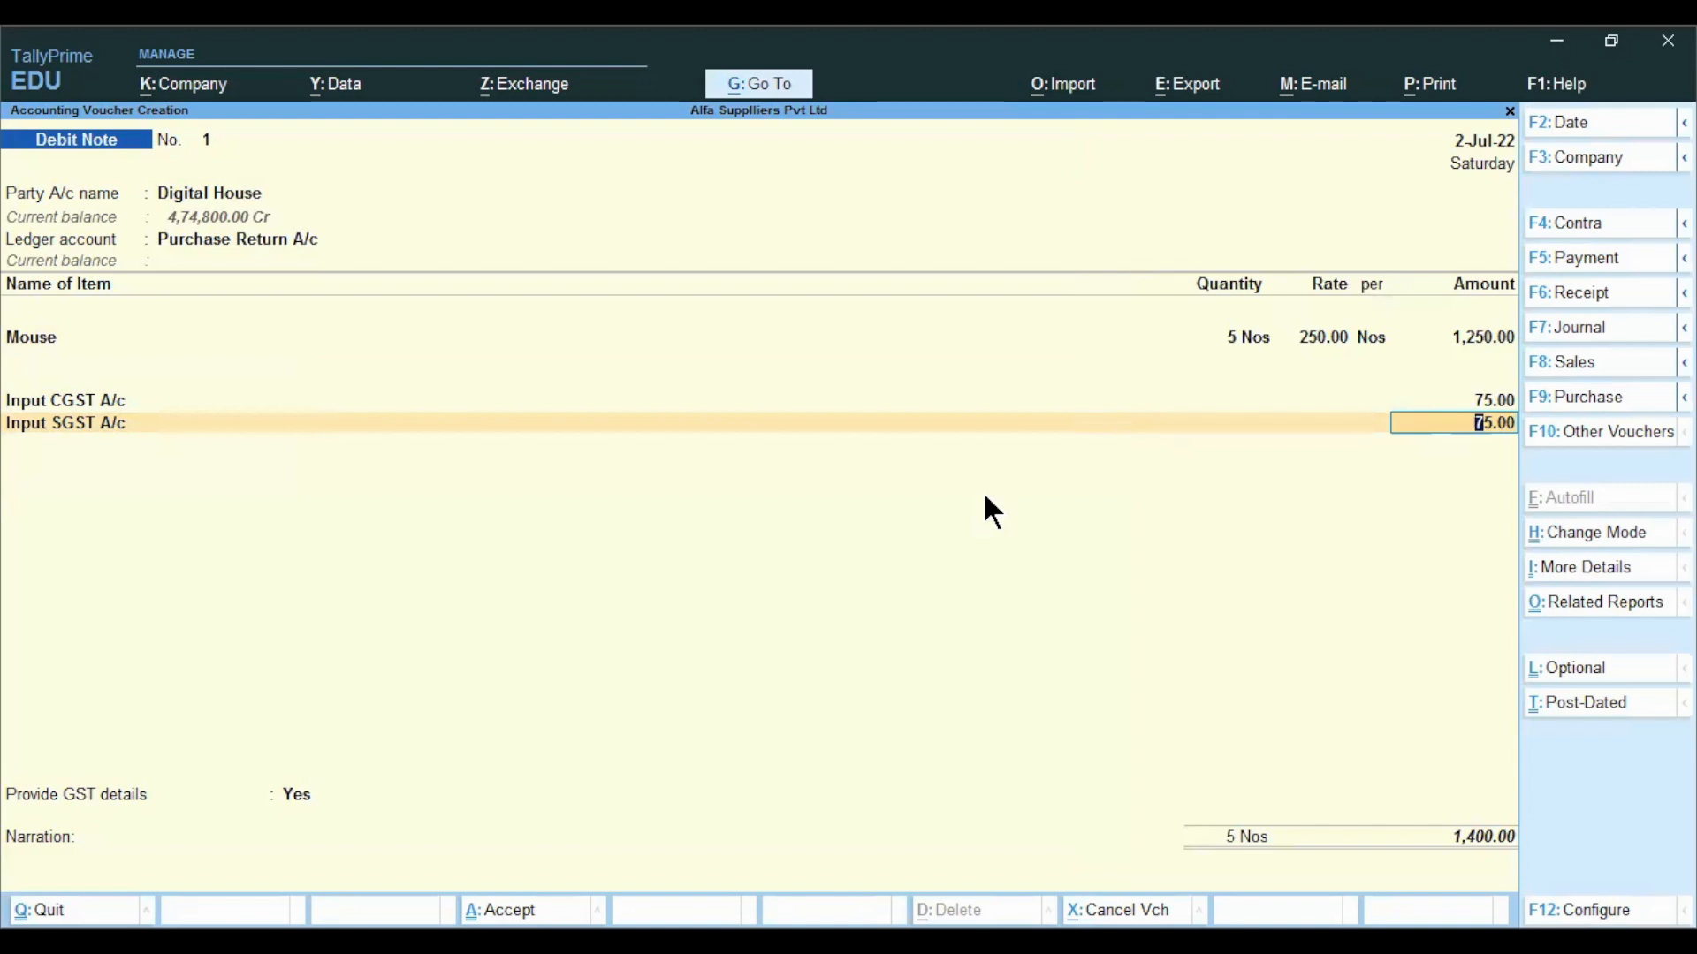
{"action": "key", "text": "Return"}
{"action": "key", "text": "Return"}
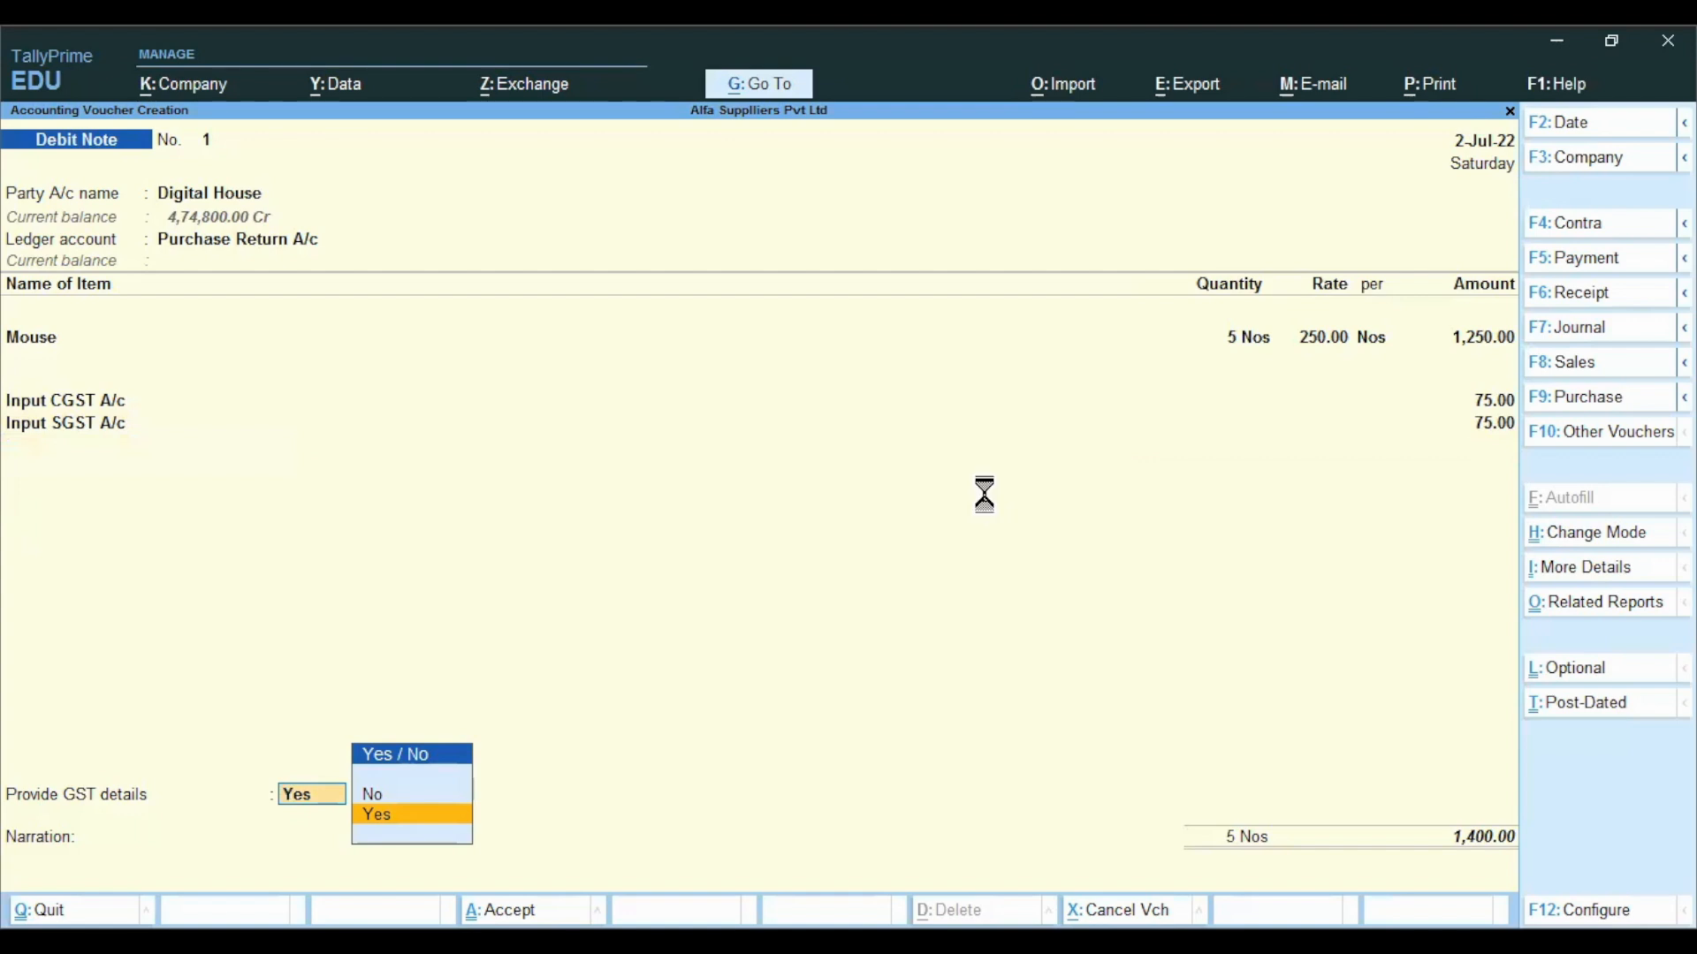
Keep Provide GST details at Yes, choose 01-Sales Return as the reason for issuing the note, and leave the supplier's note number and date blank.
{"action": "key", "text": "Return"}
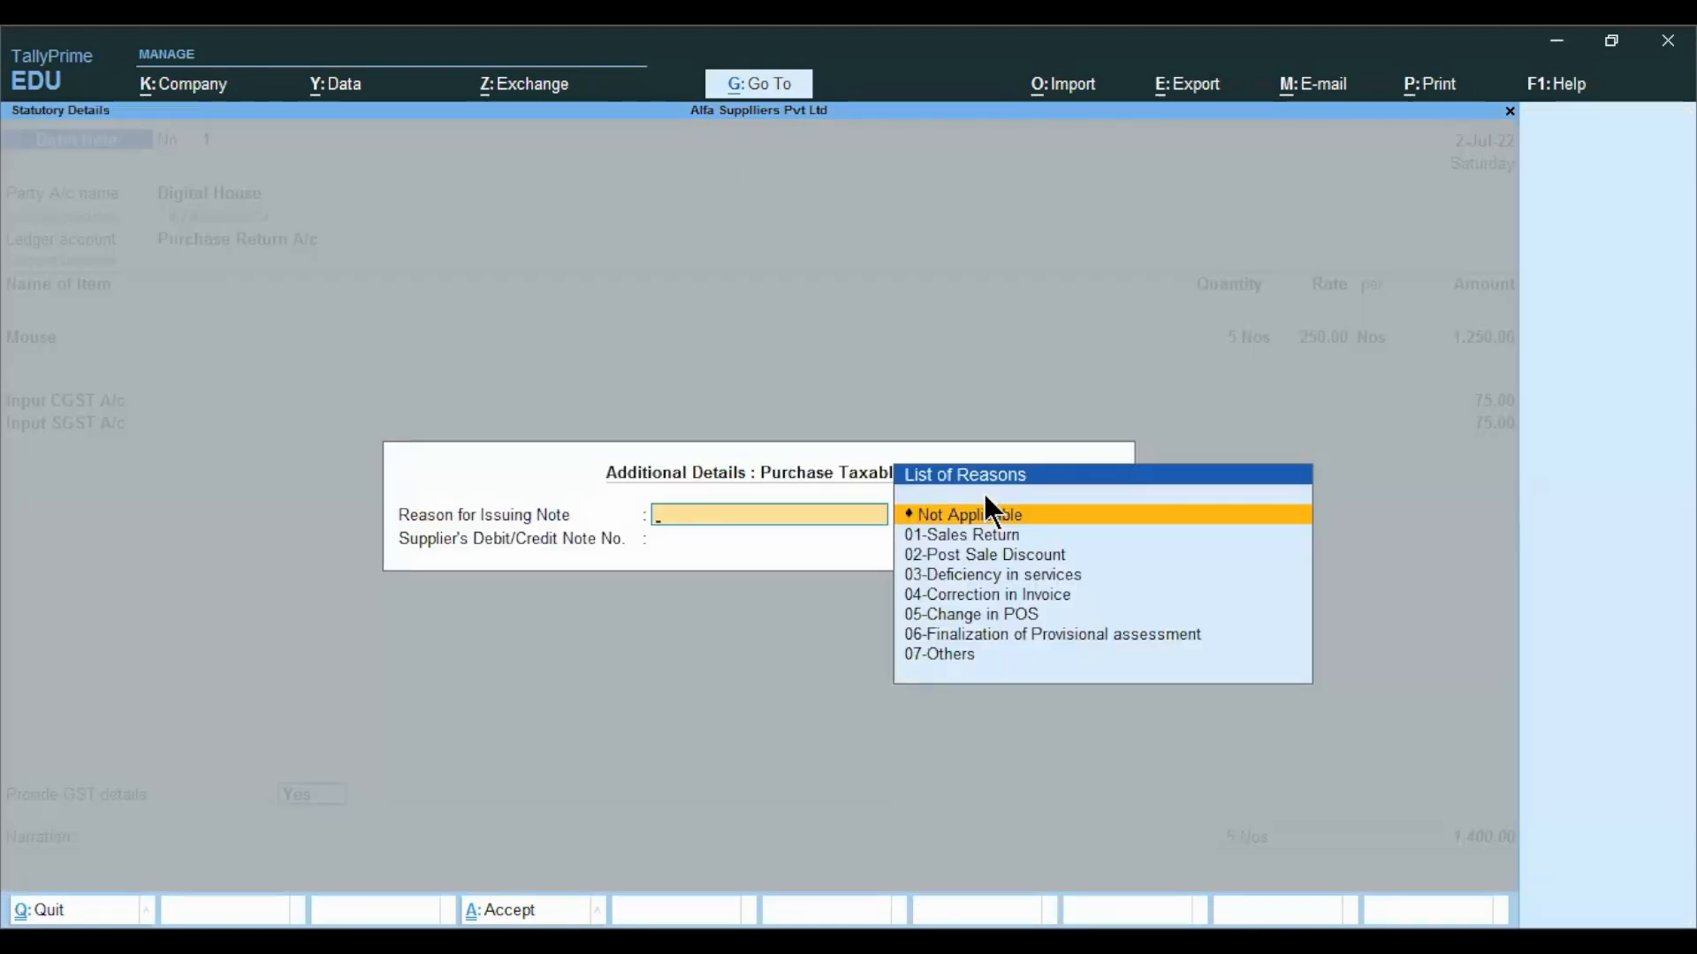
{"action": "key", "text": "Down"}
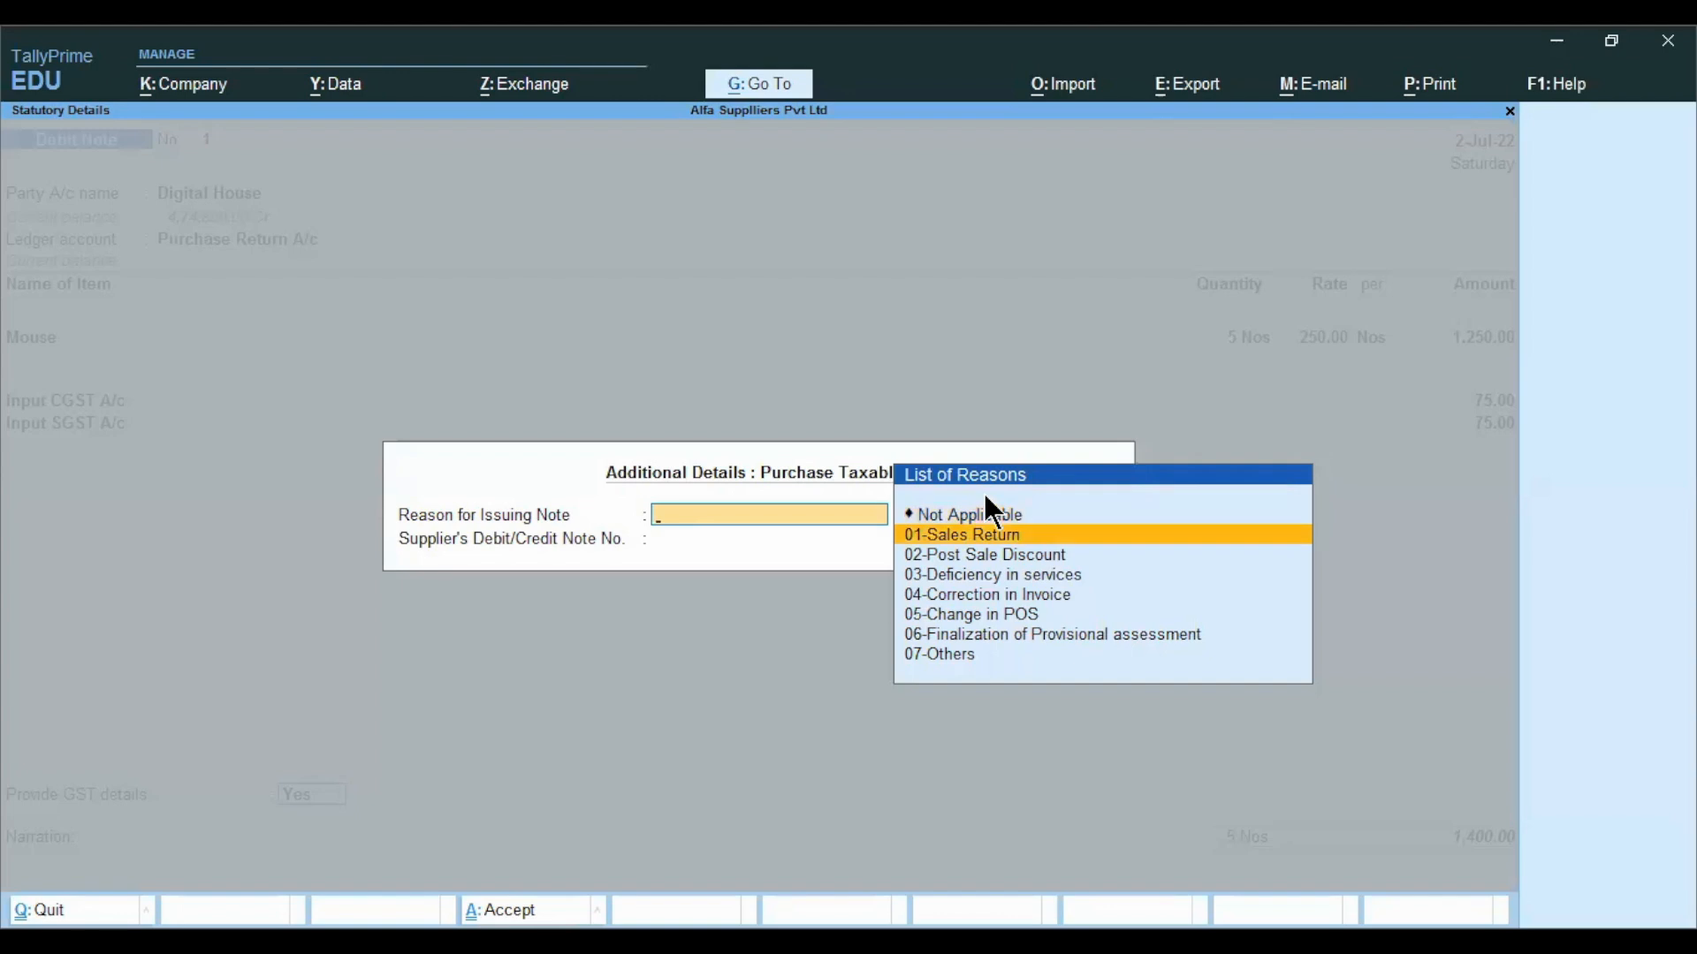
{"action": "key", "text": "Down"}
{"action": "key", "text": "Down"}
{"action": "key", "text": "Down"}
{"action": "key", "text": "Down"}
{"action": "key", "text": "Down"}
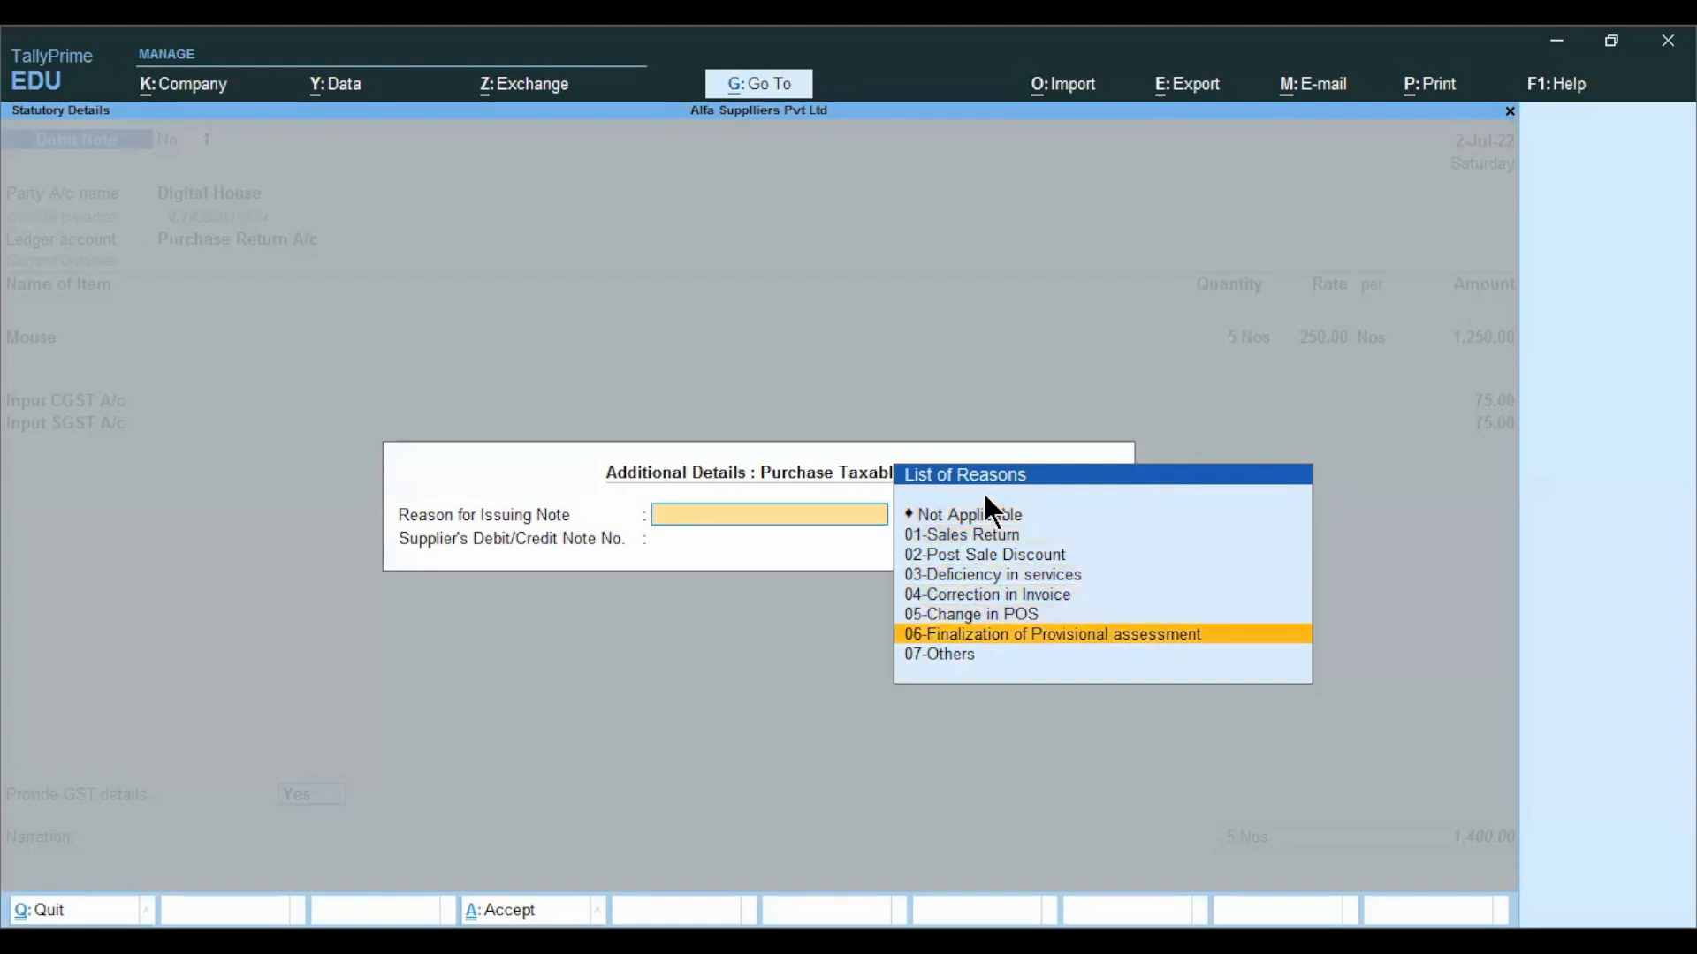
{"action": "key", "text": "Up"}
{"action": "key", "text": "Up"}
{"action": "key", "text": "Up"}
{"action": "key", "text": "Up"}
{"action": "key", "text": "Up"}
{"action": "key", "text": "Down"}
{"action": "key", "text": "Down"}
{"action": "key", "text": "Down"}
{"action": "key", "text": "Down"}
{"action": "key", "text": "Down"}
{"action": "key", "text": "Down"}
{"action": "key", "text": "Up"}
{"action": "key", "text": "Up"}
{"action": "key", "text": "Up"}
{"action": "key", "text": "Up"}
{"action": "key", "text": "Up"}
{"action": "key", "text": "Up"}
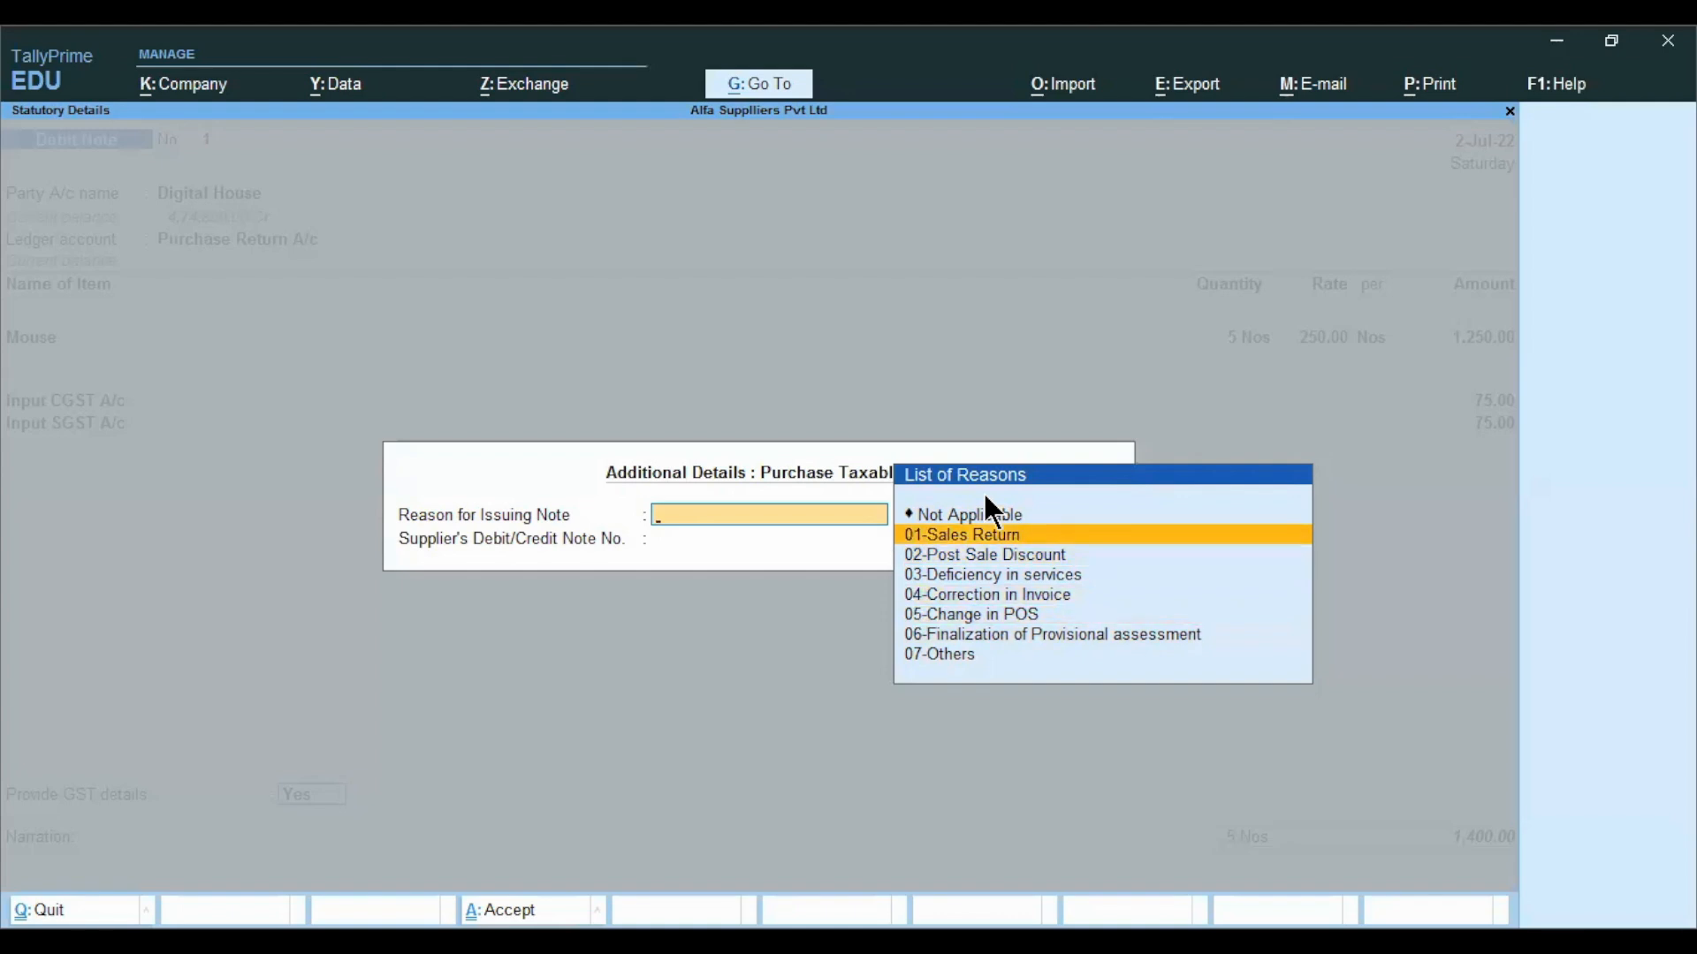
{"action": "key", "text": "Return"}
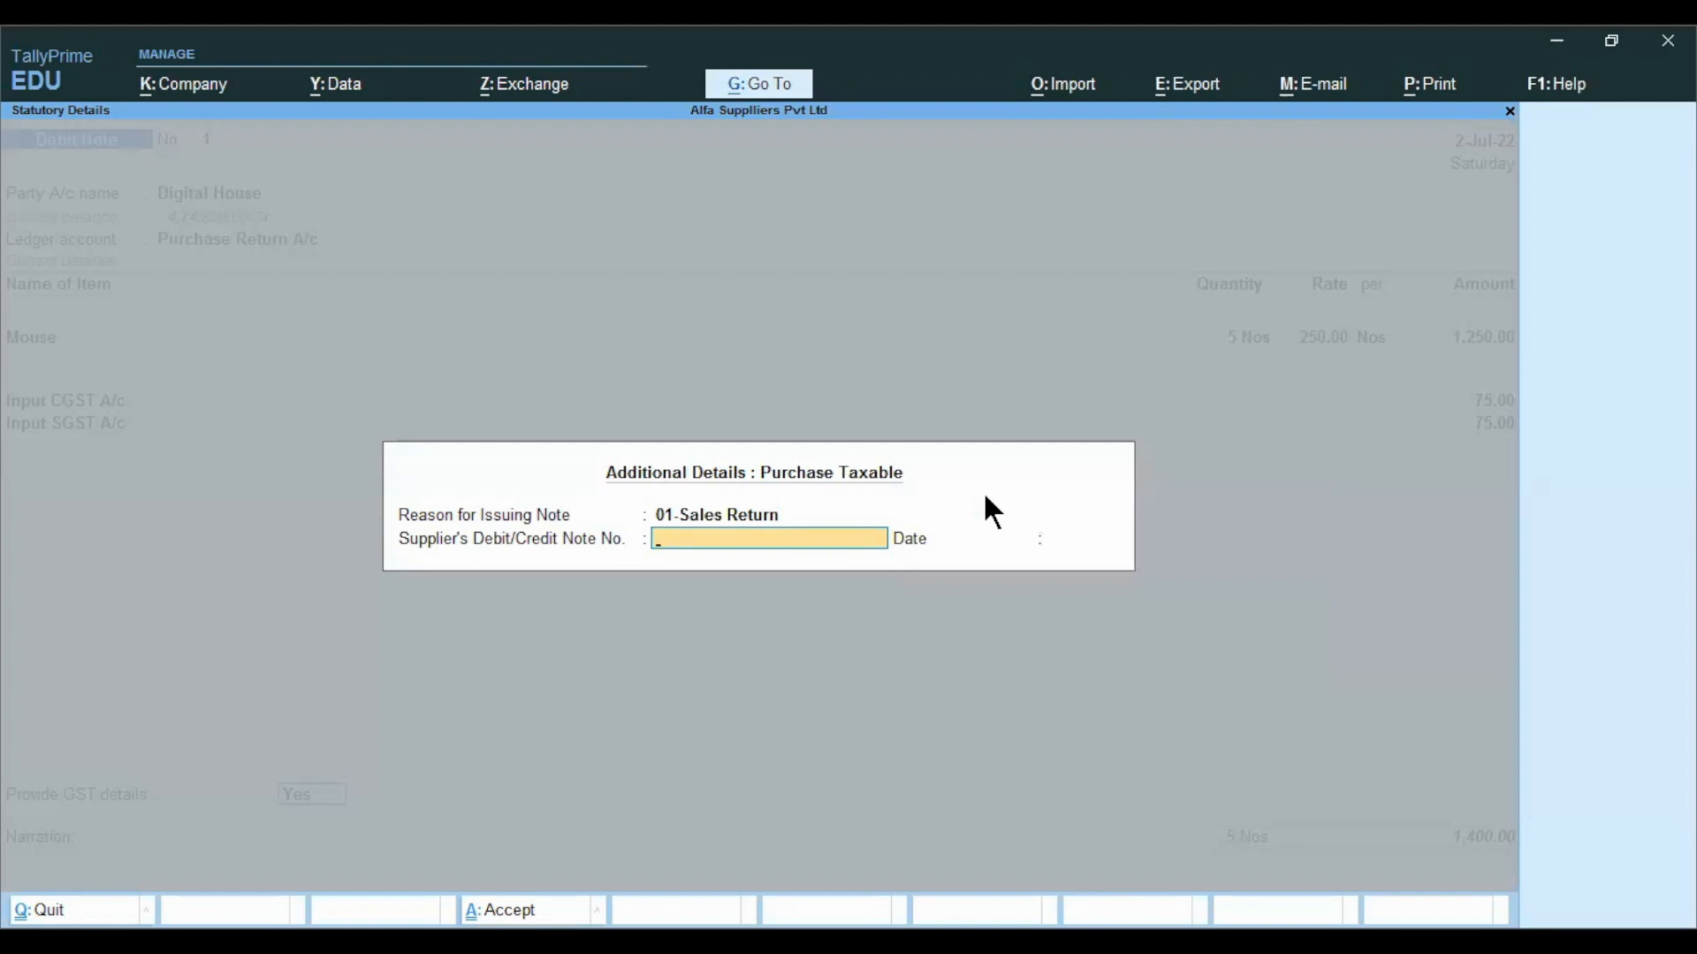
{"action": "key", "text": "Return"}
{"action": "key", "text": "Return"}
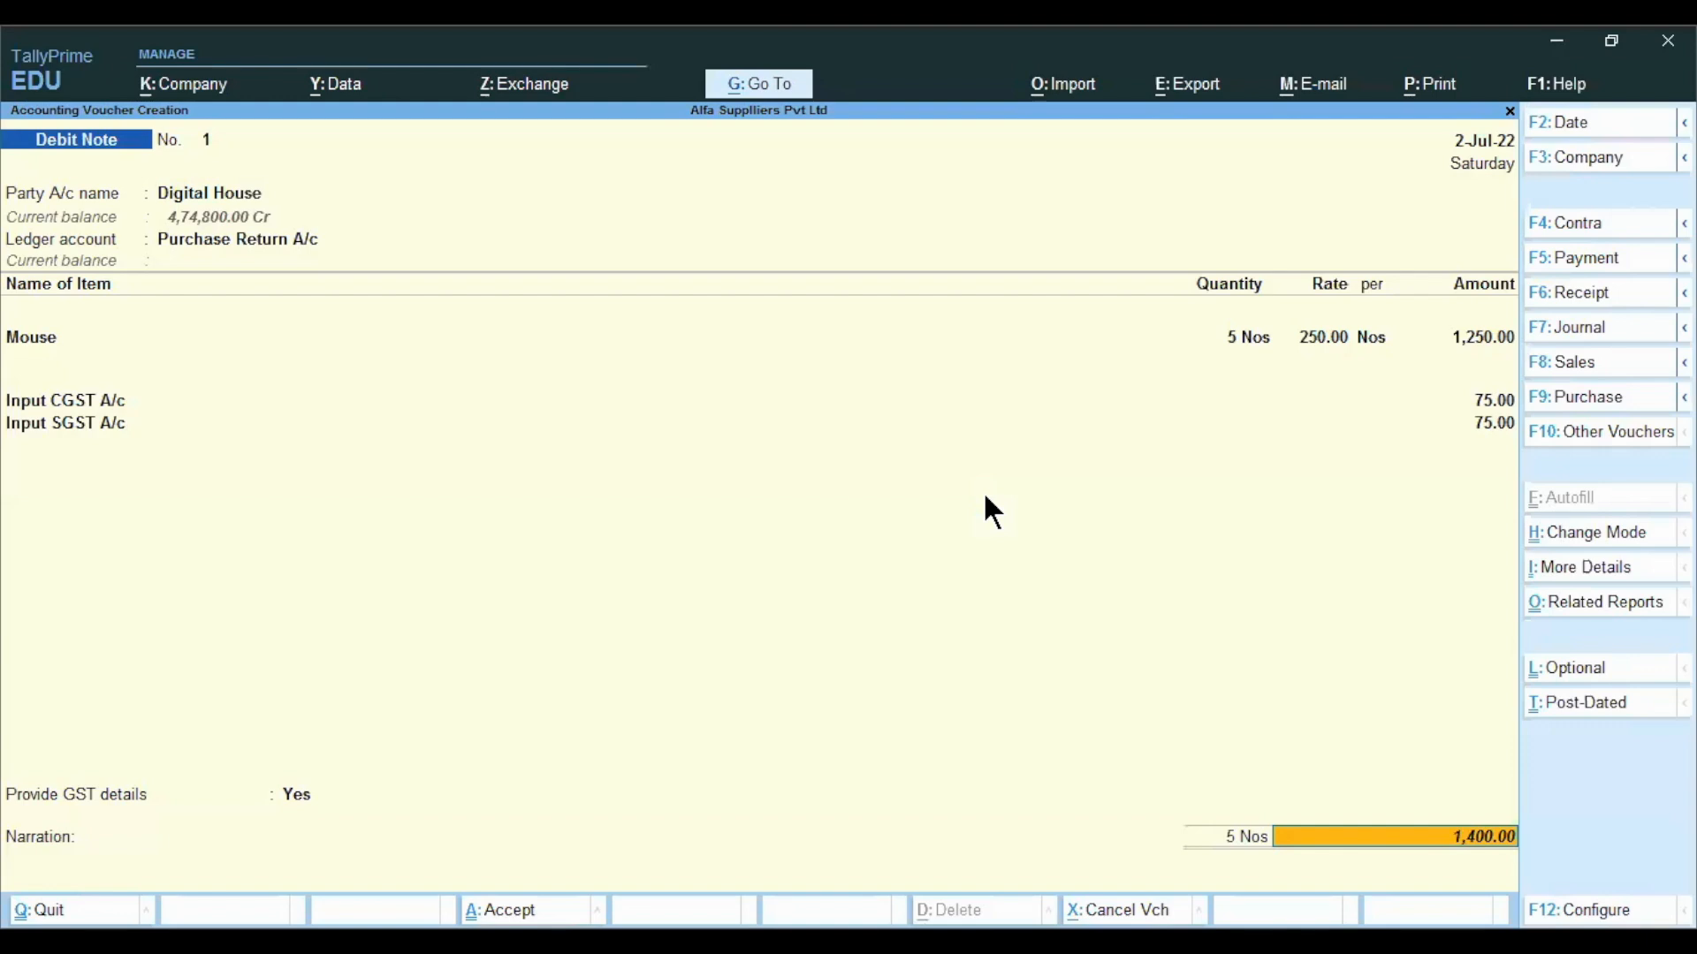
Adjust the full debit note amount as Agst Ref against Digital House's pending bill dh-100.
{"action": "key", "text": "Return"}
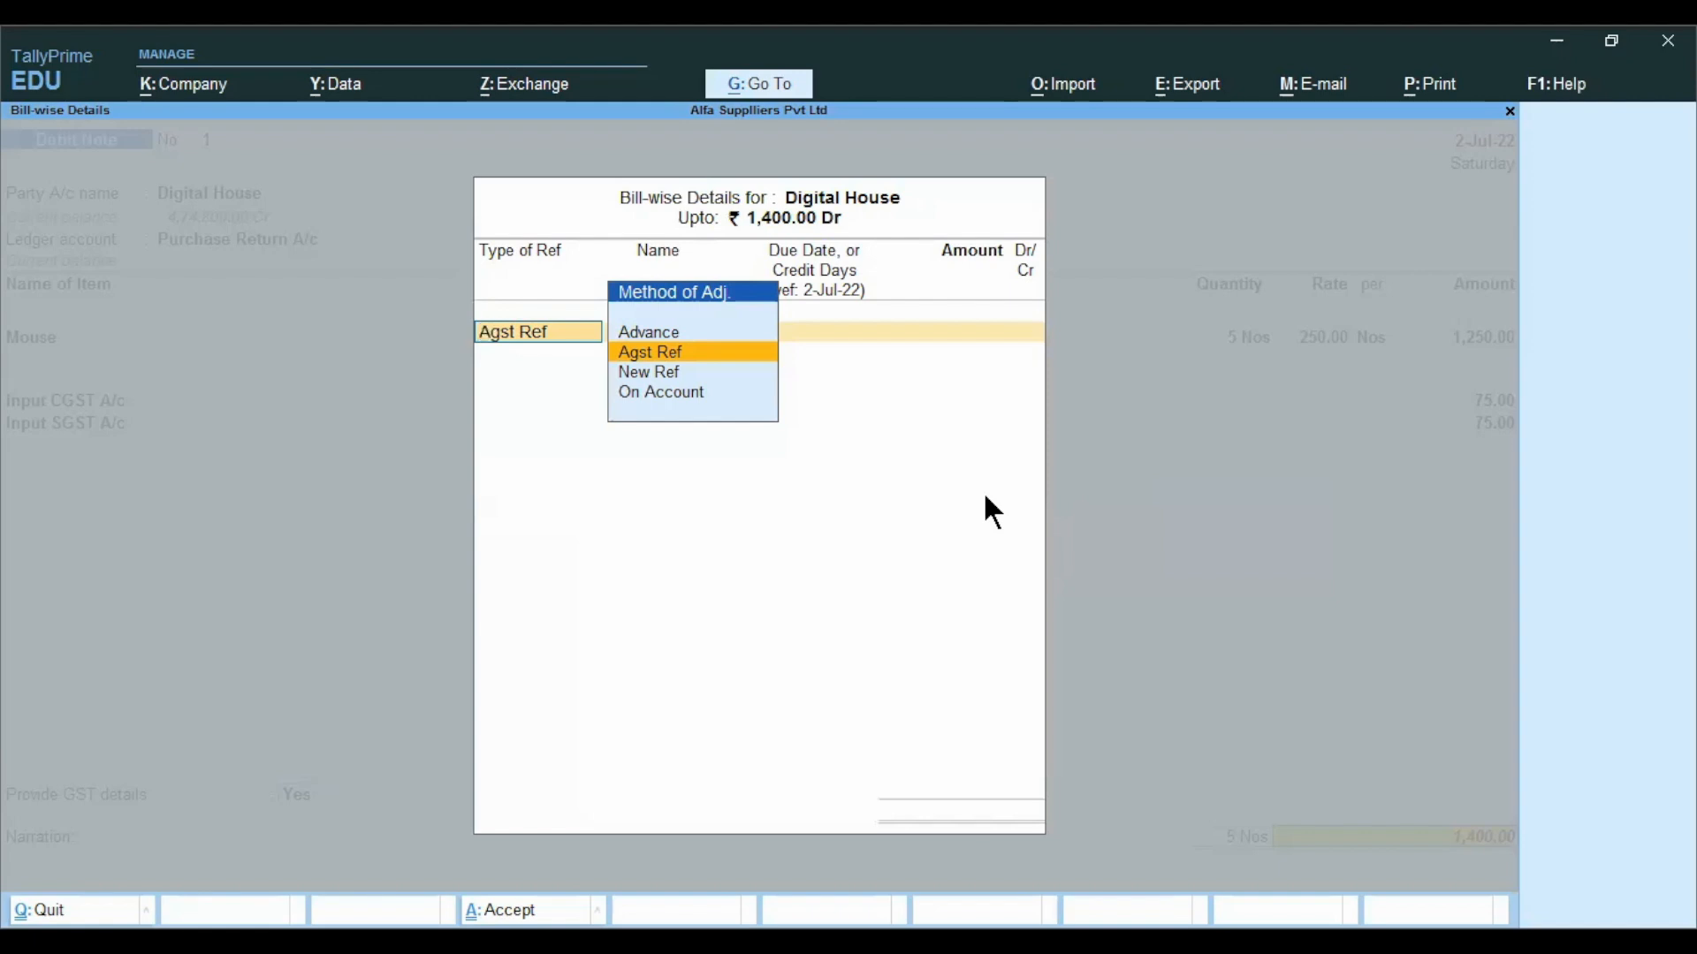
{"action": "key", "text": "Return"}
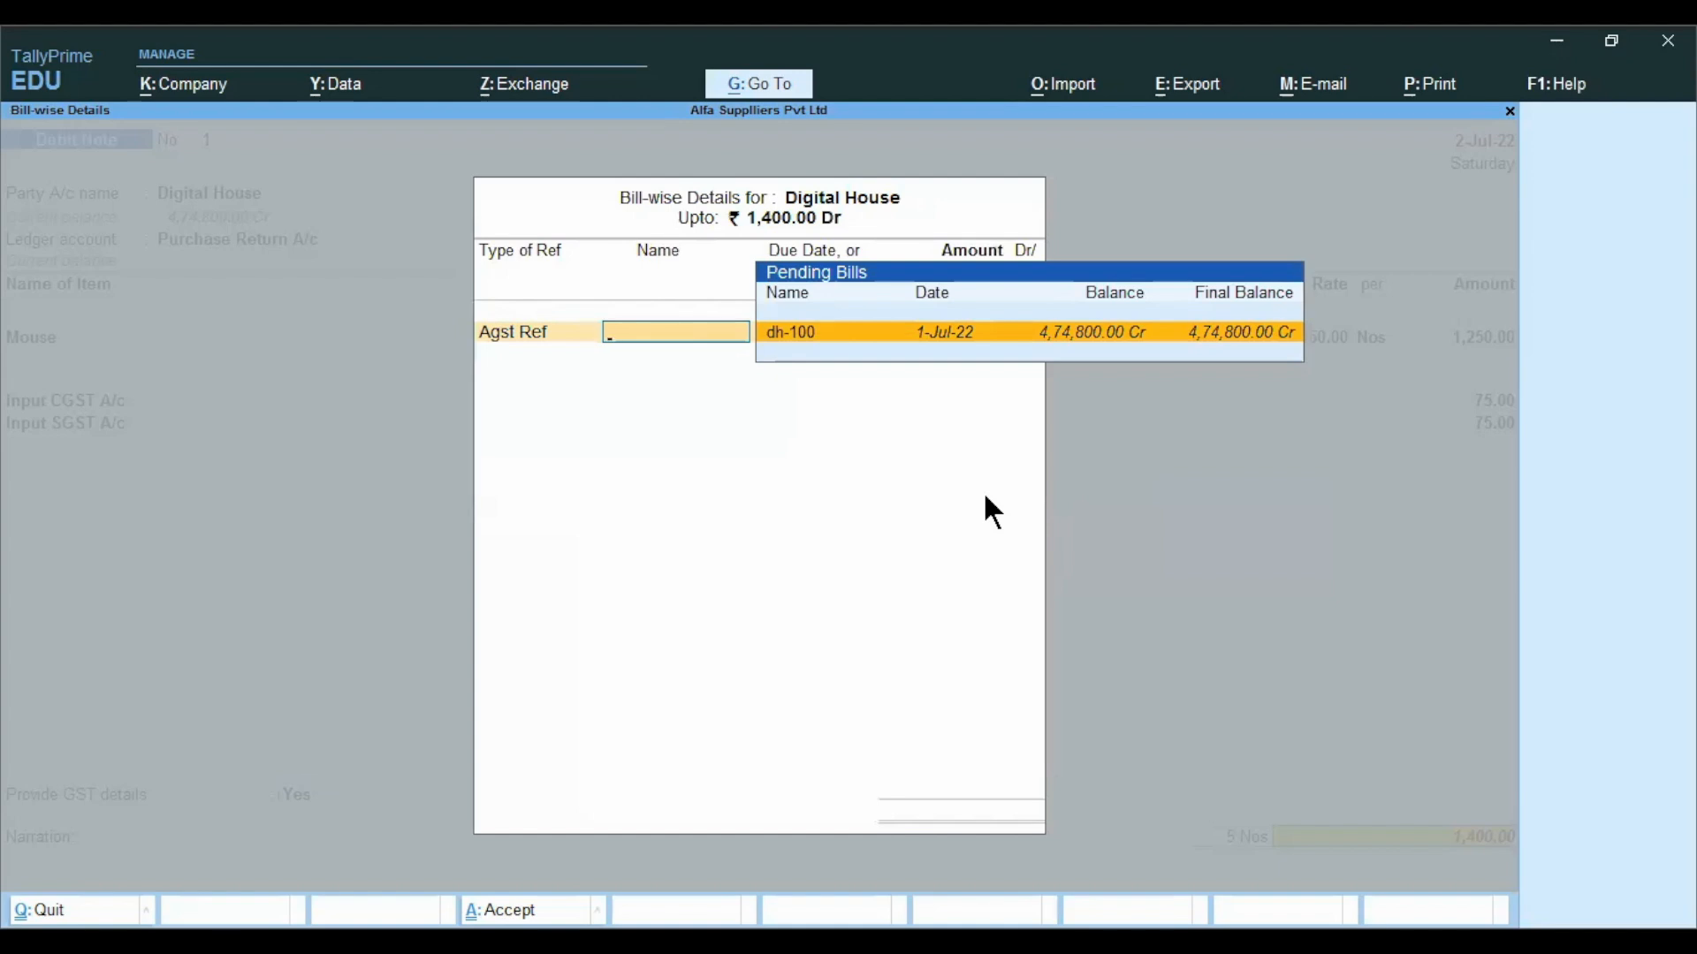
{"action": "key", "text": "Return"}
{"action": "key", "text": "Return"}
{"action": "key", "text": "Return"}
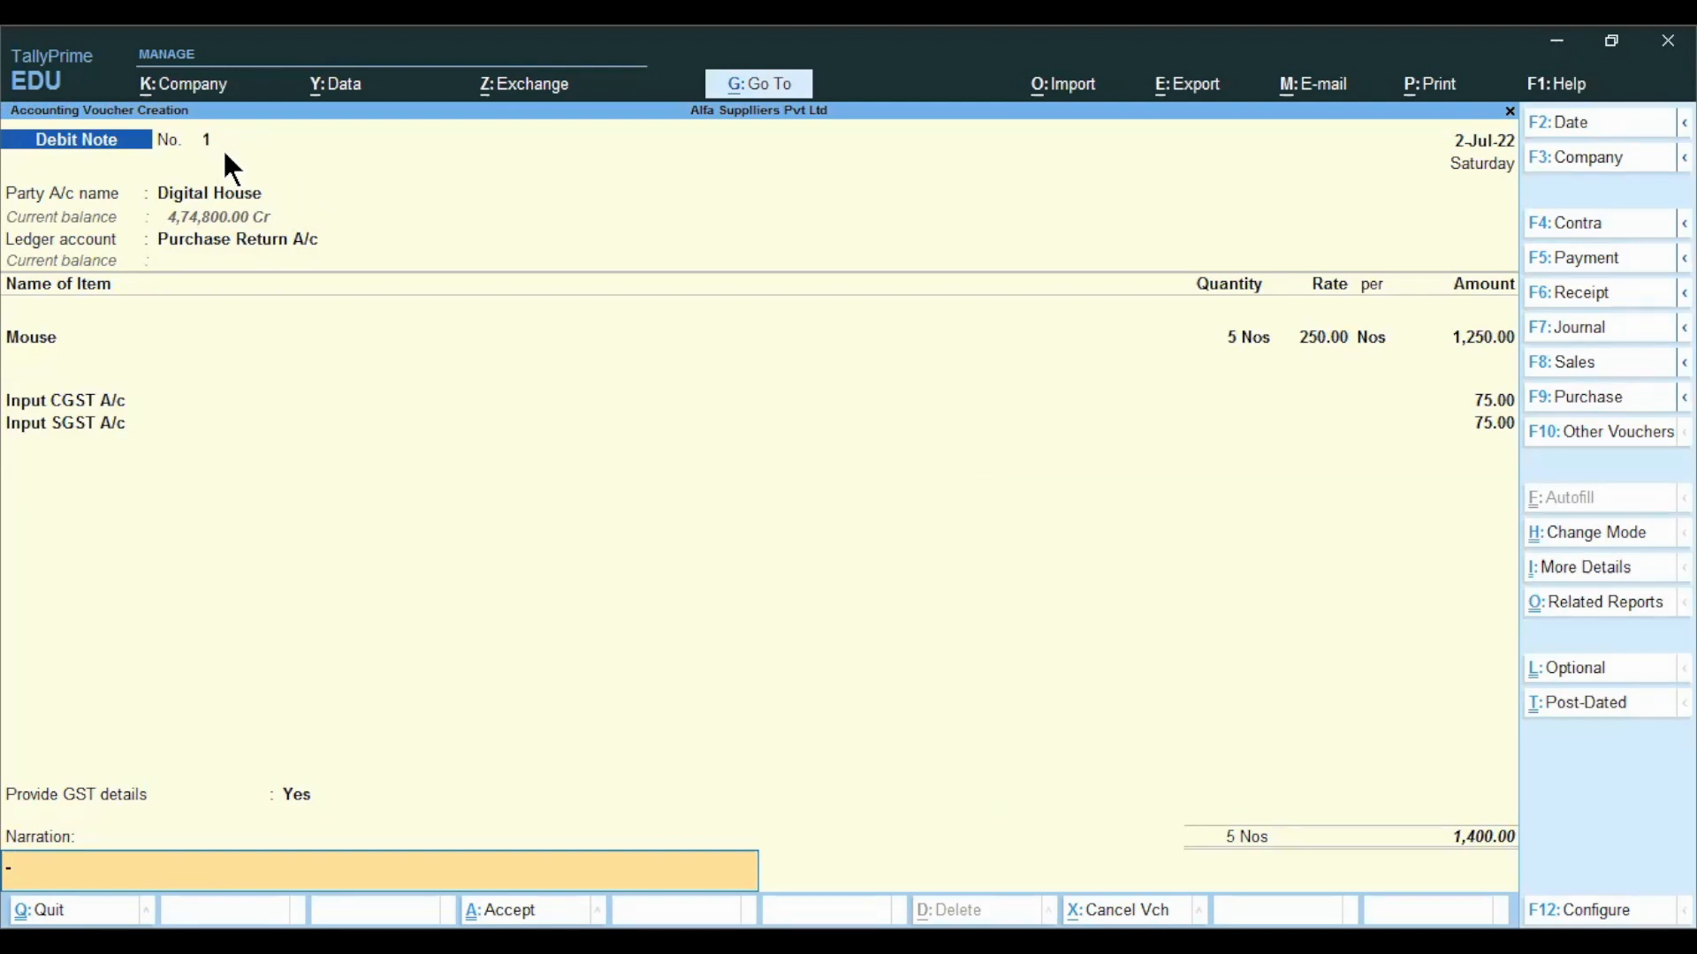
Leave the narration blank, save the debit note, and return to the Gateway of Tally.
{"action": "key", "text": "Return"}
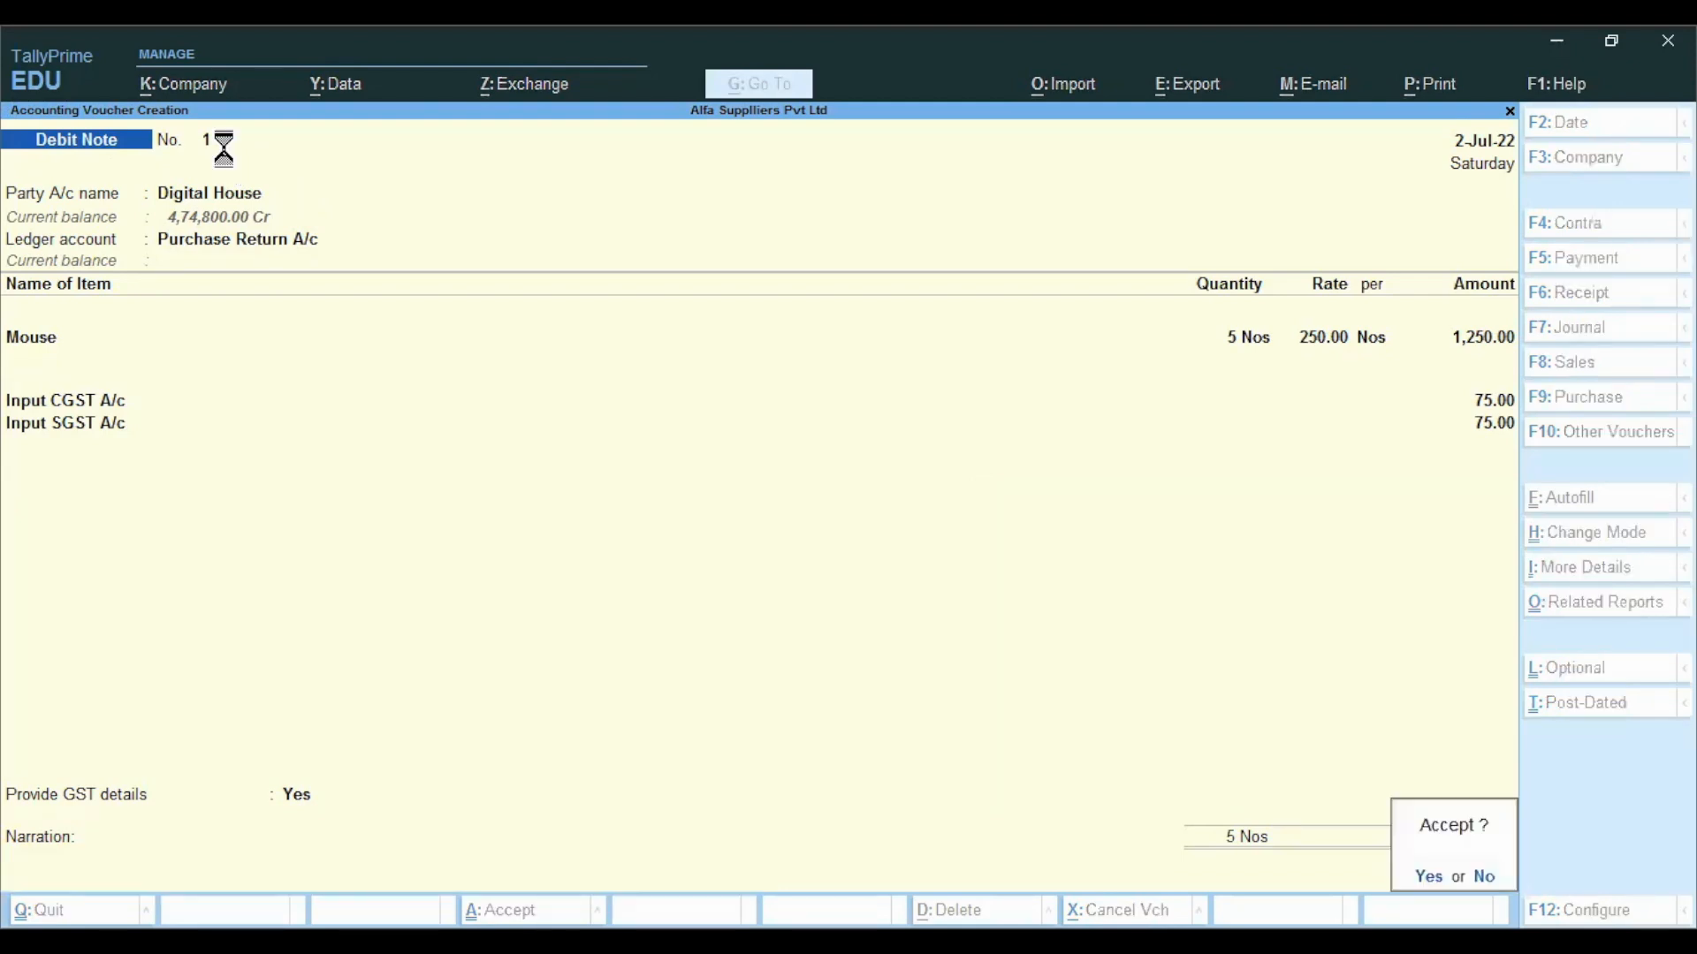
{"action": "key", "text": "Return"}
{"action": "key", "text": "Escape"}
{"action": "key", "text": "Escape"}
{"action": "key", "text": "Return"}
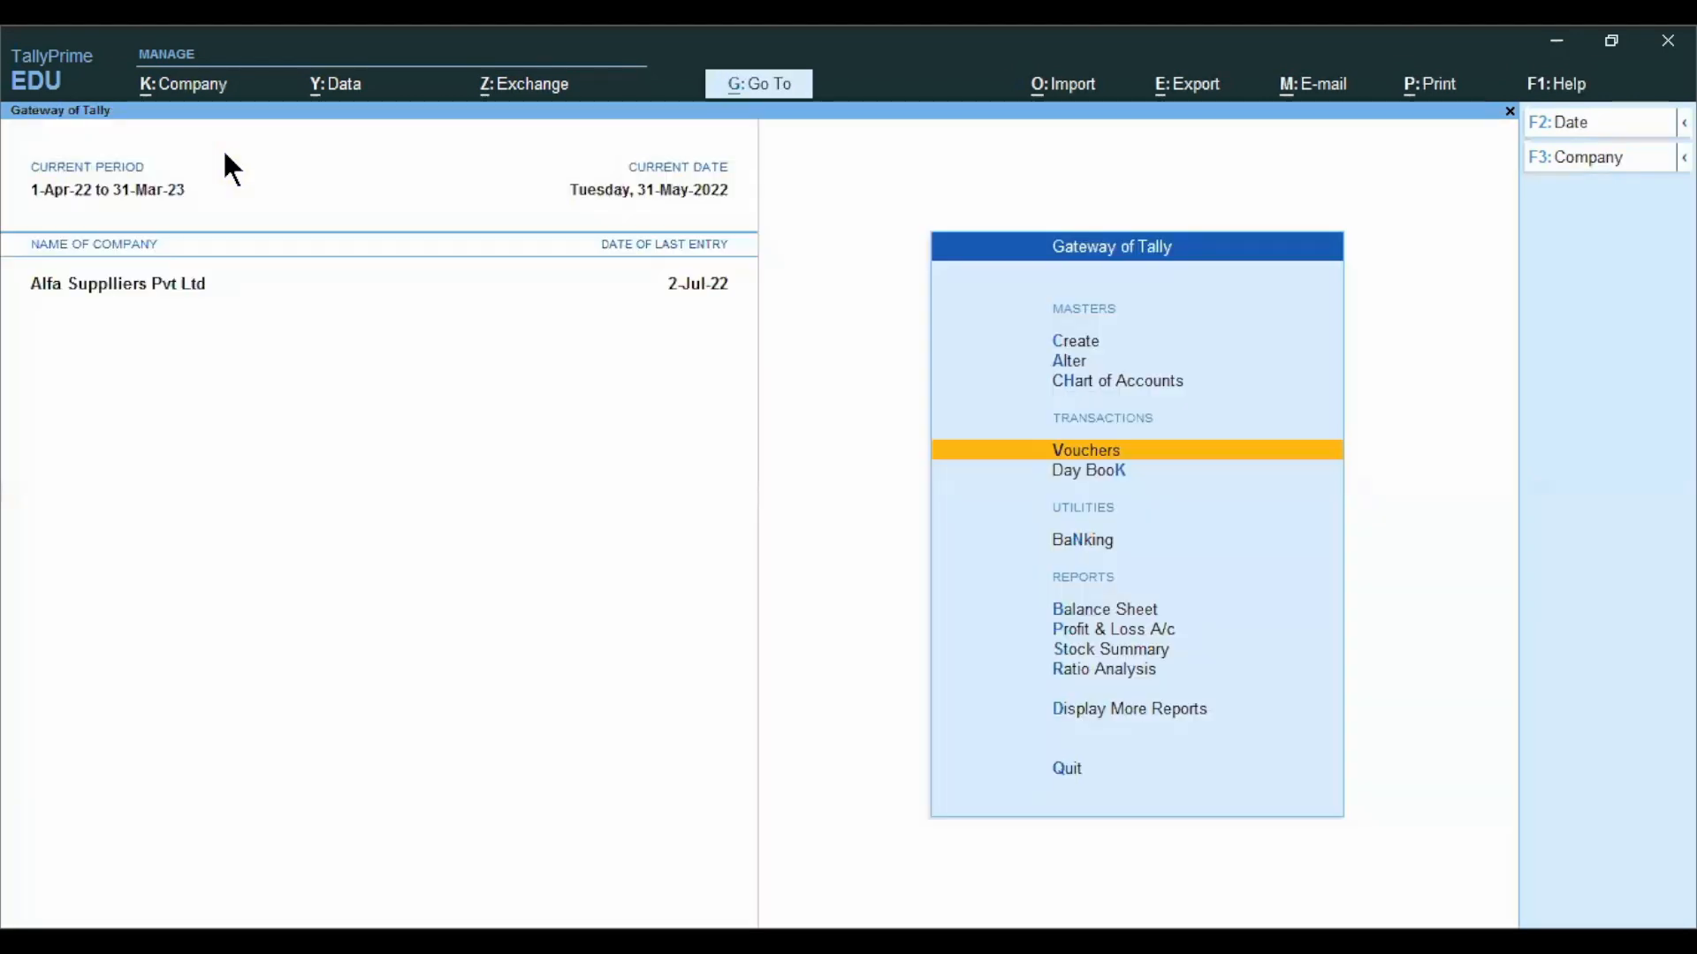
Open the GSTR-2 report from the GST reports under Display More Reports.
{"action": "key", "text": "Down"}
{"action": "key", "text": "Down"}
{"action": "key", "text": "Down"}
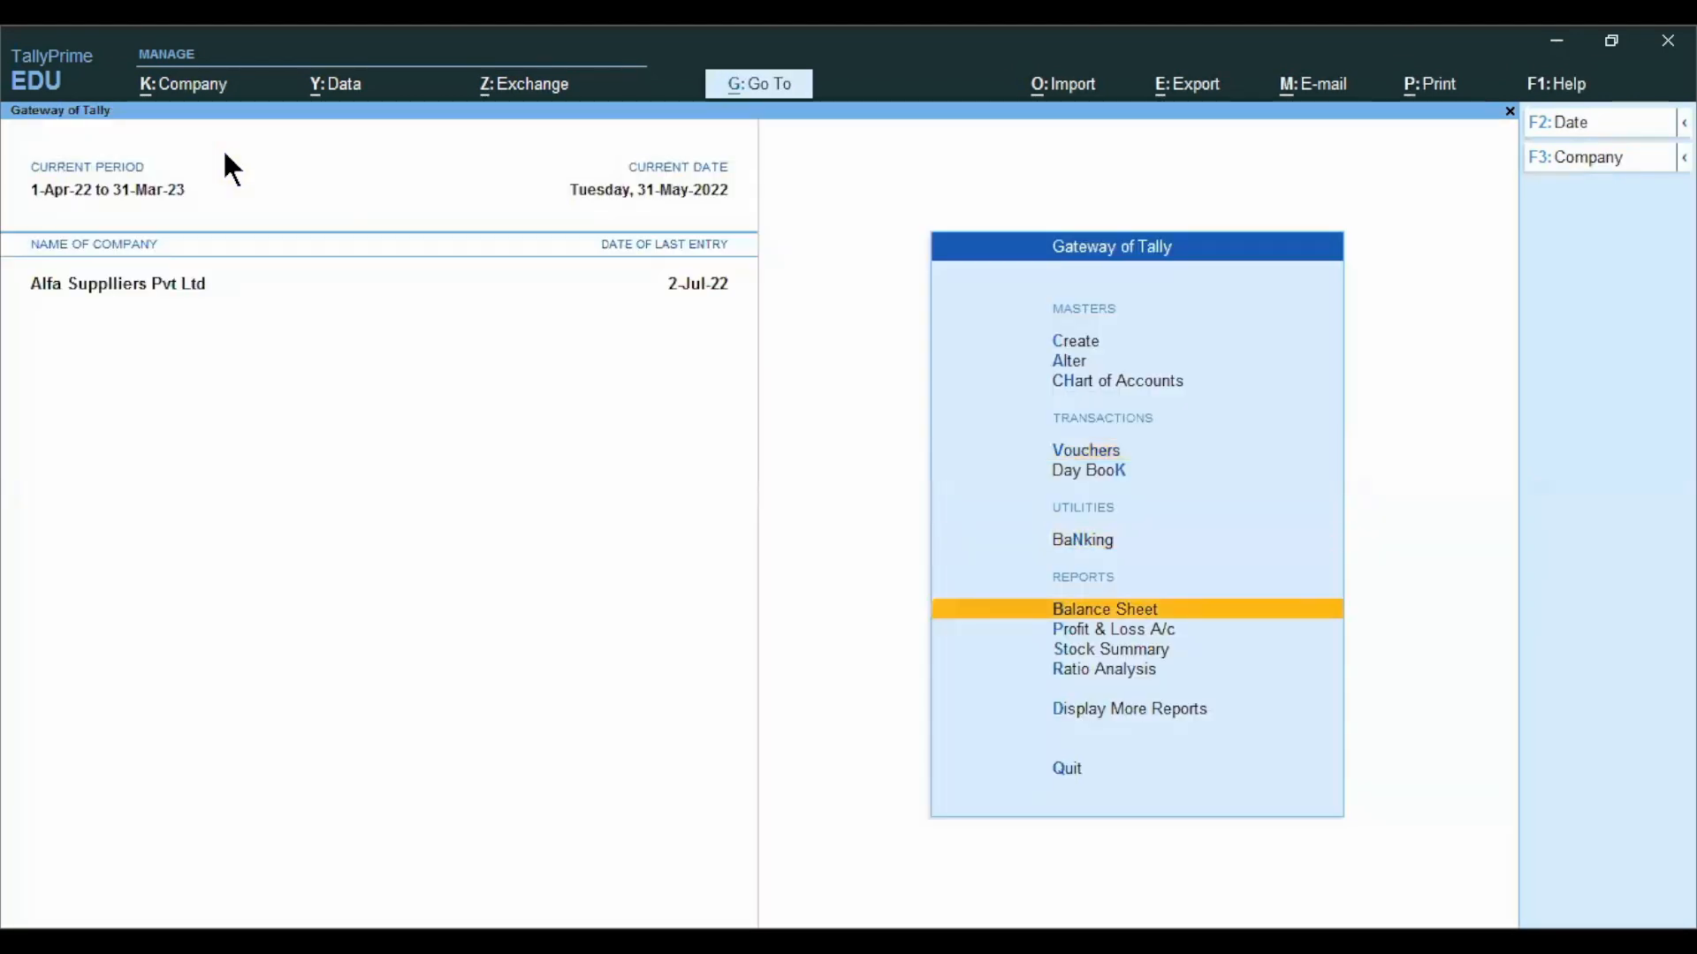
{"action": "key", "text": "Down"}
{"action": "key", "text": "Down"}
{"action": "key", "text": "Down"}
{"action": "key", "text": "Down"}
{"action": "key", "text": "Return"}
{"action": "key", "text": "Down"}
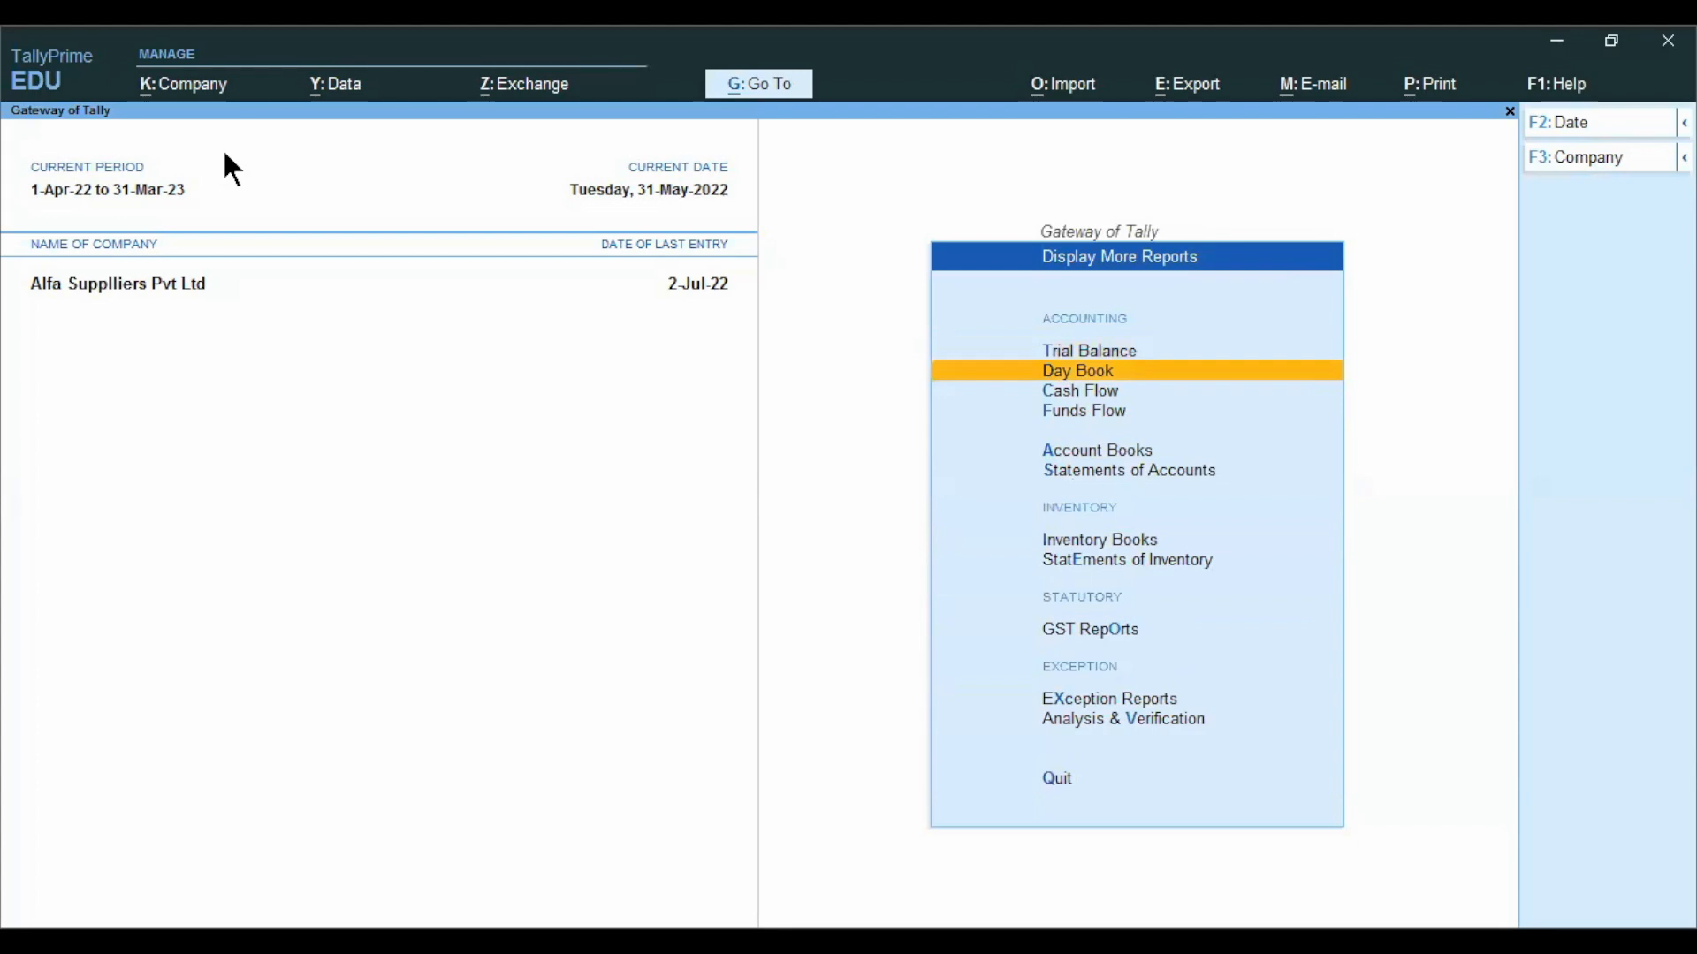
{"action": "key", "text": "Down"}
{"action": "key", "text": "Down"}
{"action": "key", "text": "Down"}
{"action": "key", "text": "Down"}
{"action": "key", "text": "Down"}
{"action": "key", "text": "Down"}
{"action": "key", "text": "Down"}
{"action": "key", "text": "Down"}
{"action": "key", "text": "o"}
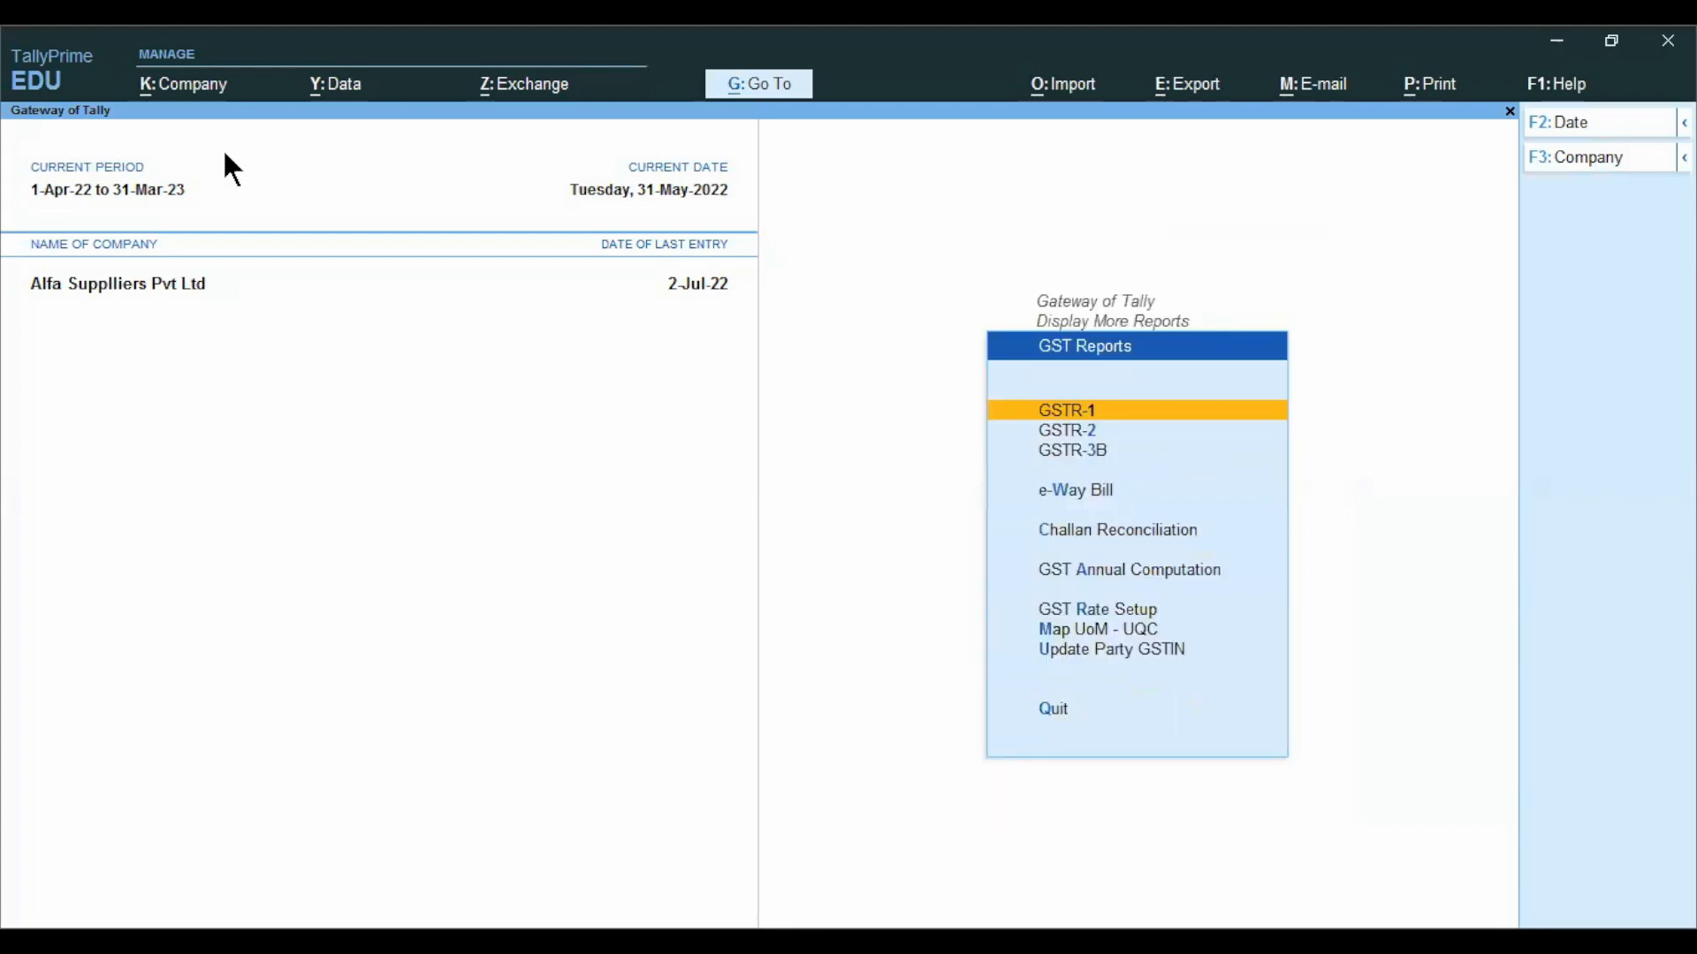
{"action": "key", "text": "Down"}
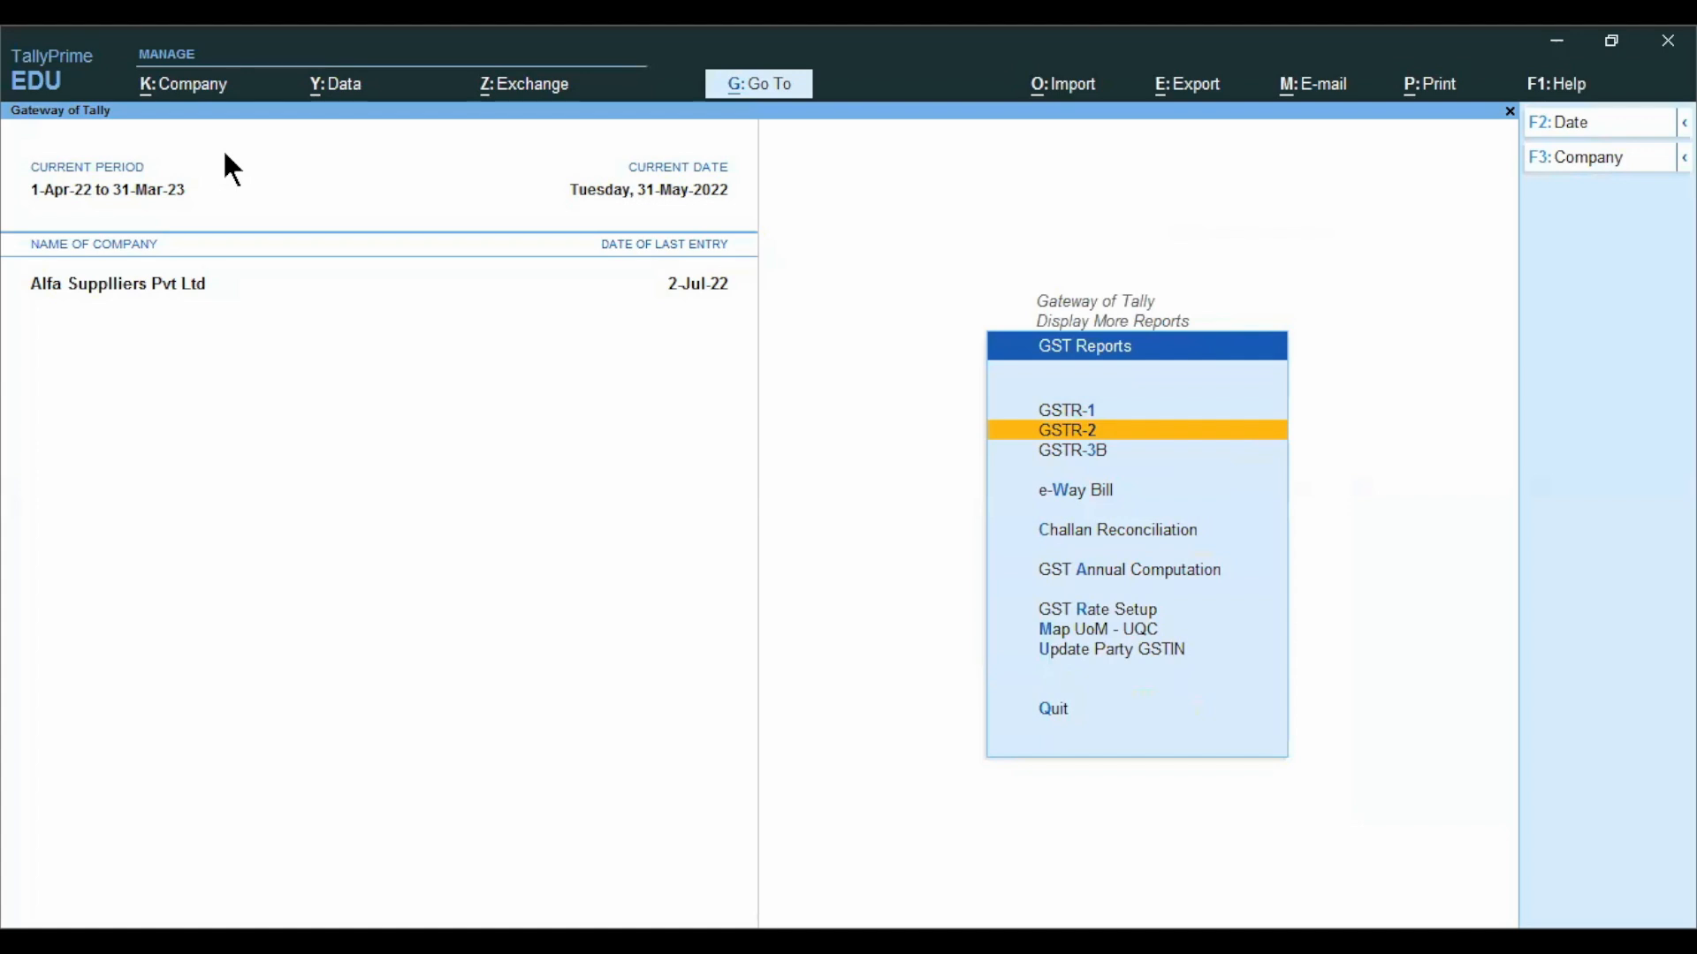
{"action": "key", "text": "Return"}
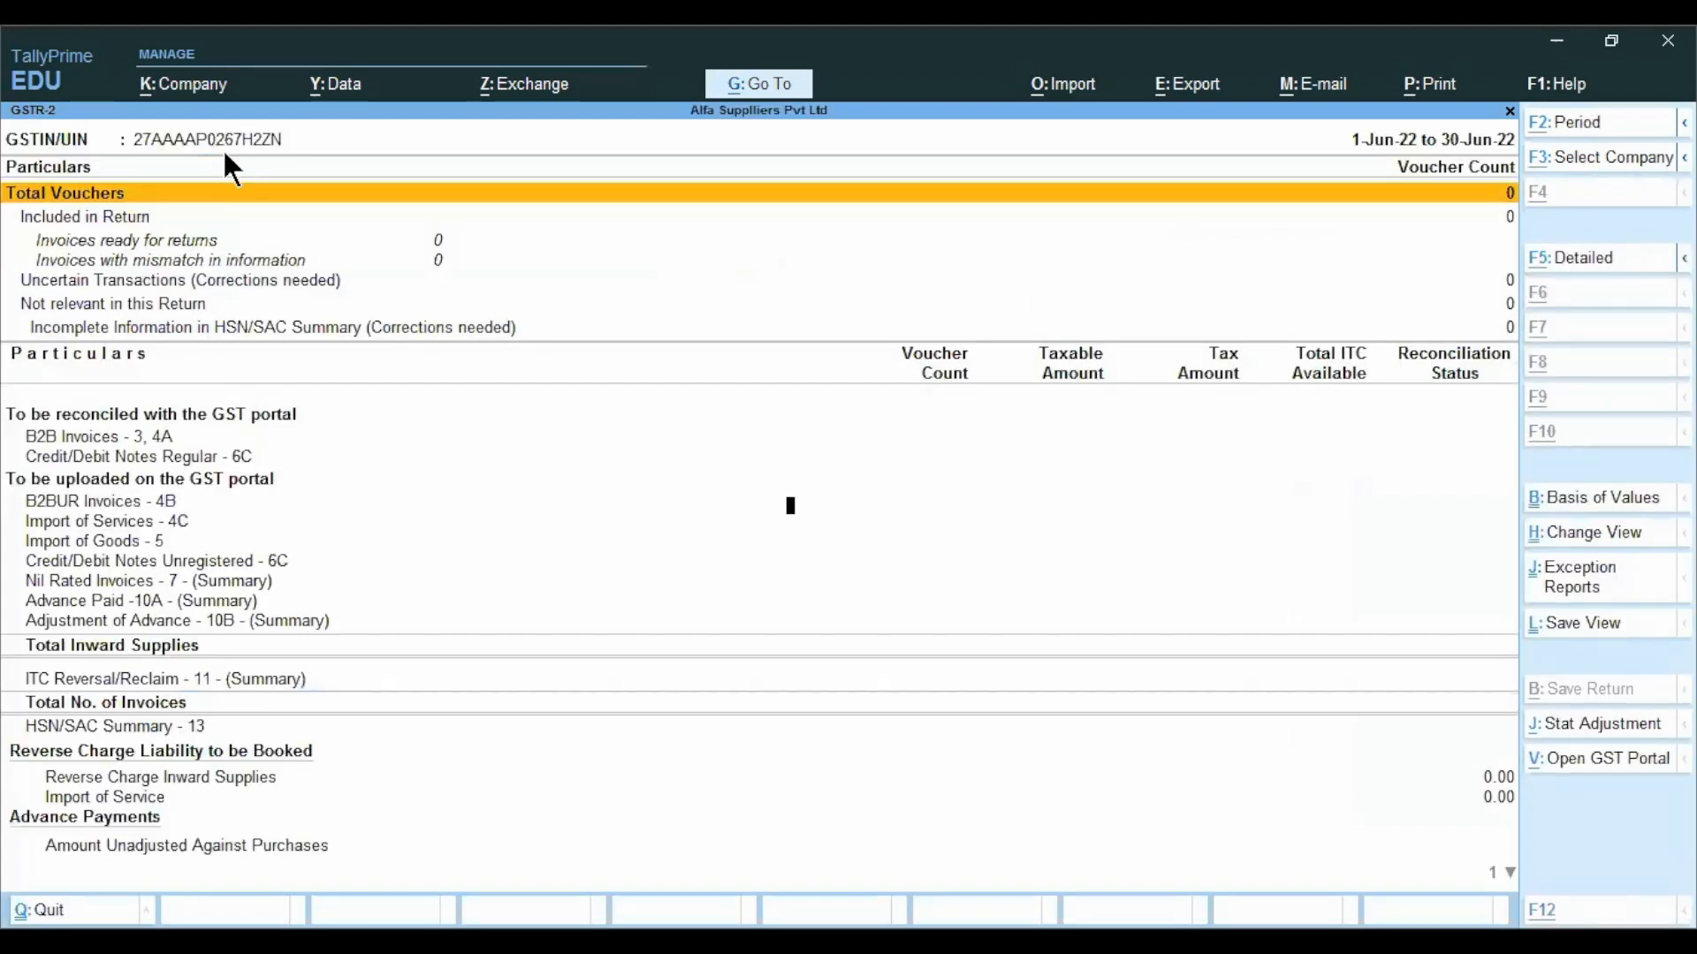
Set the GSTR-2 report period from 1-7-2022 to 31-7-2022.
{"action": "key", "text": "F2"}
{"action": "type", "text": "1."}
{"action": "type", "text": "7"}
{"action": "key", "text": "Return"}
{"action": "type", "text": "31.7"}
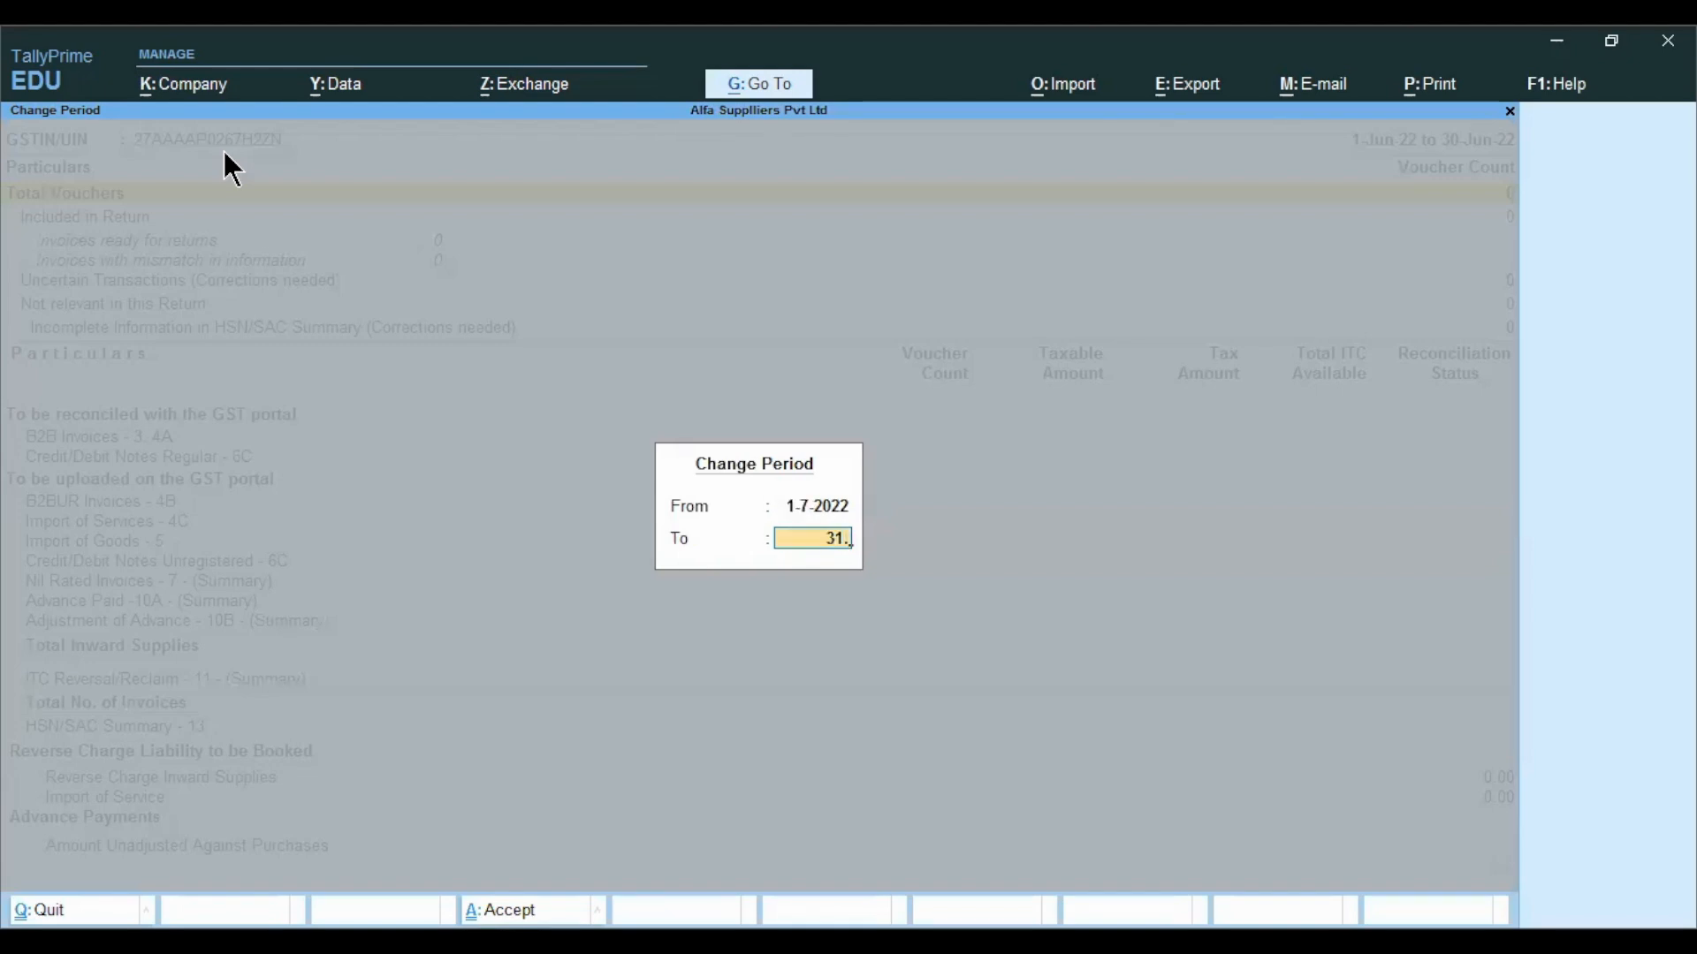
{"action": "key", "text": "Return"}
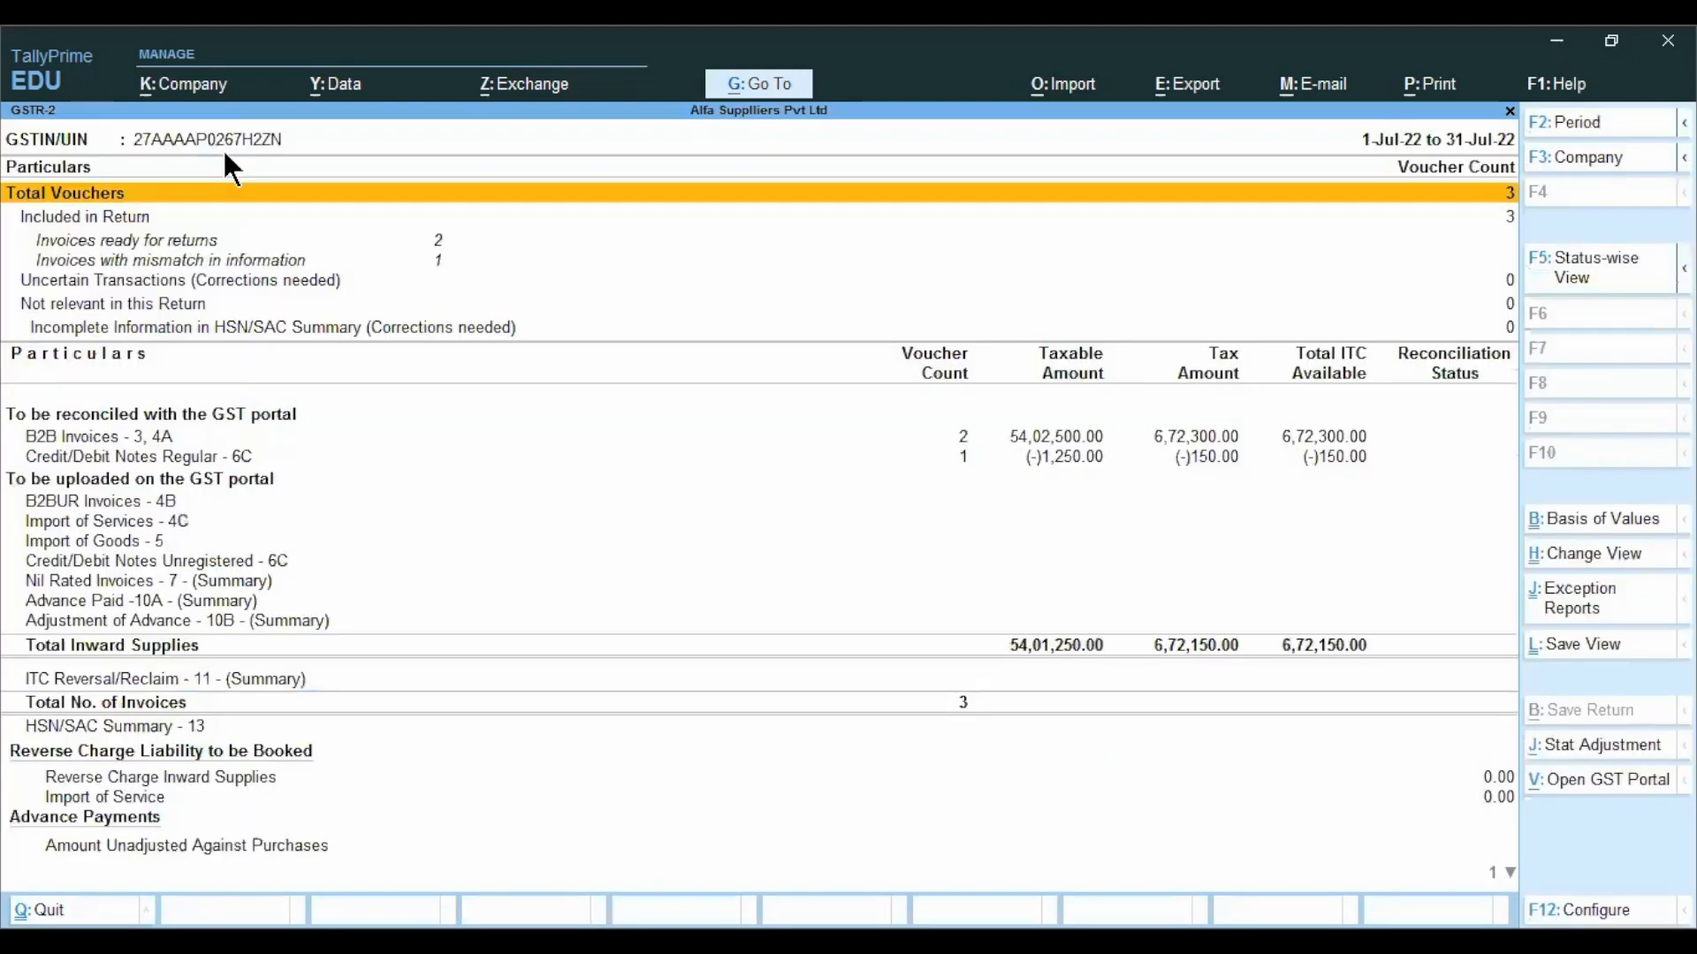
Examine the Digital House and Galaxy Machines Ltd entries behind B2B Invoices - 3, 4A, and return to the GSTR-2 summary.
{"action": "key", "text": "Down"}
{"action": "key", "text": "Down"}
{"action": "key", "text": "Down"}
{"action": "key", "text": "Down"}
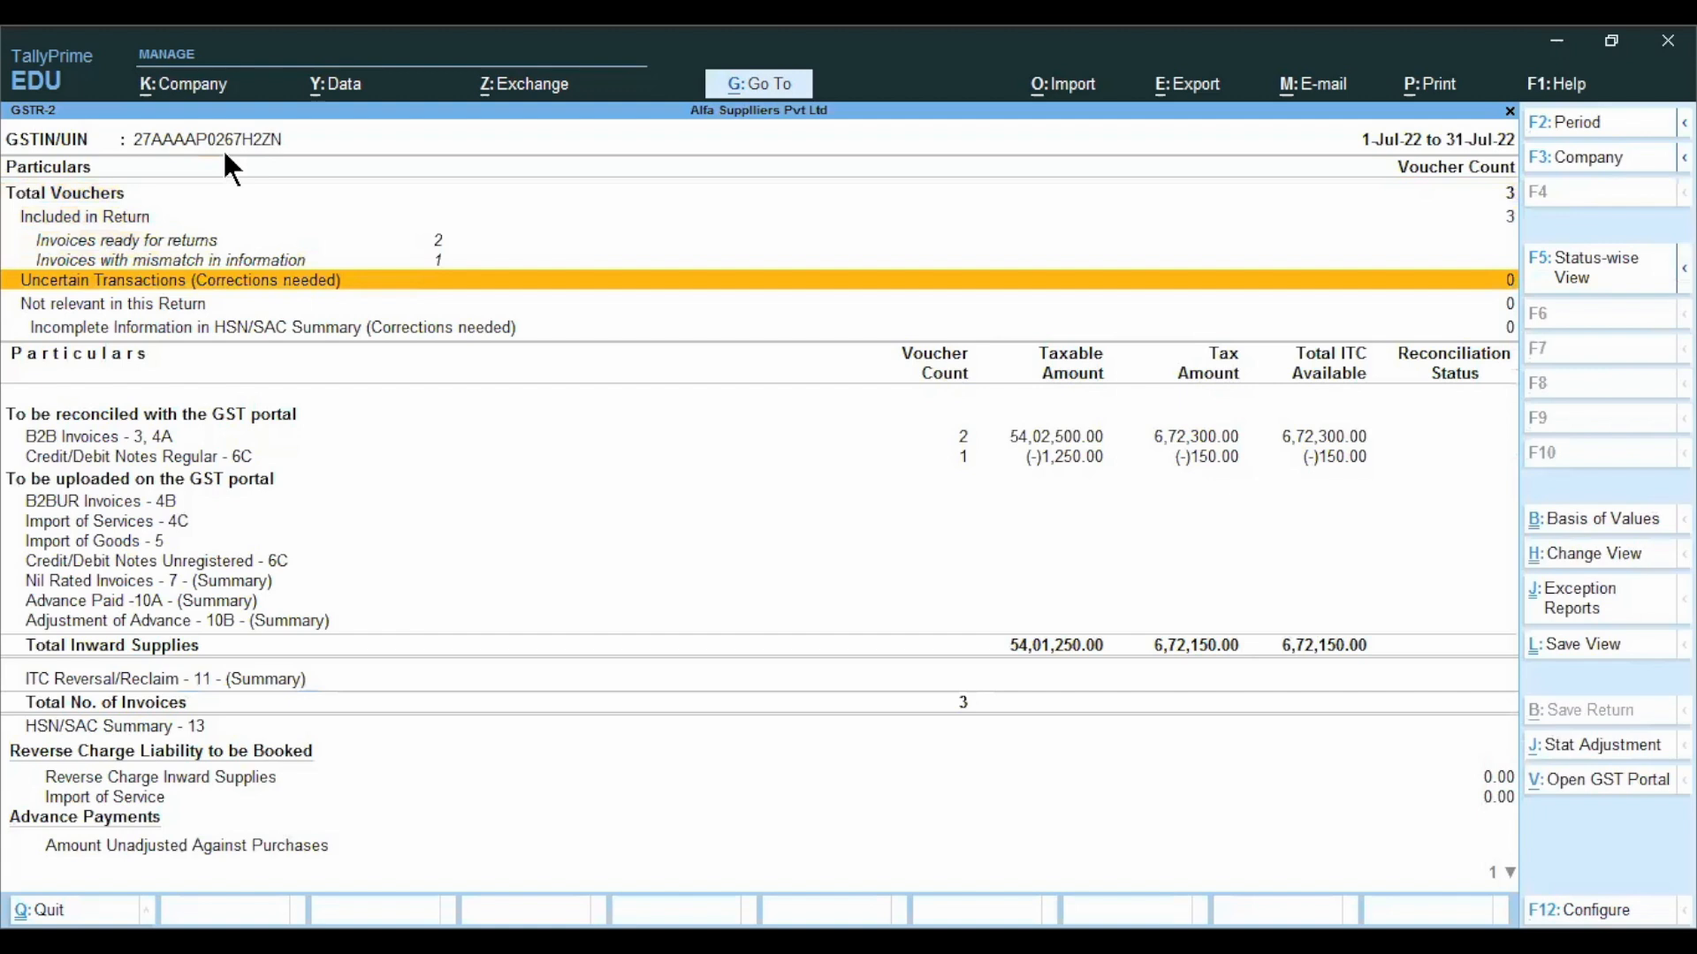
{"action": "key", "text": "Down"}
{"action": "key", "text": "Down"}
{"action": "key", "text": "Down"}
{"action": "key", "text": "Down"}
{"action": "key", "text": "Up"}
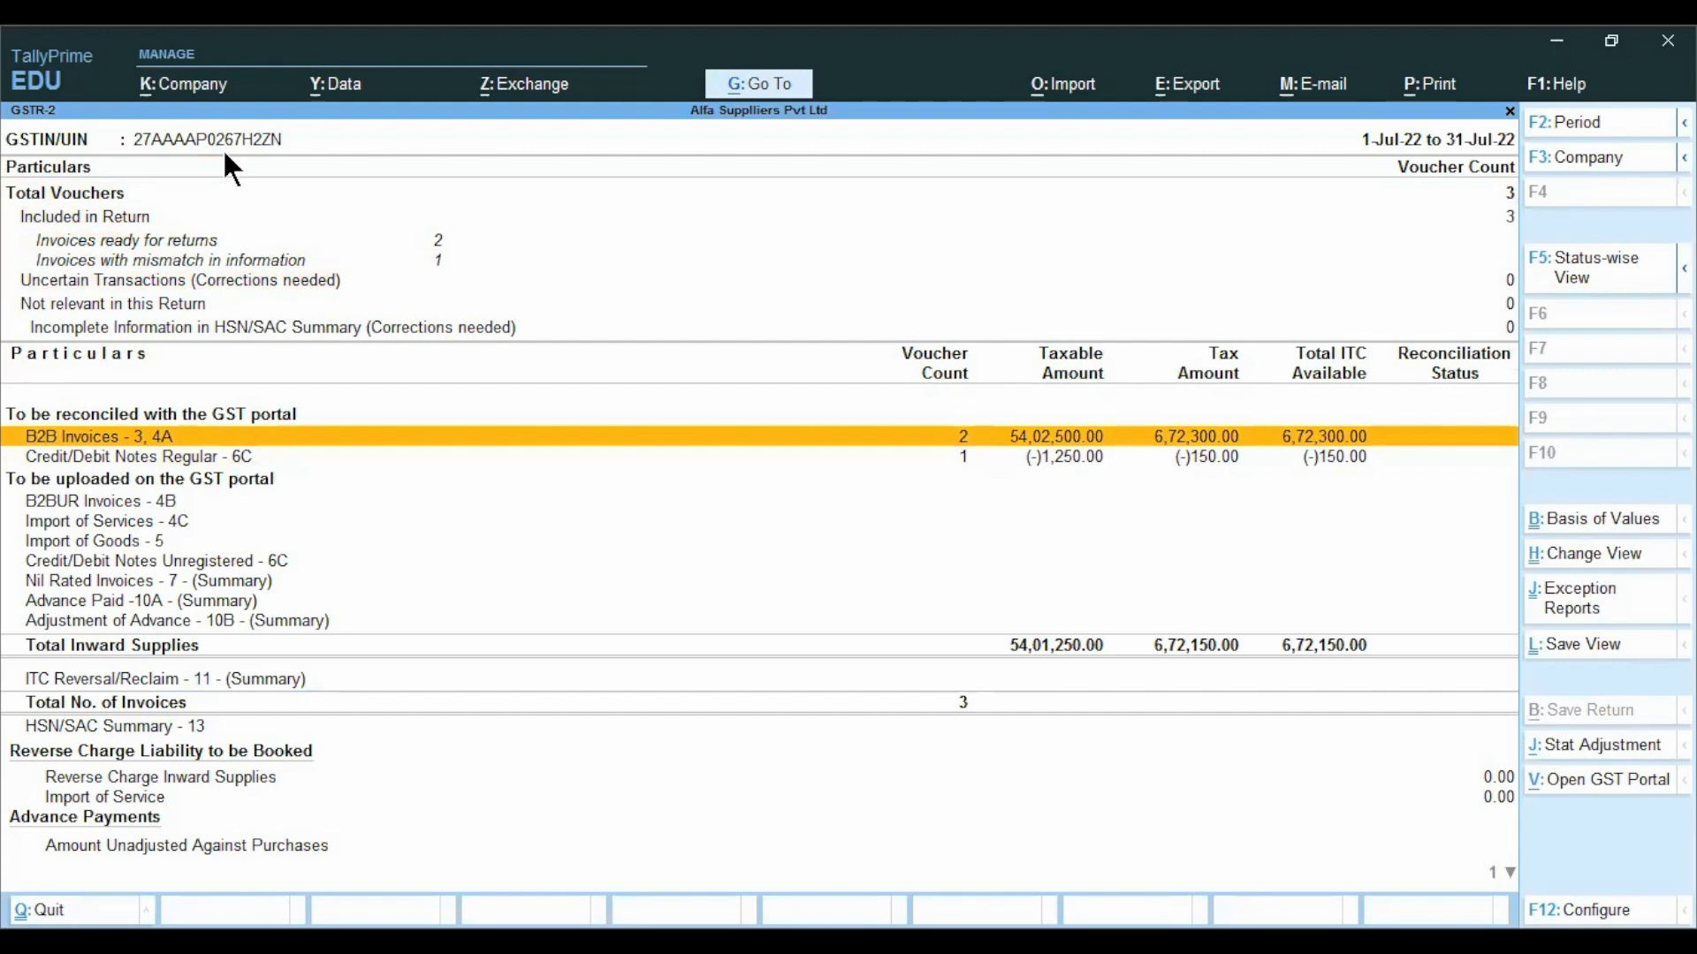
{"action": "key", "text": "Return"}
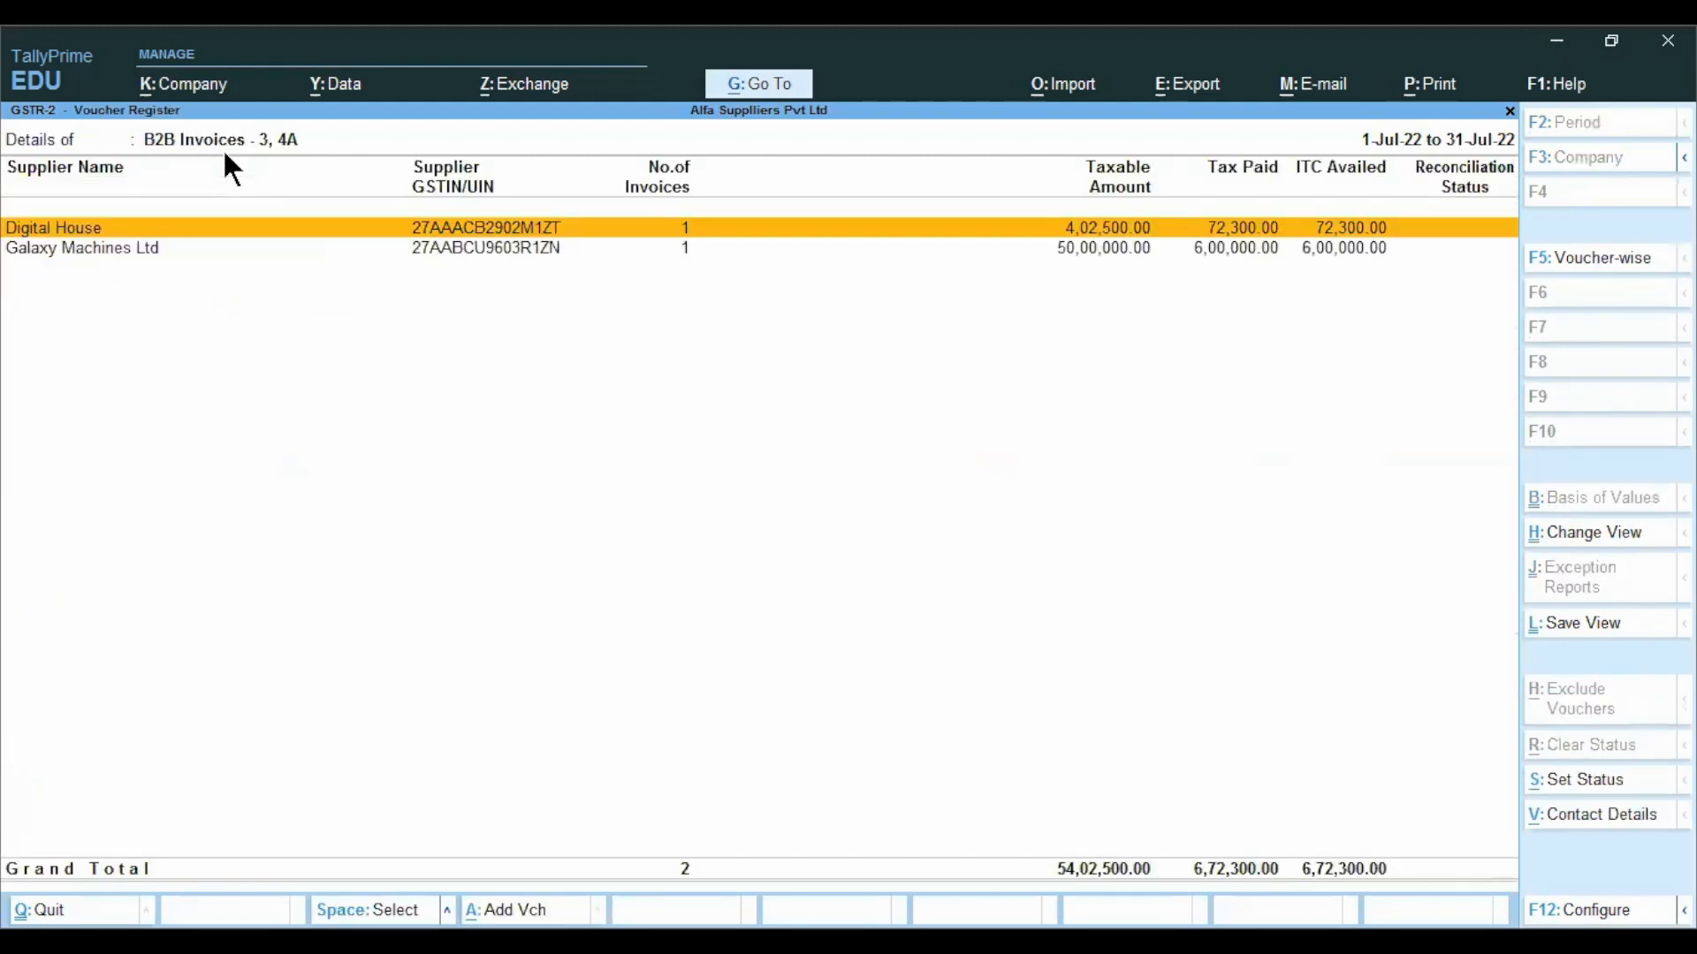
{"action": "key", "text": "Down"}
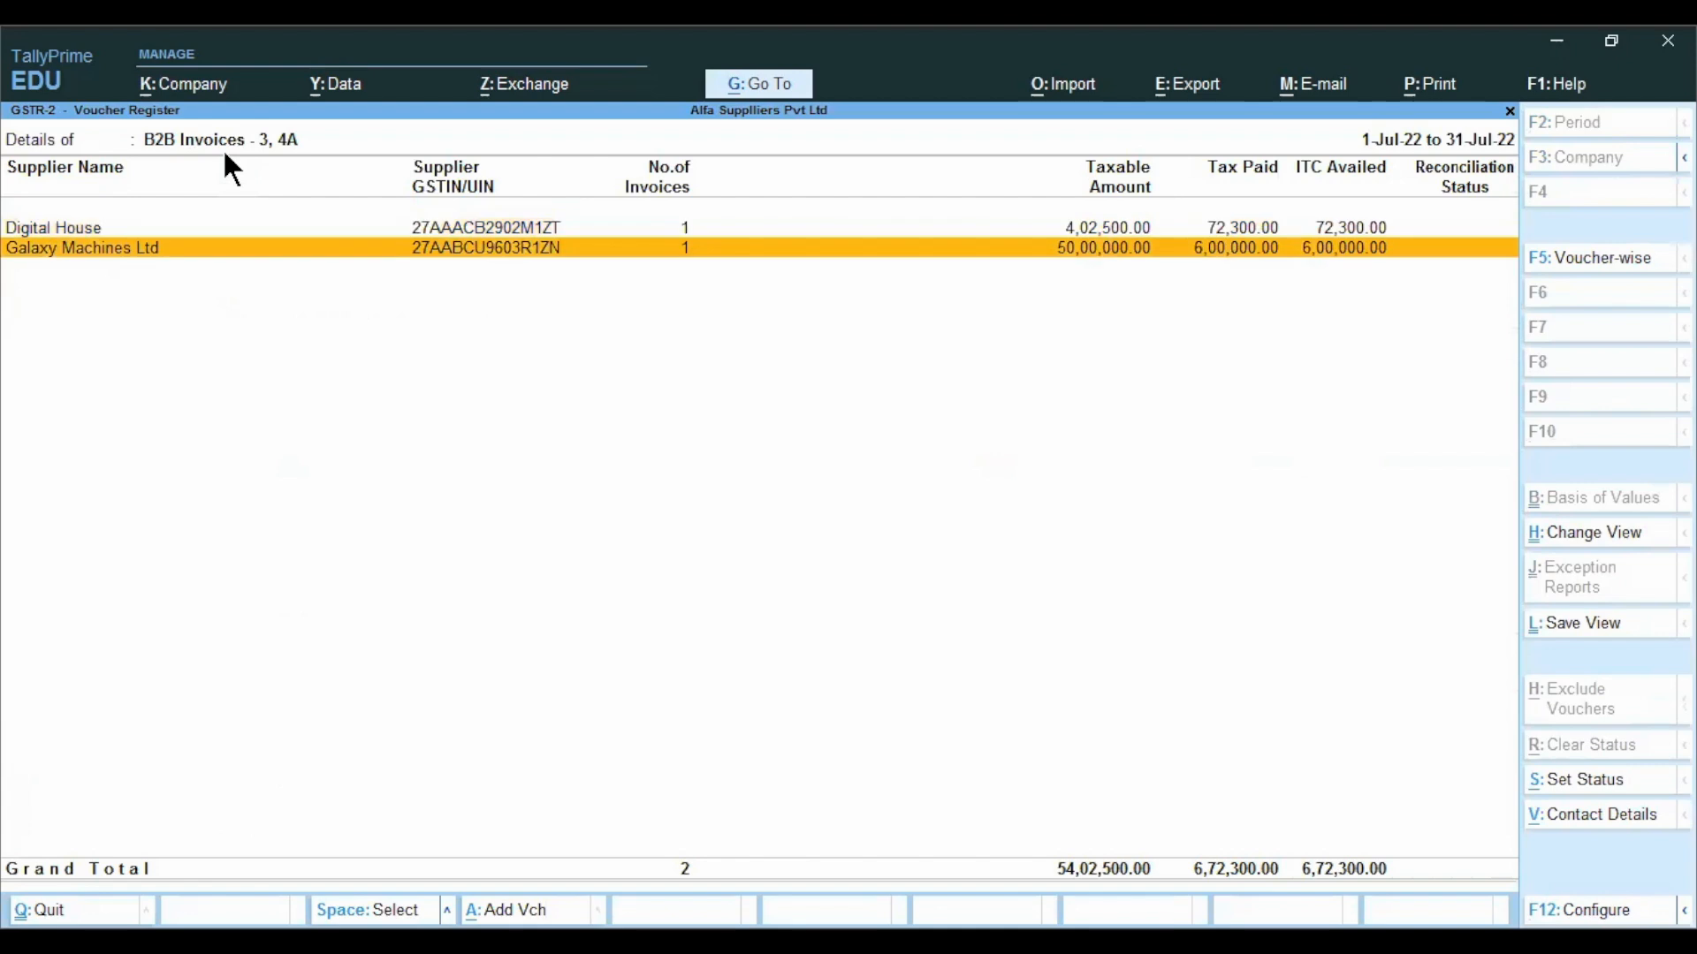
{"action": "key", "text": "Up"}
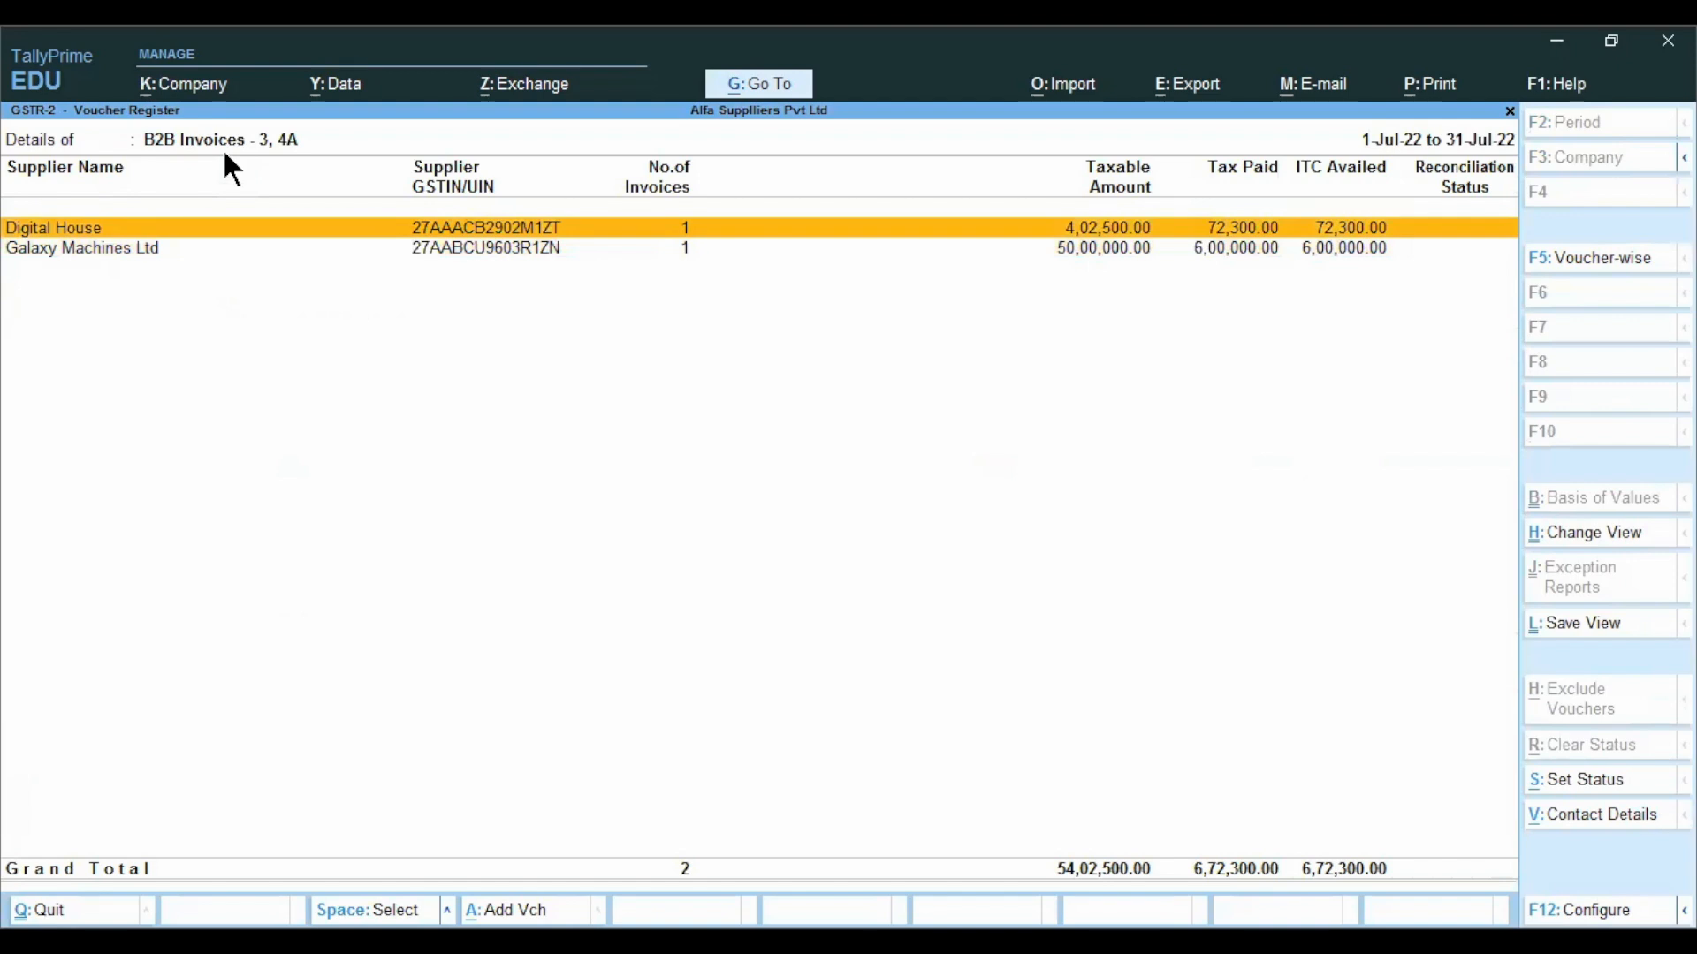
{"action": "key", "text": "Escape"}
Compare the B2B Invoices row with the Credit/Debit Notes Regular - 6C row in the GSTR-2 summary.
{"action": "key", "text": "Down"}
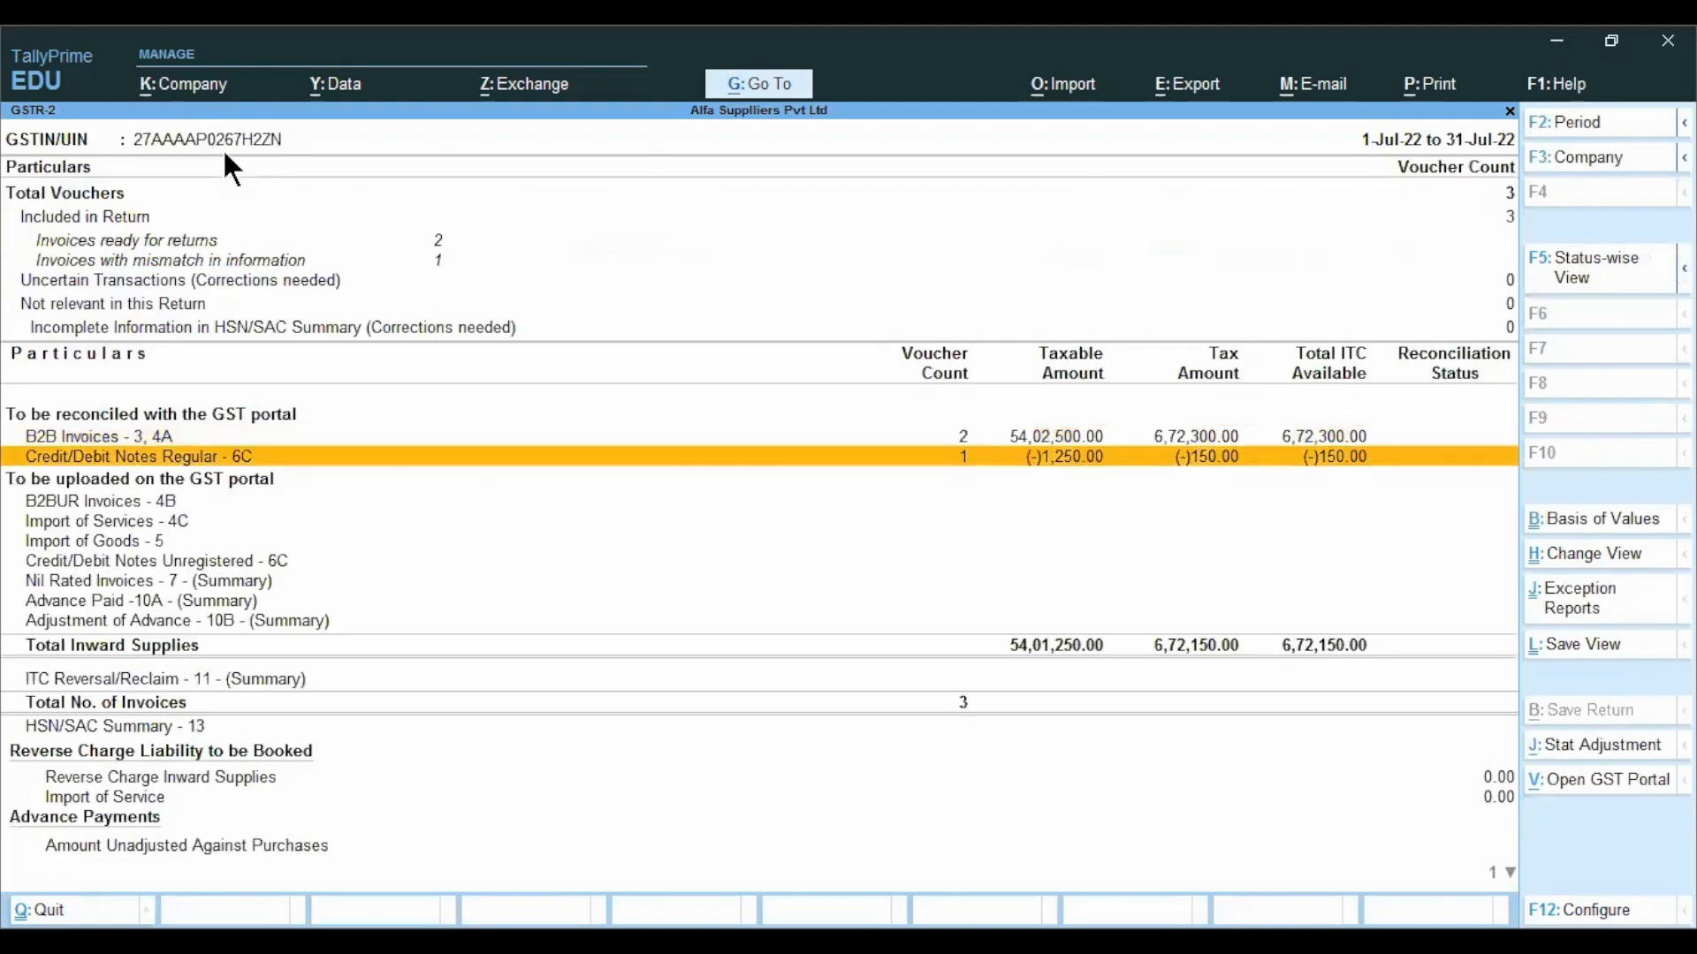
{"action": "key", "text": "Up"}
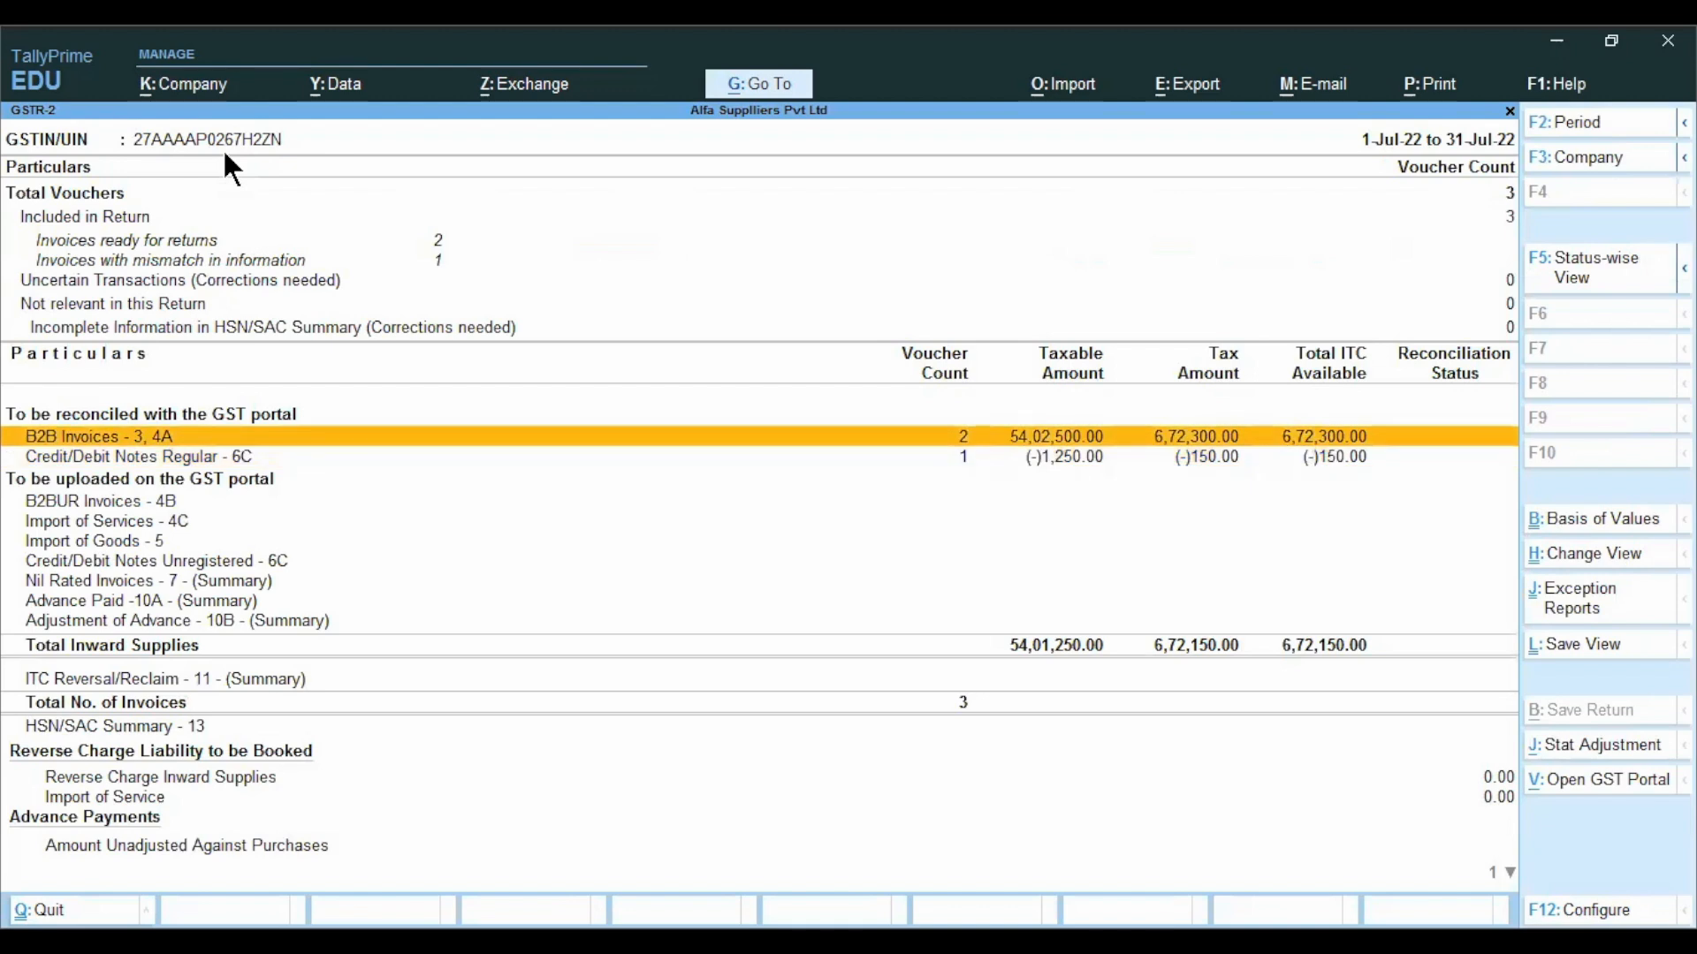
{"action": "key", "text": "Down"}
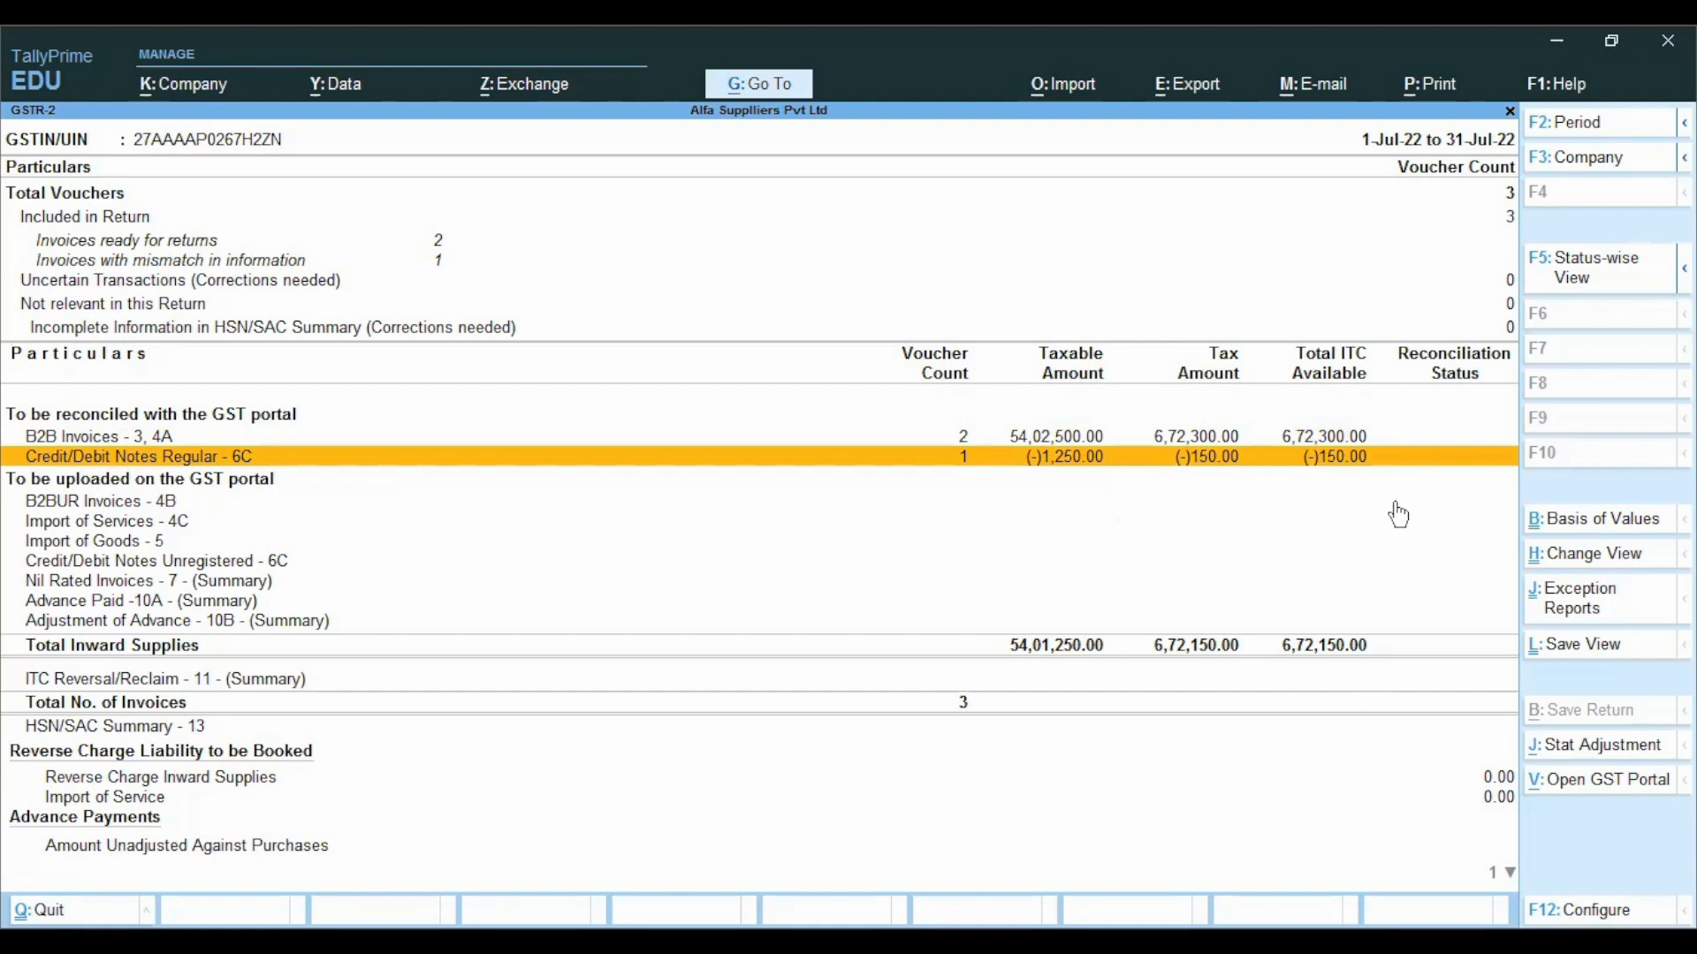
Set Show Tax types in separate columns to Yes for the GSTR-2 report, and leave the report for Display More Reports.
{"action": "left_click", "coordinate": [1615, 911]}
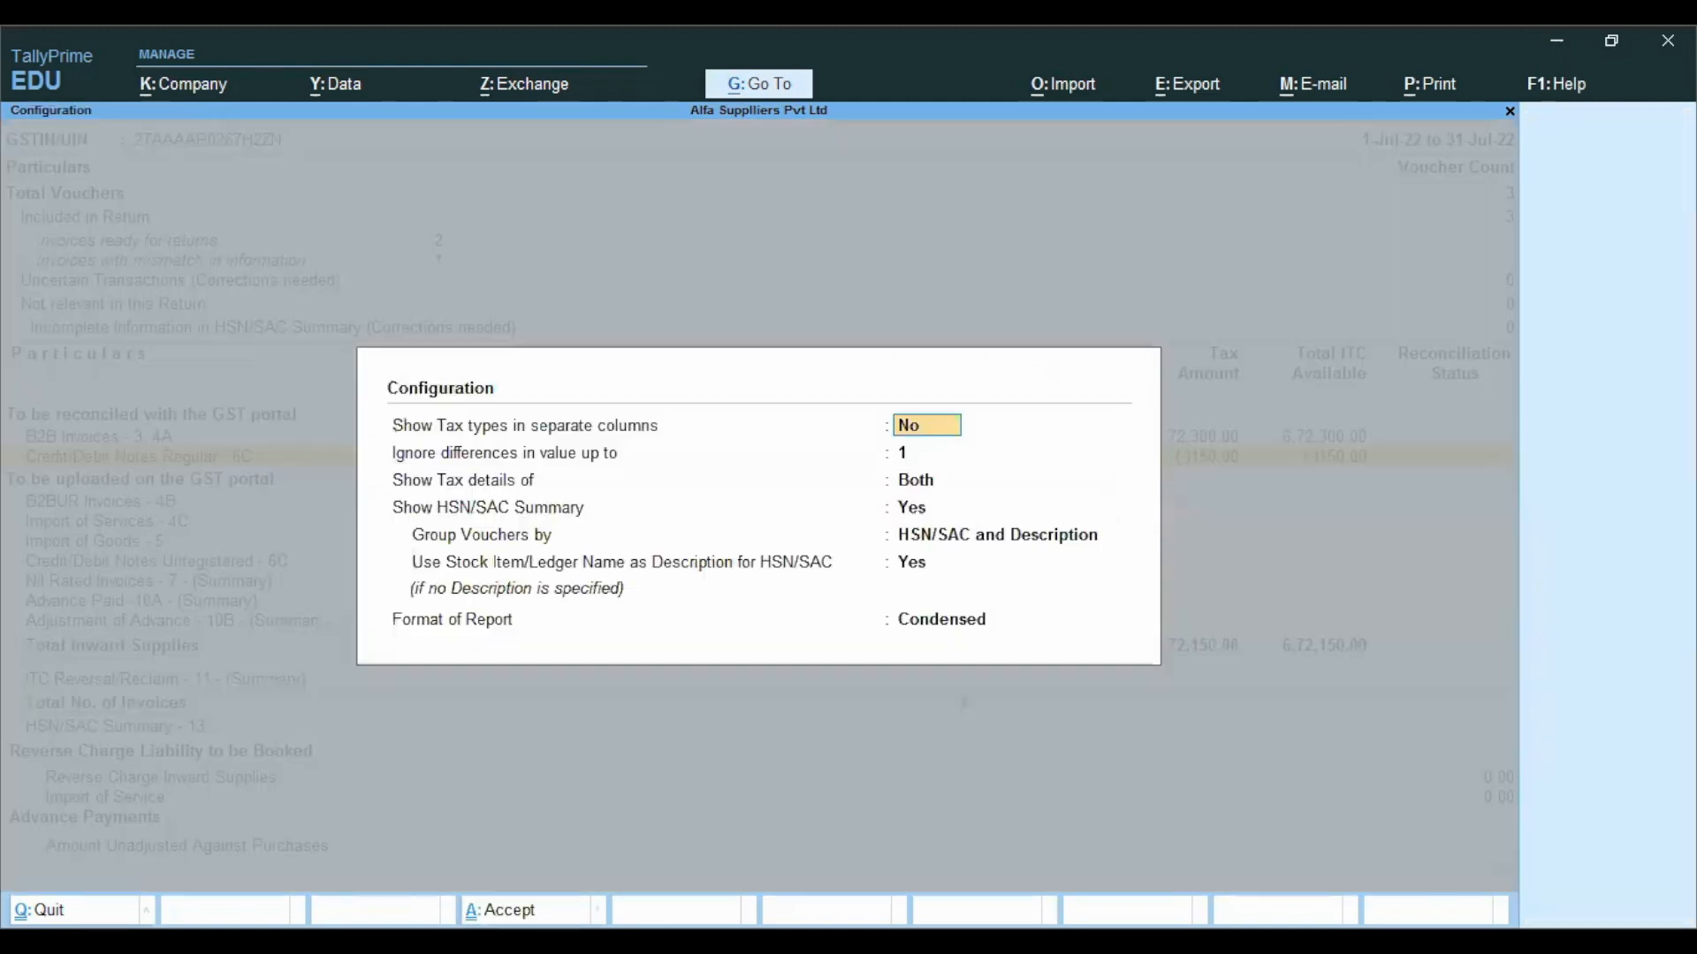
{"action": "type", "text": "y"}
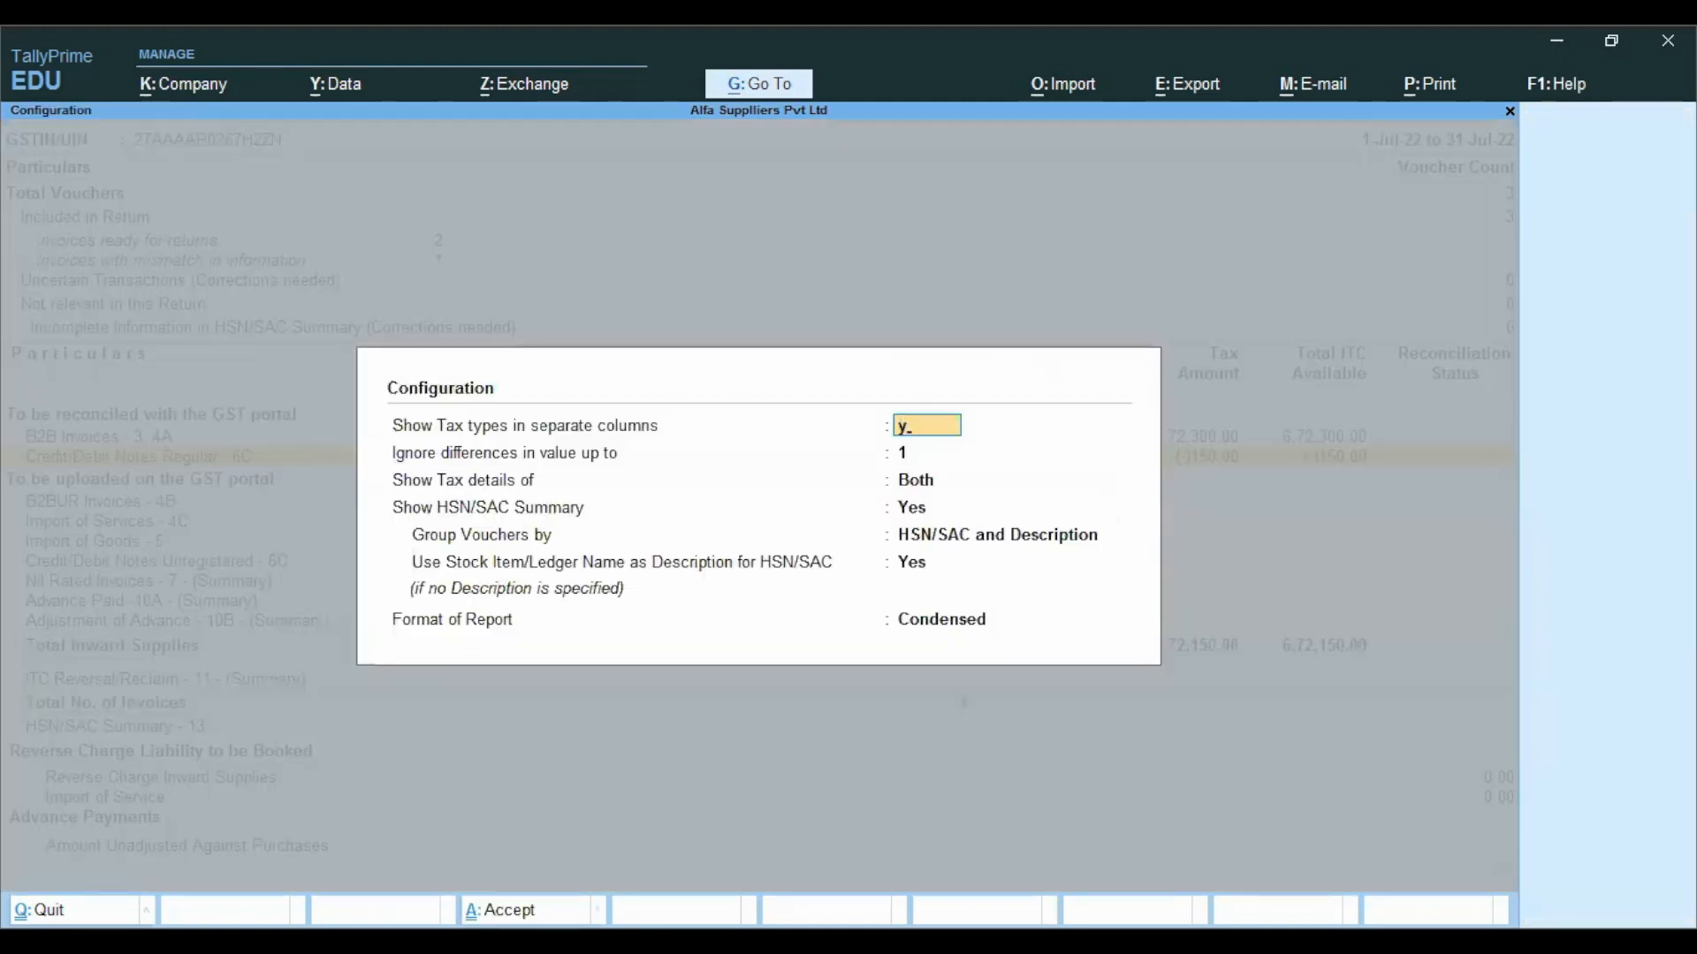
{"action": "key", "text": "ctrl+a"}
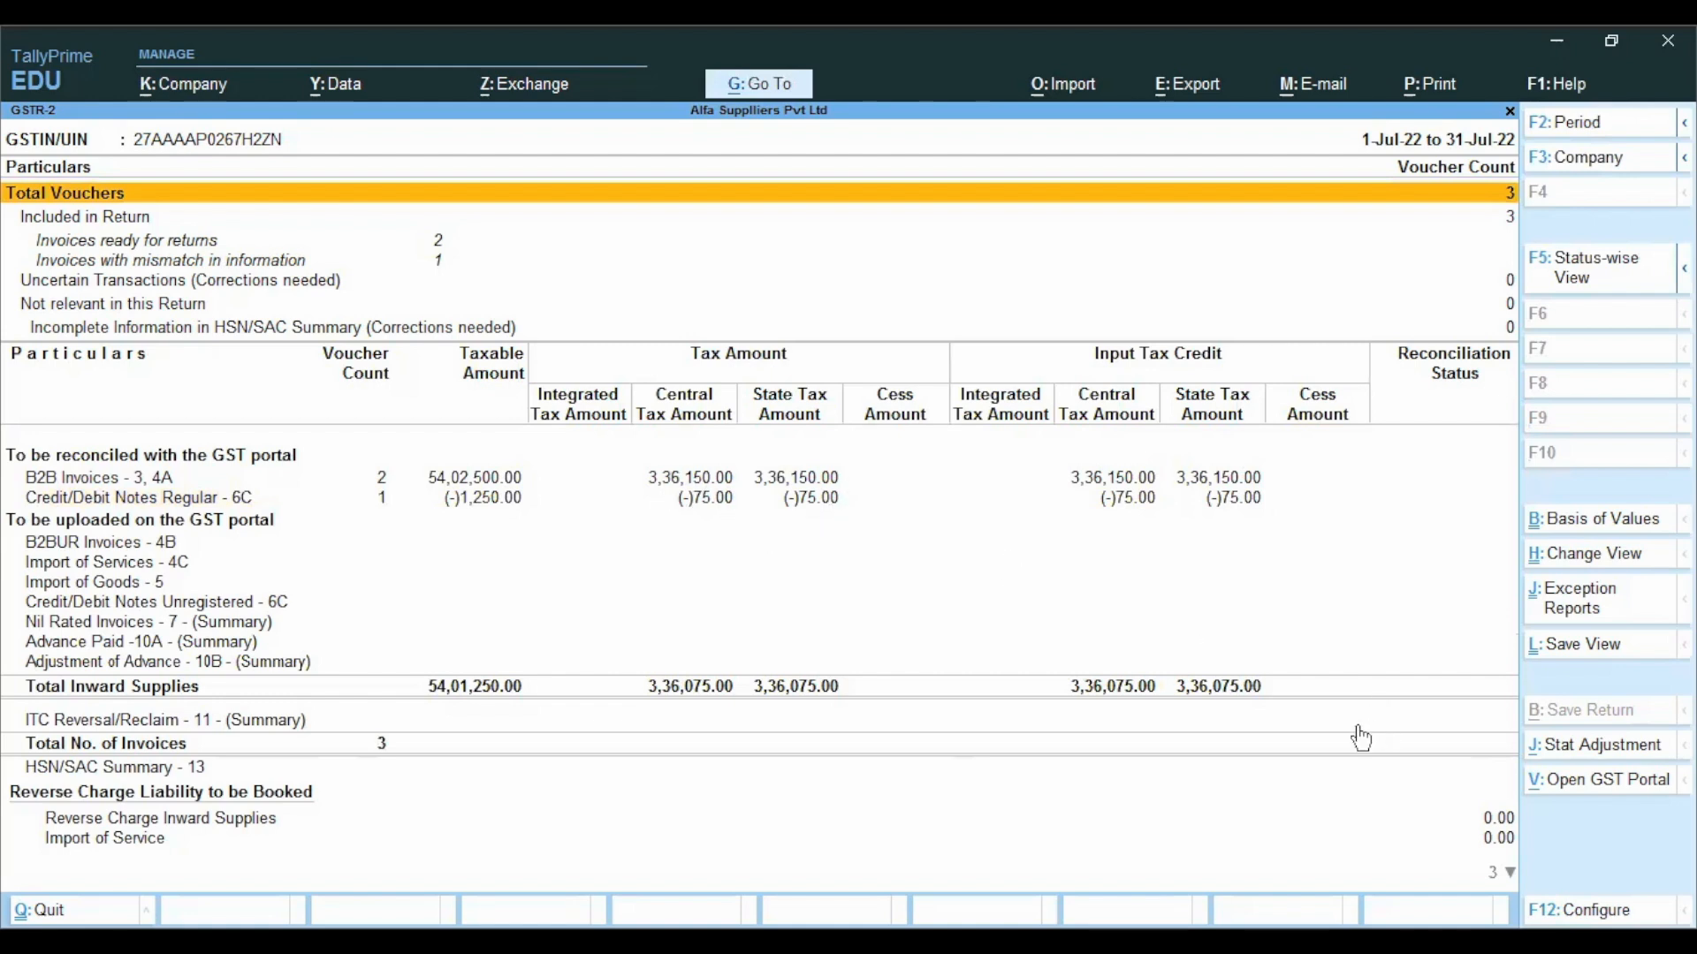
{"action": "key", "text": "Escape"}
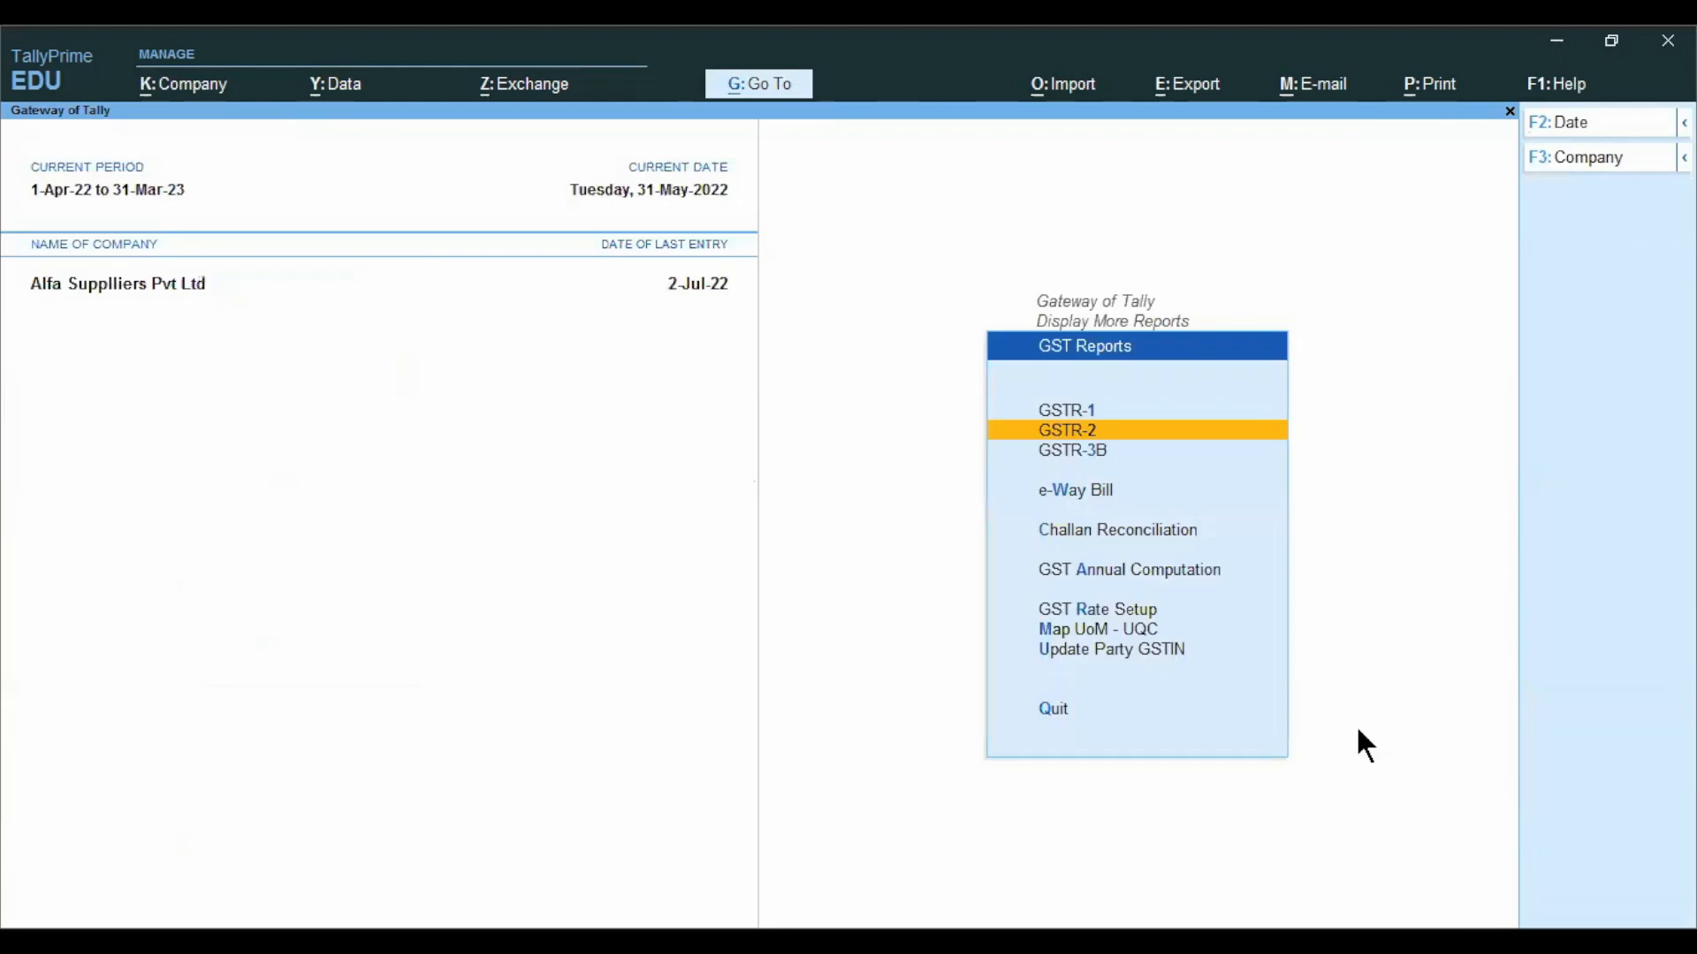
{"action": "key", "text": "Escape"}
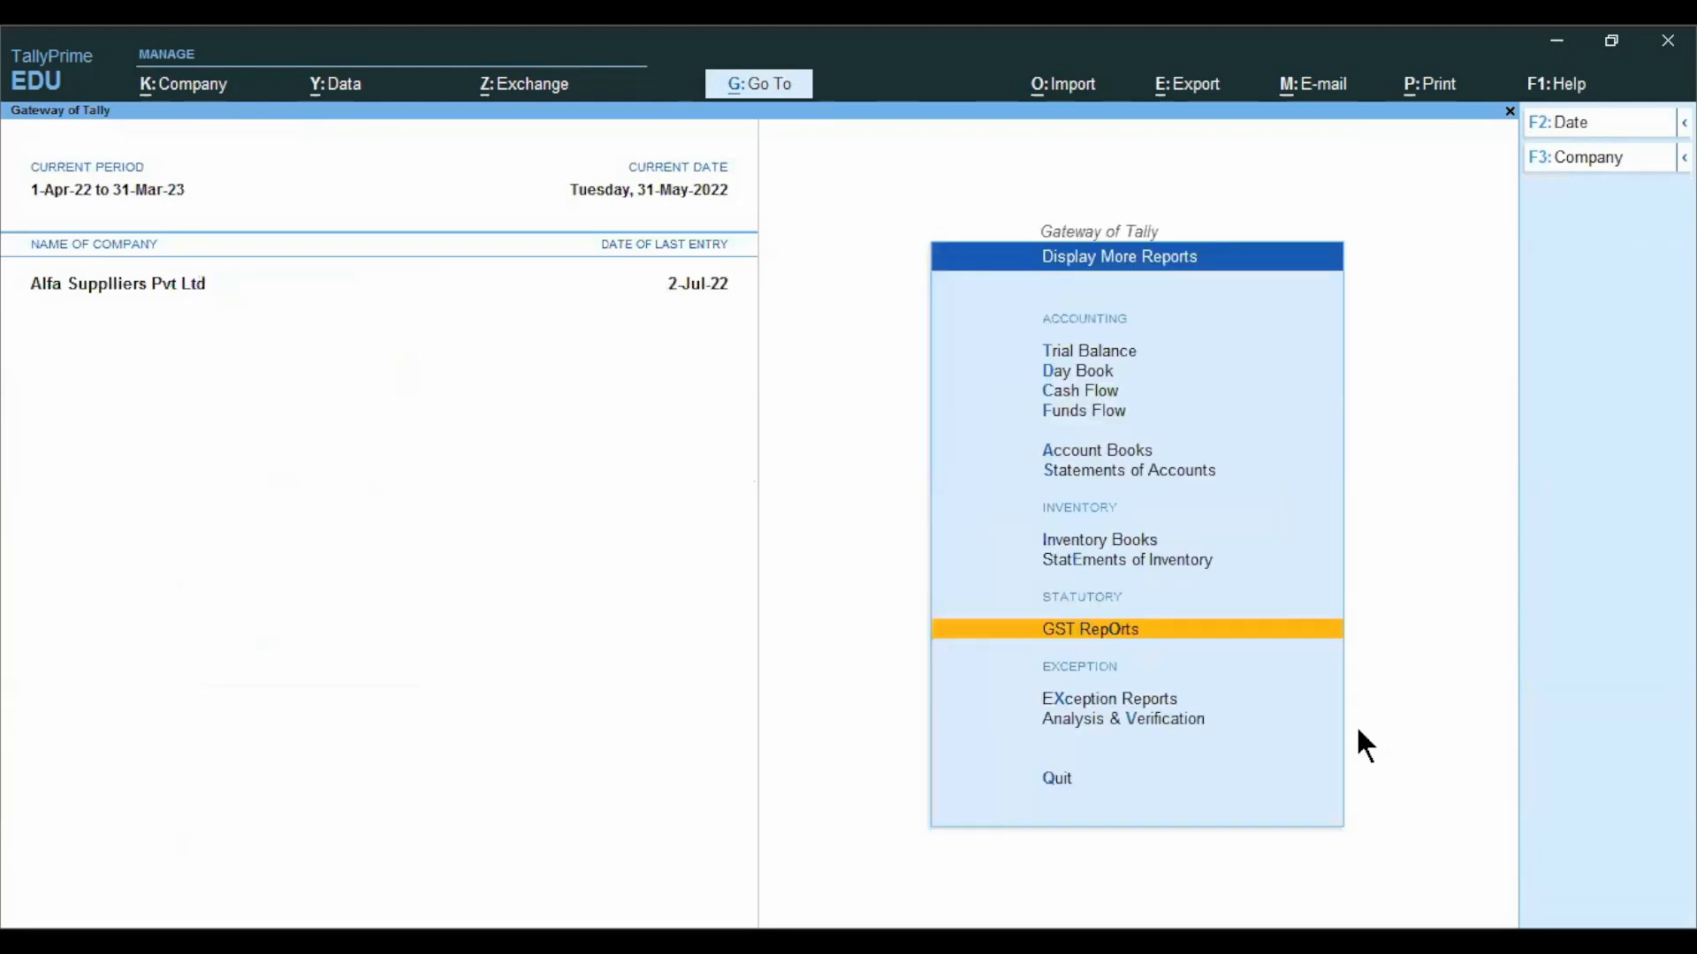
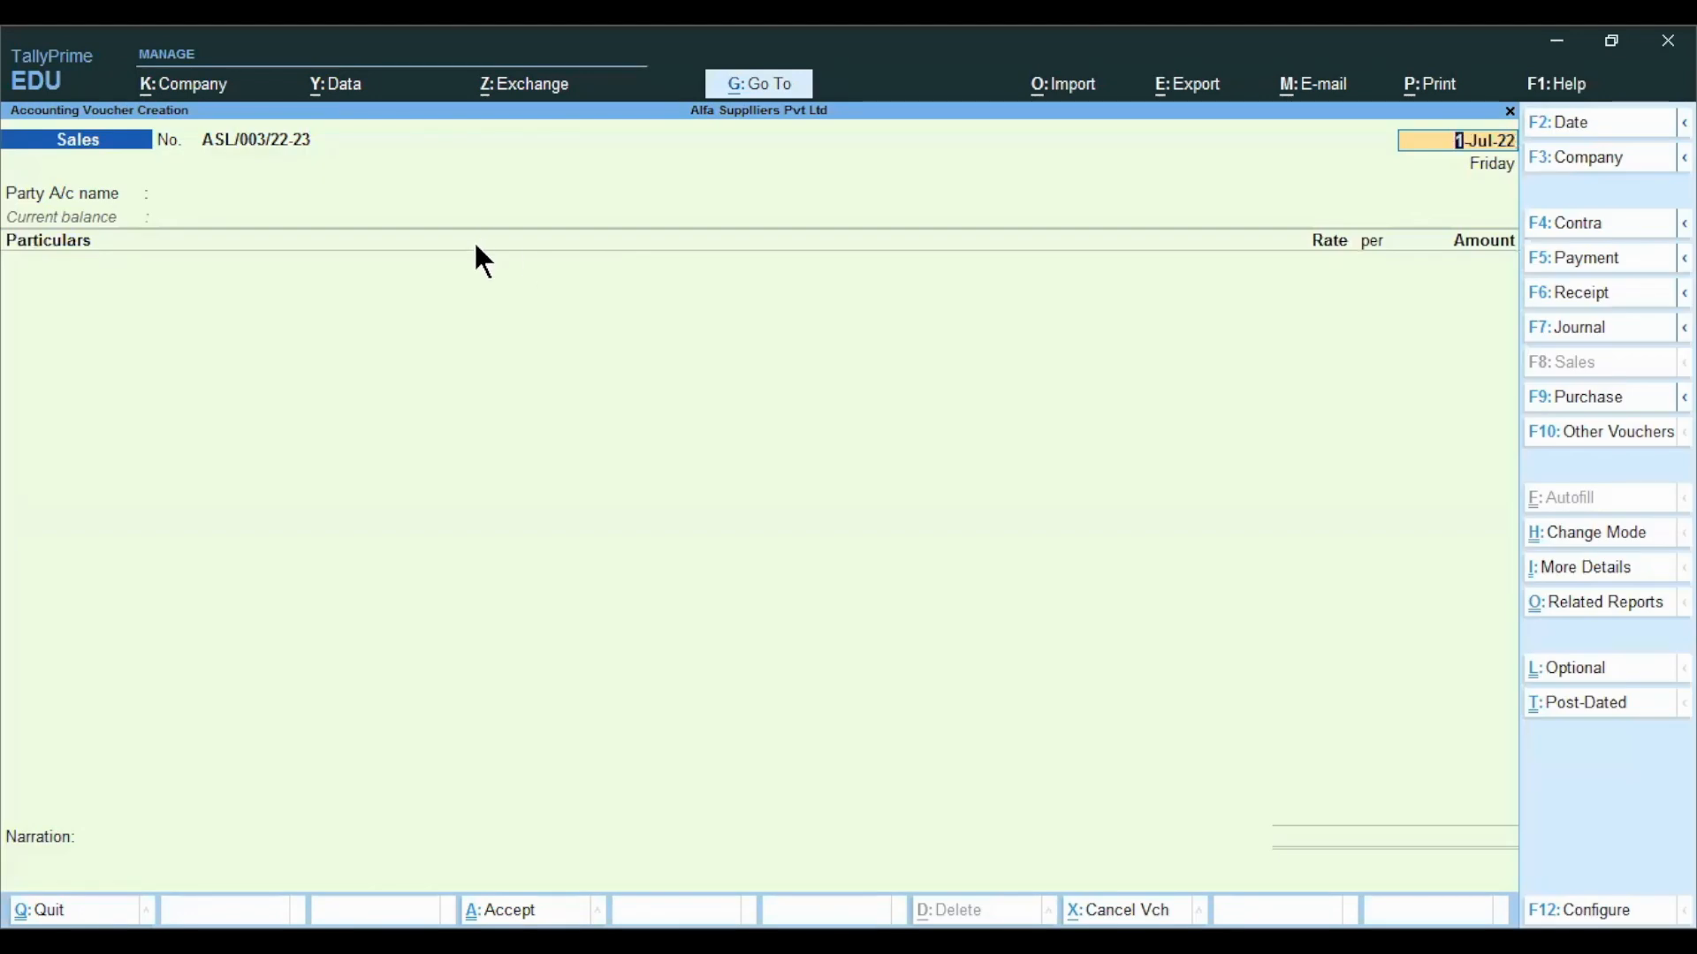
Keep the sales voucher date at 1-Jul-22 and consult the slide on intra-state GST for services for the required masters.
{"action": "key", "text": "Return"}
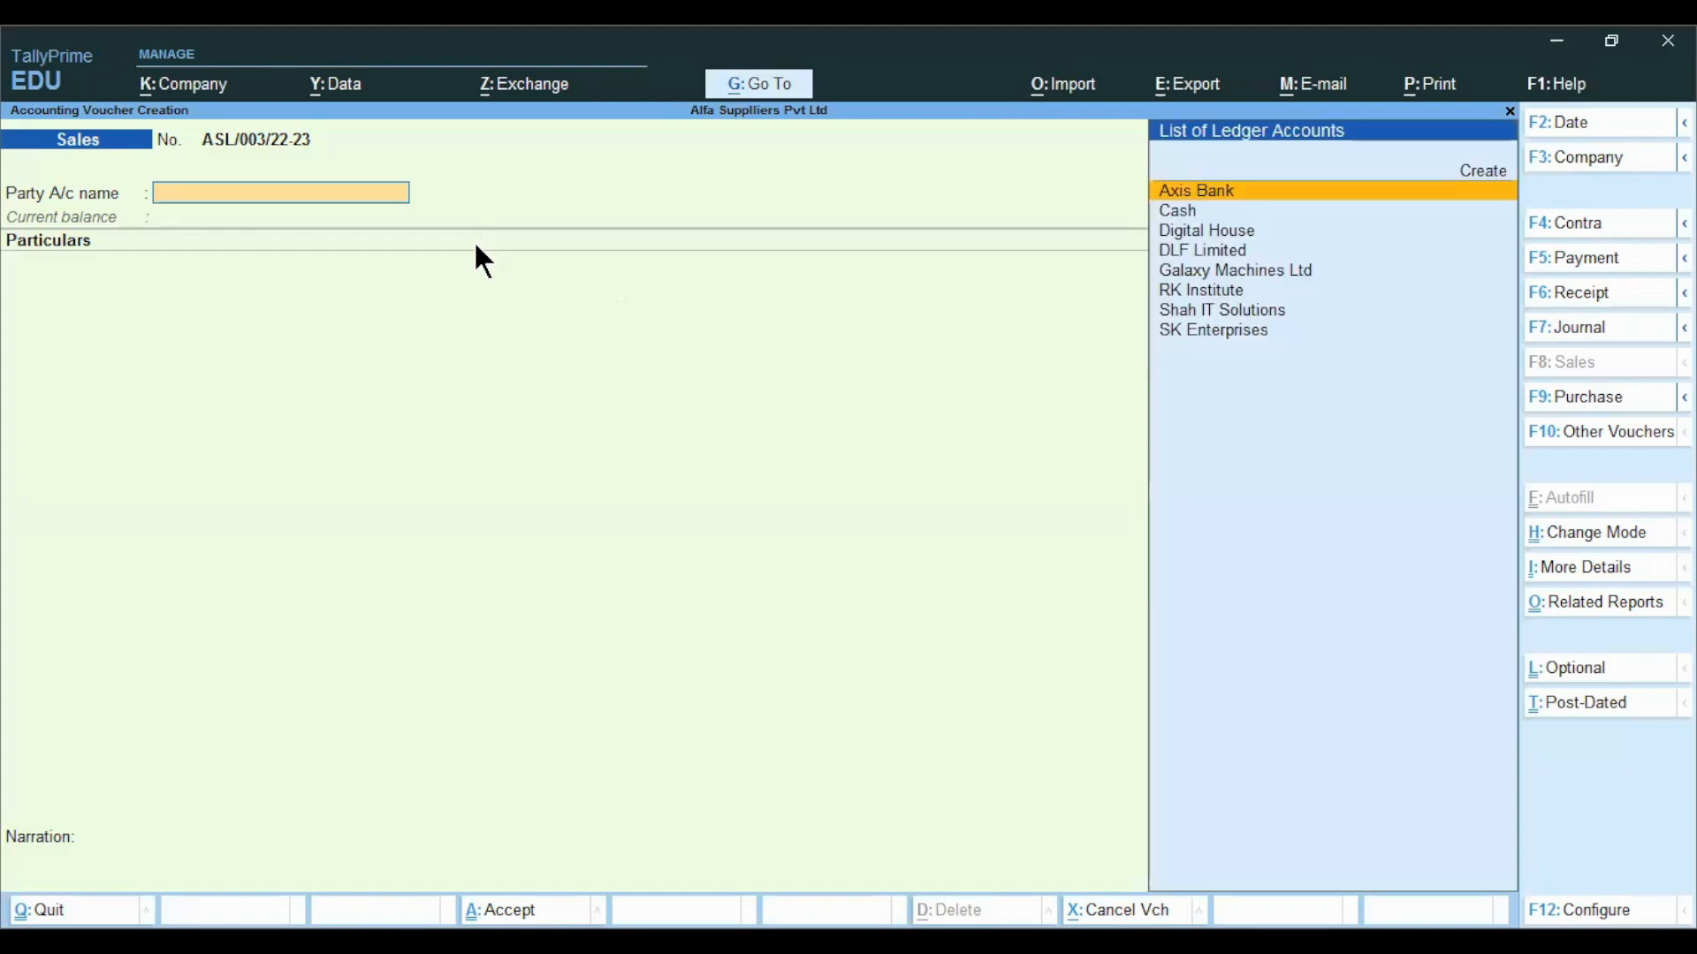
{"action": "key", "text": "alt"}
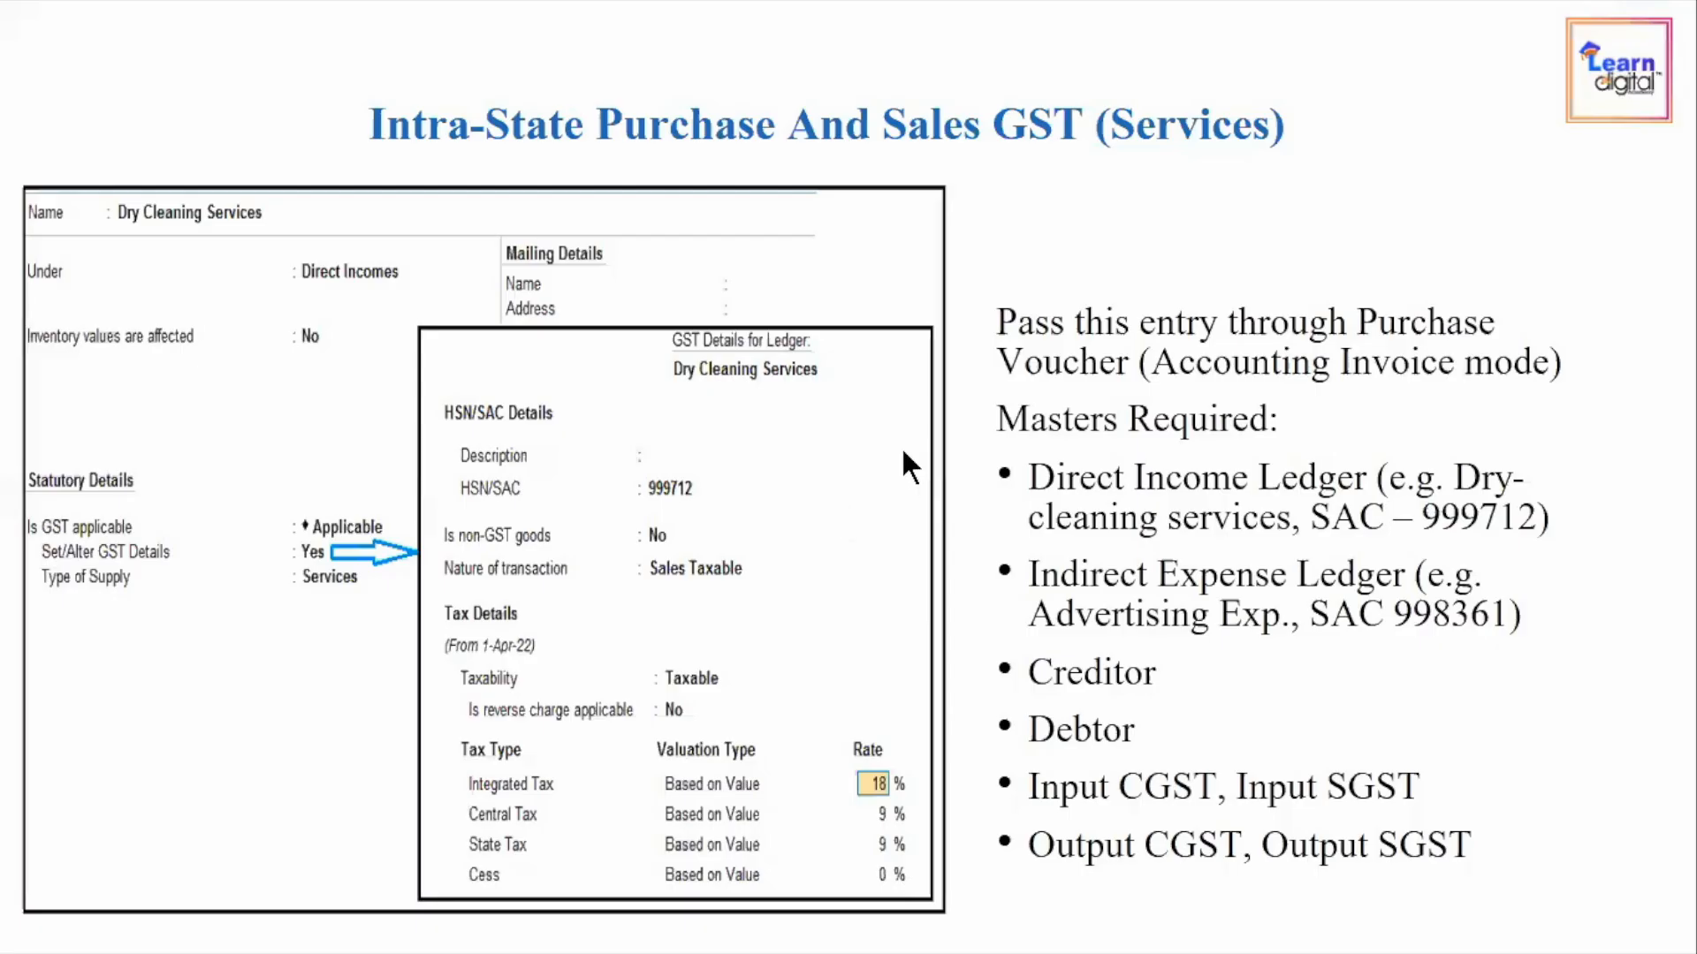
{"action": "left_click", "coordinate": [902, 451]}
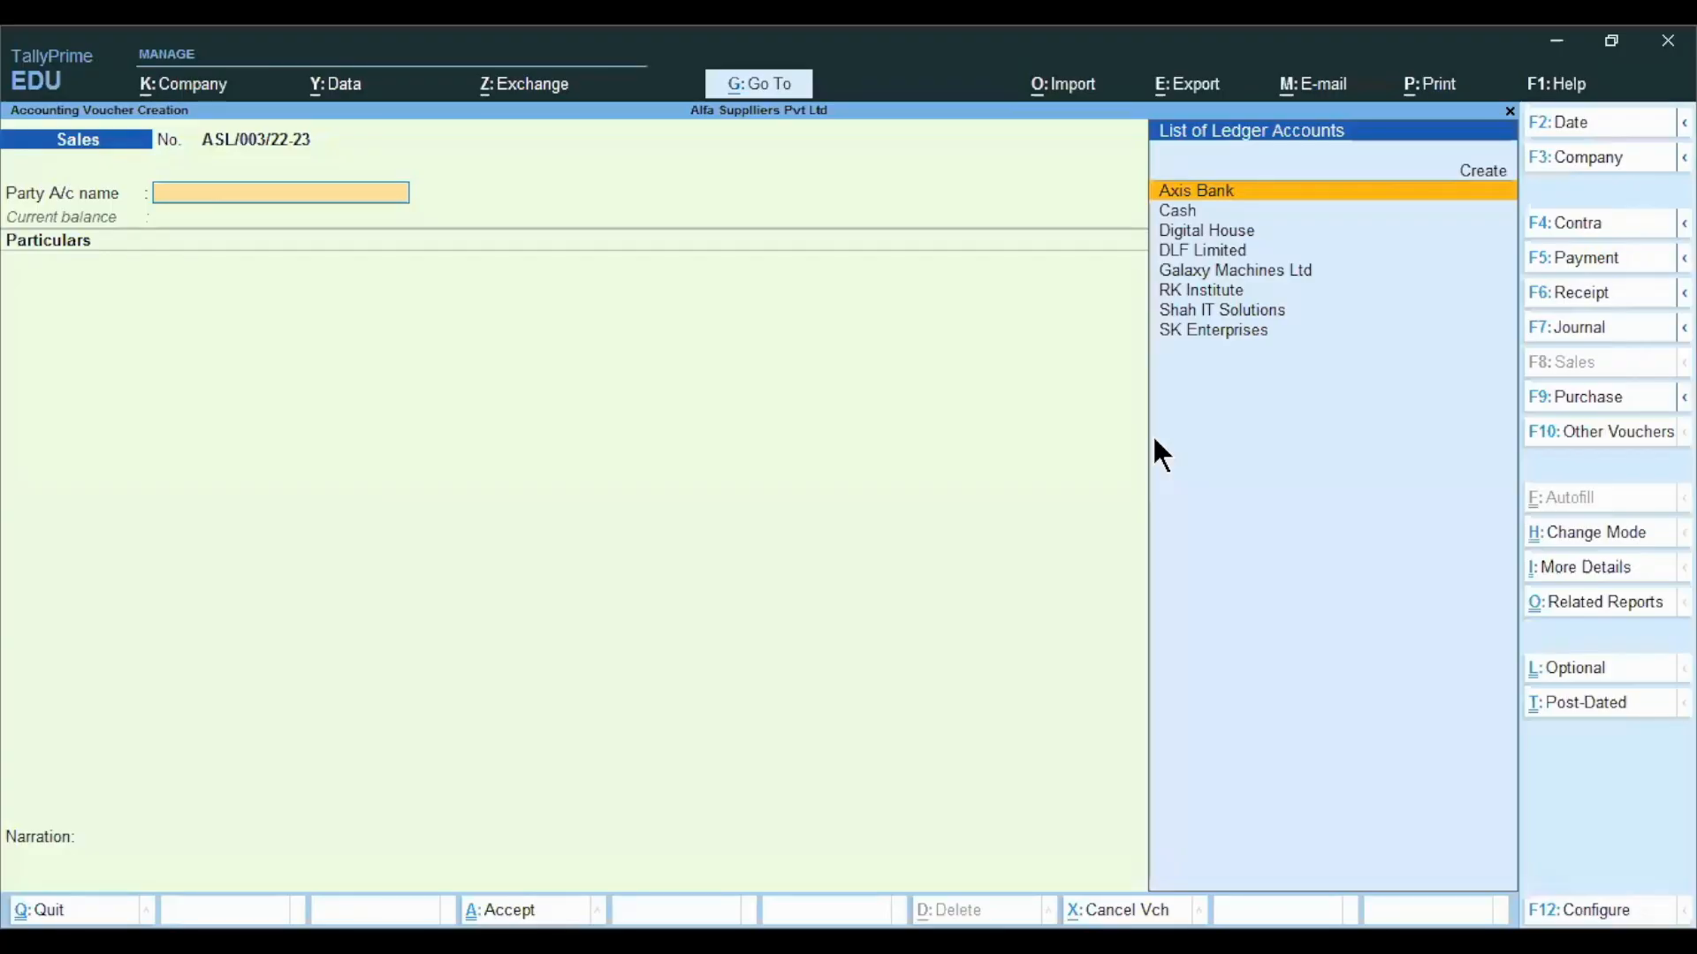
Start a new party ledger from the sales voucher, named Maharashtra Traders and grouped under Sundry Debtors.
{"action": "key", "text": "ctrl"}
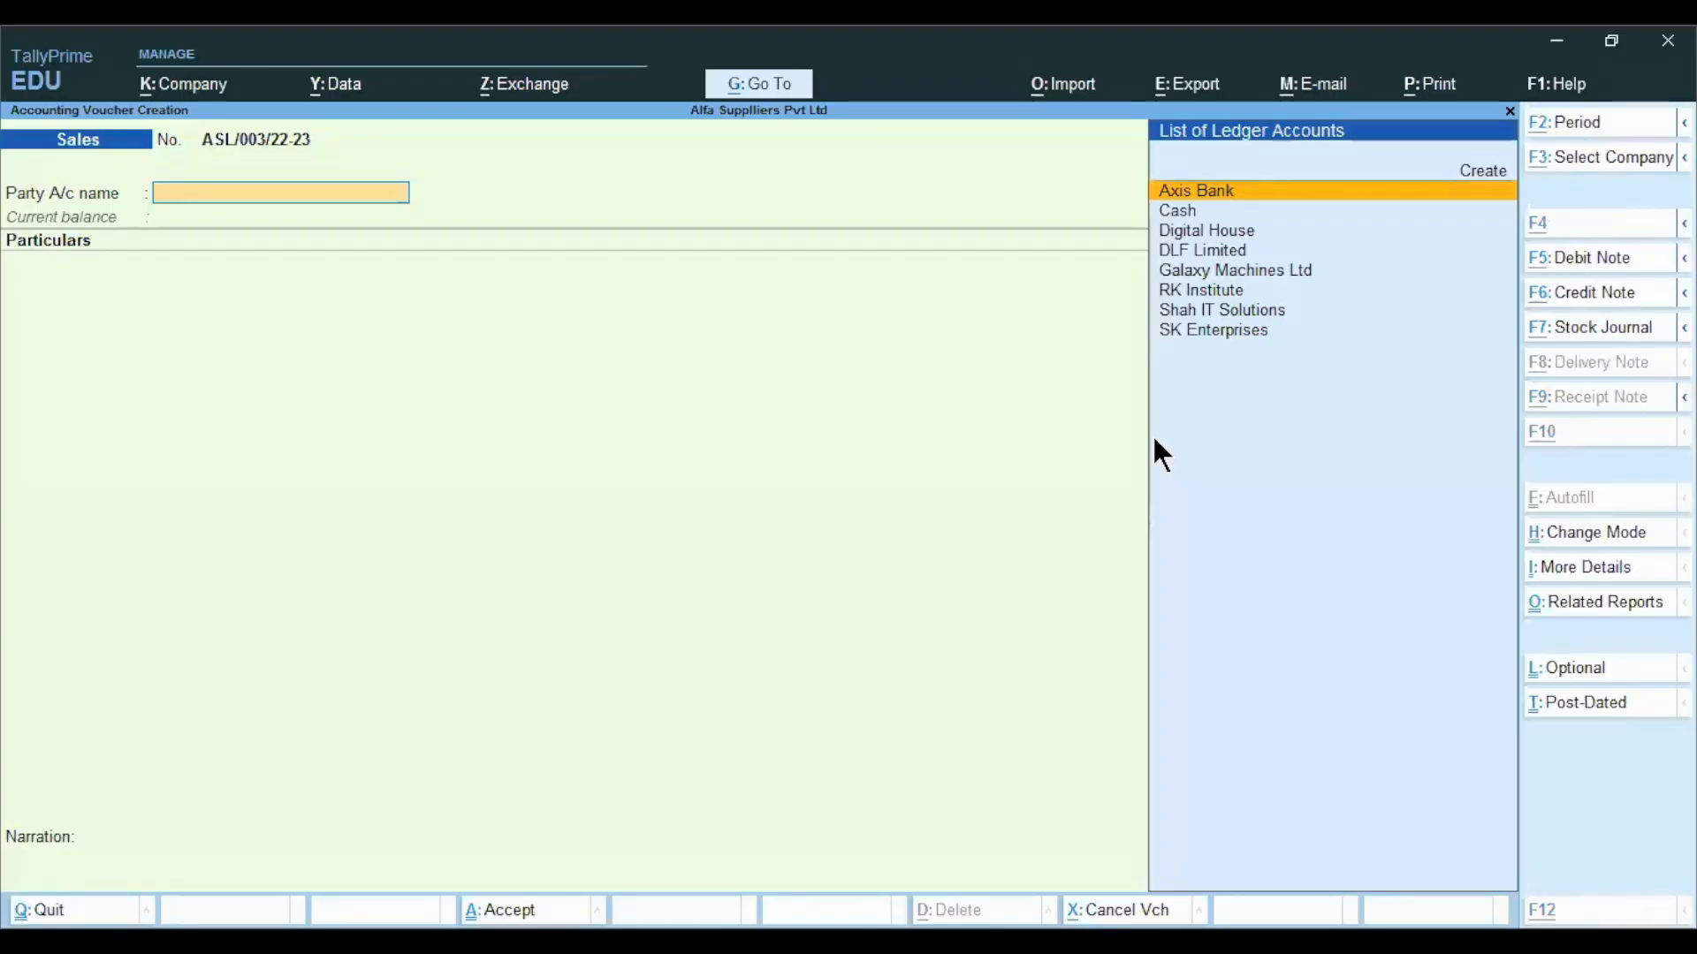
{"action": "key", "text": "alt+c"}
{"action": "type", "text": "M"}
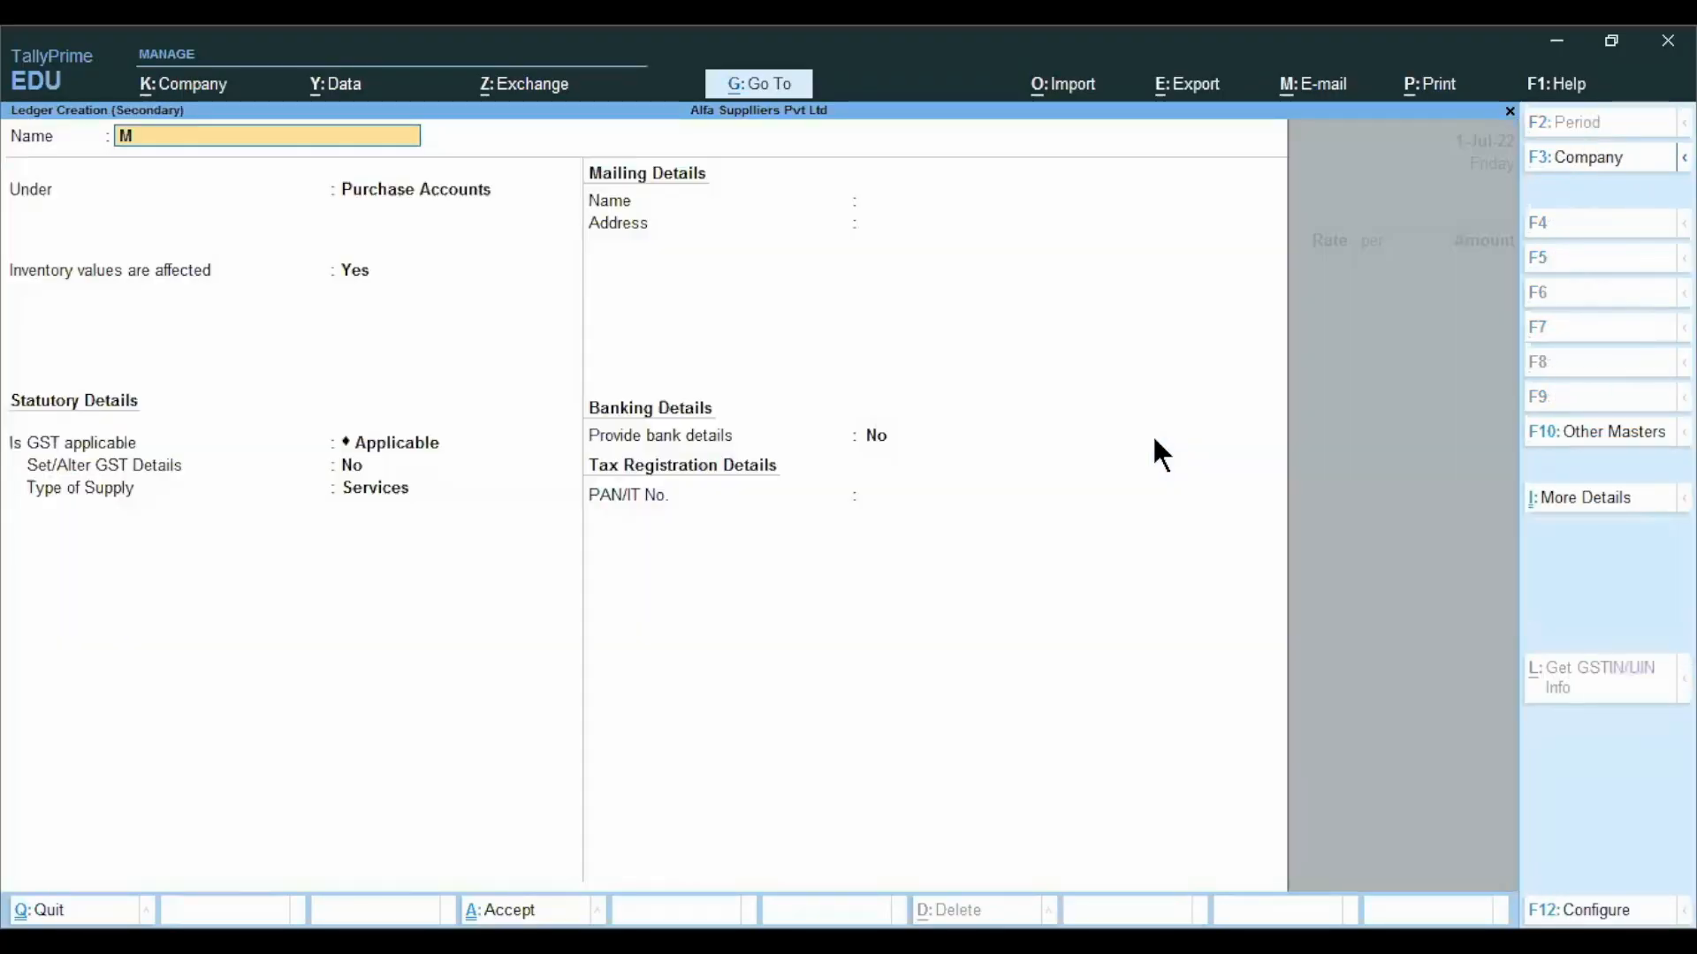
{"action": "type", "text": "aharashtra Traders"}
{"action": "key", "text": "Return"}
{"action": "type", "text": "De"}
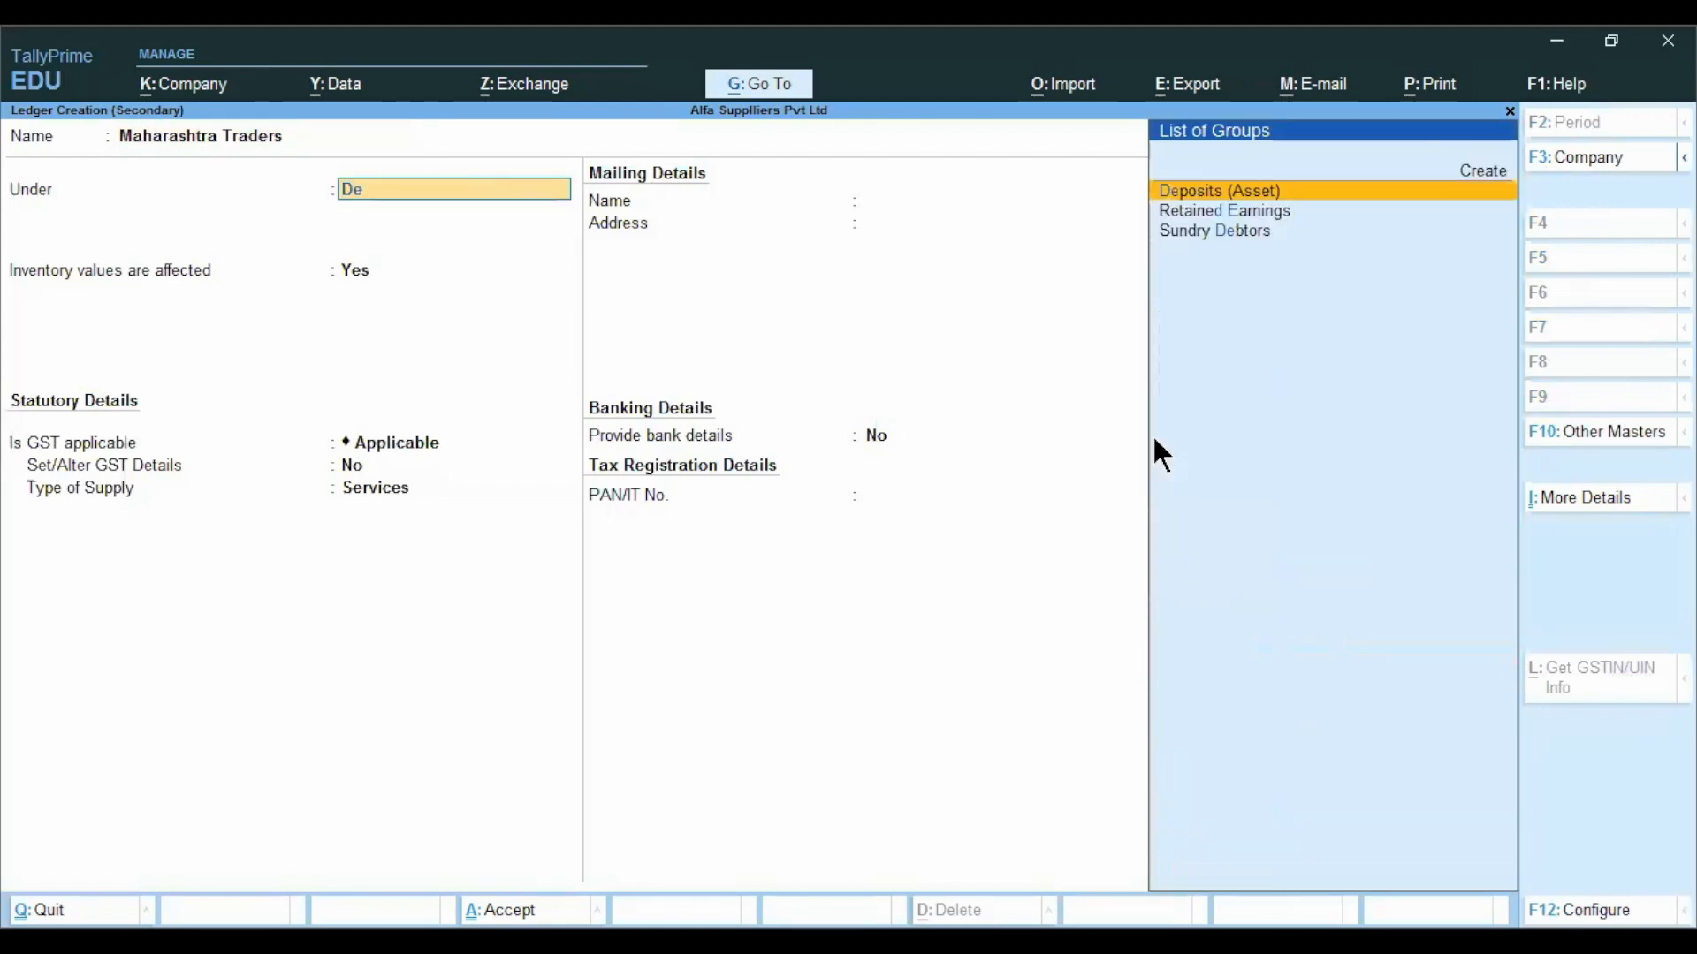
{"action": "key", "text": "Down"}
{"action": "key", "text": "Down"}
{"action": "key", "text": "Return"}
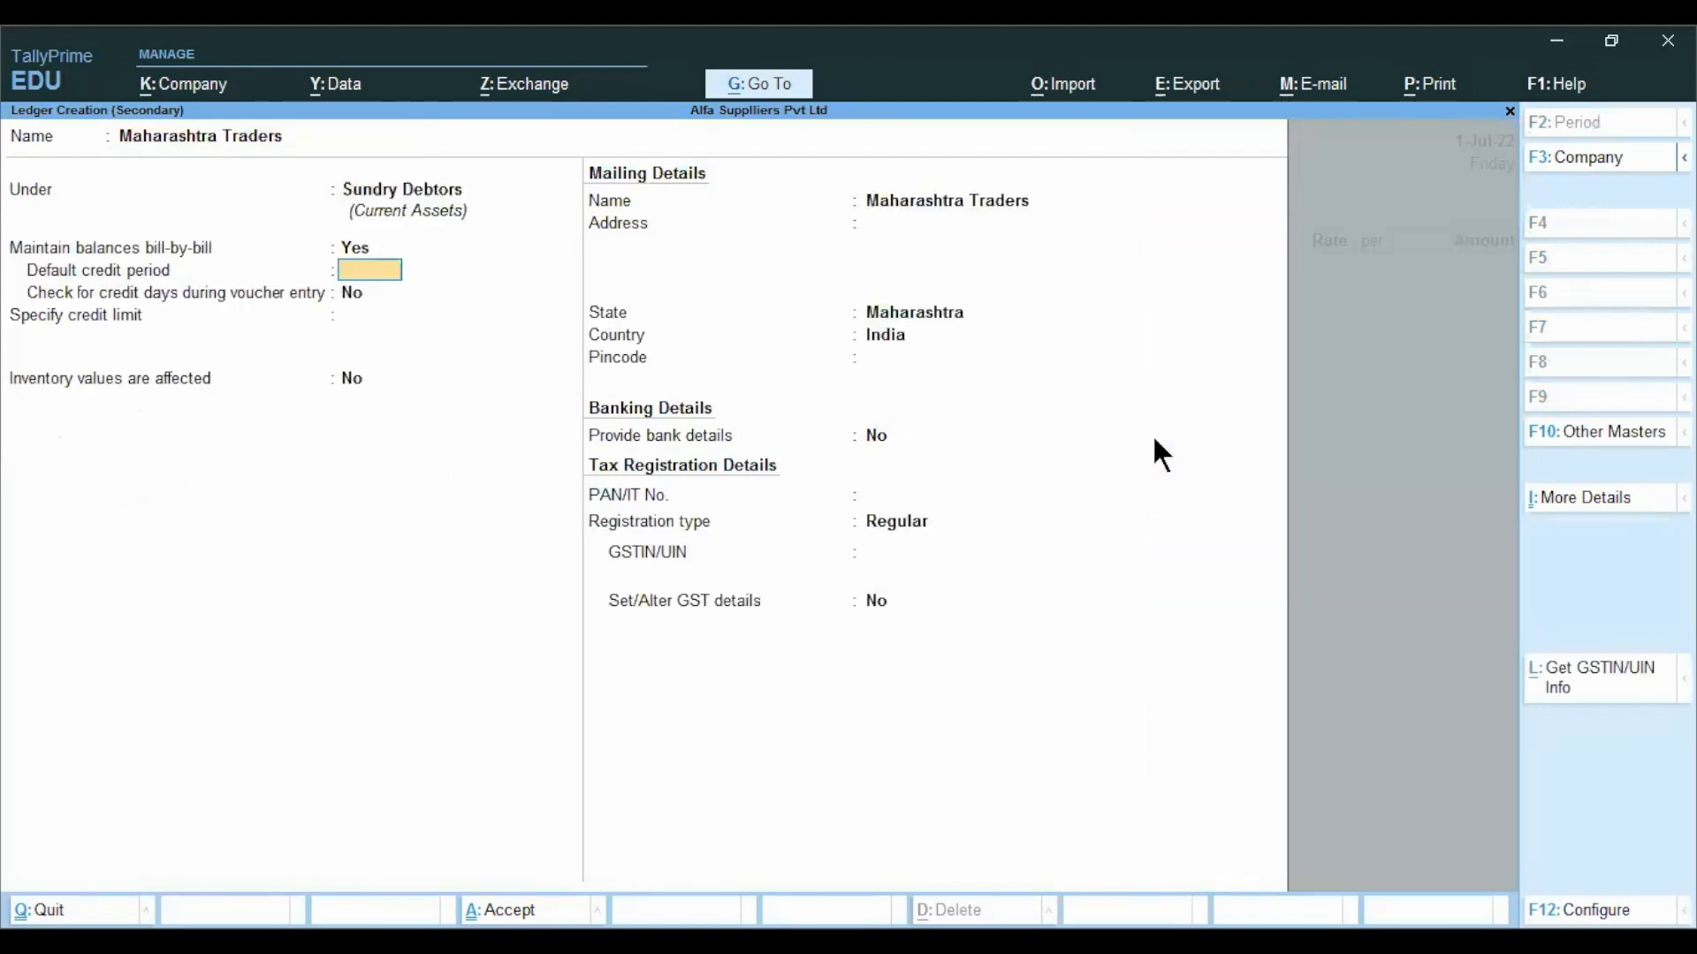
Leave the credit period, credit limit, address, pincode and PAN blank, keeping State Maharashtra, Country India, bank details No and registration type Regular.
{"action": "key", "text": "Return"}
{"action": "key", "text": "Return"}
{"action": "key", "text": "Return"}
{"action": "key", "text": "Return"}
{"action": "key", "text": "Return"}
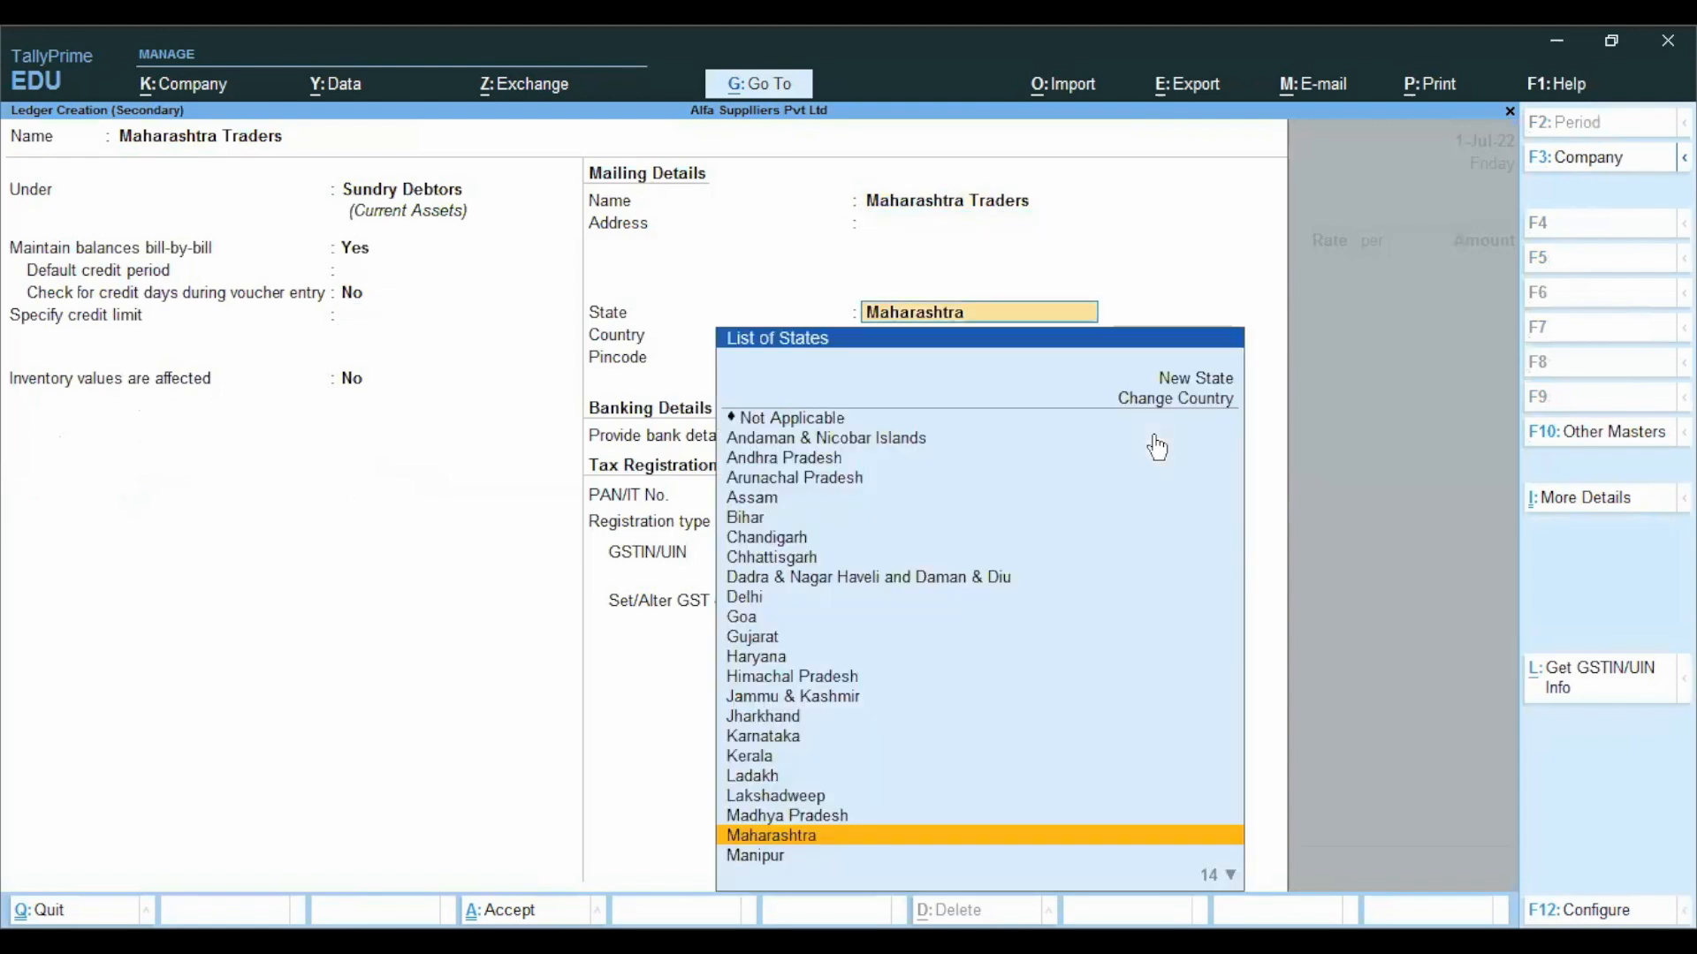
{"action": "key", "text": "Return"}
{"action": "key", "text": "Return"}
{"action": "key", "text": "Return"}
{"action": "key", "text": "Return"}
{"action": "key", "text": "Return"}
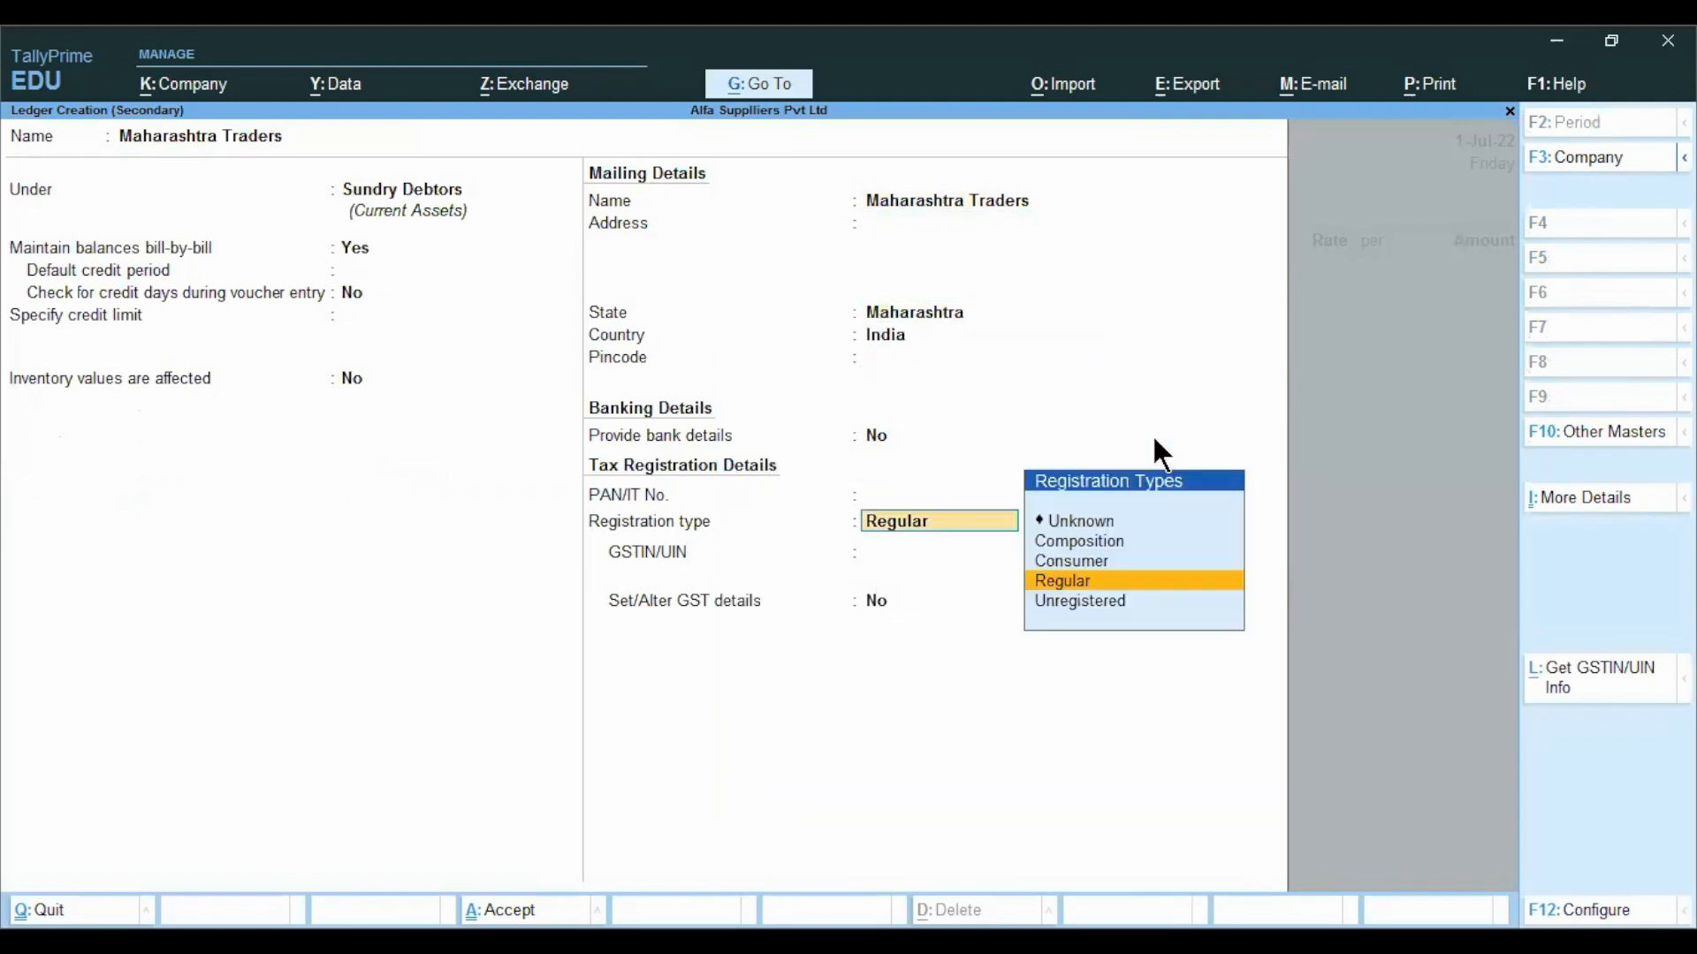
{"action": "key", "text": "Return"}
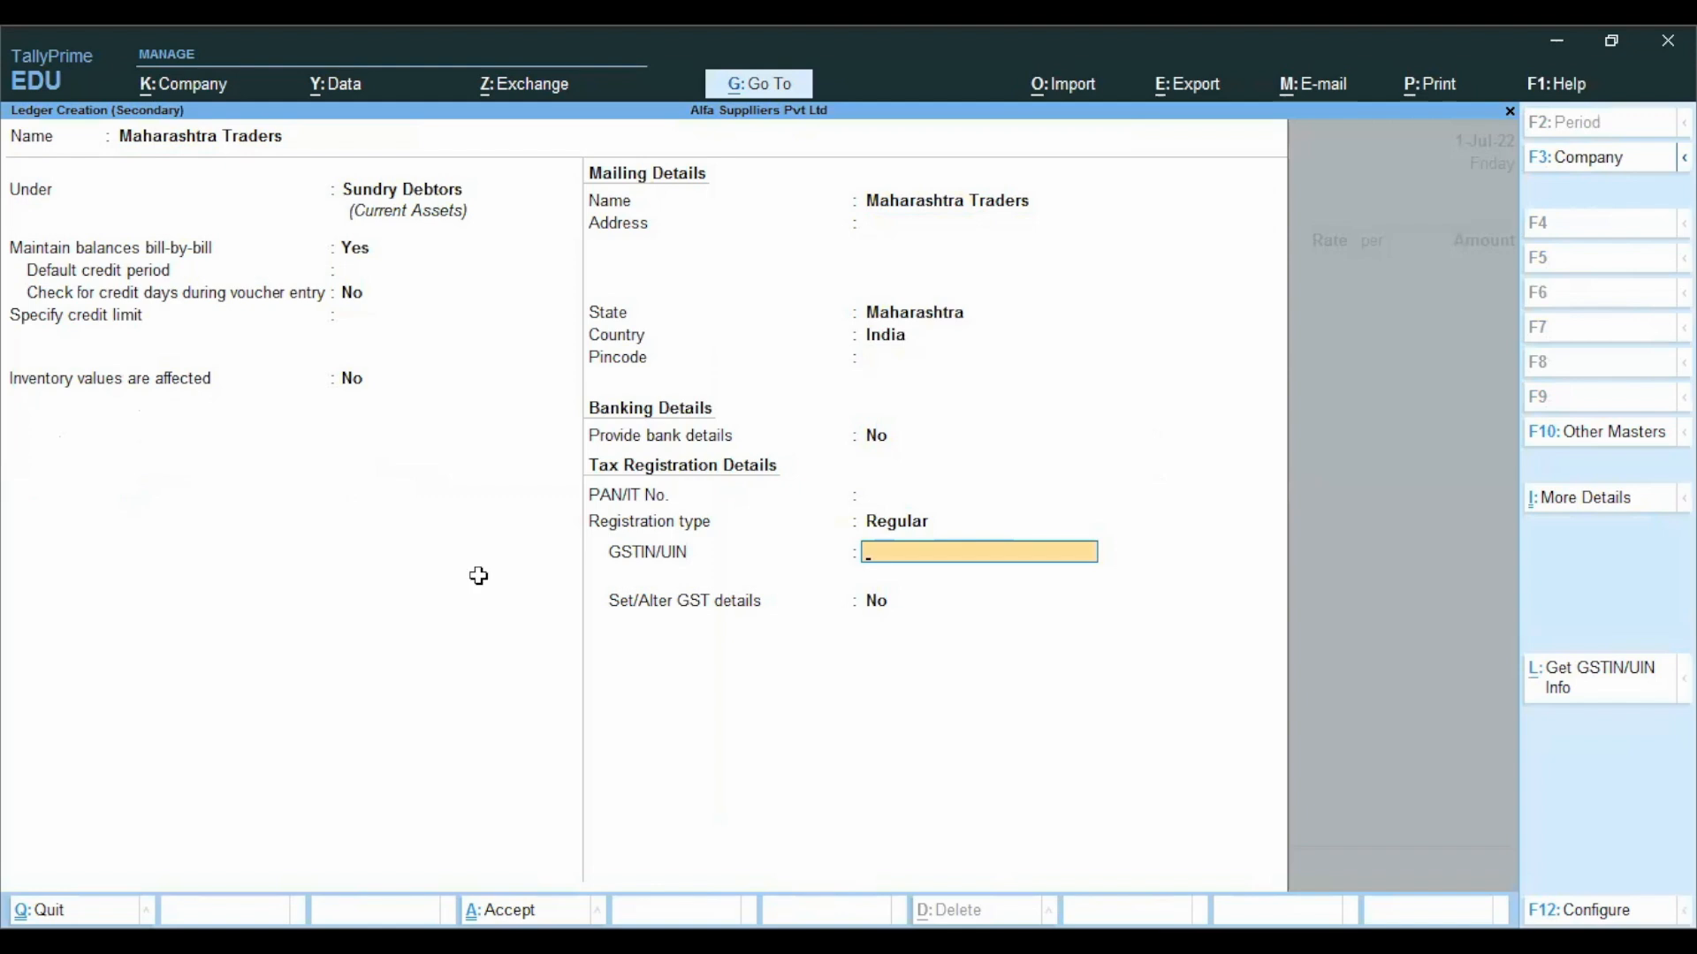
Copy Maharashtra Trader's GST number from the reference sheet into the ledger's GSTIN/UIN, keep Set/Alter GST details at No, and save the ledger.
{"action": "key", "text": "alt+Tab"}
{"action": "left_click", "coordinate": [424, 444]}
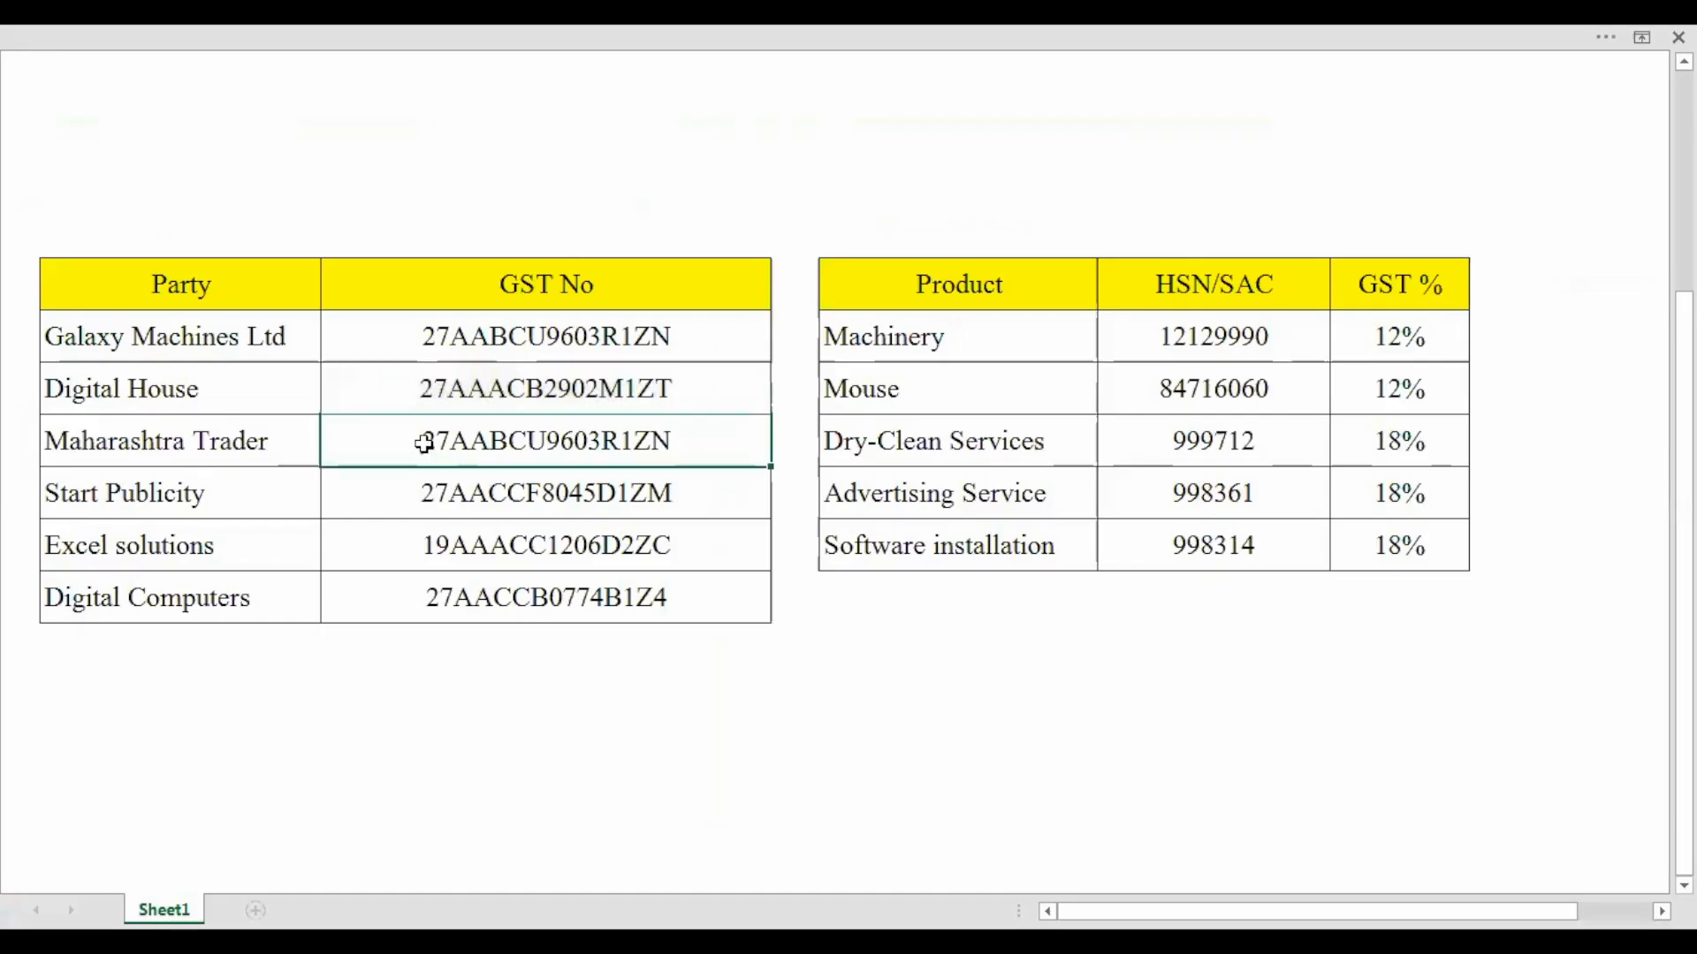
{"action": "double_click", "coordinate": [429, 440]}
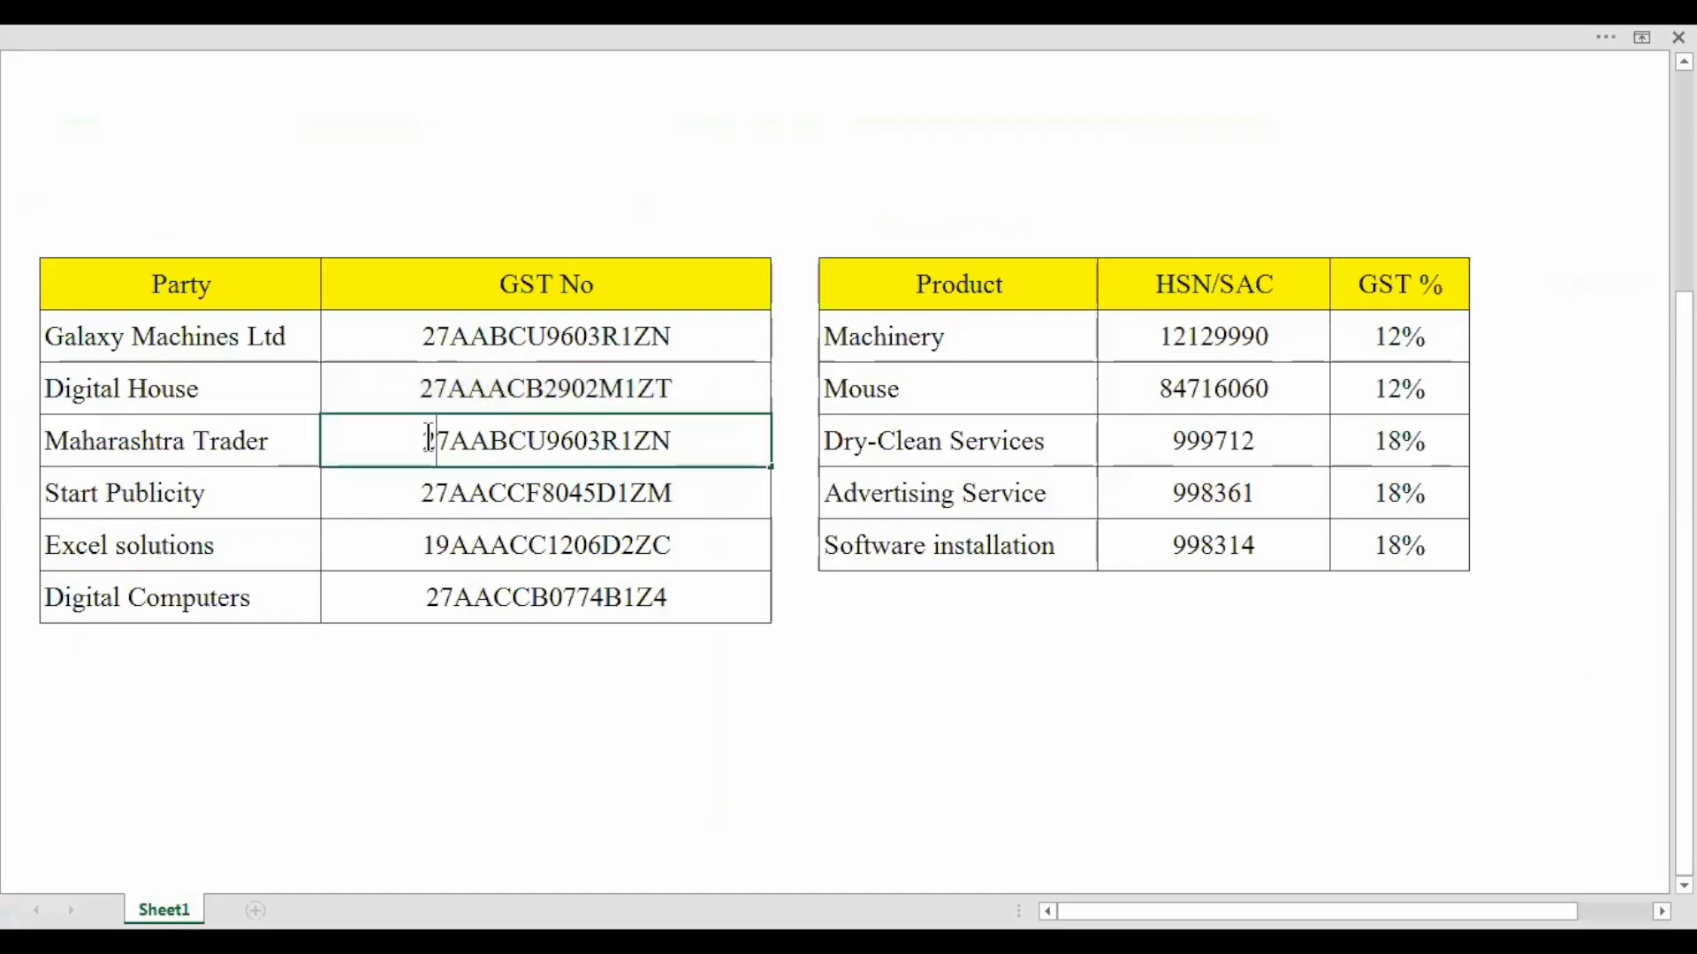
{"action": "double_click", "coordinate": [429, 440]}
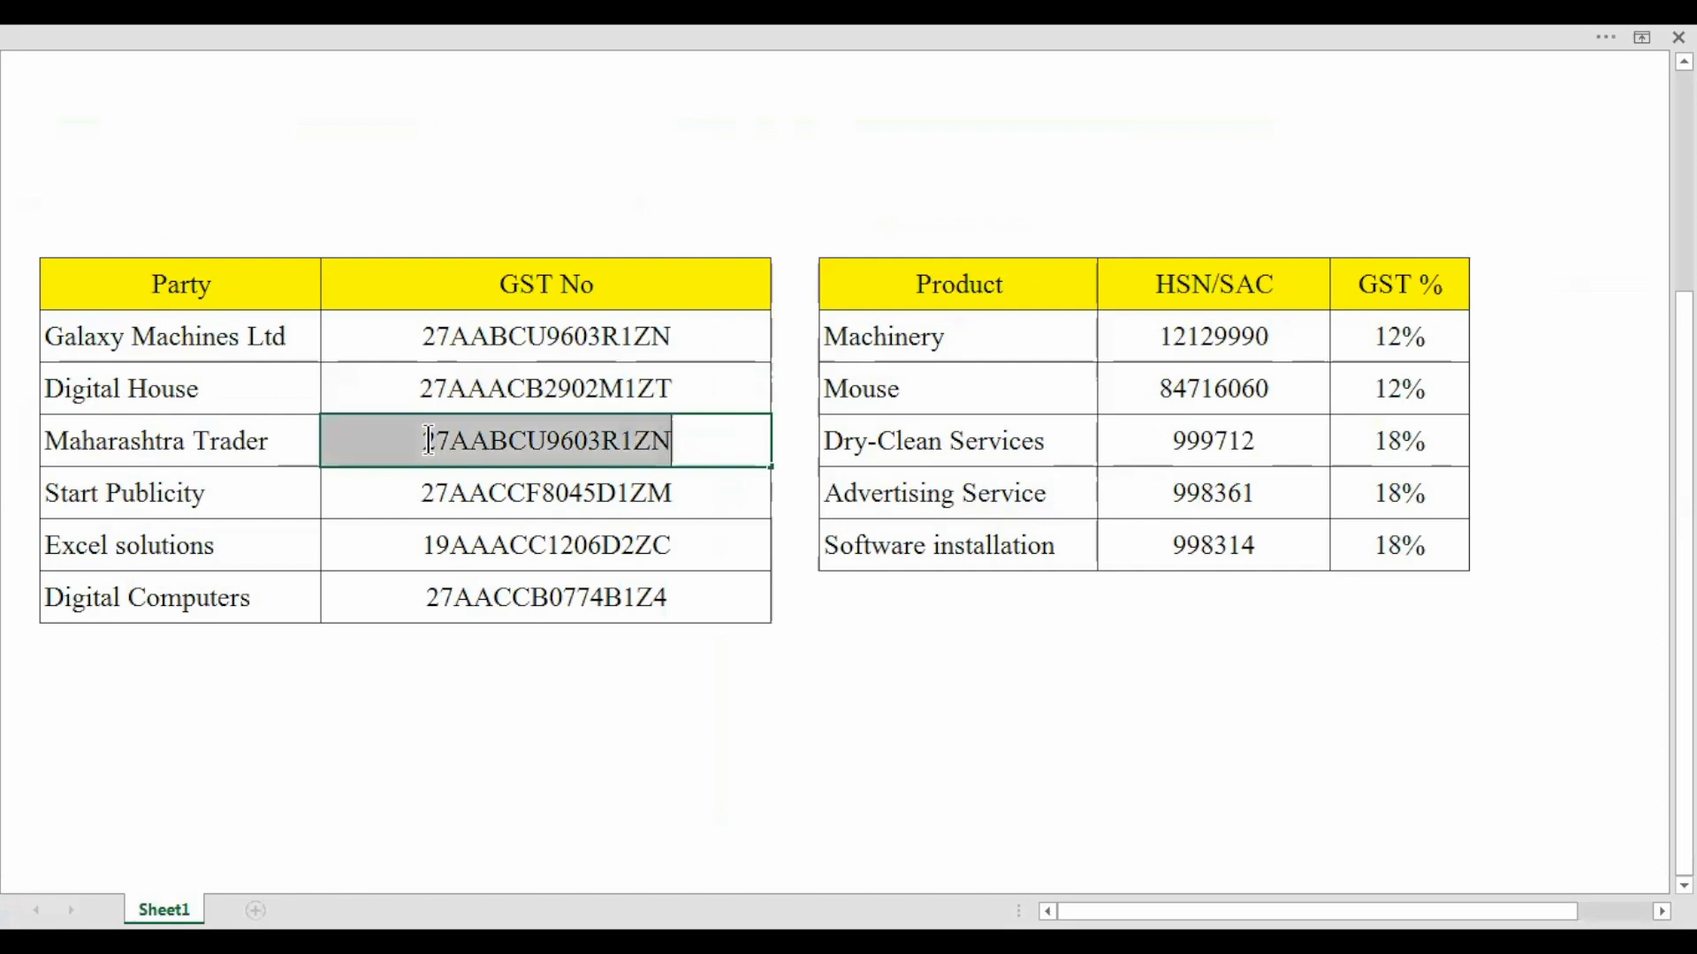
{"action": "key", "text": "alt+Tab"}
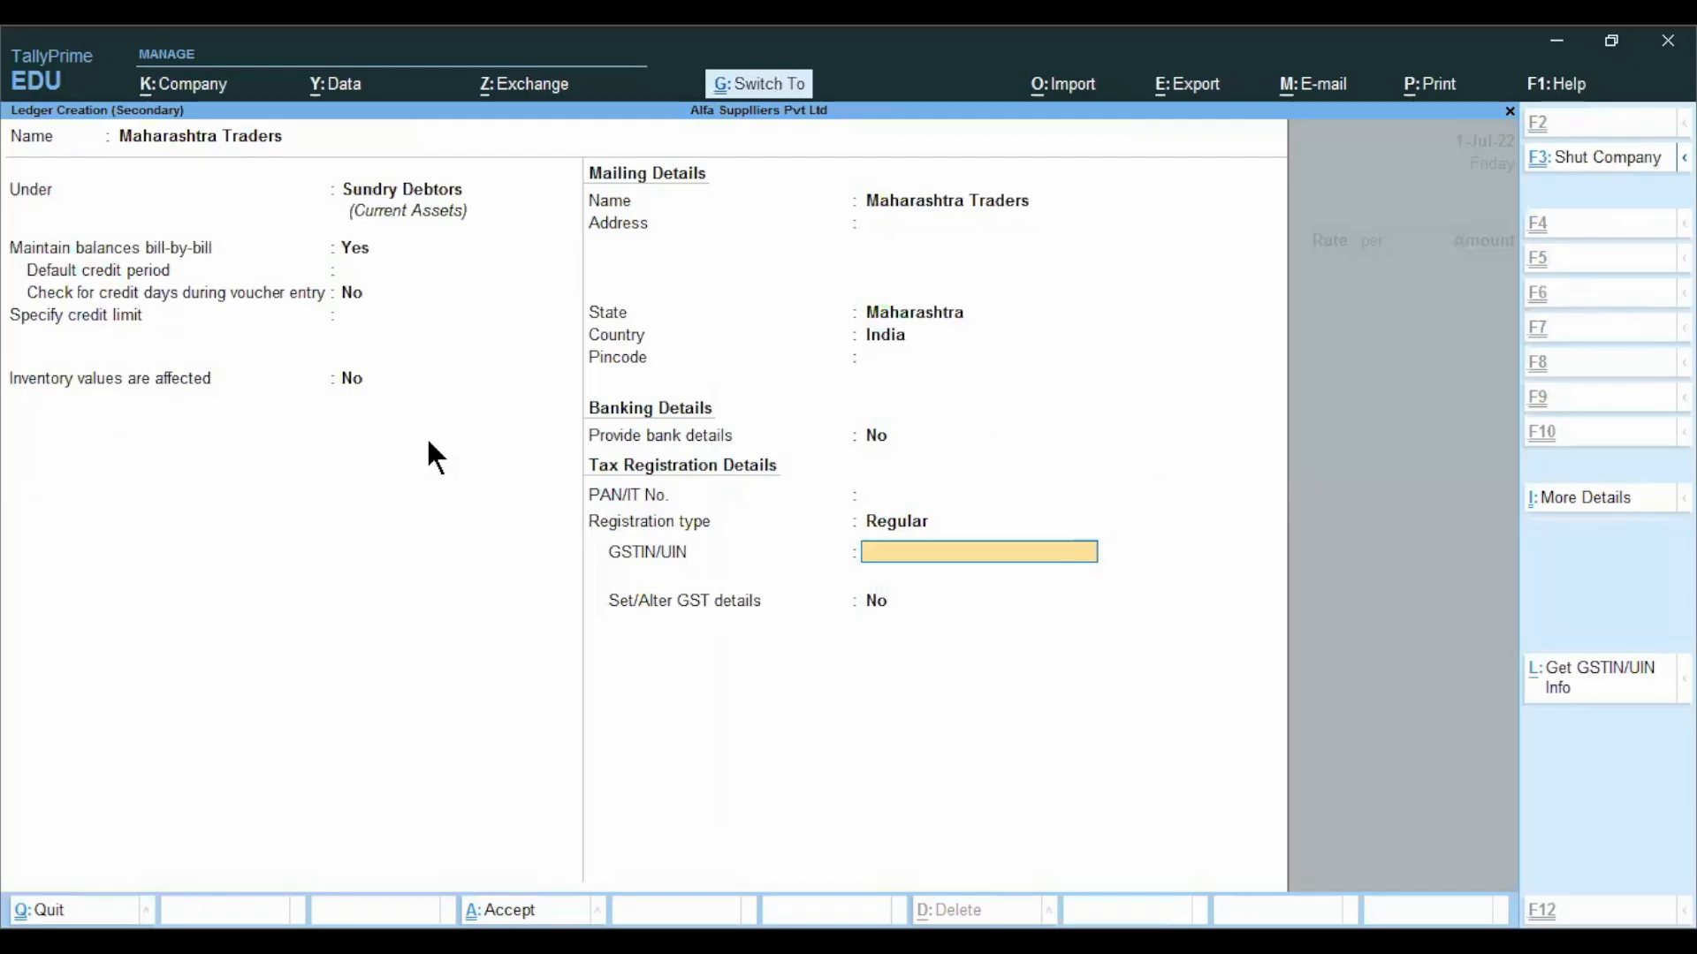
{"action": "key", "text": "ctrl+alt+v"}
{"action": "key", "text": "Return"}
{"action": "key", "text": "Return"}
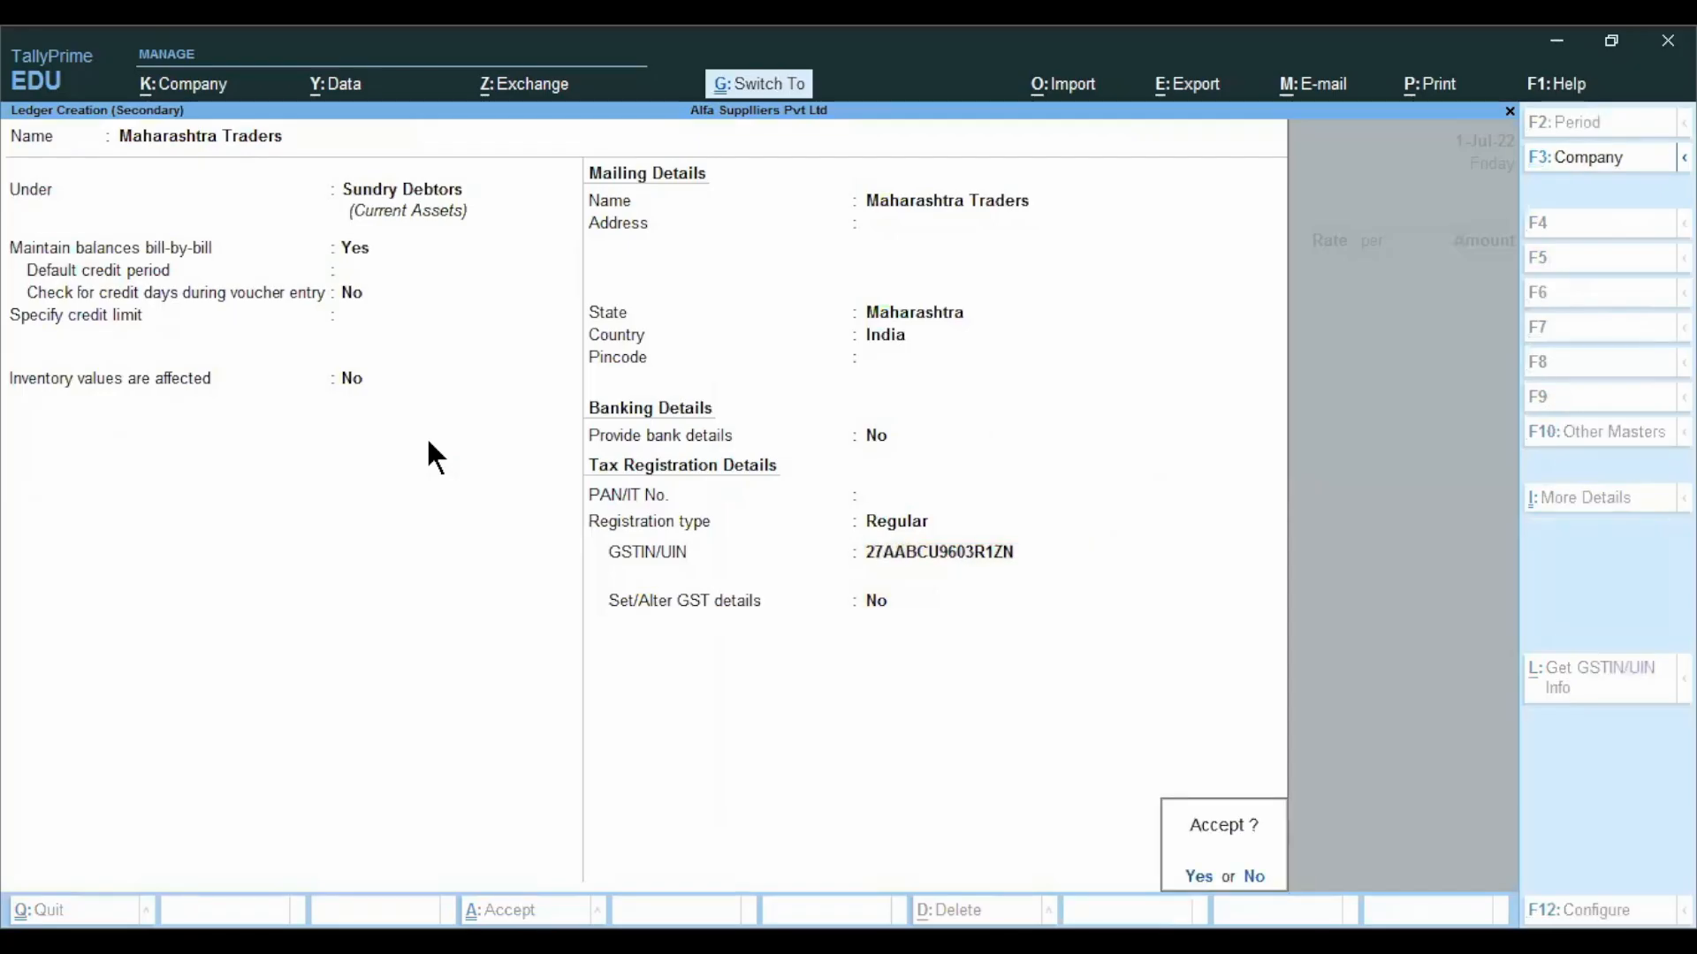
{"action": "key", "text": "Return"}
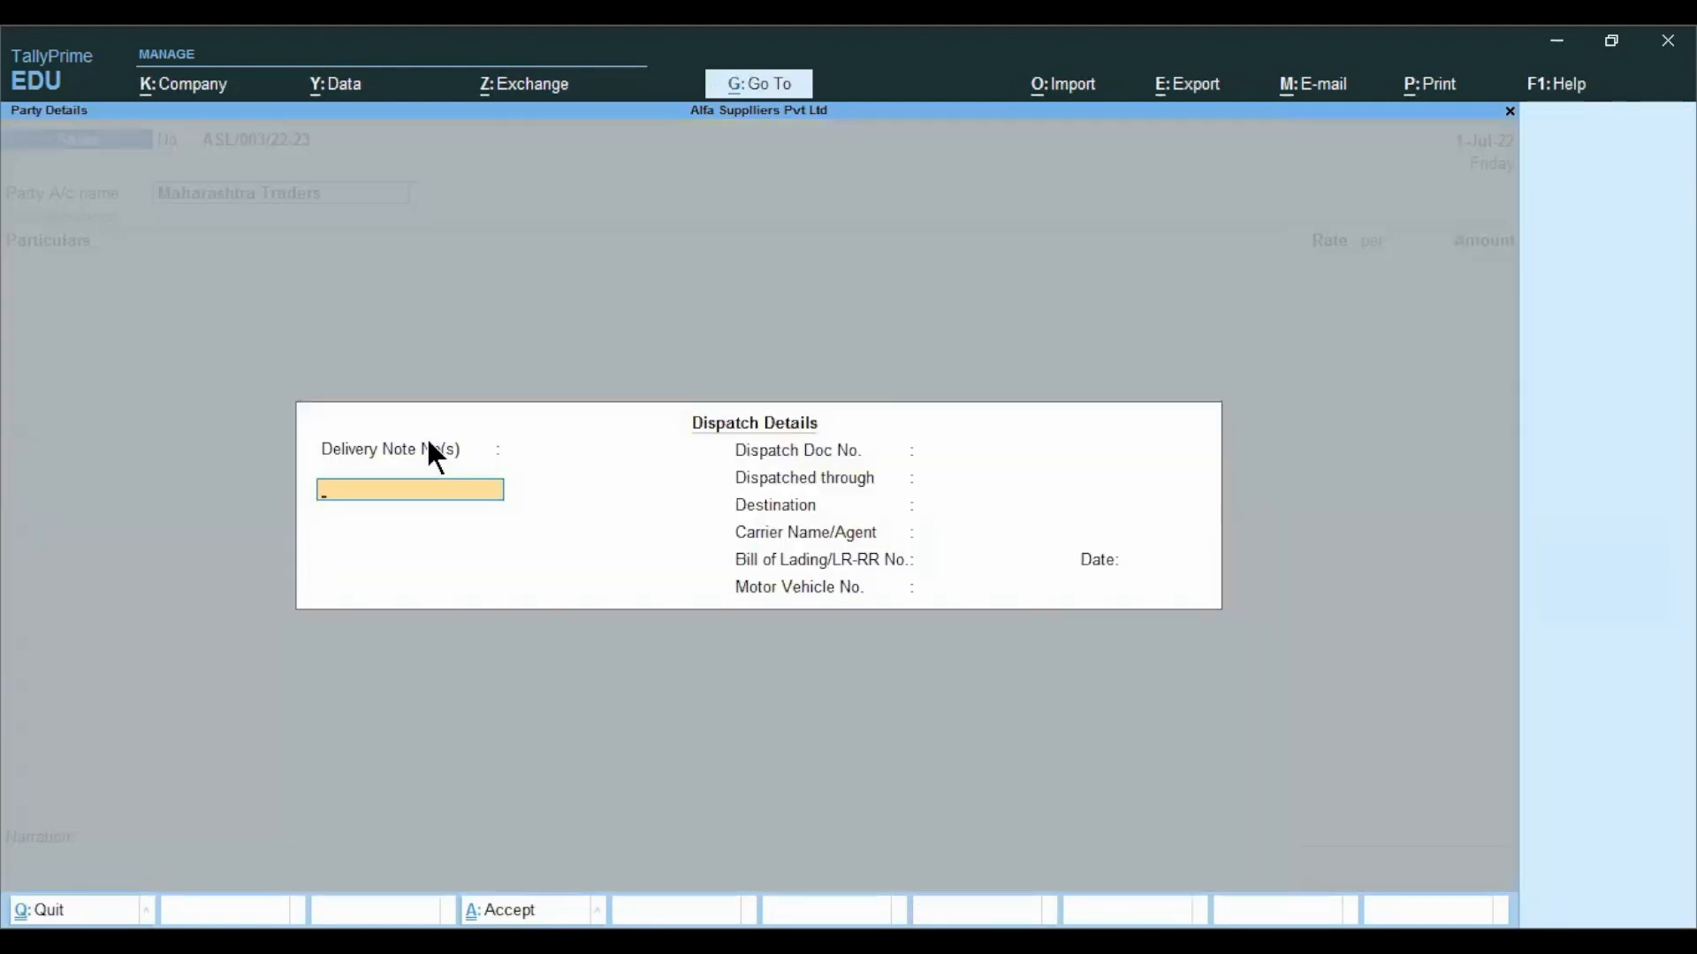
Accept the dispatch and party details unchanged, and start a new ledger named Dry-Clean Services under Direct Incomes with Inventory values are affected at No.
{"action": "key", "text": "ctrl+a"}
{"action": "key", "text": "ctrl+a"}
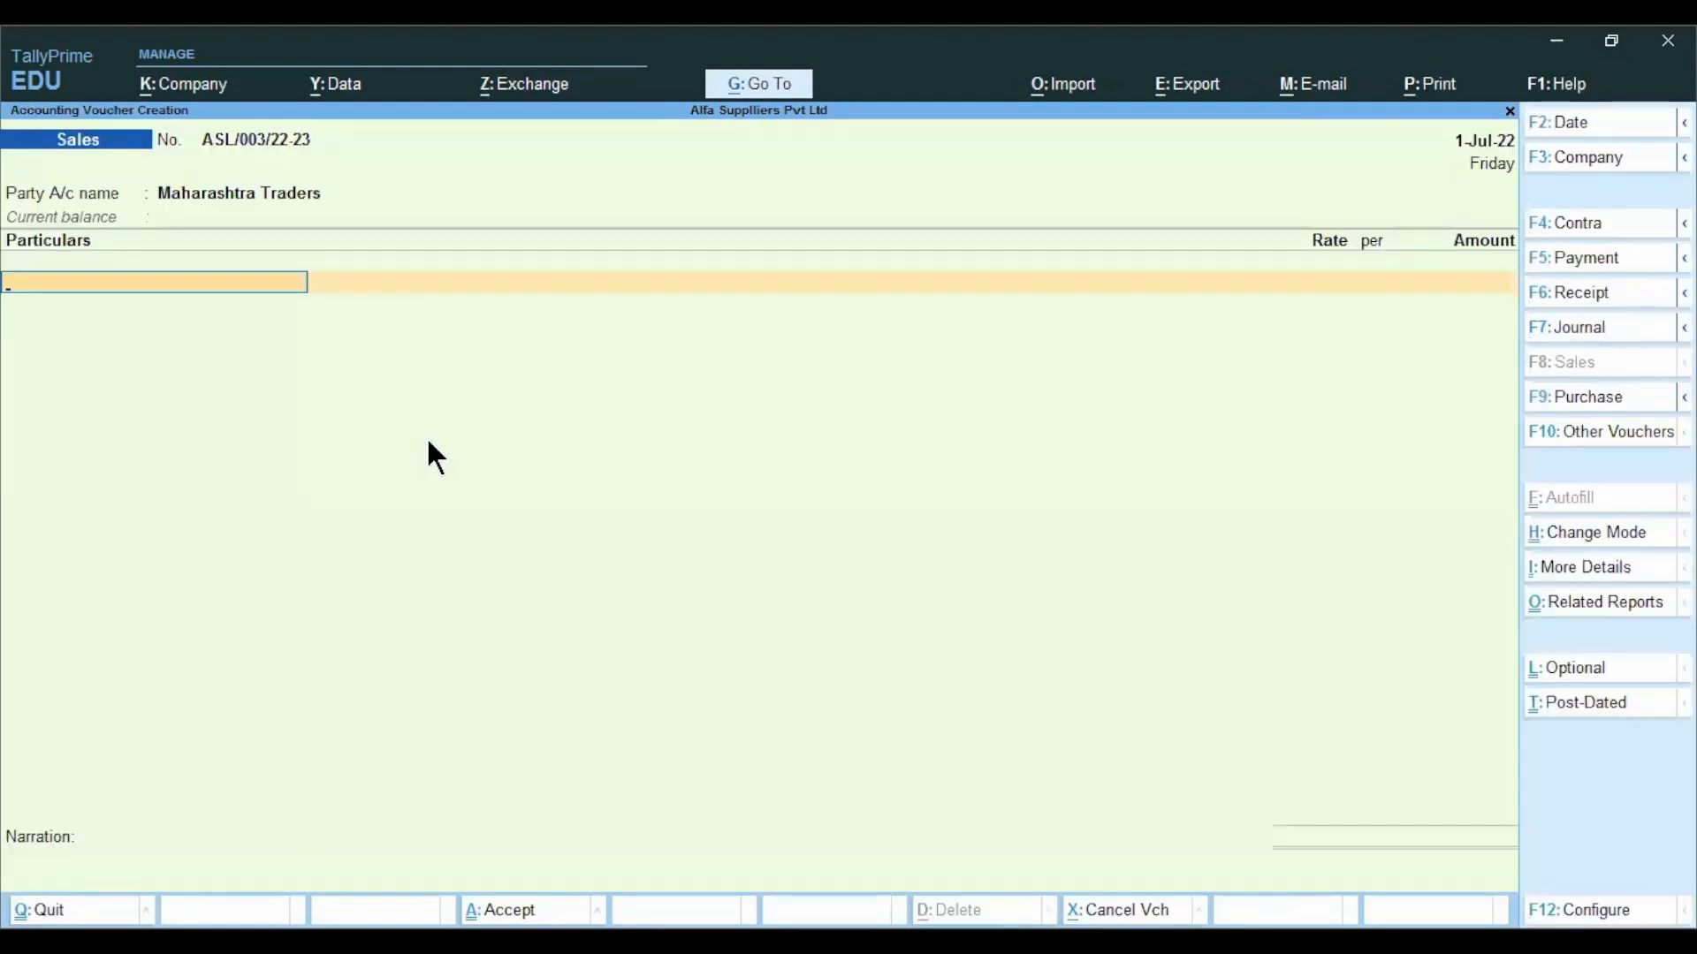
{"action": "key", "text": "alt"}
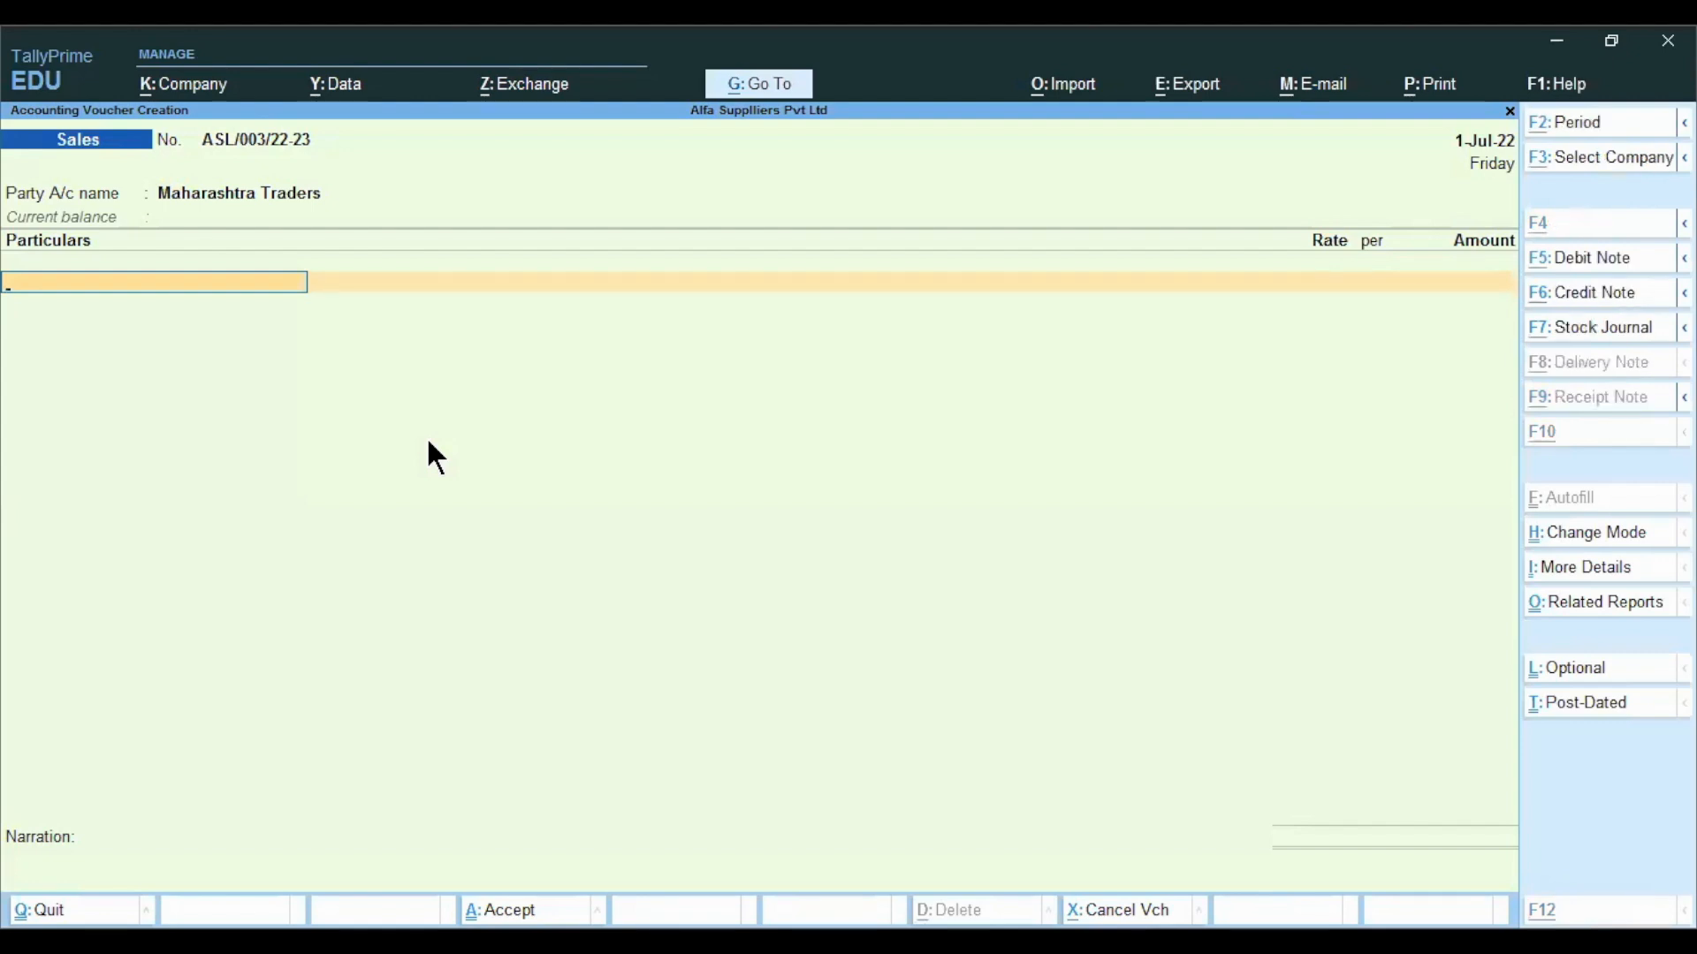
{"action": "key", "text": "alt+c"}
{"action": "type", "text": "Dry"}
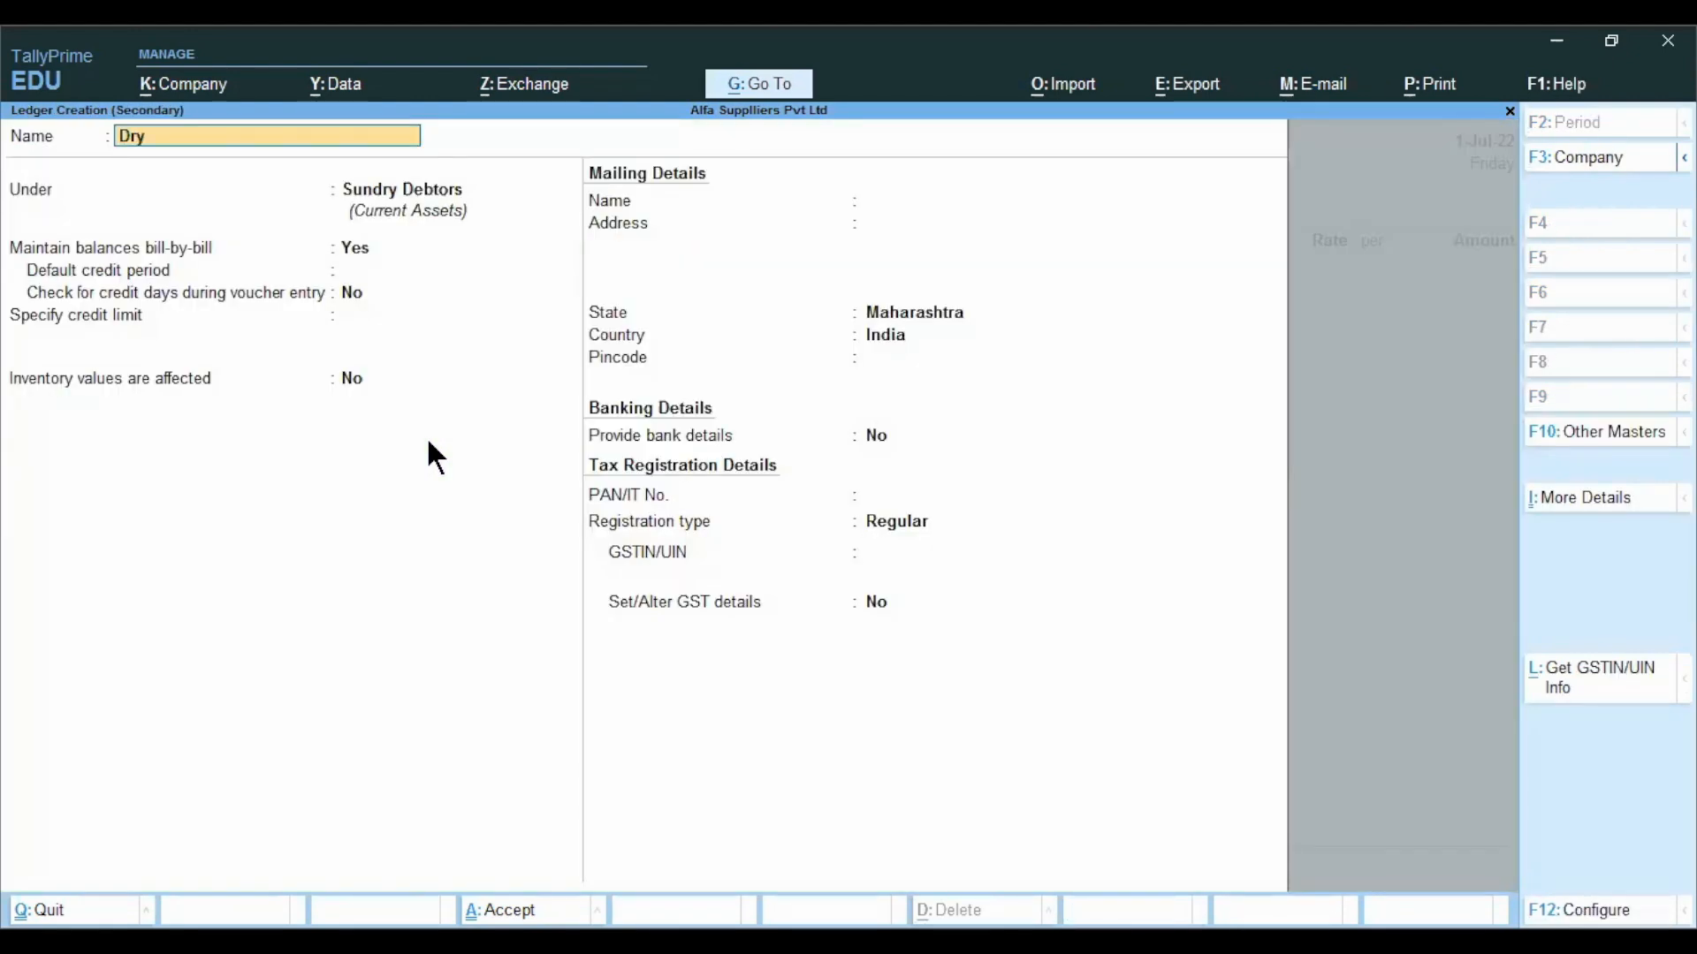
{"action": "type", "text": "-Clean Services"}
{"action": "key", "text": "Return"}
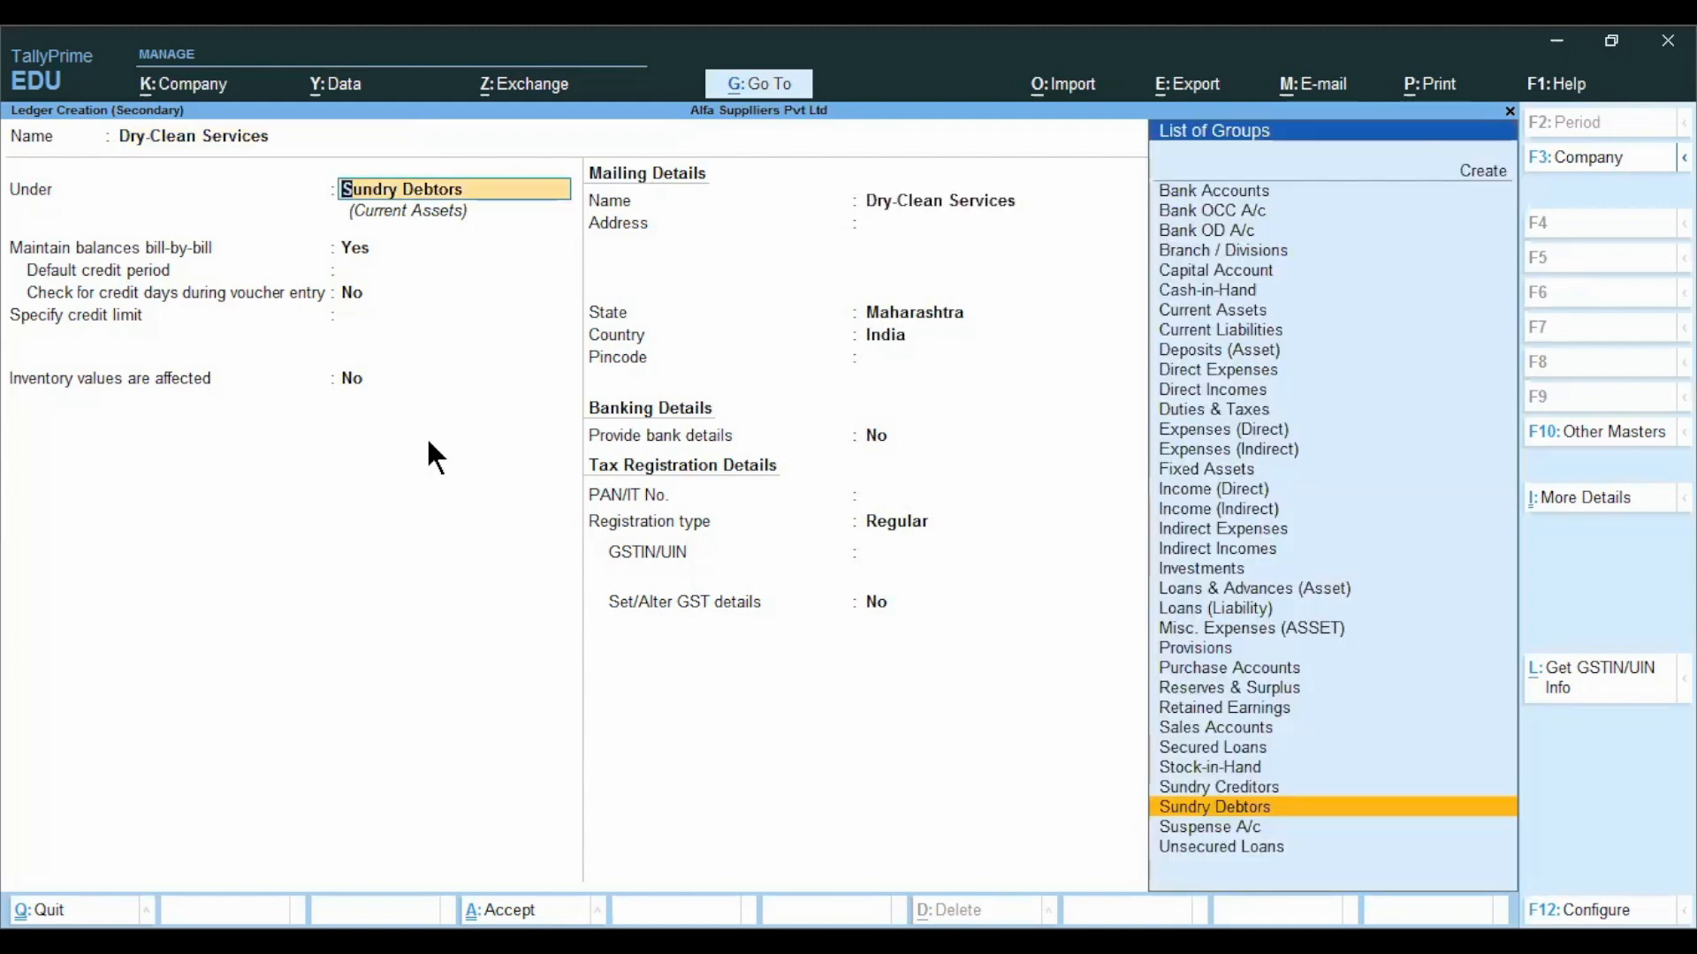
{"action": "type", "text": "Dire"}
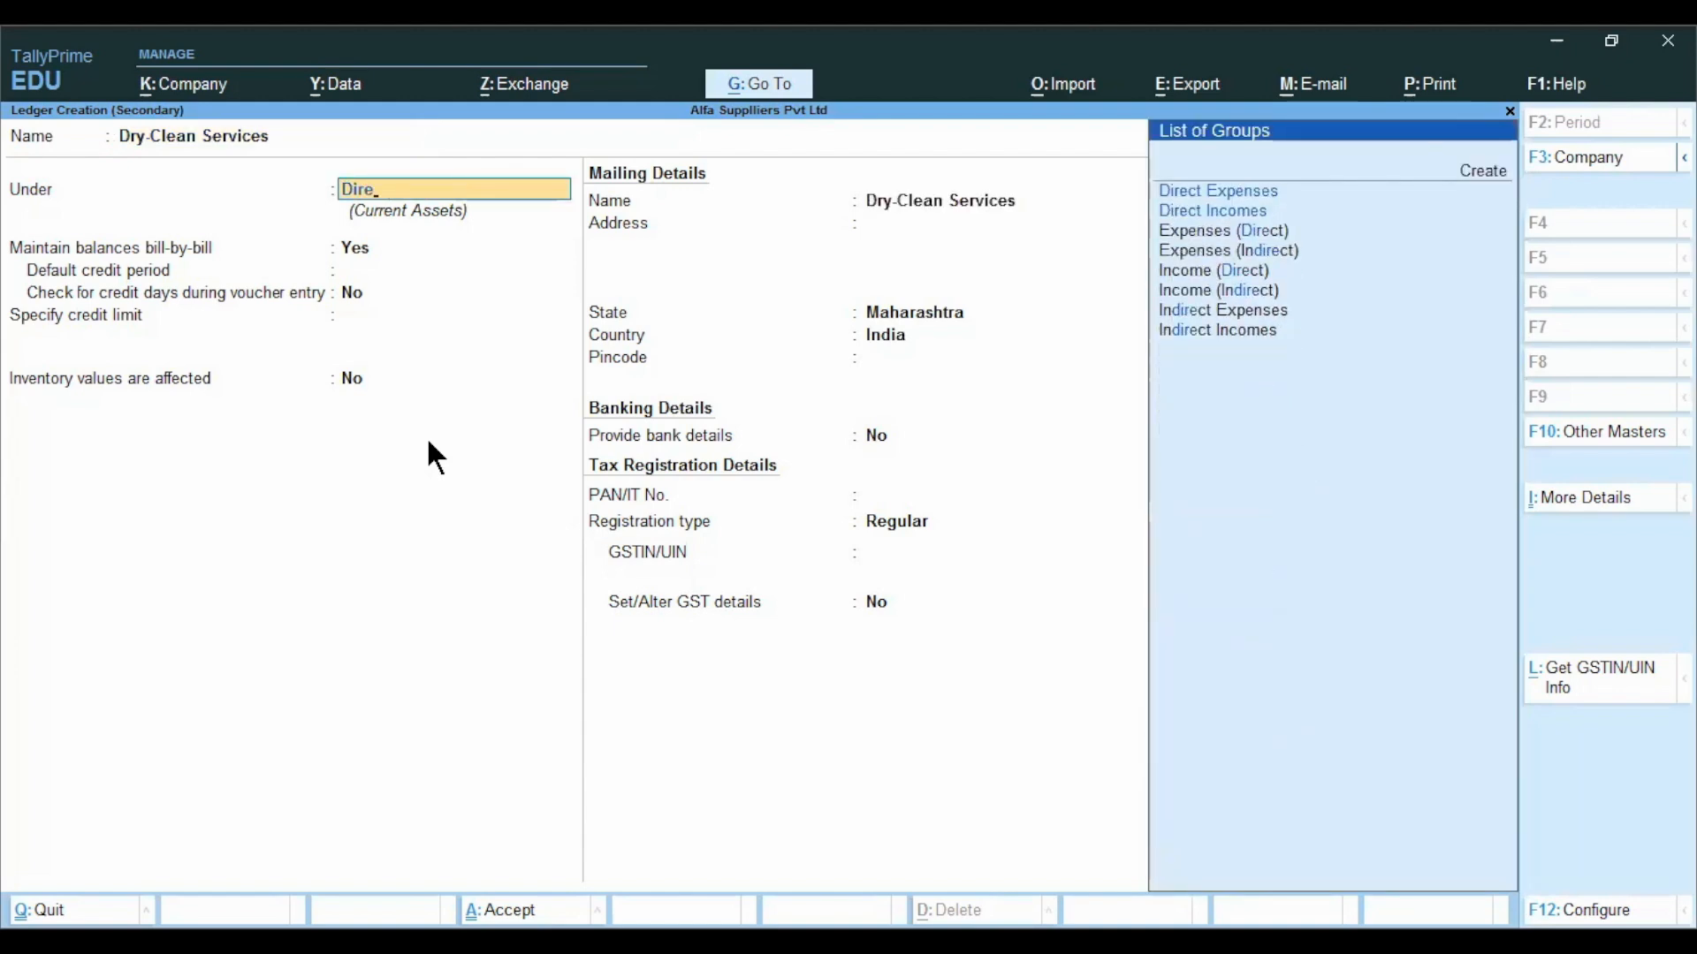
{"action": "key", "text": "Down"}
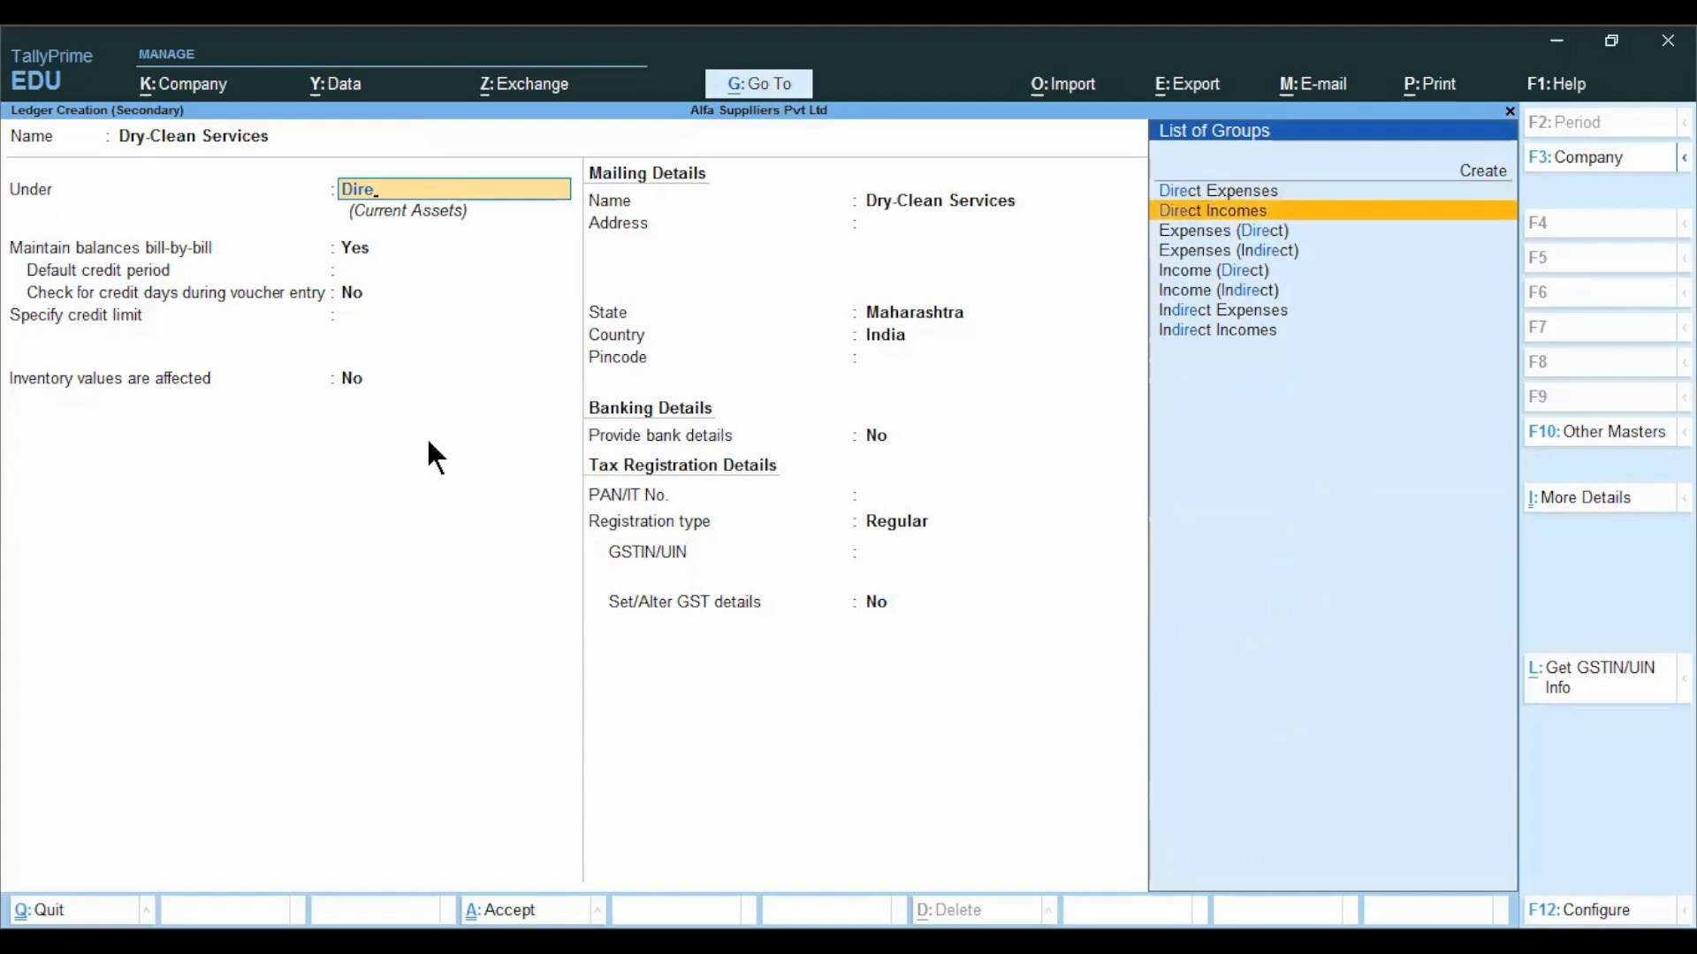
{"action": "key", "text": "Return"}
{"action": "key", "text": "Return"}
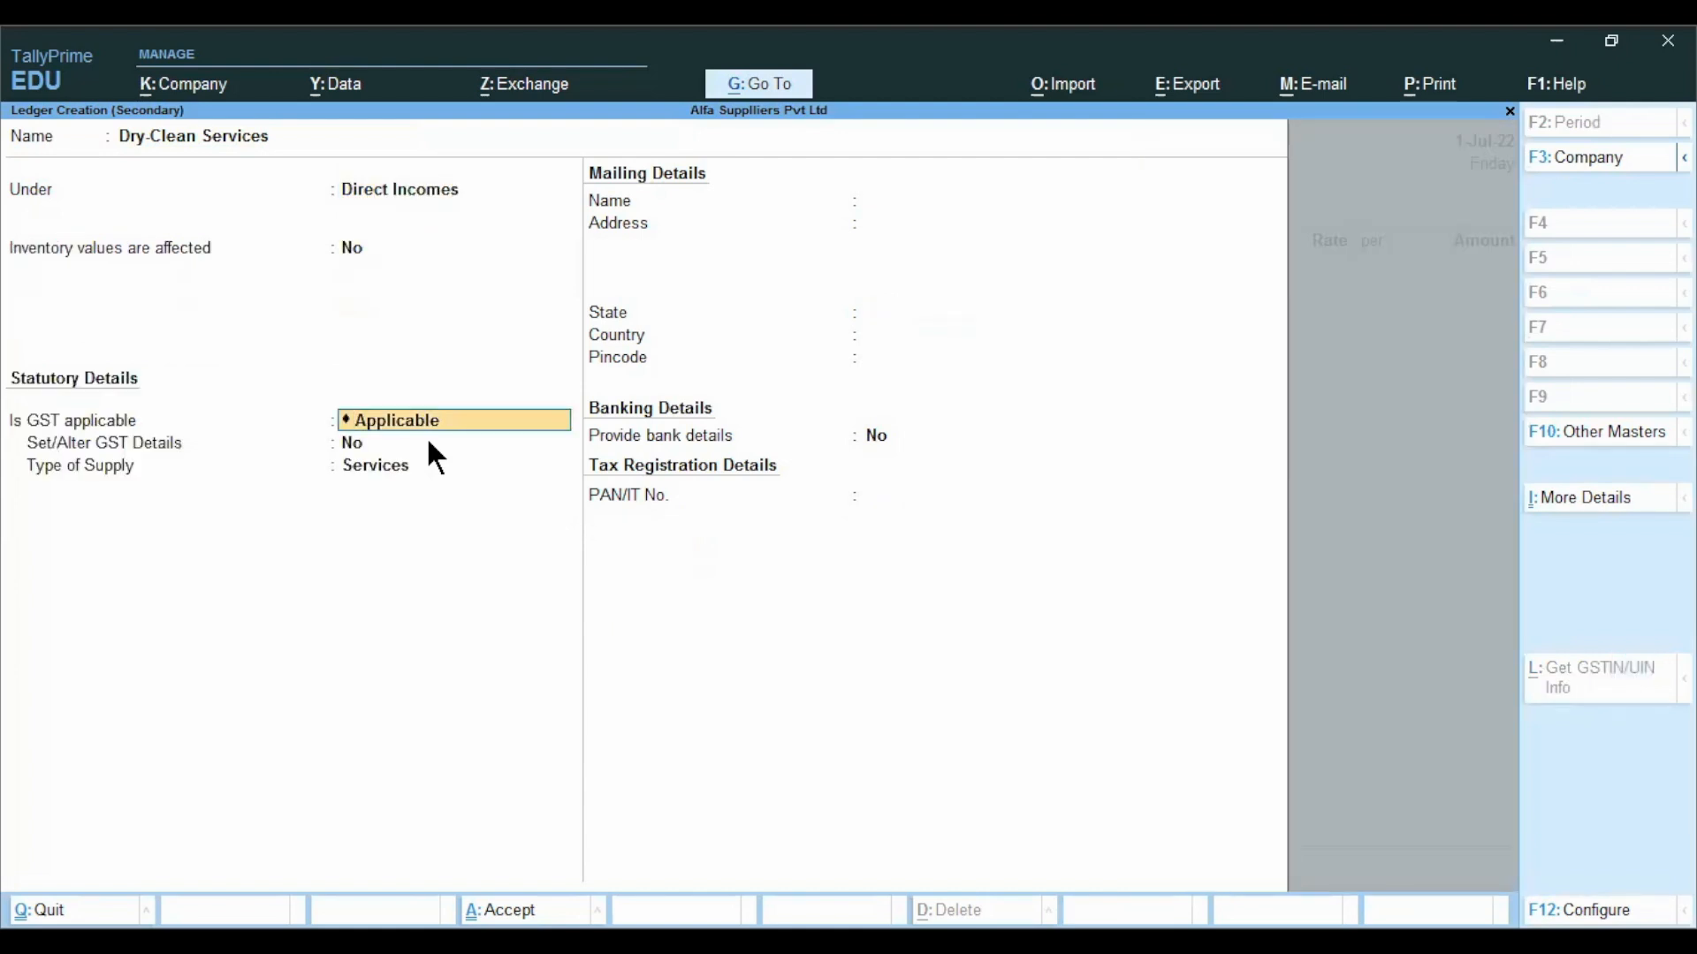
Keep GST Applicable for the service ledger, set Set/Alter GST Details to Yes, leave the description blank and enter HSN/SAC 999712 from the reference material.
{"action": "key", "text": "Return"}
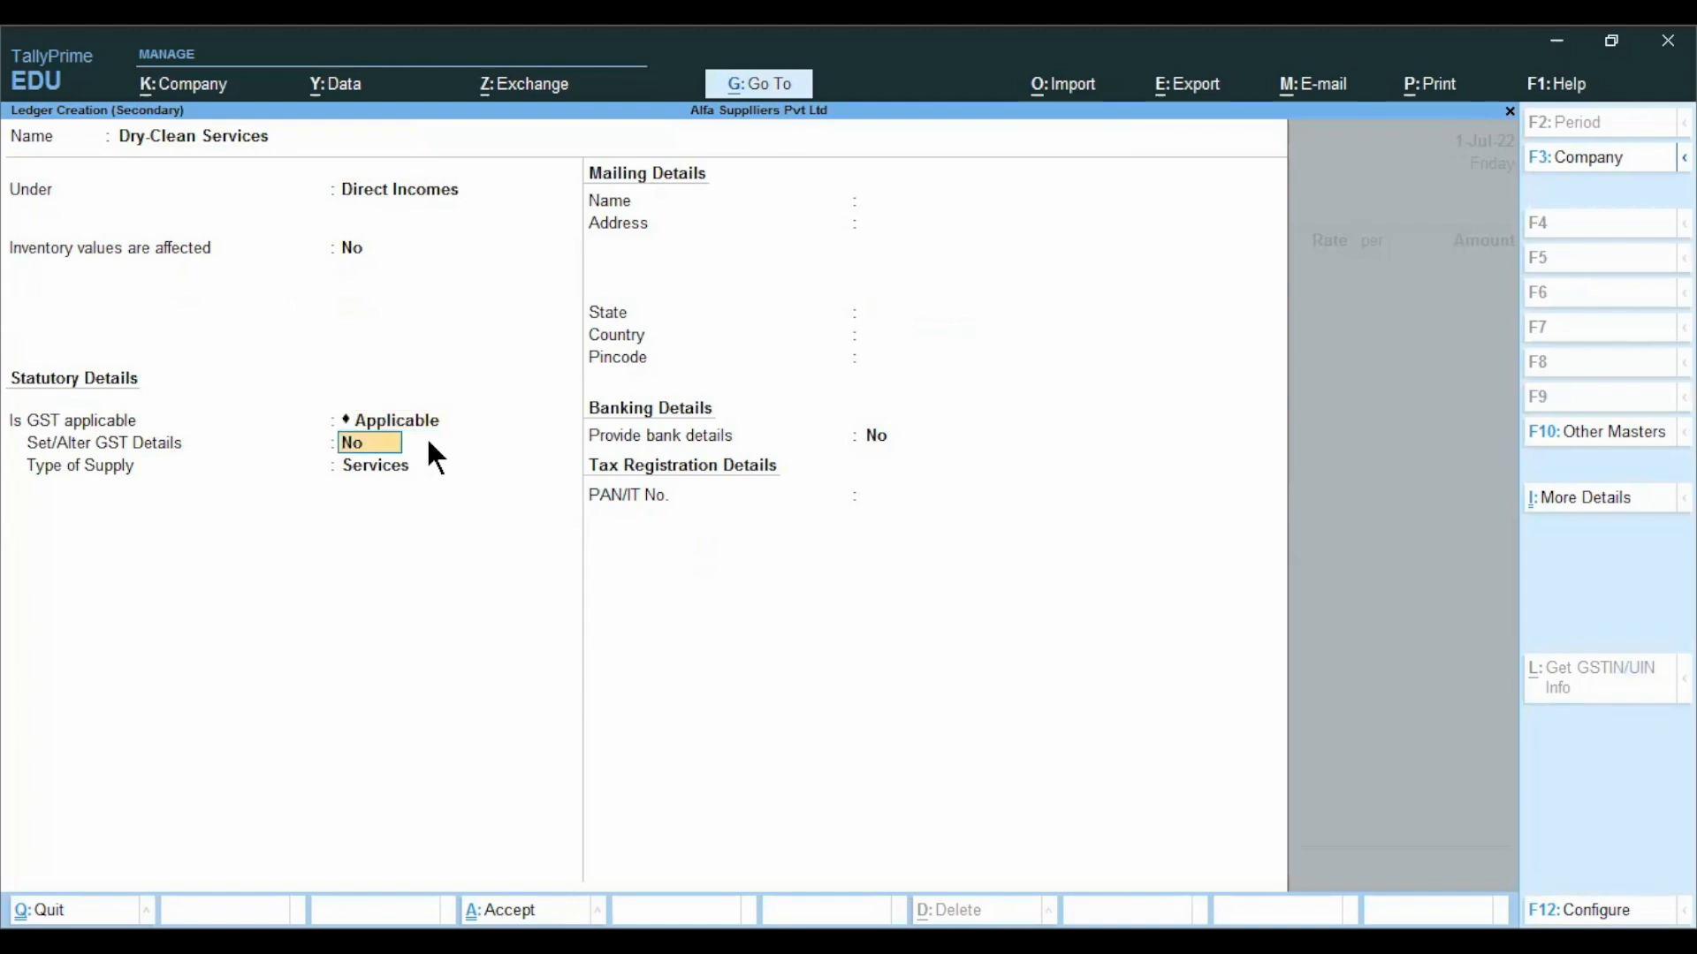
{"action": "type", "text": "y"}
{"action": "key", "text": "Return"}
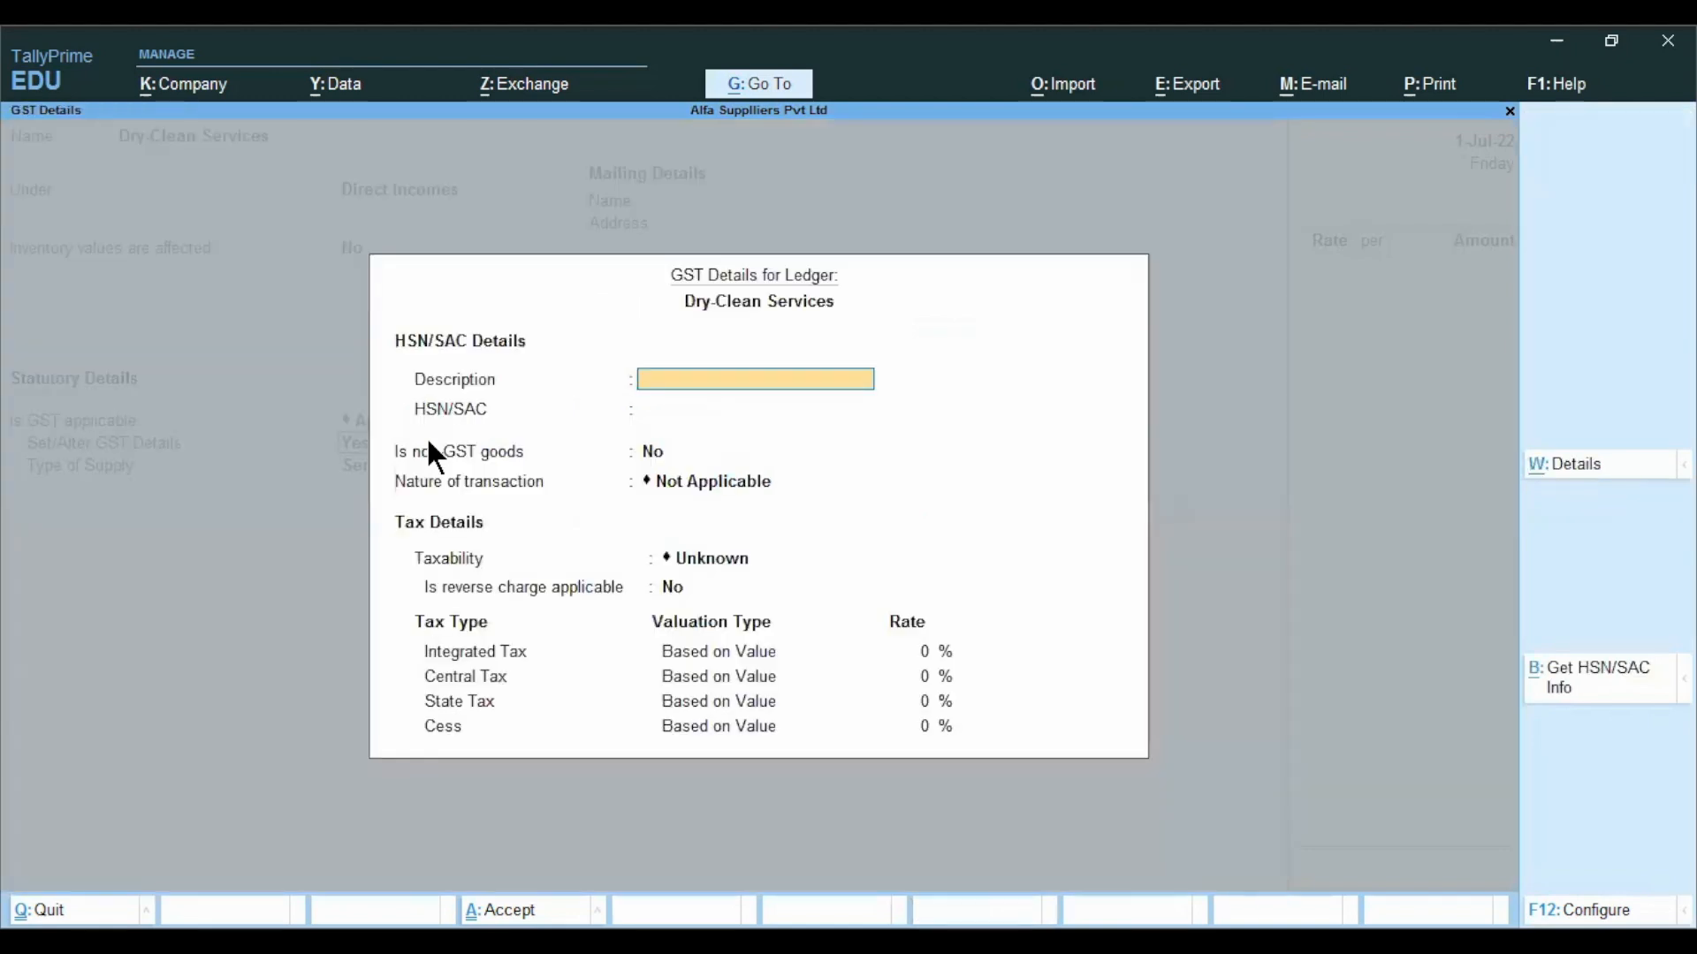
{"action": "key", "text": "Return"}
{"action": "key", "text": "alt+Tab"}
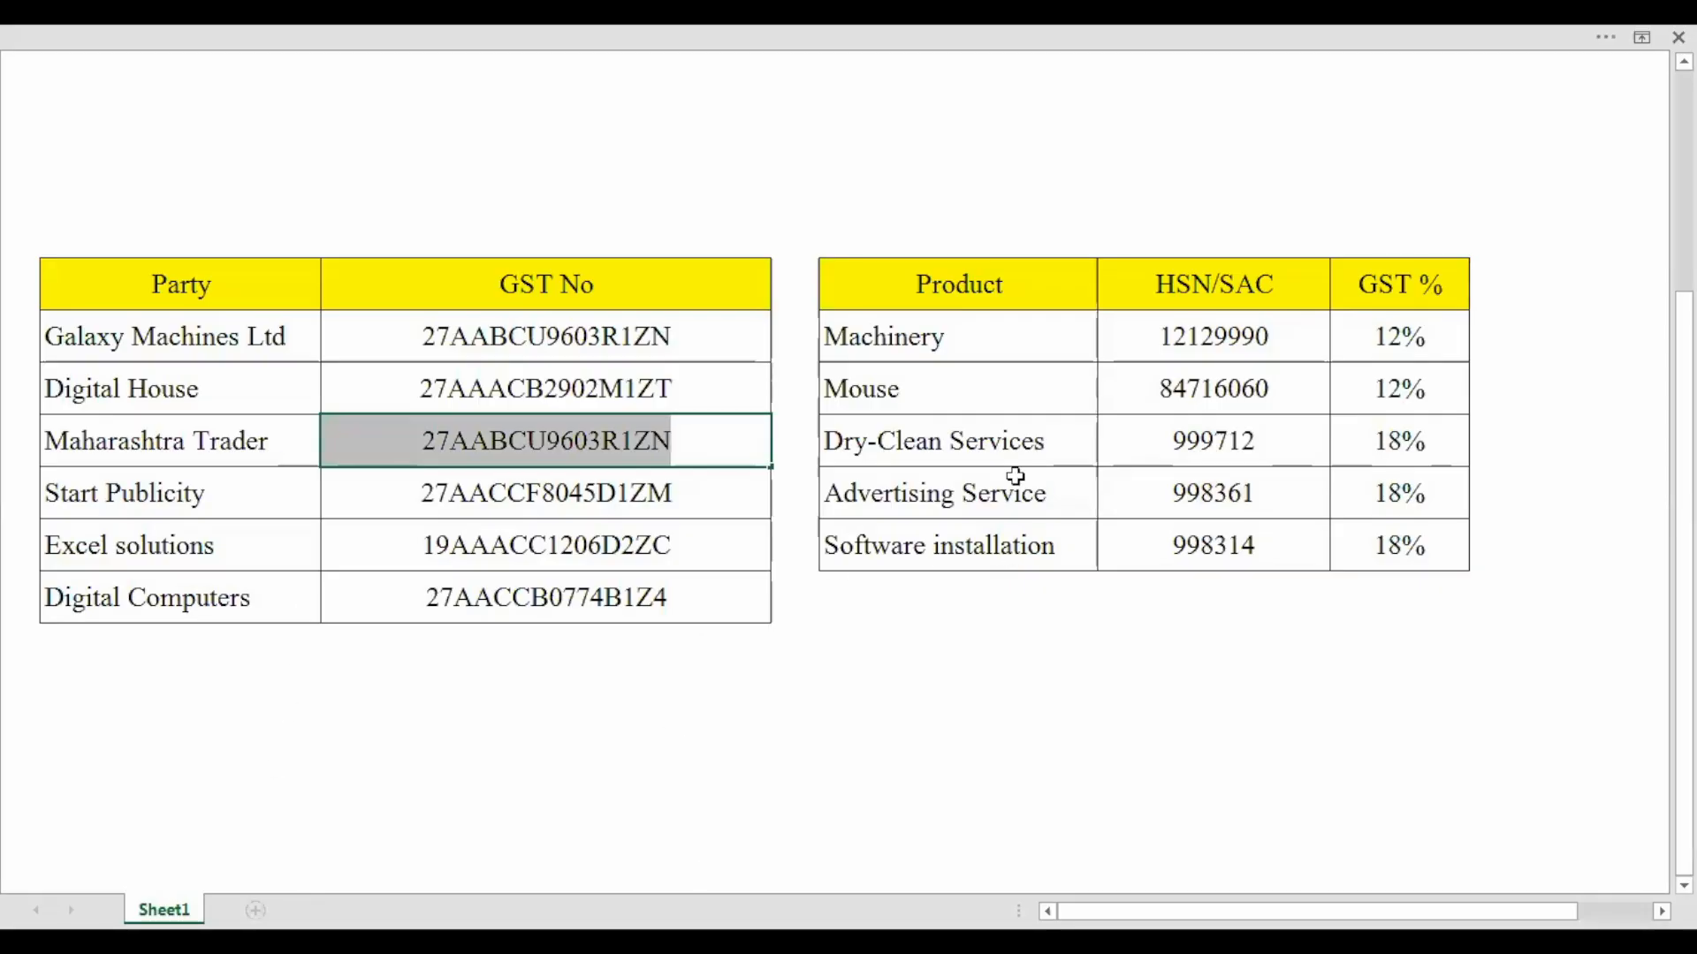
{"action": "key", "text": "ctrl+c"}
{"action": "key", "text": "Escape"}
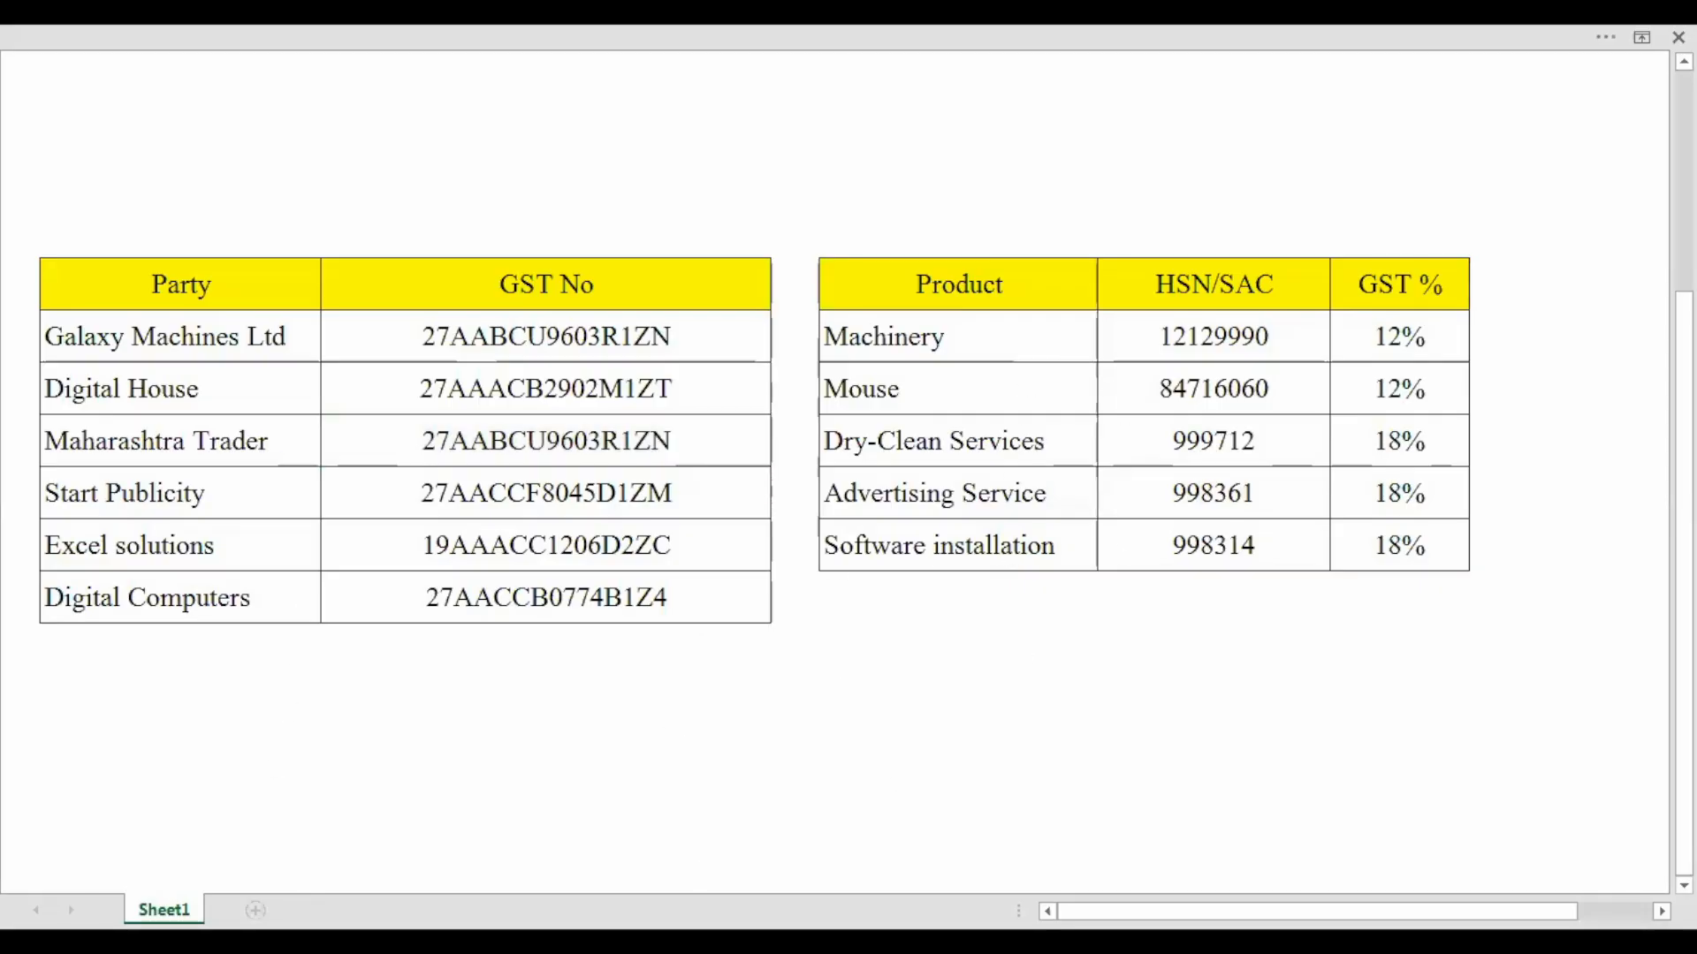
{"action": "key", "text": "alt+Tab"}
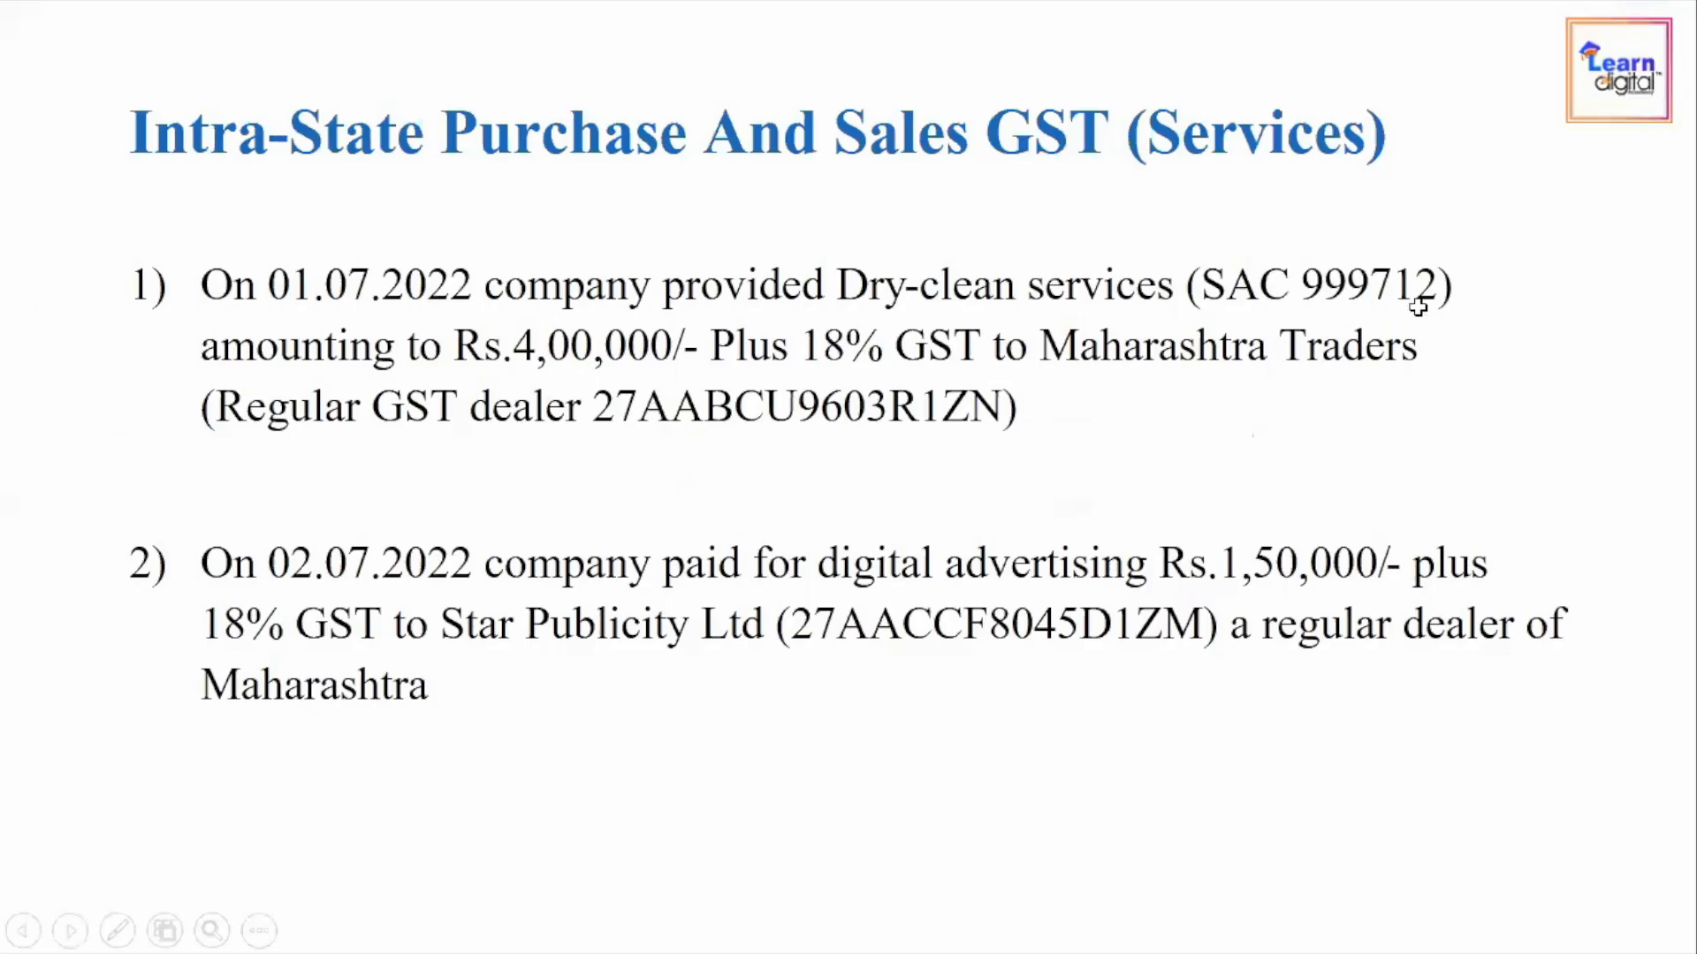
{"action": "key", "text": "alt+Tab"}
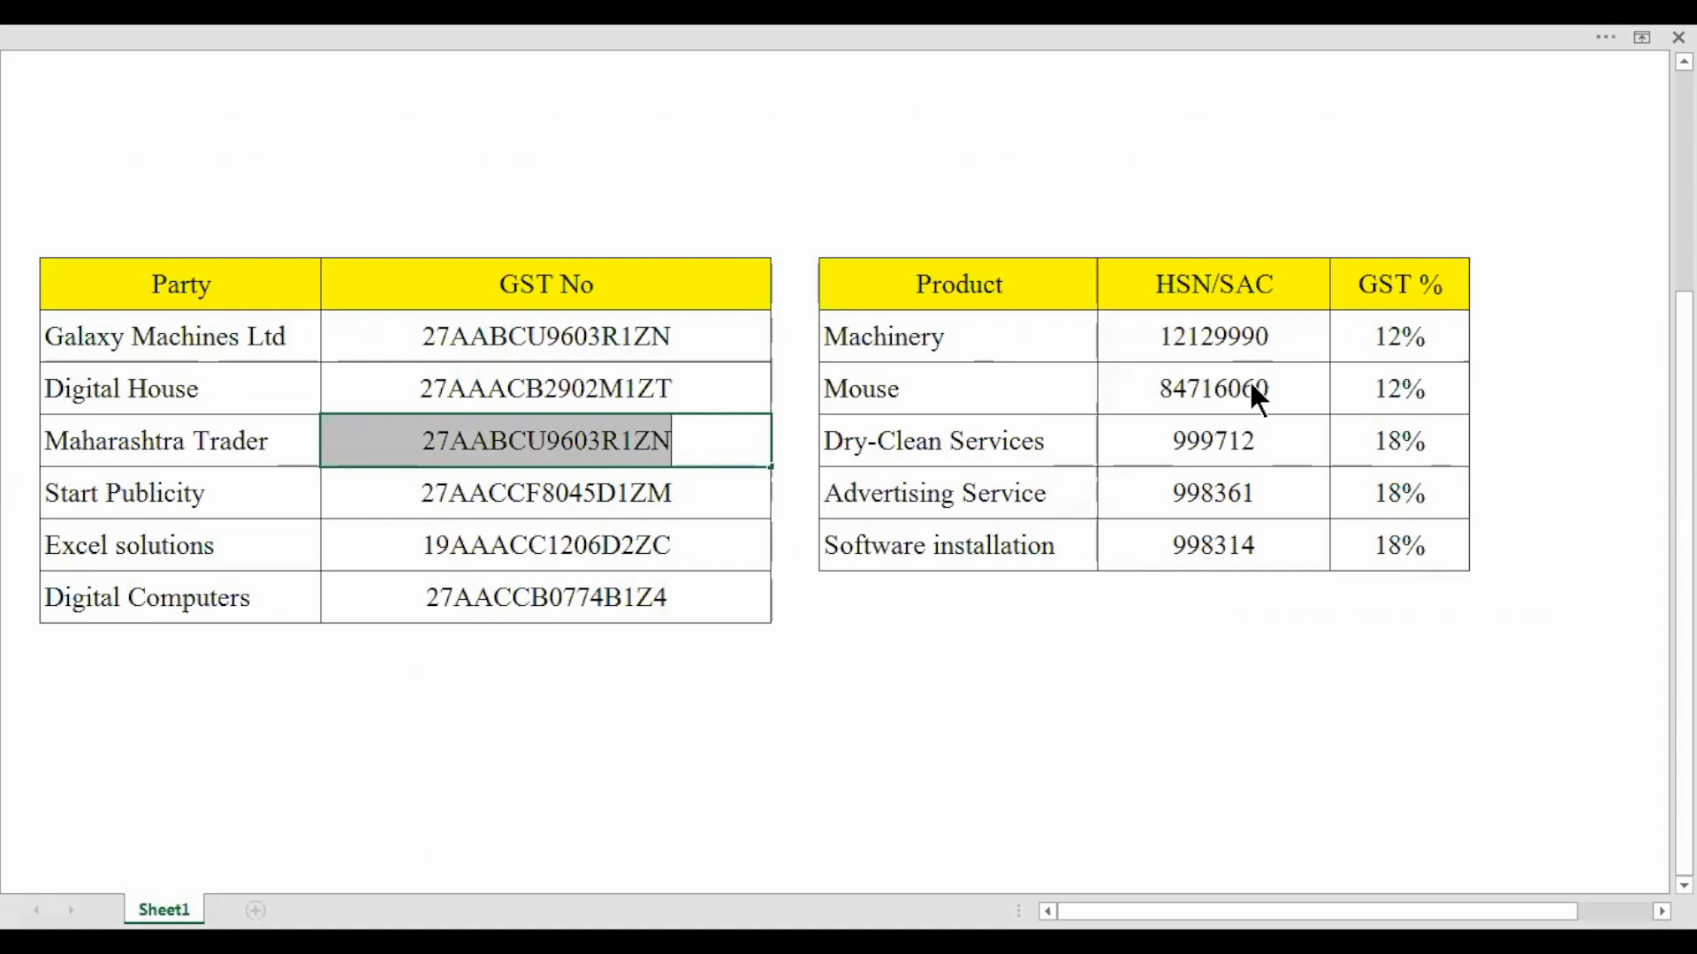
{"action": "key", "text": "alt+Tab"}
{"action": "type", "text": "9"}
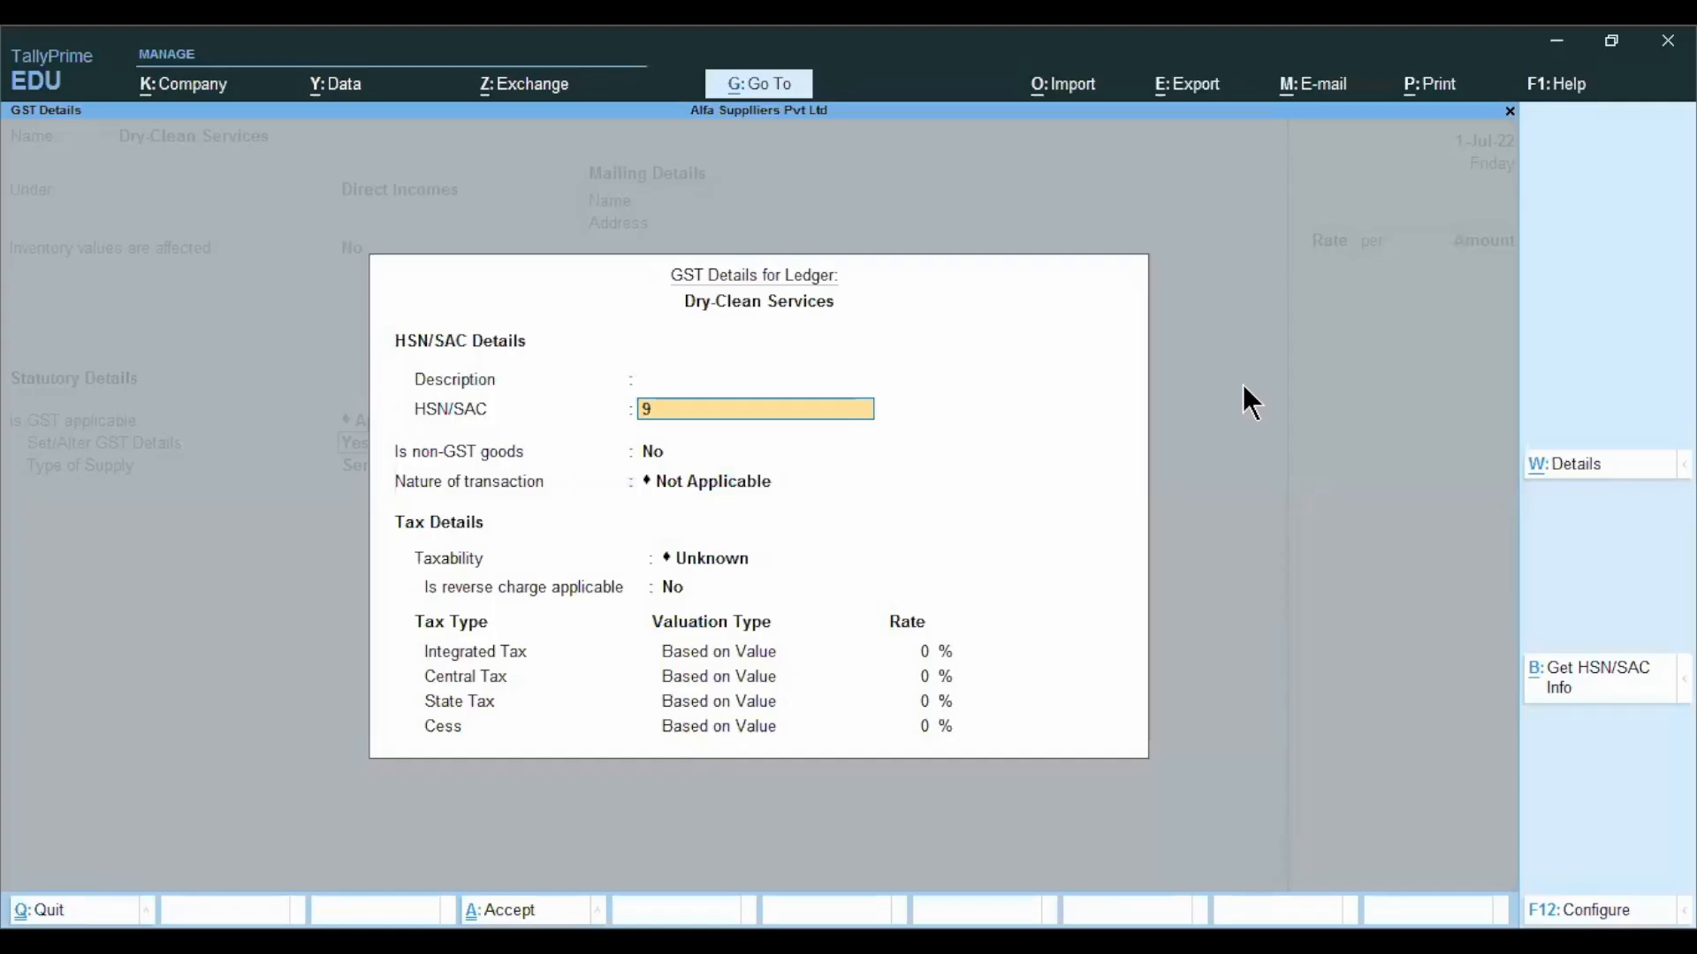
{"action": "type", "text": "99712"}
{"action": "key", "text": "Return"}
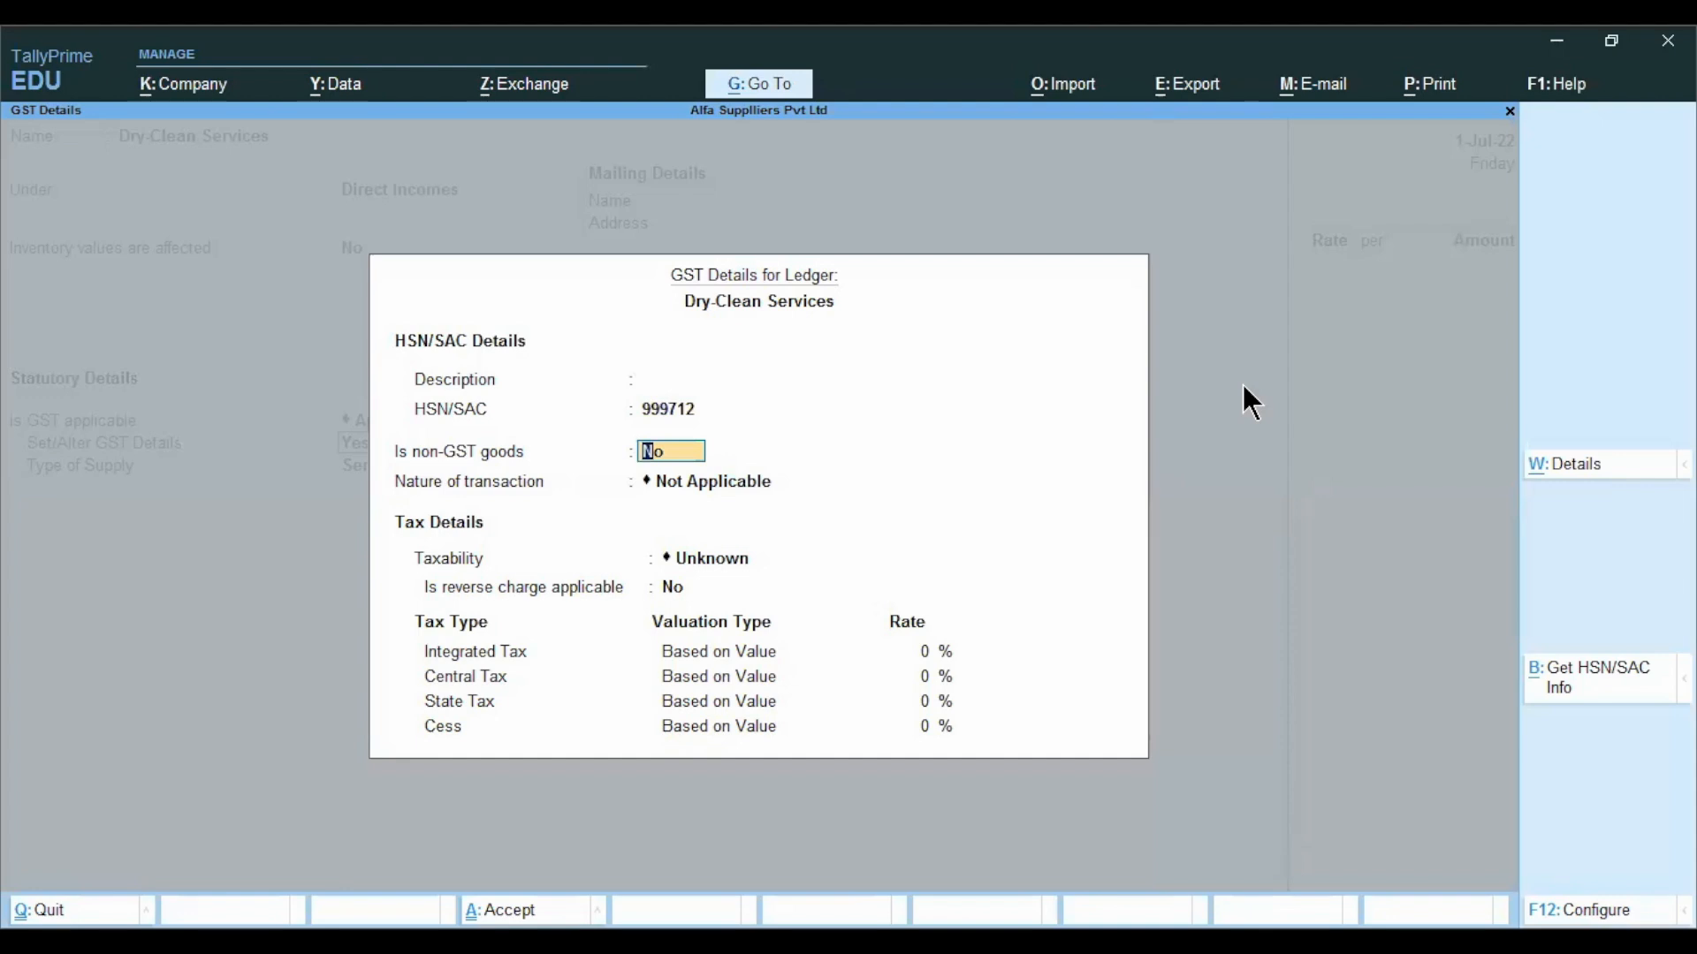
Keep Is non-GST goods at No and Nature of transaction at Not Applicable, and set Taxability to Taxable.
{"action": "key", "text": "Return"}
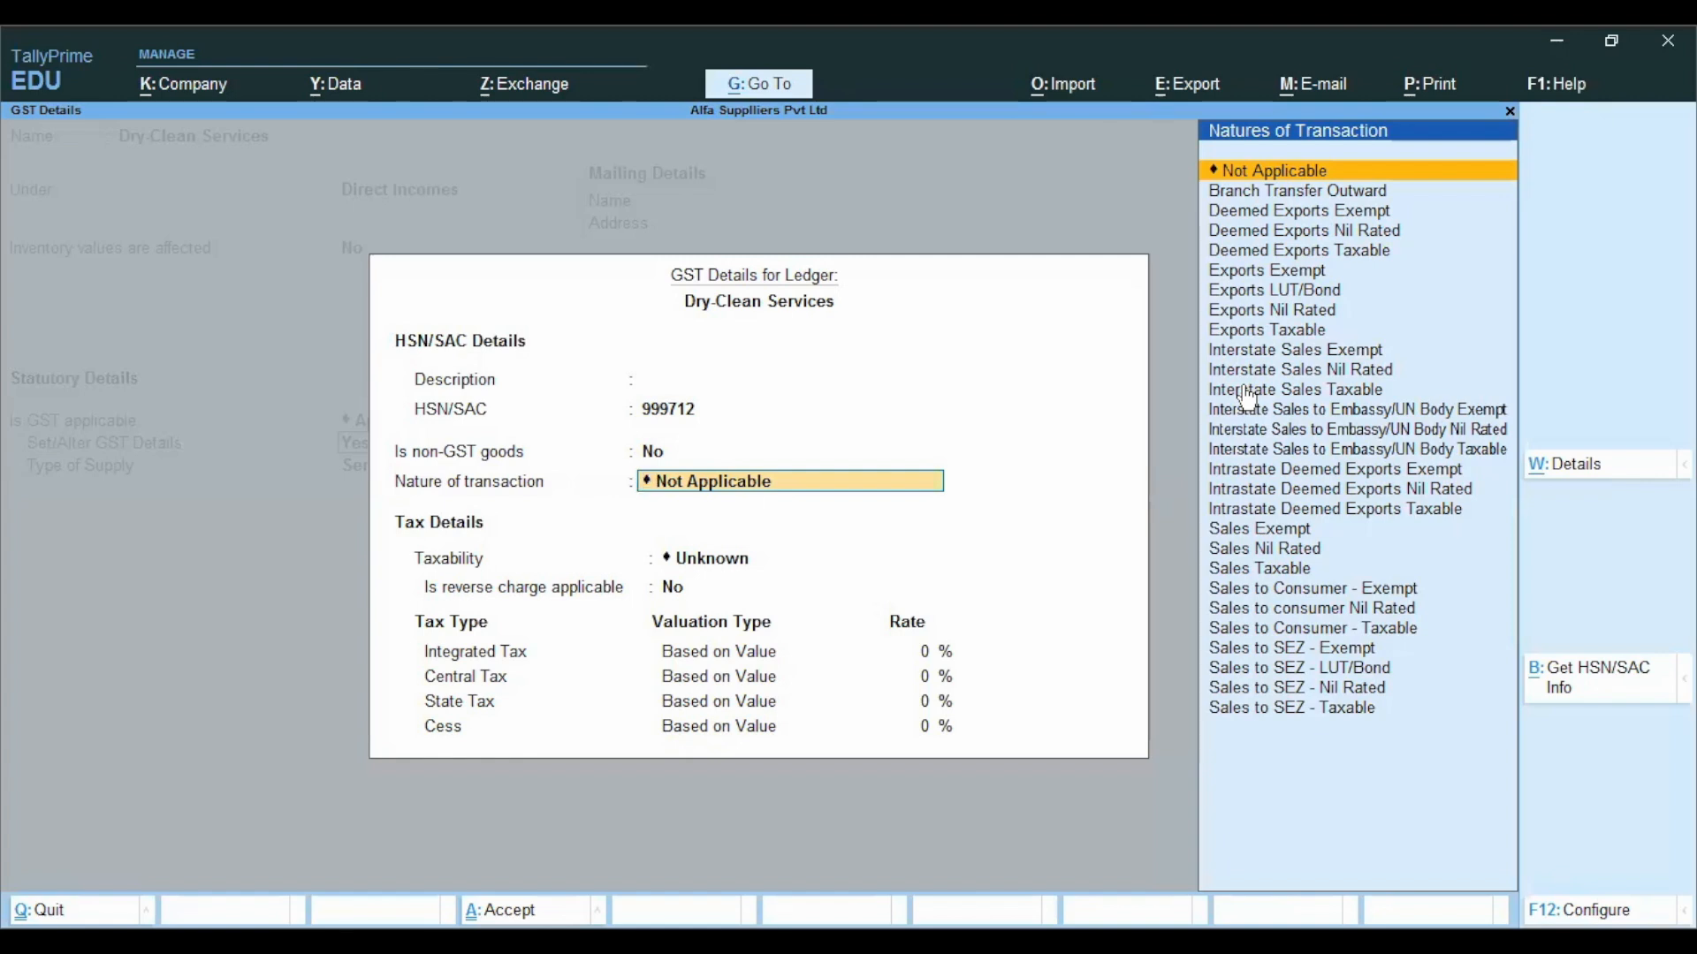
{"action": "key", "text": "Return"}
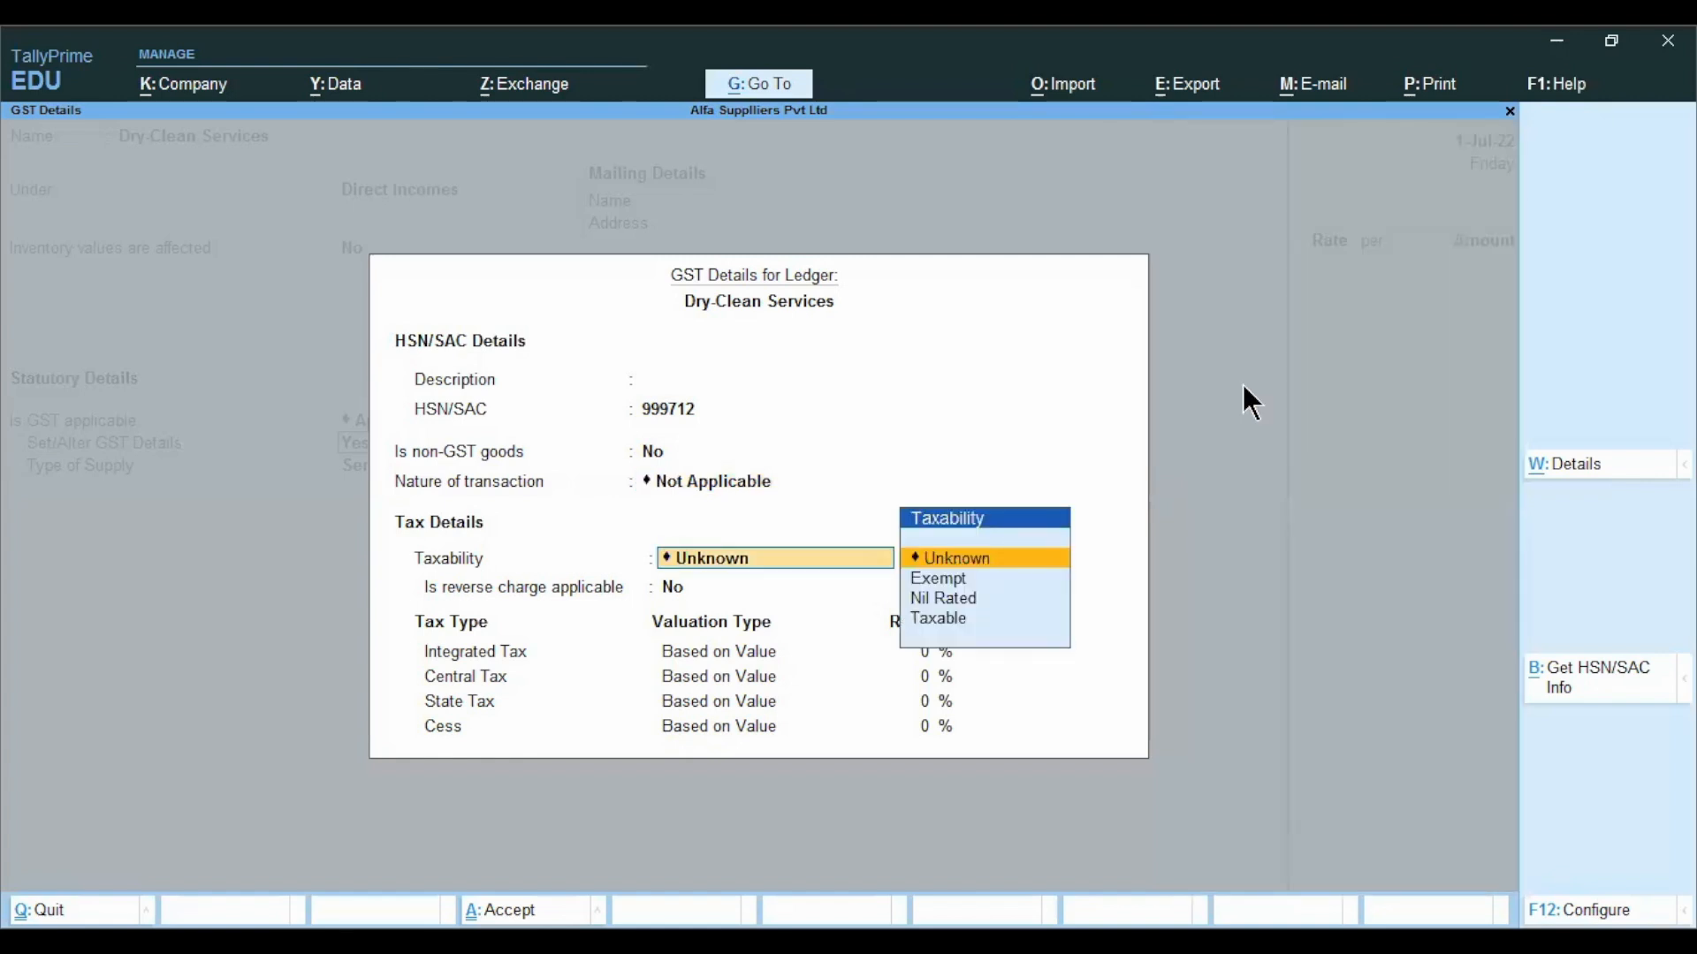
{"action": "key", "text": "Down"}
{"action": "key", "text": "Down"}
{"action": "key", "text": "Down"}
{"action": "key", "text": "Return"}
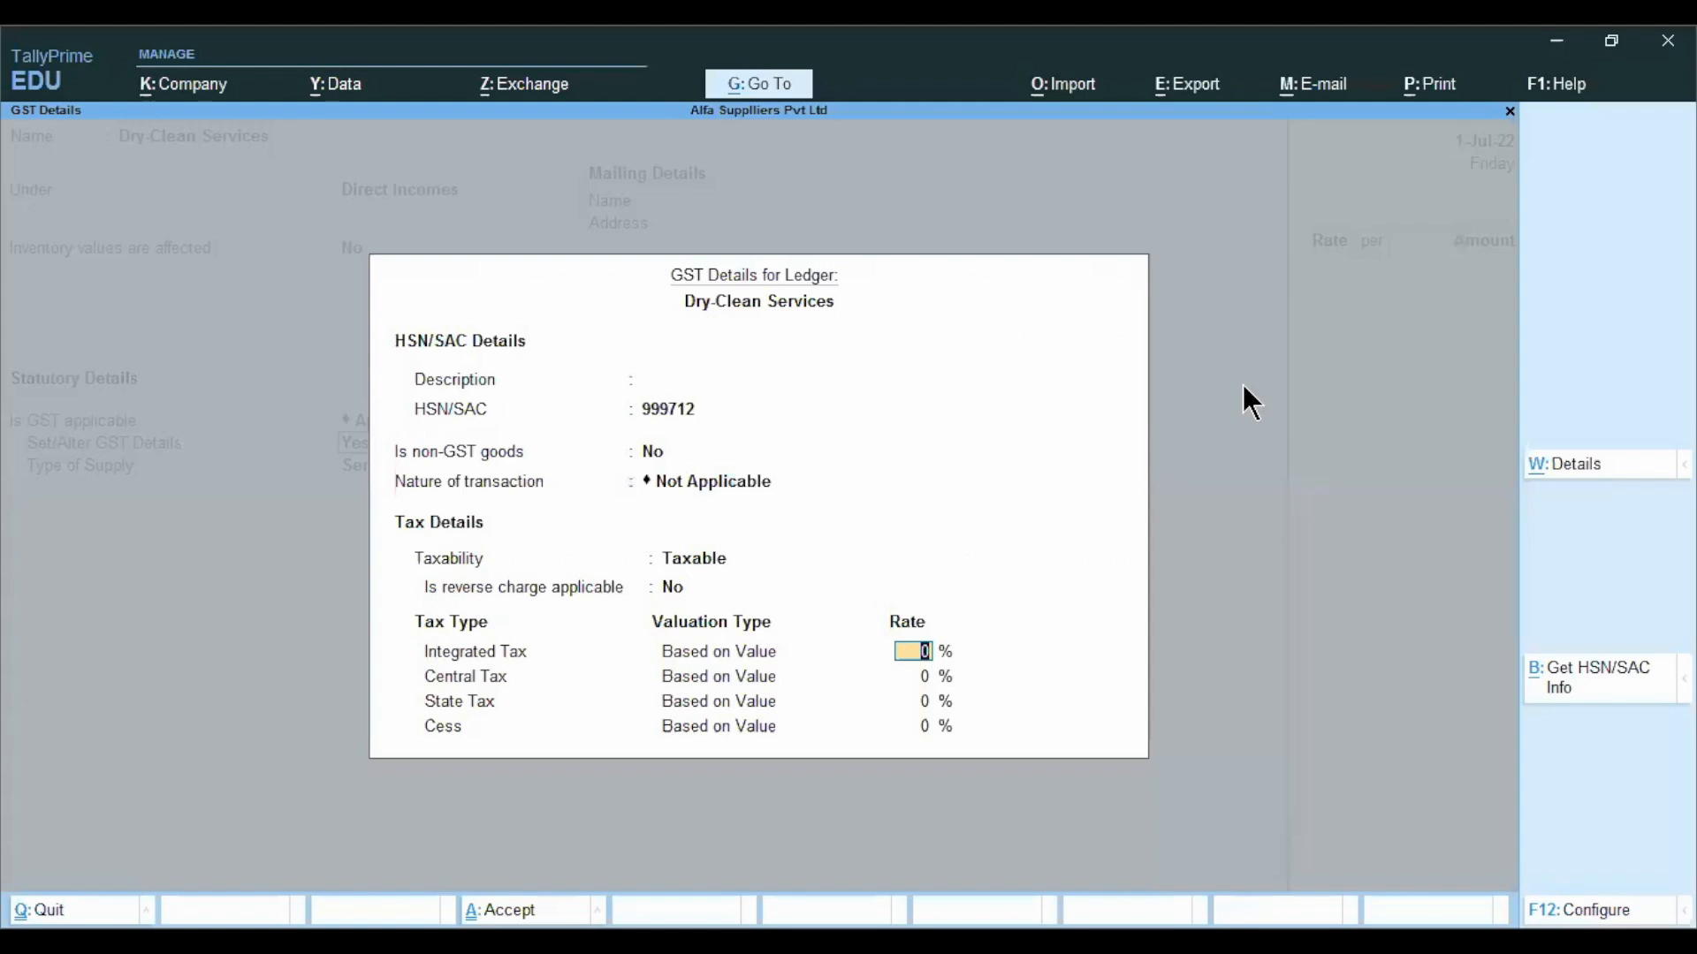
Set the Integrated Tax rate to 18%, accept the GST details, keep the supply type Services and save the ledger.
{"action": "type", "text": "18"}
{"action": "key", "text": "Return"}
{"action": "key", "text": "ctrl+a"}
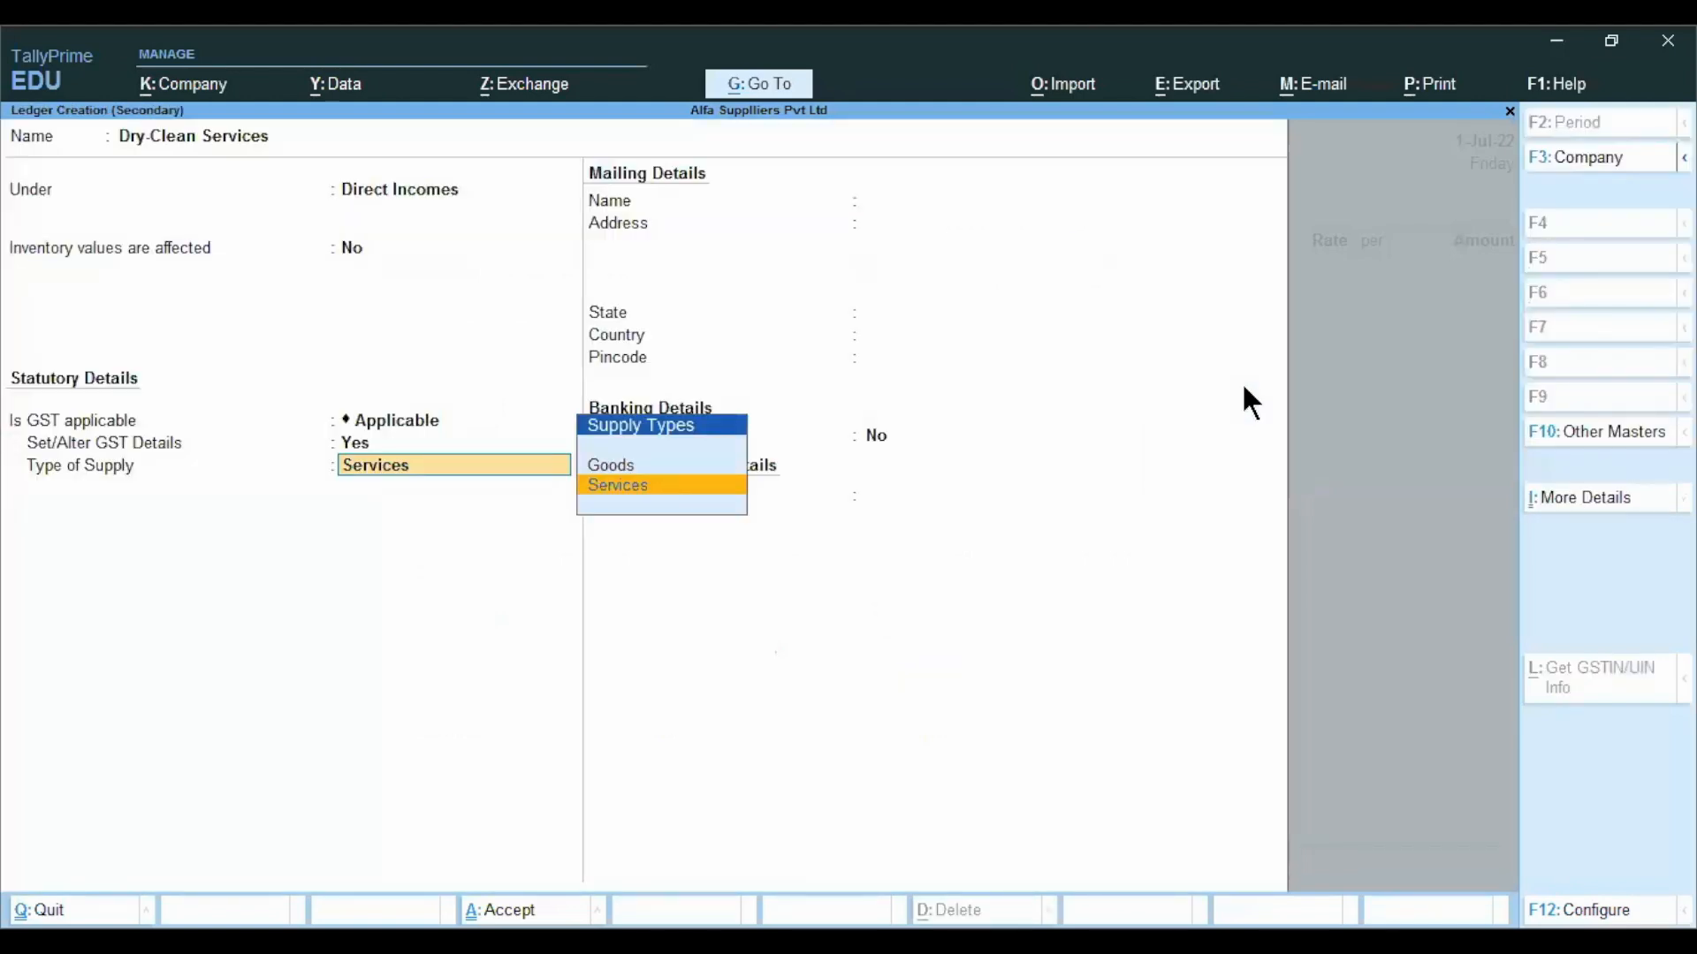
{"action": "key", "text": "ctrl+a"}
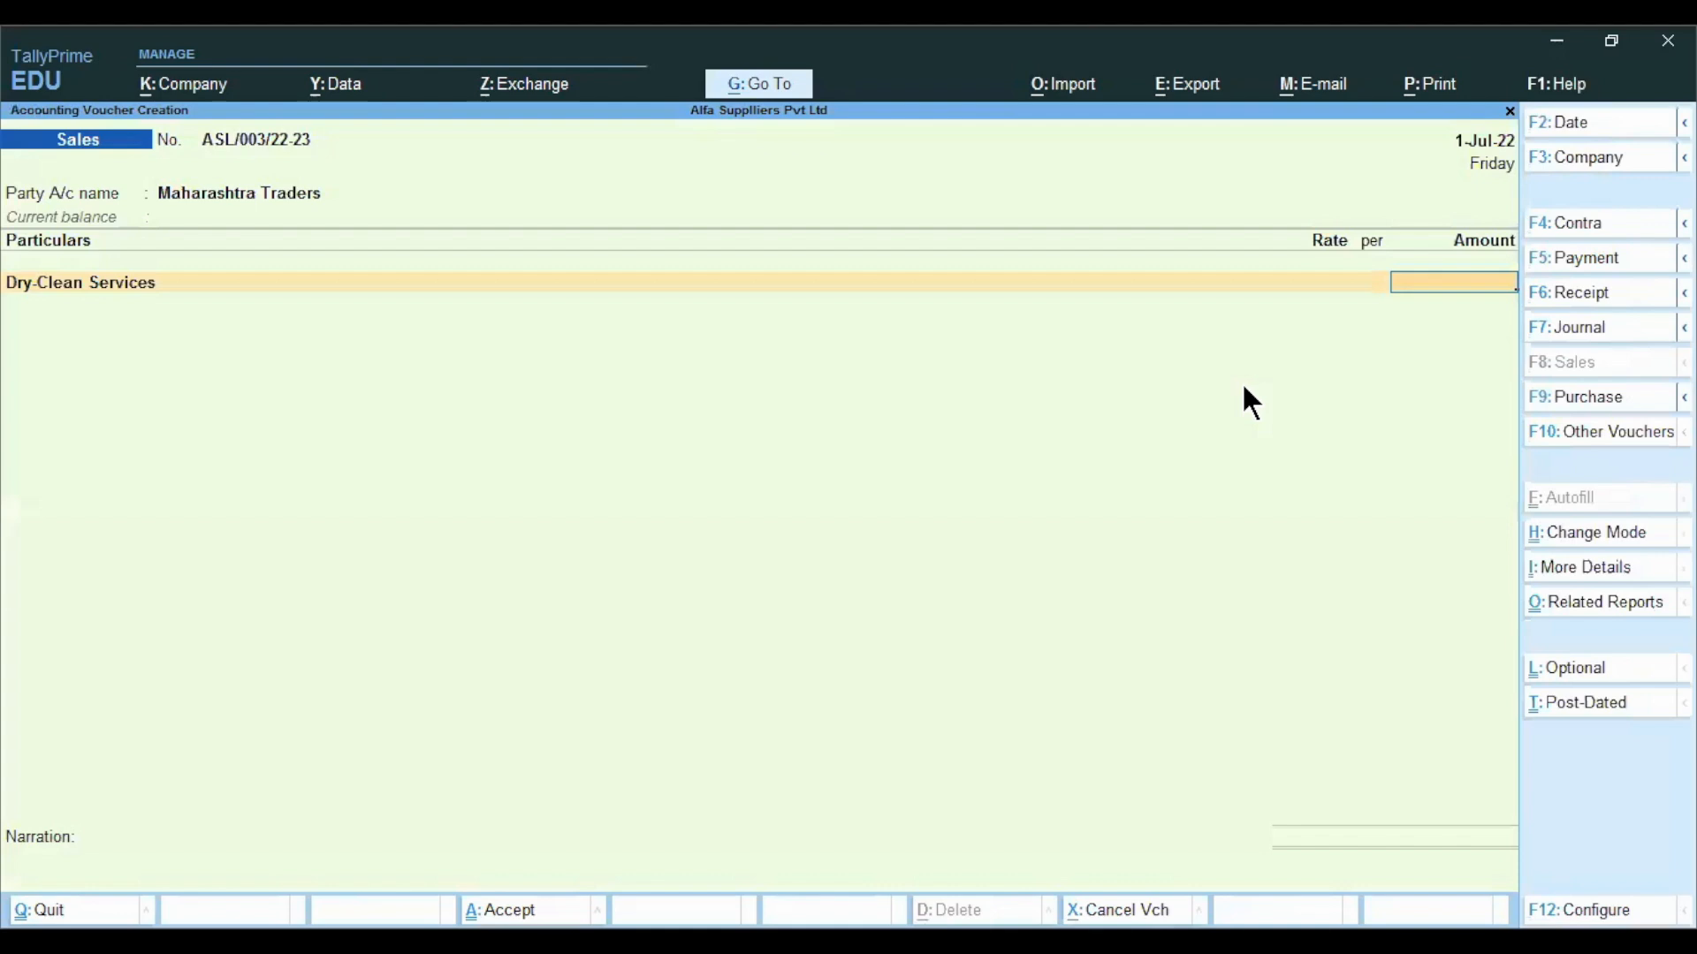
Enter 40,000 as the amount for Dry-Clean Services in the sales voucher.
{"action": "key", "text": "ctrl"}
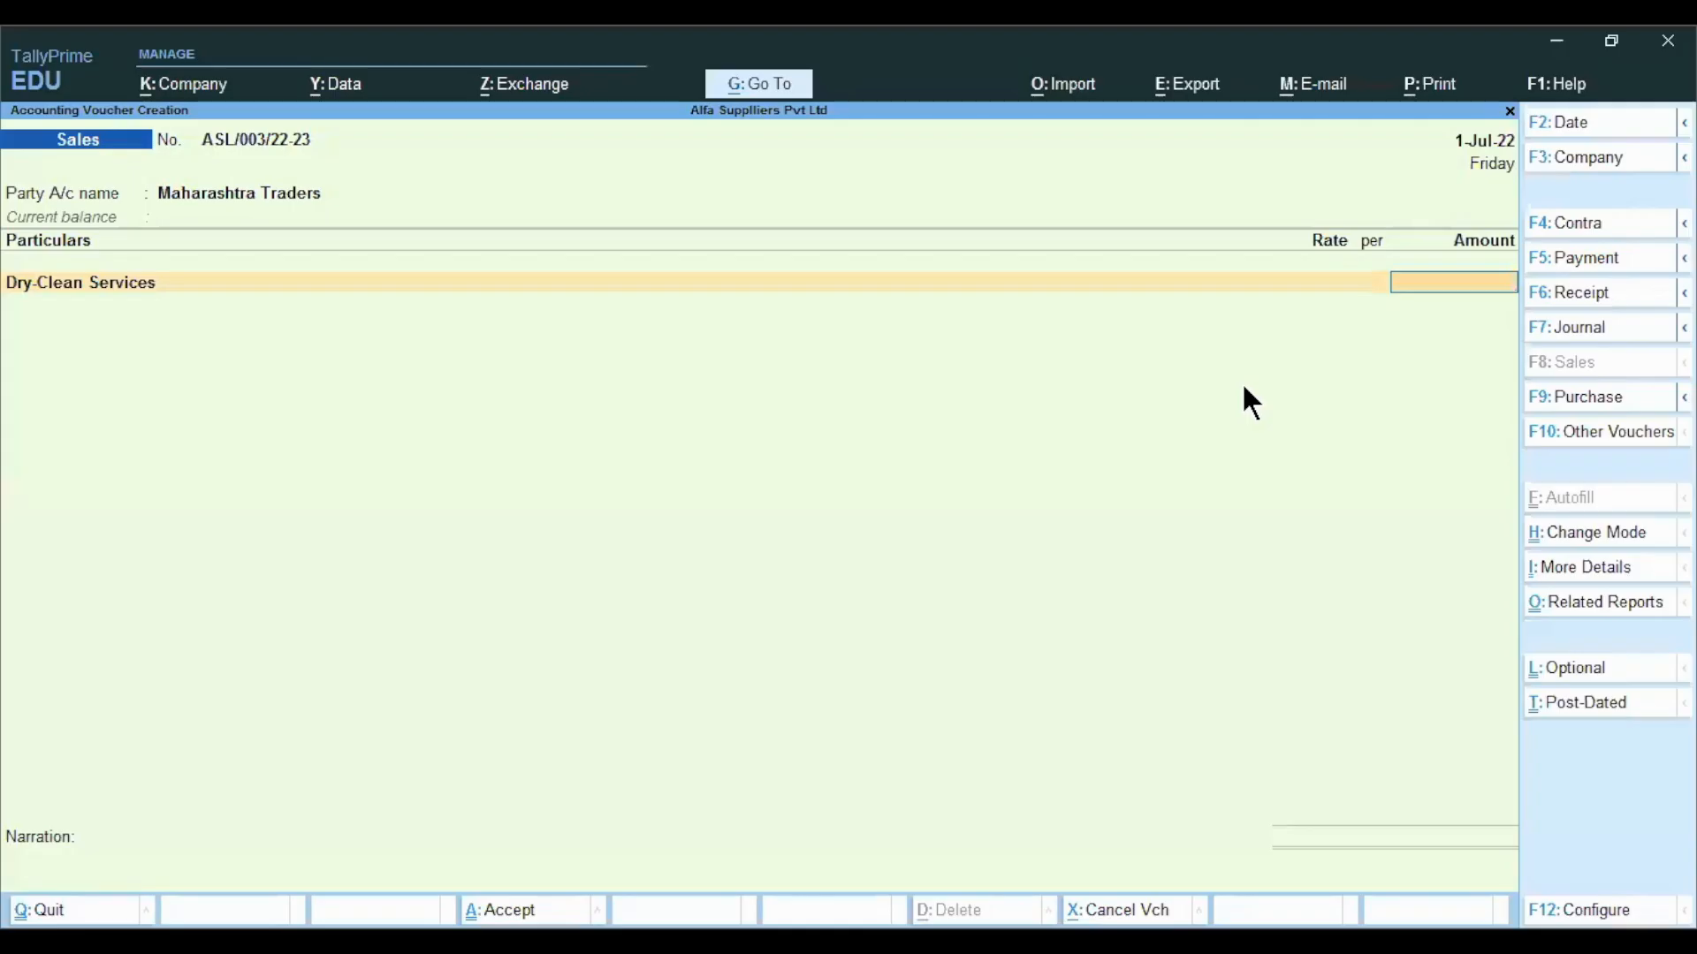
{"action": "type", "text": "40,0"}
{"action": "type", "text": "000"}
{"action": "key", "text": "Return"}
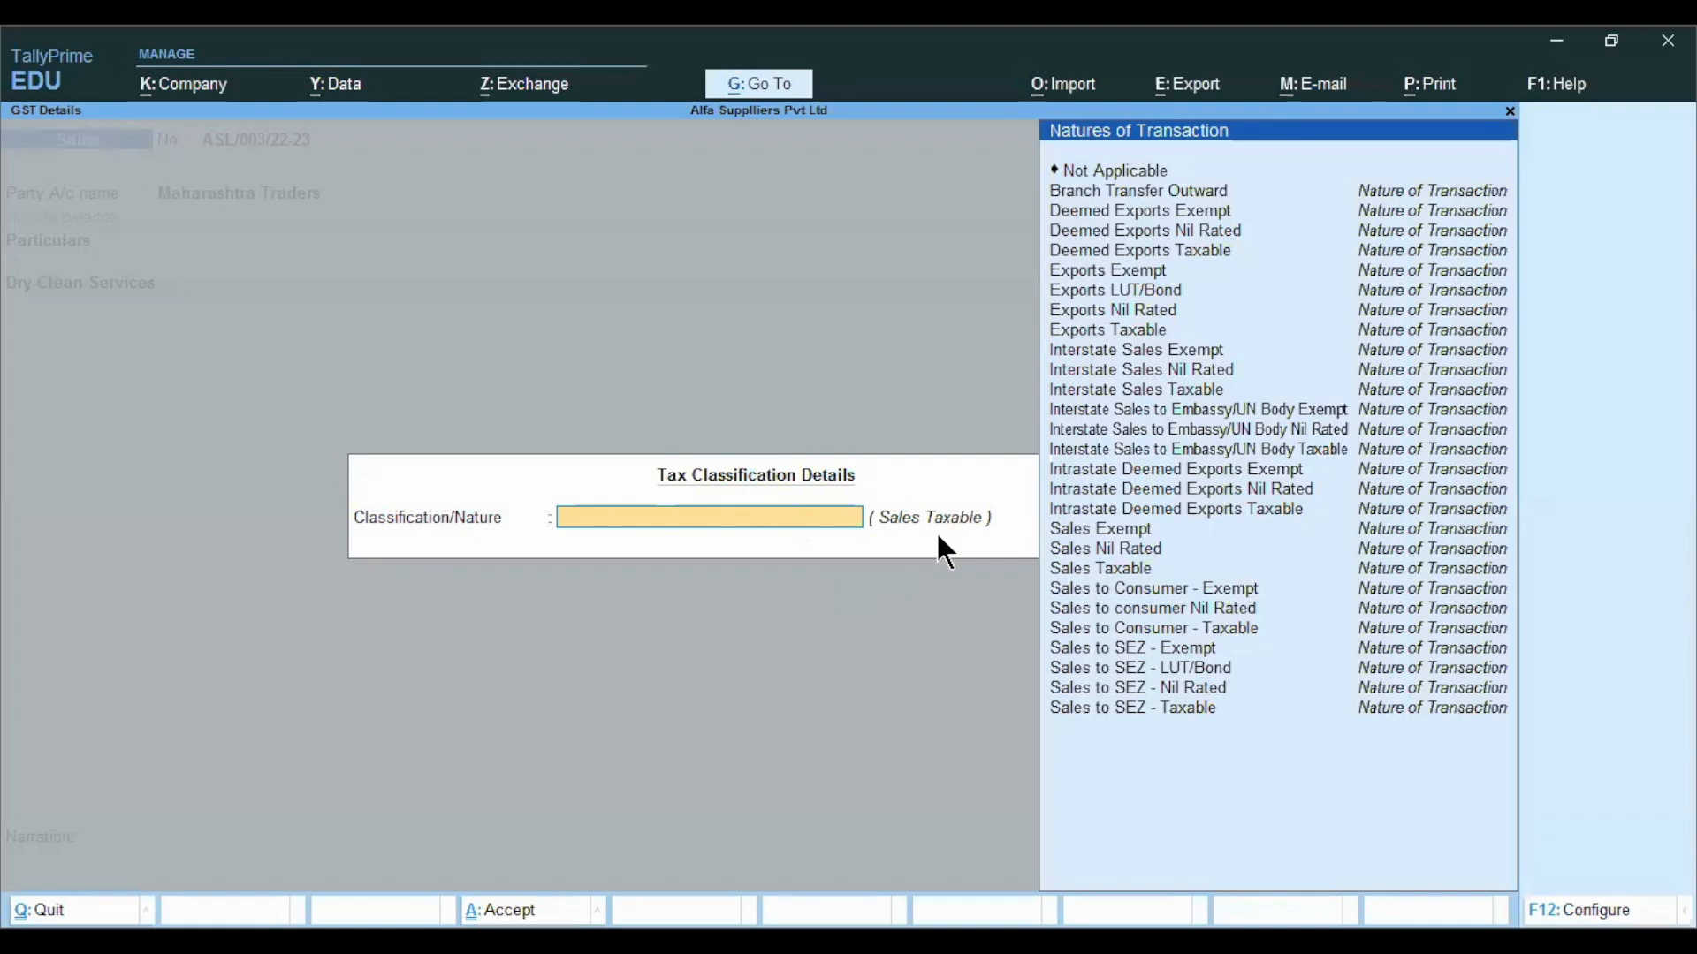
Set the tax classification of the Dry-Clean Services line to Sales Taxable and accept it.
{"action": "type", "text": "S"}
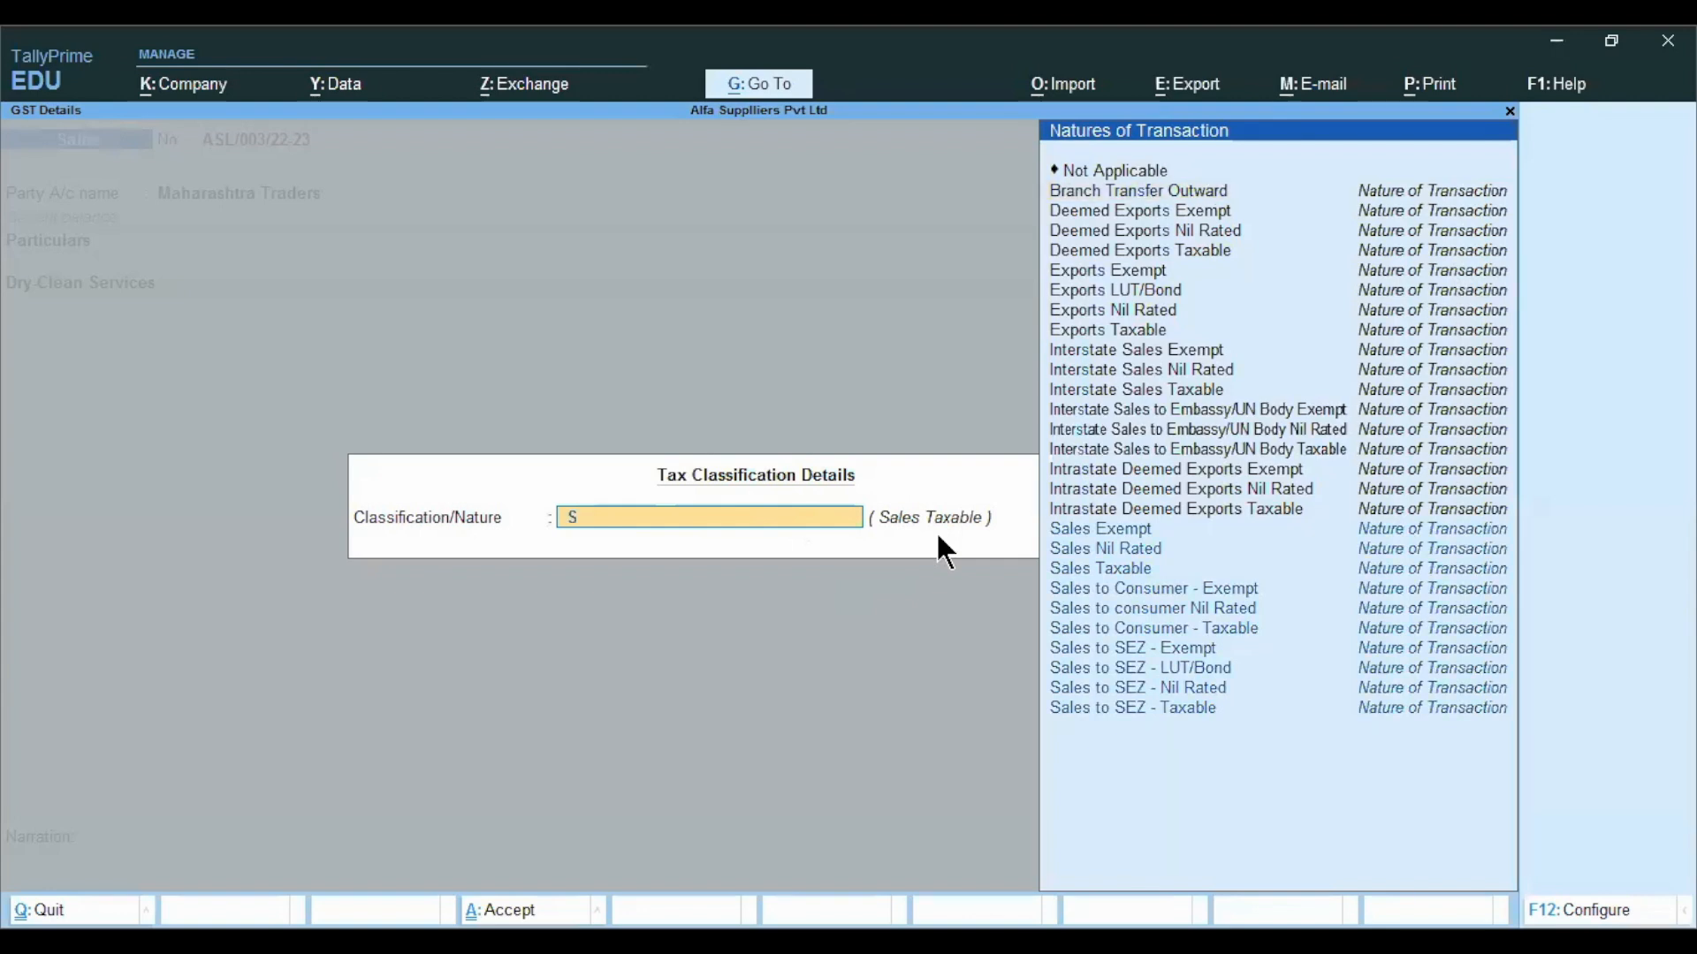
{"action": "type", "text": "a"}
{"action": "key", "text": "Down"}
{"action": "key", "text": "Down"}
{"action": "key", "text": "Down"}
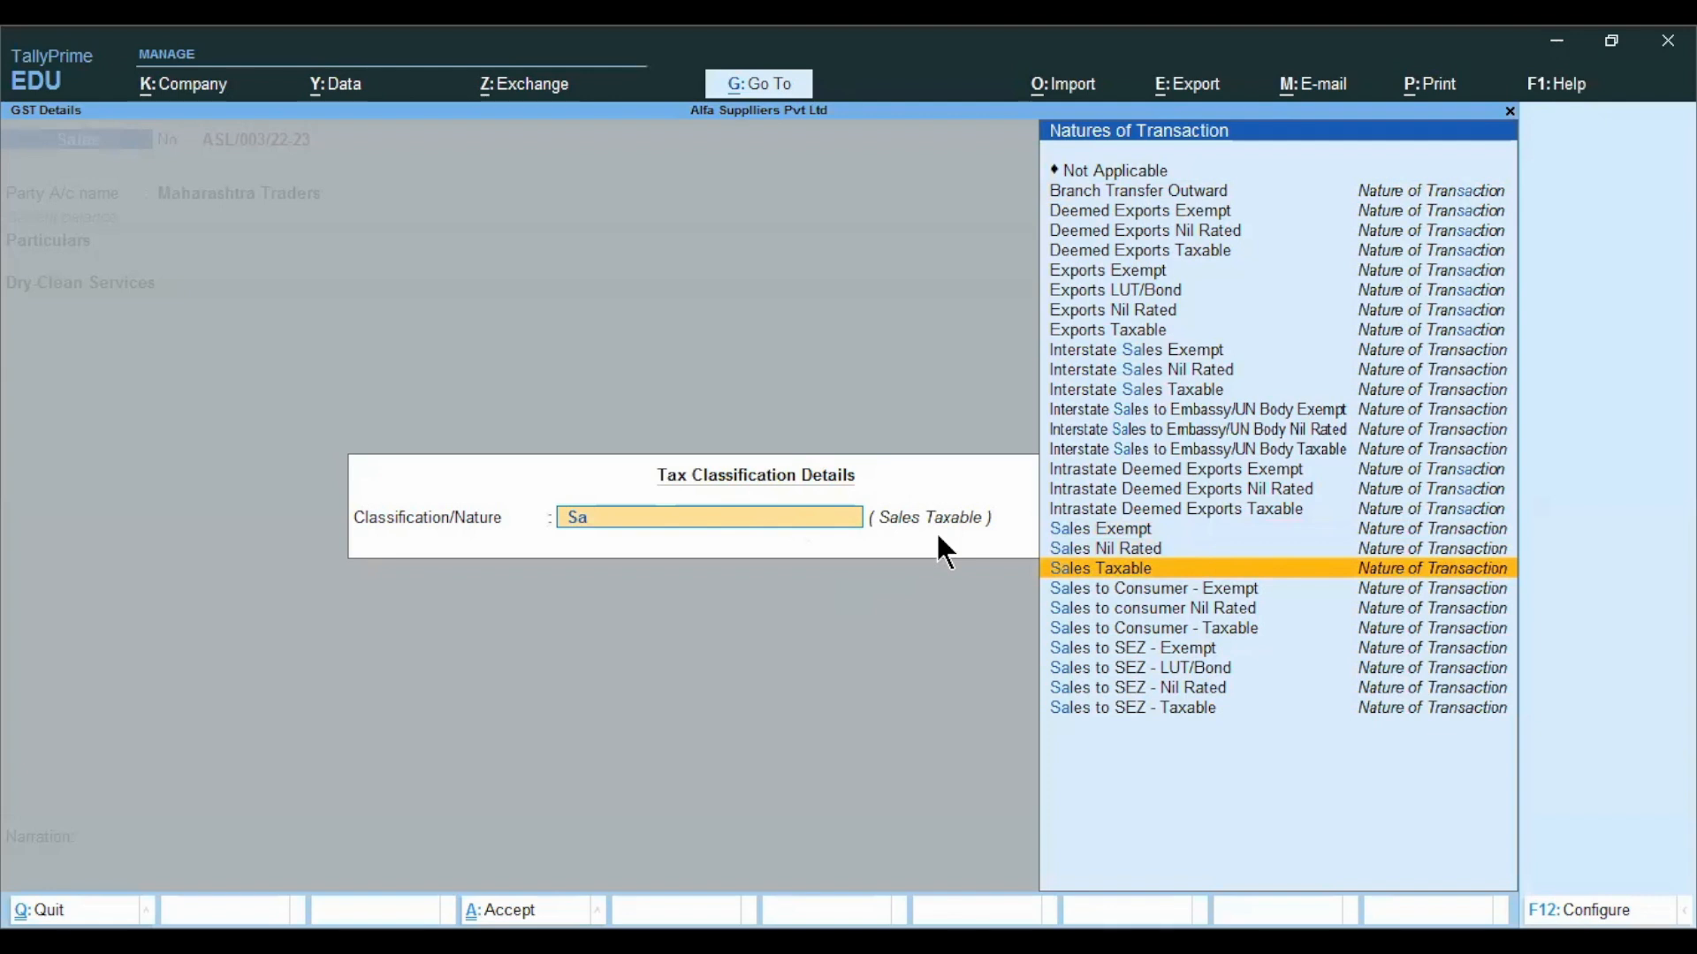
{"action": "key", "text": "Return"}
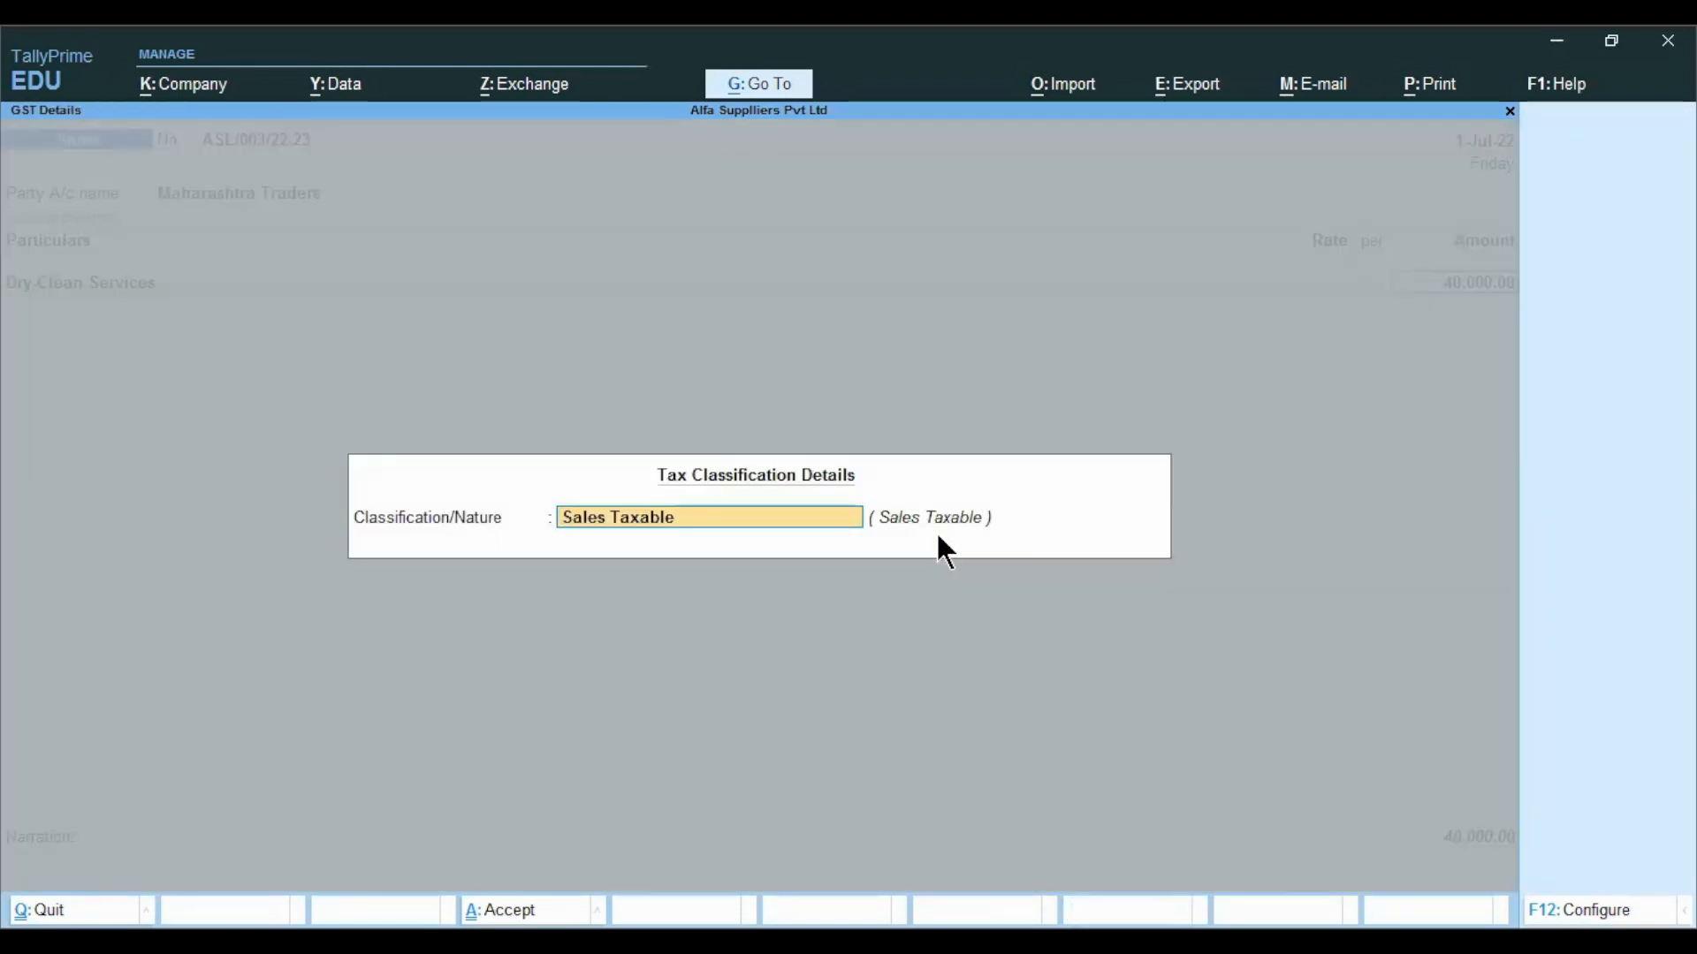
{"action": "key", "text": "Return"}
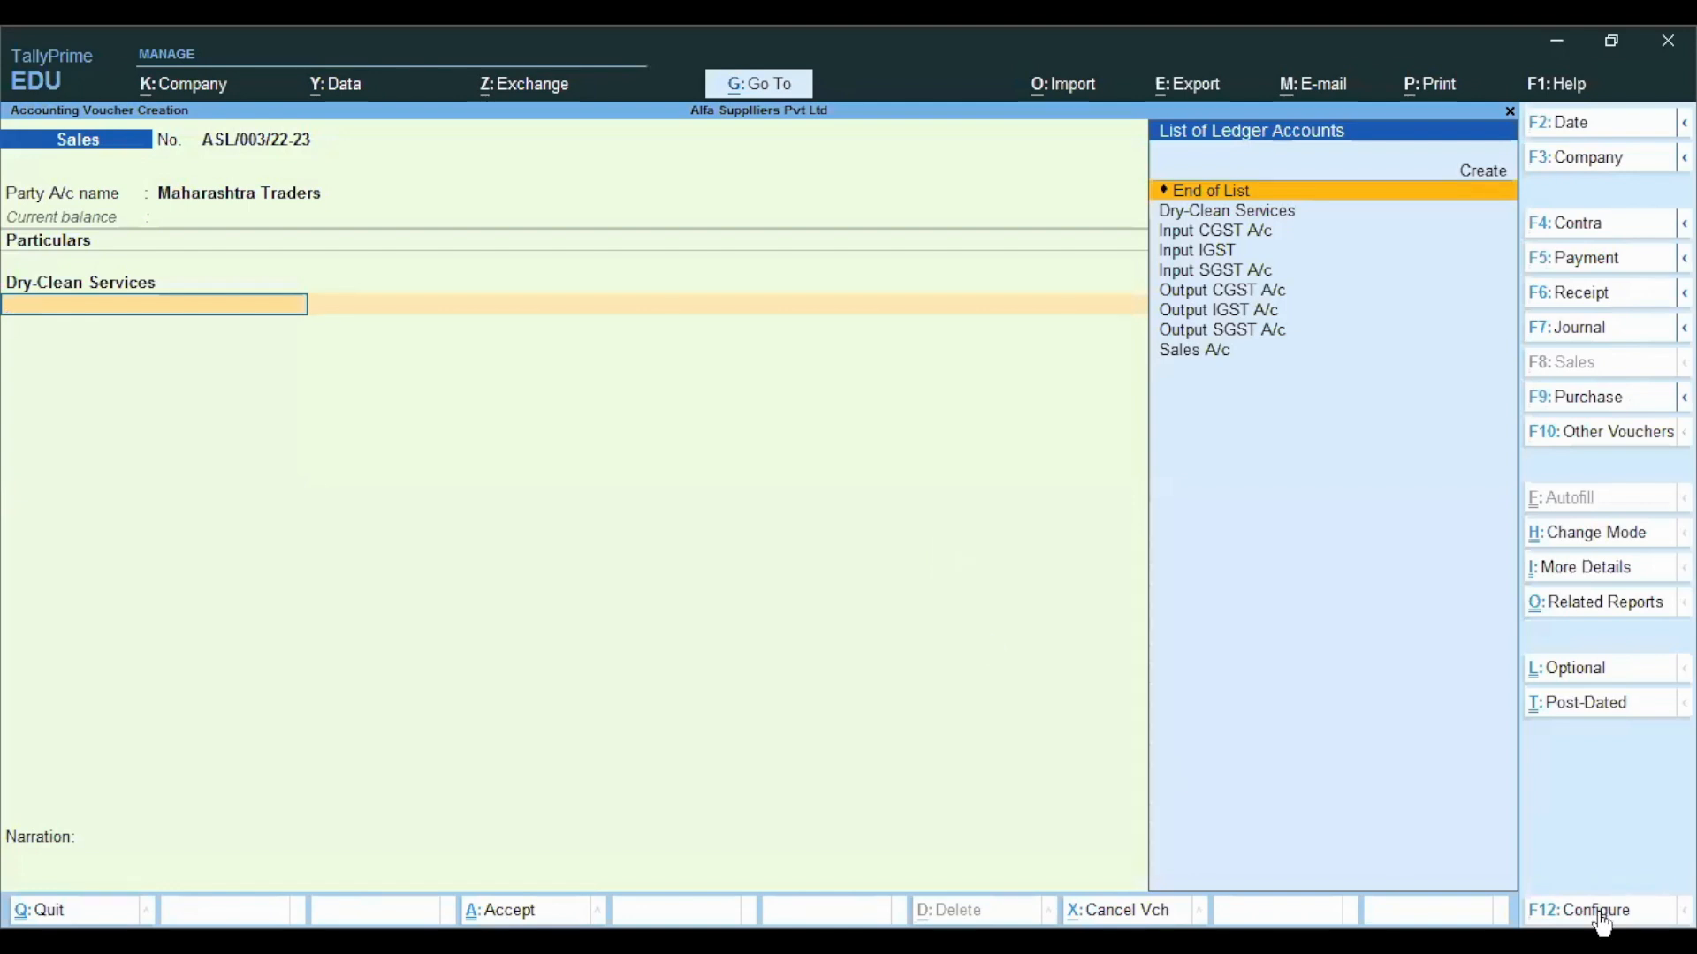
Check the GST options in the voucher configuration, keeping Modify Tax Rate details of GST at Yes and accepting the settings.
{"action": "key", "text": "F12"}
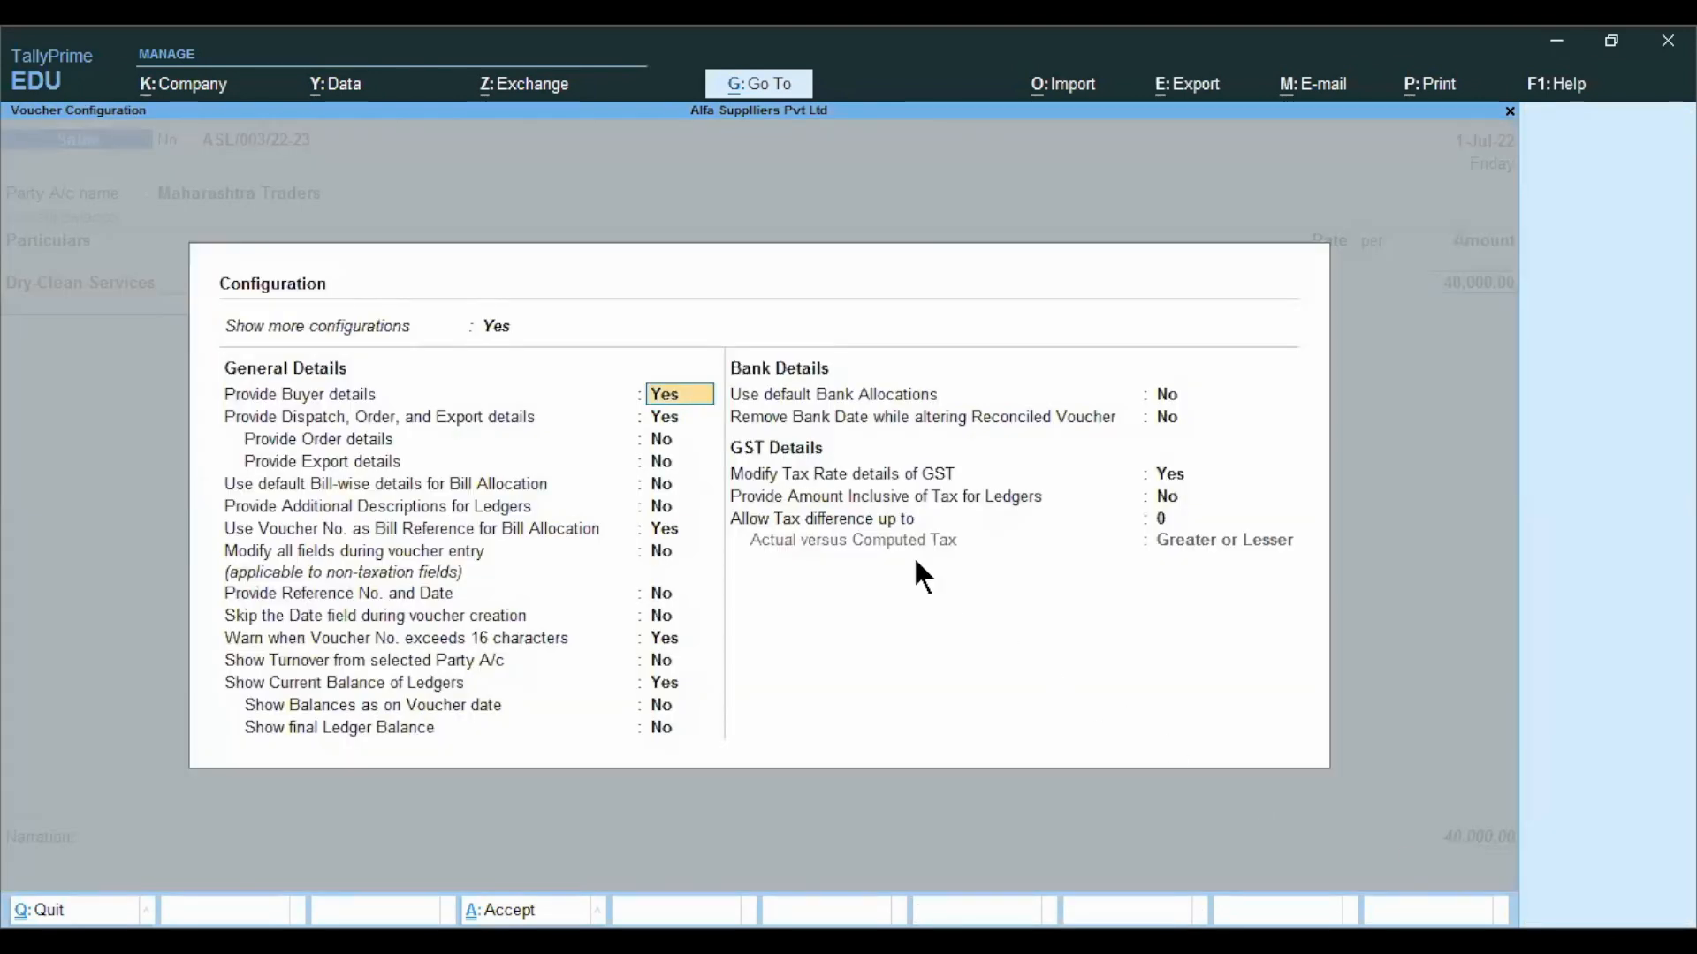
{"action": "left_click", "coordinate": [823, 496]}
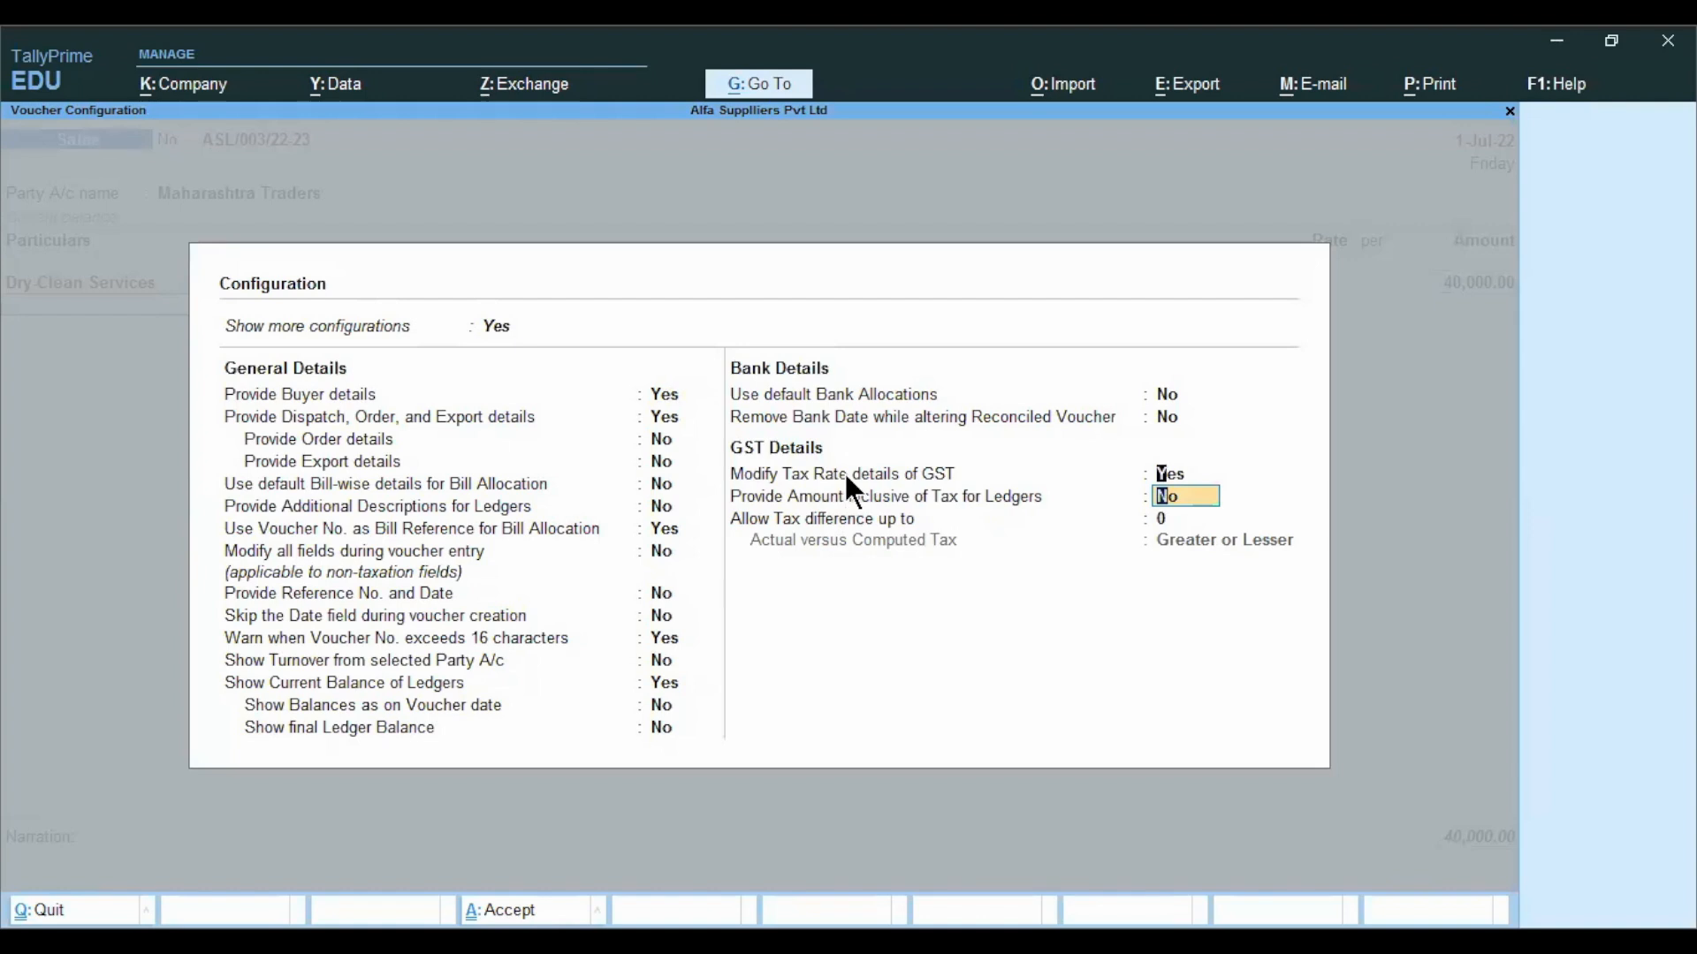
{"action": "left_click", "coordinate": [845, 471]}
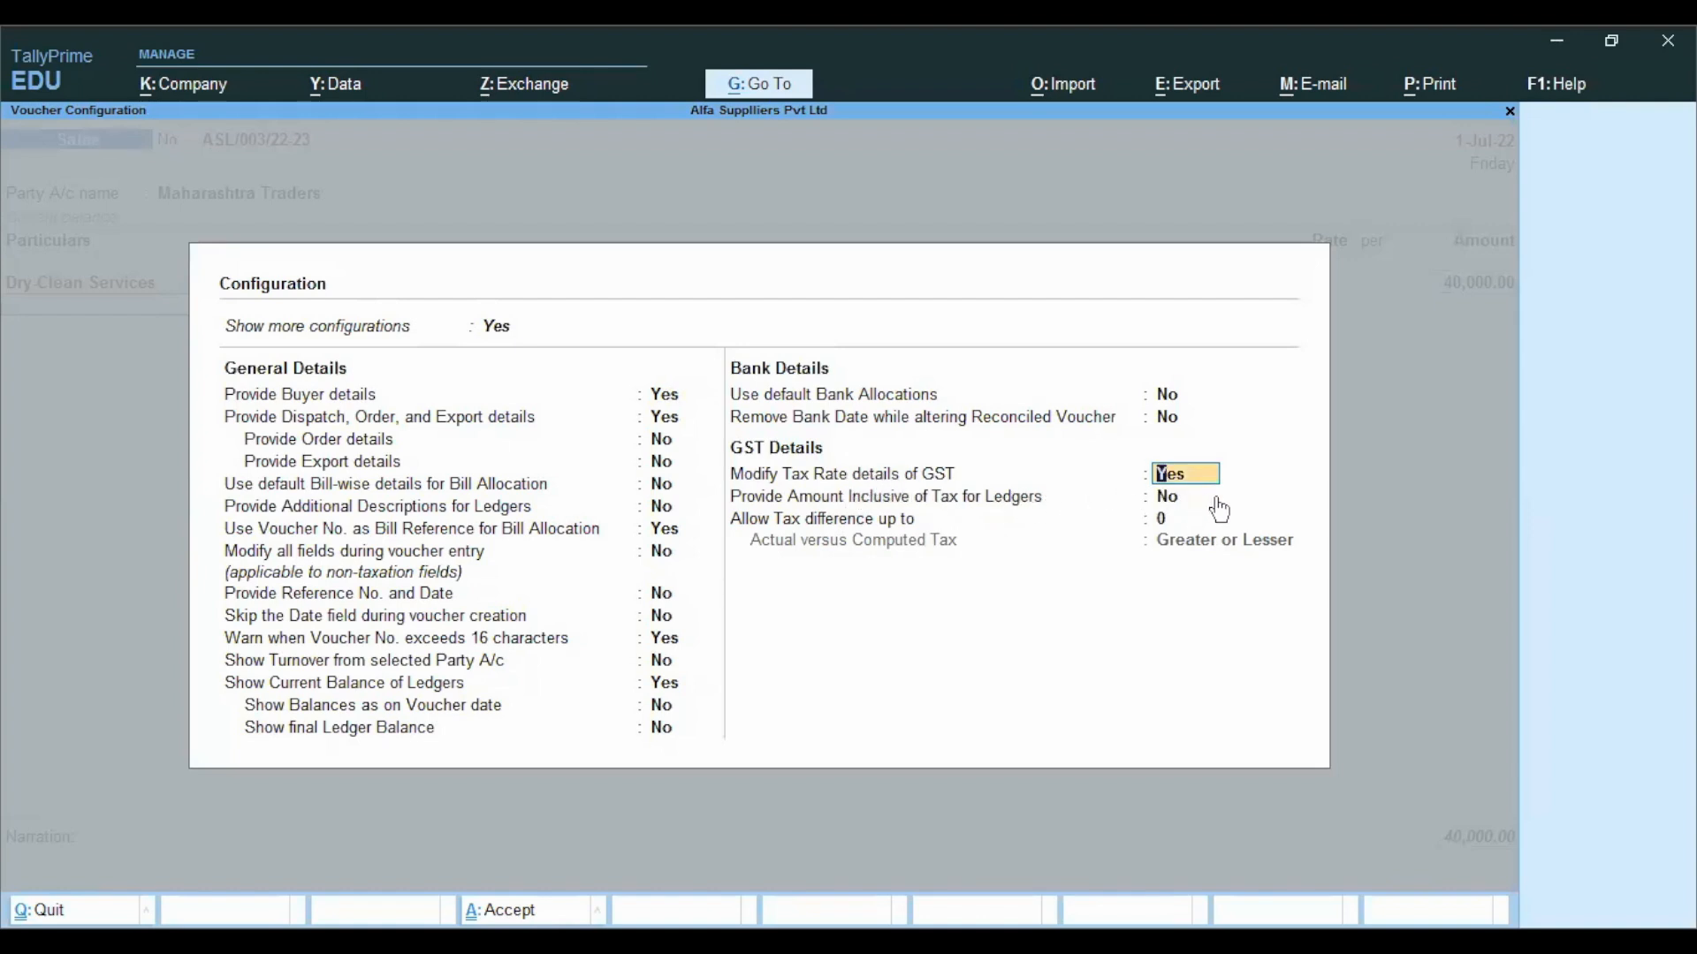
{"action": "key", "text": "ctrl+a"}
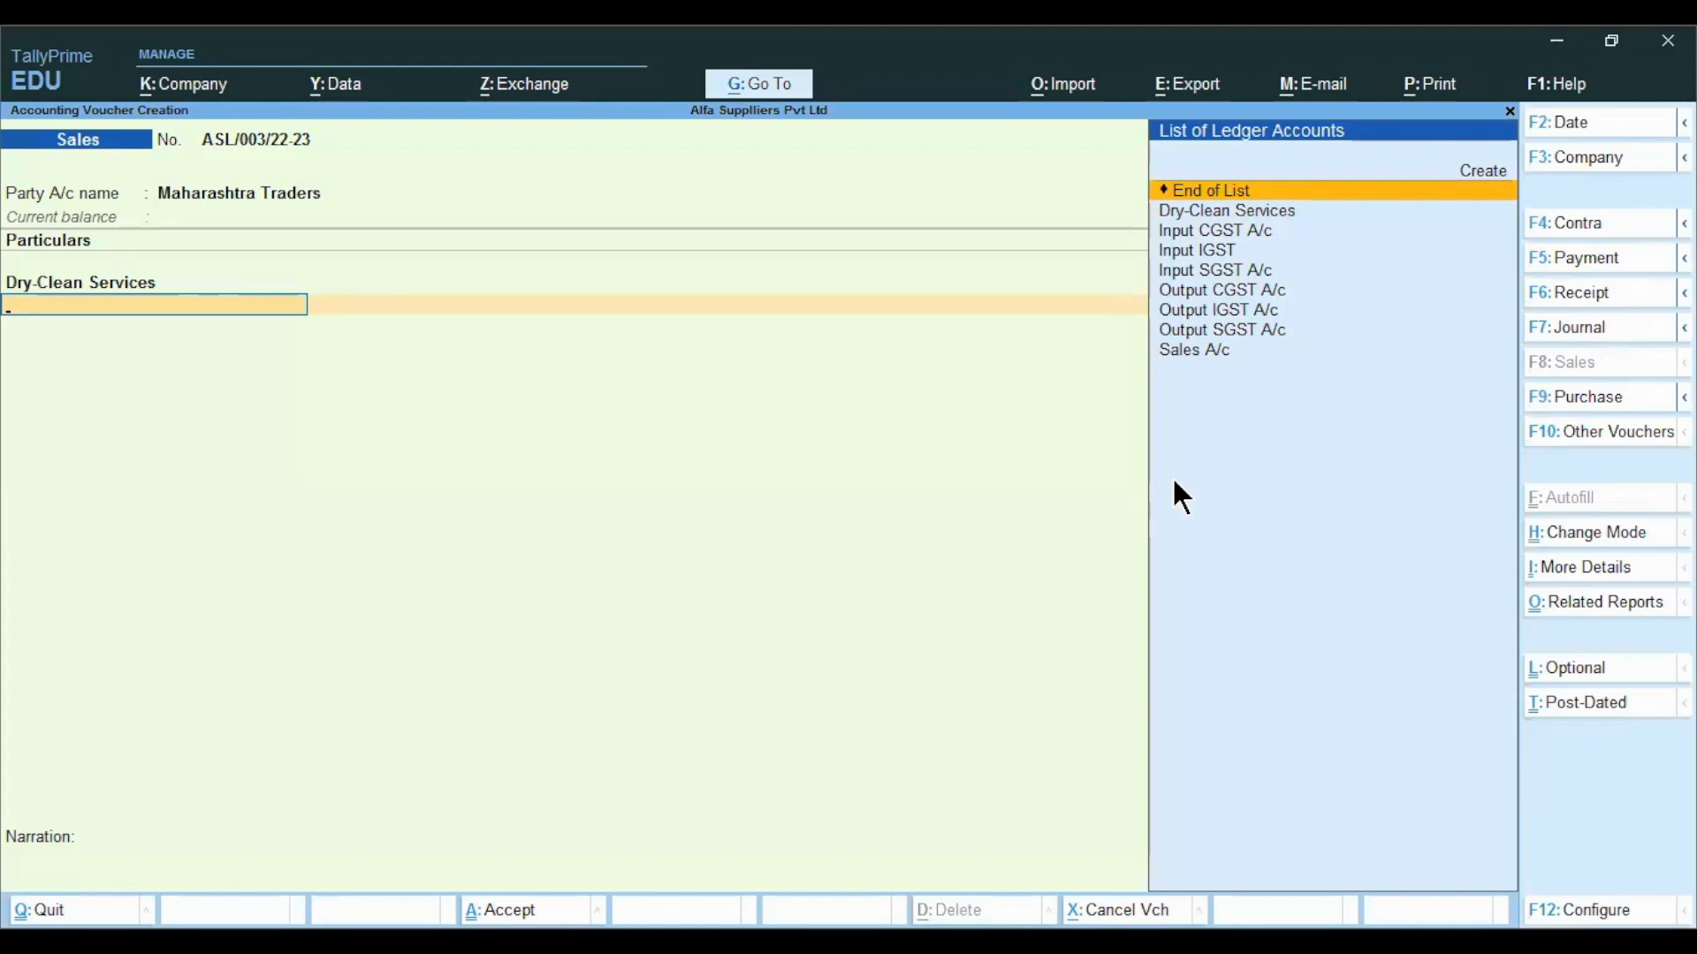
Add the Output CGST A/c ledger with its calculated tax amount below Dry-Clean Services in the sales voucher.
{"action": "key", "text": "Down"}
{"action": "key", "text": "Down"}
{"action": "key", "text": "Down"}
{"action": "key", "text": "Down"}
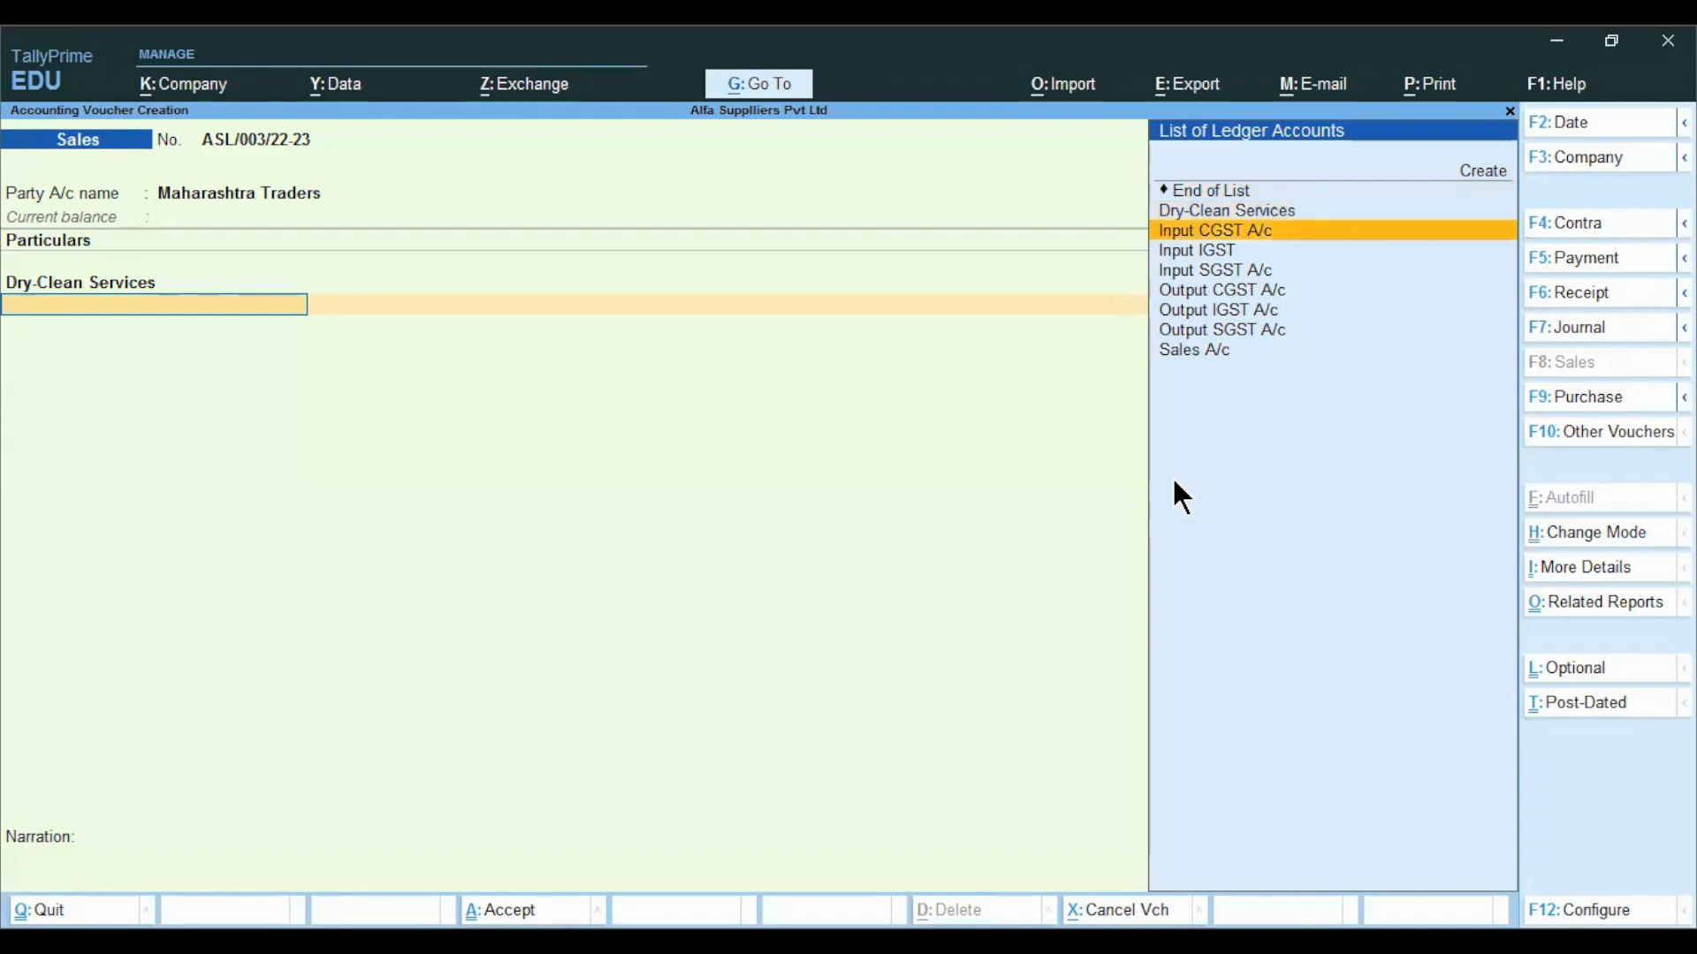
{"action": "key", "text": "Down"}
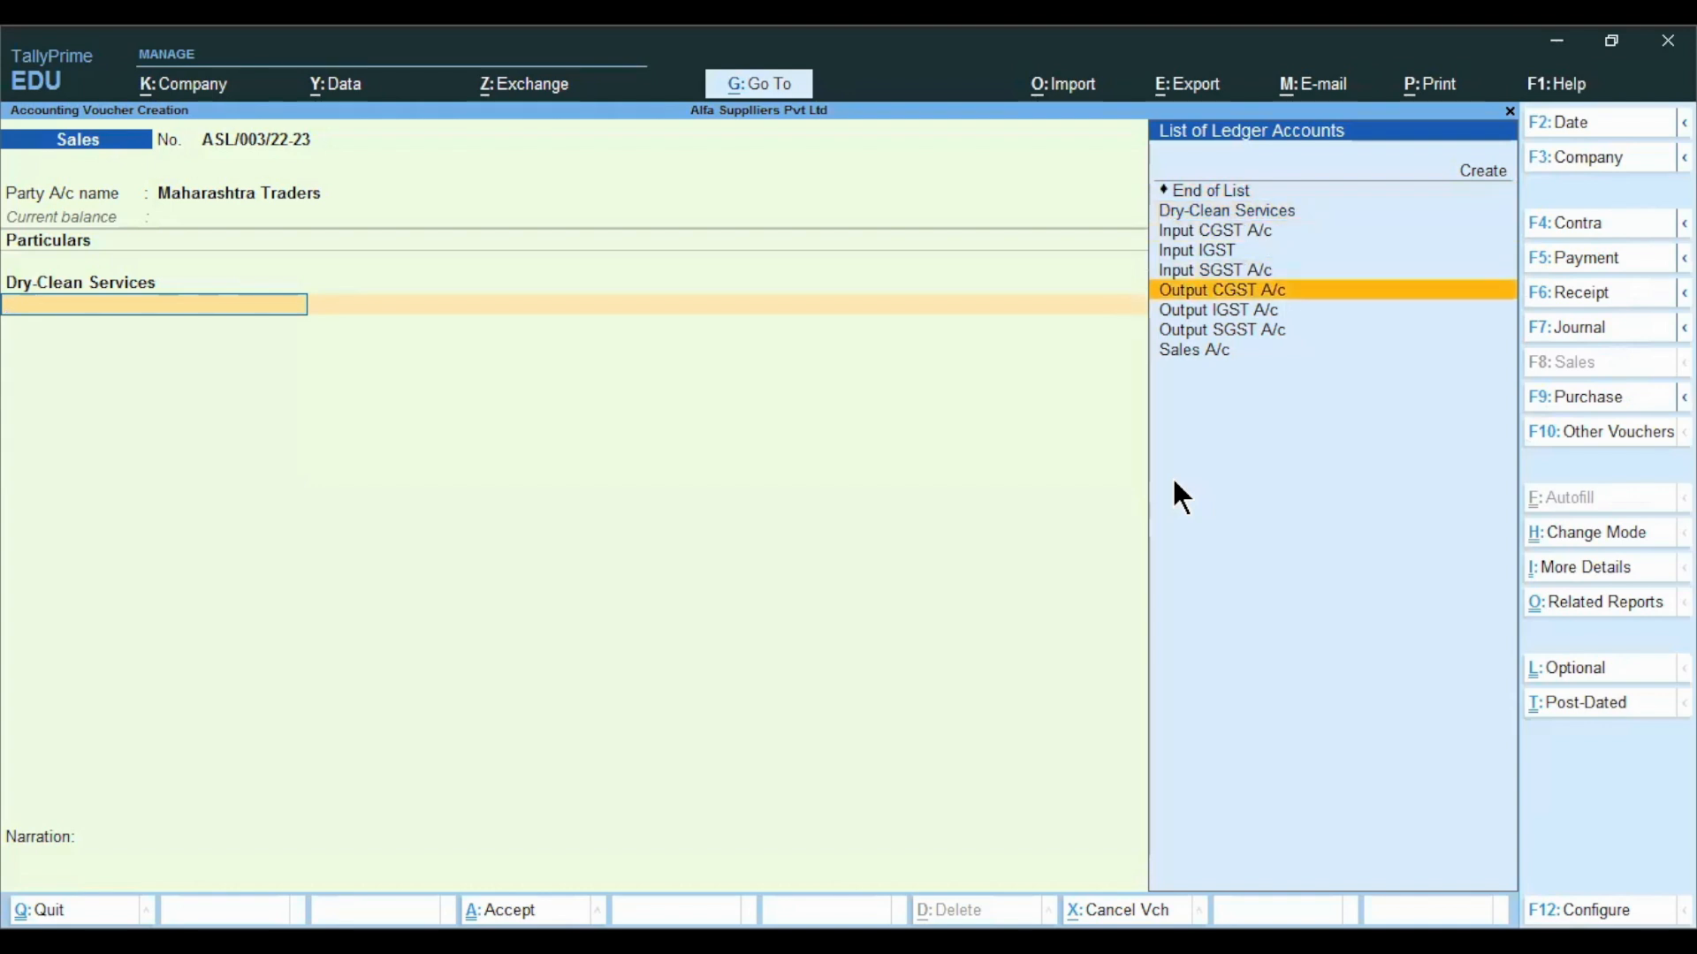
{"action": "key", "text": "Return"}
{"action": "key", "text": "Return"}
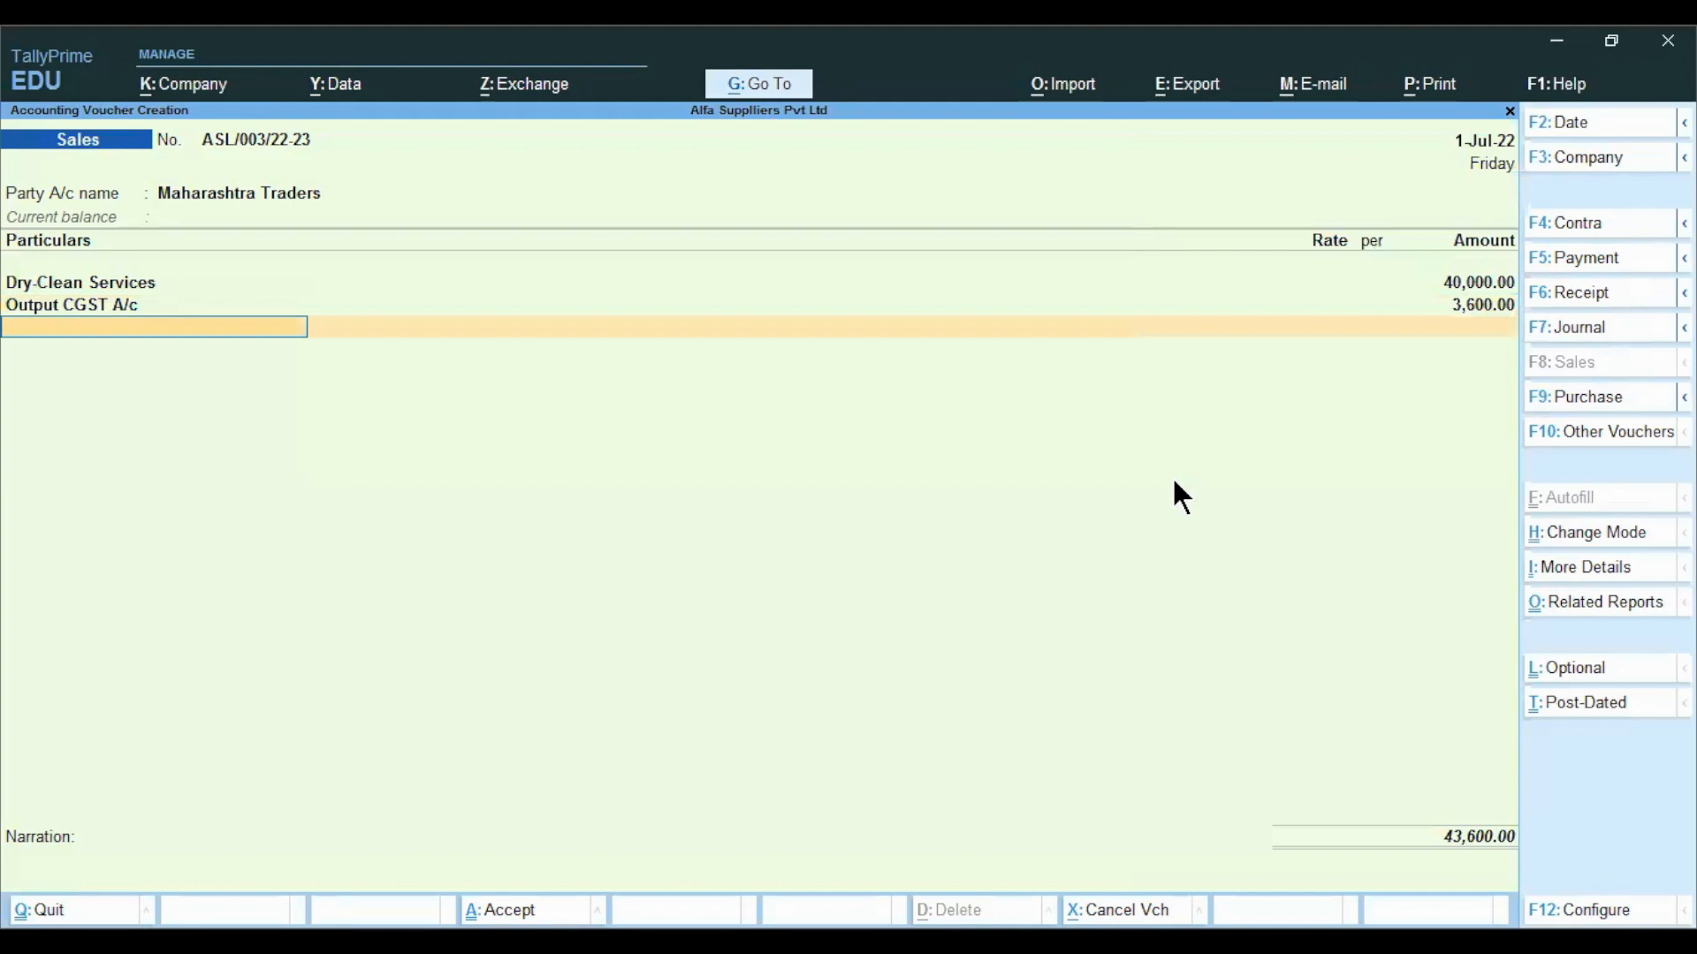
Add the Output SGST A/c ledger with its calculated tax amount and finish the voucher's ledger list.
{"action": "key", "text": "Down"}
{"action": "key", "text": "Down"}
{"action": "key", "text": "Down"}
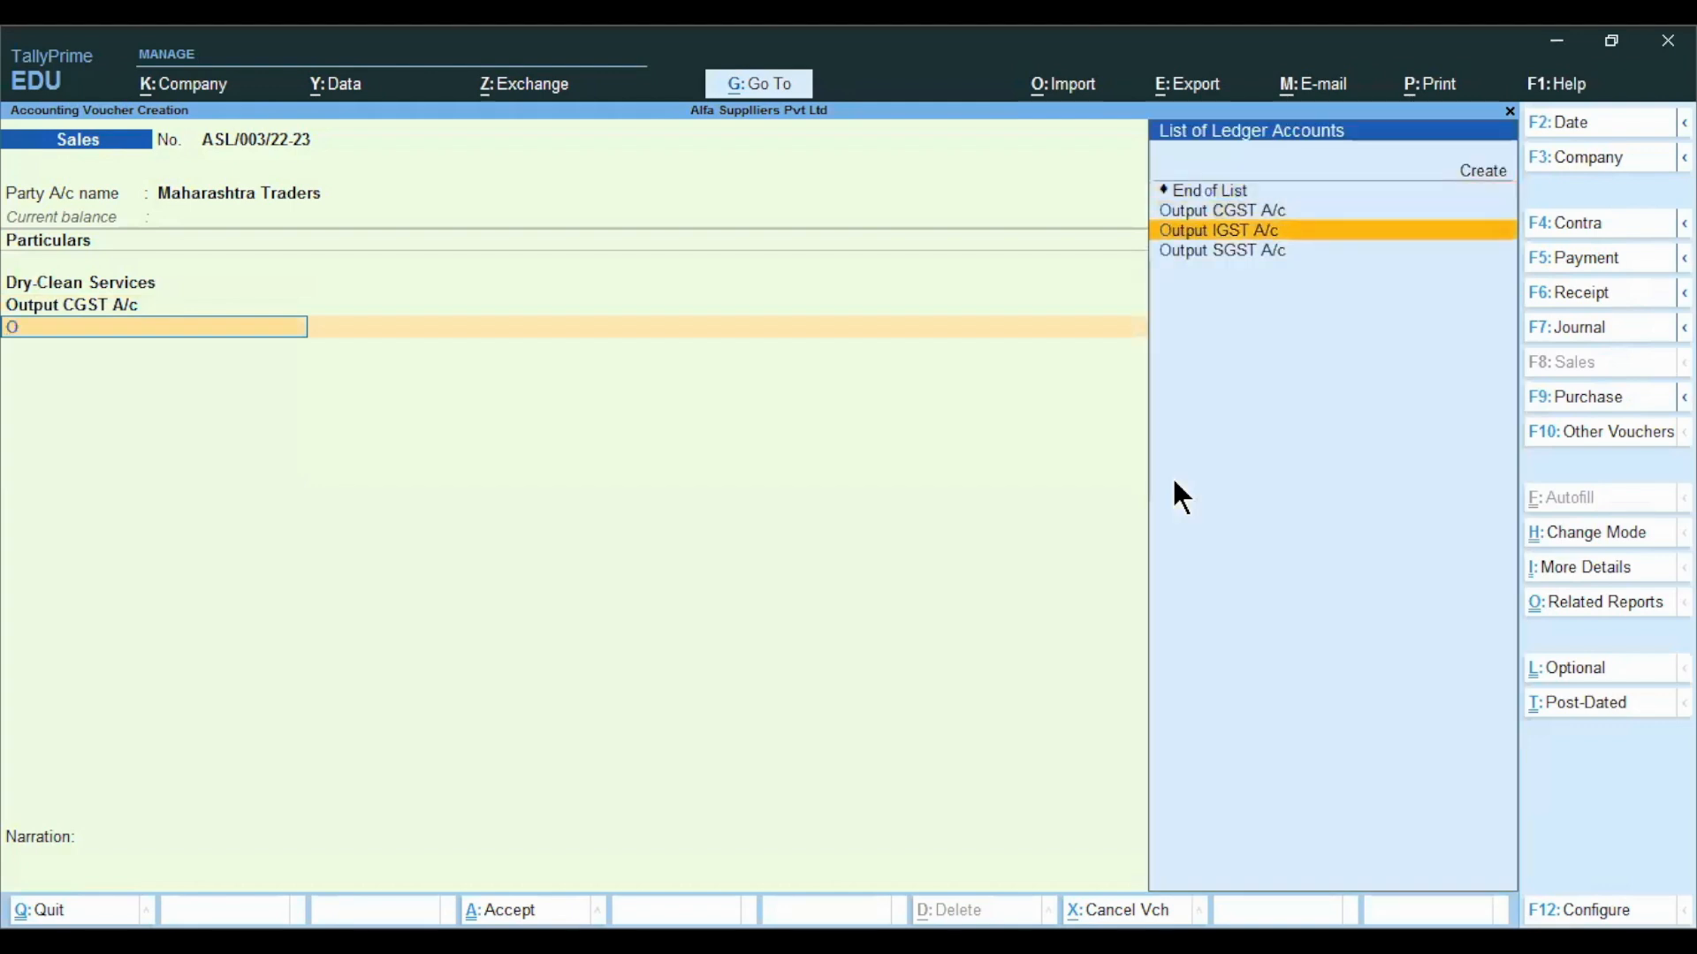
{"action": "key", "text": "Return"}
{"action": "key", "text": "Return"}
{"action": "key", "text": "Return"}
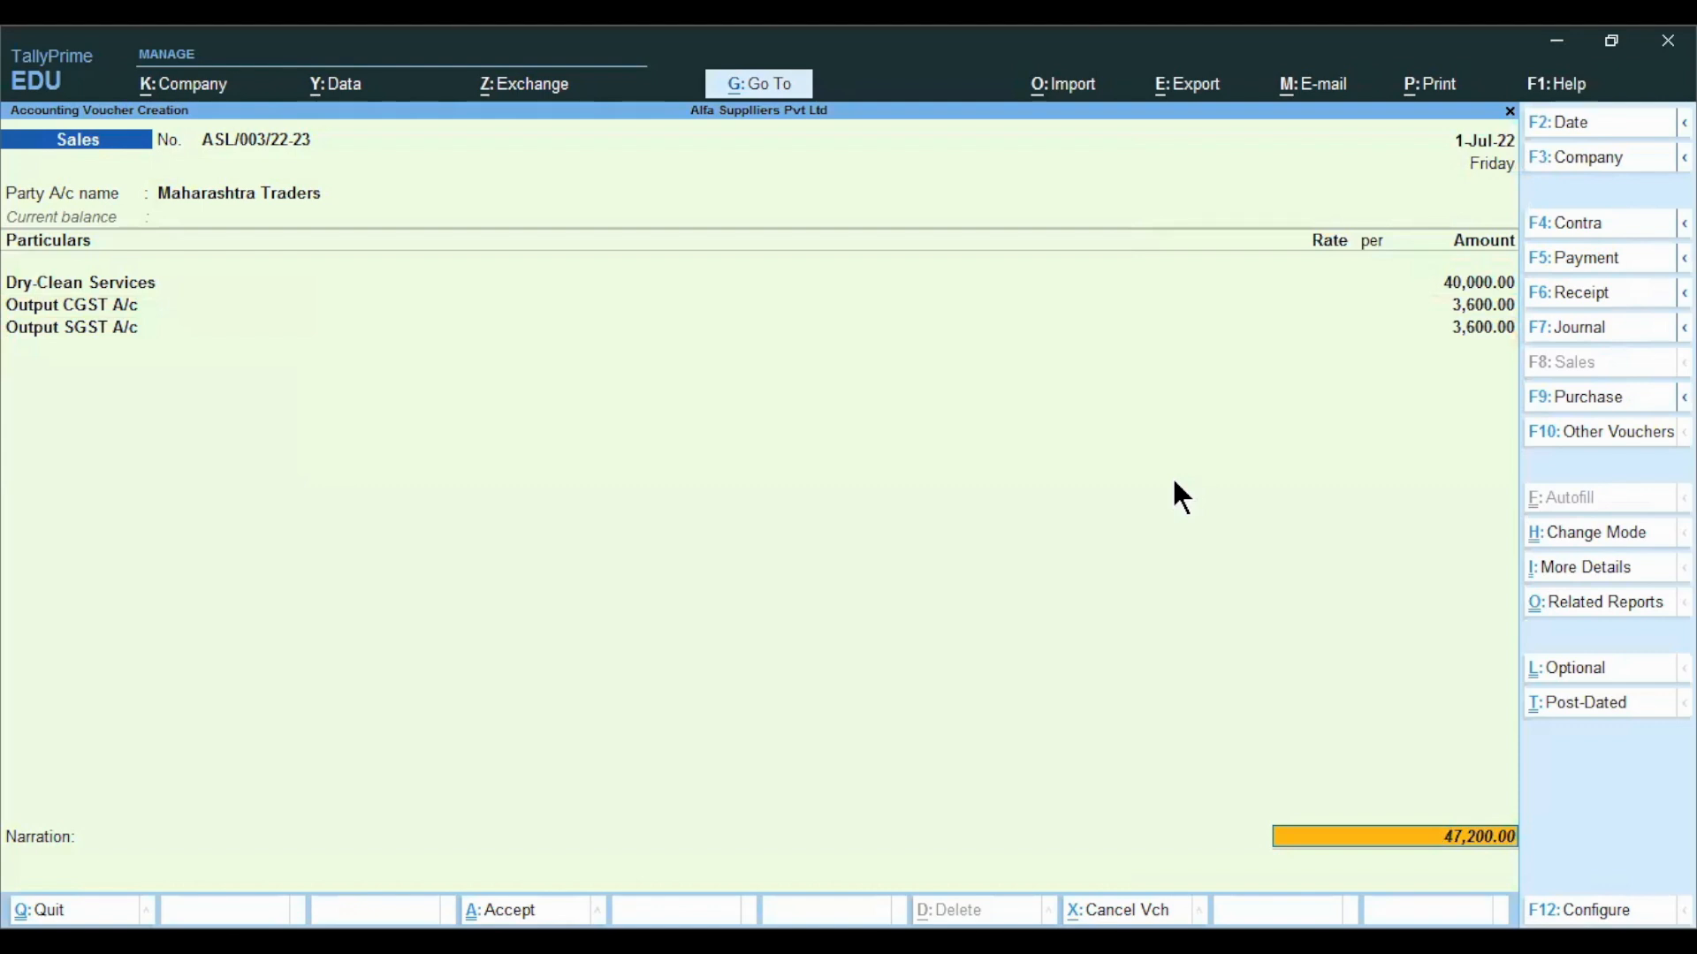
Accept the New Ref bill allocation for the full amount under ASL/003/22-23, leave the narration blank and save the voucher.
{"action": "key", "text": "Return"}
{"action": "key", "text": "Return"}
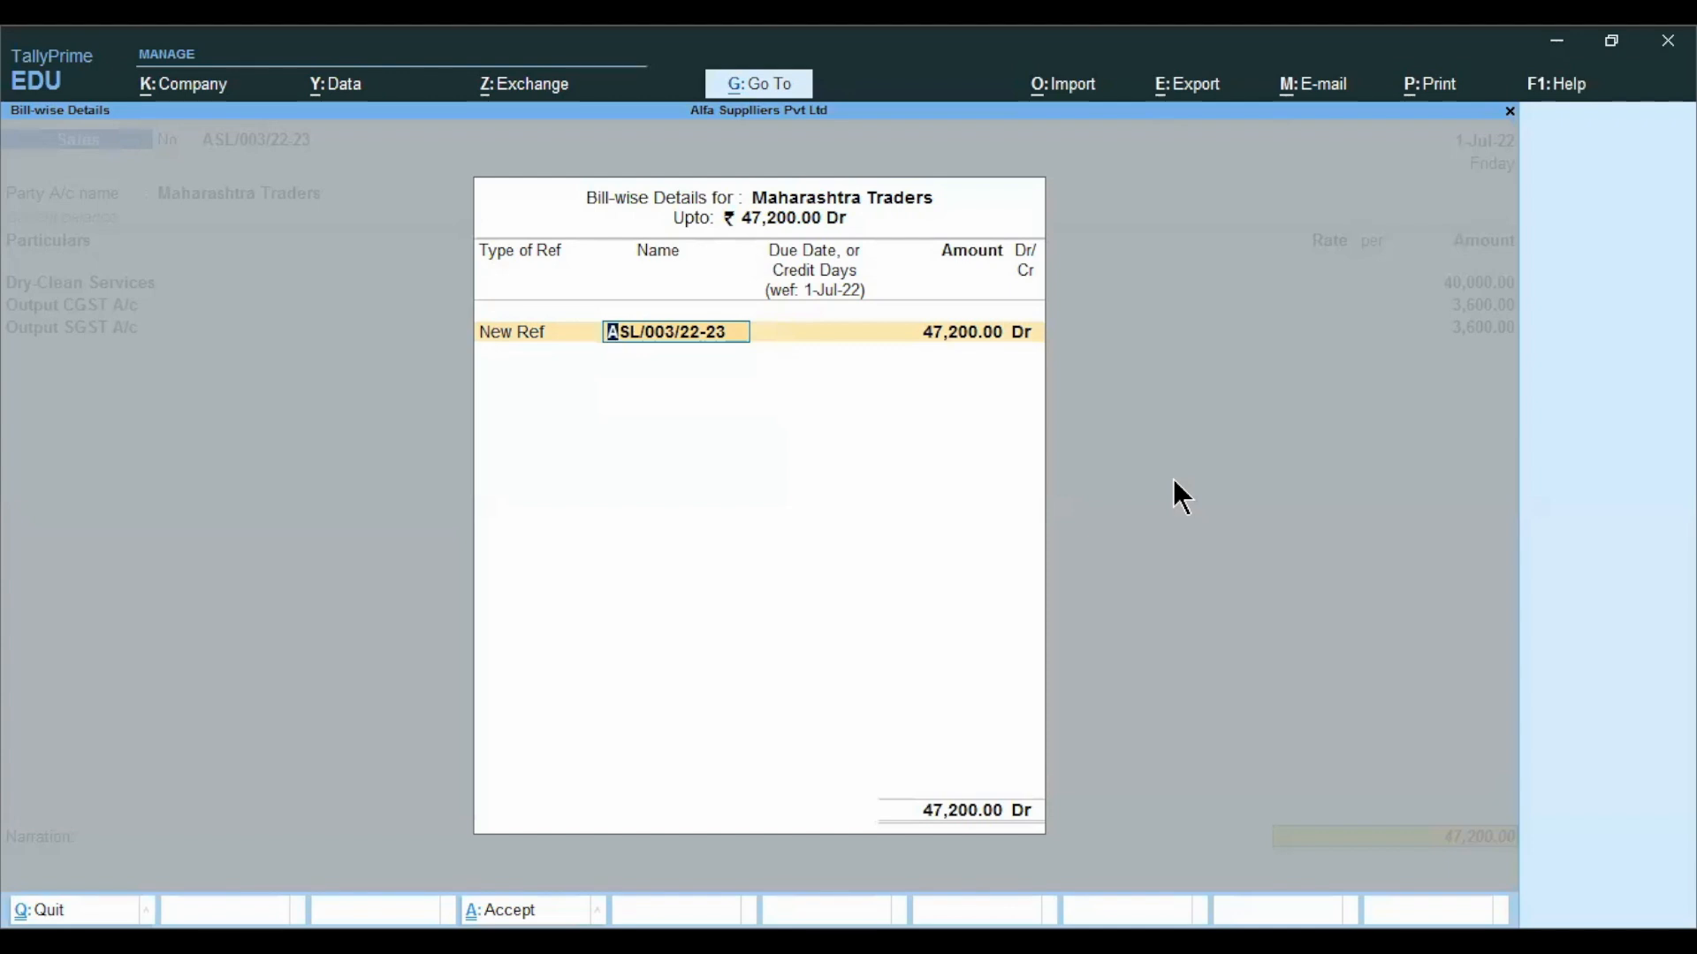
{"action": "key", "text": "Return"}
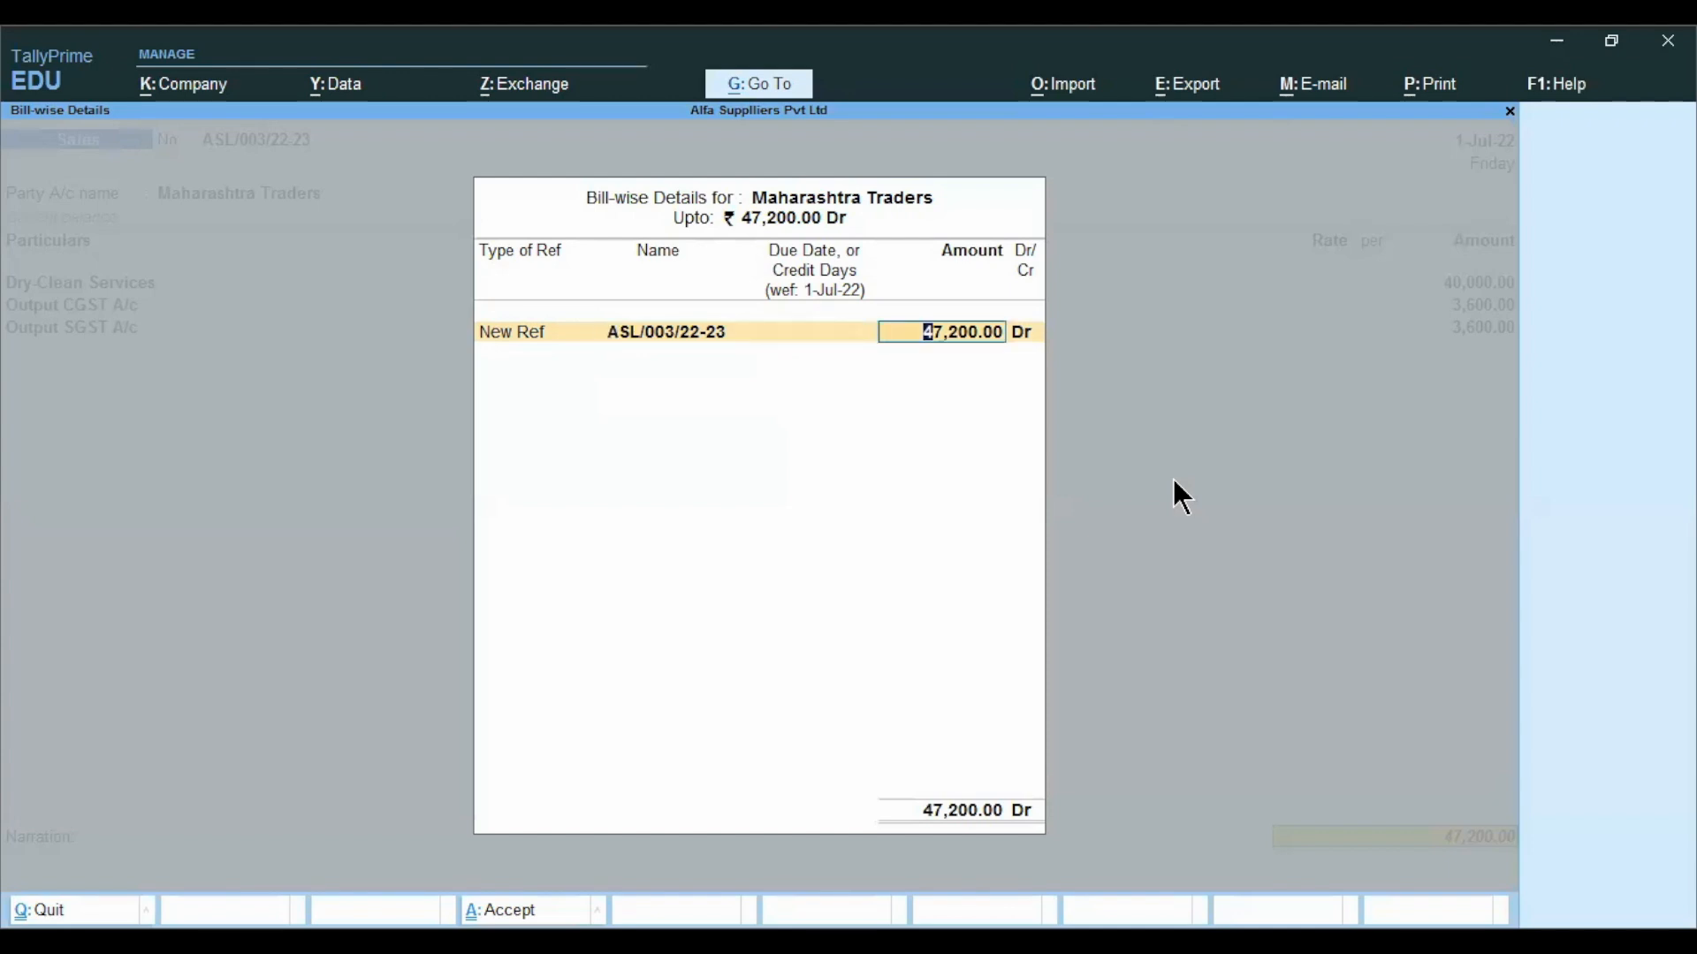
{"action": "key", "text": "Return"}
{"action": "key", "text": "Return"}
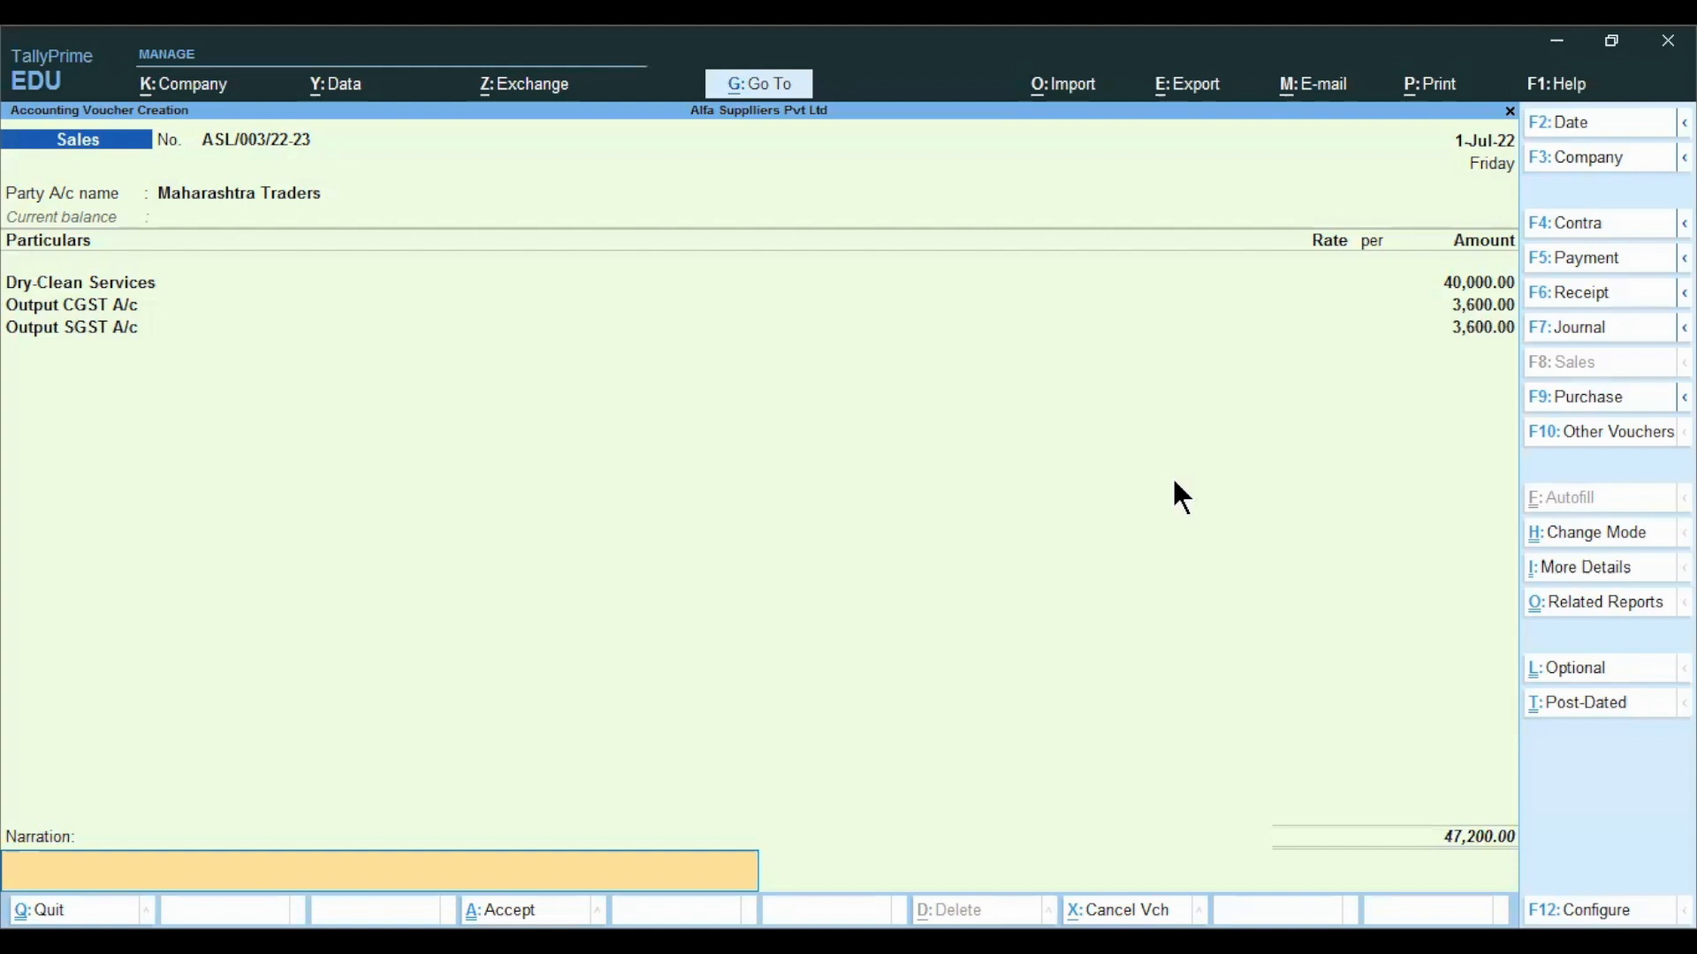
{"action": "key", "text": "Return"}
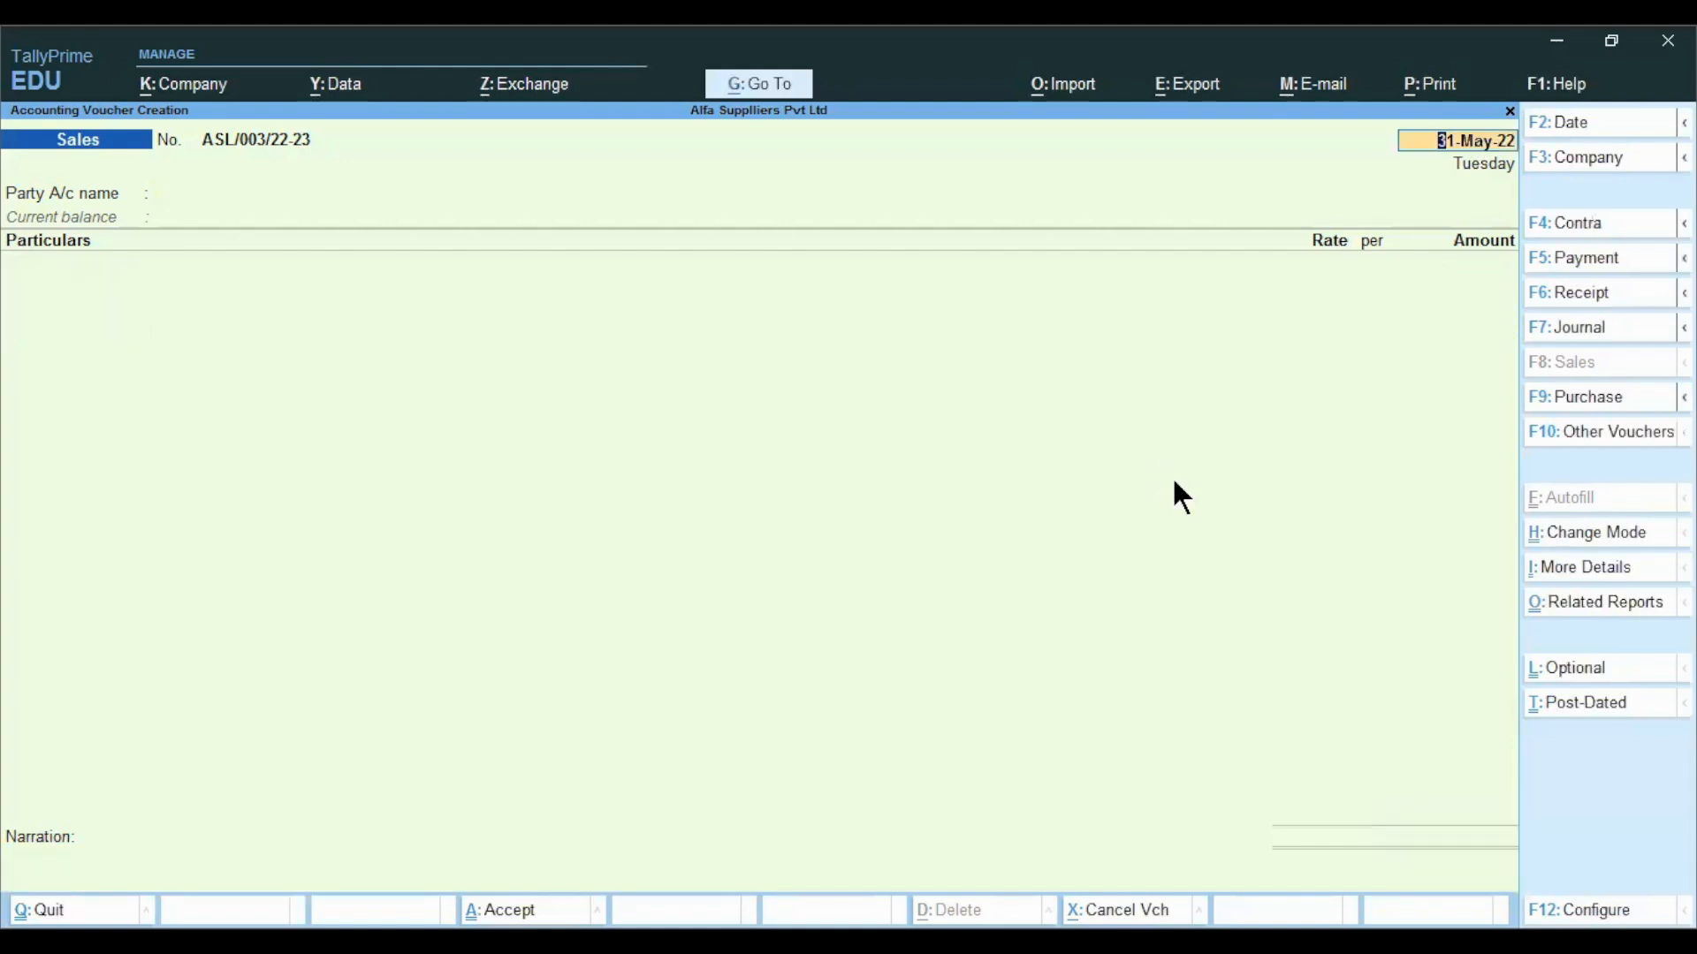
Switch to the presentation to read the next intra-state services transaction.
{"action": "key", "text": "alt"}
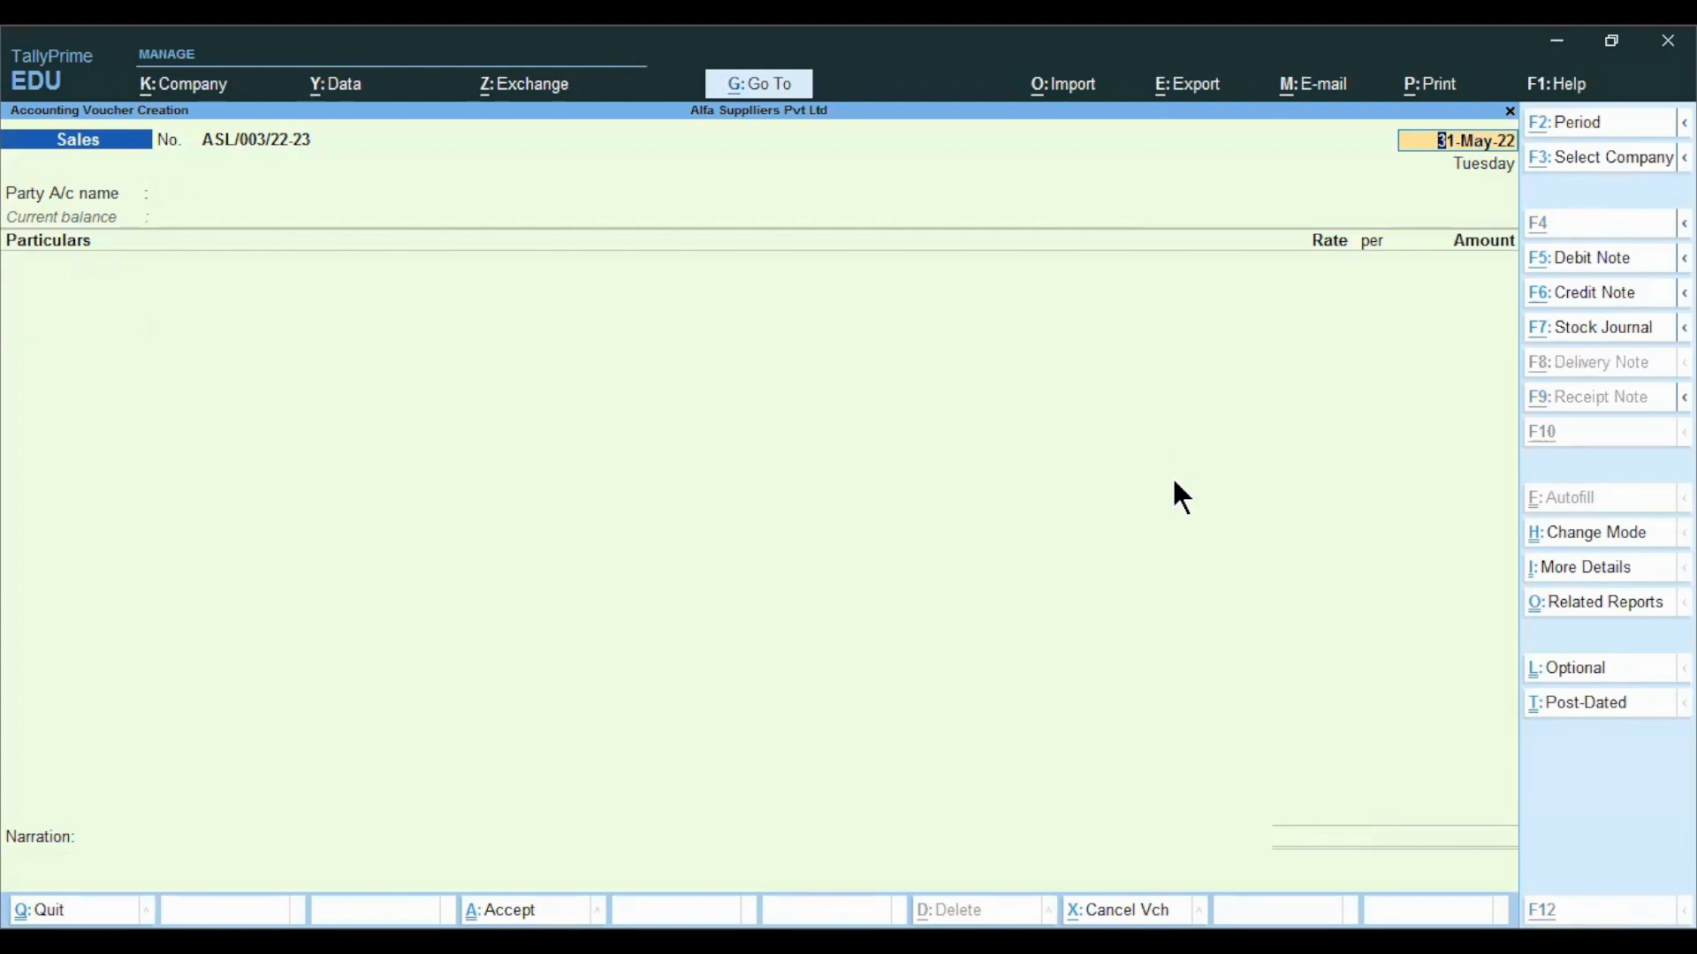
{"action": "key", "text": "alt+Tab"}
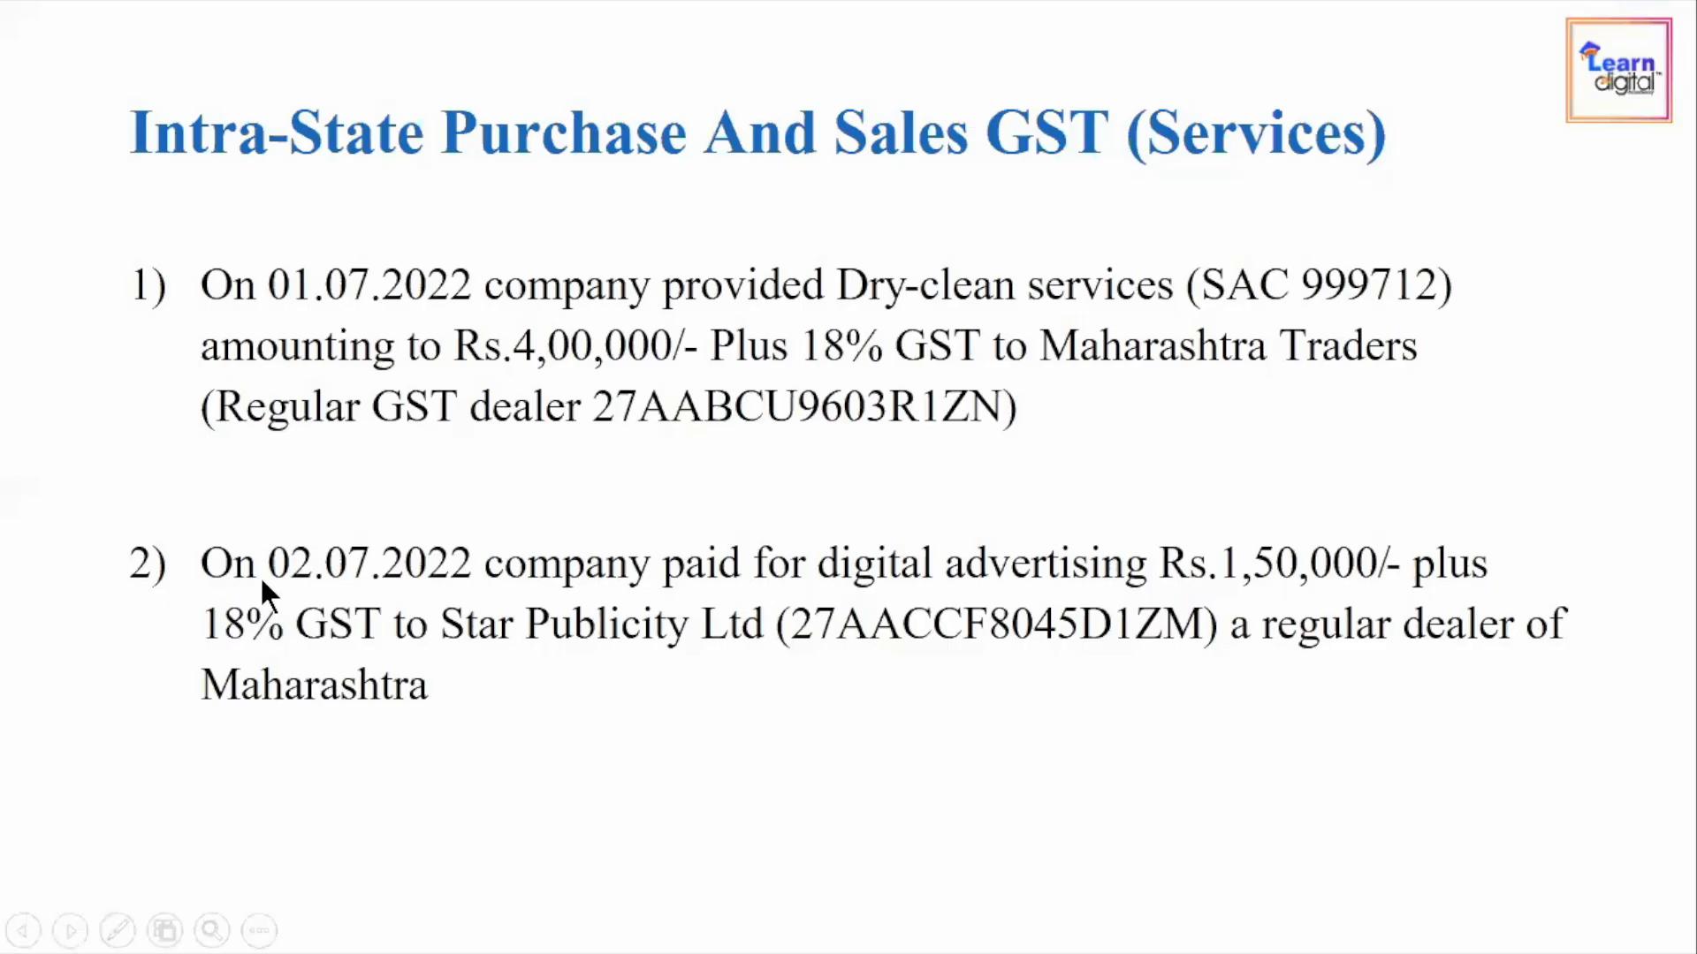
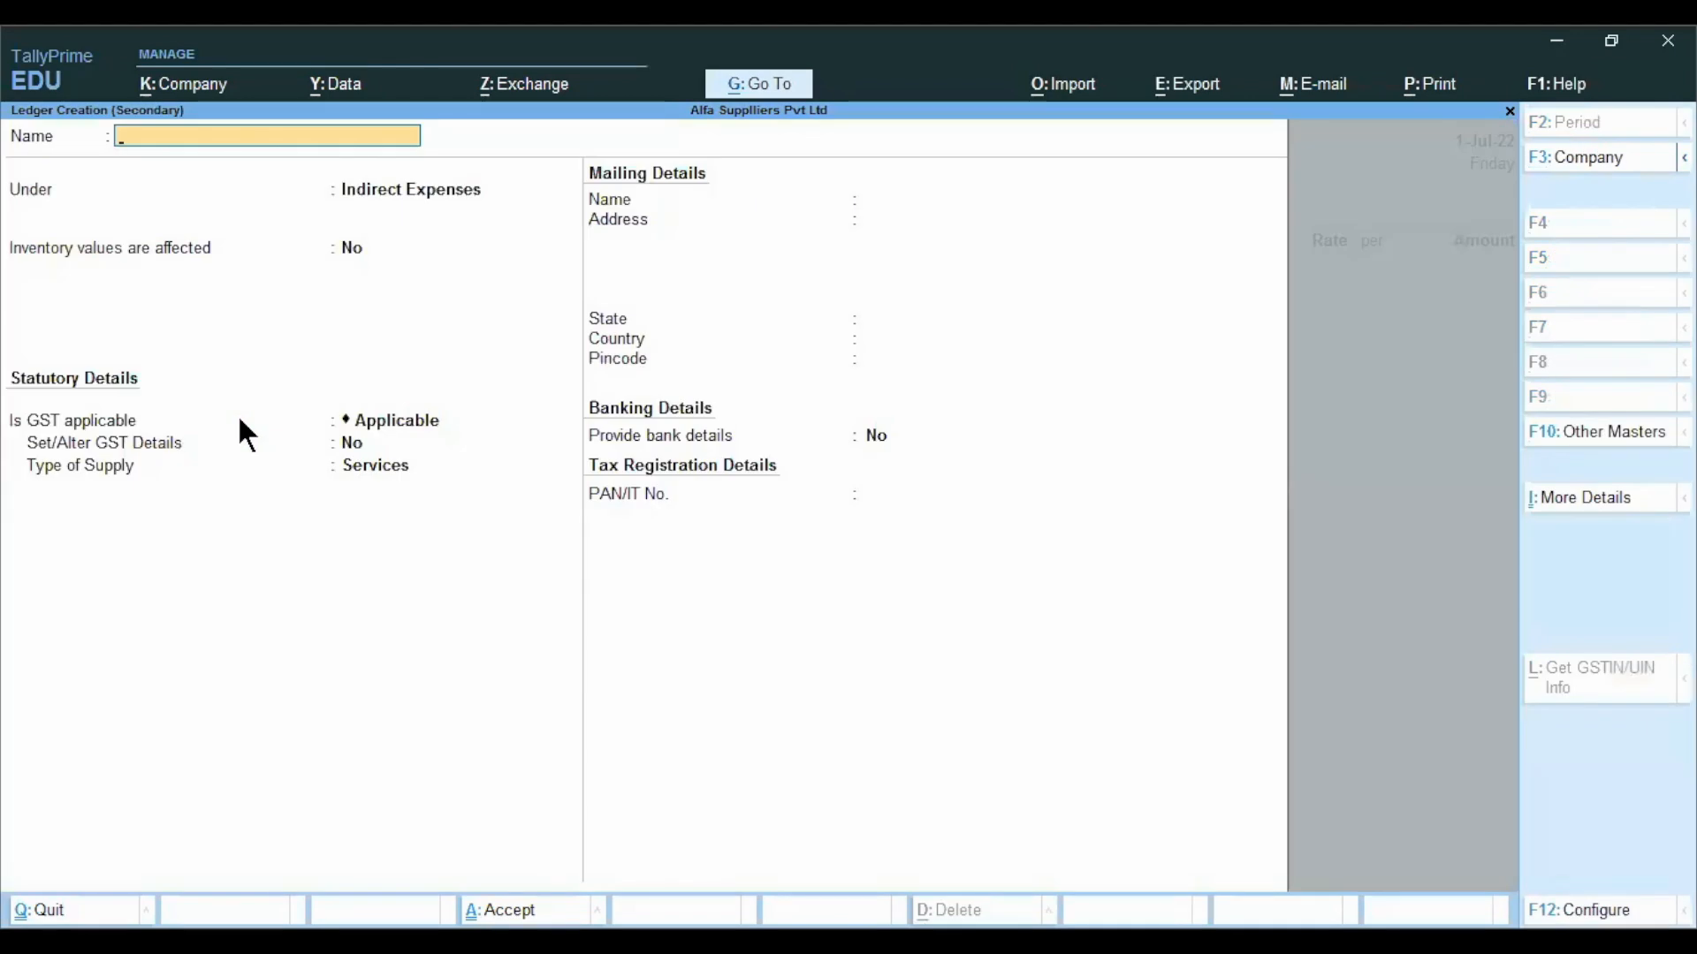
Name the new ledger Excel Solutions and place it under Sundry Debtors, keeping the default bill-by-bill and mailing details.
{"action": "type", "text": "olutions"}
{"action": "key", "text": "Return"}
{"action": "type", "text": "D"}
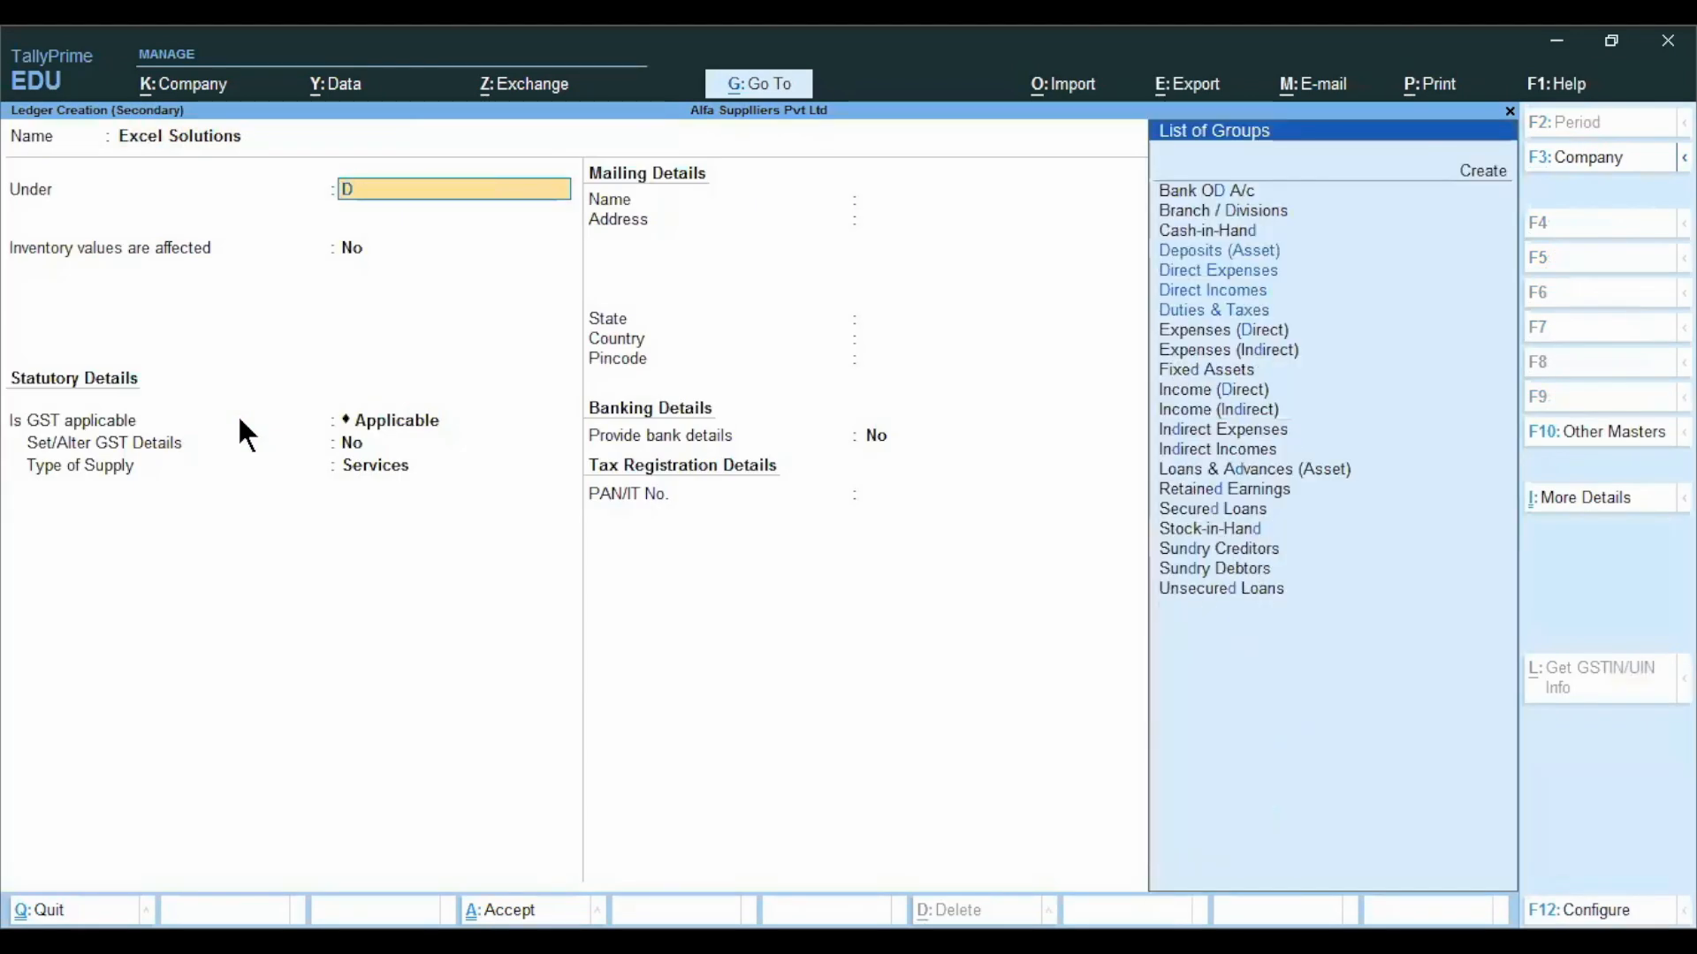
{"action": "type", "text": "e"}
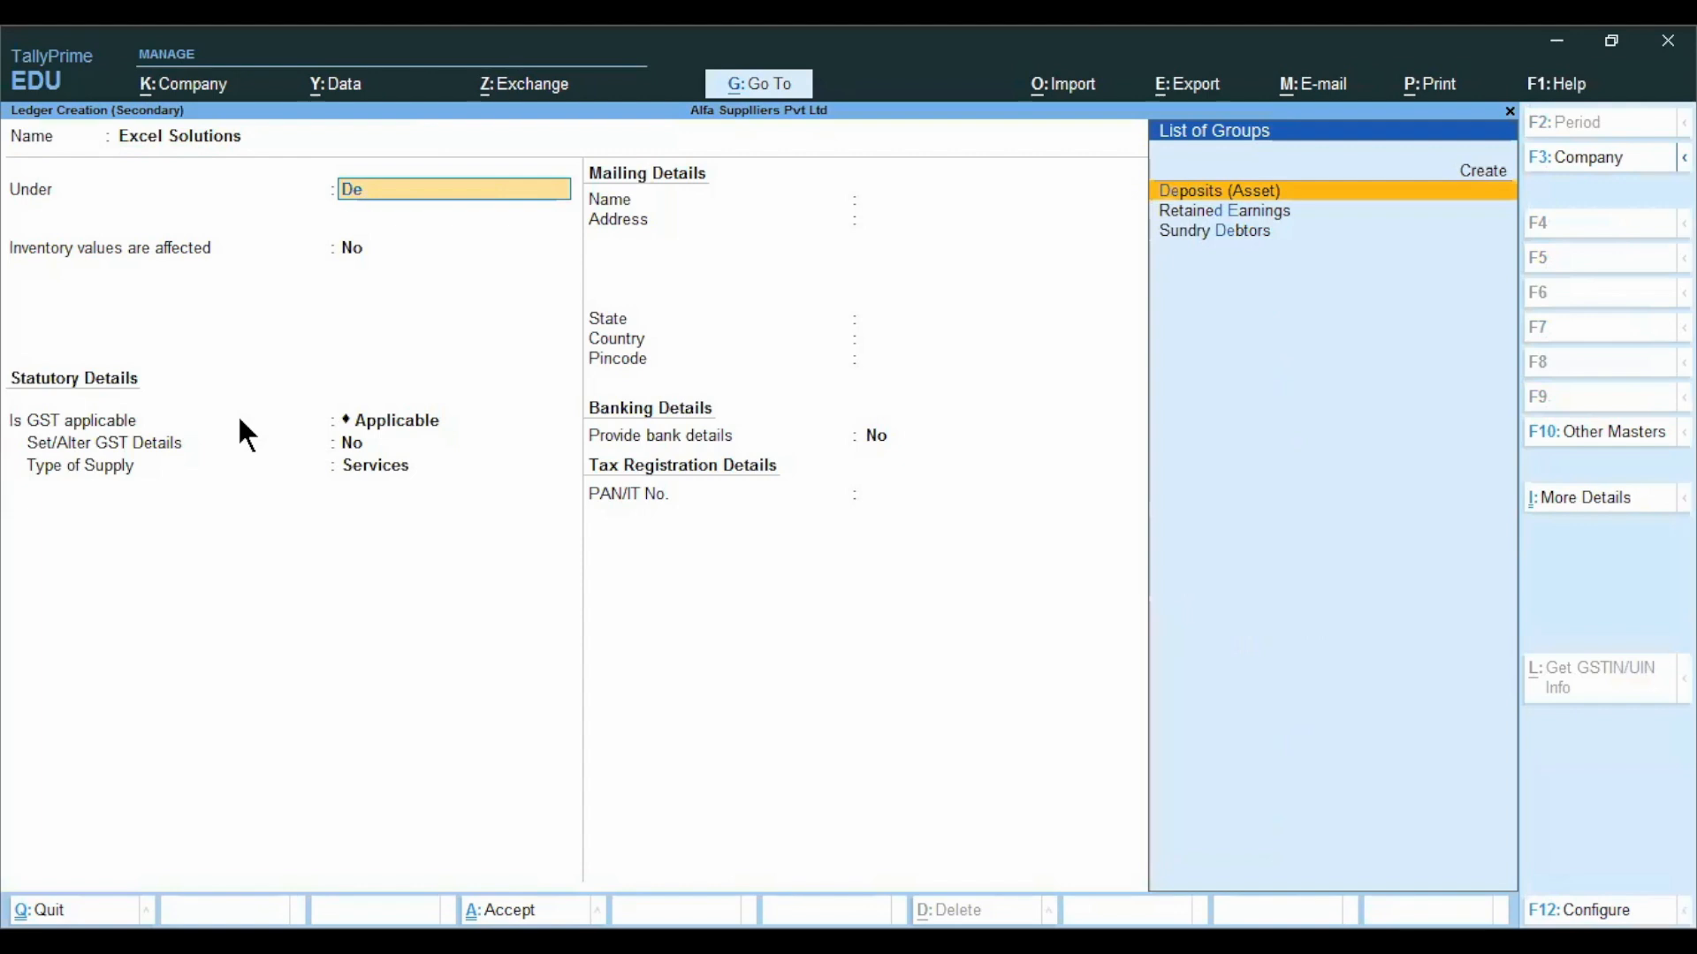
{"action": "key", "text": "Down"}
{"action": "key", "text": "Down"}
{"action": "key", "text": "Return"}
{"action": "key", "text": "Return"}
{"action": "key", "text": "Return"}
{"action": "key", "text": "Return"}
{"action": "key", "text": "Return"}
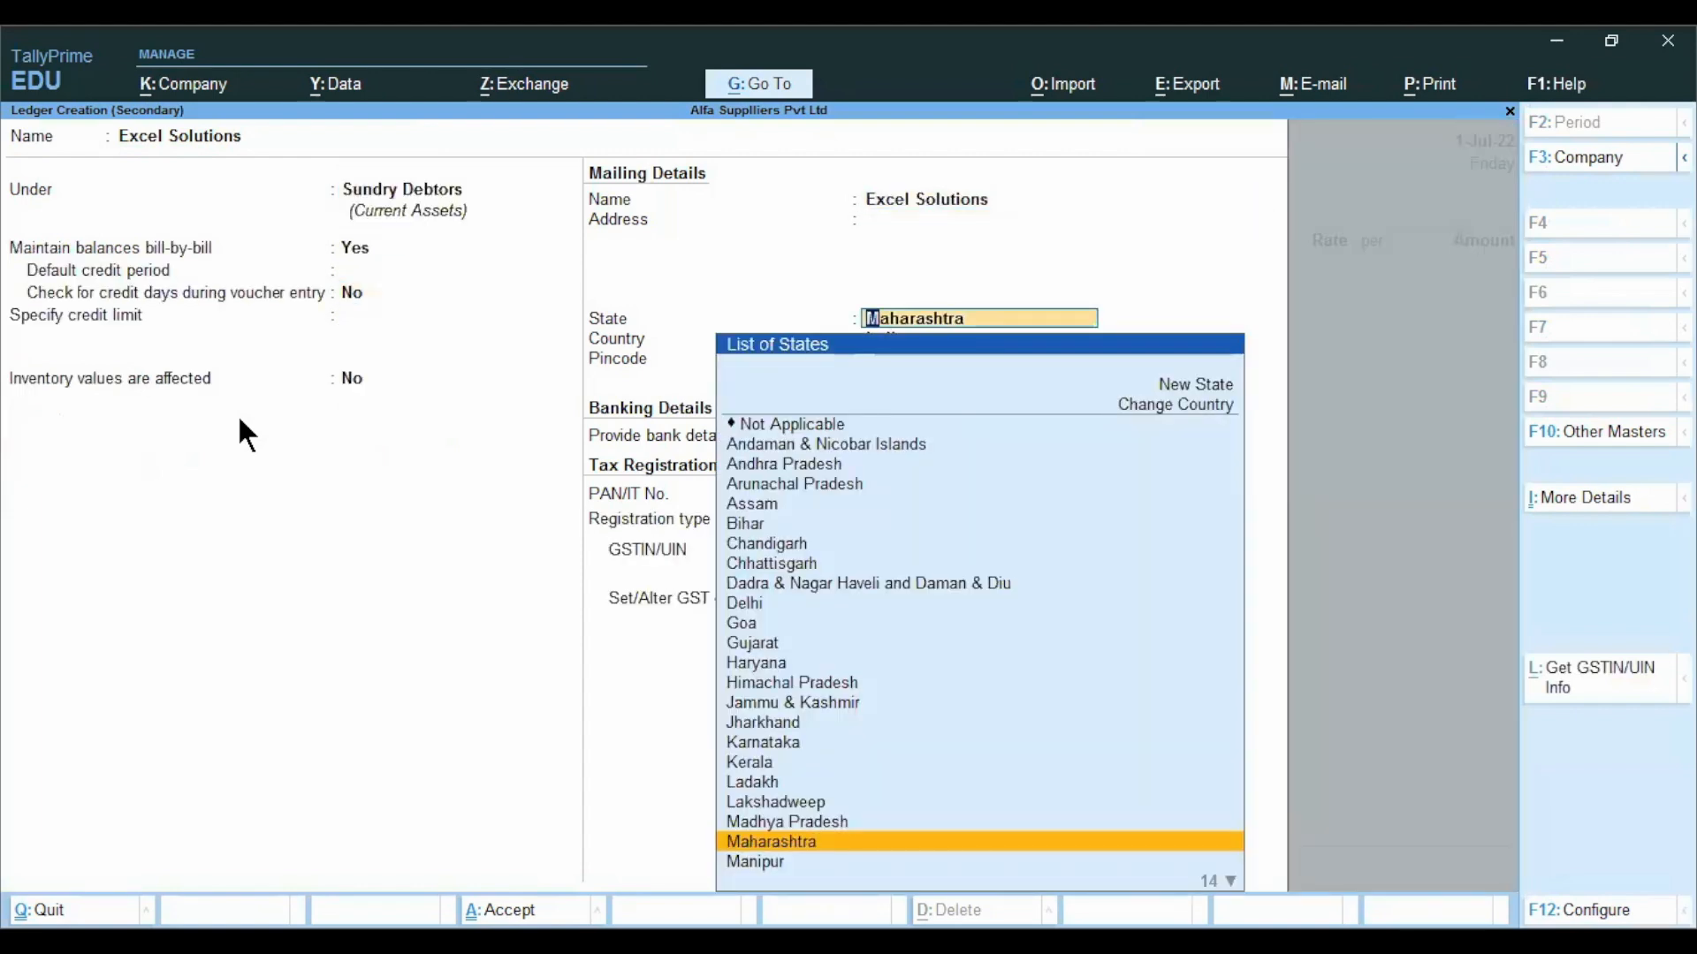
Set the Excel Solutions ledger's state to West Bengal and keep its registration type Regular.
{"action": "type", "text": "We"}
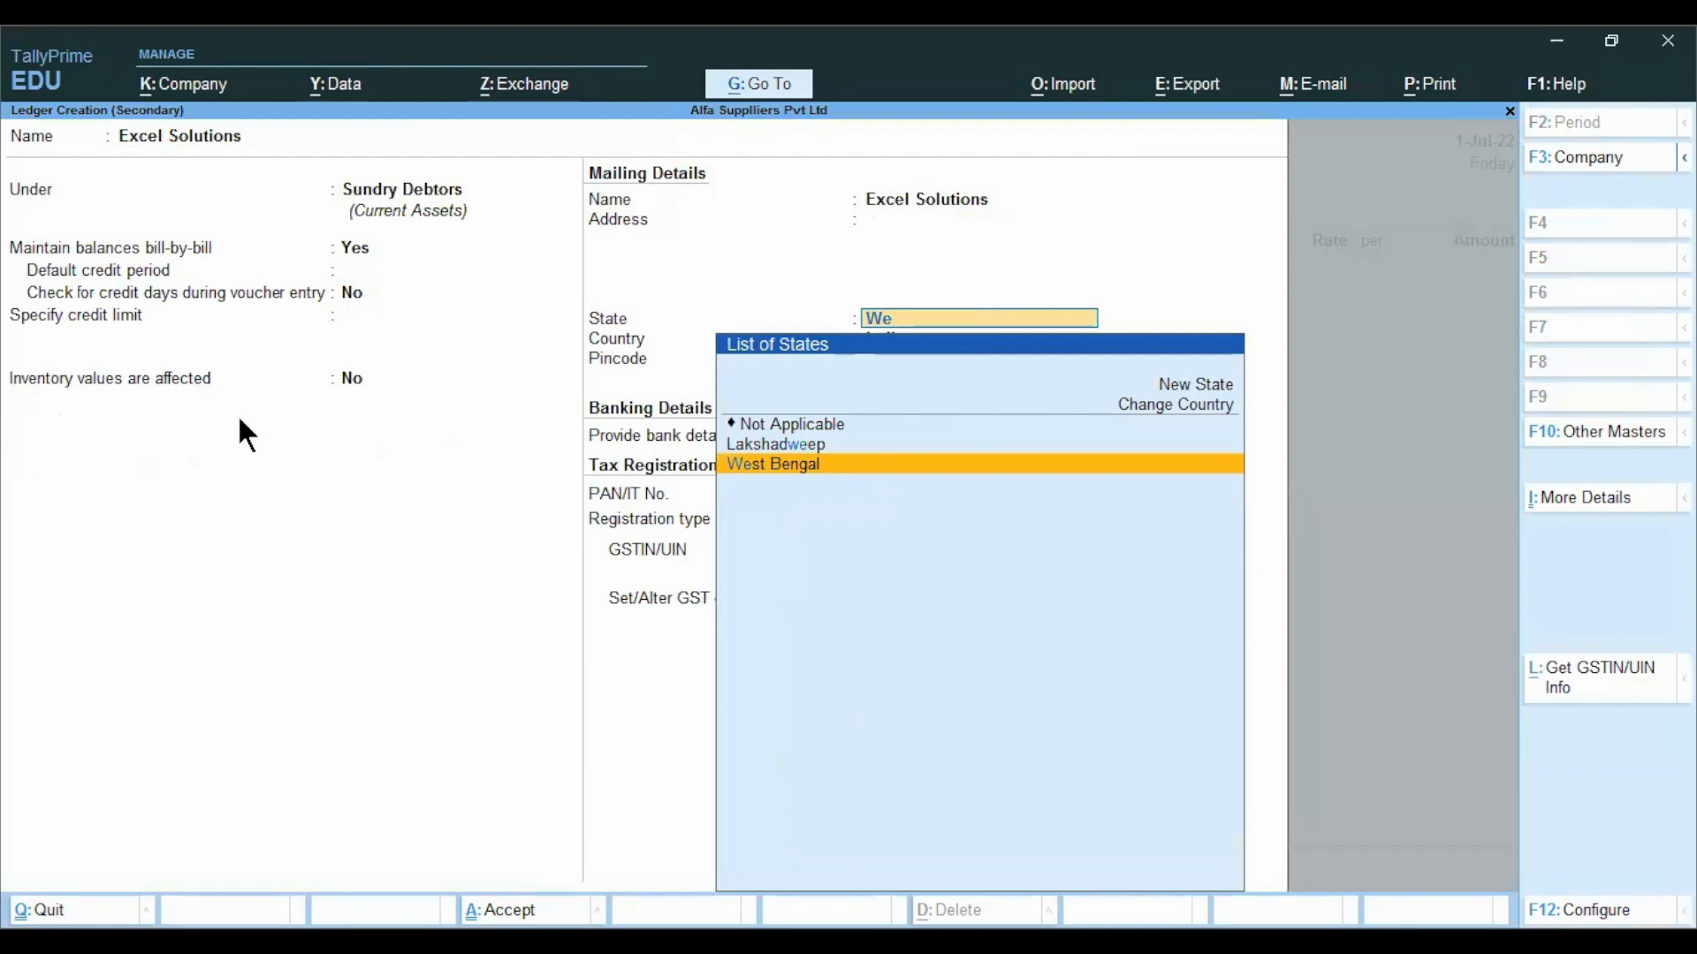
{"action": "key", "text": "Return"}
{"action": "key", "text": "Return"}
{"action": "key", "text": "Return"}
{"action": "key", "text": "Return"}
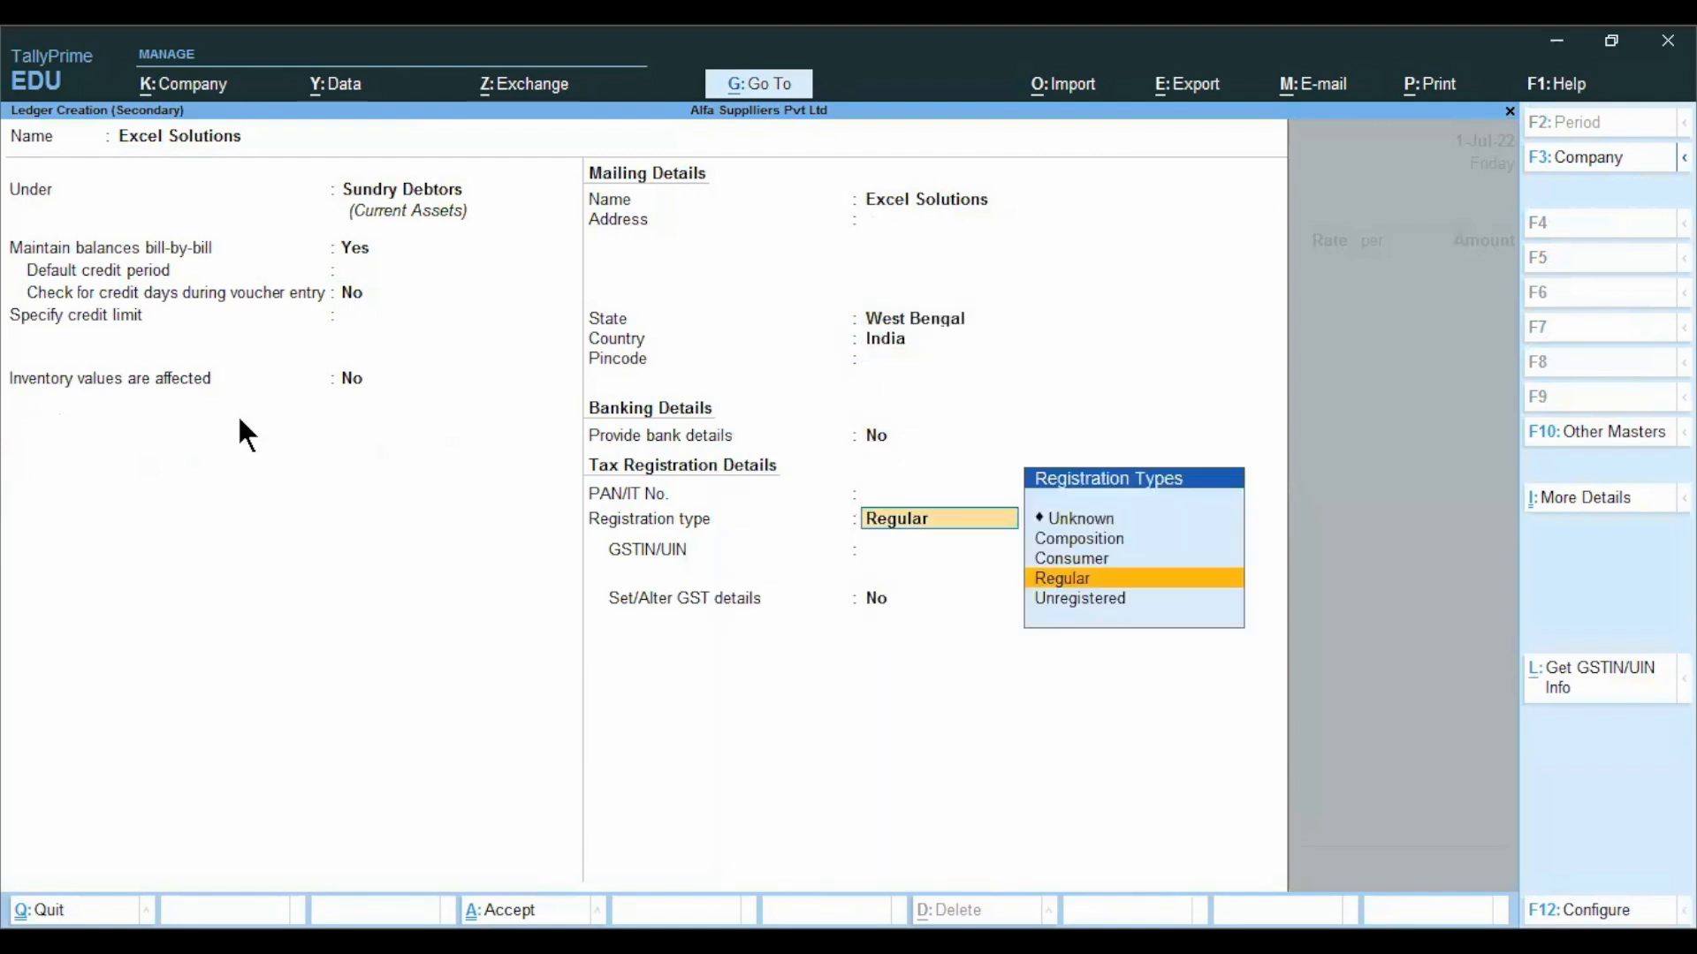
{"action": "key", "text": "Return"}
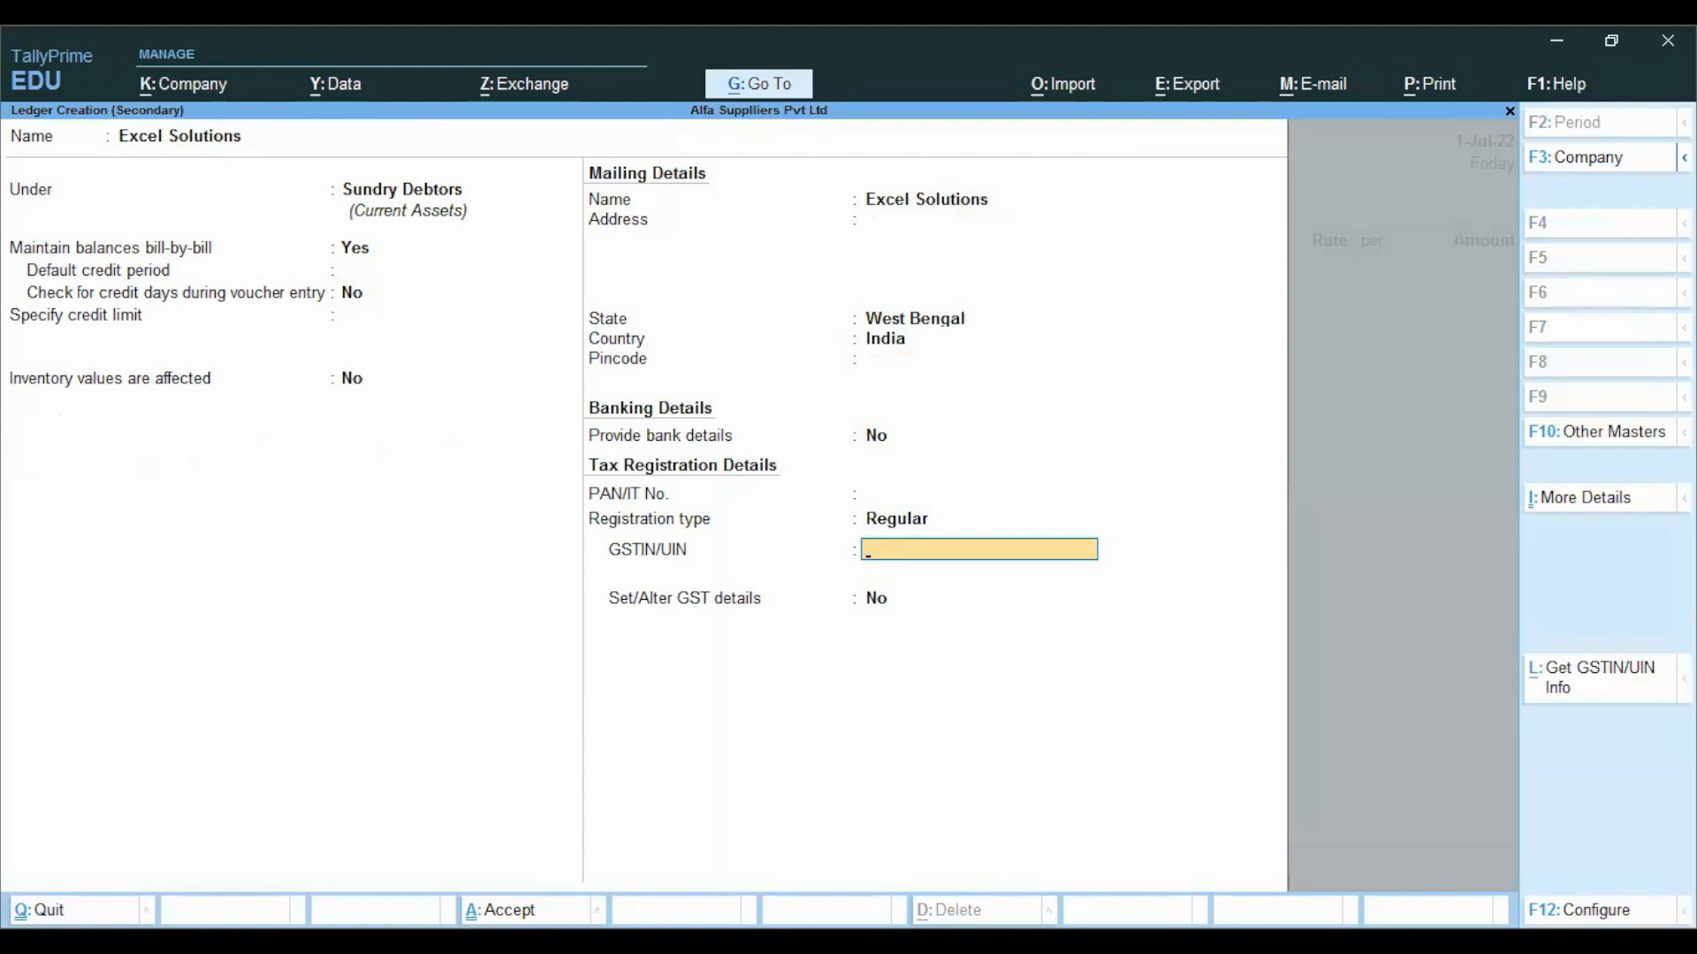
Copy the Excel solutions GST number from the Excel worksheet and paste it into the GSTIN/UIN field of the TallyPrime ledger.
{"action": "key", "text": "alt+Tab"}
{"action": "left_click", "coordinate": [494, 575]}
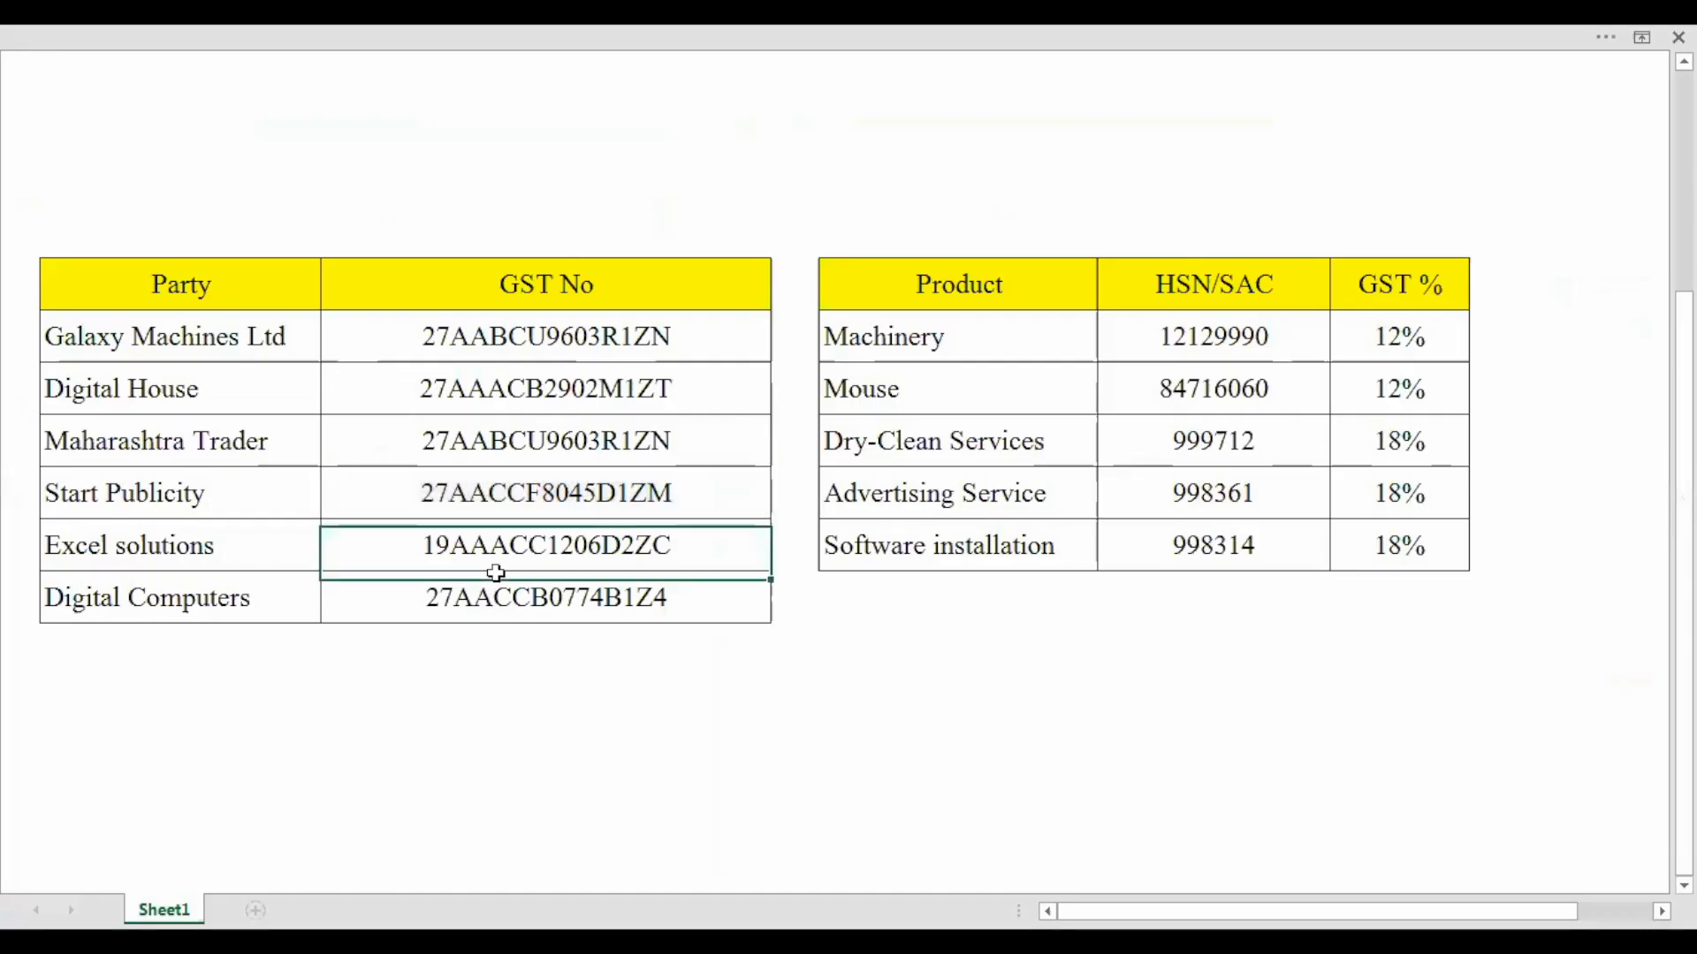
{"action": "left_click", "coordinate": [393, 546]}
{"action": "double_click", "coordinate": [428, 542]}
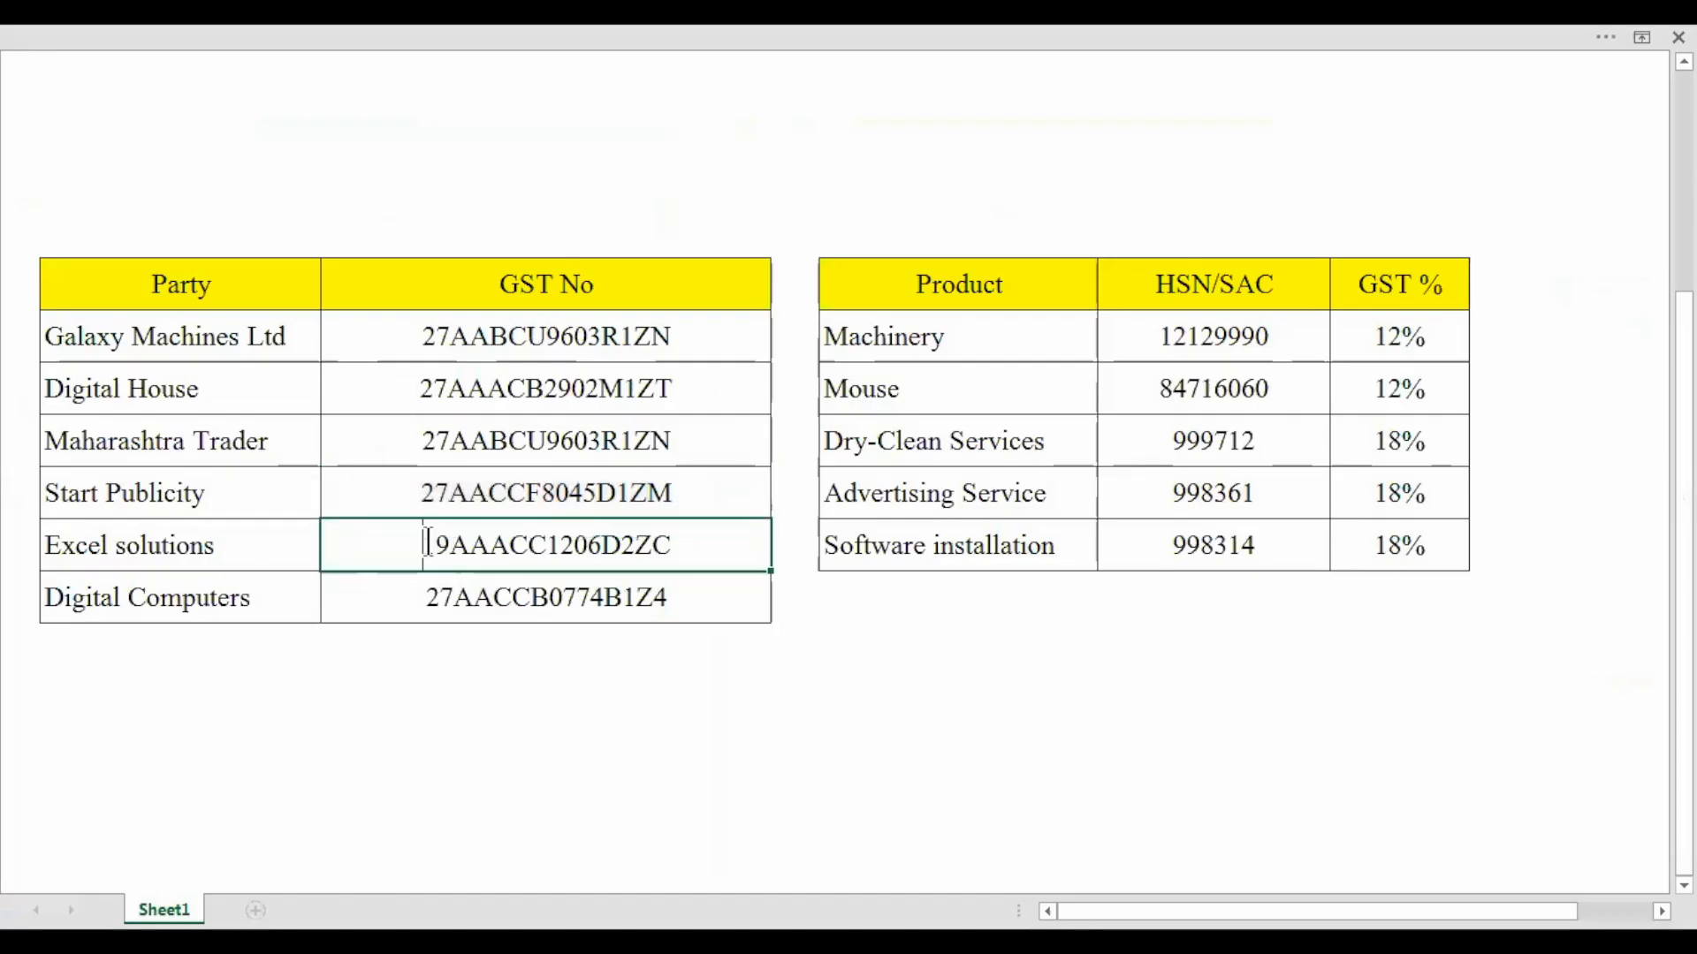
{"action": "key", "text": "shift+End"}
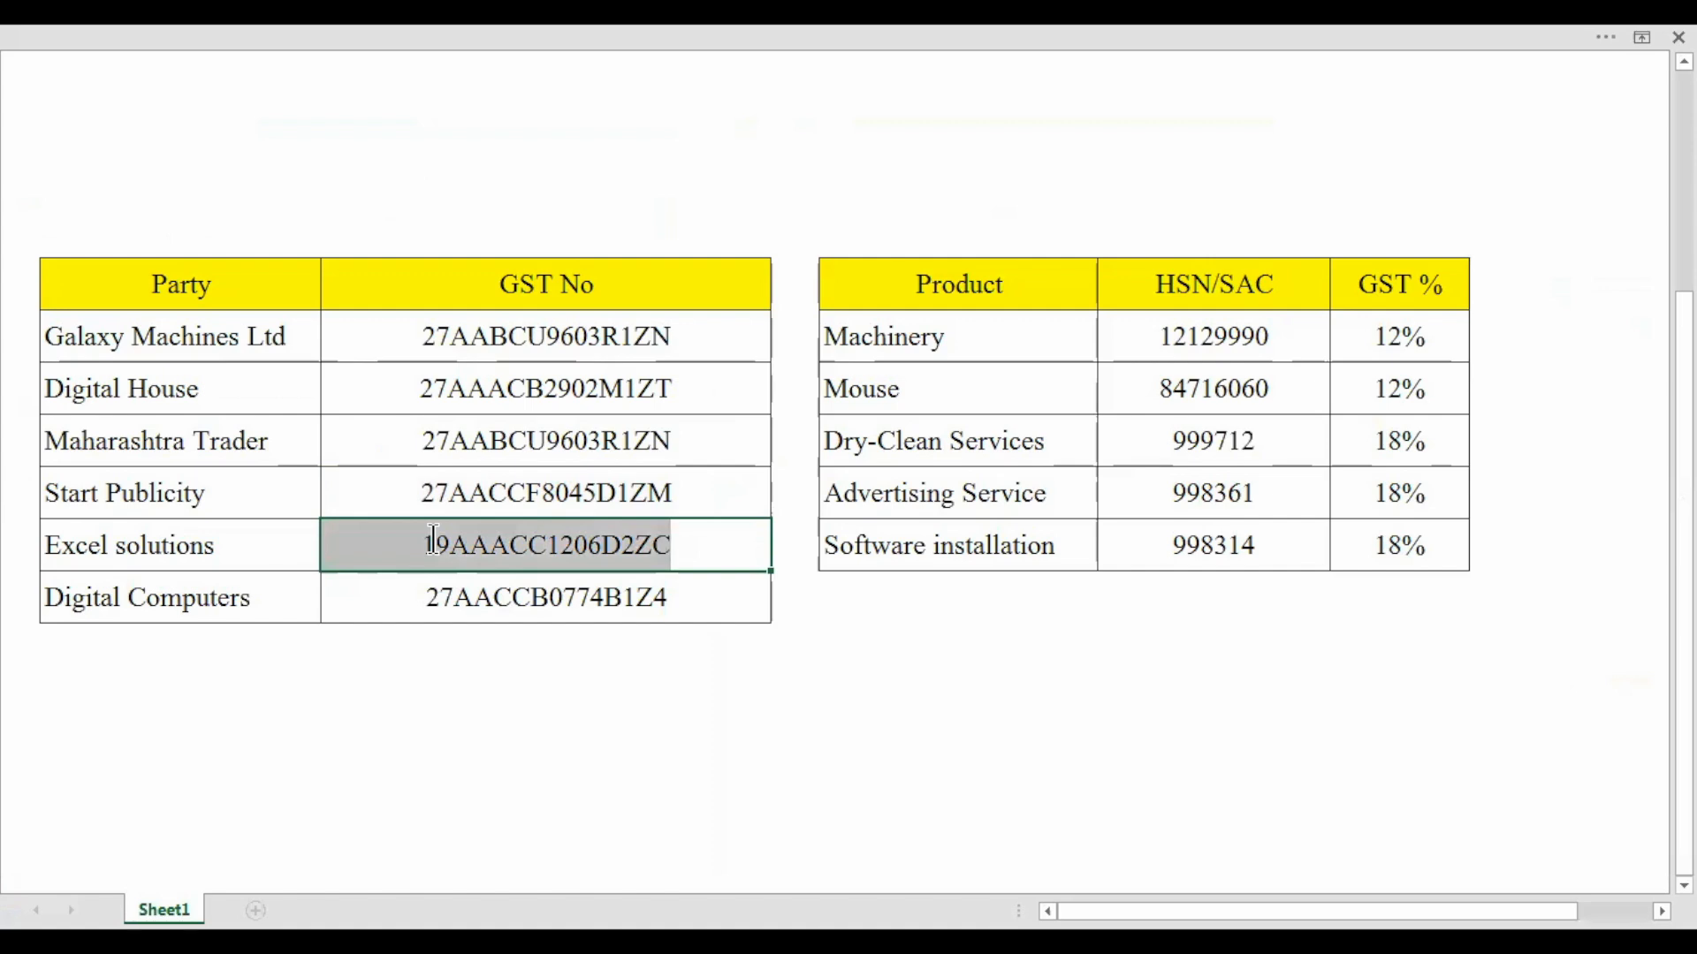
{"action": "key", "text": "ctrl+c"}
{"action": "key", "text": "alt+Tab"}
{"action": "key", "text": "ctrl+alt+v"}
{"action": "key", "text": "Return"}
{"action": "key", "text": "Return"}
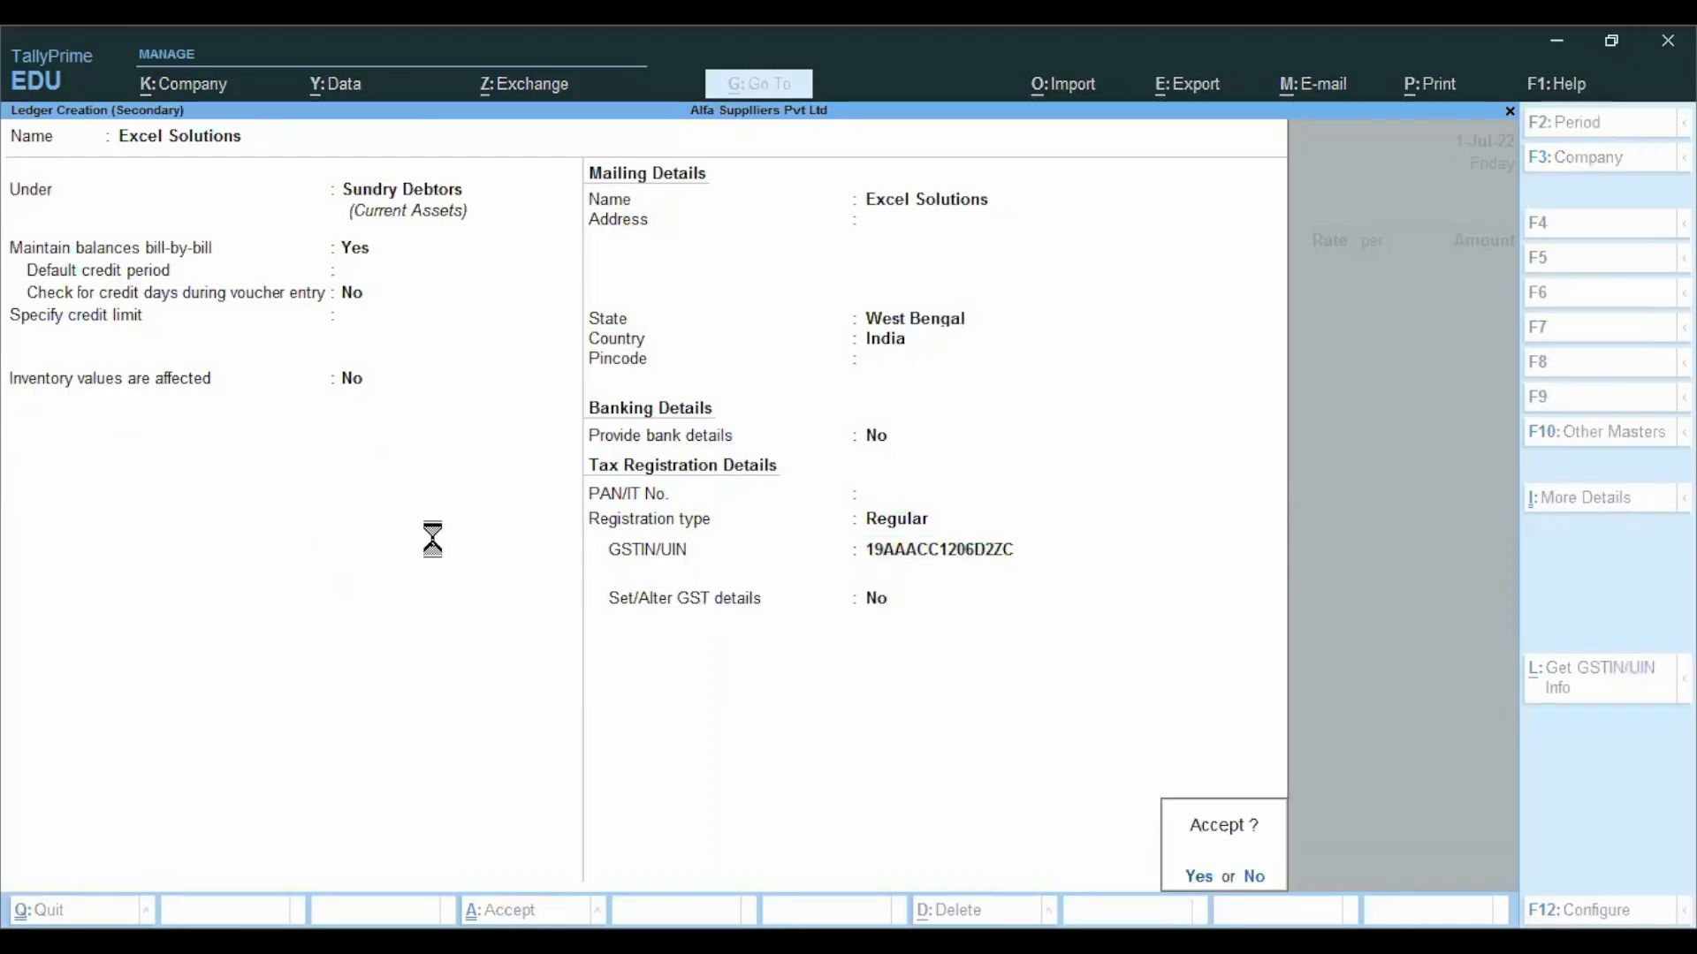
Save the Excel Solutions ledger and accept the blank dispatch details and the default party details for the sales voucher.
{"action": "key", "text": "Return"}
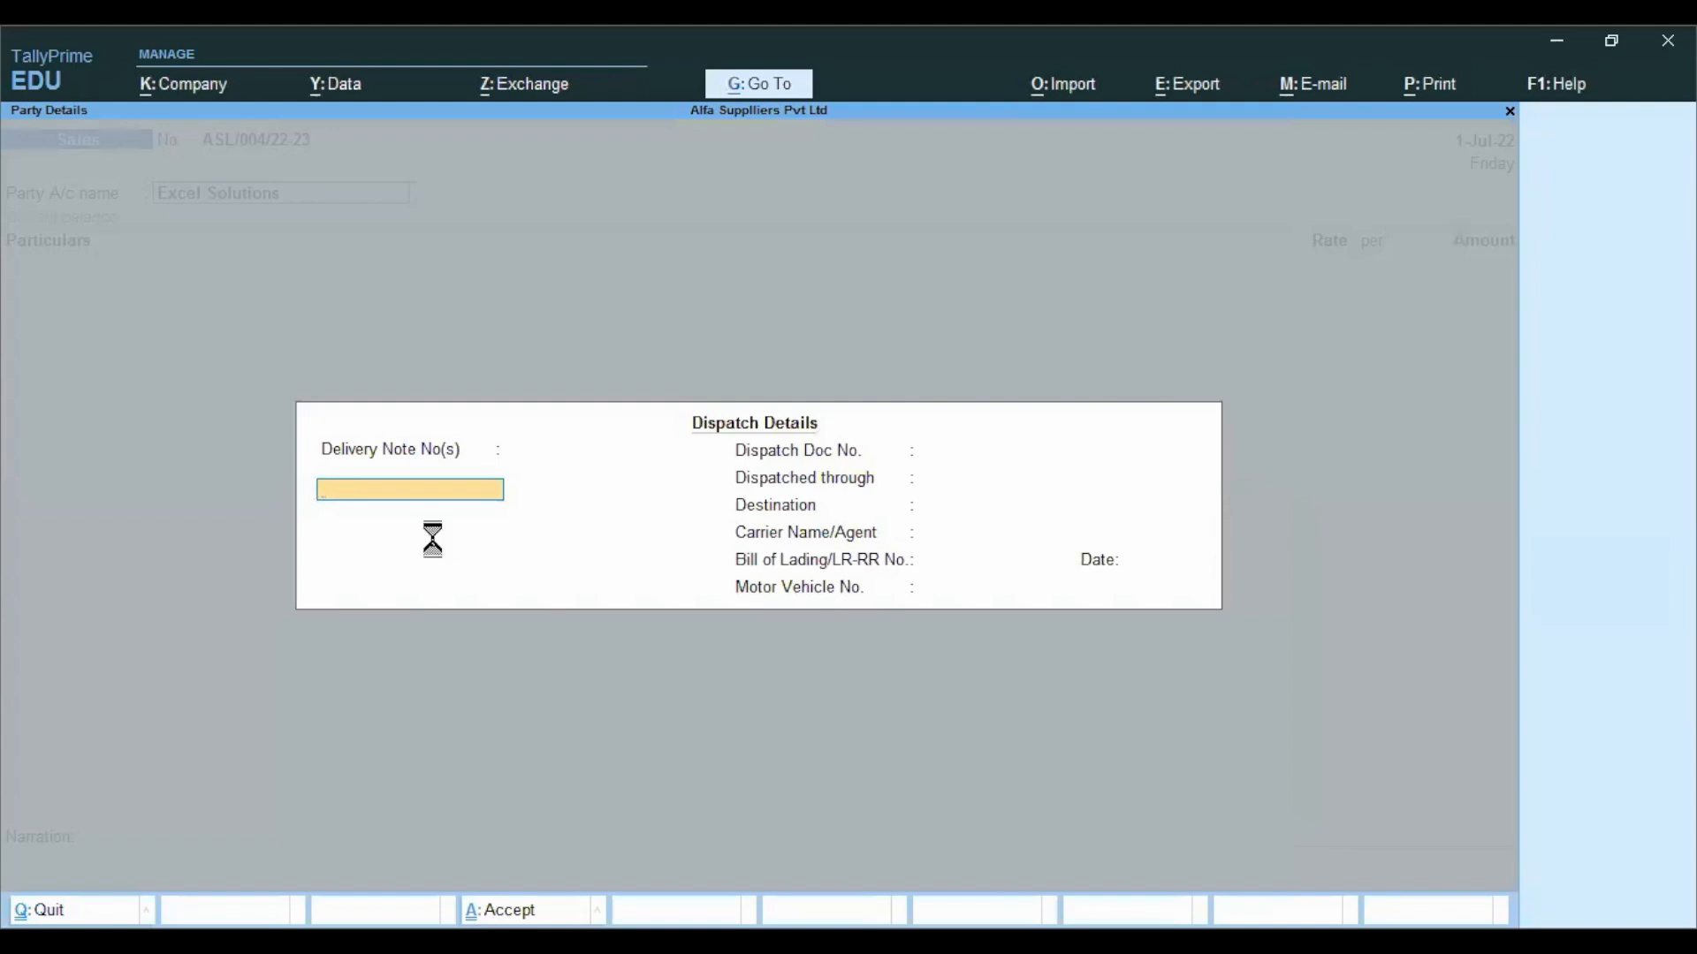
{"action": "key", "text": "ctrl+a"}
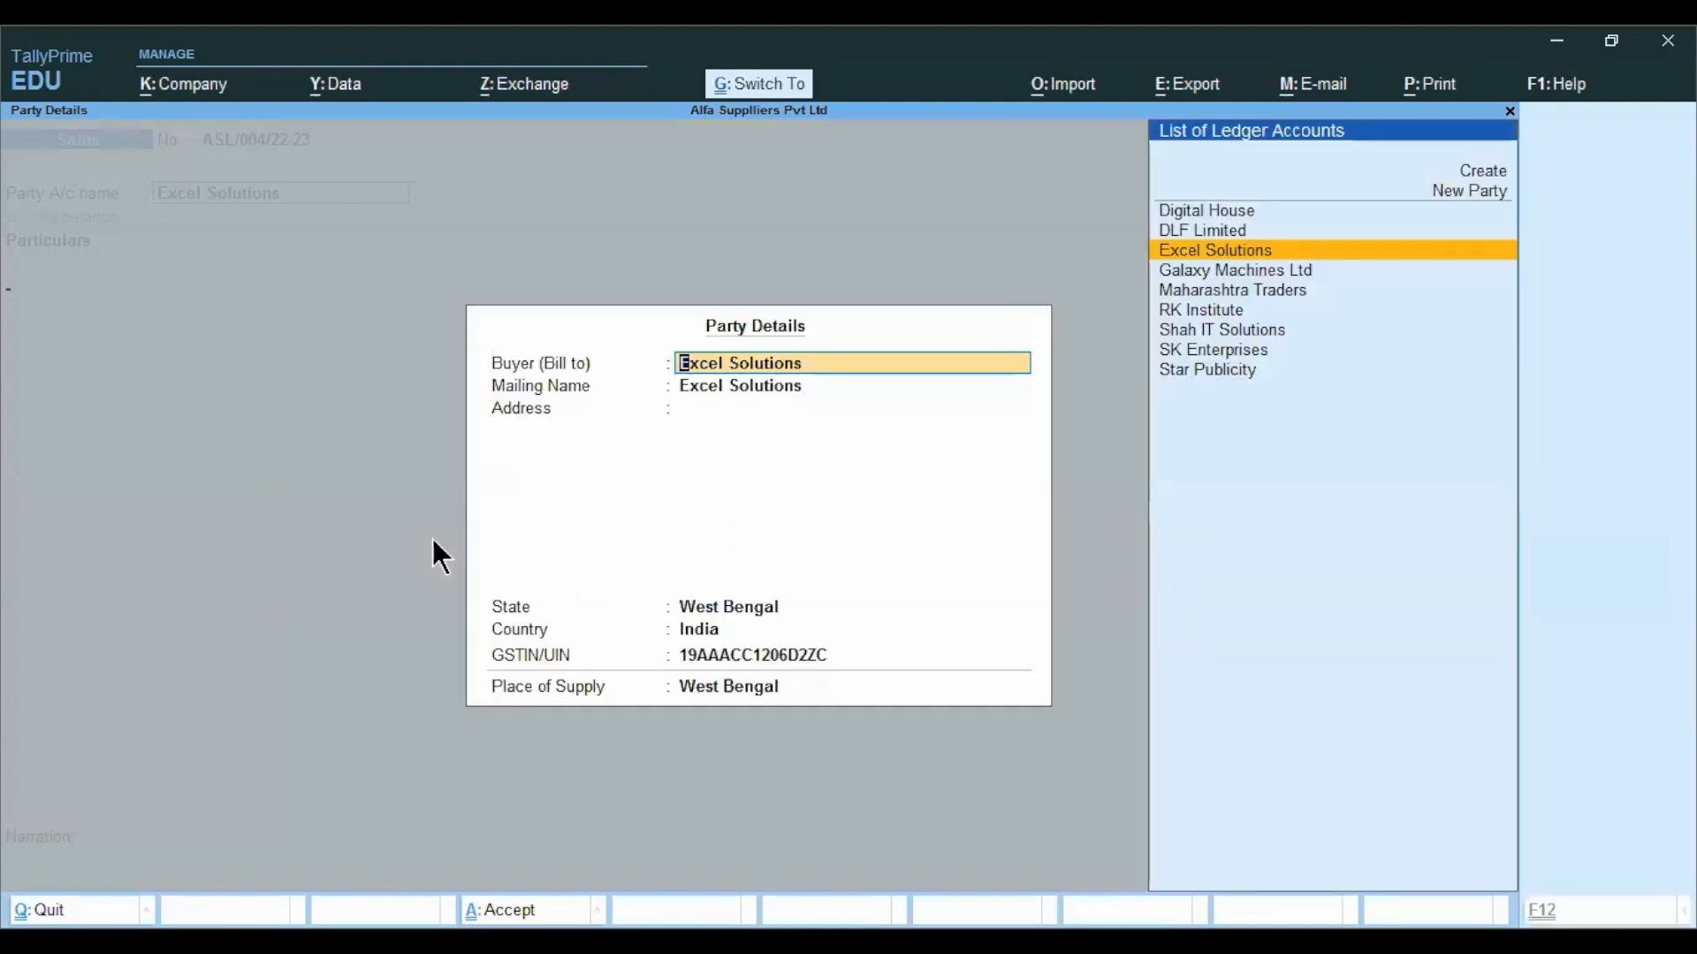
{"action": "key", "text": "ctrl+a"}
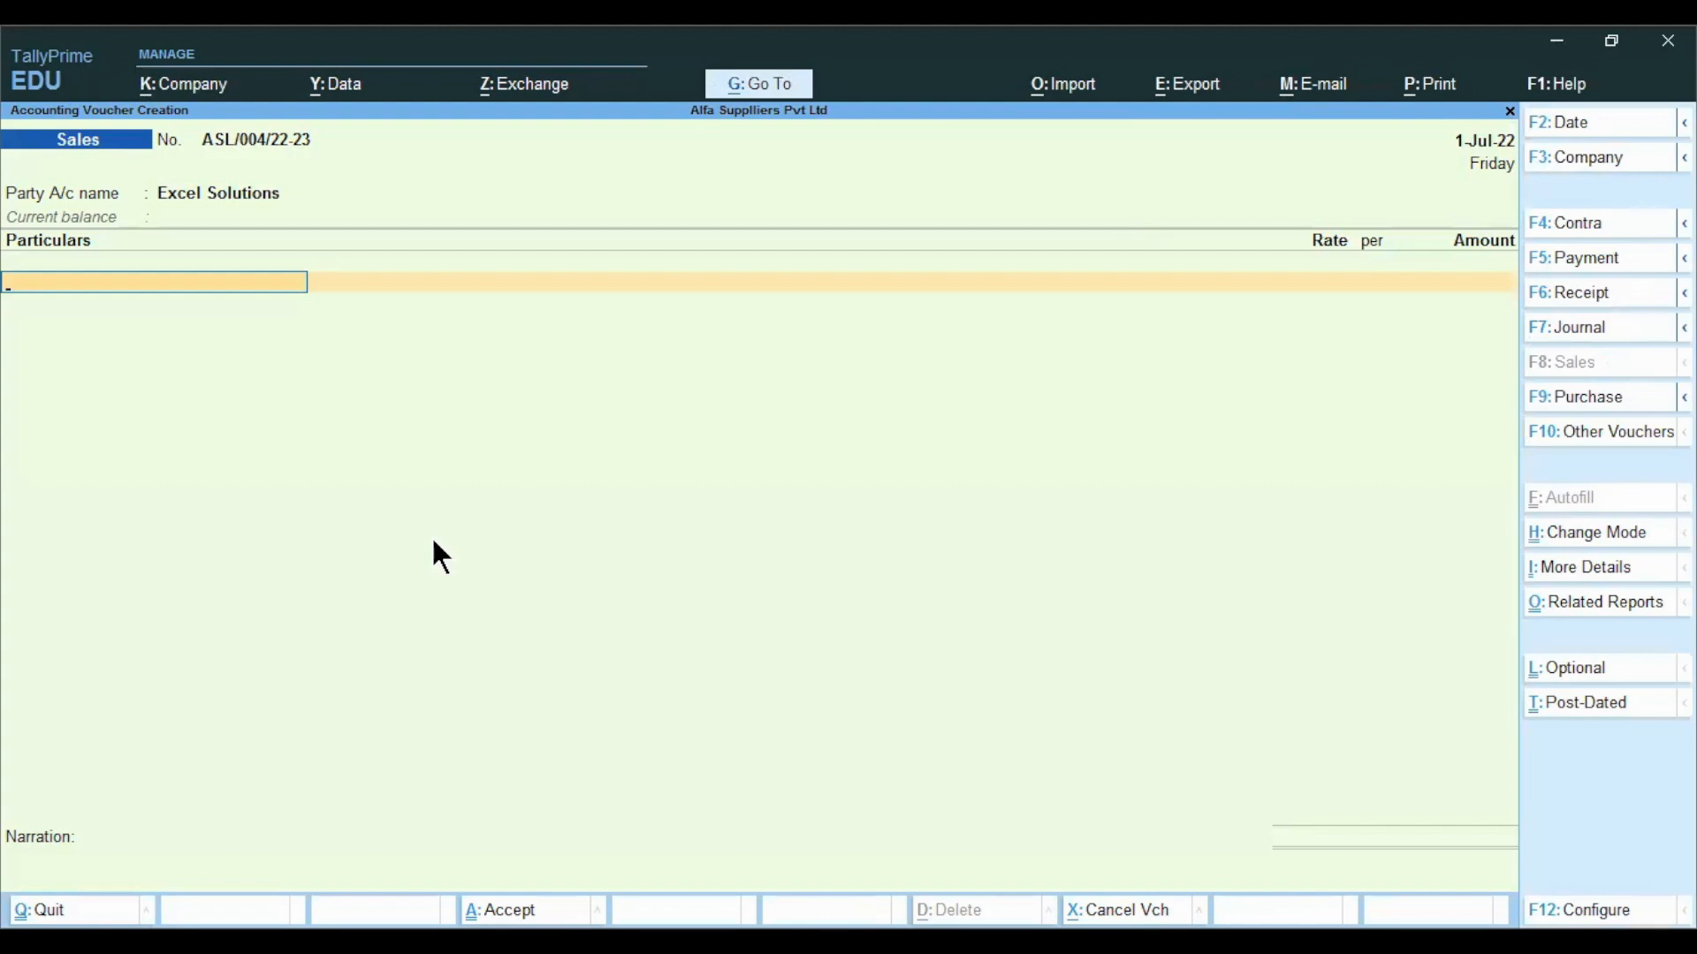
Switch to the Excel worksheet to check the party and product GST tables, and return to the TallyPrime sales voucher.
{"action": "key", "text": "alt+Tab"}
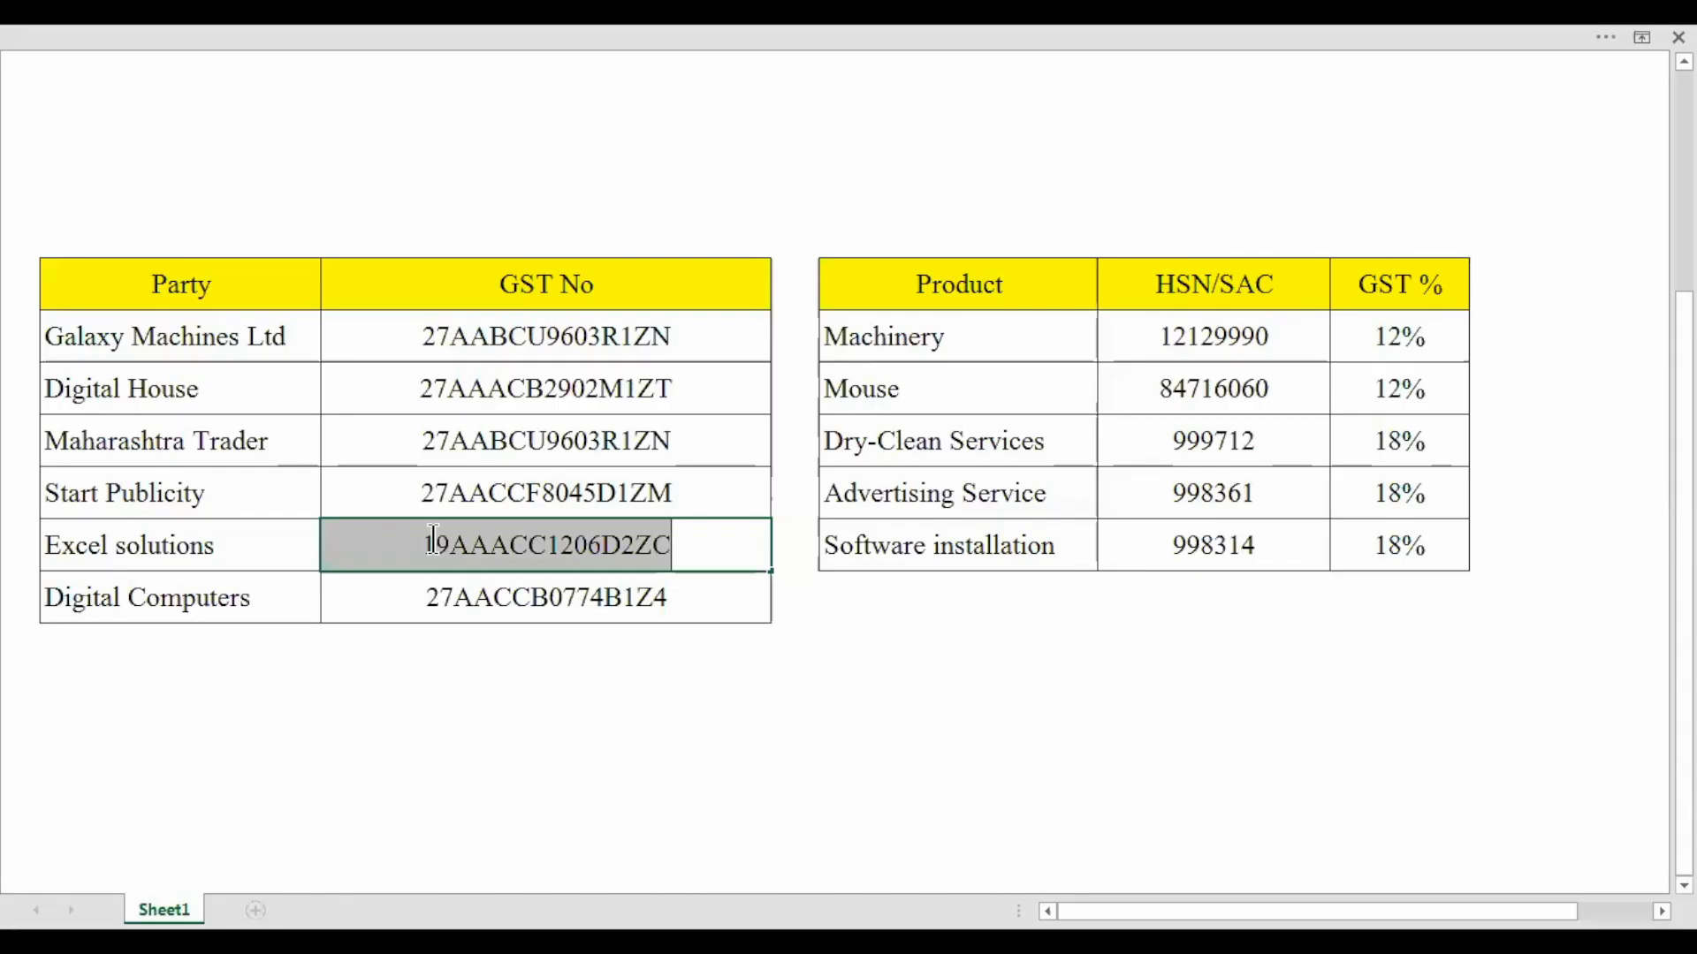
{"action": "key", "text": "ctrl+c"}
{"action": "key", "text": "alt+Tab"}
{"action": "key", "text": "alt+Tab"}
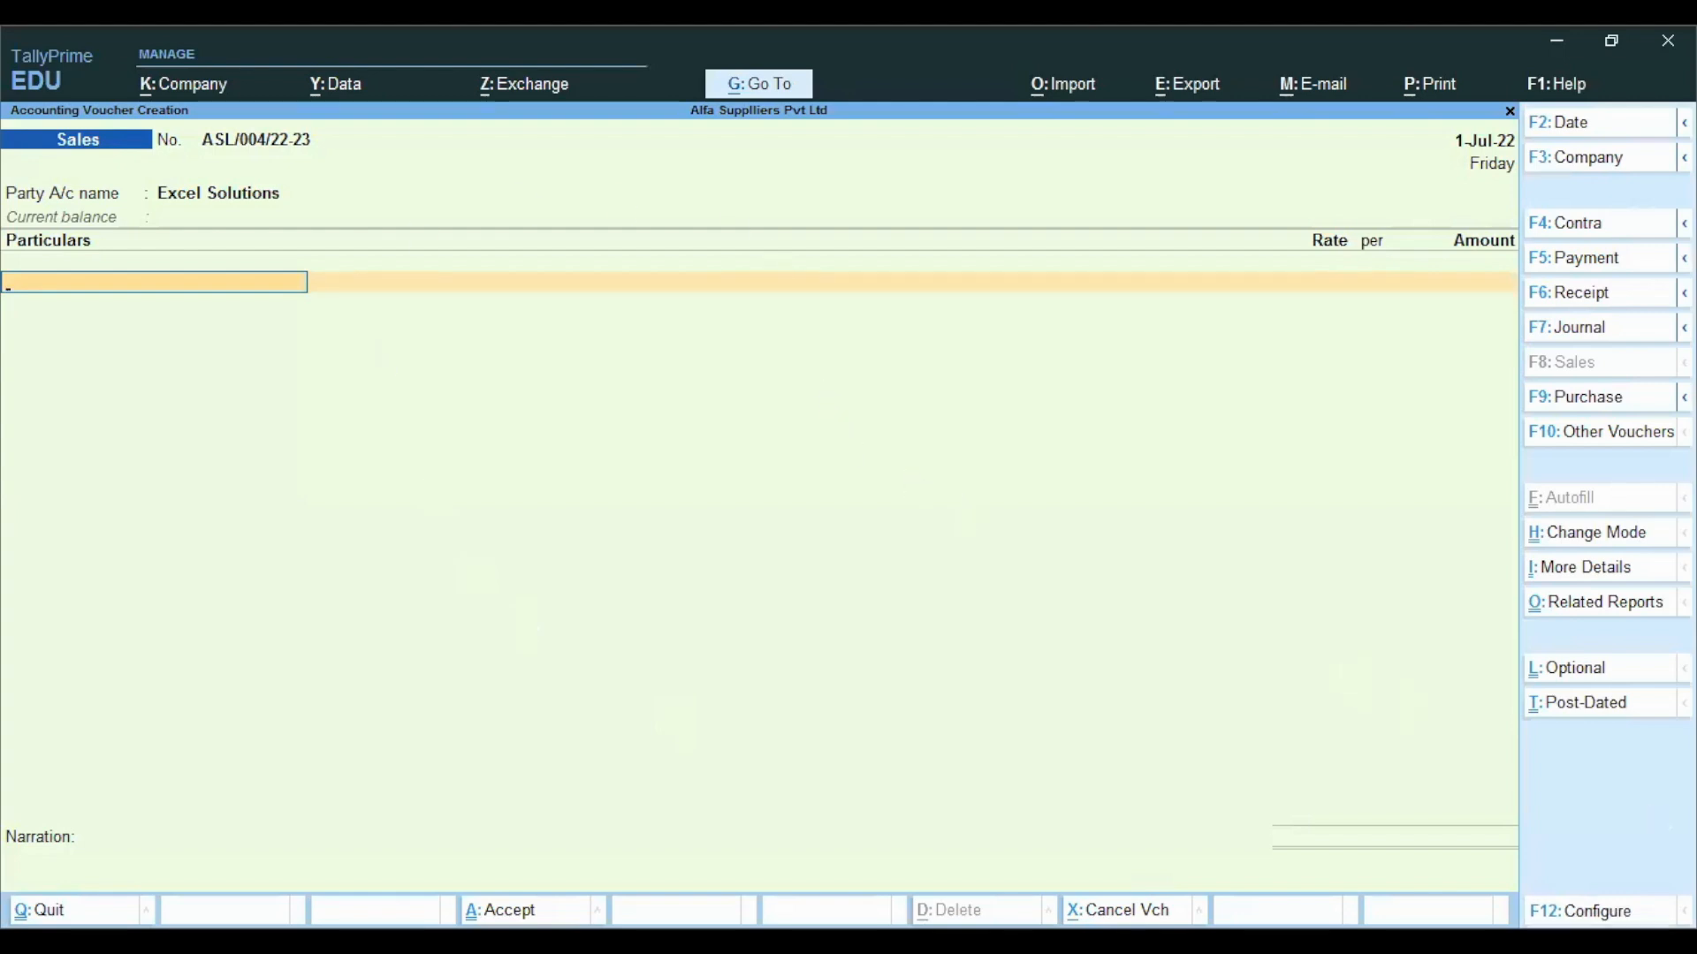
Set Provide Amount Inclusive of Tax for Ledgers to Yes in the voucher configuration and accept it.
{"action": "key", "text": "F12"}
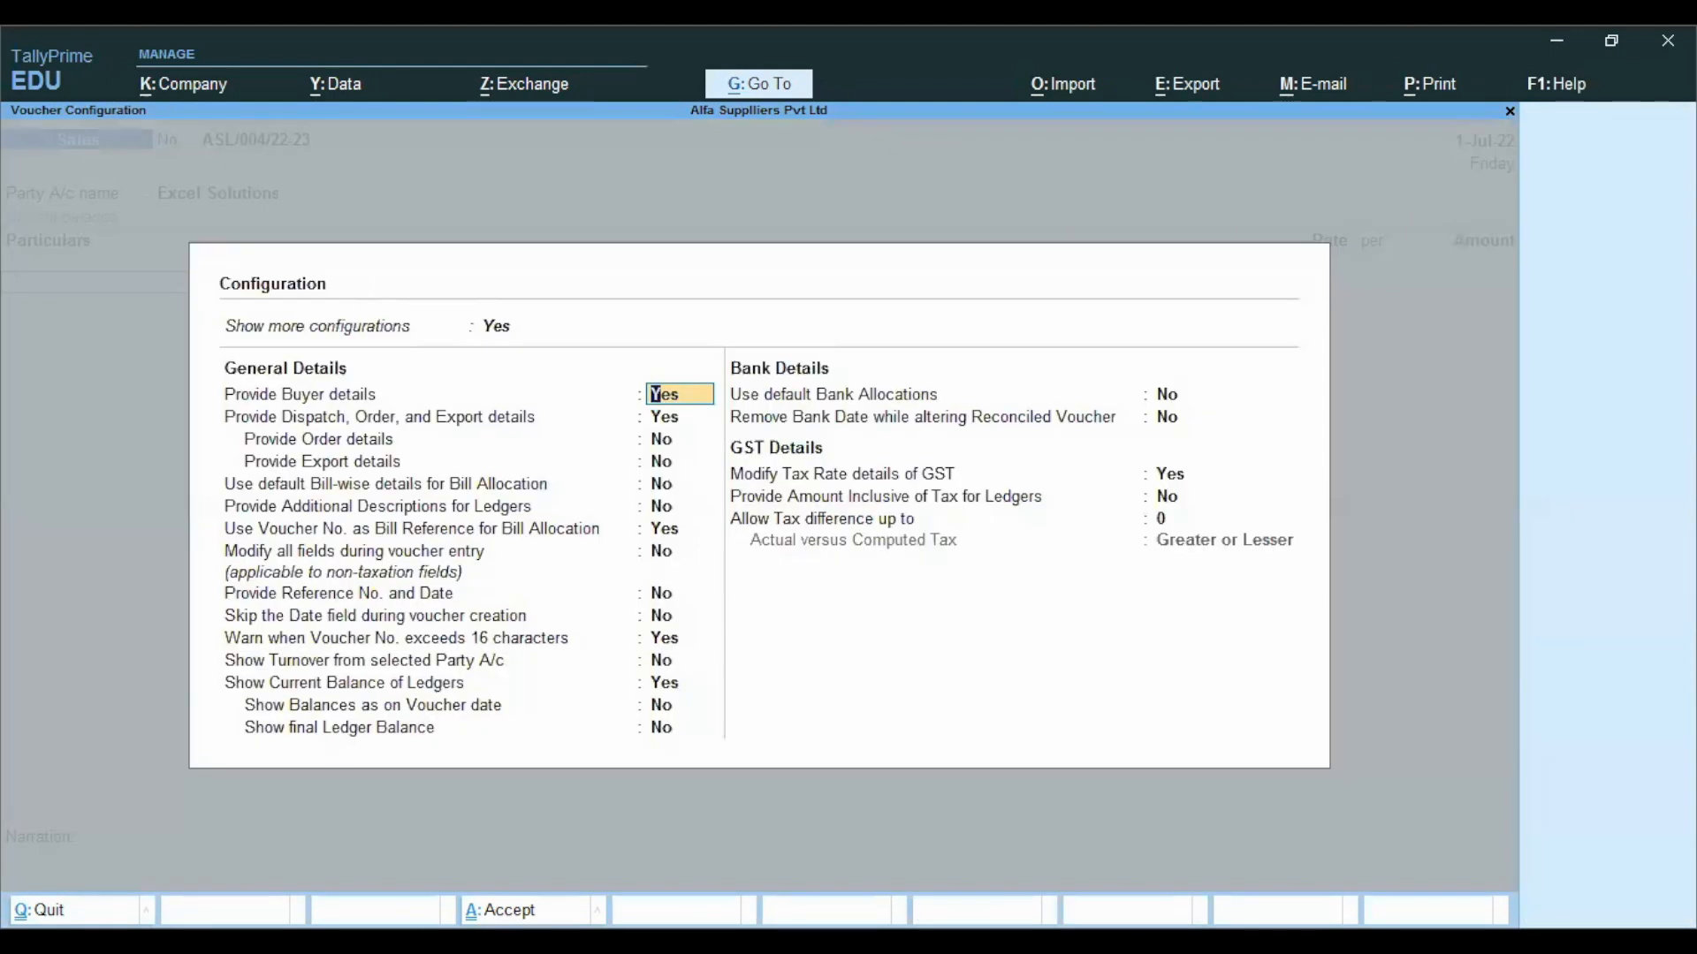
{"action": "left_click", "coordinate": [890, 493]}
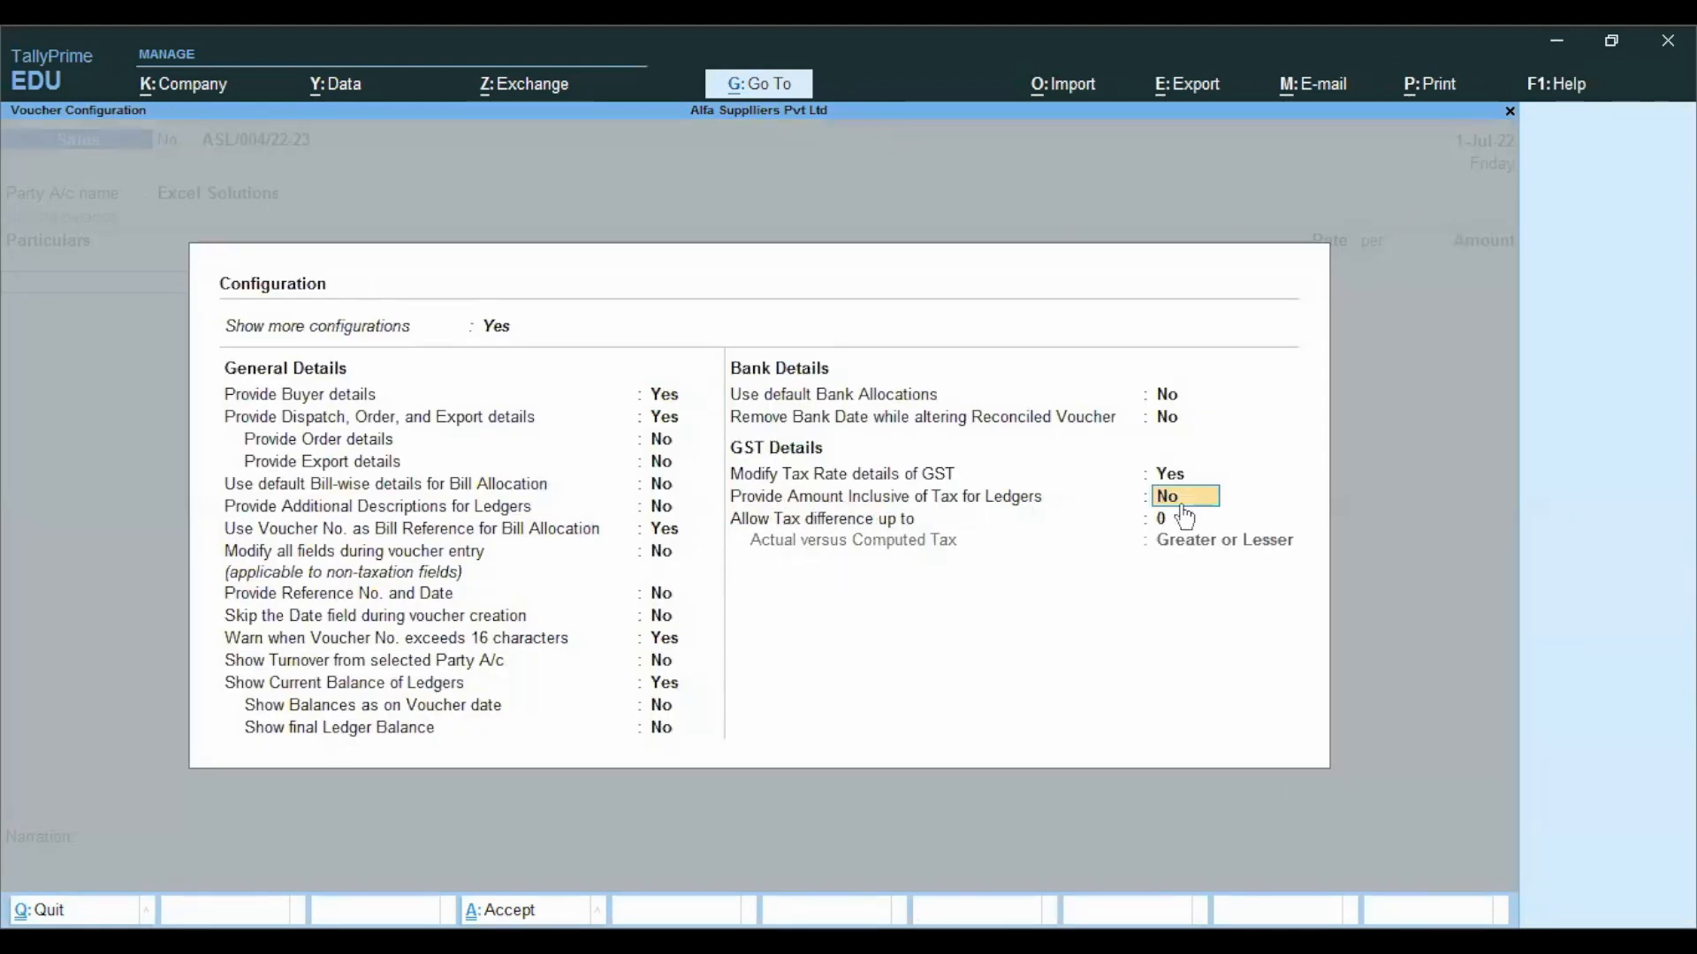
{"action": "type", "text": "y"}
{"action": "key", "text": "Return"}
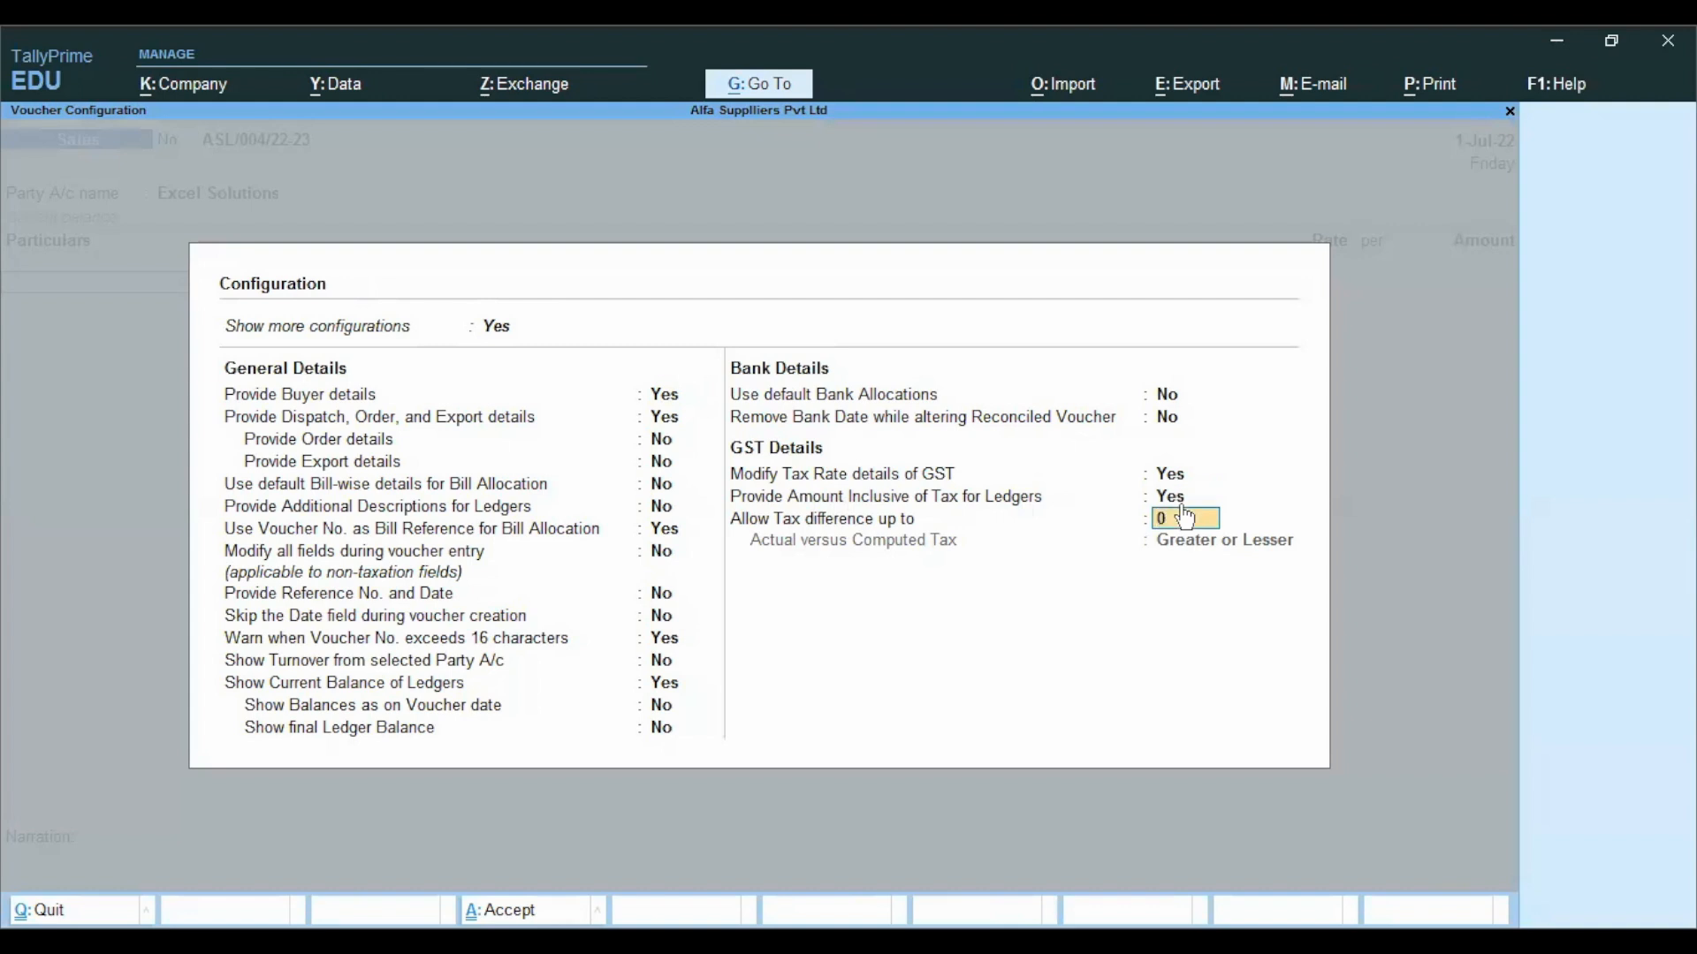
{"action": "key", "text": "ctrl+a"}
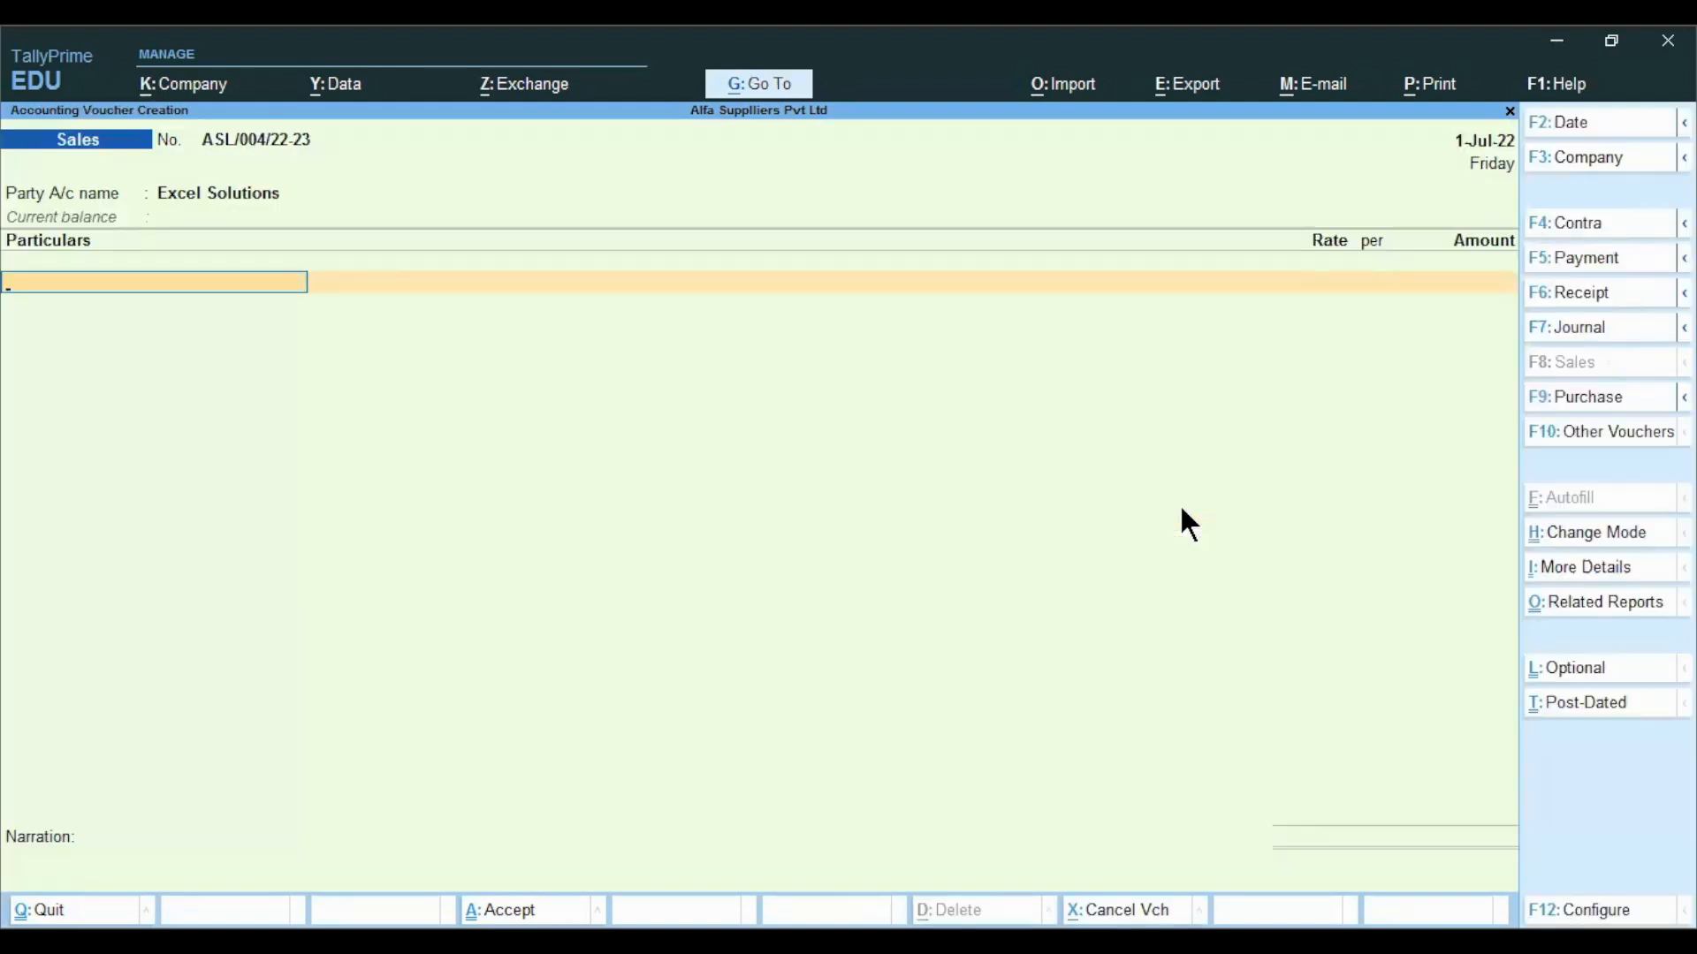
Add the Dry-Clean Services ledger to the Excel Solutions sales voucher with a GST-inclusive amount of 200000, and accept the calculated amount.
{"action": "type", "text": "D"}
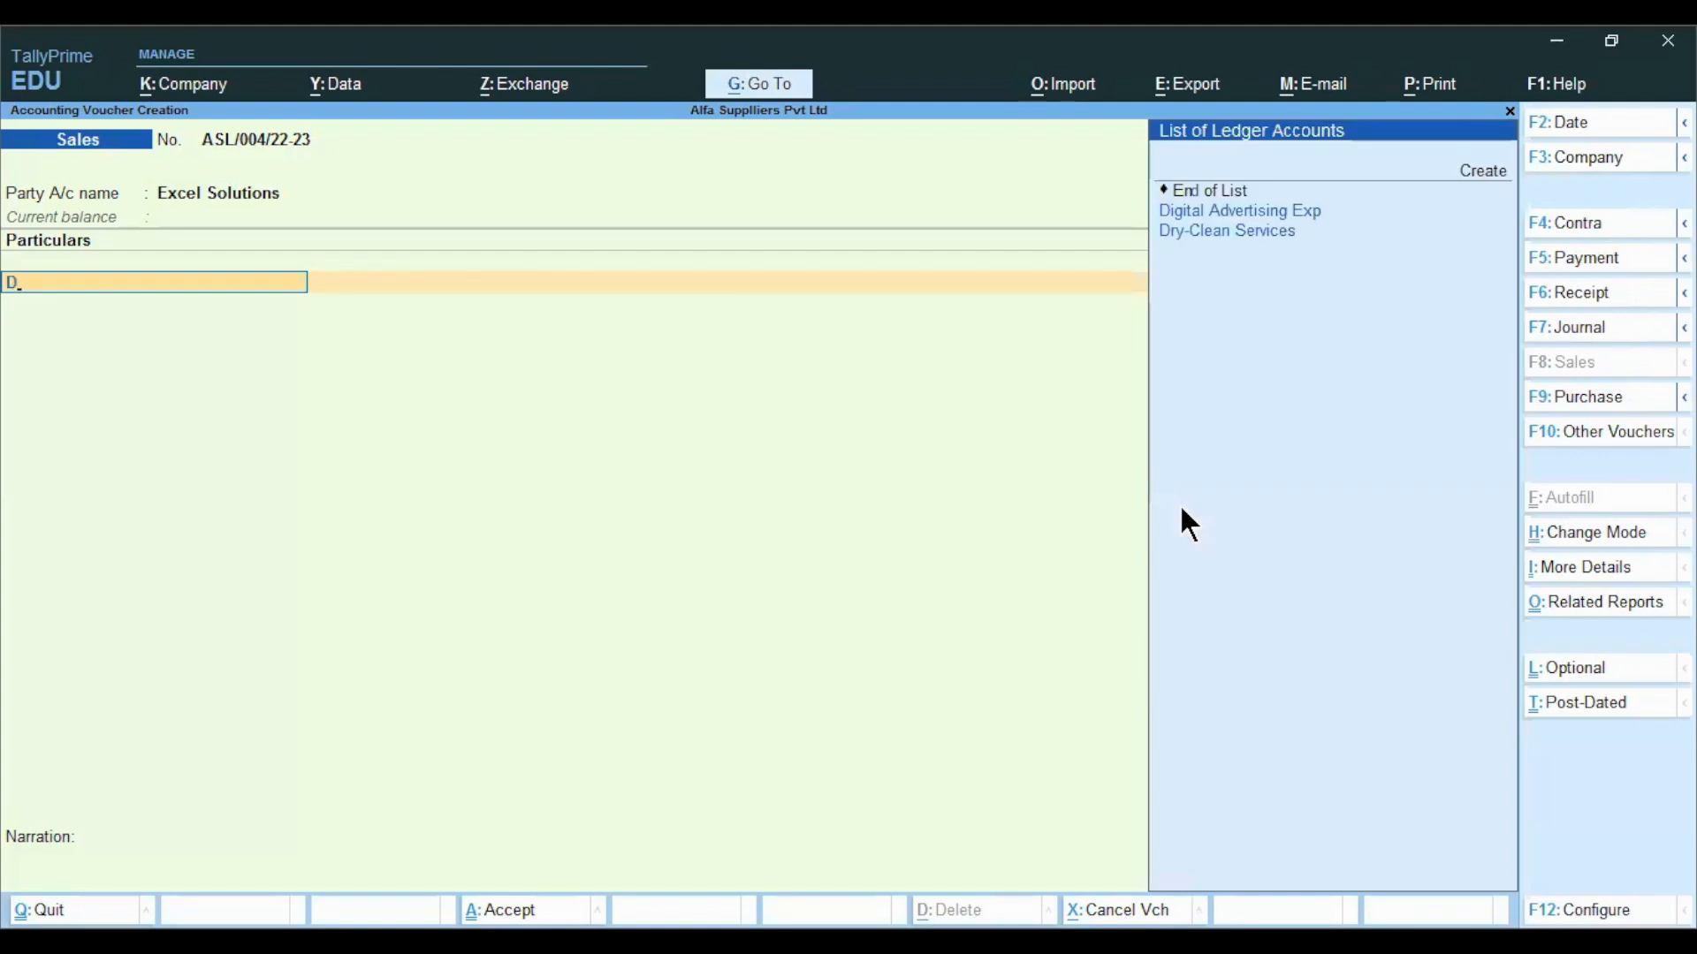
{"action": "key", "text": "Down"}
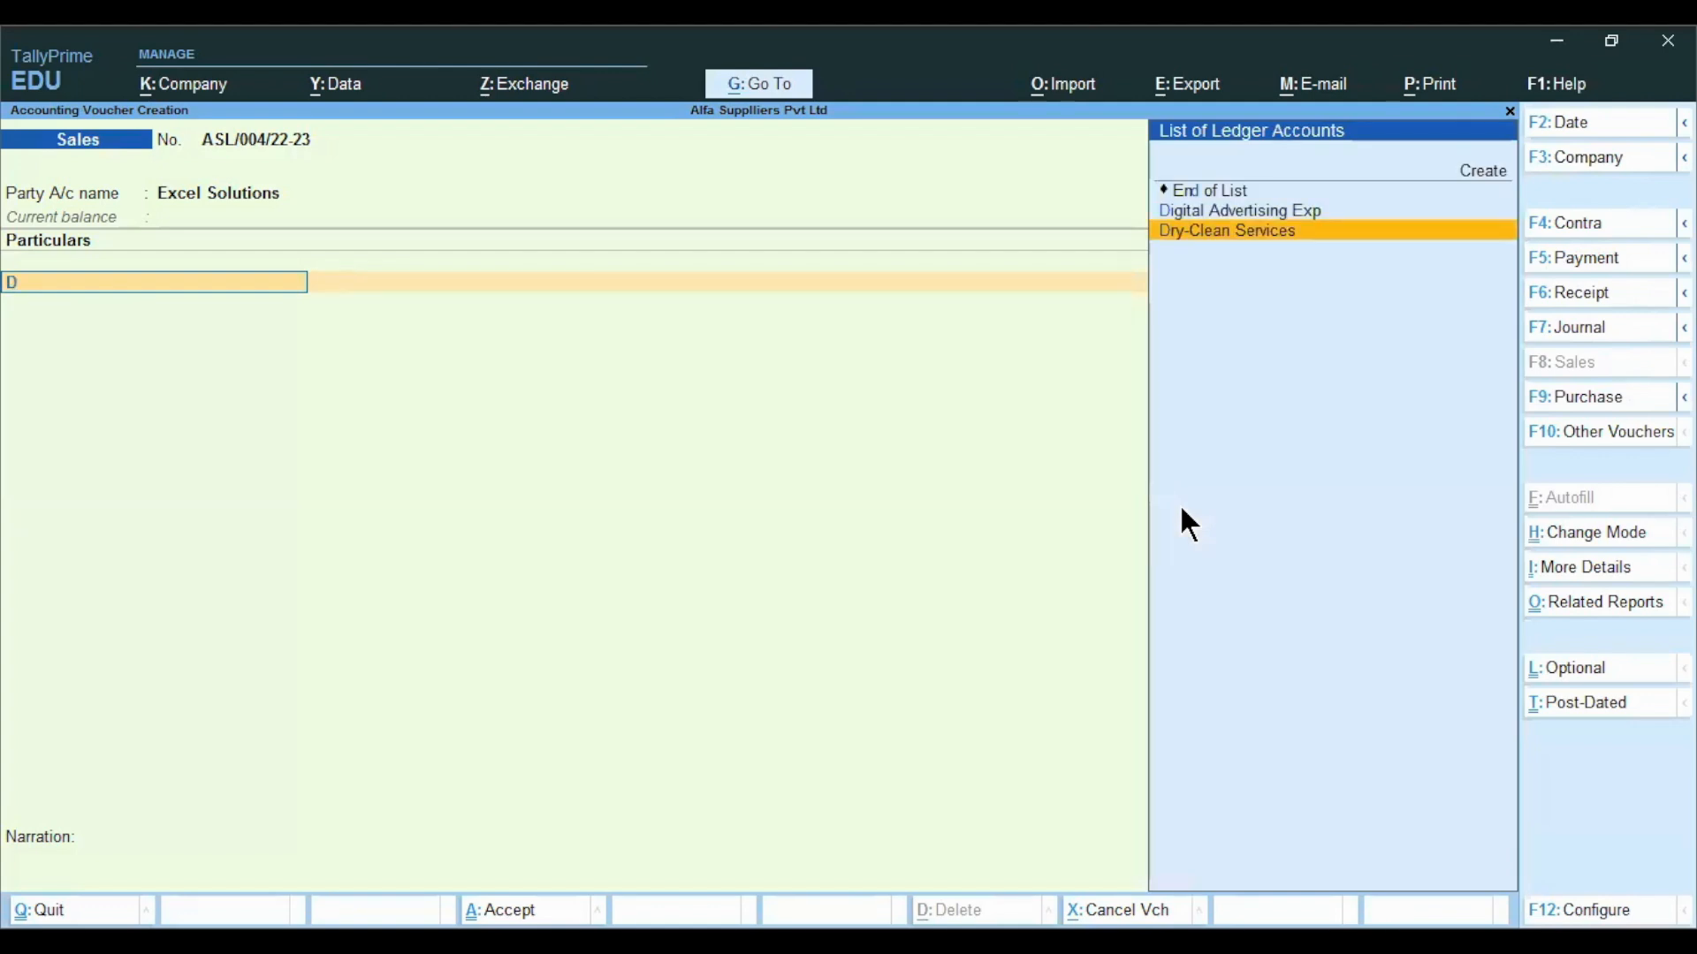
{"action": "key", "text": "Return"}
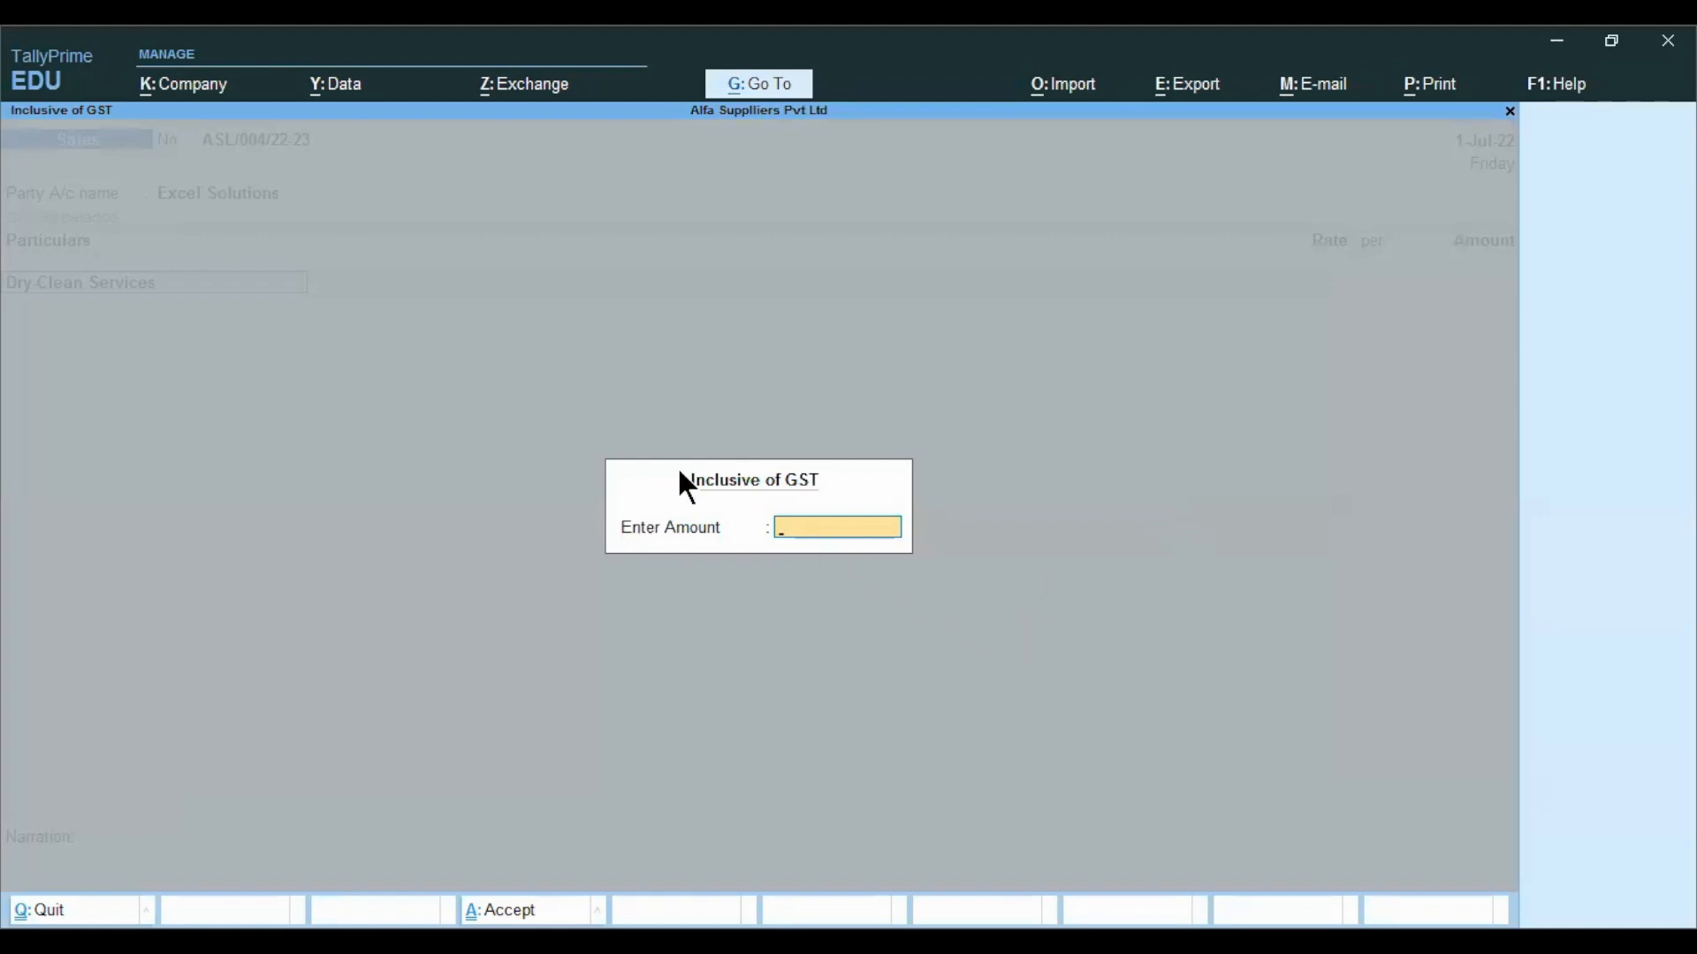
{"action": "type", "text": "200000"}
{"action": "key", "text": "Return"}
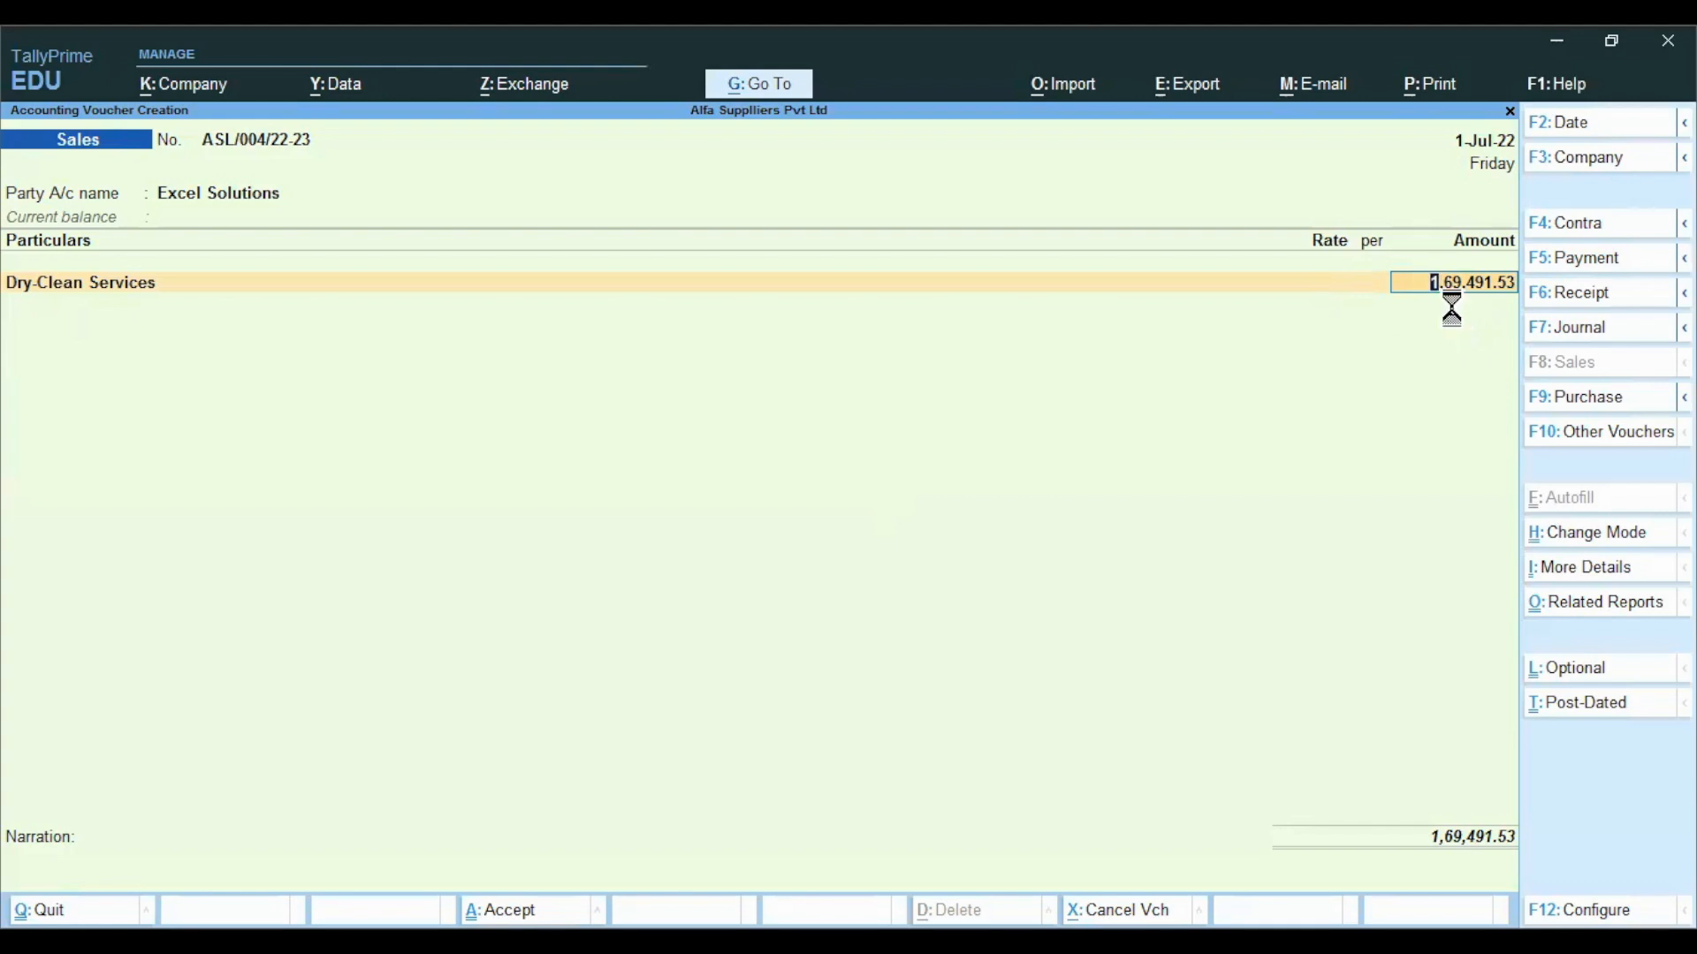
{"action": "key", "text": "Return"}
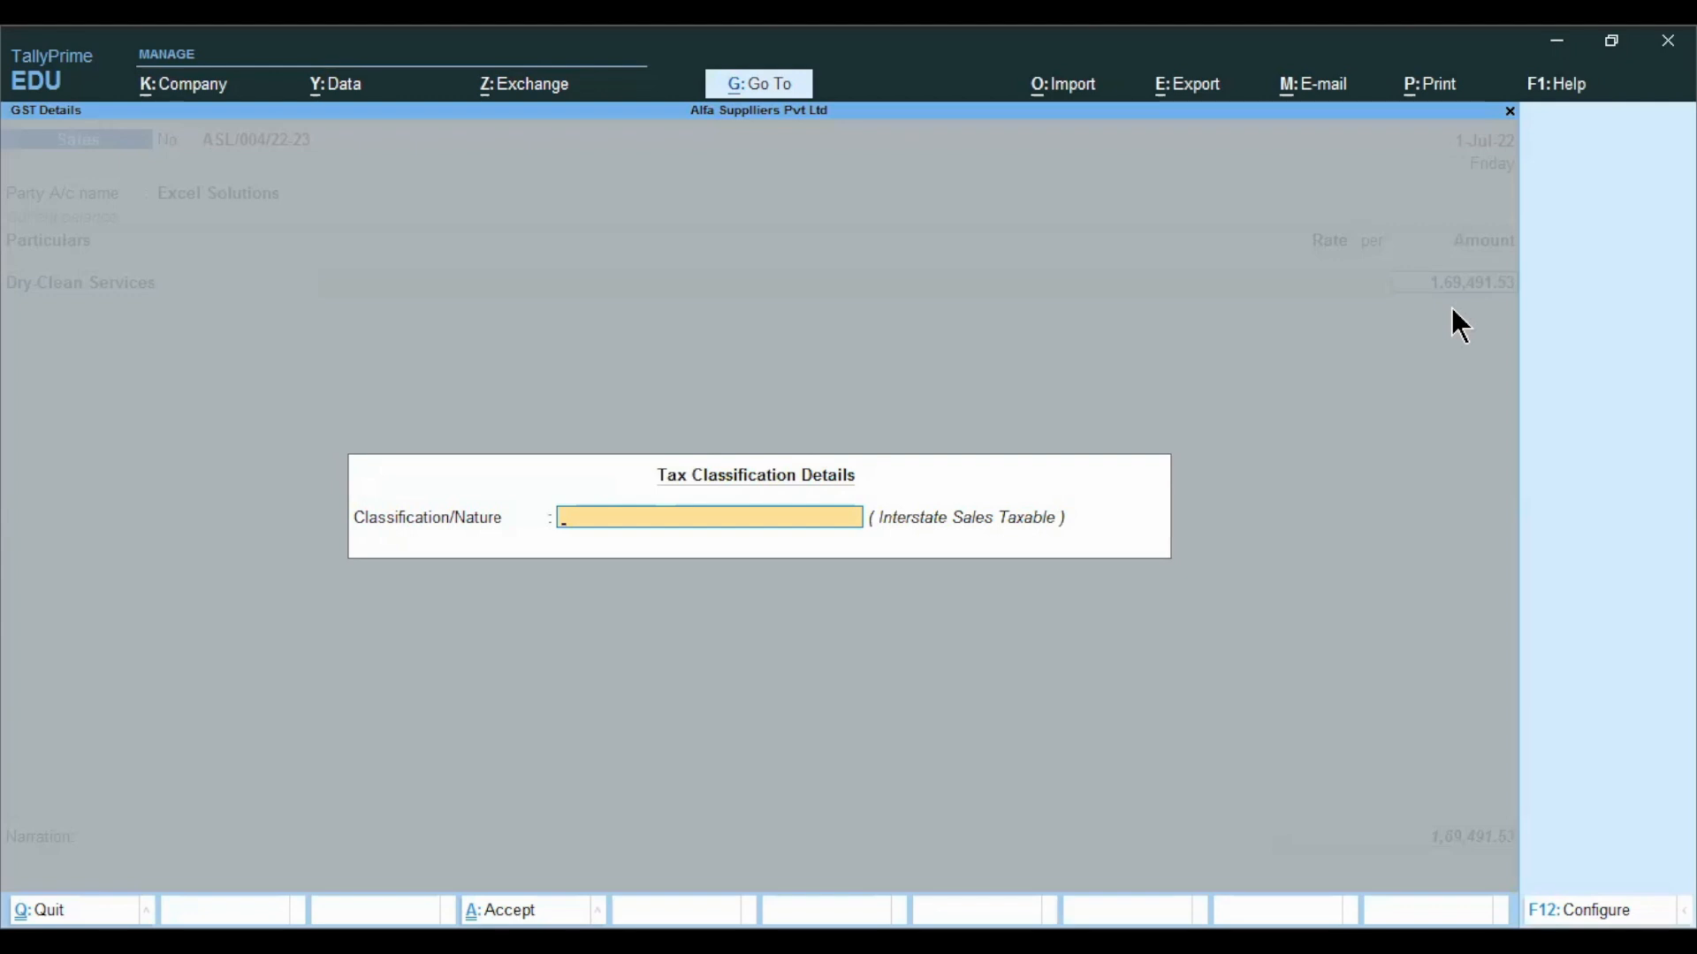
Set the tax classification of the Dry-Clean Services line to Interstate Sales Taxable.
{"action": "type", "text": "I"}
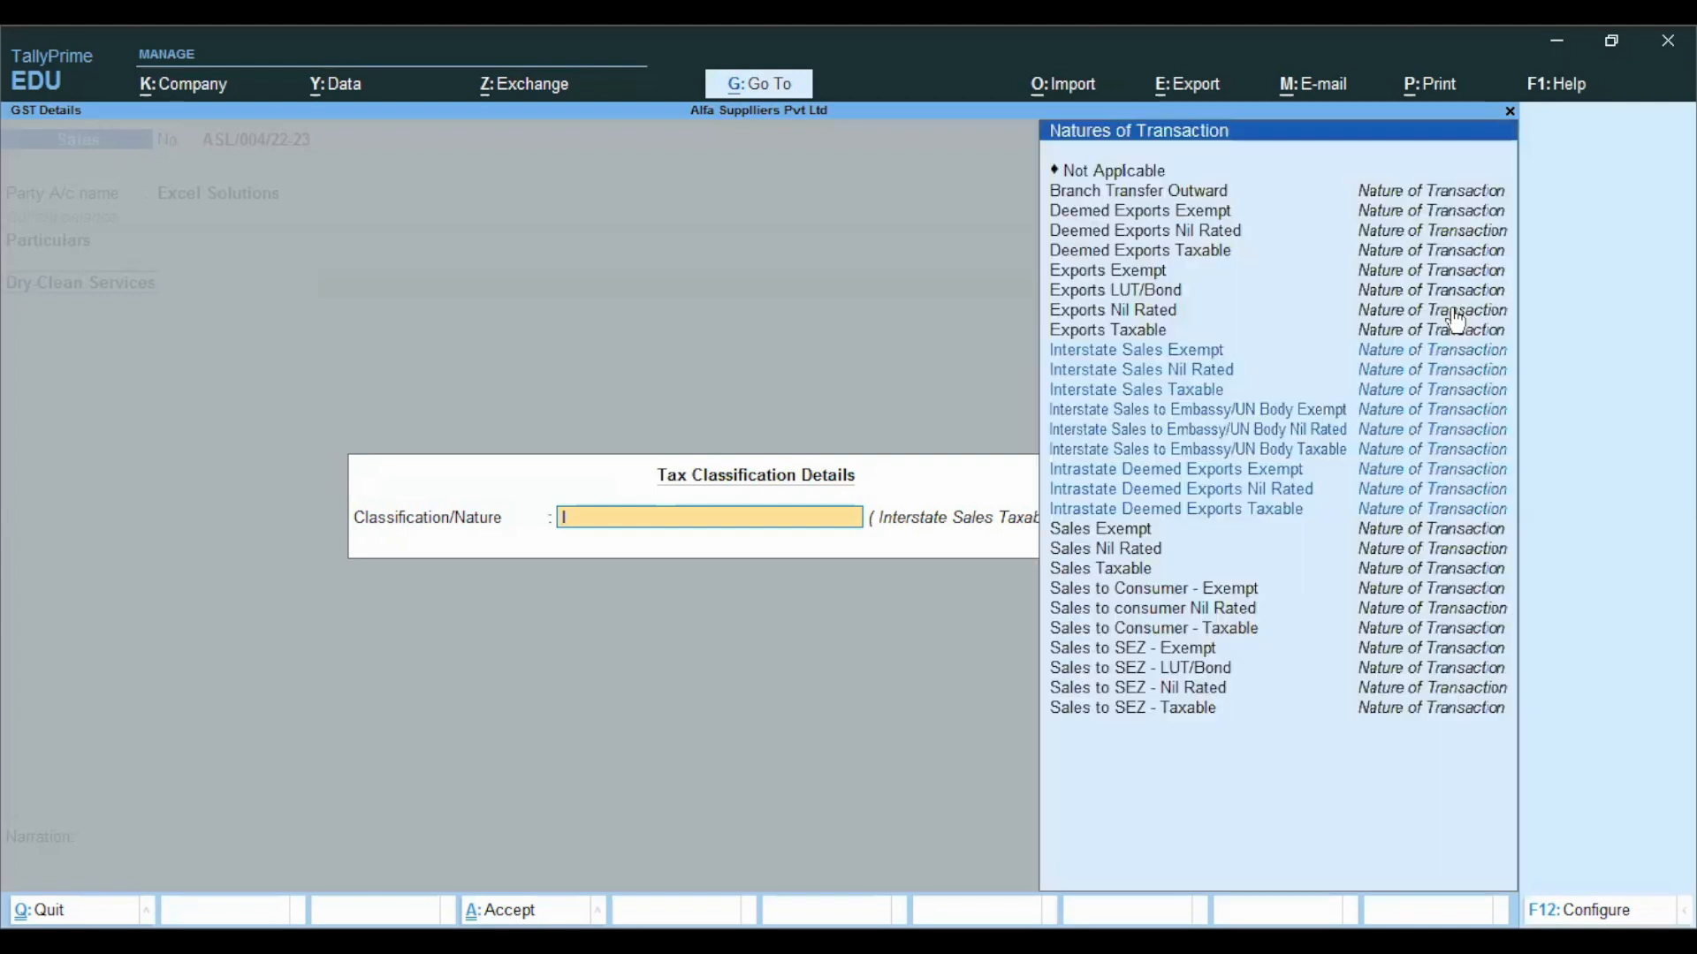
{"action": "type", "text": "n"}
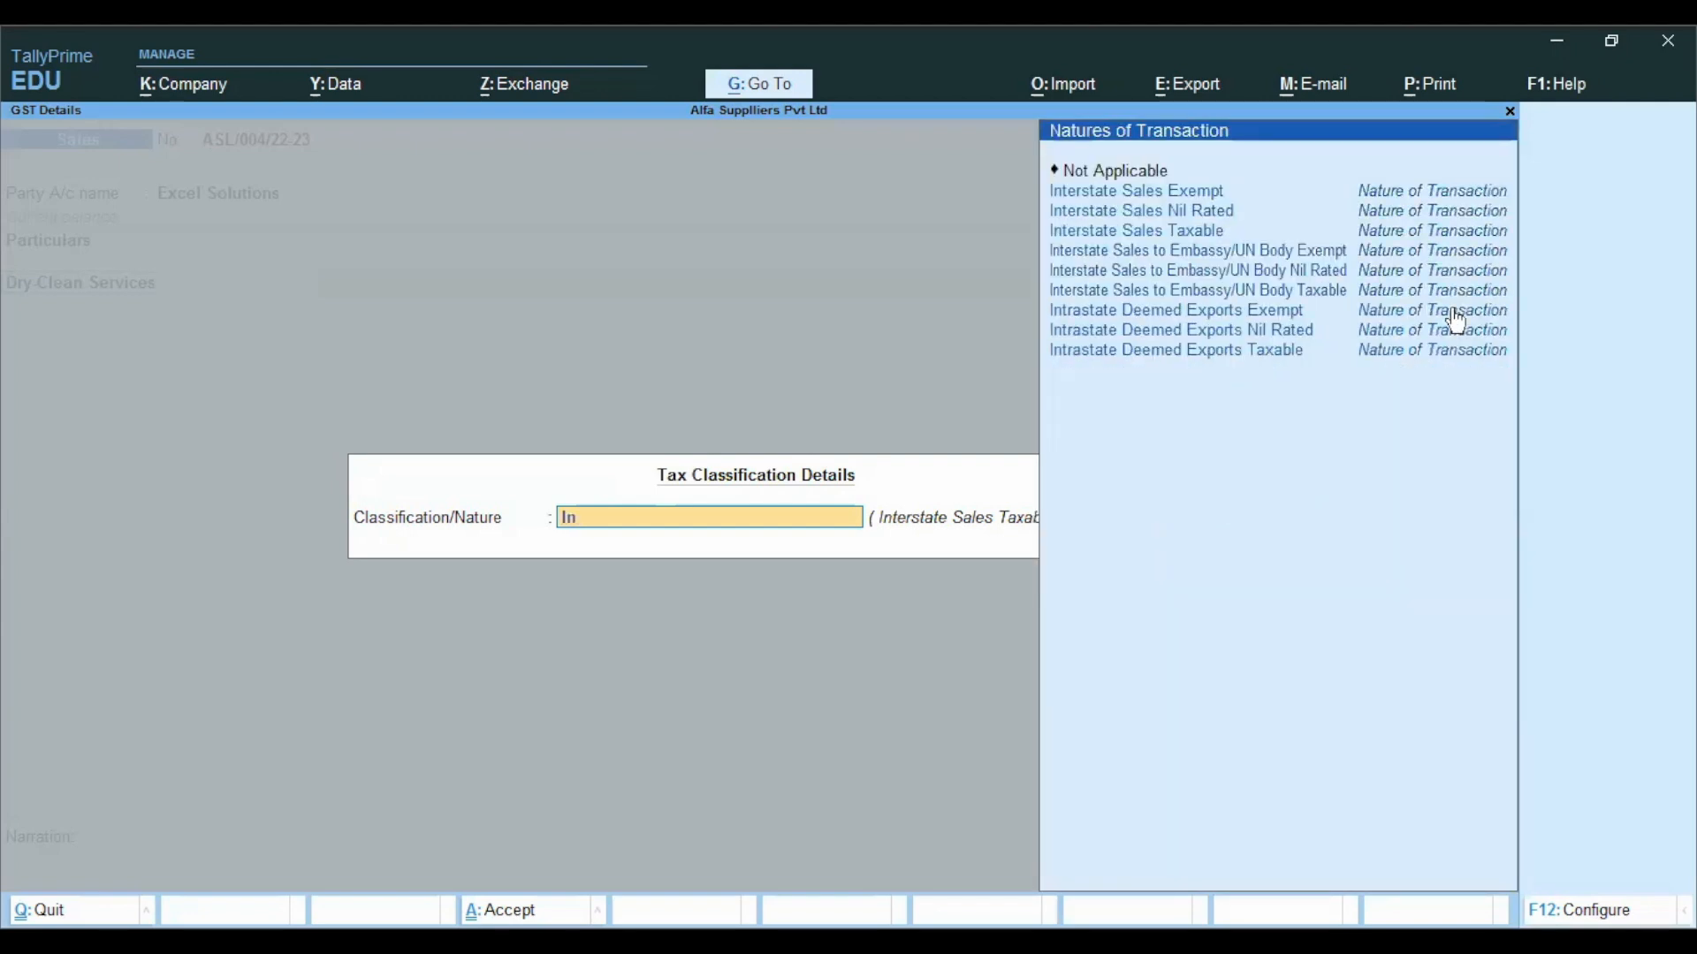
{"action": "key", "text": "Down"}
{"action": "key", "text": "Down"}
{"action": "key", "text": "Down"}
{"action": "key", "text": "Return"}
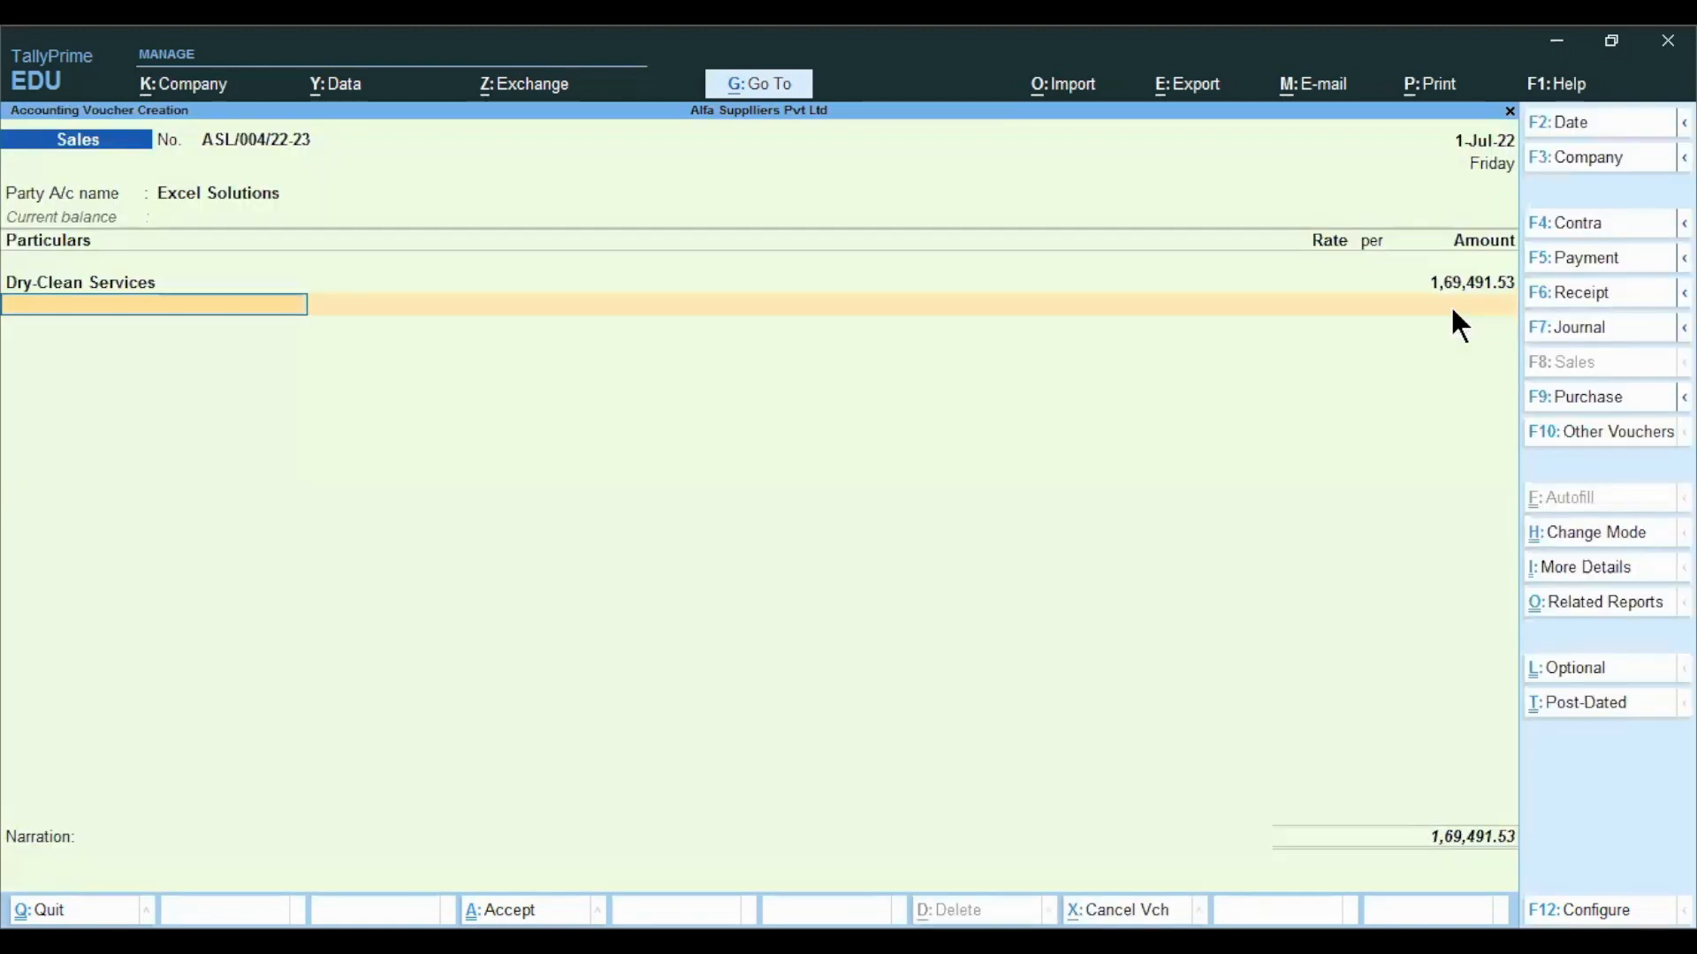
{"action": "type", "text": "Ou"}
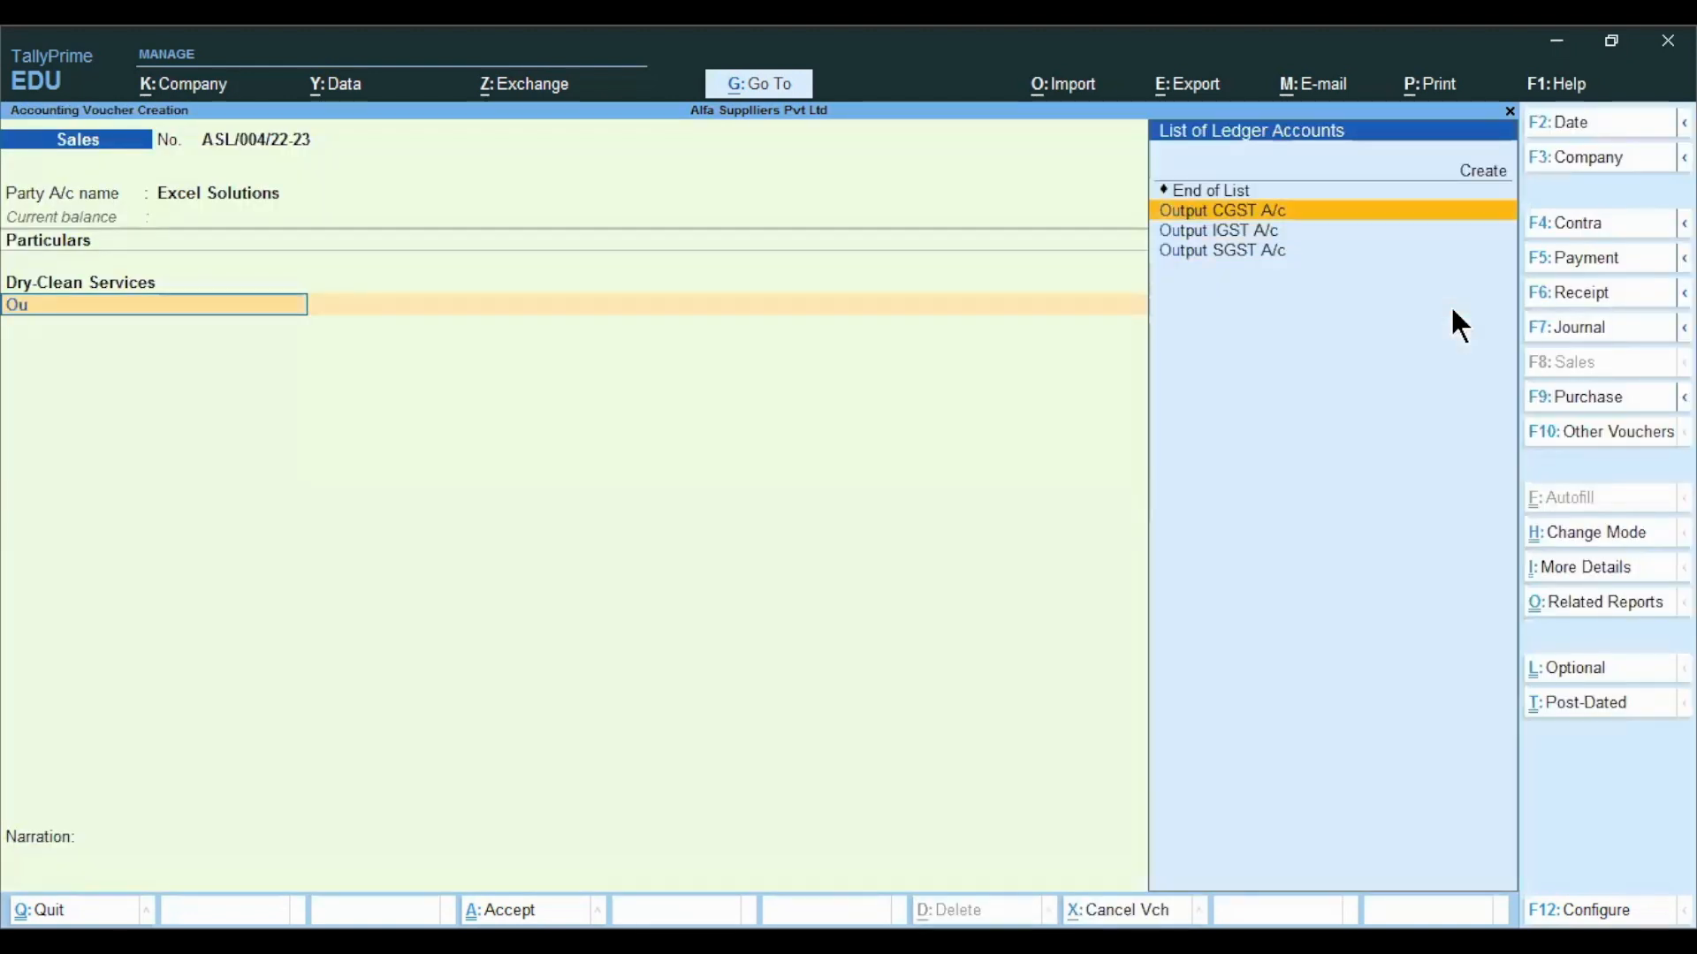
{"action": "key", "text": "Down"}
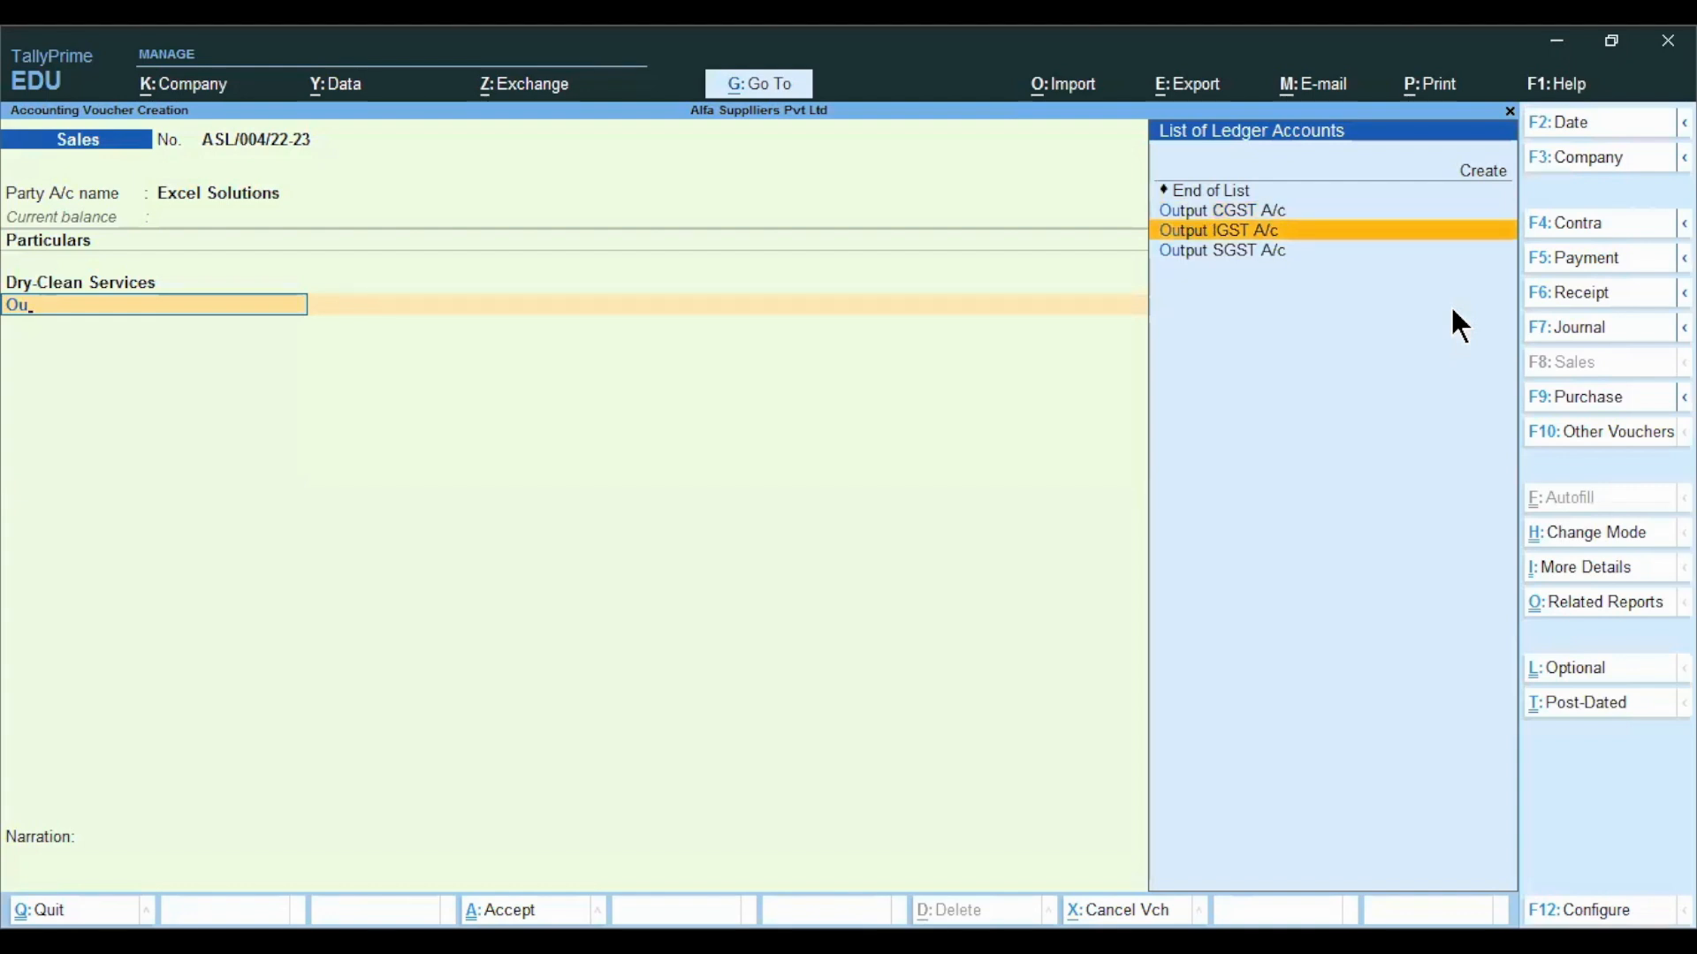
{"action": "key", "text": "Up"}
{"action": "key", "text": "Return"}
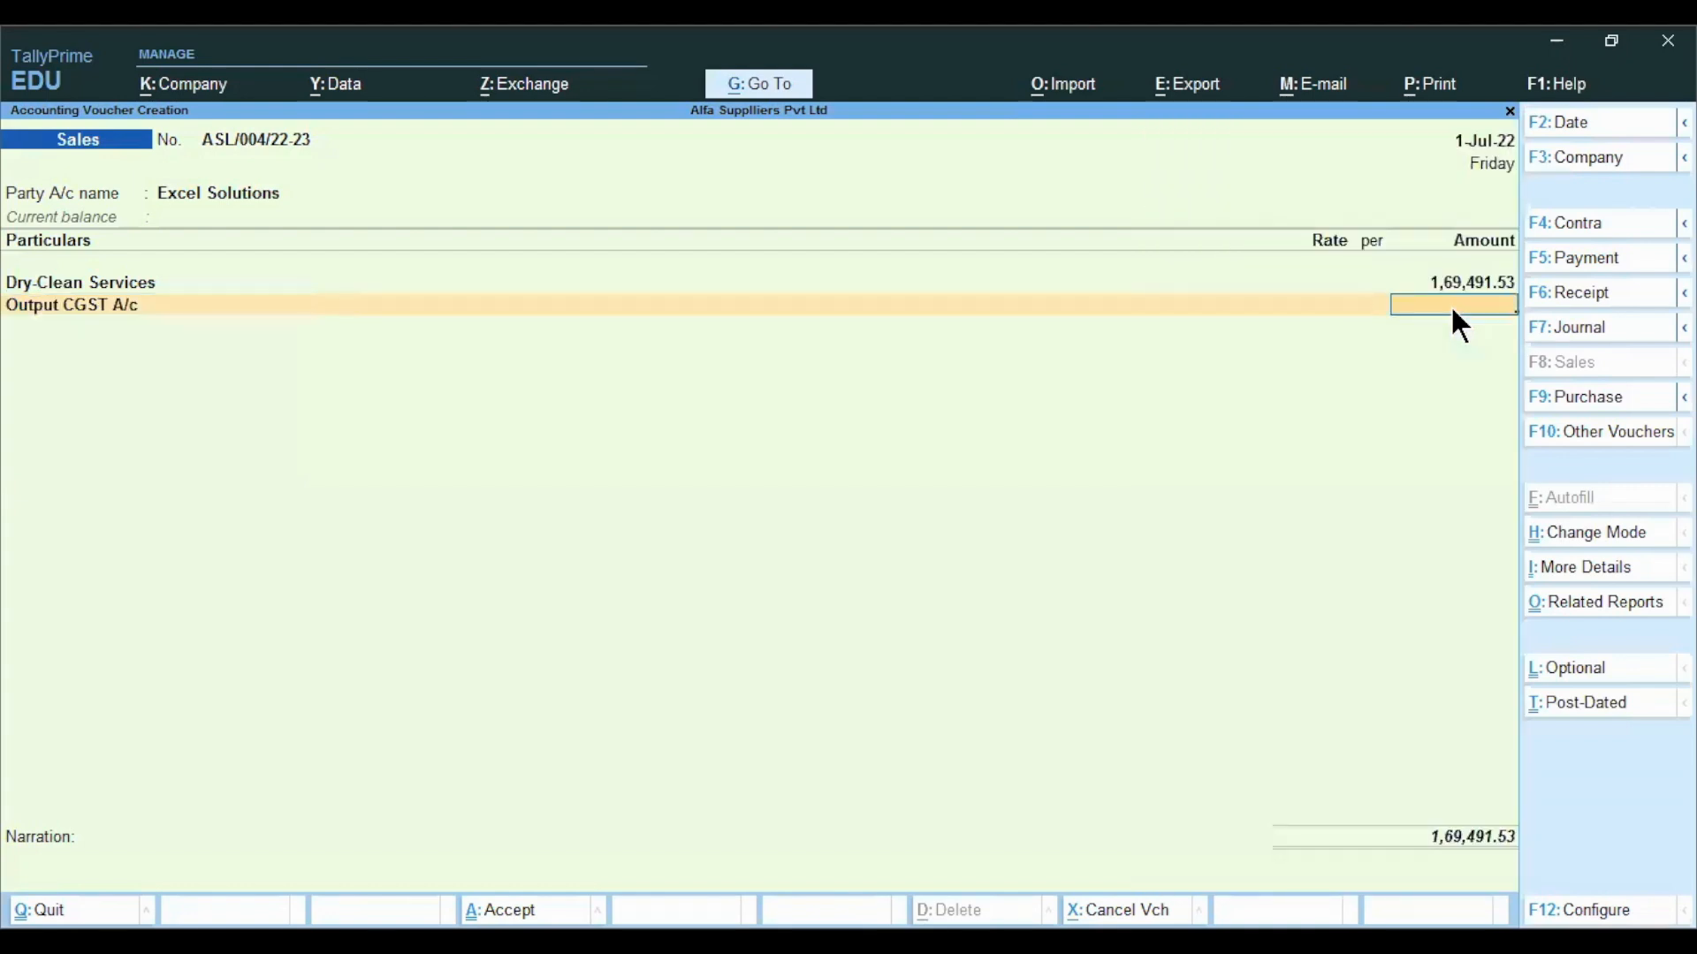
{"action": "key", "text": "BackSpace"}
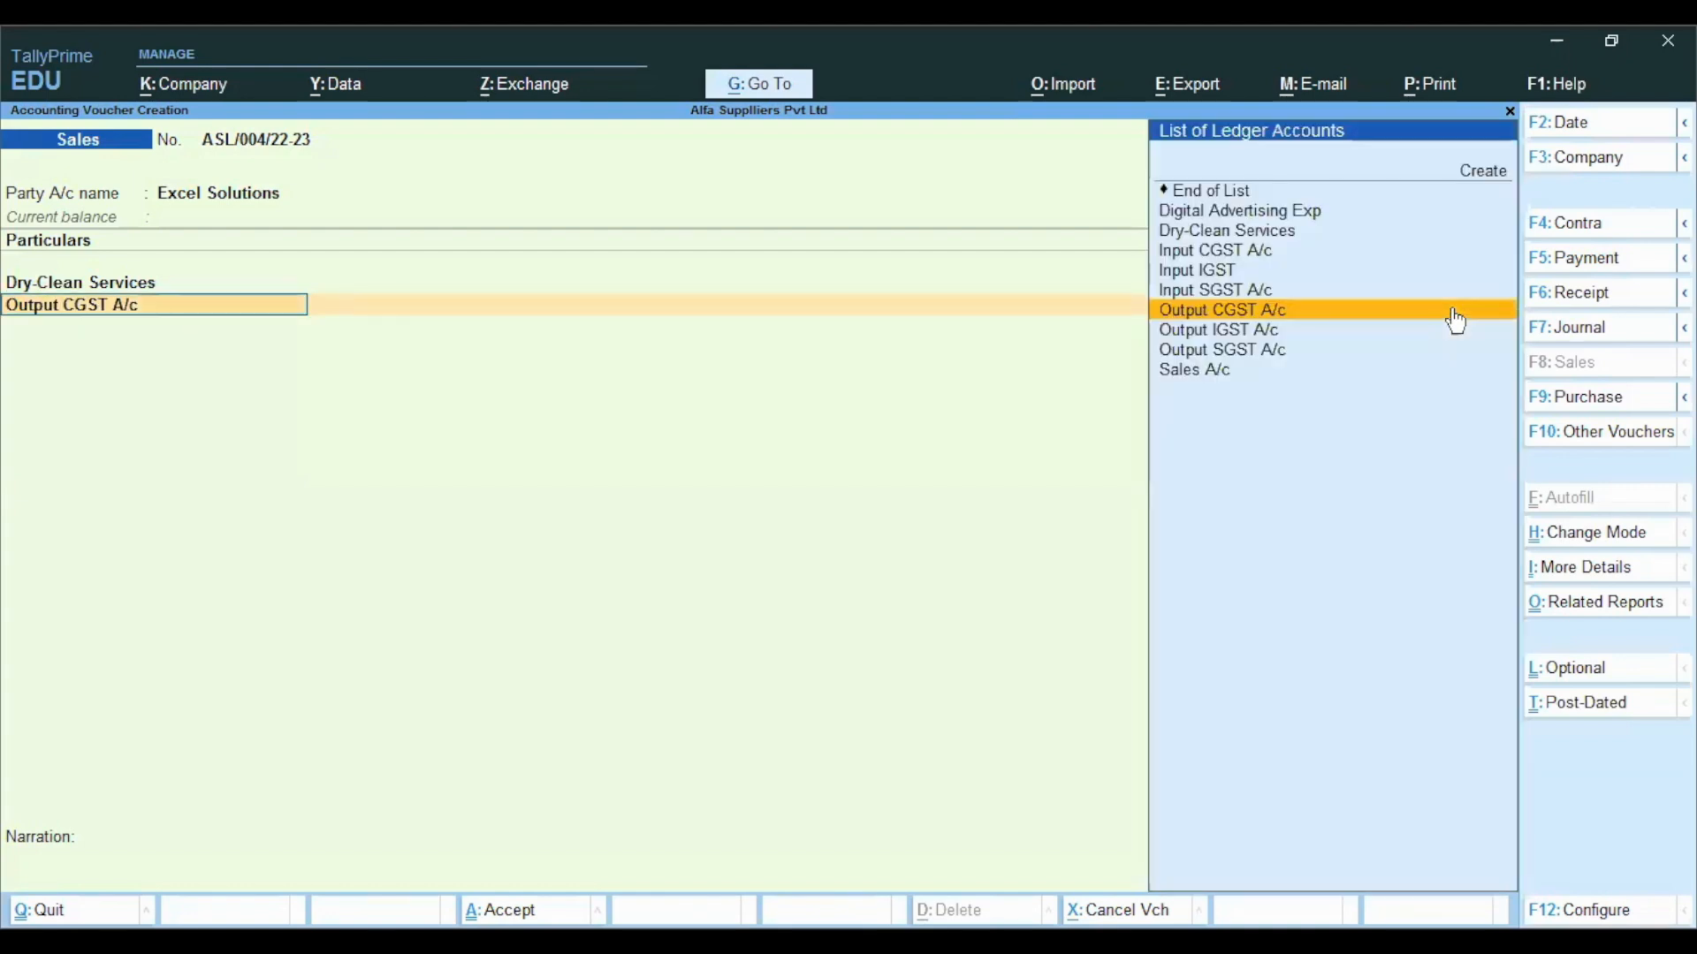
Choose Output IGST A/c as the tax ledger below Dry-Clean Services and accept its calculated amount.
{"action": "key", "text": "Down"}
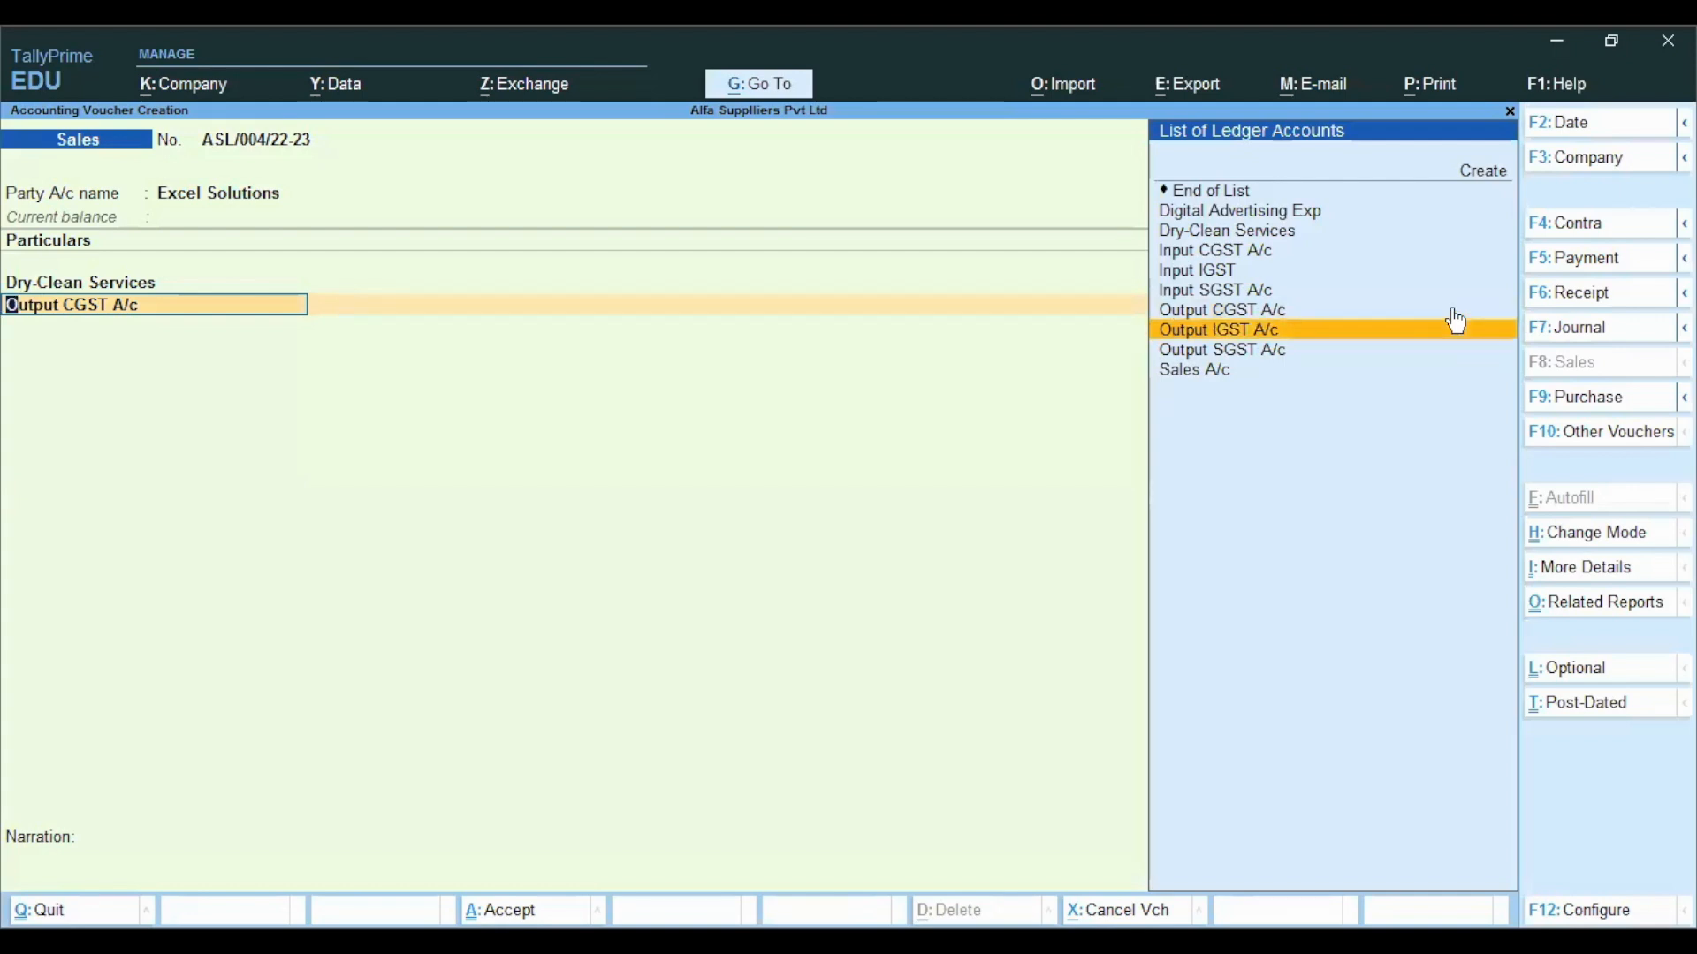
{"action": "key", "text": "Return"}
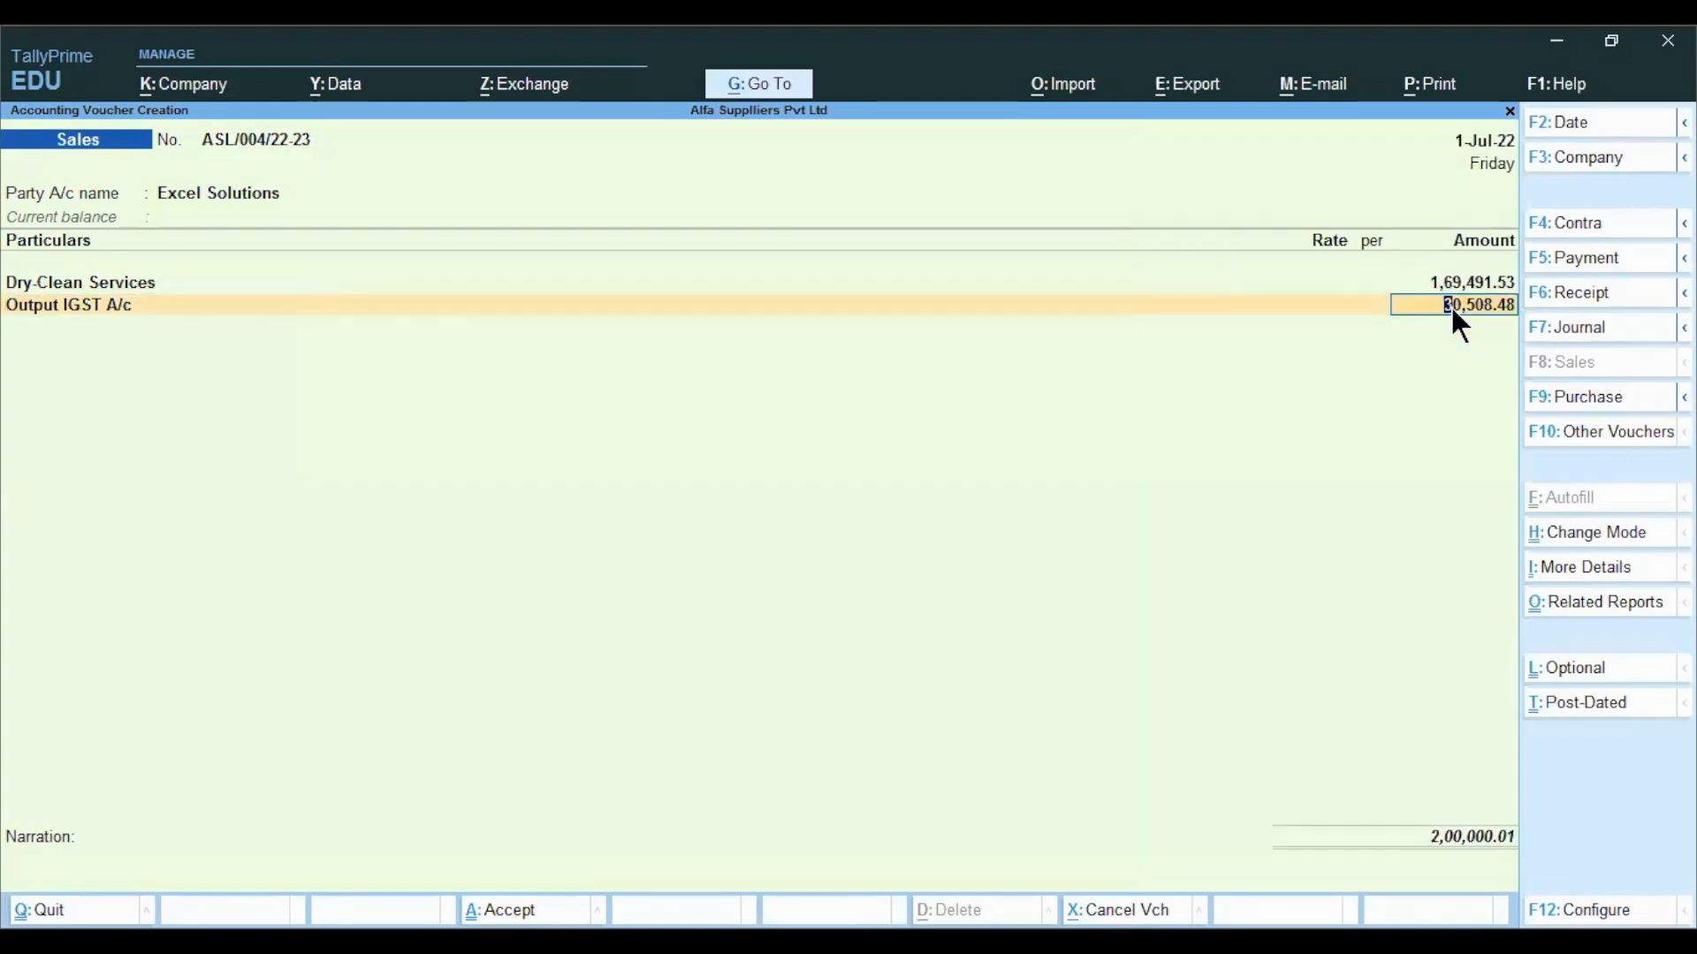
{"action": "key", "text": "Return"}
{"action": "key", "text": "Return"}
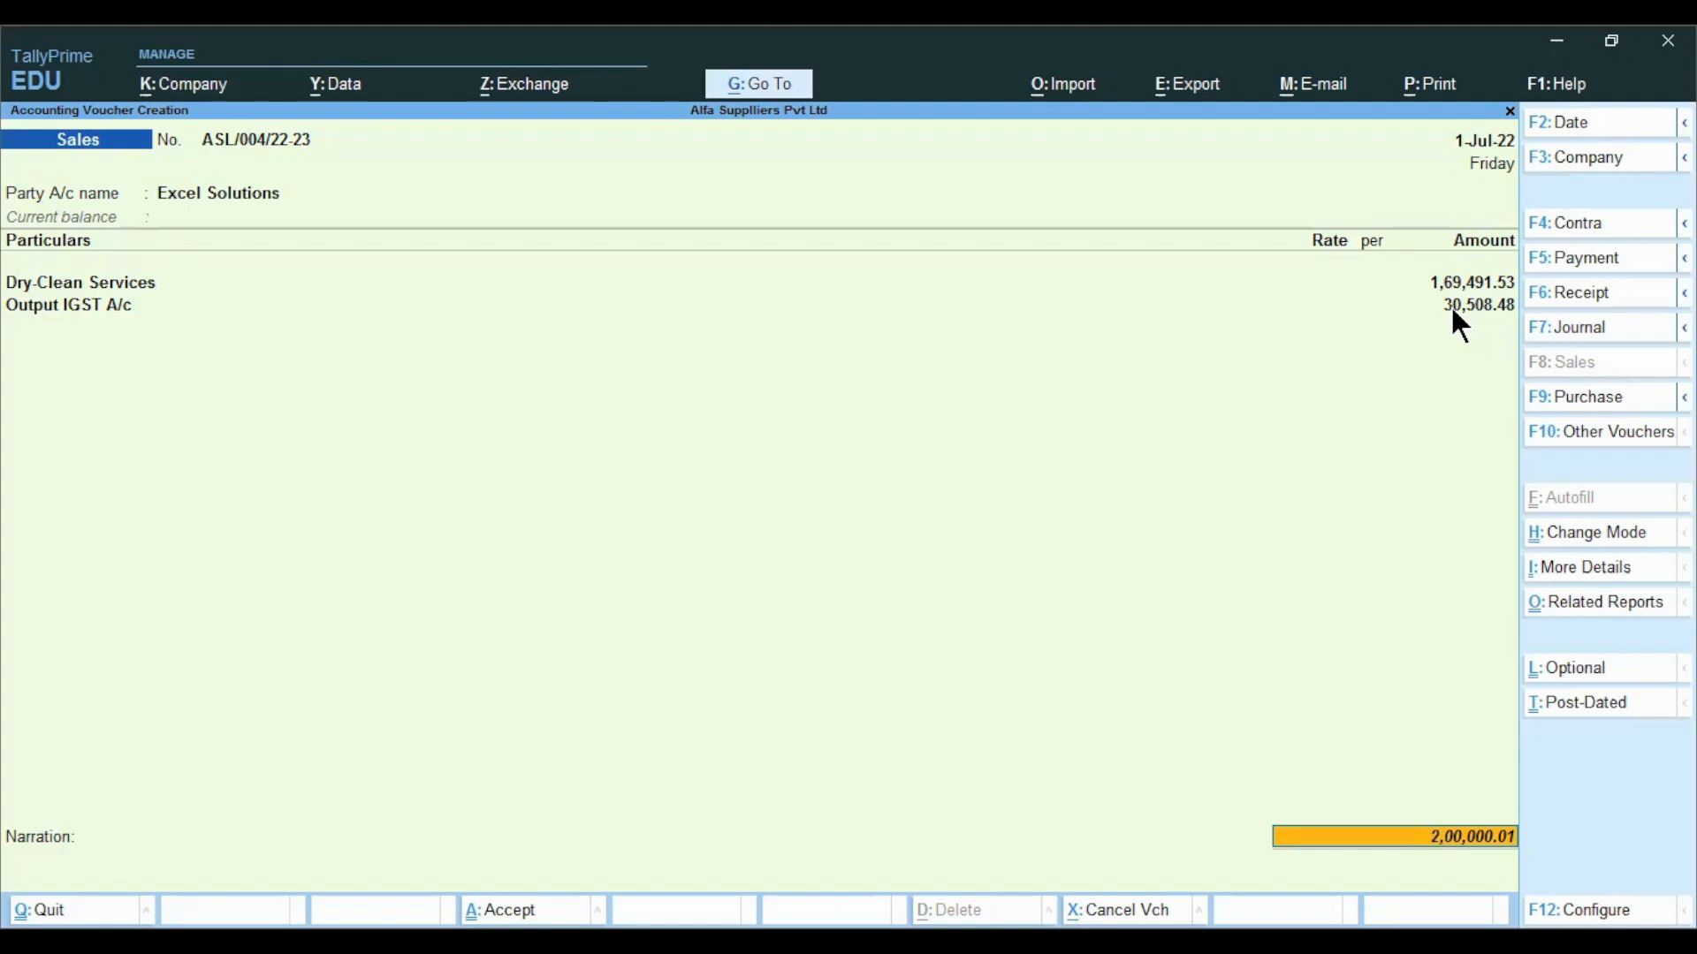
Accept the New Ref bill-wise details for Excel Solutions, leave the narration blank, and save the sales voucher.
{"action": "key", "text": "Return"}
{"action": "key", "text": "Return"}
{"action": "key", "text": "Return"}
{"action": "key", "text": "Return"}
{"action": "key", "text": "Return"}
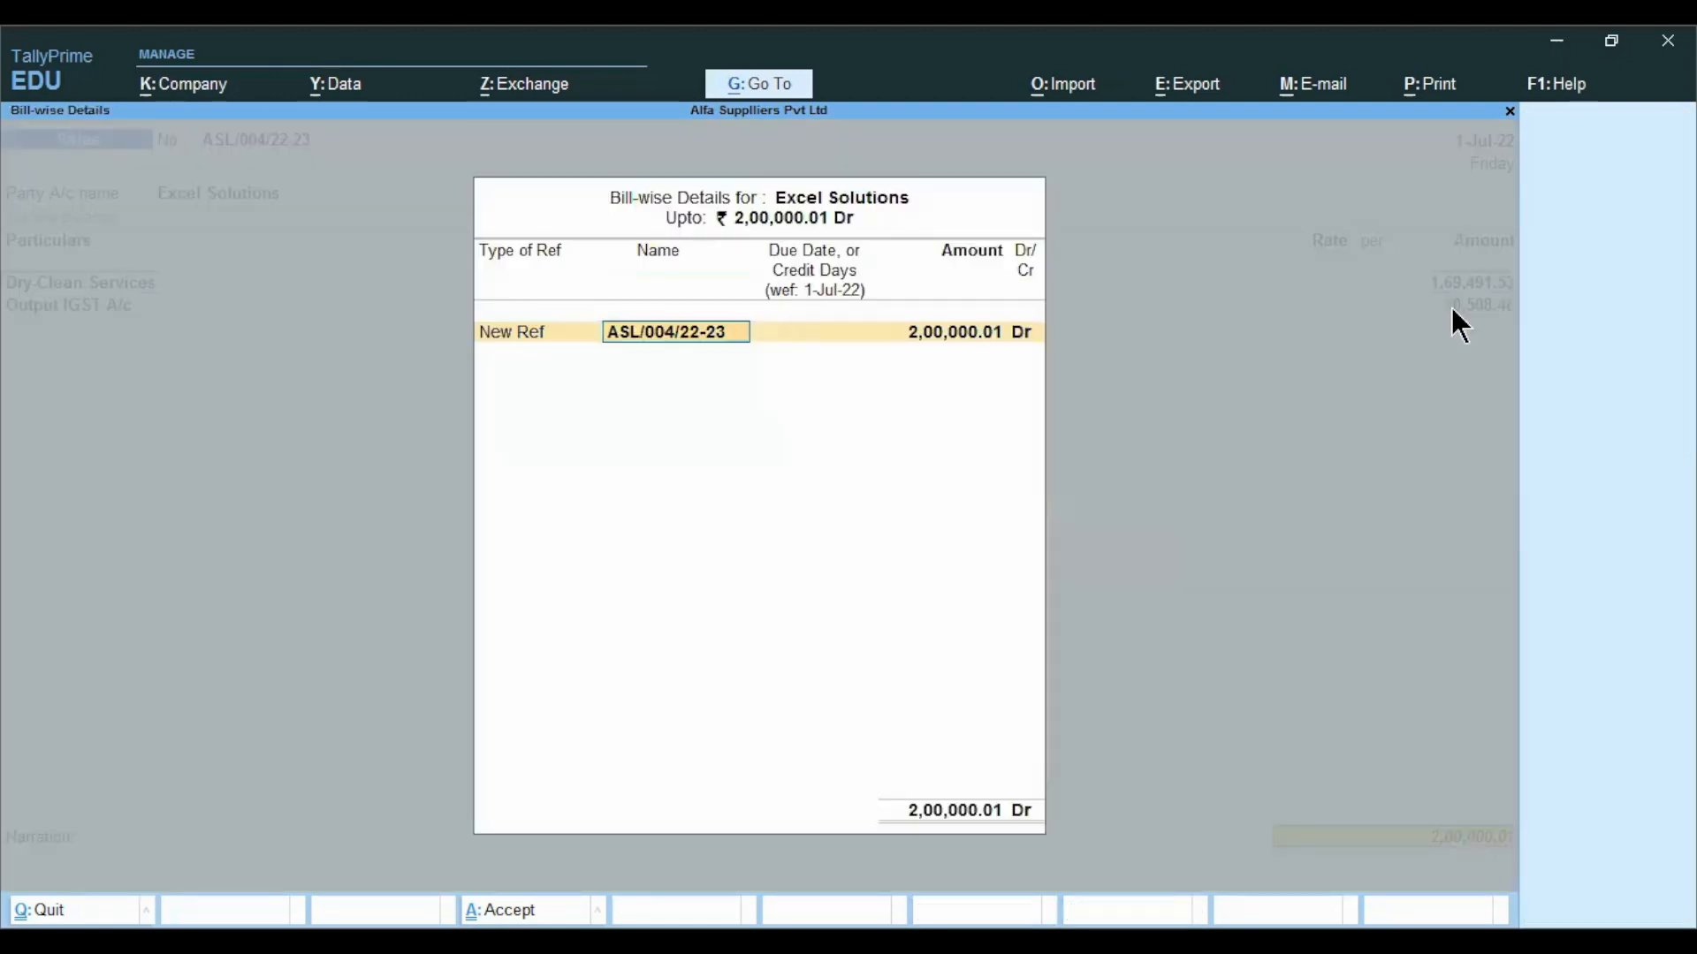
{"action": "key", "text": "Return"}
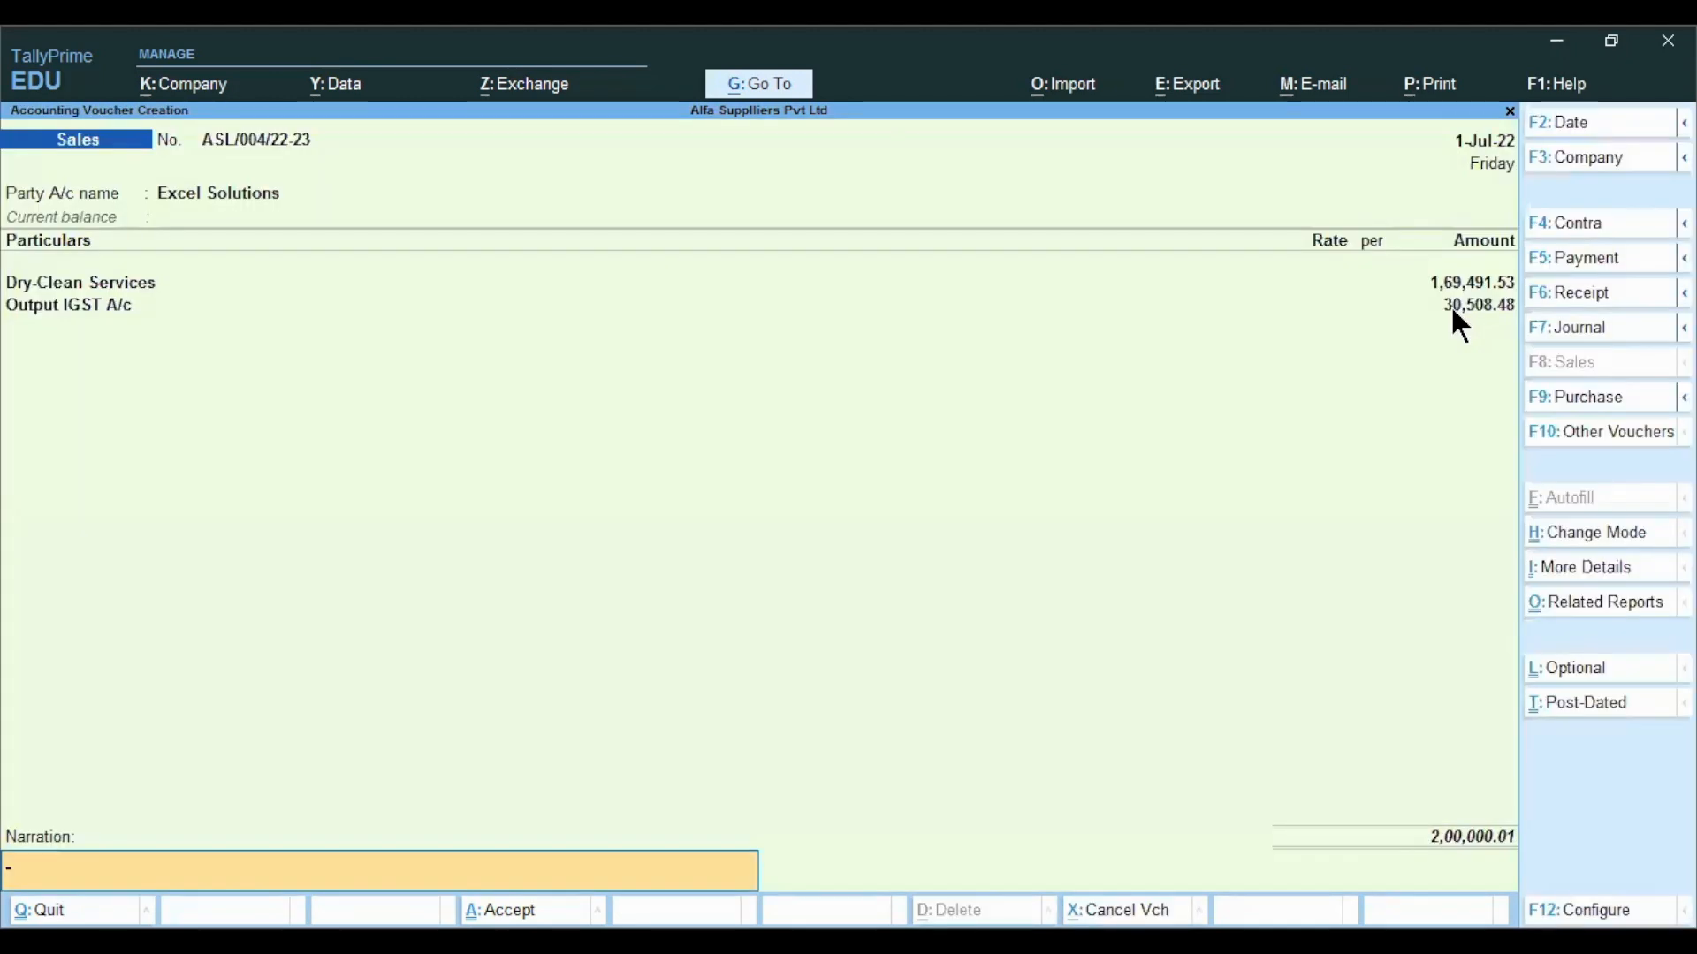
{"action": "key", "text": "Return"}
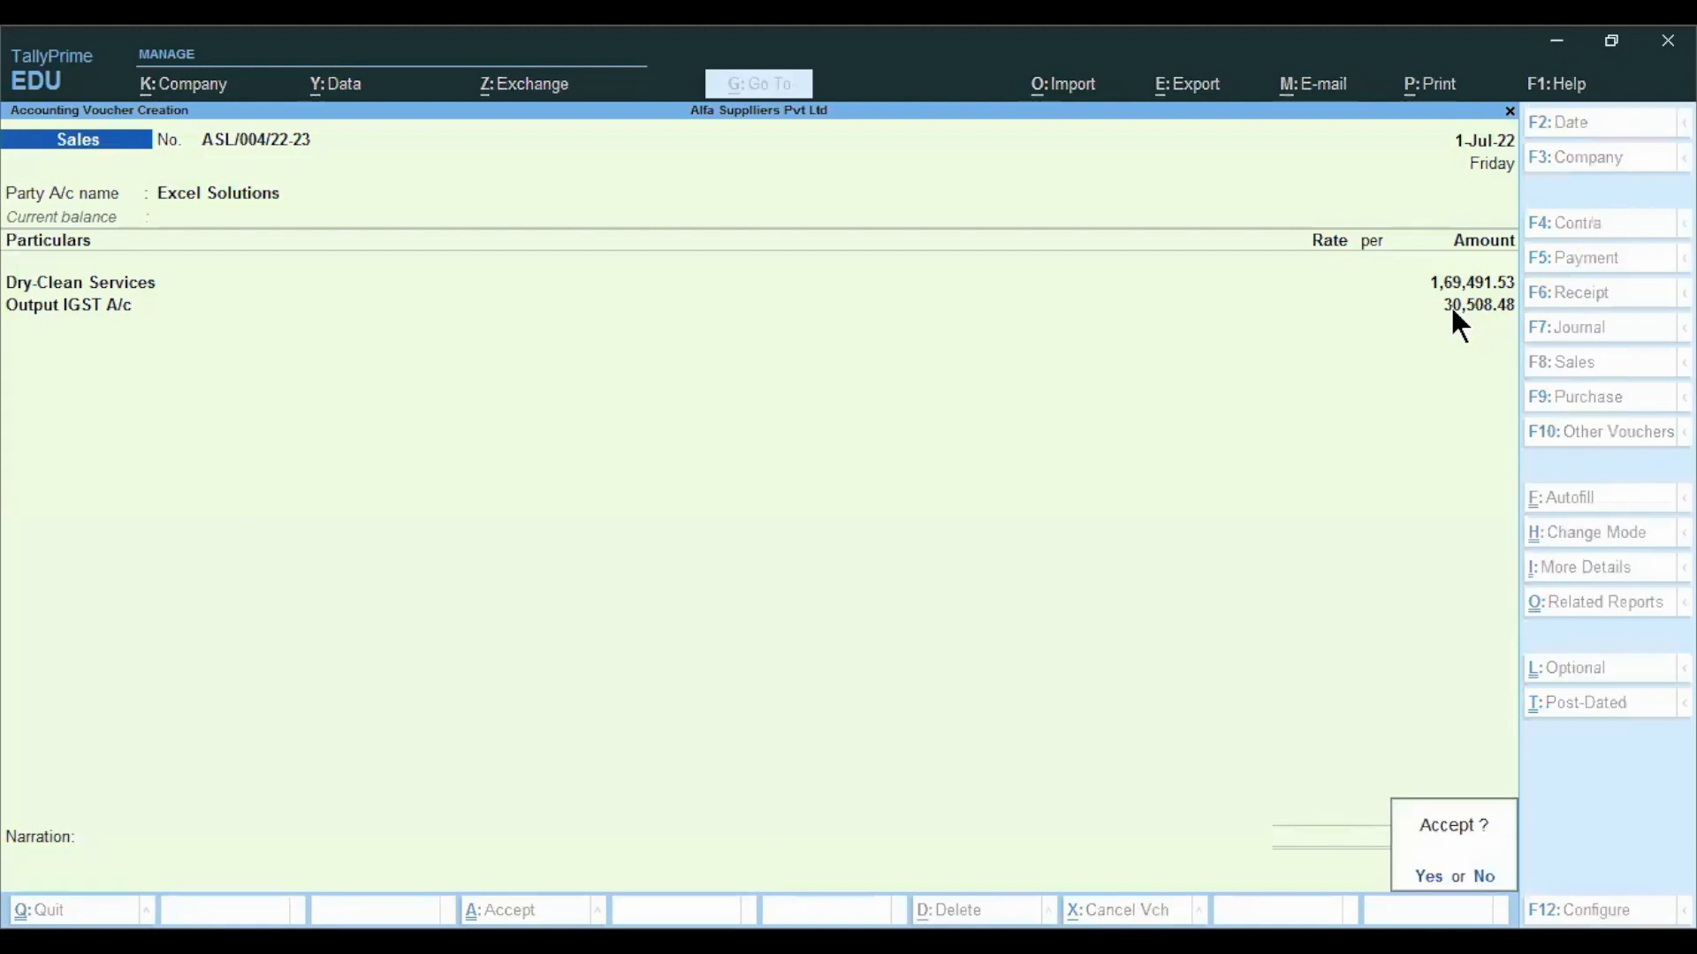
{"action": "key", "text": "Return"}
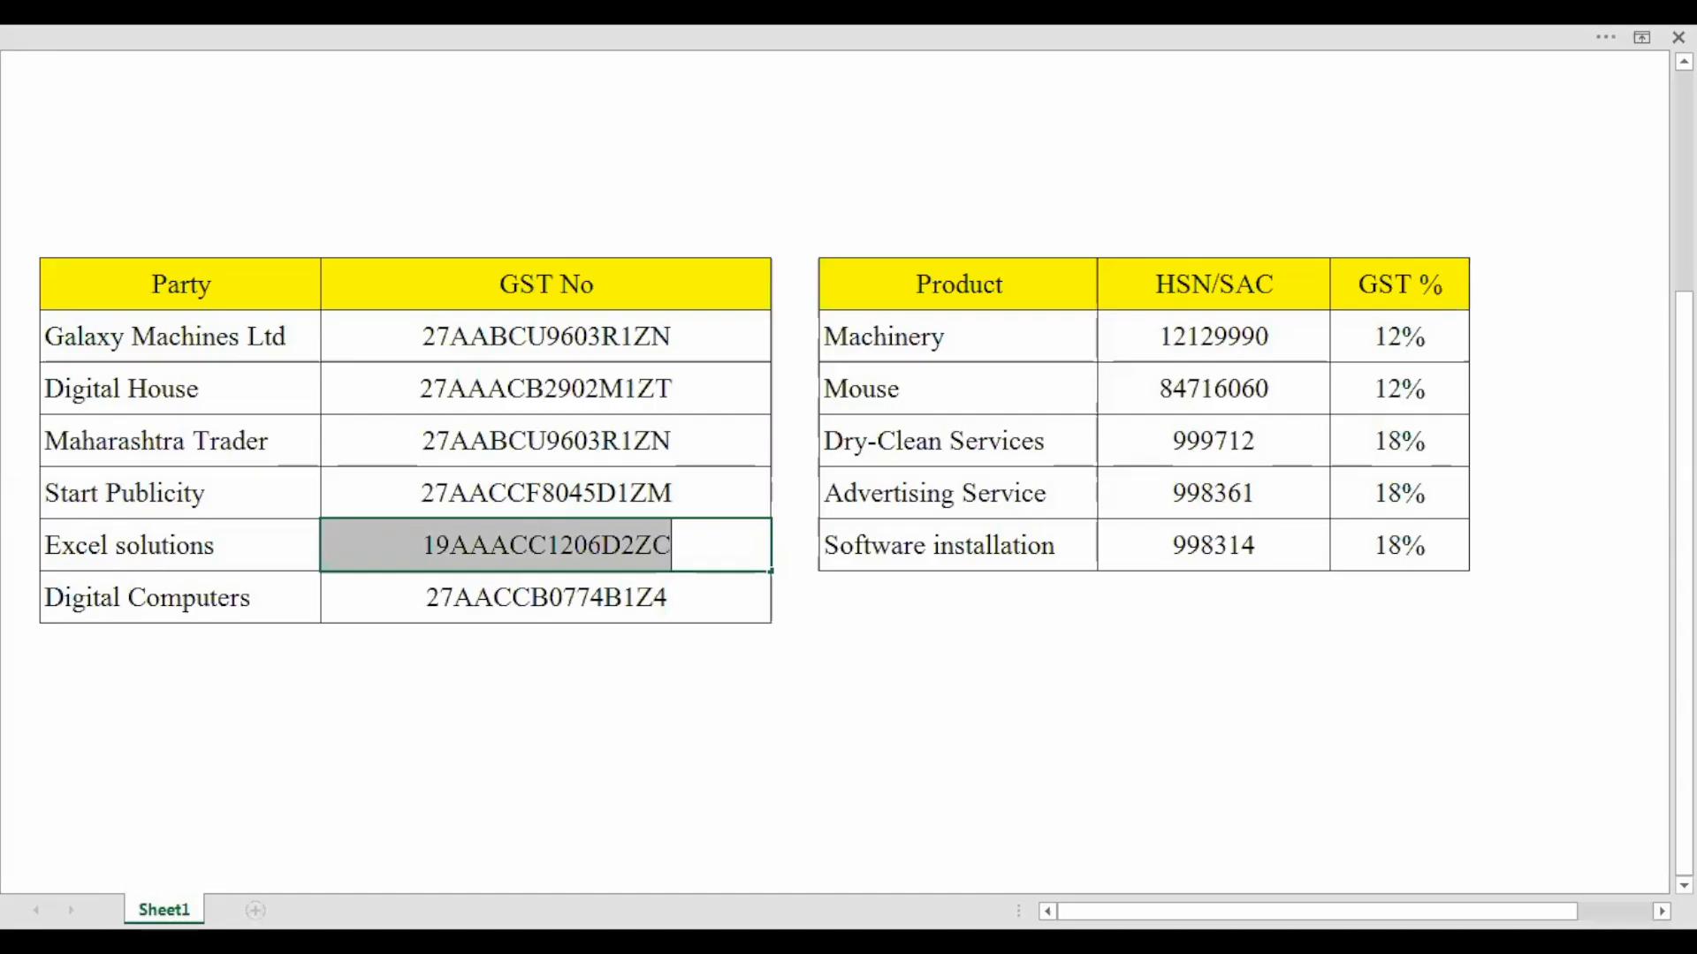
{"action": "key", "text": "alt+Tab"}
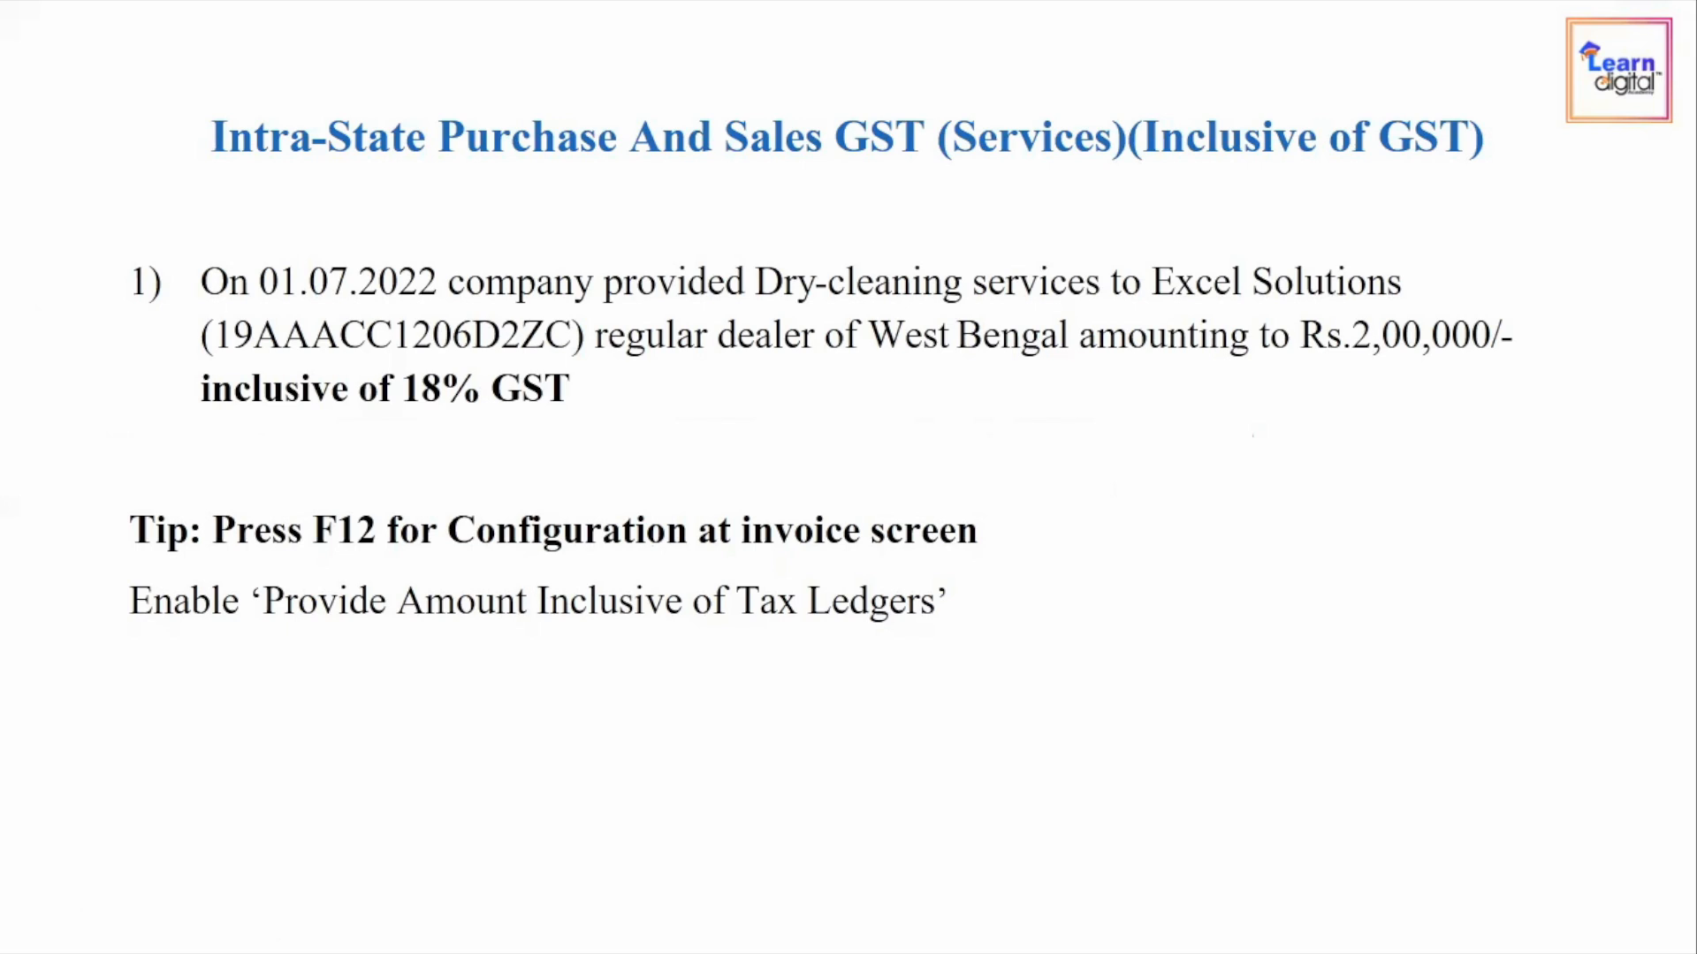
{"action": "key", "text": "Right"}
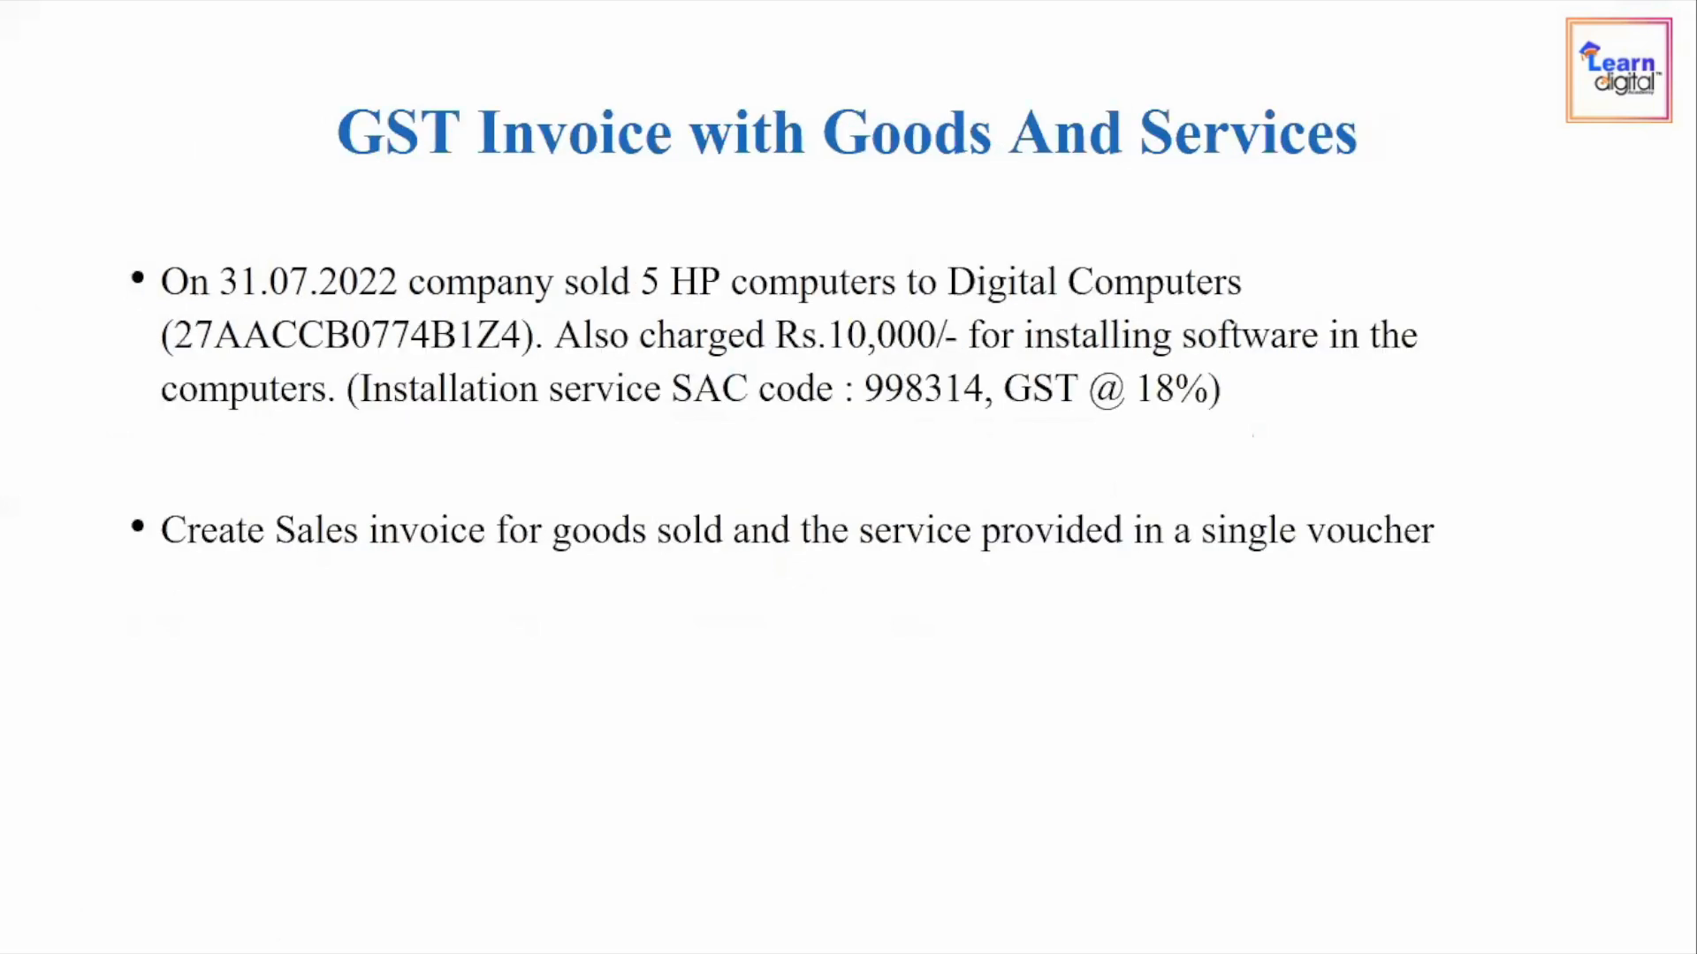
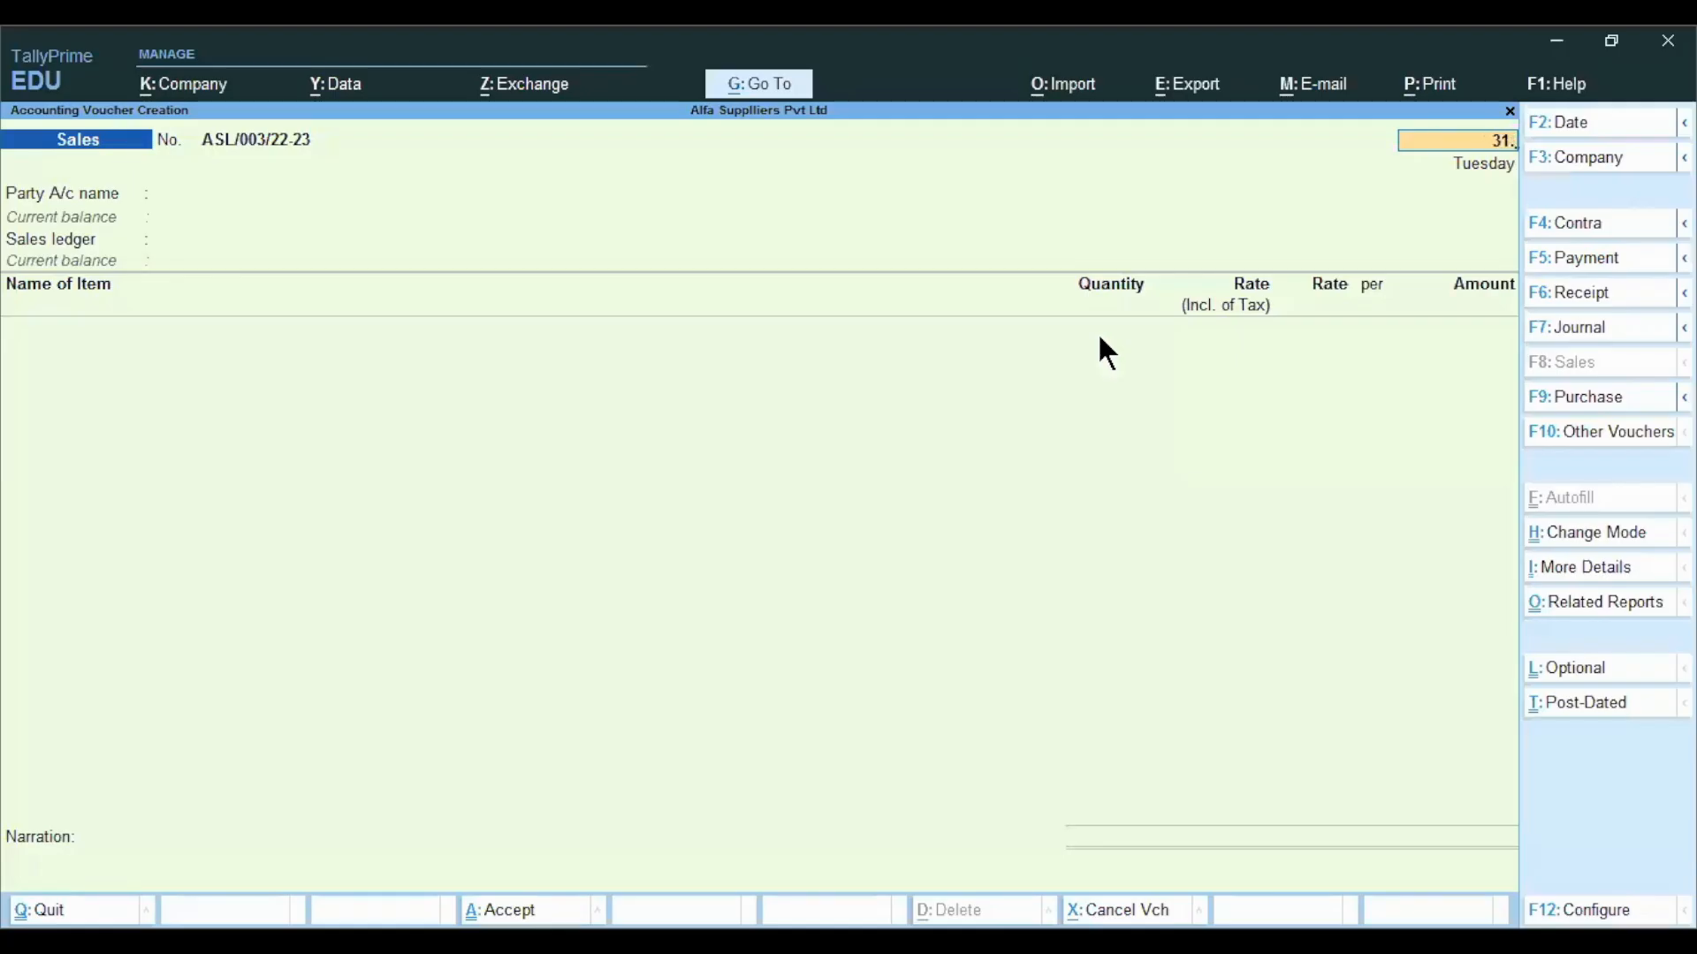
Date the new sales voucher 31-Jul-22 and create a party ledger named Digital Computers under Sundry Debtors, keeping the default balance and mailing settings.
{"action": "key", "text": "Return"}
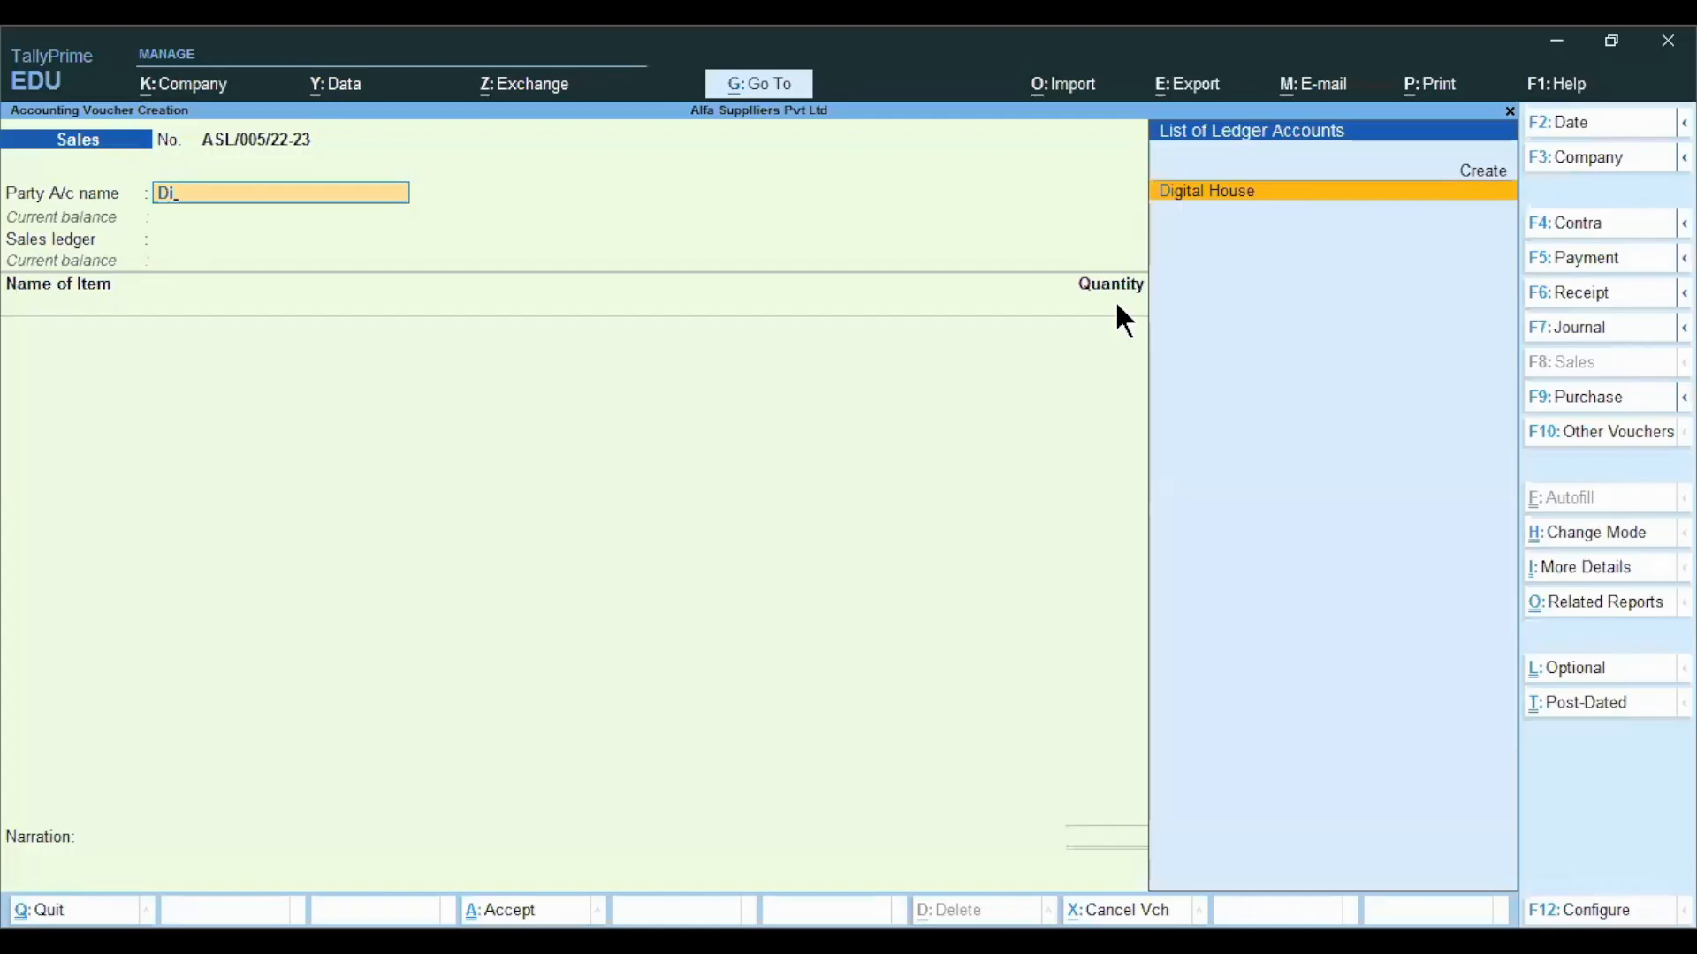
{"action": "key", "text": "alt+c"}
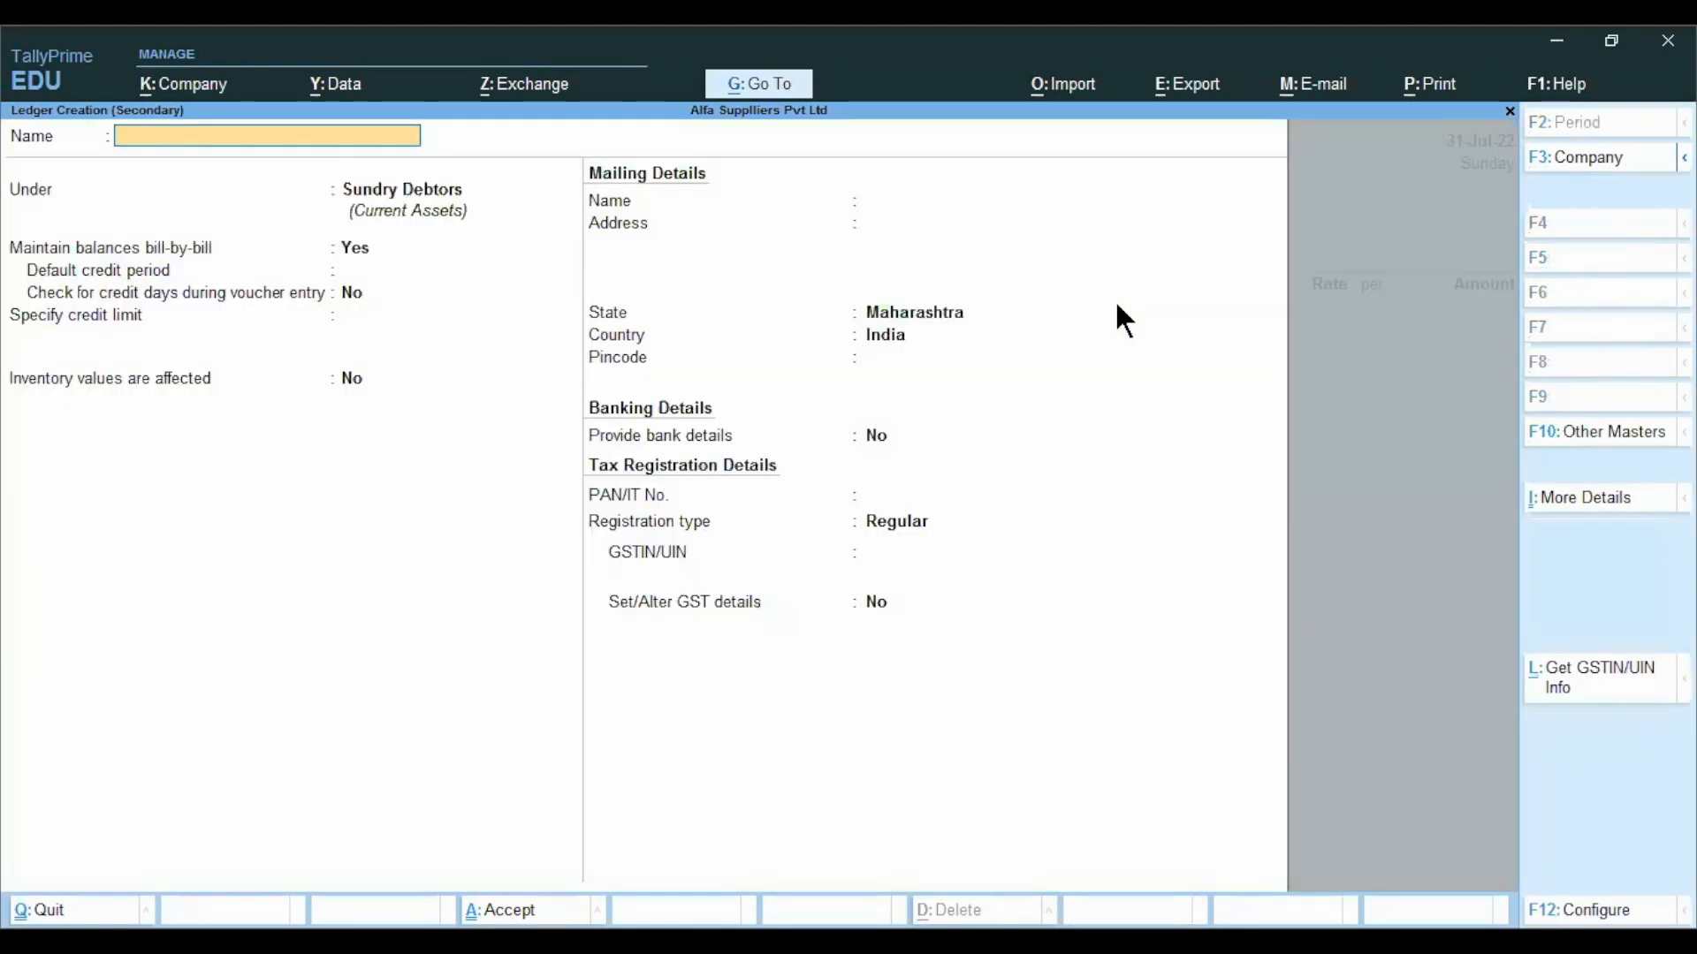
{"action": "type", "text": "Digital Computers"}
{"action": "key", "text": "Return"}
{"action": "key", "text": "Return"}
{"action": "key", "text": "Return"}
{"action": "key", "text": "Return"}
{"action": "key", "text": "Return"}
{"action": "key", "text": "Return"}
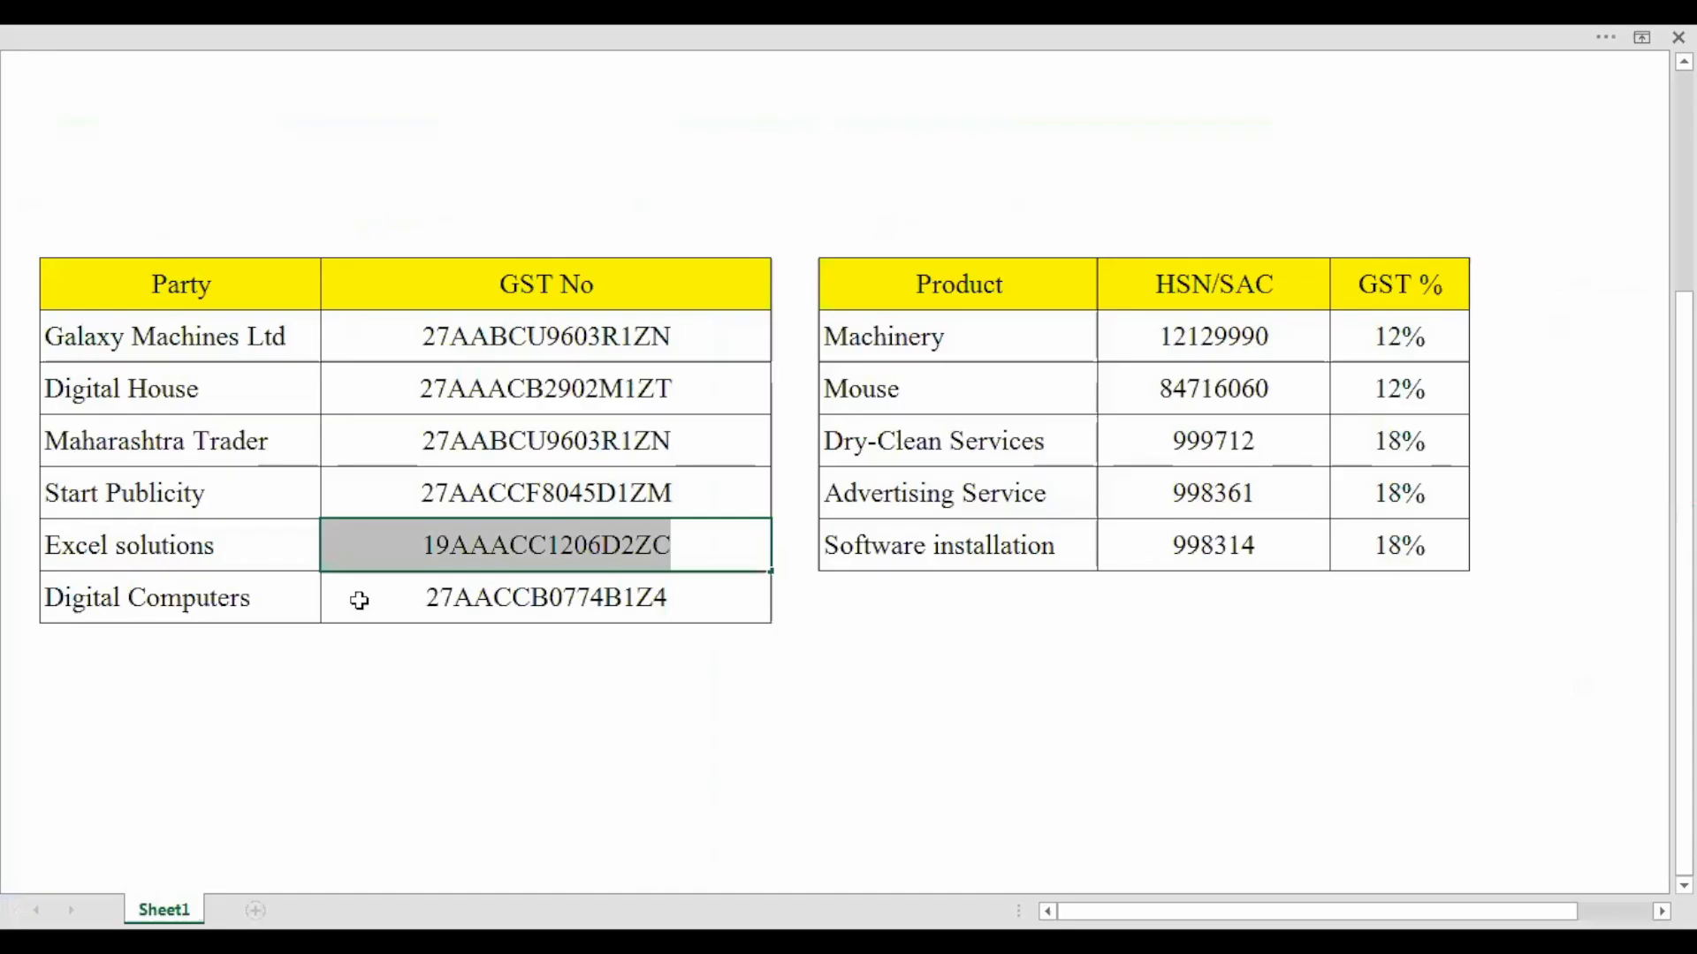
Copy the Digital Computers GST number from the Excel worksheet and return to the TallyPrime ledger.
{"action": "left_click", "coordinate": [408, 597]}
{"action": "double_click", "coordinate": [428, 587]}
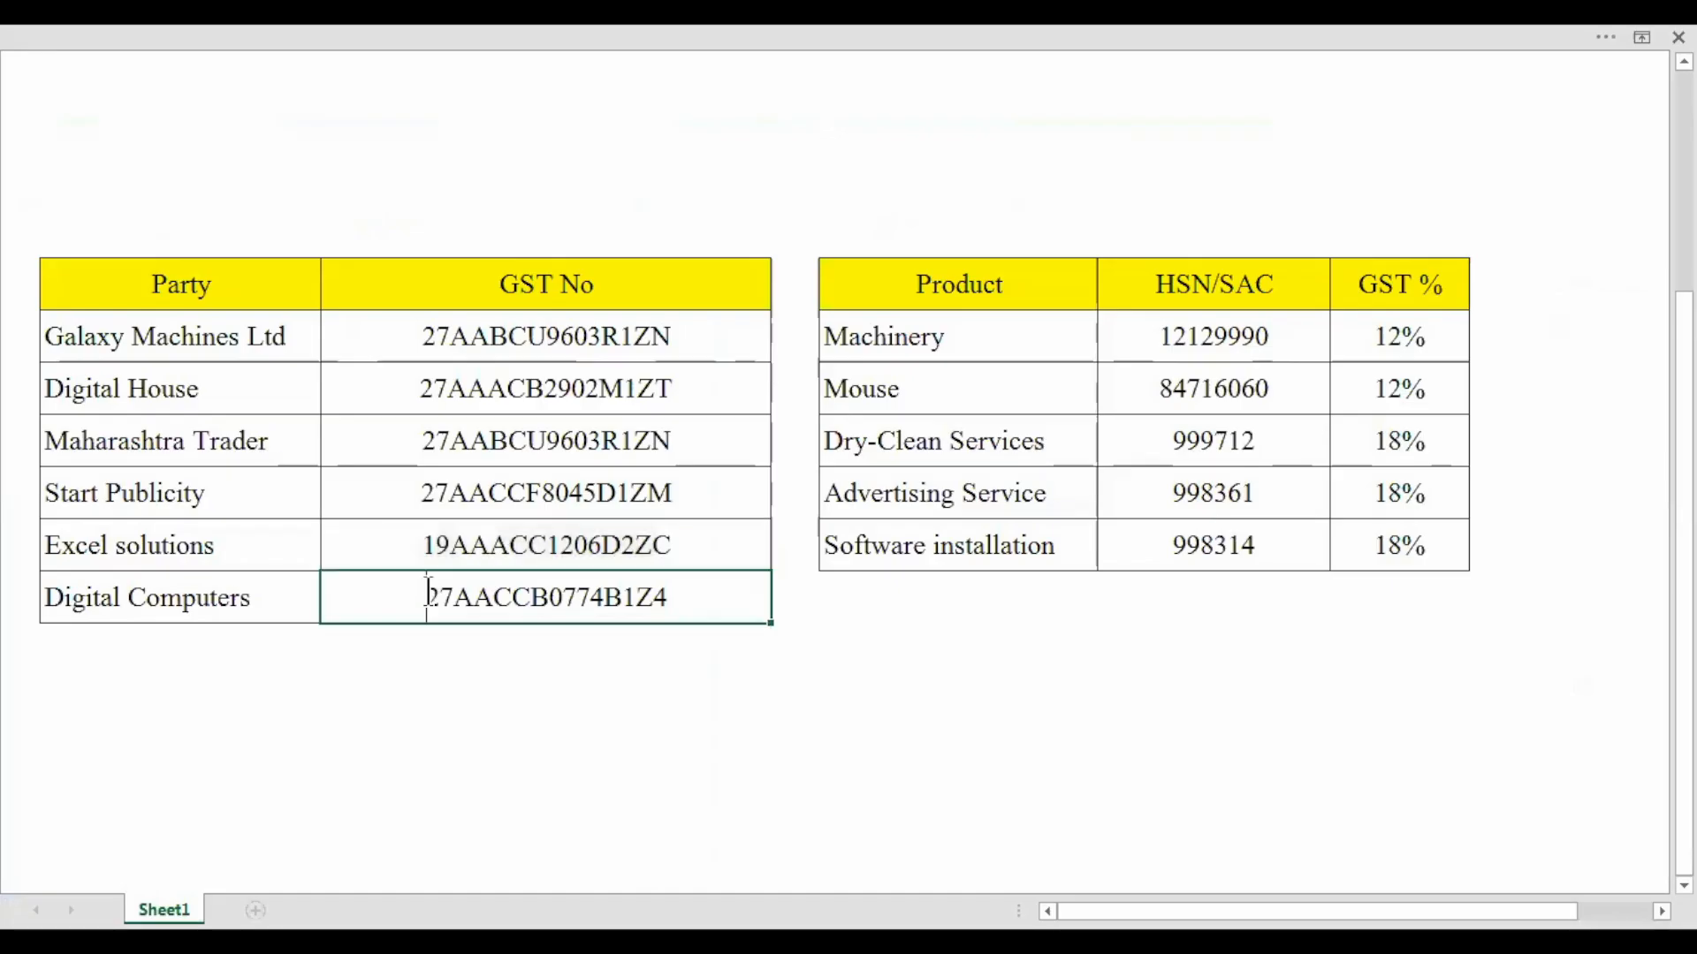
{"action": "key", "text": "shift+End"}
{"action": "key", "text": "ctrl+c"}
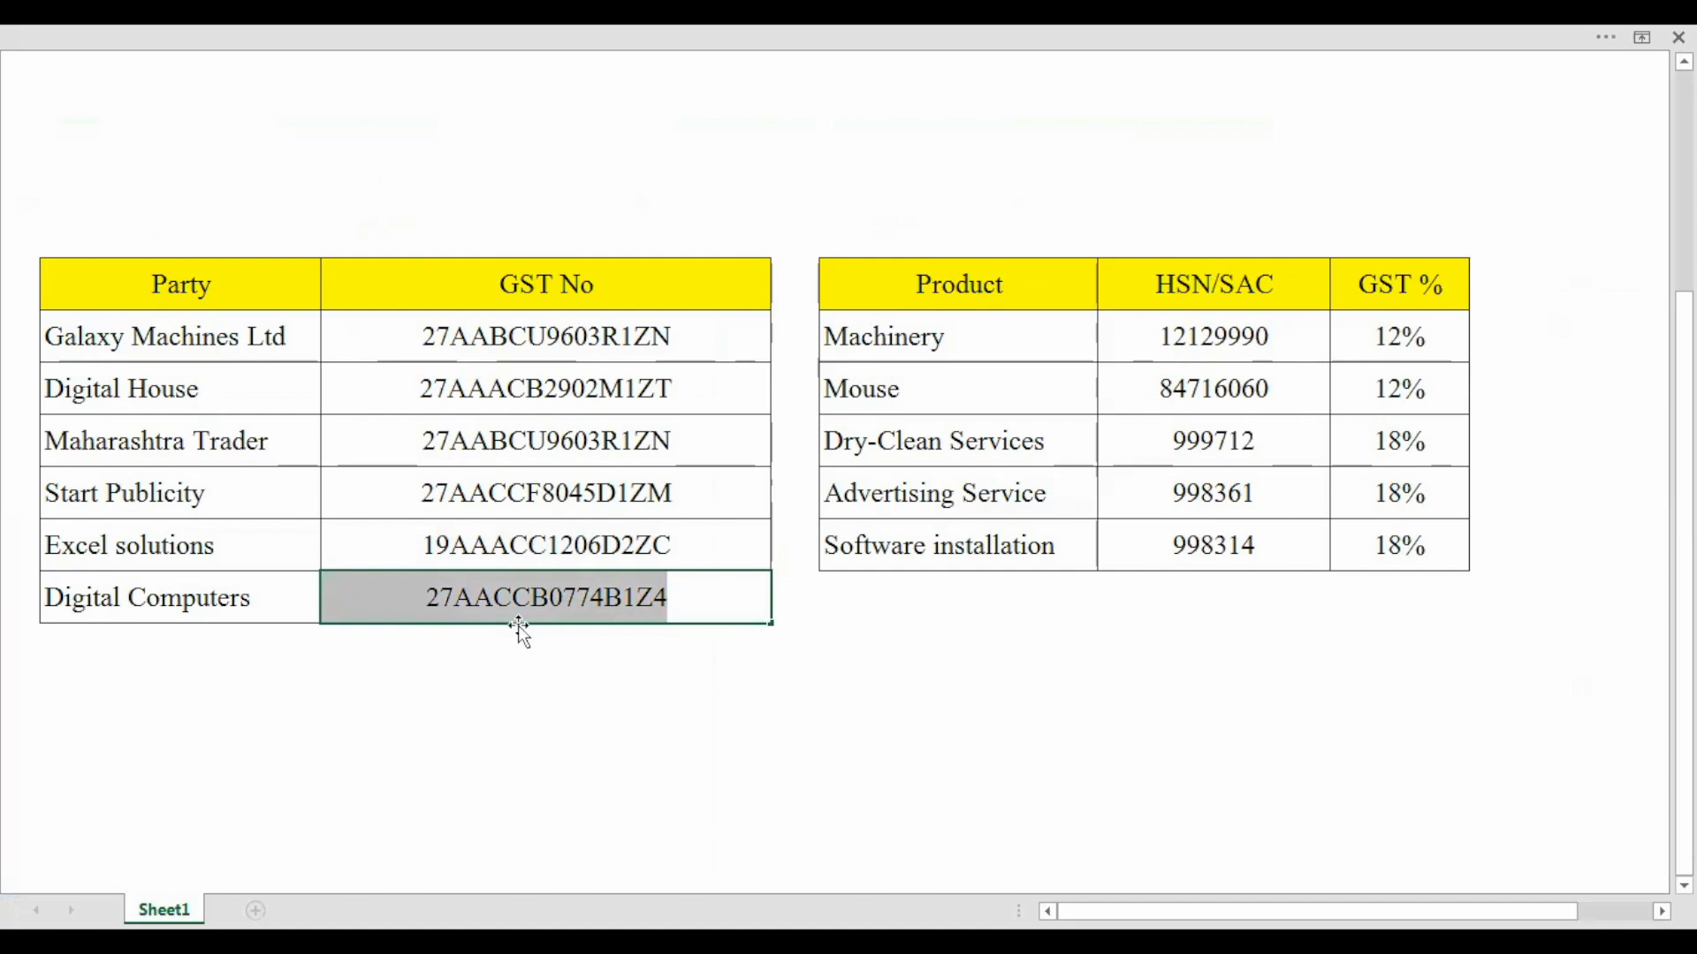
{"action": "key", "text": "alt+Tab"}
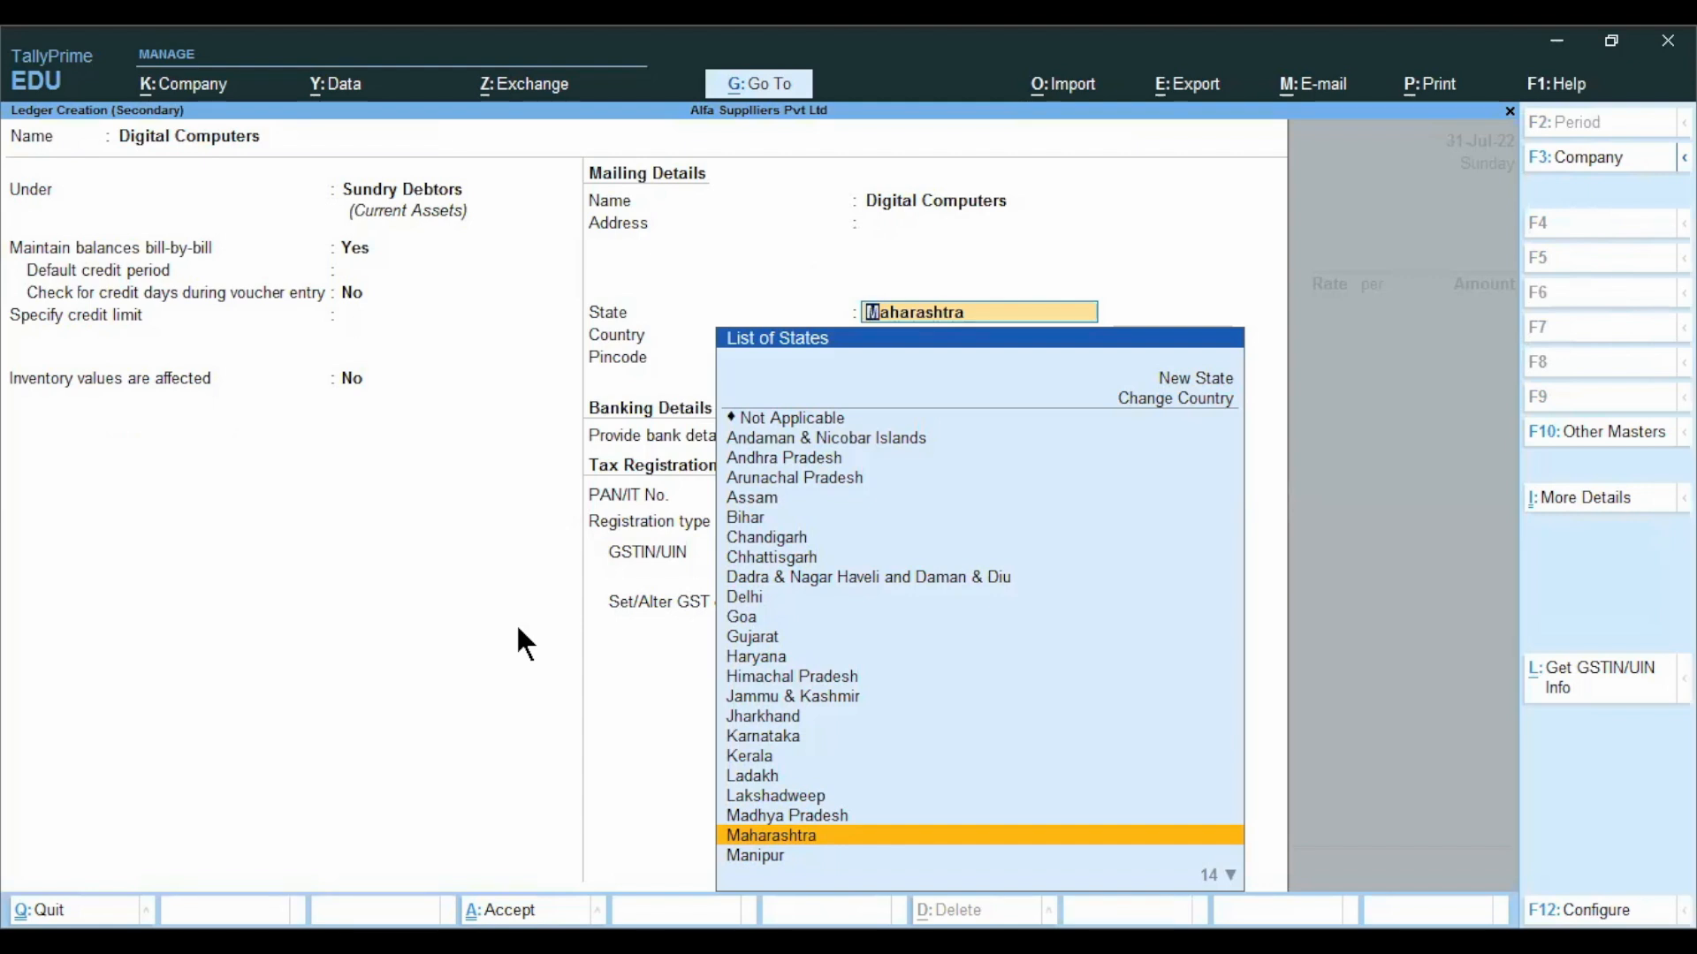
Keep Maharashtra and the Regular registration type, paste the copied GST number into GSTIN/UIN, and save the Digital Computers ledger.
{"action": "key", "text": "Return"}
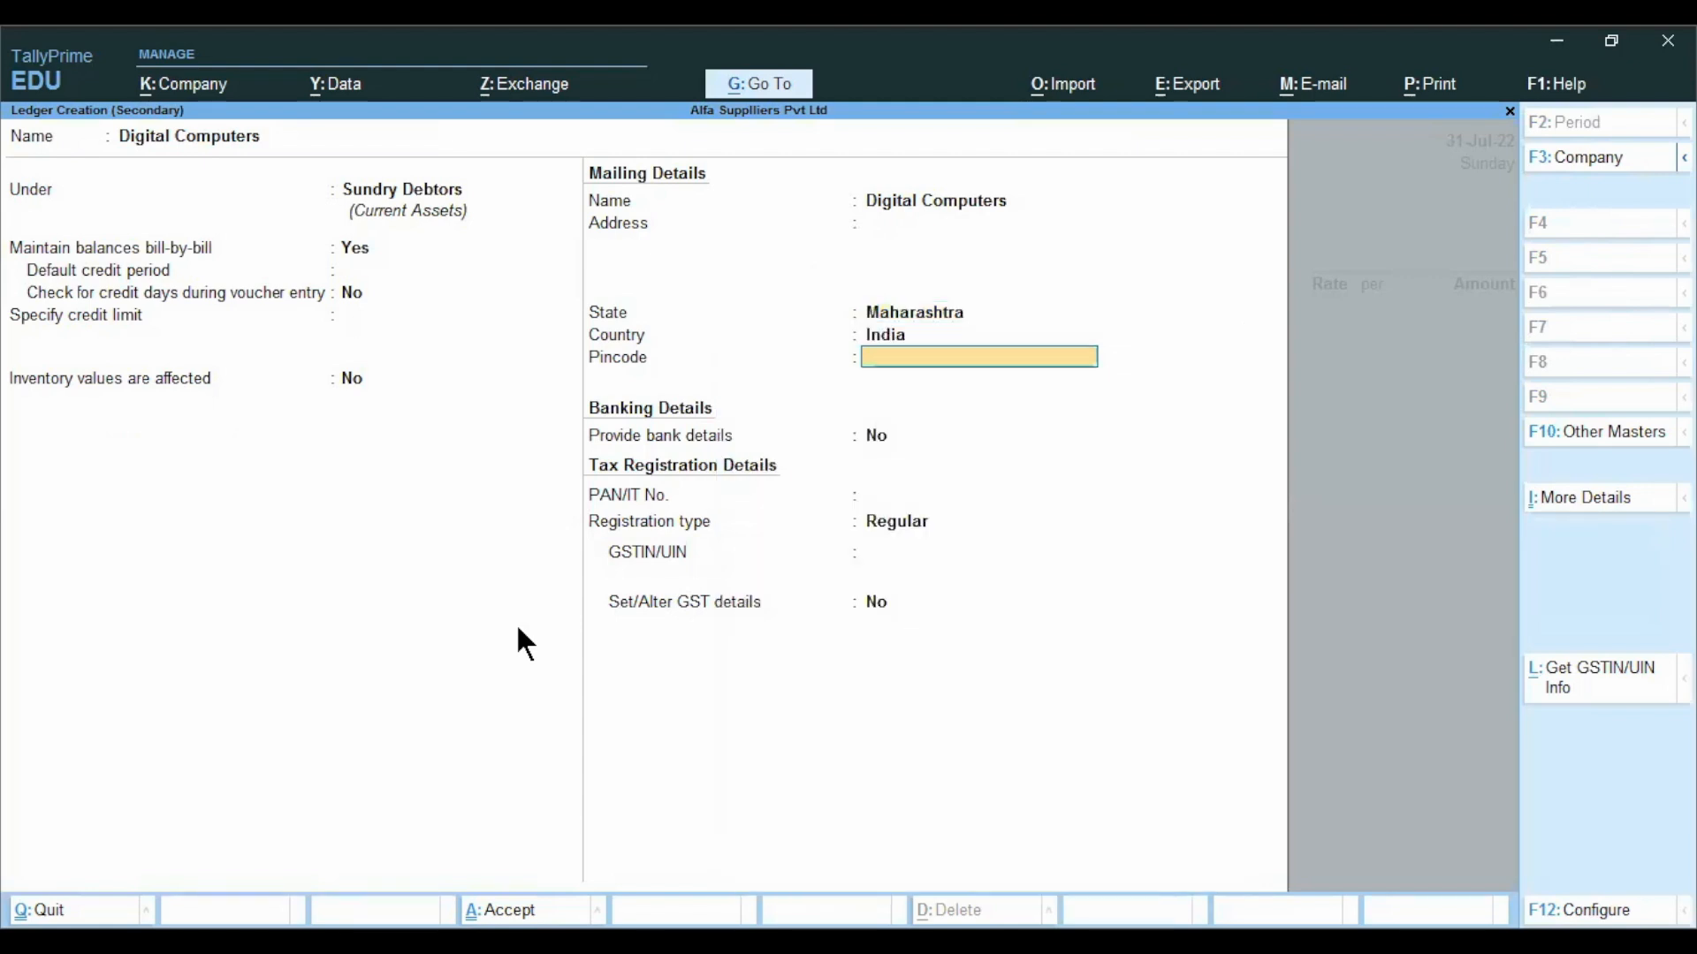
{"action": "key", "text": "Return"}
{"action": "key", "text": "Return"}
{"action": "key", "text": "Return"}
{"action": "key", "text": "Return"}
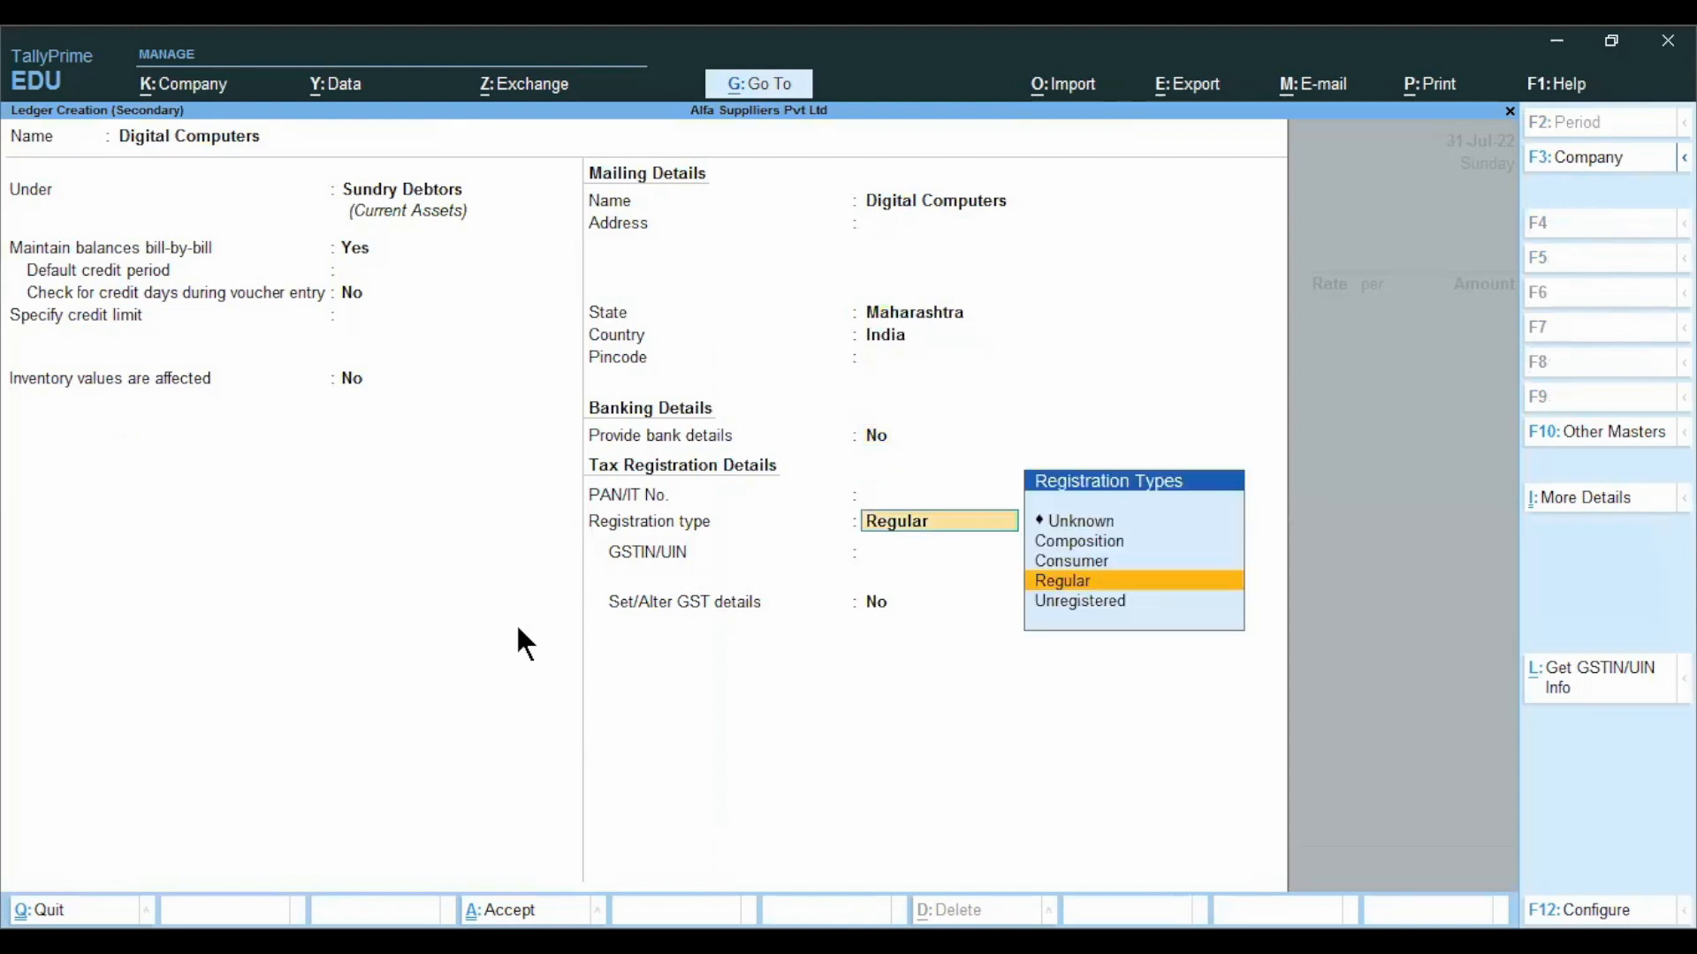
{"action": "key", "text": "ctrl+v"}
{"action": "key", "text": "Return"}
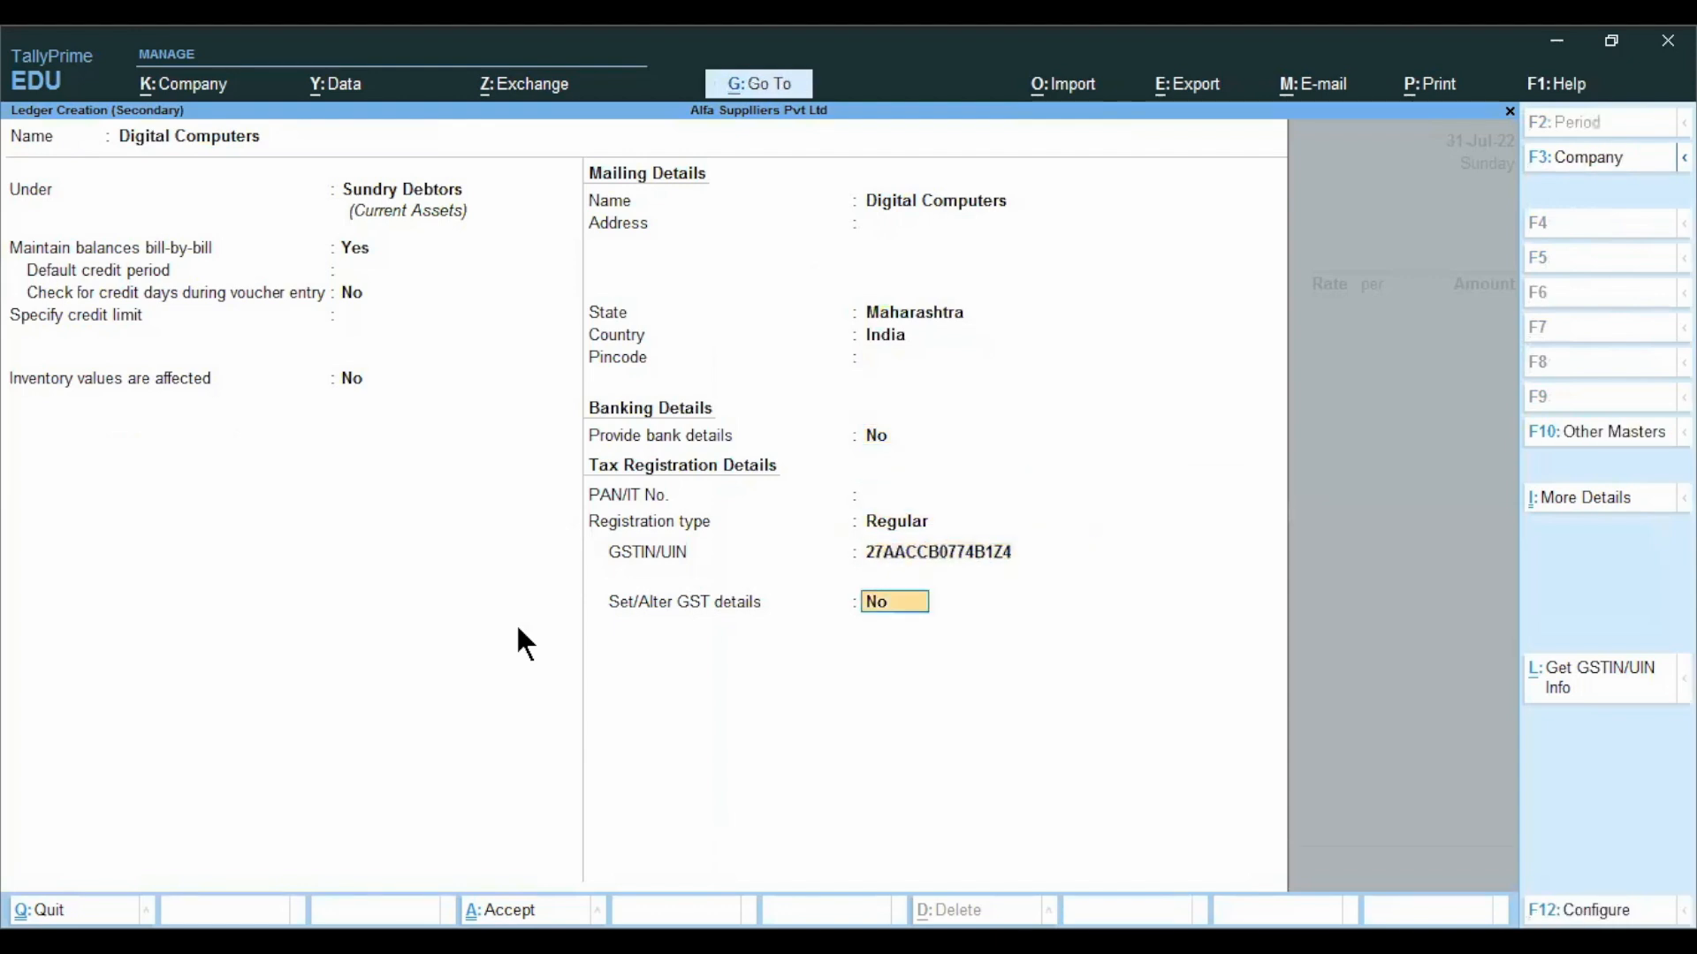
{"action": "key", "text": "Return"}
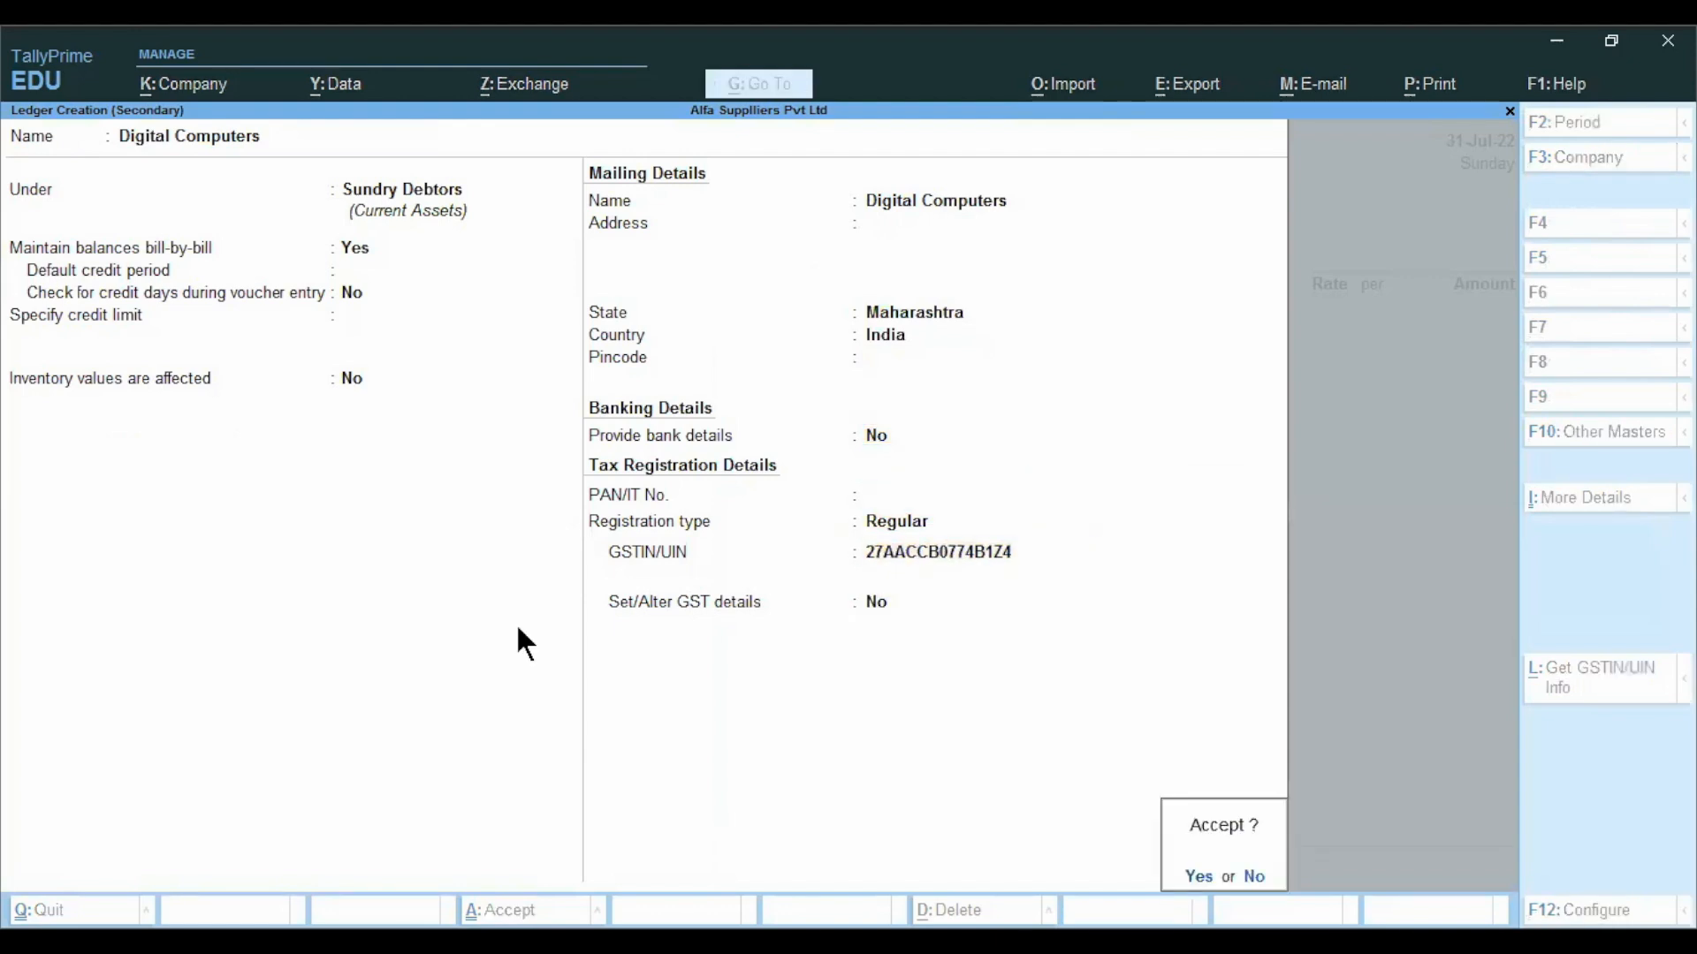
{"action": "key", "text": "Return"}
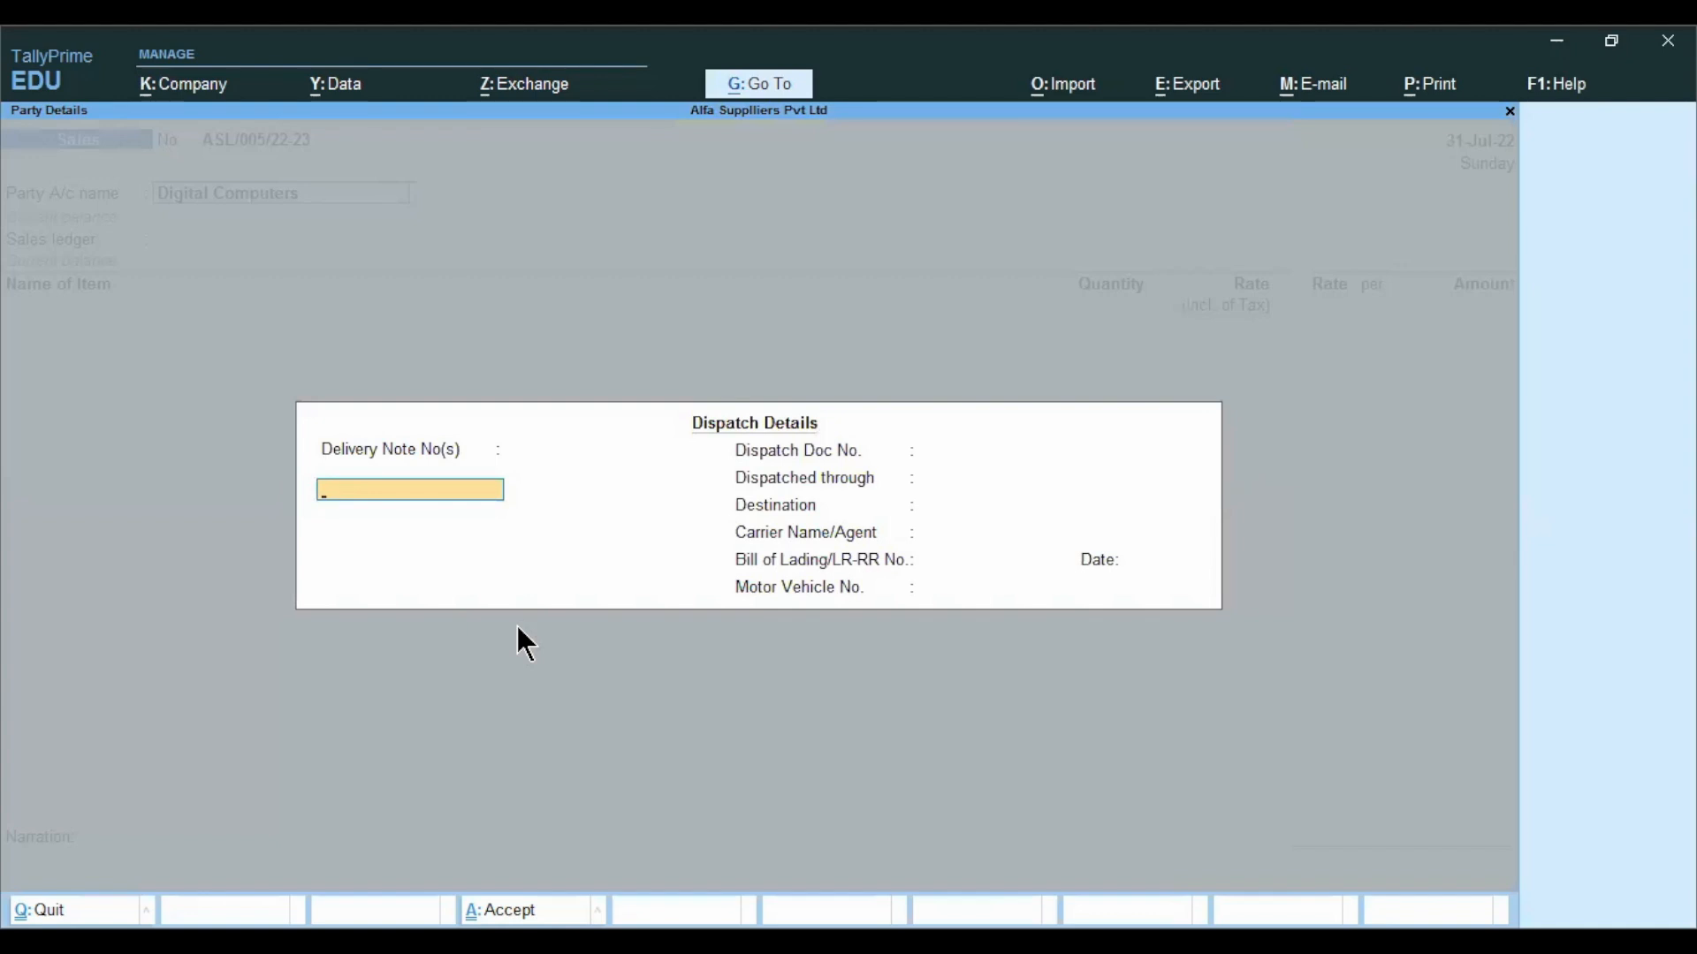
Accept the blank dispatch details and default party details, and choose Sales A/c as the sales ledger of the voucher.
{"action": "key", "text": "ctrl+a"}
{"action": "key", "text": "ctrl+a"}
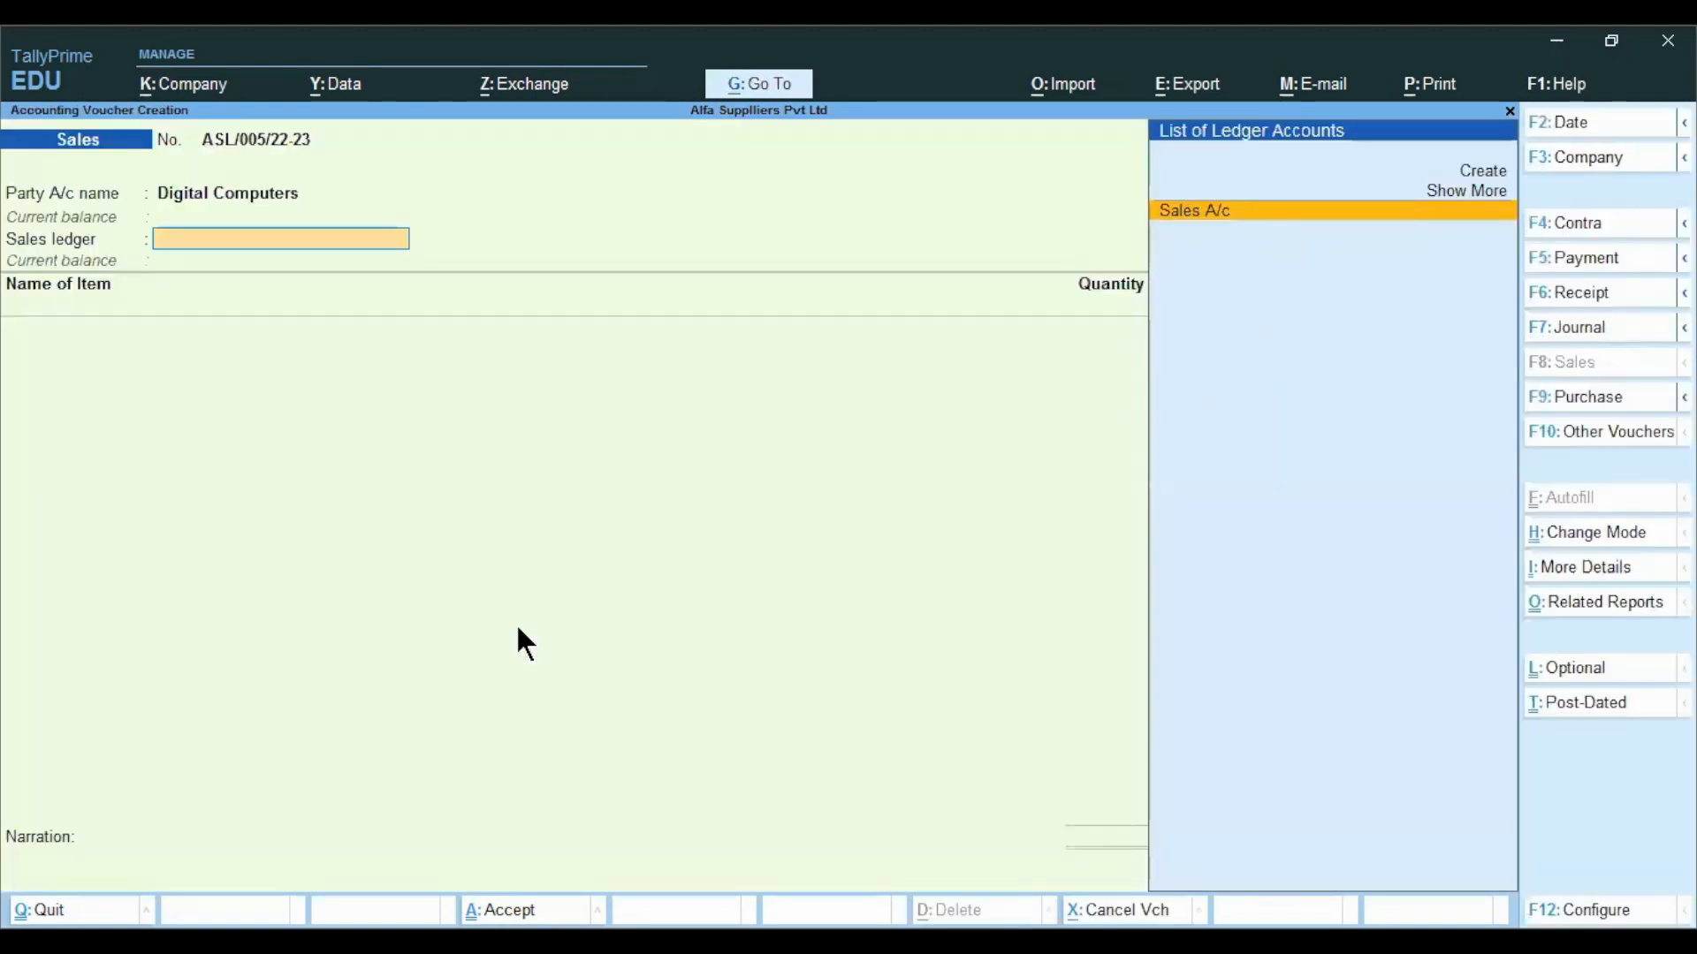
{"action": "key", "text": "Return"}
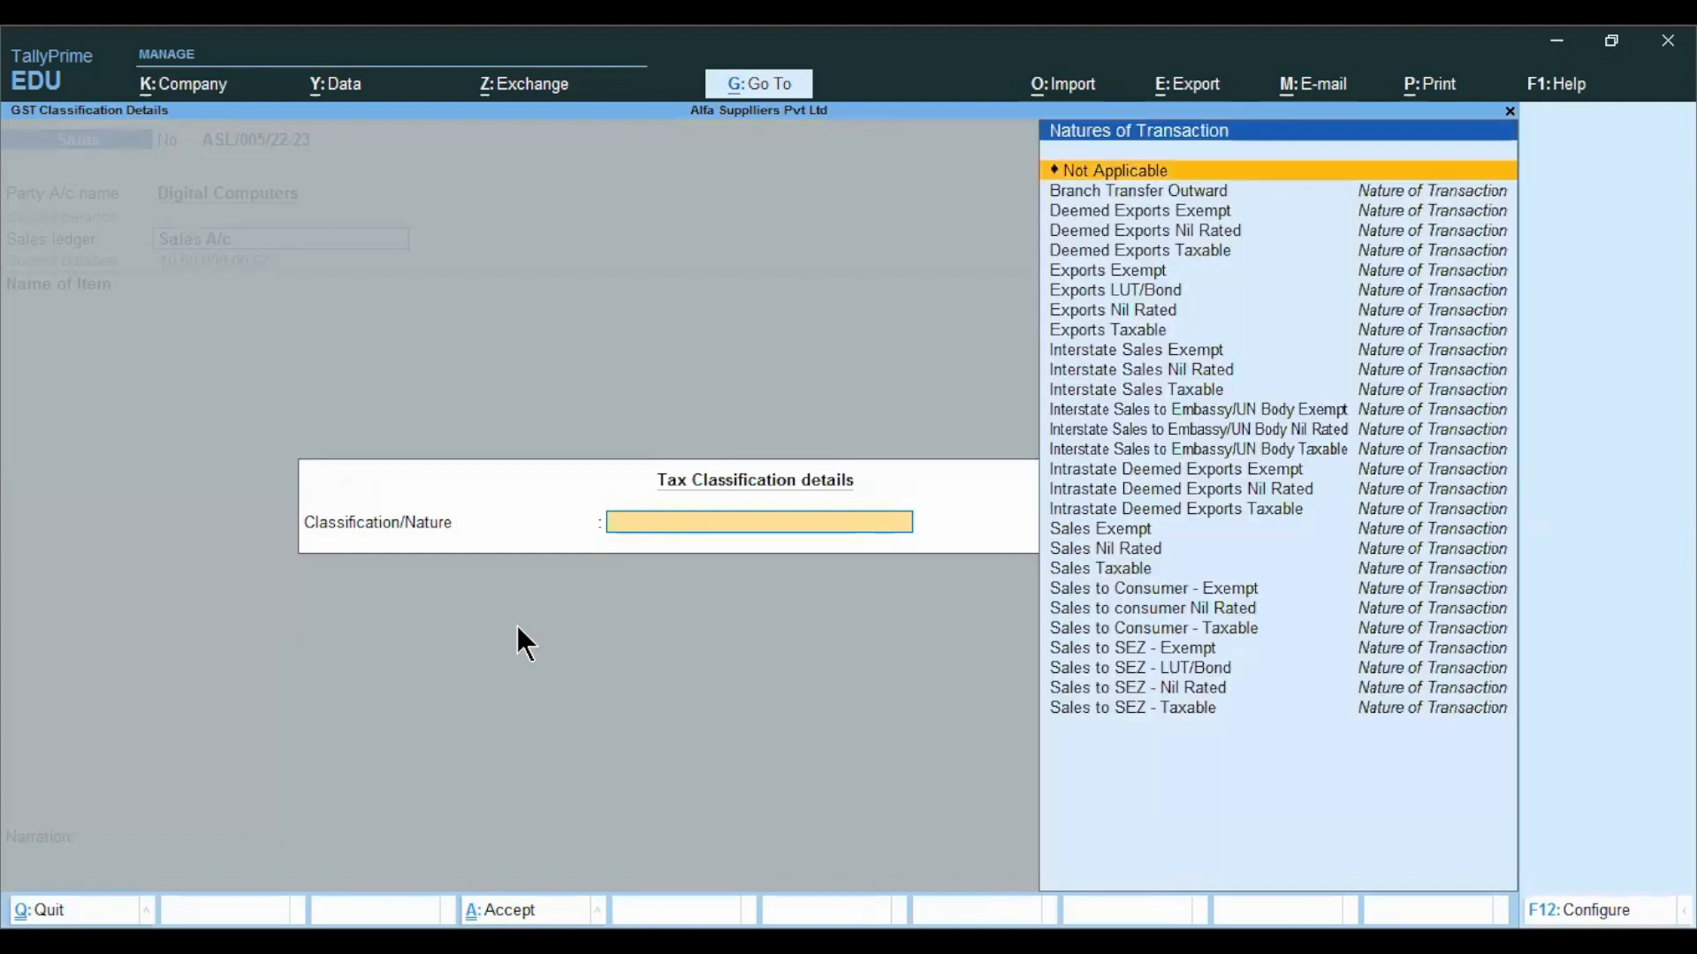
Leave the sales tax classification as Not Applicable and add the item HP Pavilion from the MG Road godown with quantity 5.
{"action": "key", "text": "Return"}
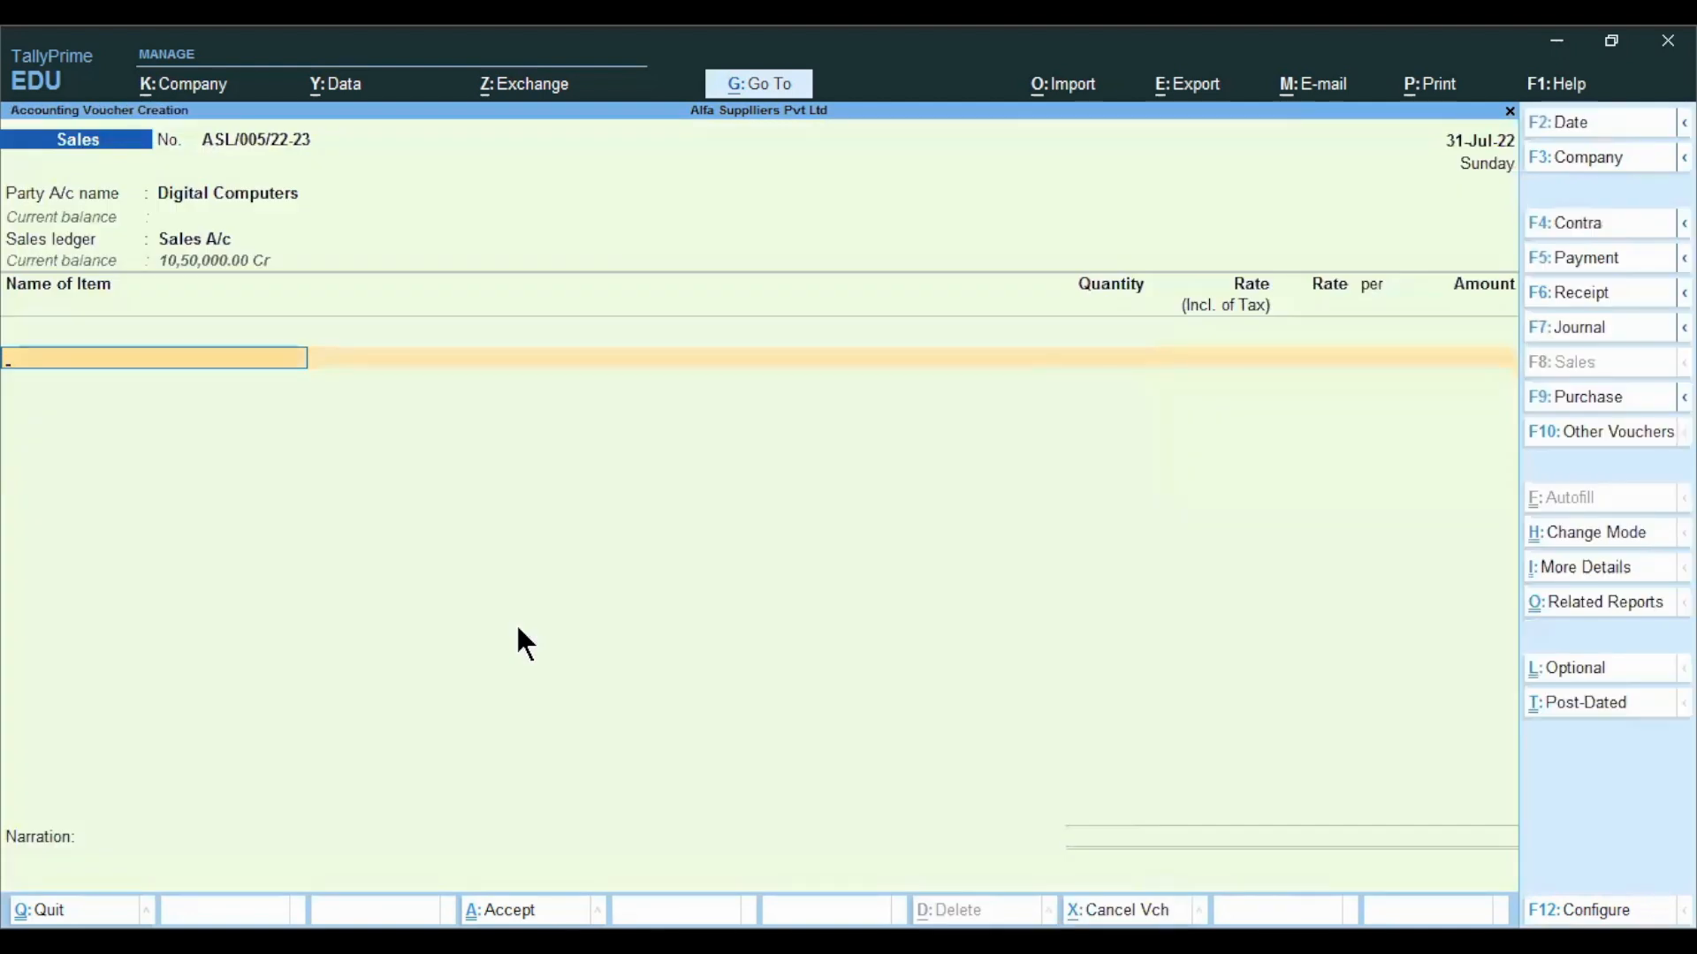
{"action": "type", "text": "hp"}
{"action": "key", "text": "Return"}
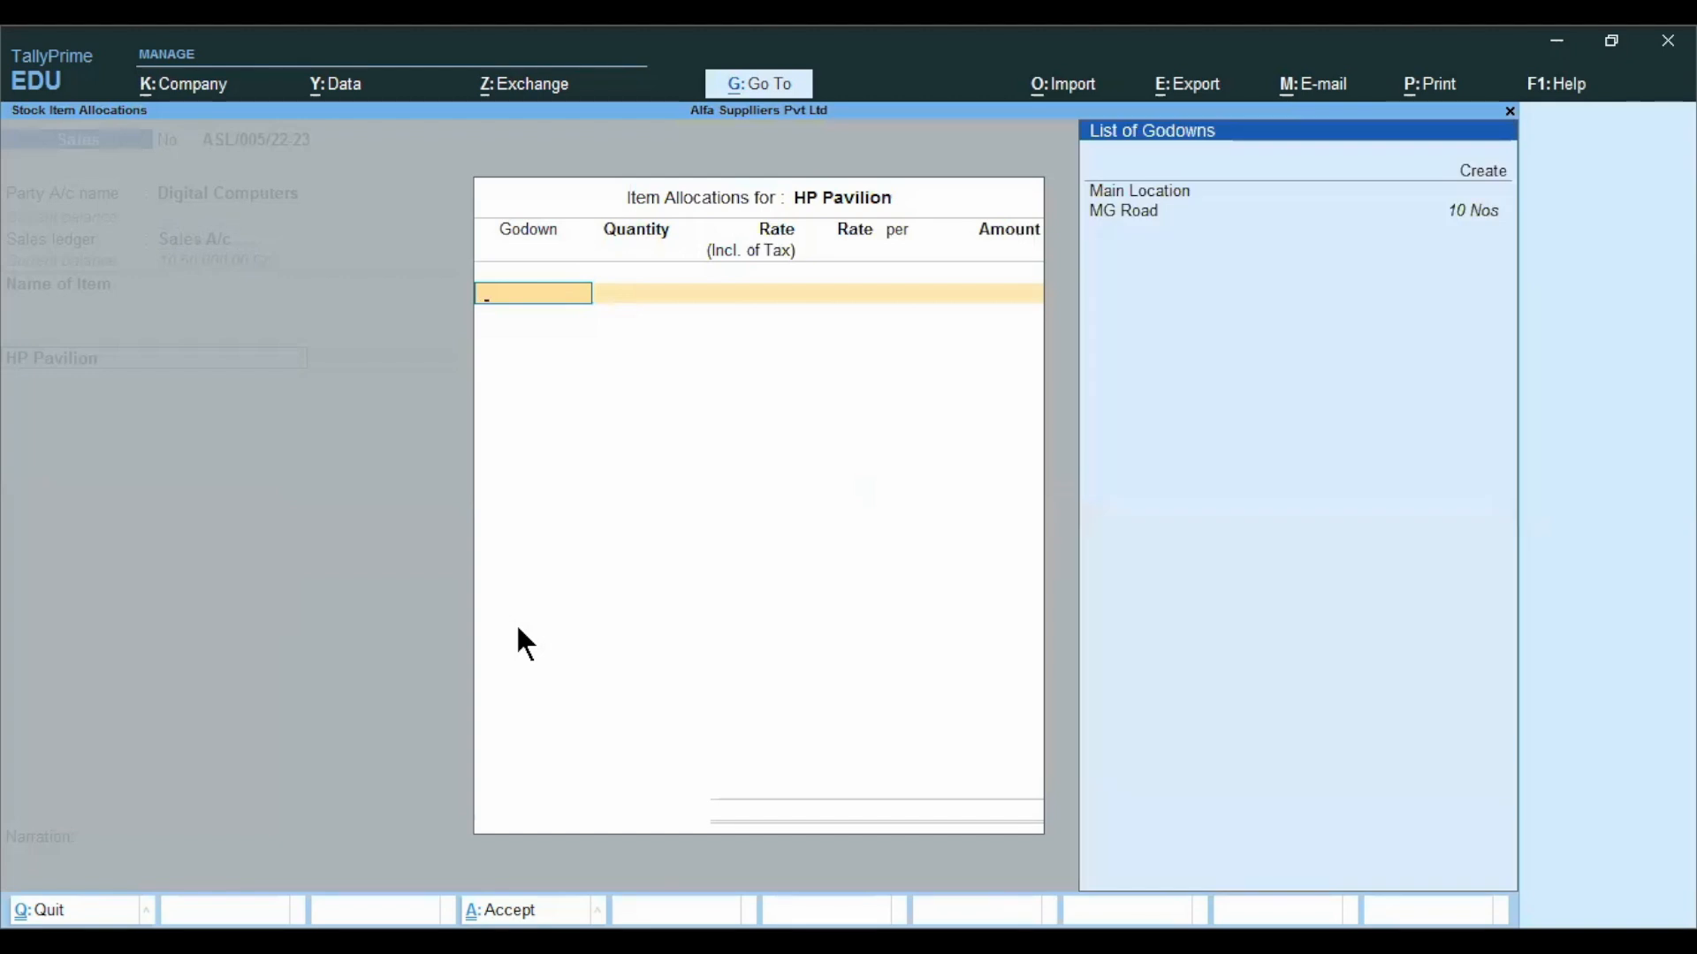
{"action": "key", "text": "Return"}
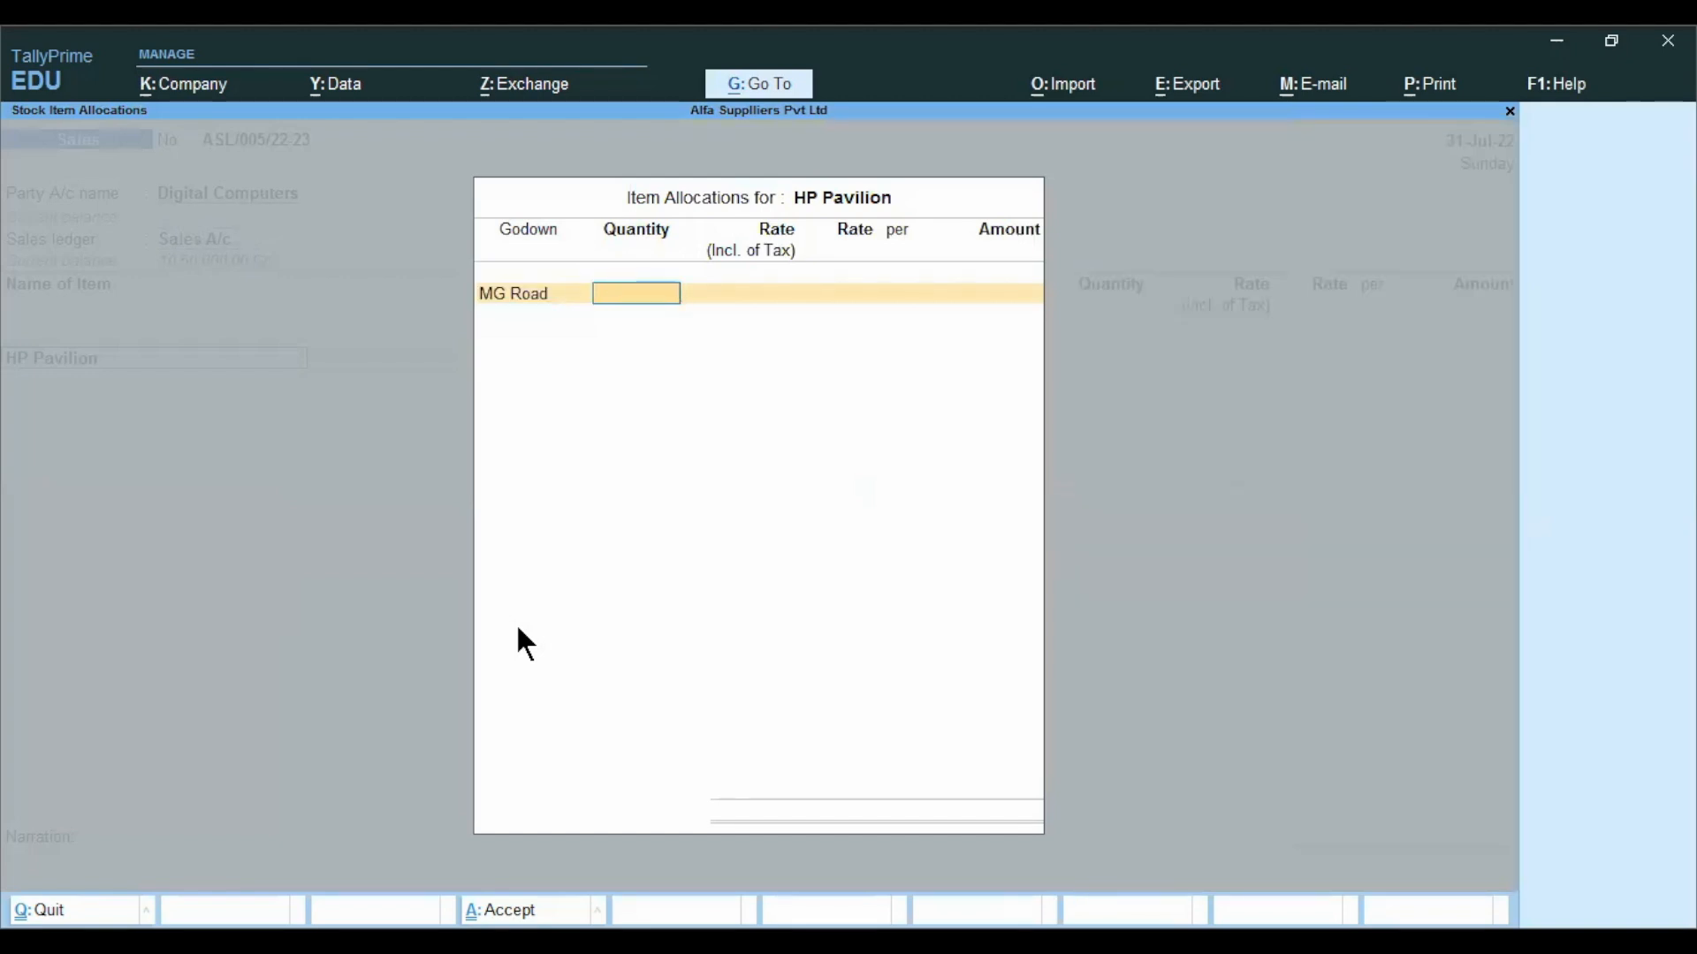
{"action": "type", "text": "5"}
{"action": "key", "text": "Return"}
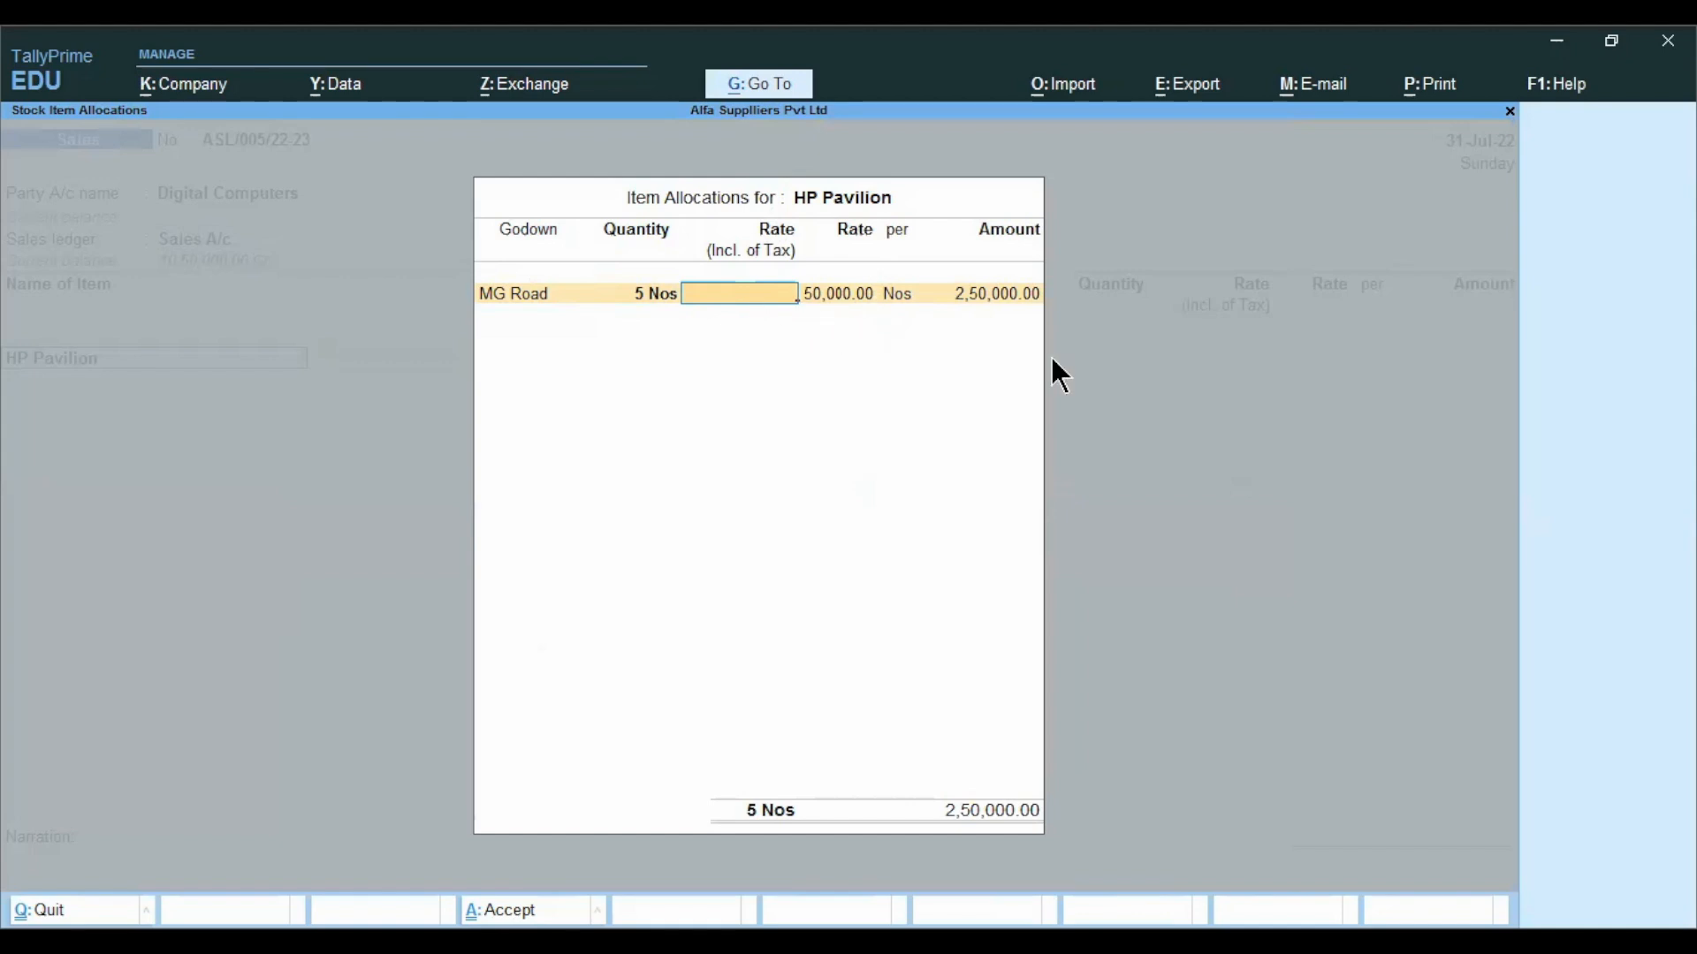
Accept the HP Pavilion rate of 50,000 per Nos without a tax-inclusive rate, and end the voucher's item list.
{"action": "key", "text": "Return"}
{"action": "key", "text": "Return"}
{"action": "key", "text": "Return"}
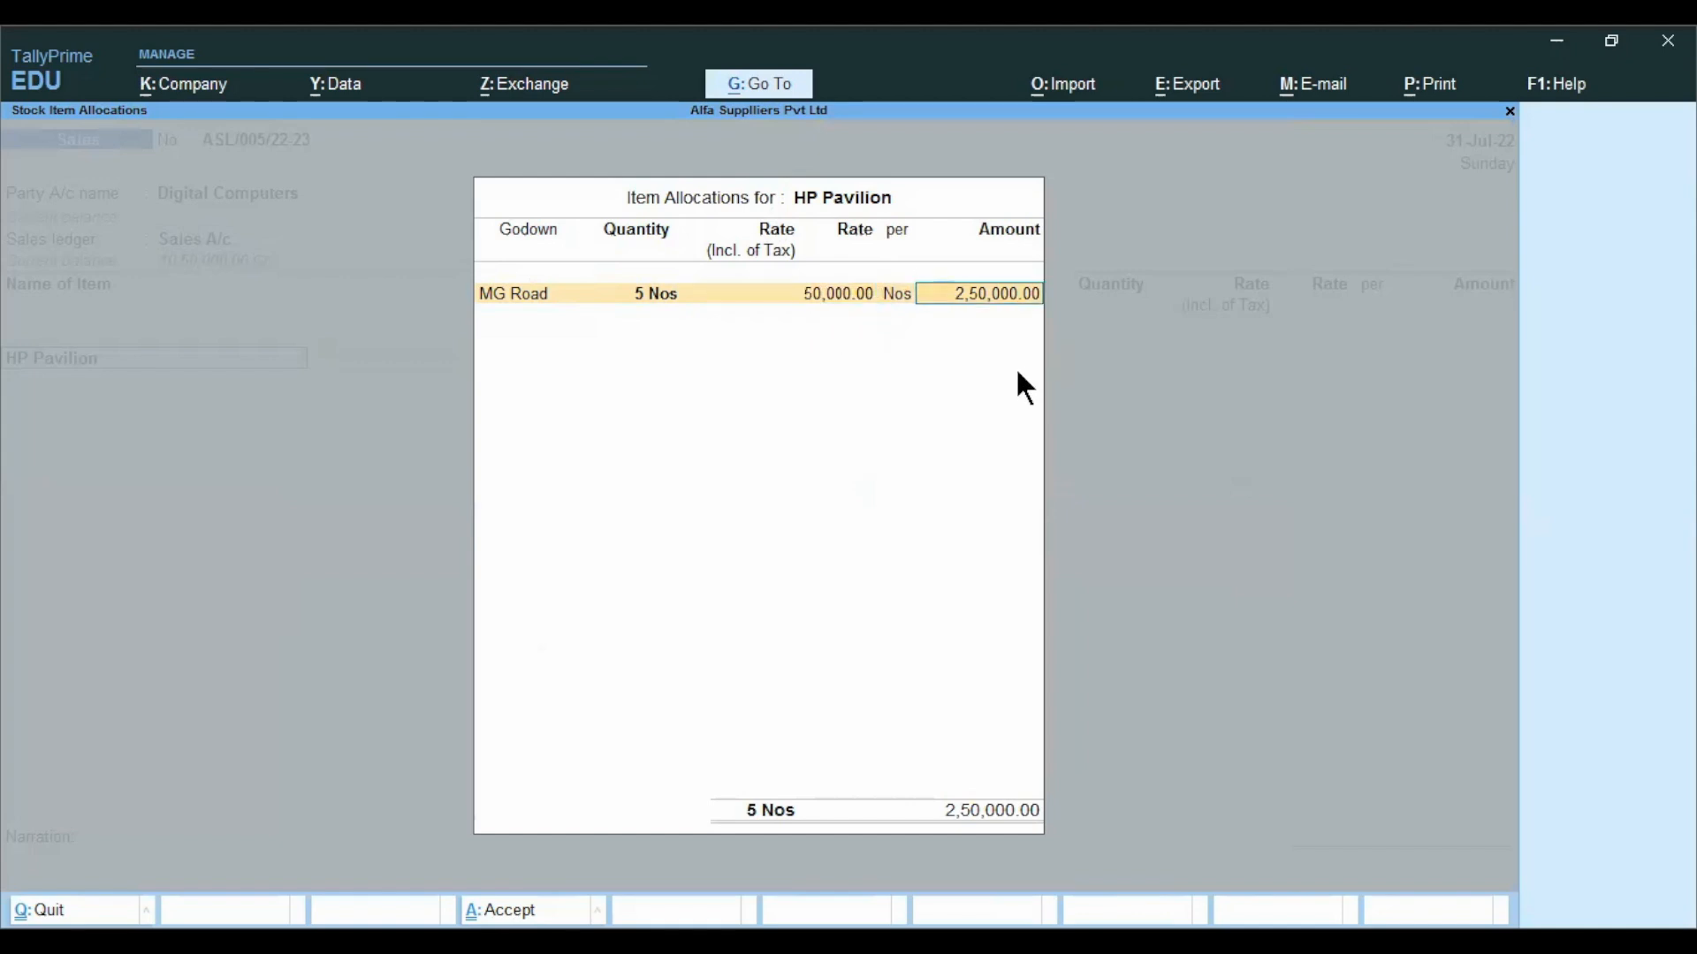
{"action": "key", "text": "Return"}
{"action": "key", "text": "Return"}
{"action": "key", "text": "Return"}
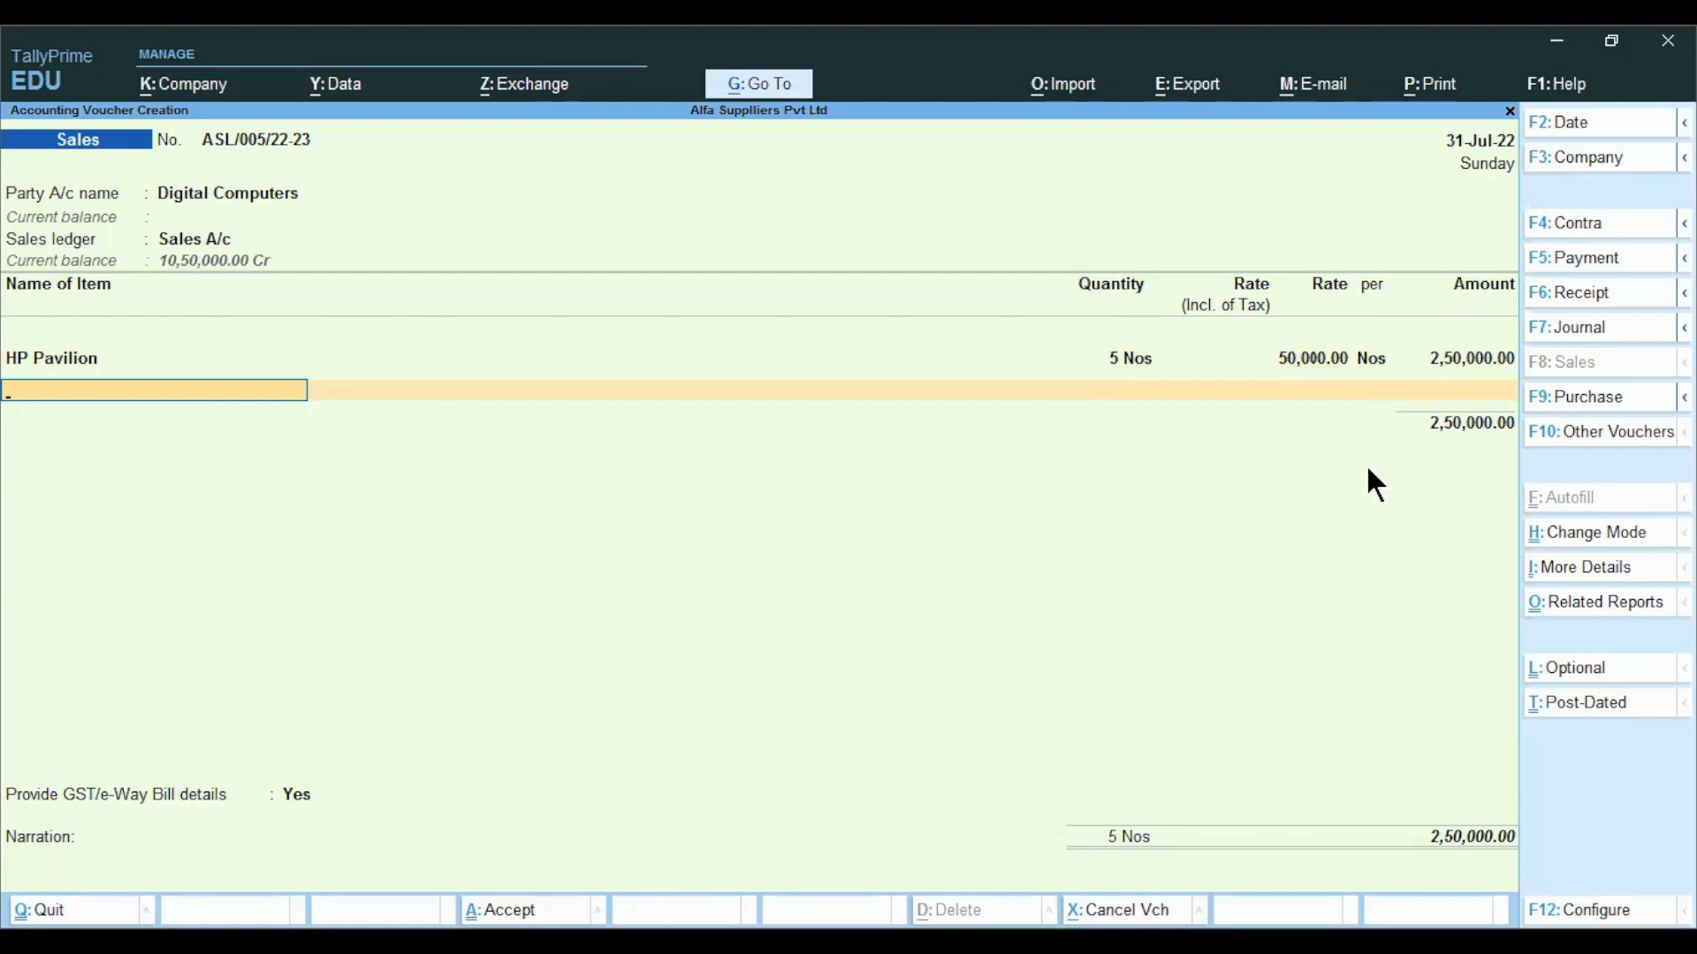
{"action": "key", "text": "Return"}
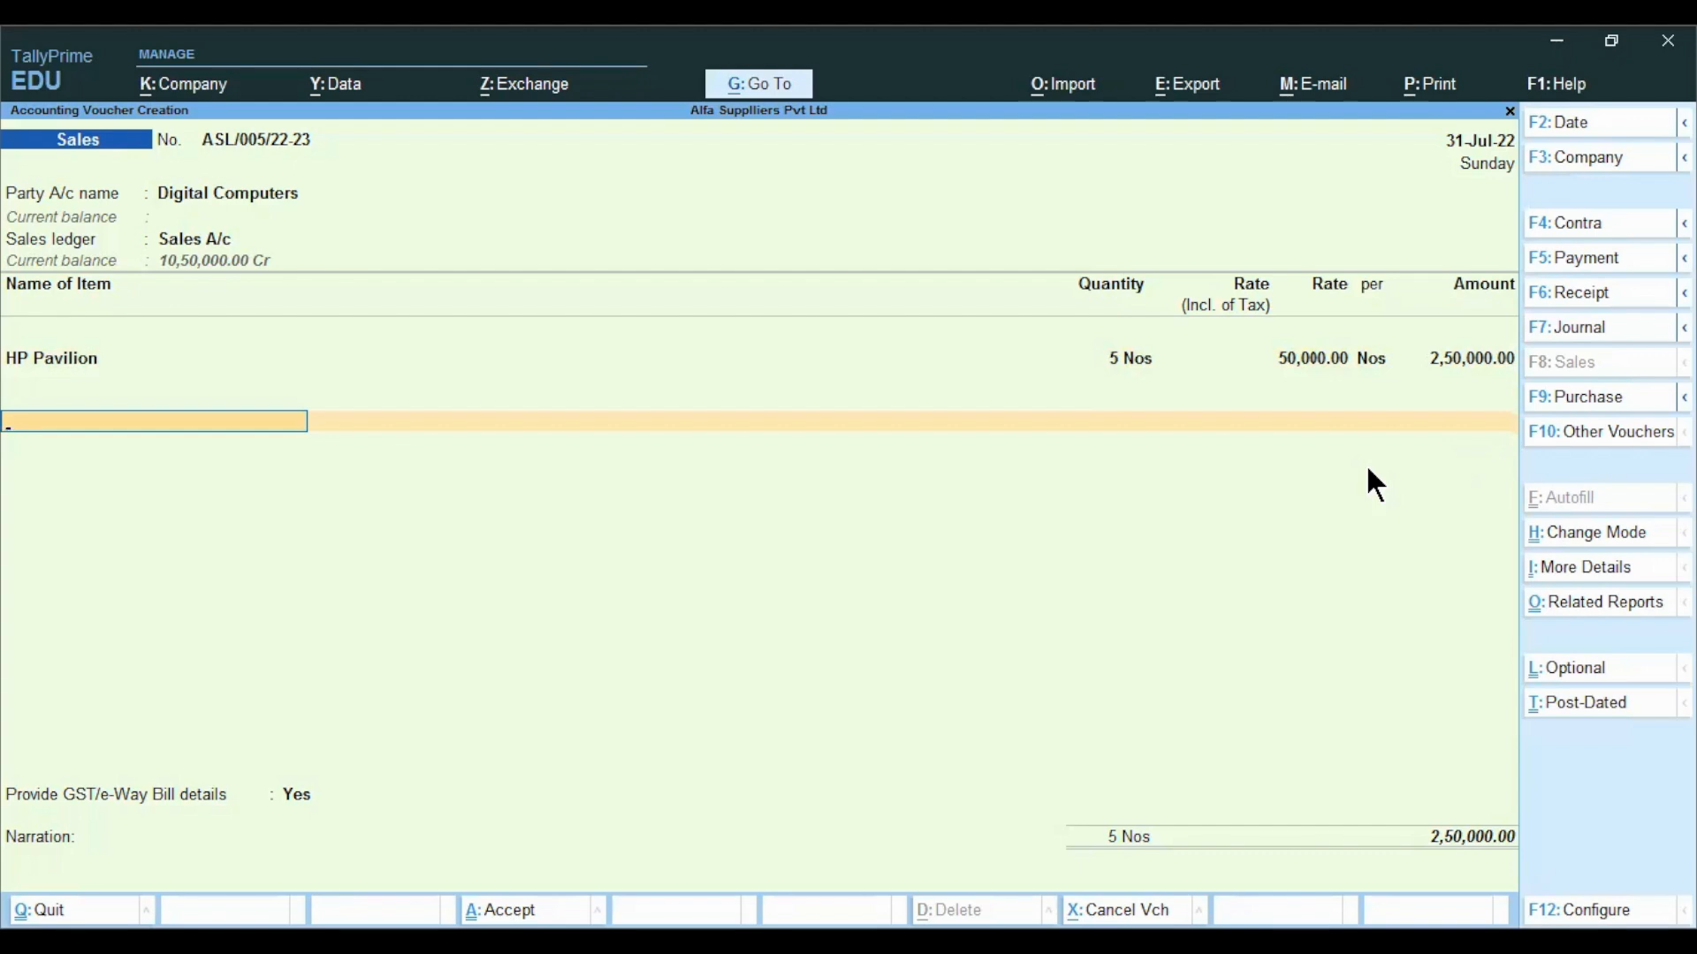
Create a ledger named Software Installation Sercies from the voucher and place it under Direct Incomes.
{"action": "key", "text": "alt"}
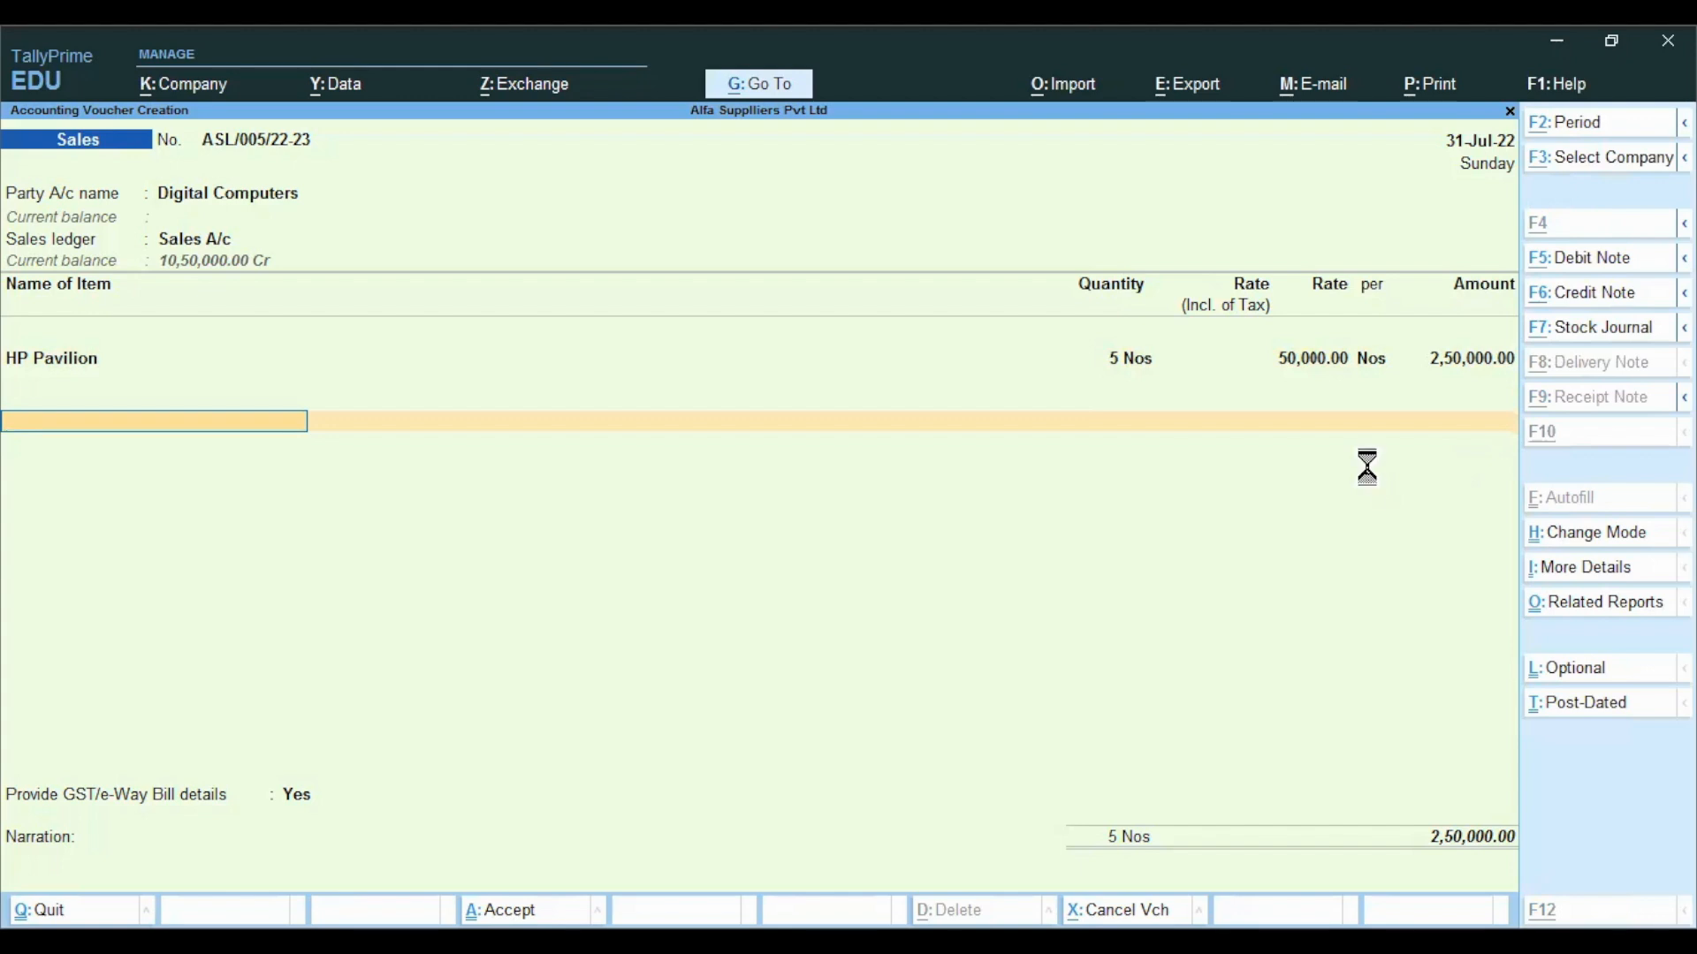
{"action": "type", "text": "Softw"}
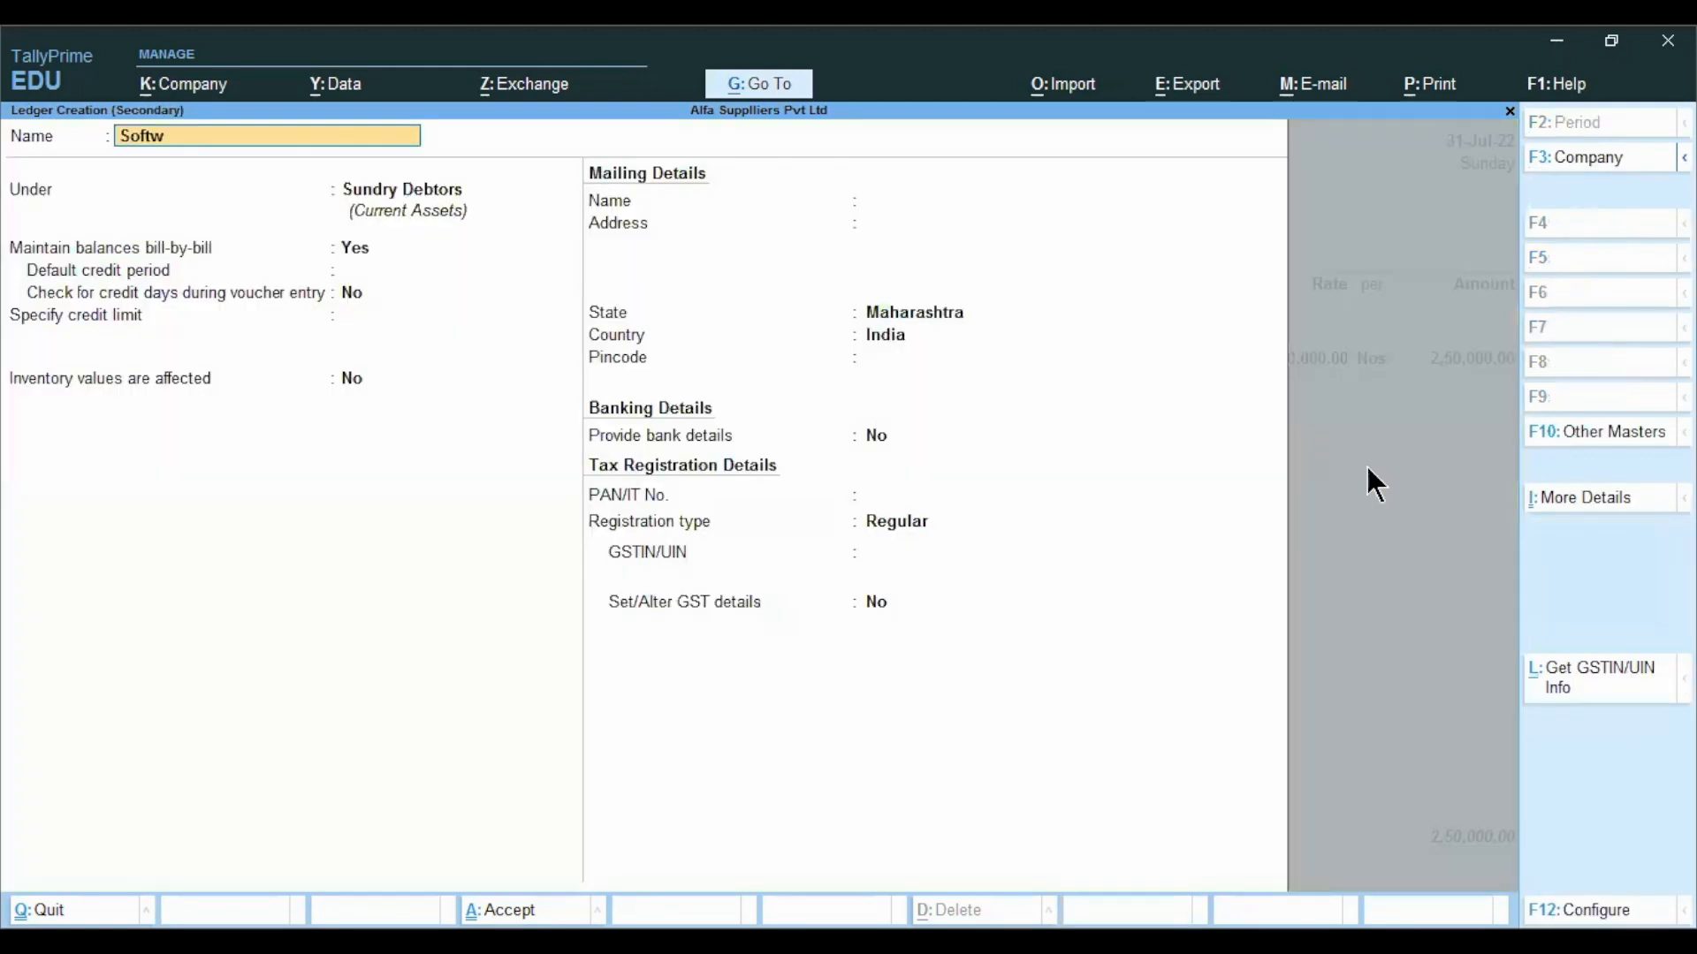
{"action": "type", "text": "are i"}
{"action": "type", "text": "nstallation Sercies"}
{"action": "key", "text": "Return"}
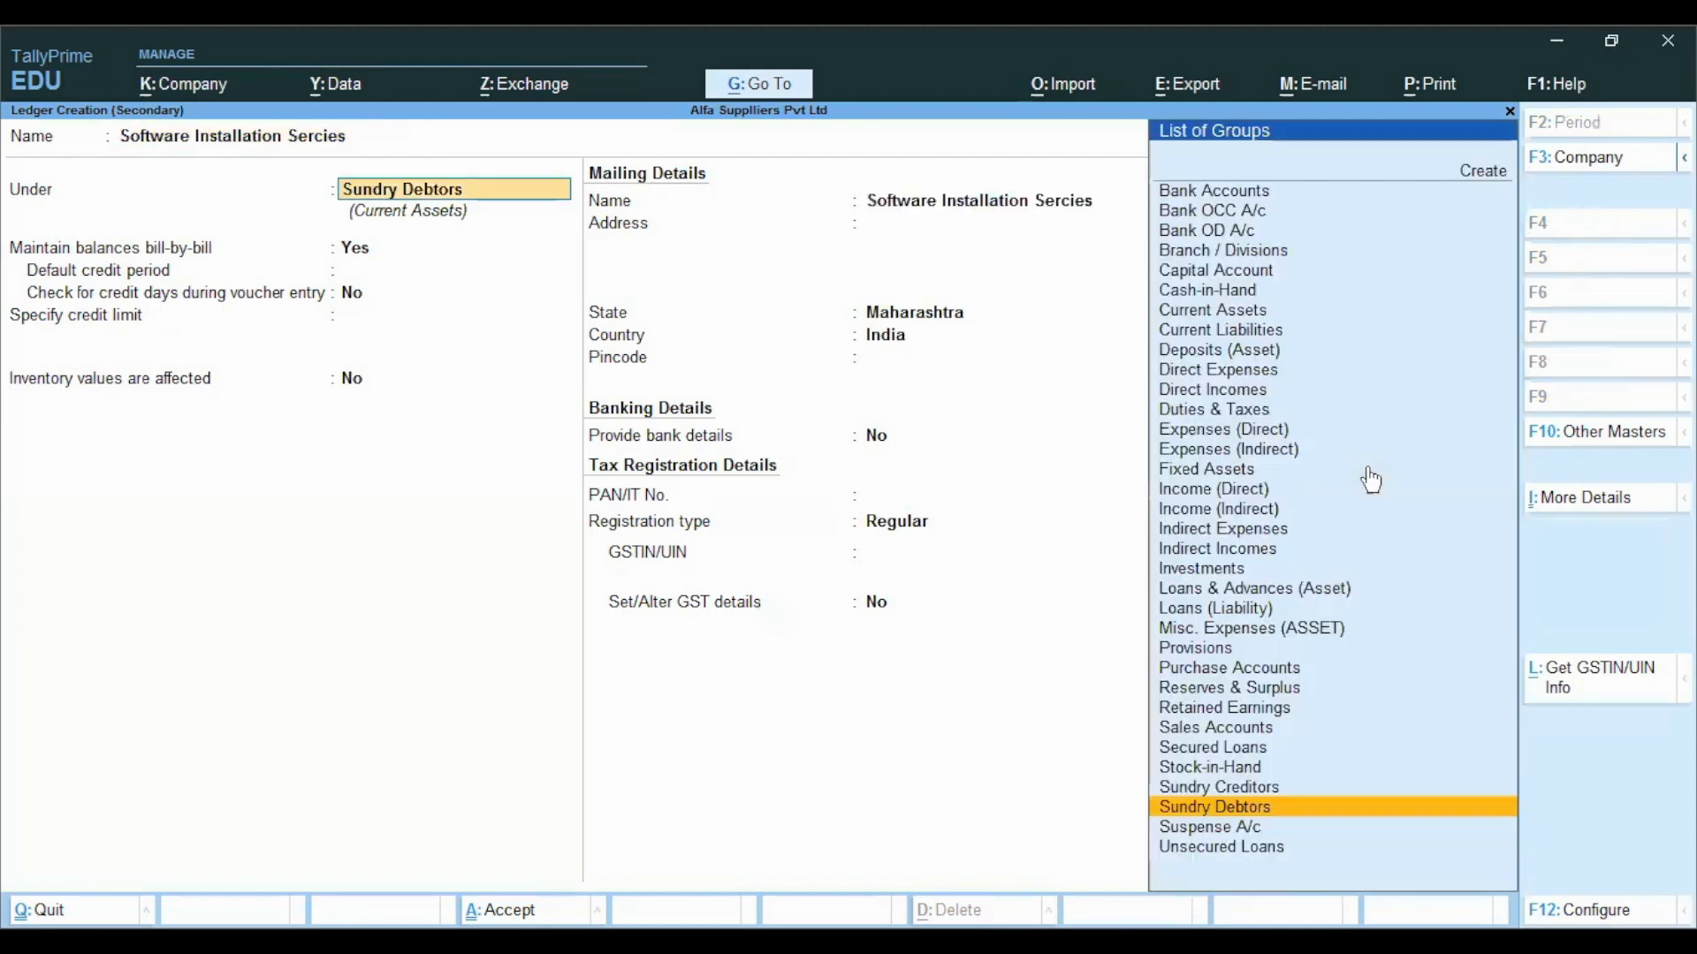
{"action": "type", "text": "D"}
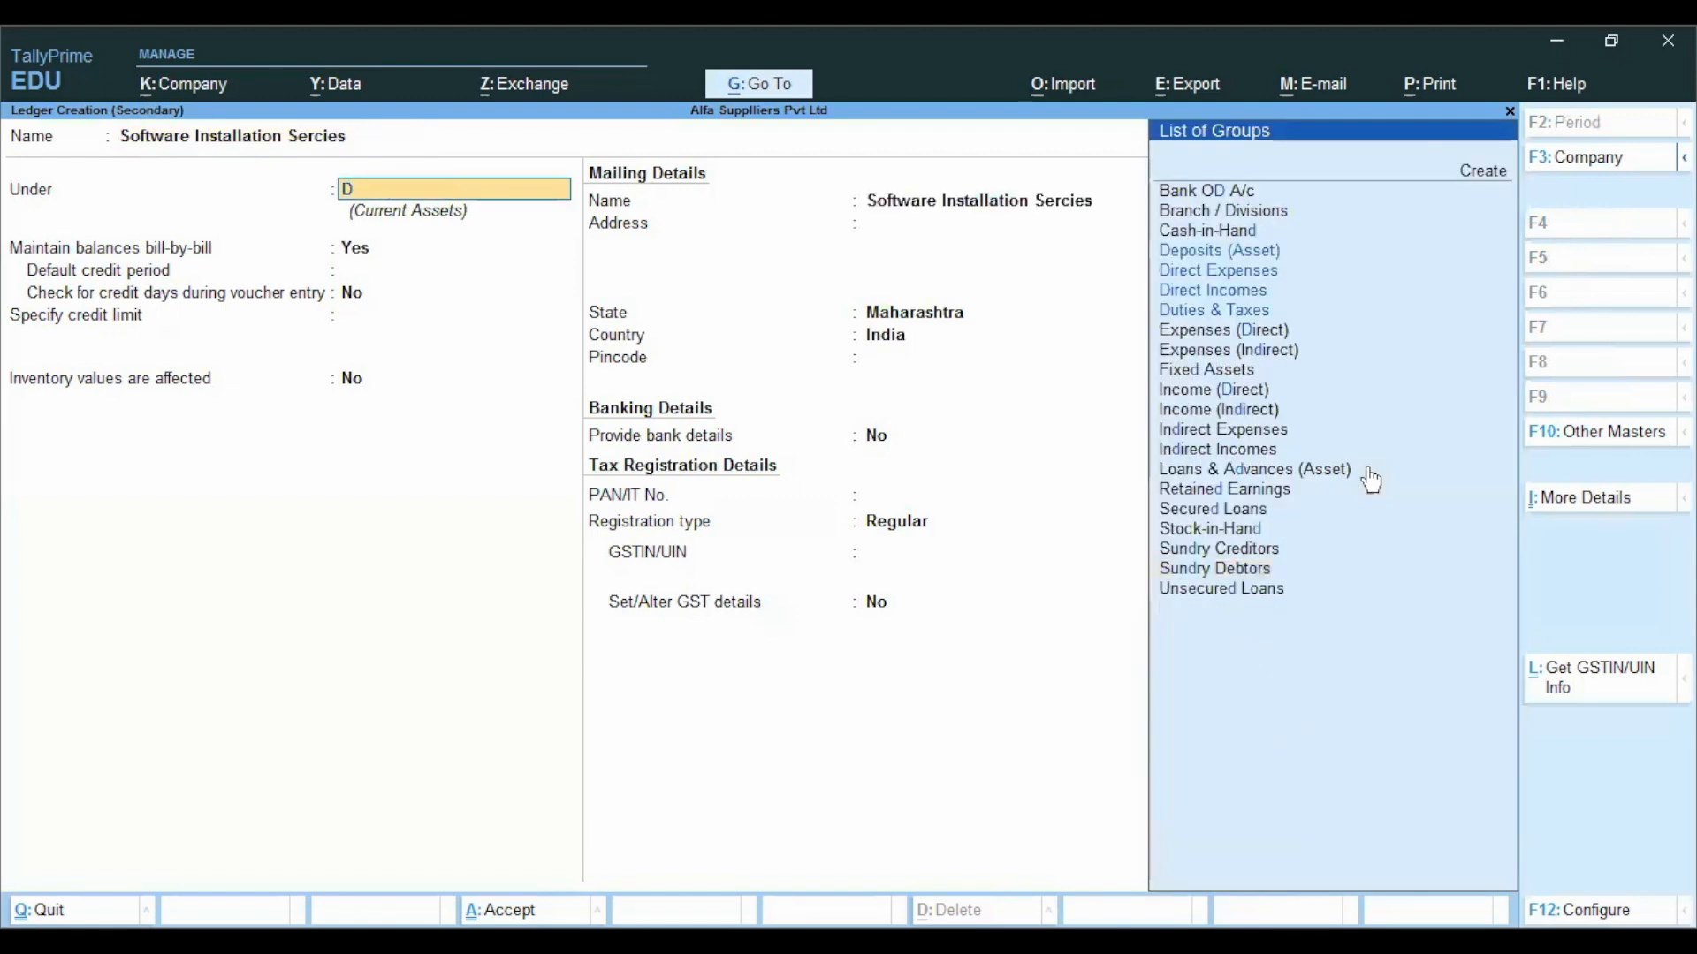
{"action": "type", "text": "i"}
{"action": "key", "text": "Down"}
{"action": "key", "text": "Down"}
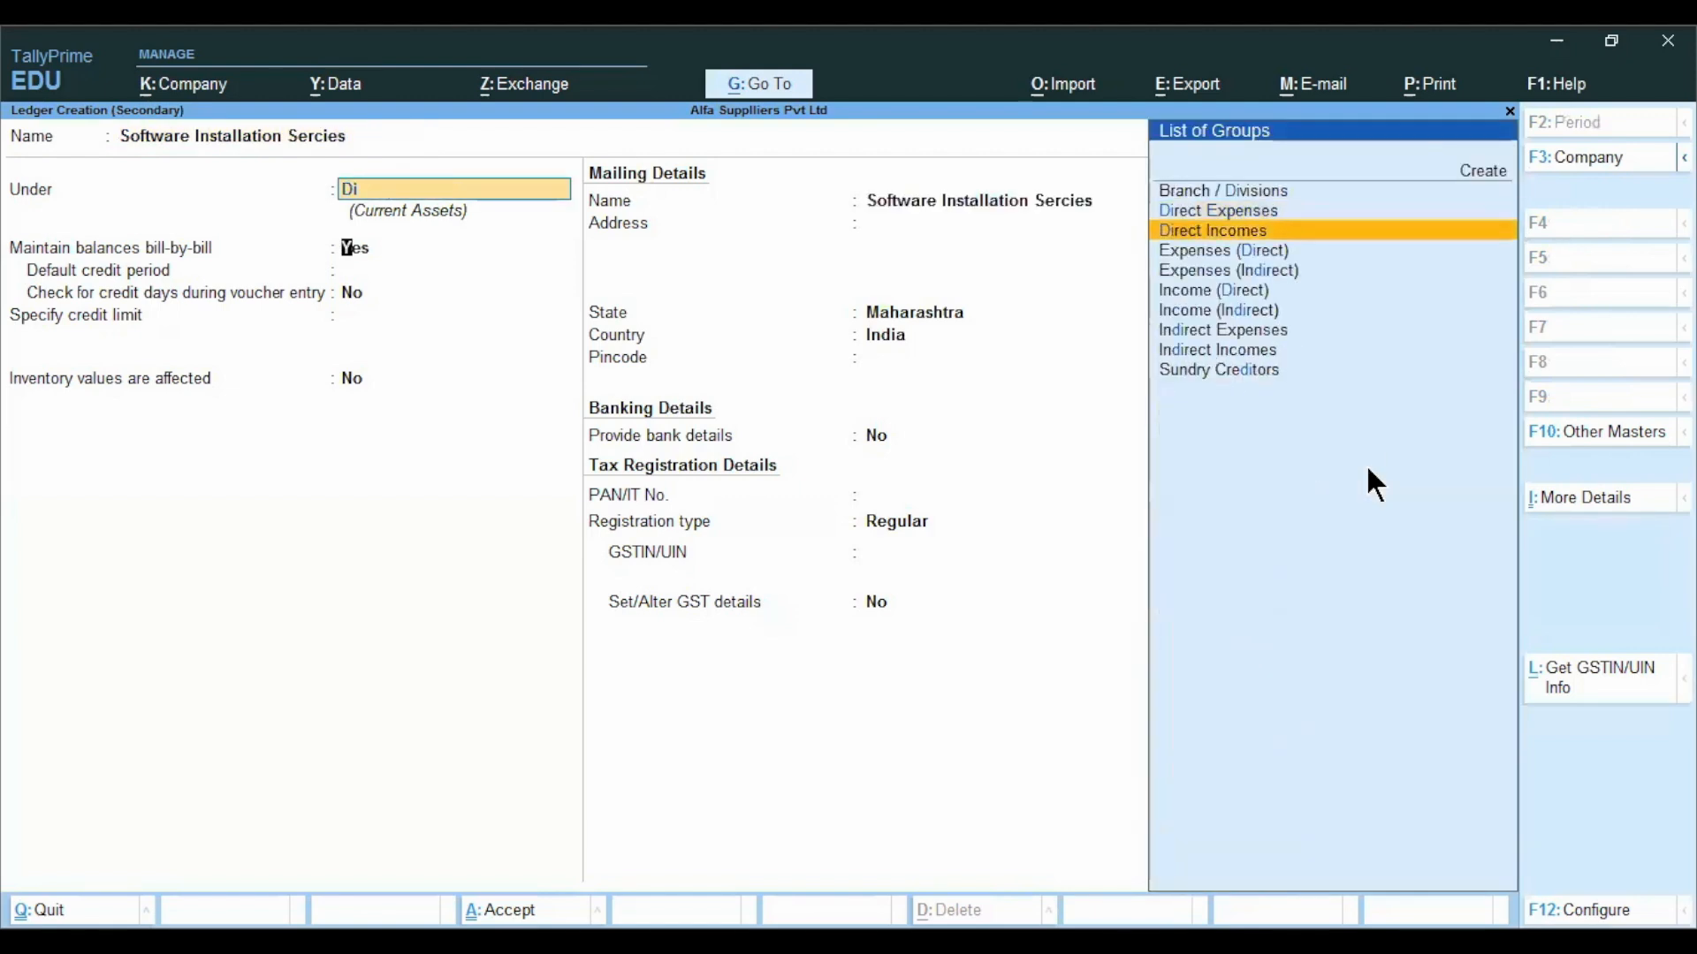
{"action": "key", "text": "Return"}
Enable GST details for the Software Installation Sercies ledger, leave the description blank and set HSN/SAC to 998314.
{"action": "key", "text": "Return"}
{"action": "key", "text": "Return"}
{"action": "type", "text": "y"}
{"action": "key", "text": "Return"}
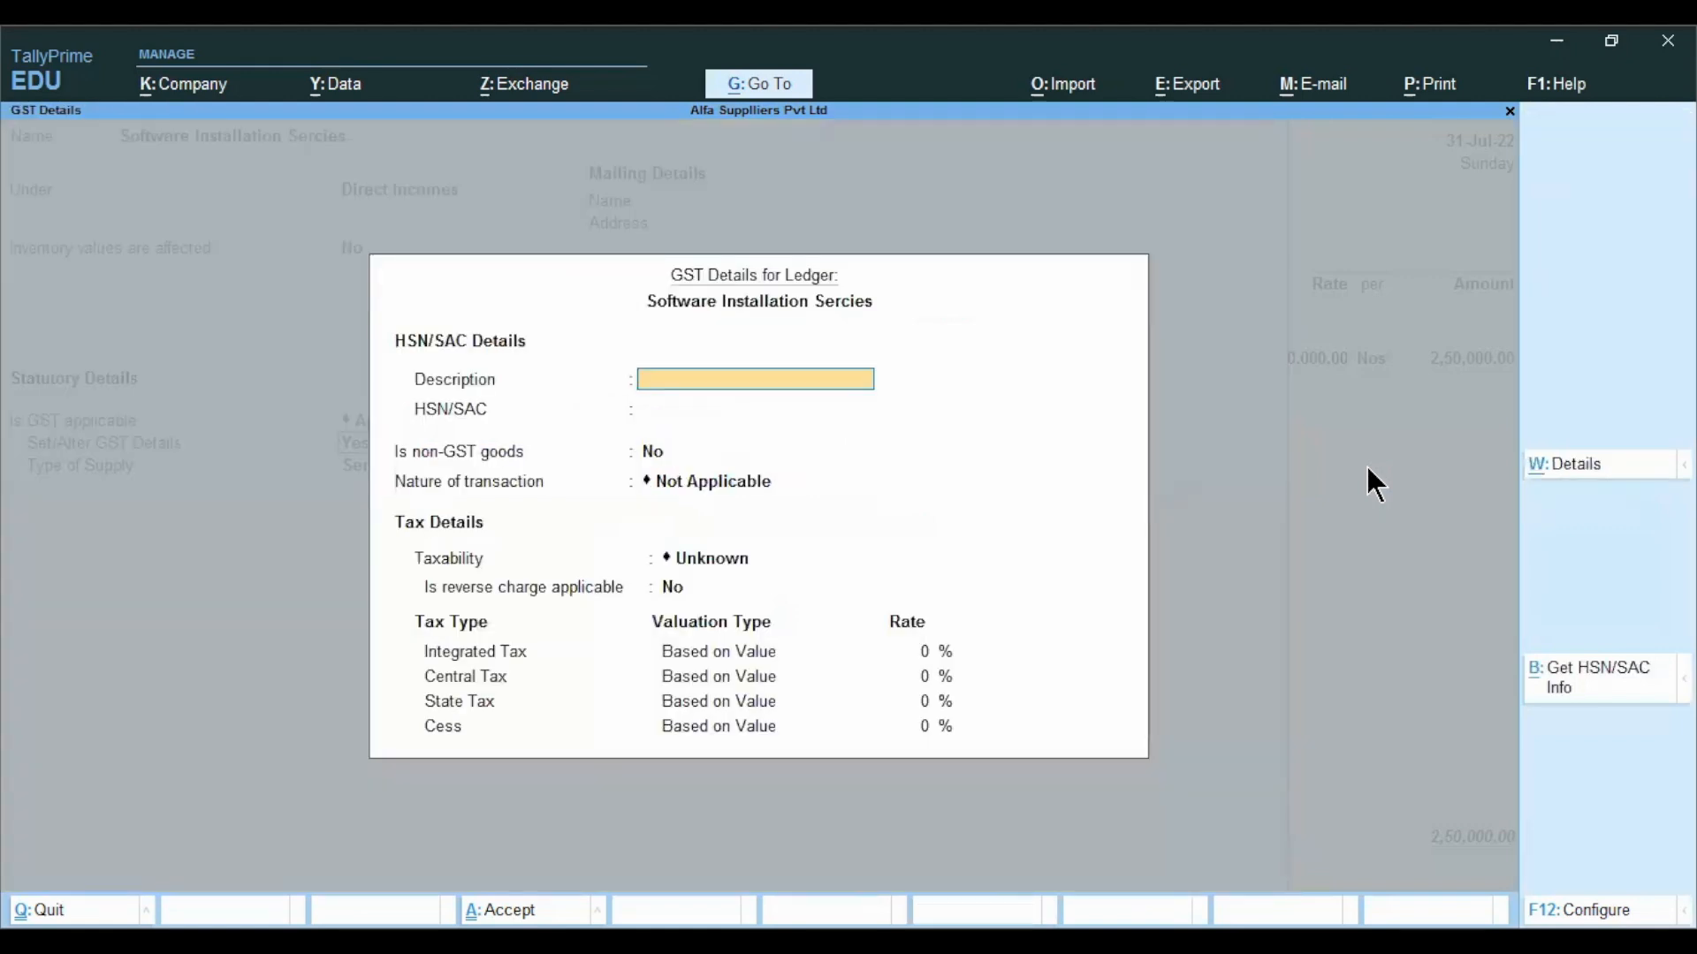
{"action": "key", "text": "Return"}
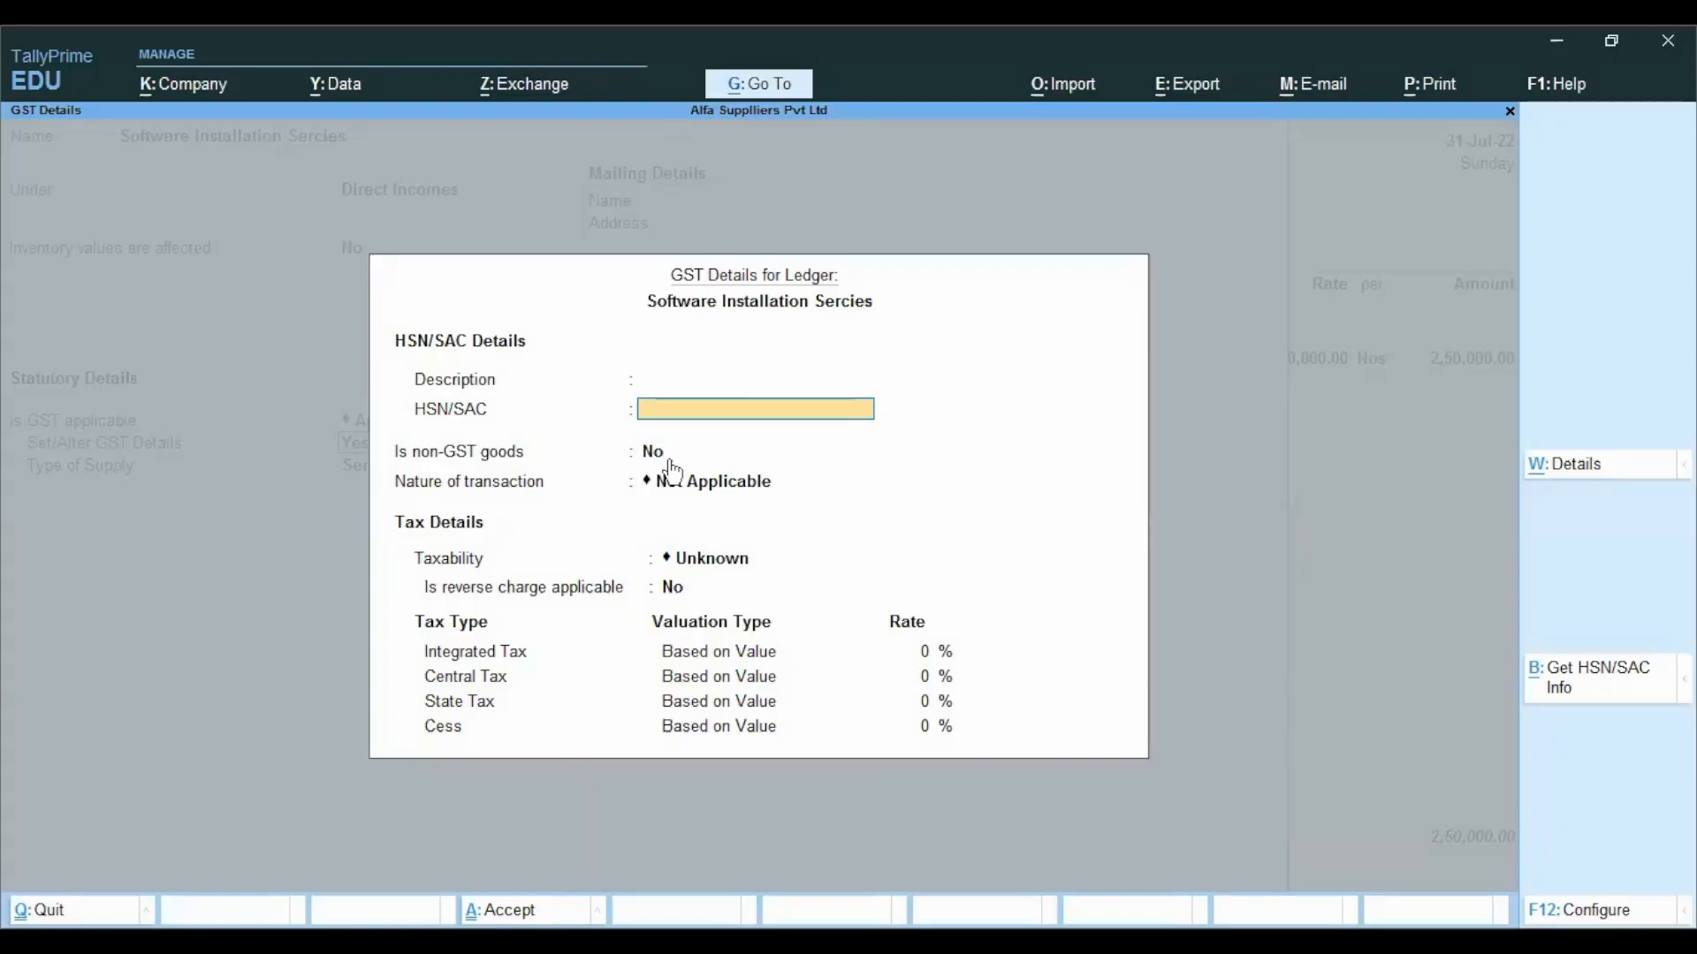
{"action": "type", "text": "998314"}
{"action": "key", "text": "Return"}
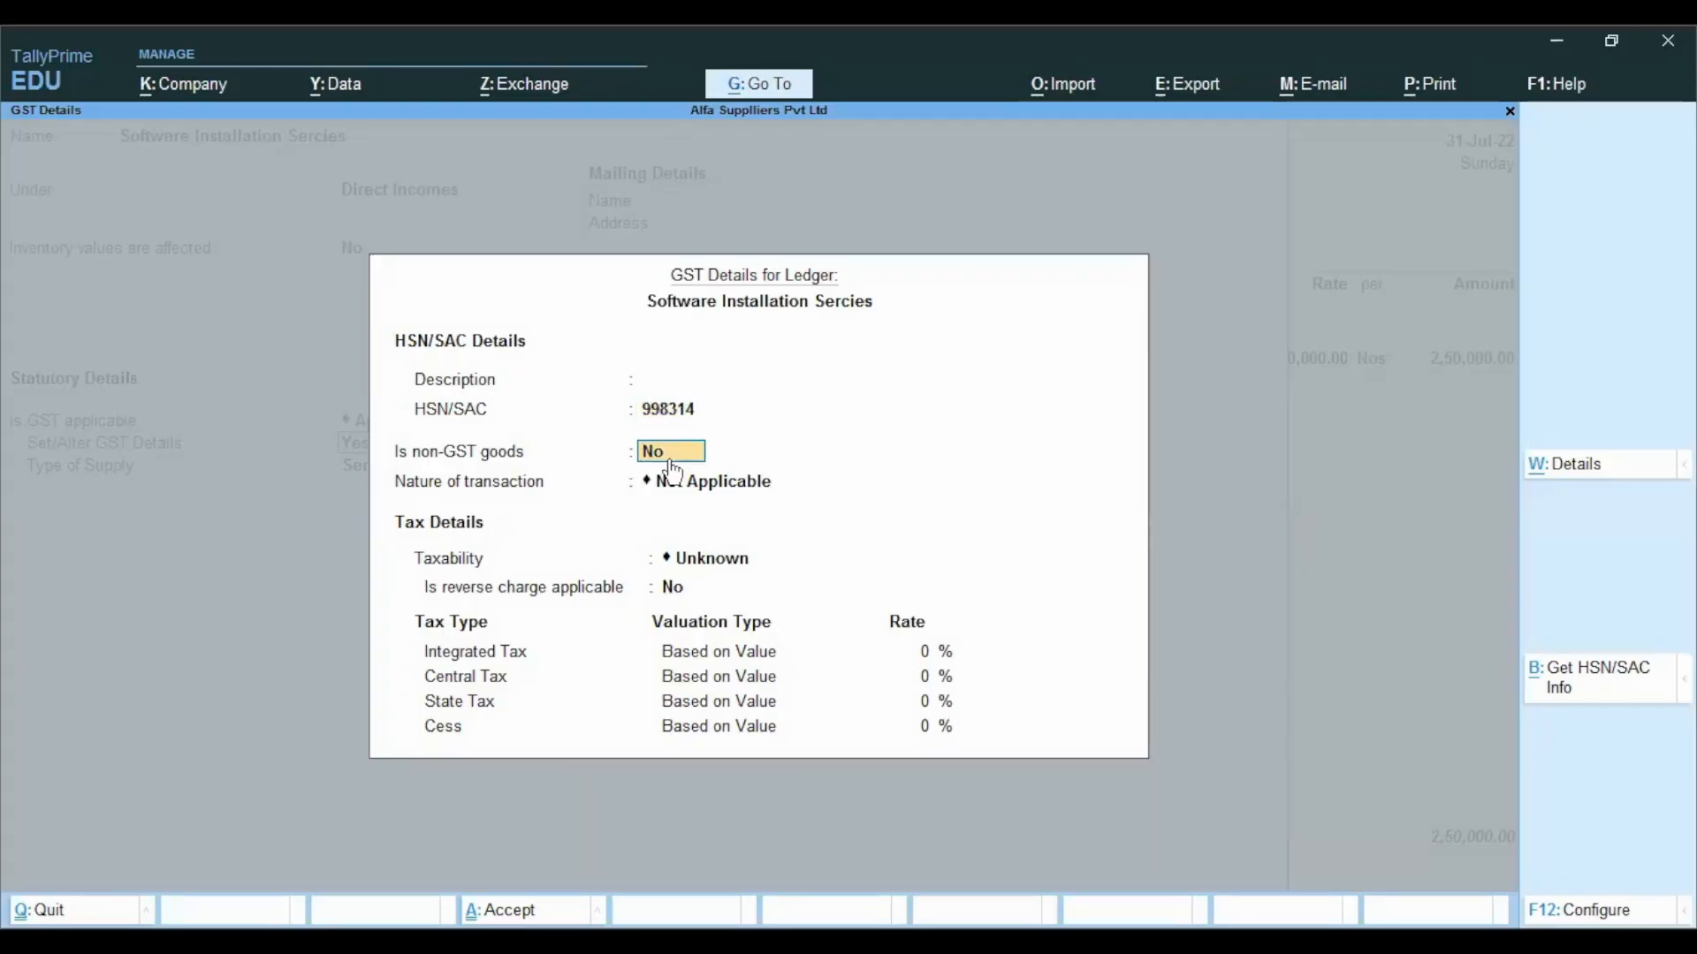
Keep non-GST goods at No and nature of transaction Not Applicable, set taxability to Taxable, and keep reverse charge at No.
{"action": "key", "text": "Return"}
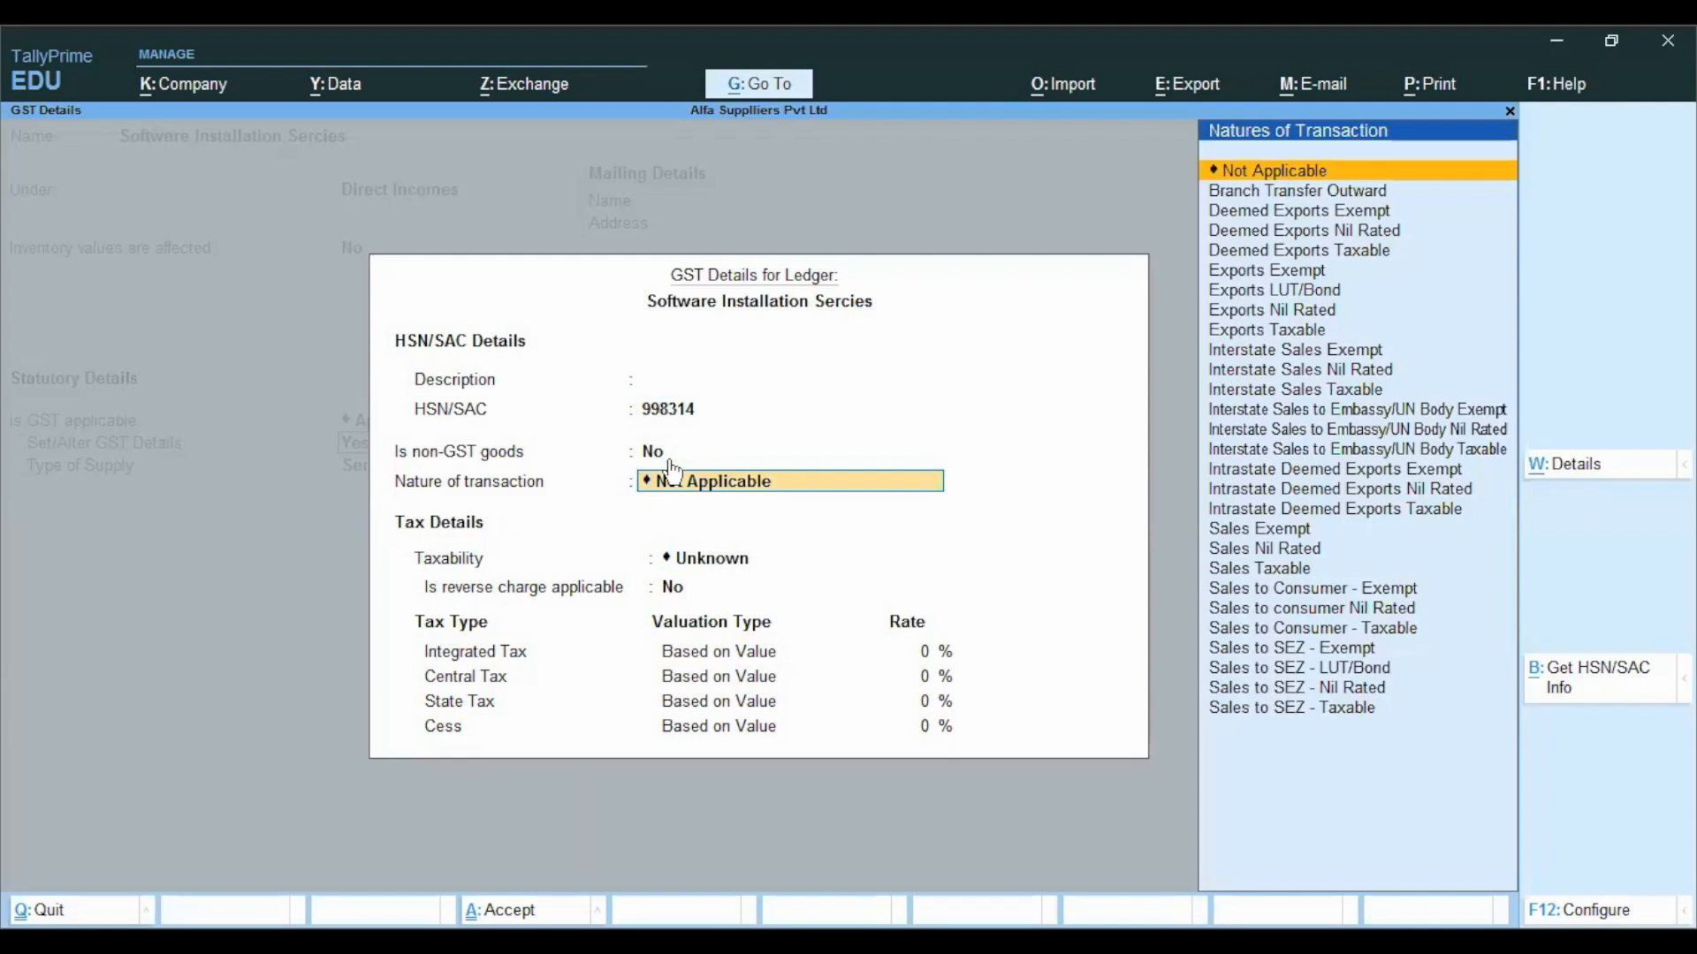
{"action": "key", "text": "Return"}
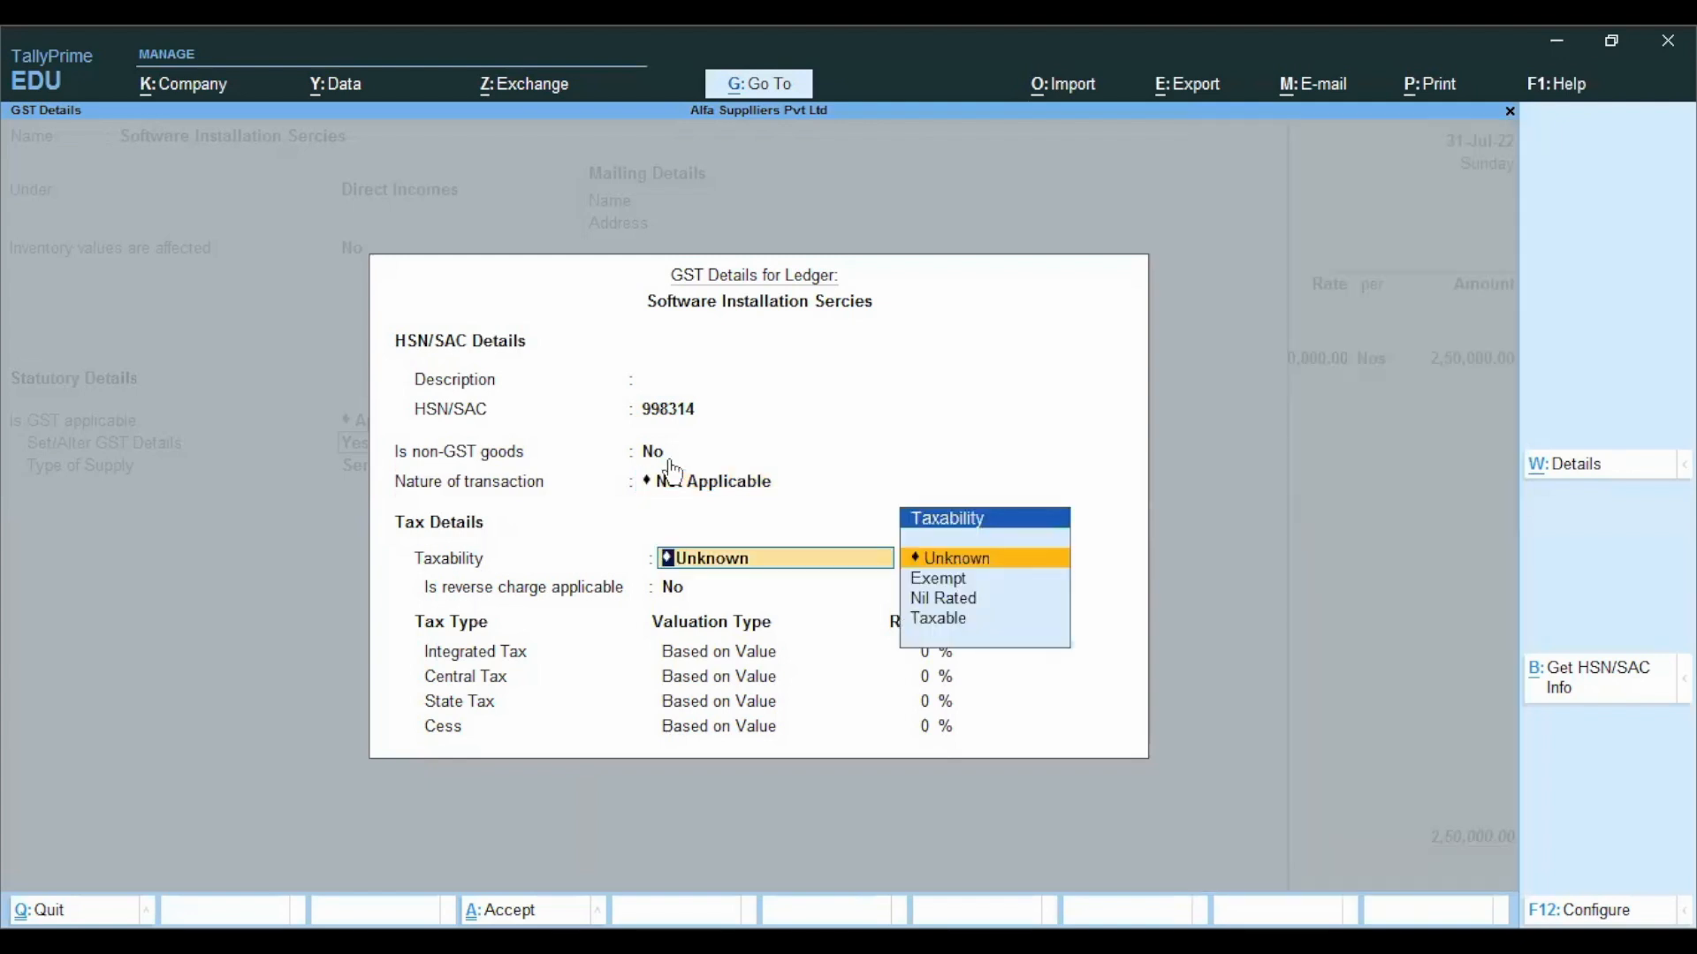
{"action": "key", "text": "Down"}
{"action": "key", "text": "Down"}
{"action": "key", "text": "Down"}
{"action": "key", "text": "Return"}
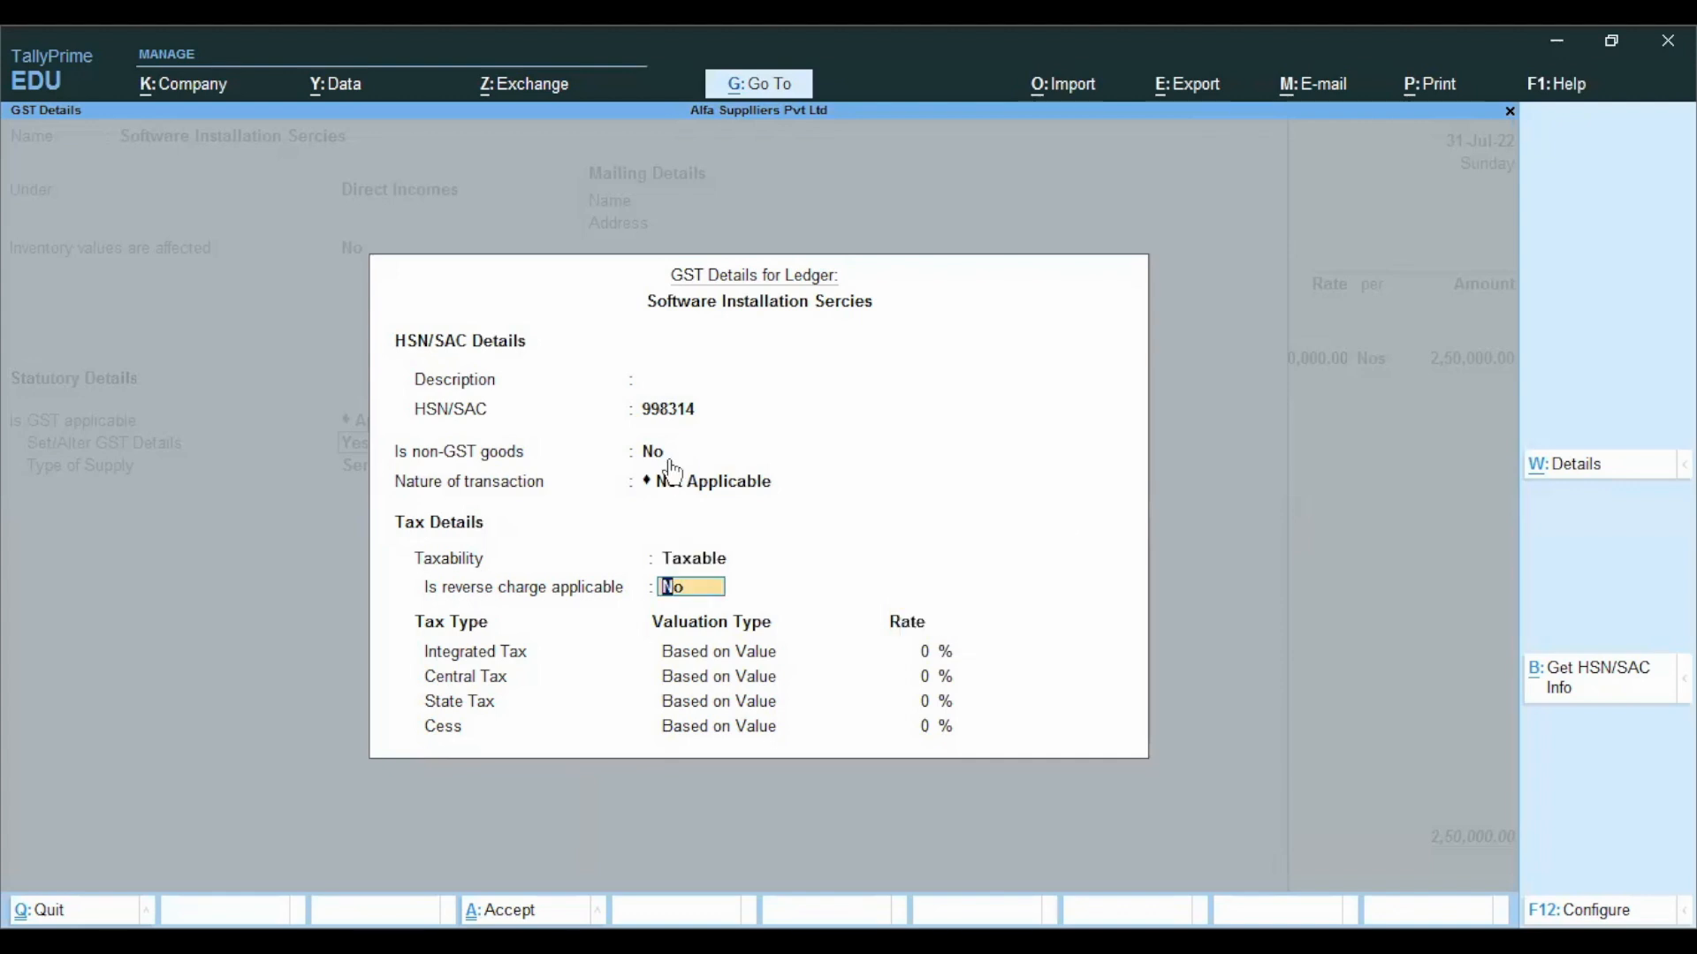
{"action": "key", "text": "1"}
{"action": "key", "text": "Return"}
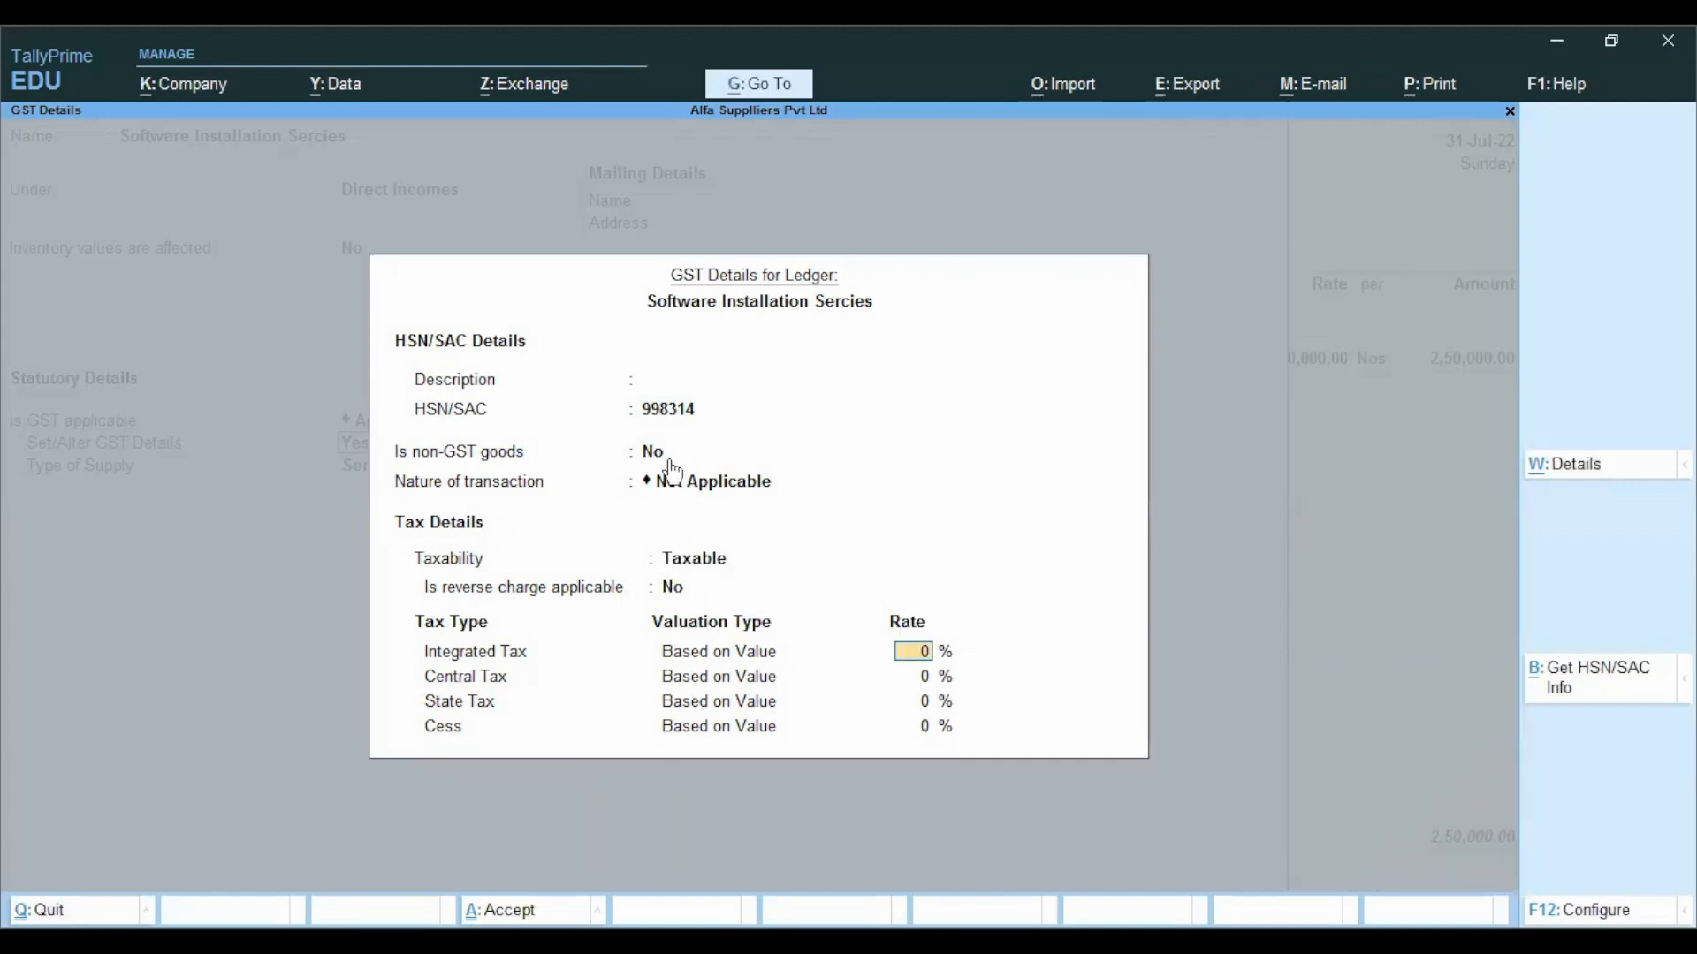
Set the integrated tax rate to 18% and save the ledger with Services as its type of supply.
{"action": "type", "text": "18"}
{"action": "key", "text": "Return"}
{"action": "key", "text": "ctrl+a"}
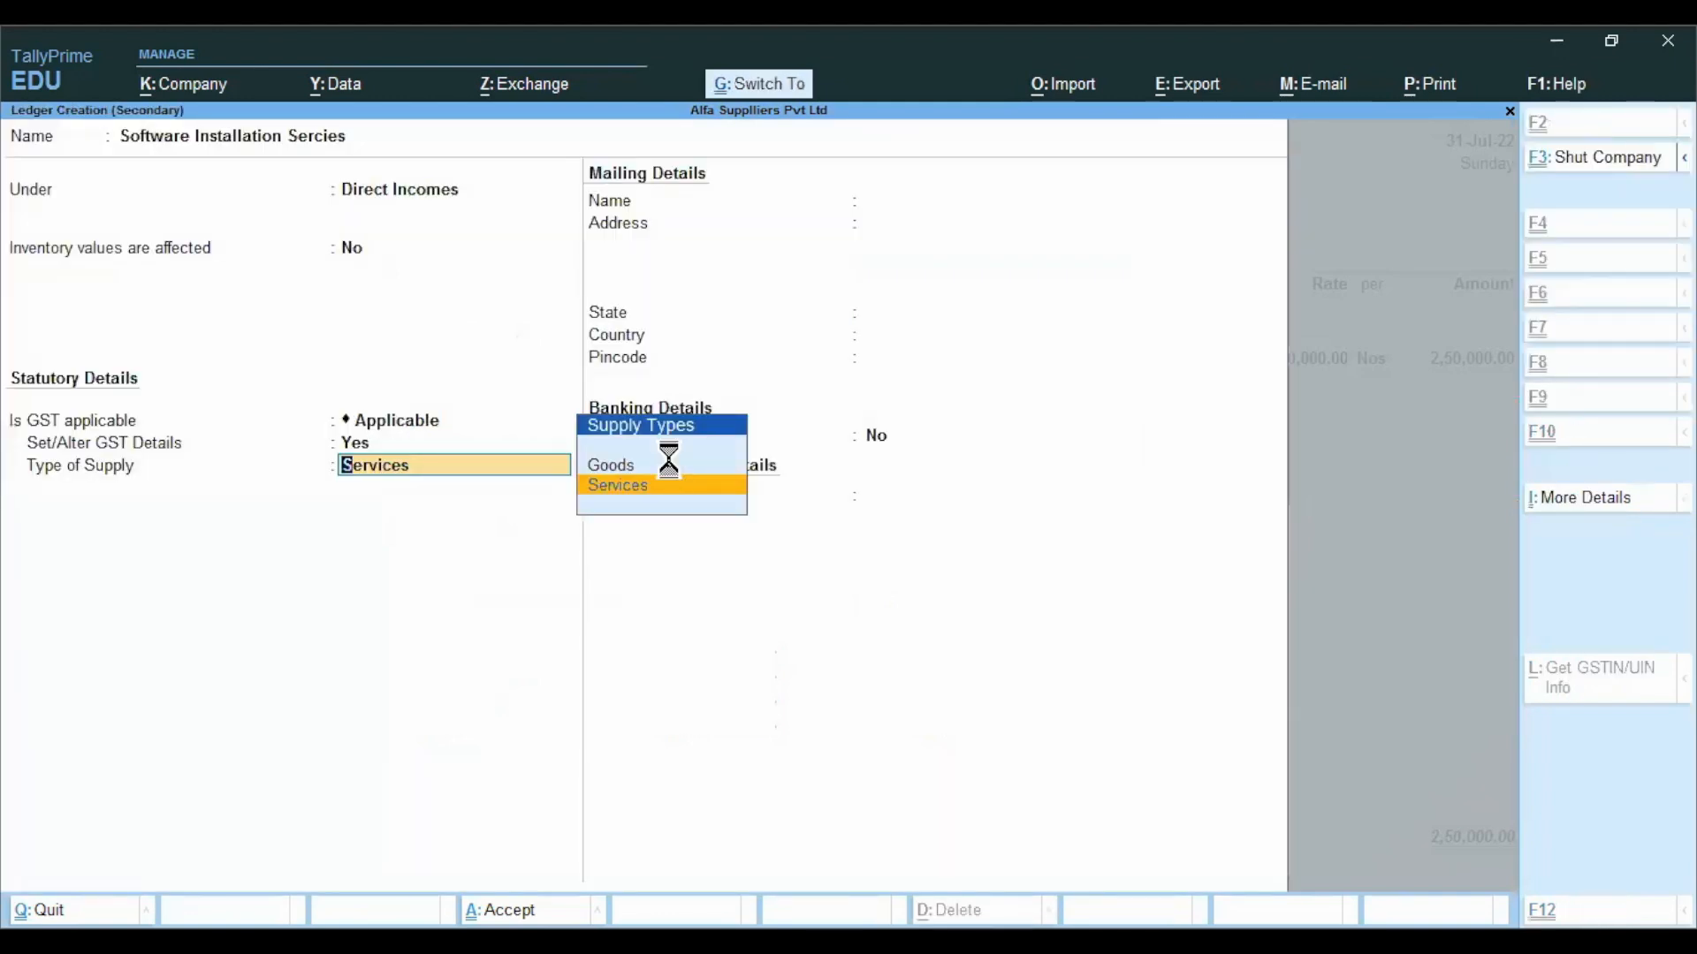
{"action": "key", "text": "ctrl+a"}
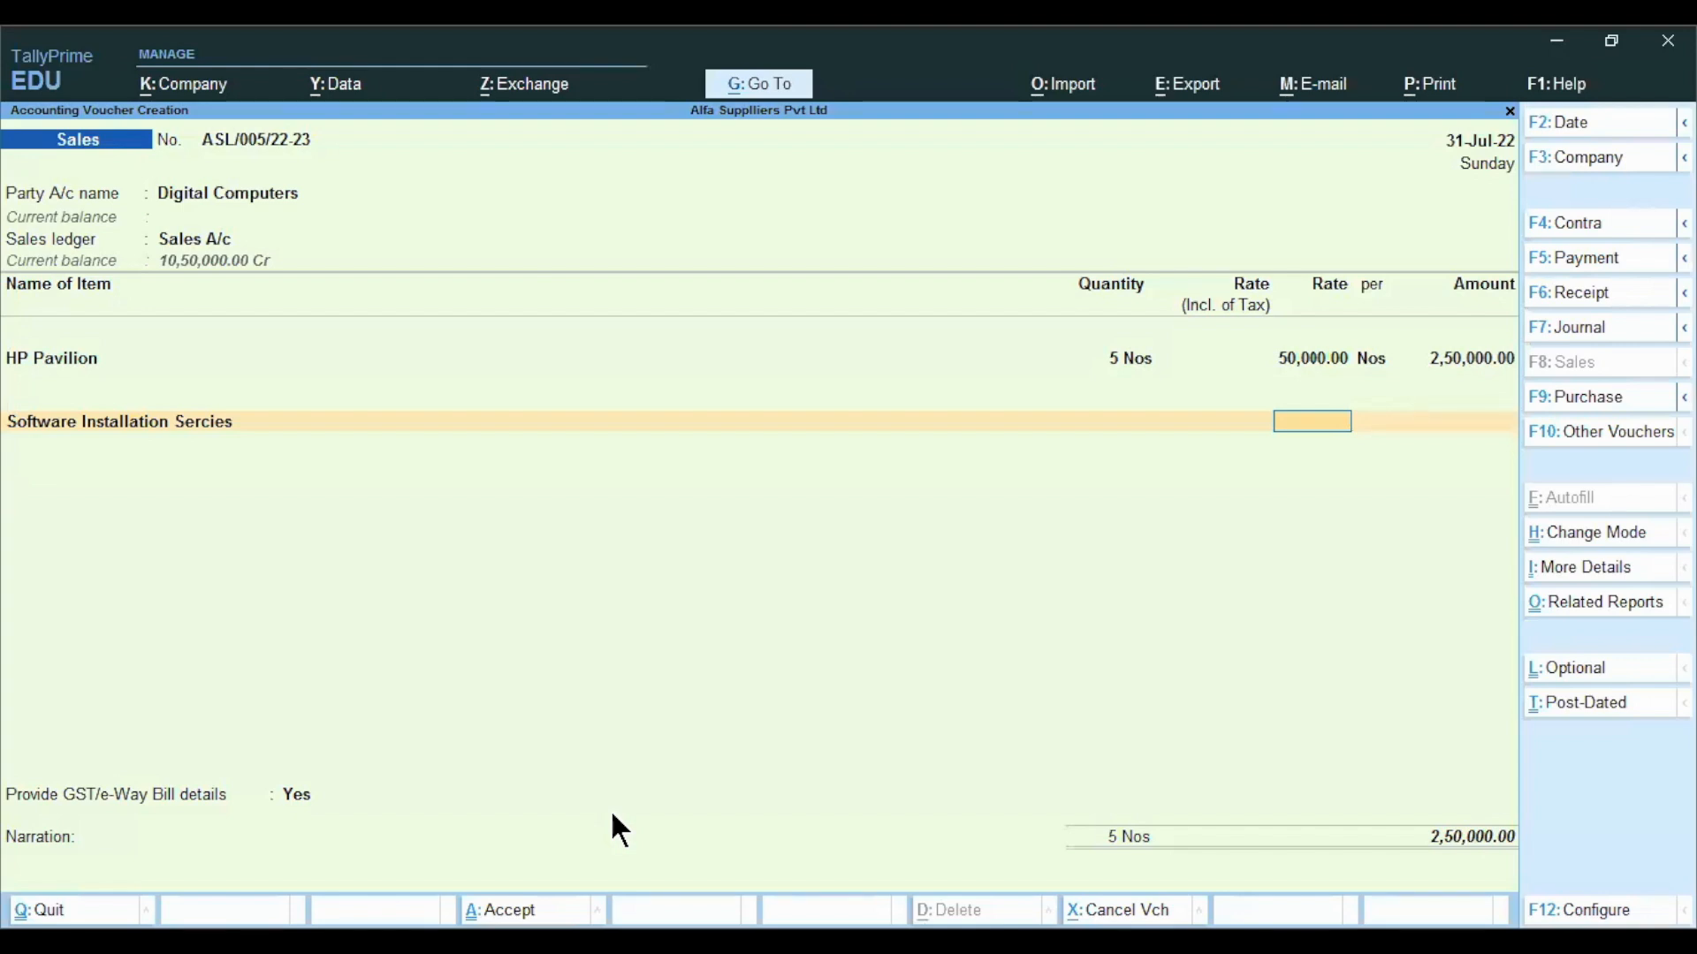
Enter 10000 as the software installation amount without a rate and classify it as Sales Taxable.
{"action": "key", "text": "Return"}
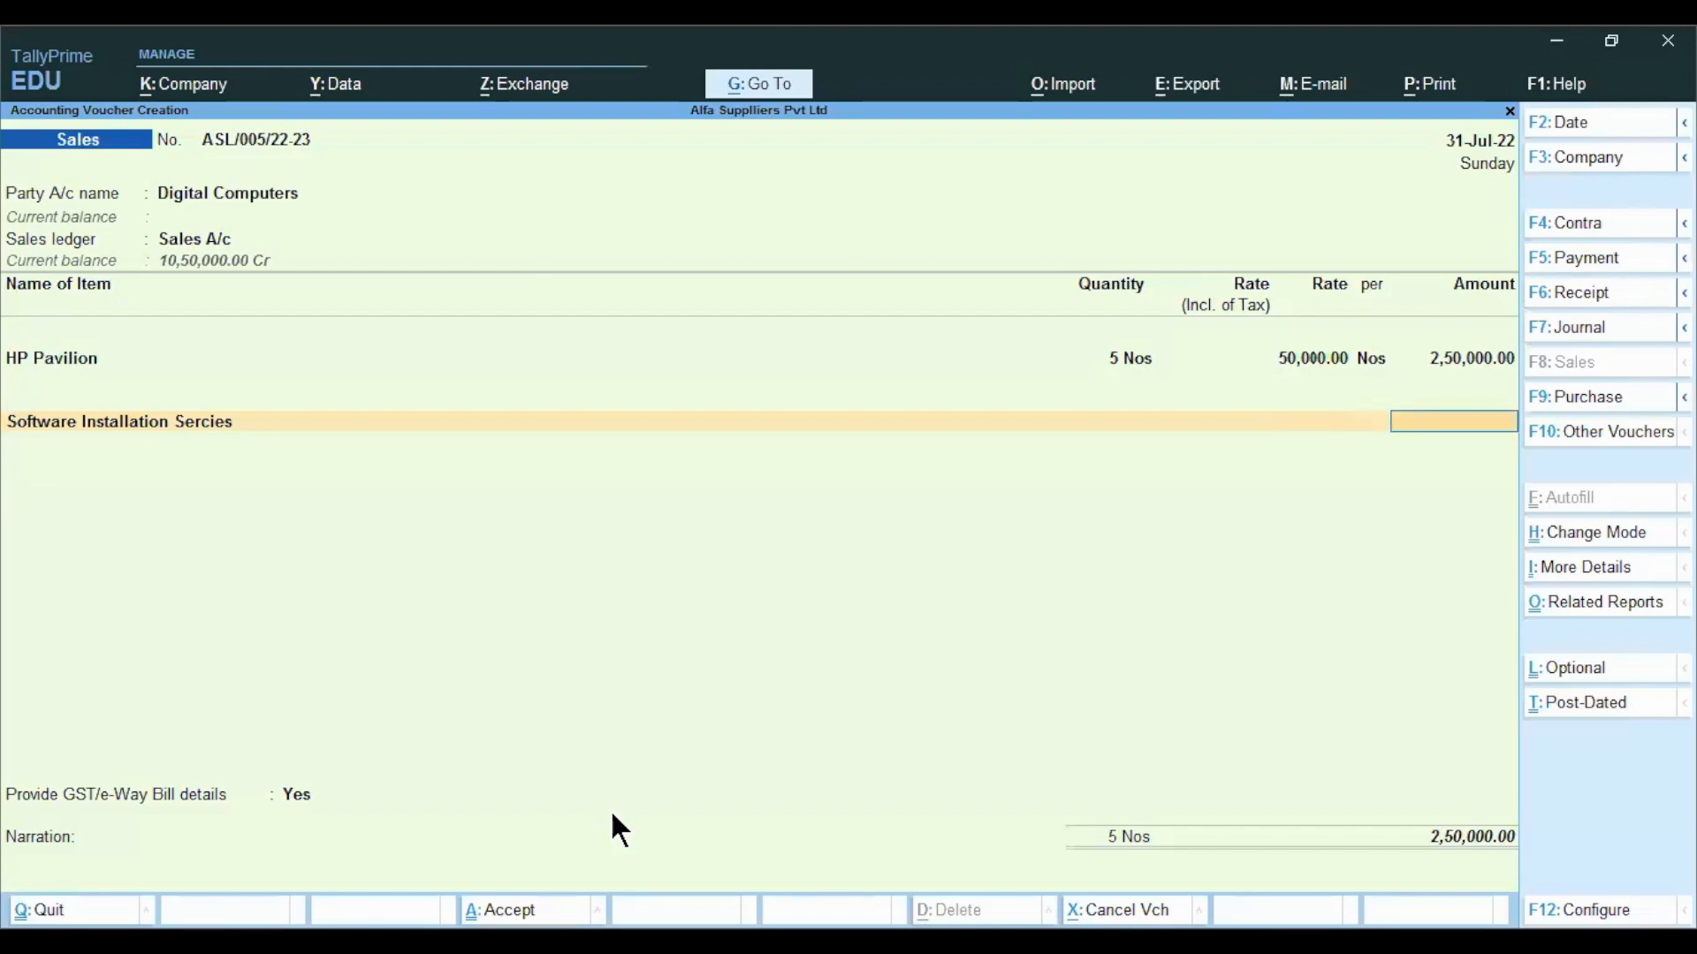
{"action": "type", "text": "10000"}
{"action": "key", "text": "Return"}
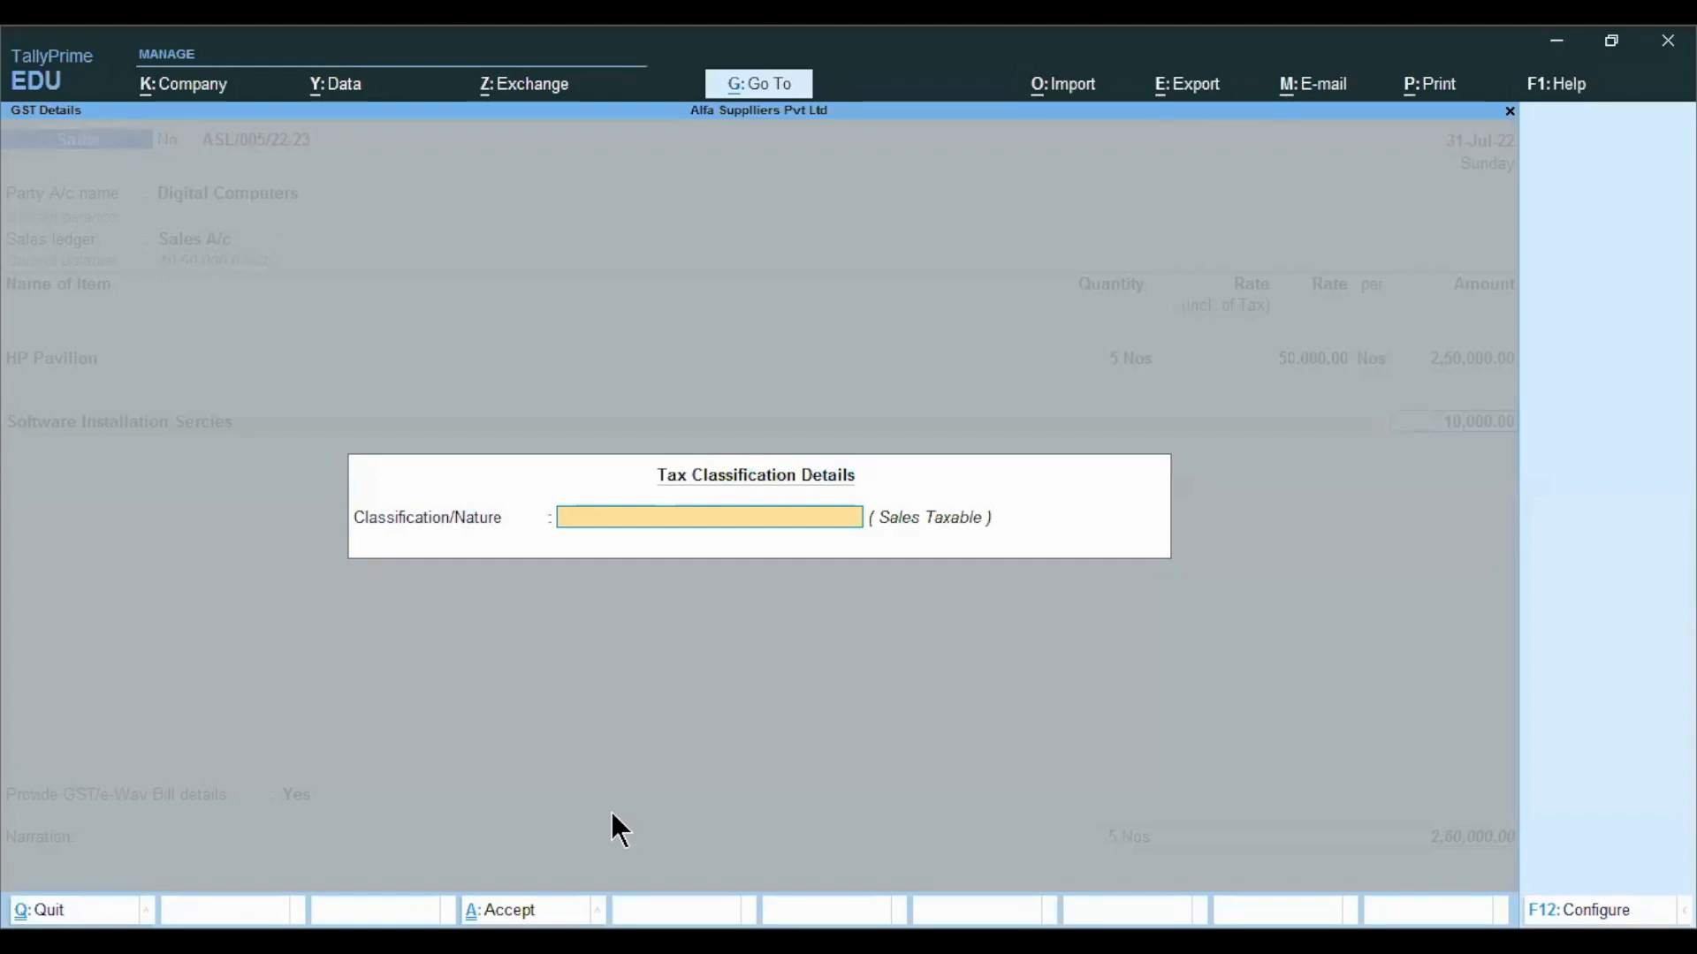
{"action": "type", "text": "S"}
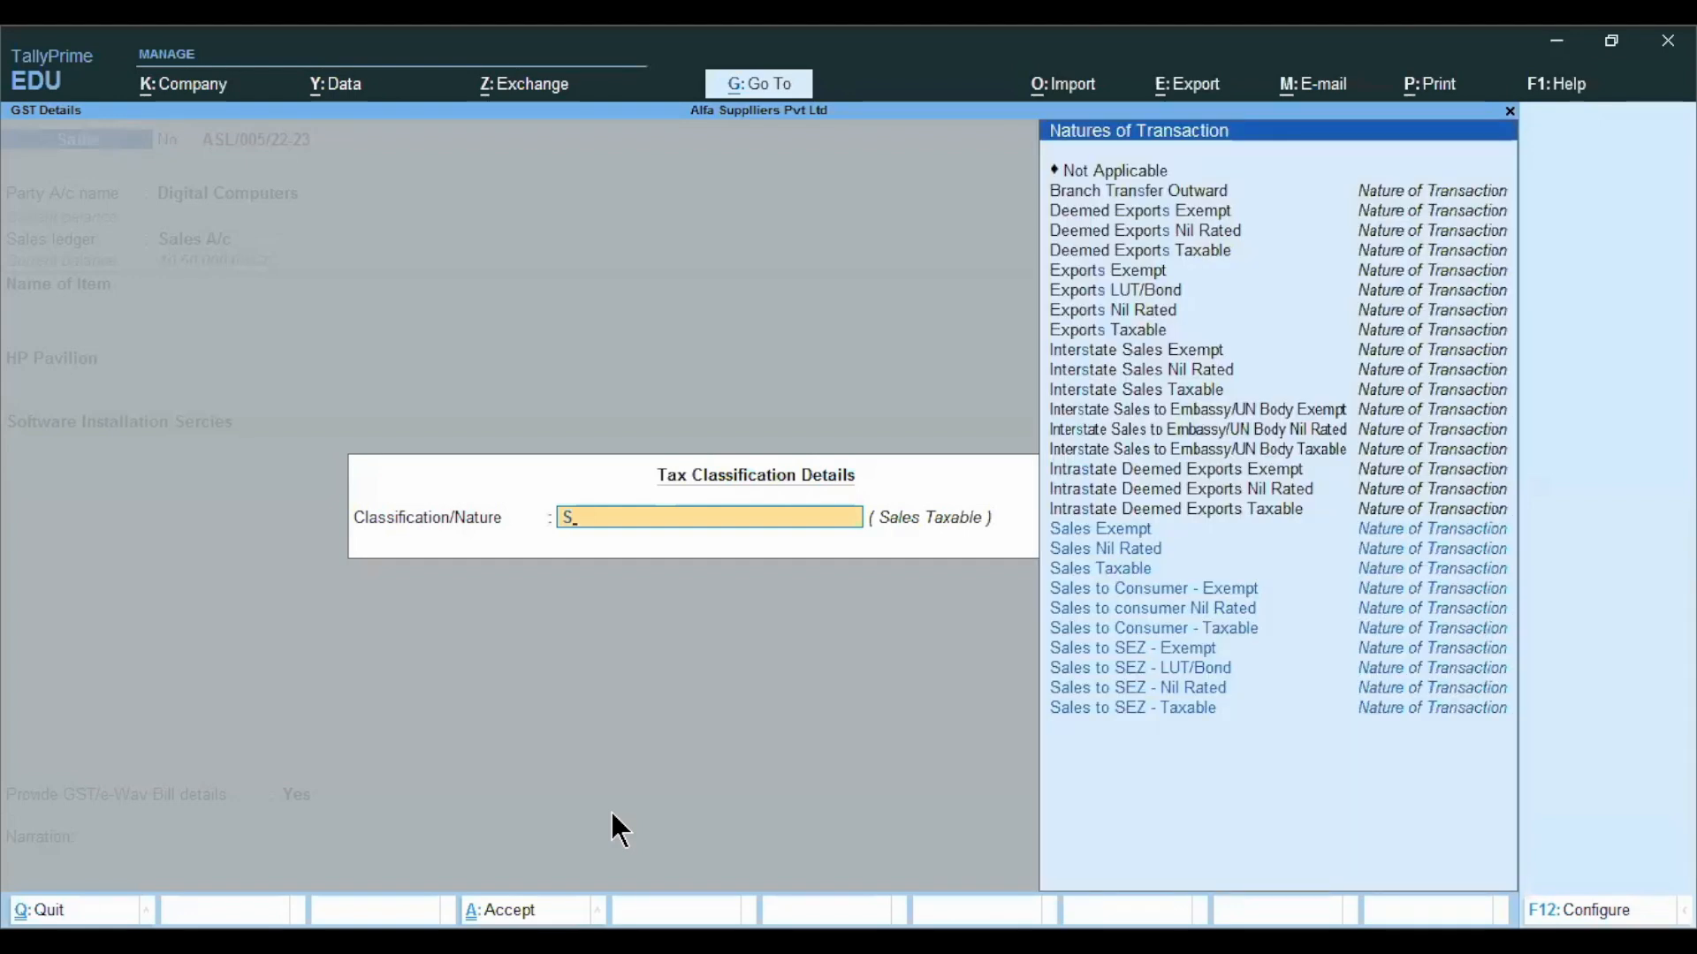
{"action": "key", "text": "Down"}
{"action": "key", "text": "Down"}
{"action": "key", "text": "Up"}
{"action": "key", "text": "Down"}
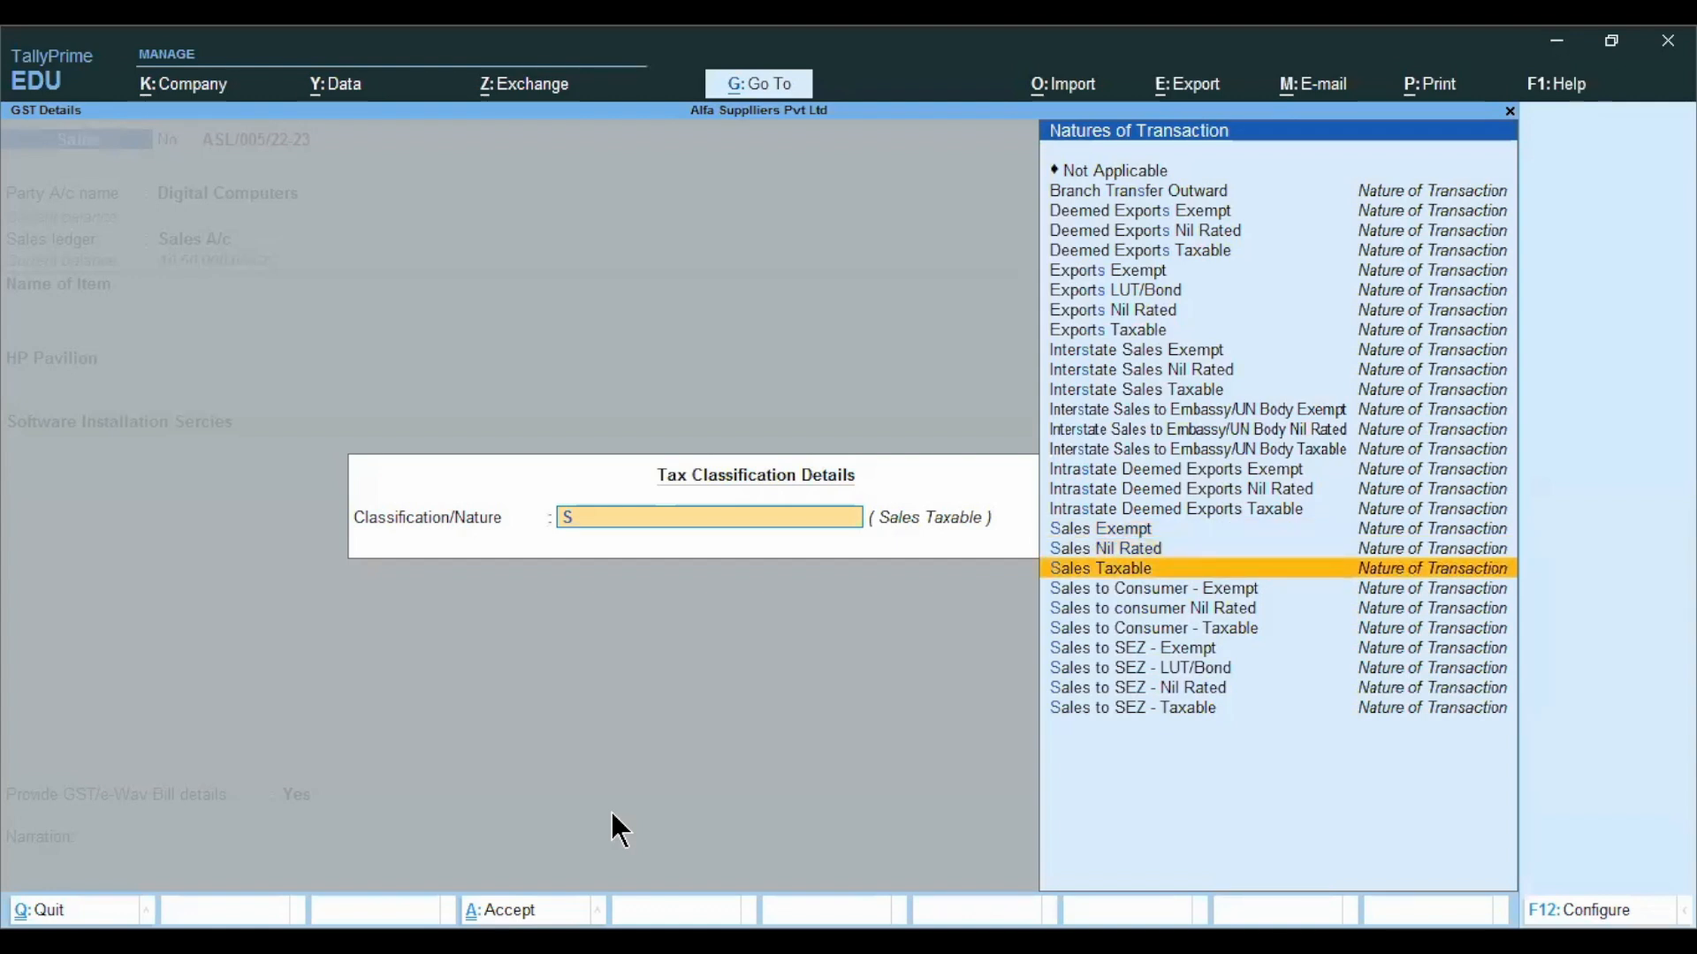
{"action": "key", "text": "Return"}
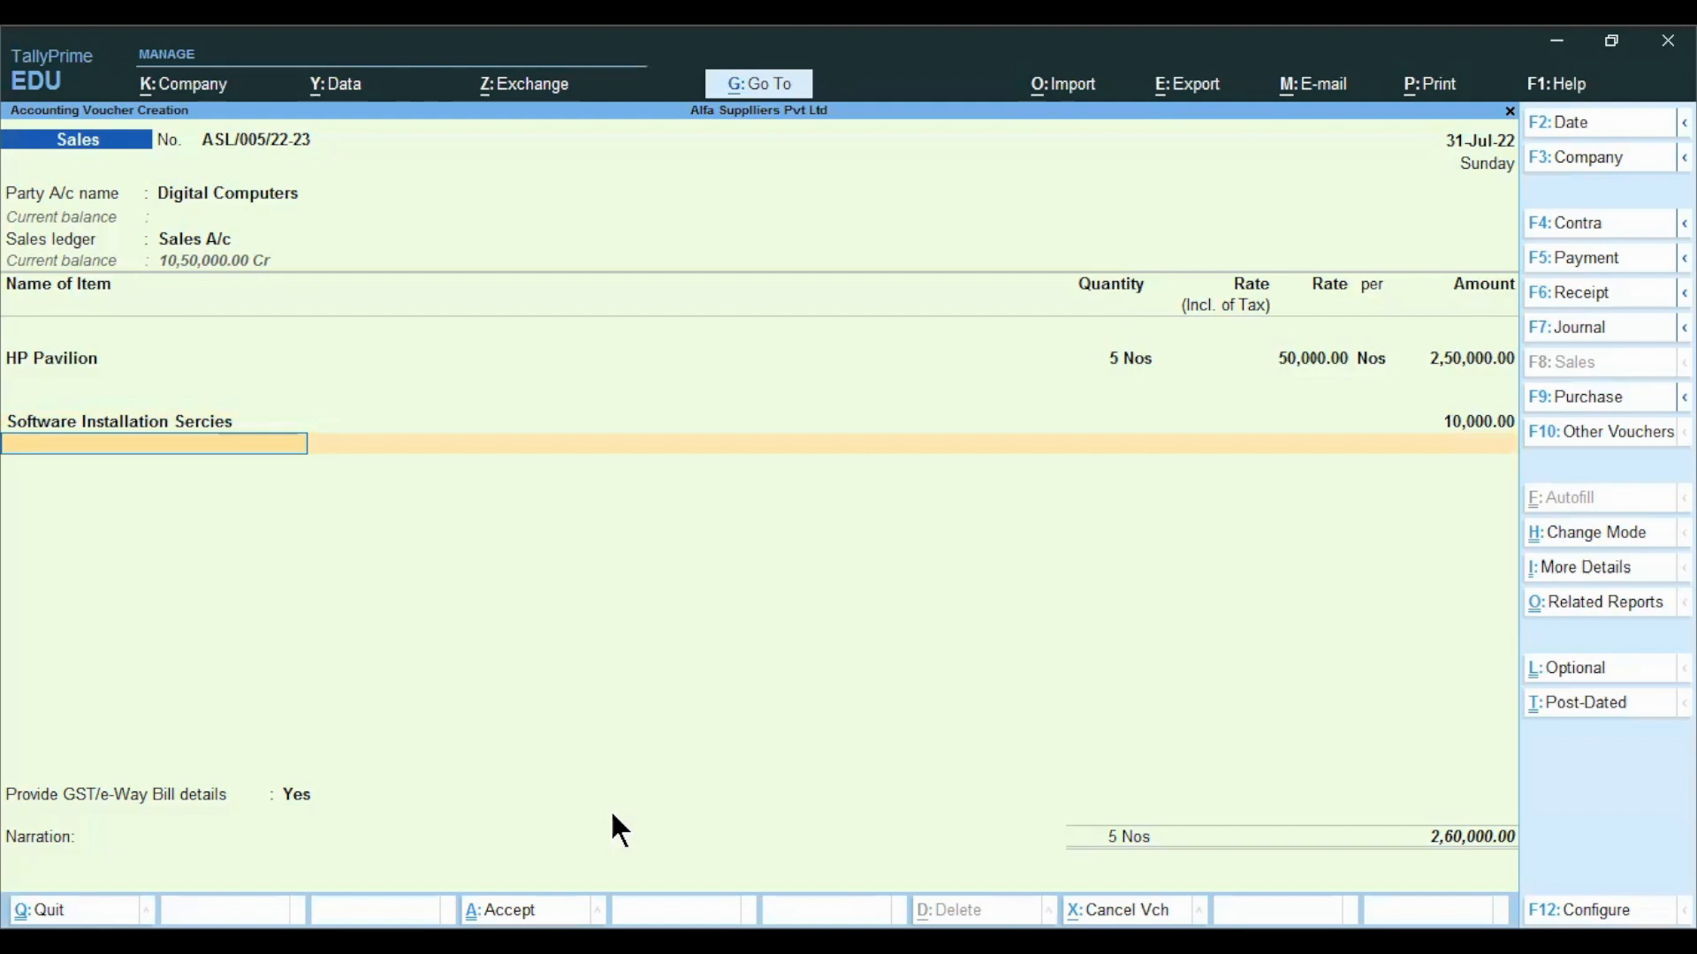
Add Output CGST A/c and Output SGST A/c to the voucher with their automatically calculated amounts.
{"action": "type", "text": "Ou"}
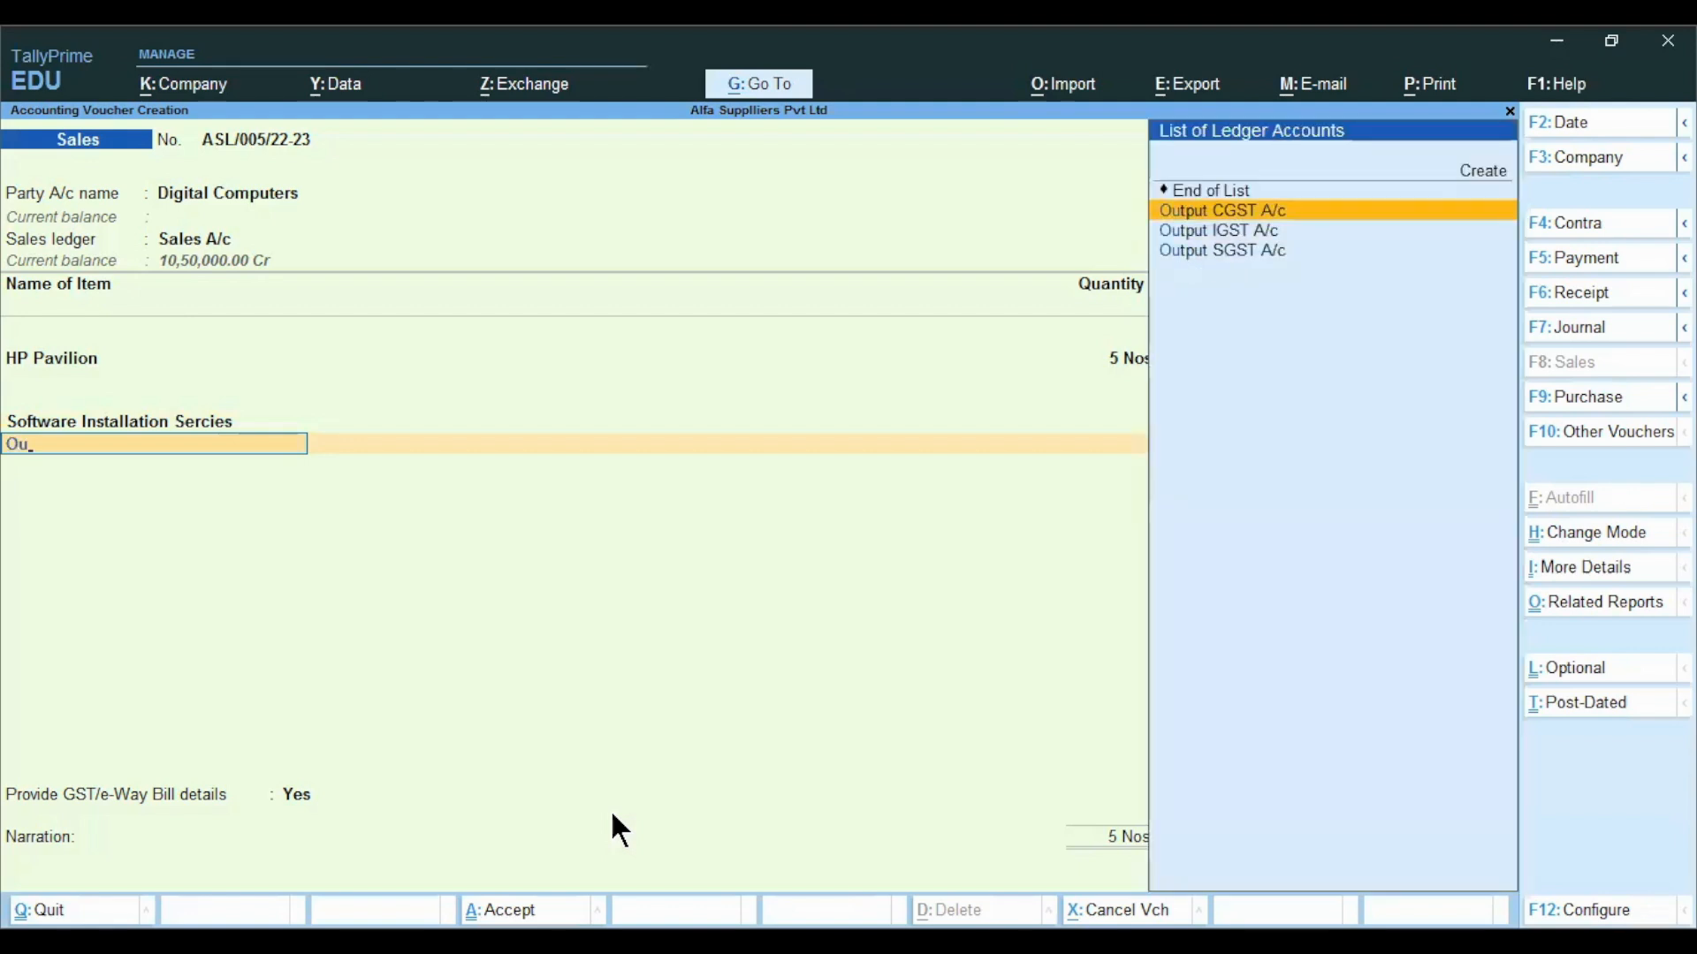
{"action": "key", "text": "Return"}
{"action": "key", "text": "Return"}
{"action": "type", "text": "Output CGST A/c"}
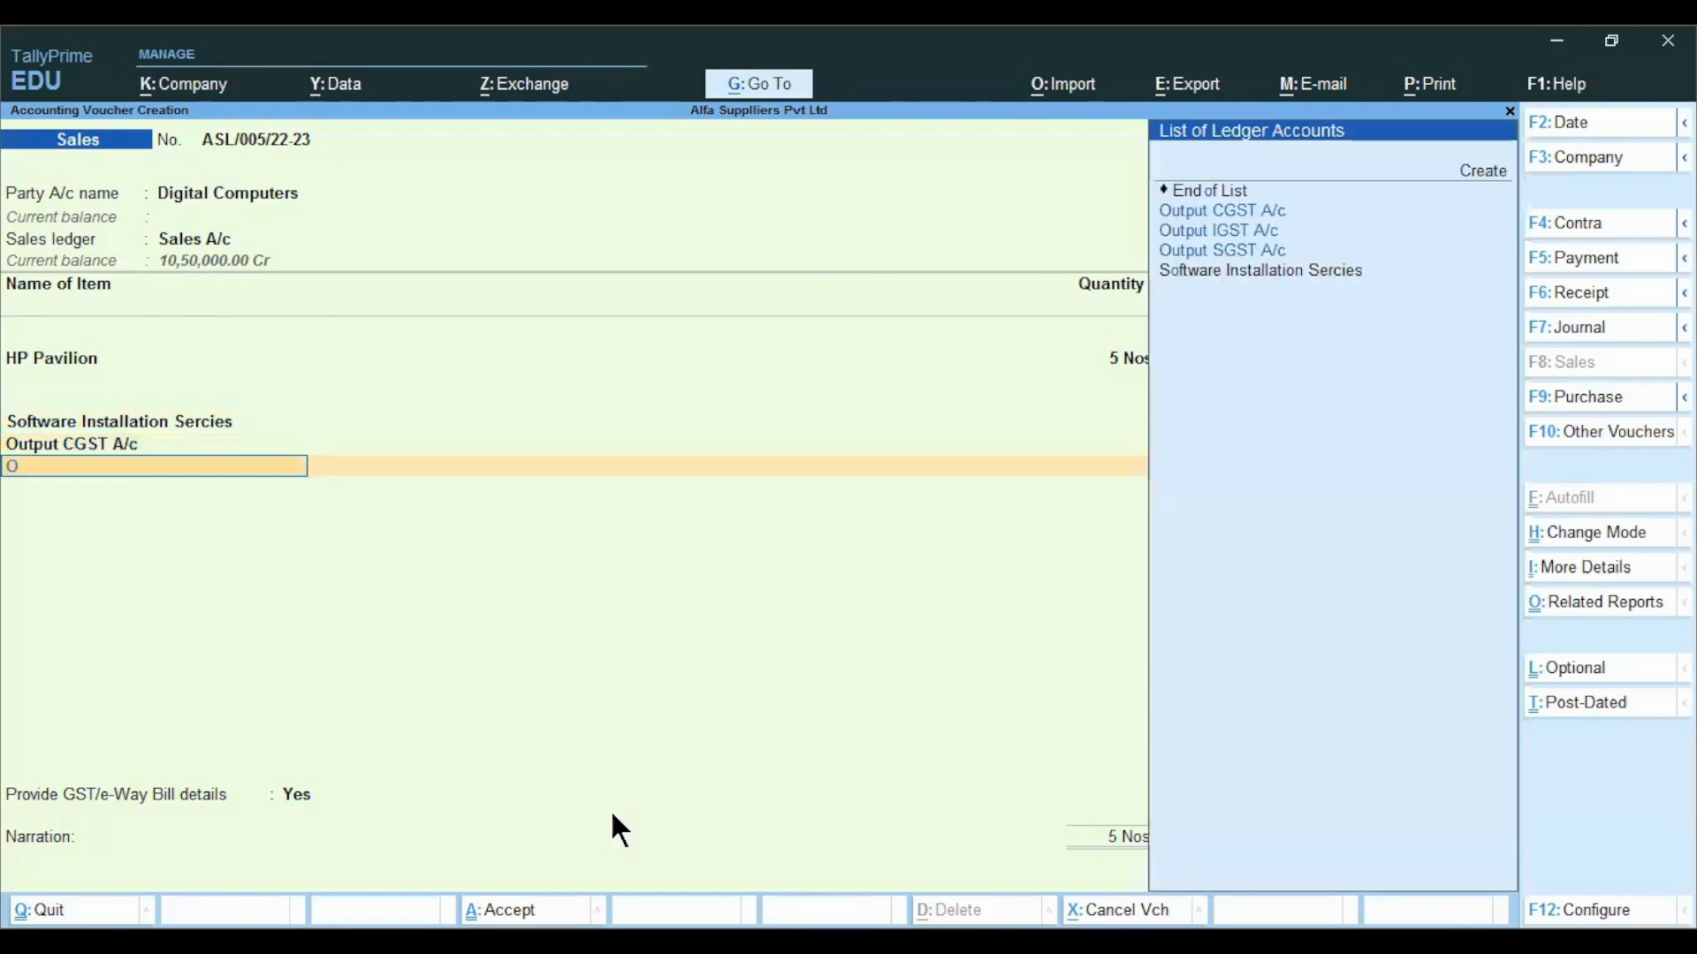
{"action": "key", "text": "Down"}
{"action": "key", "text": "Down"}
{"action": "key", "text": "Return"}
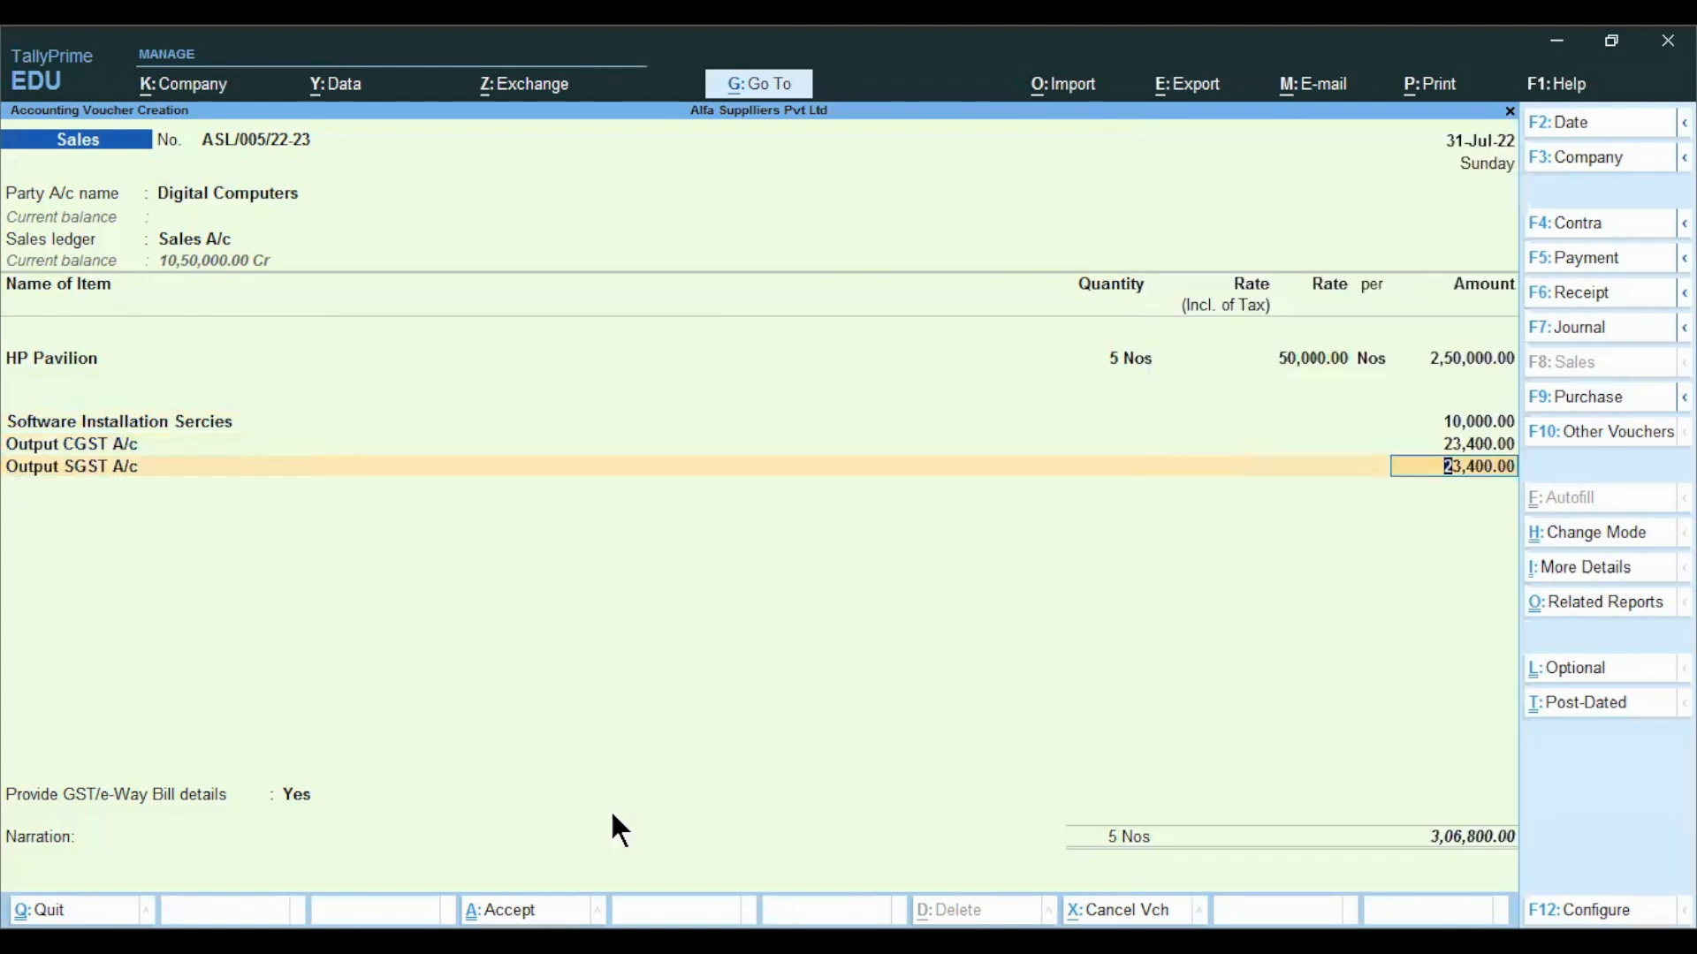
Examine the detailed GST - Tax Analysis for the goods and the service, and return to the voucher.
{"action": "left_click", "coordinate": [1573, 603]}
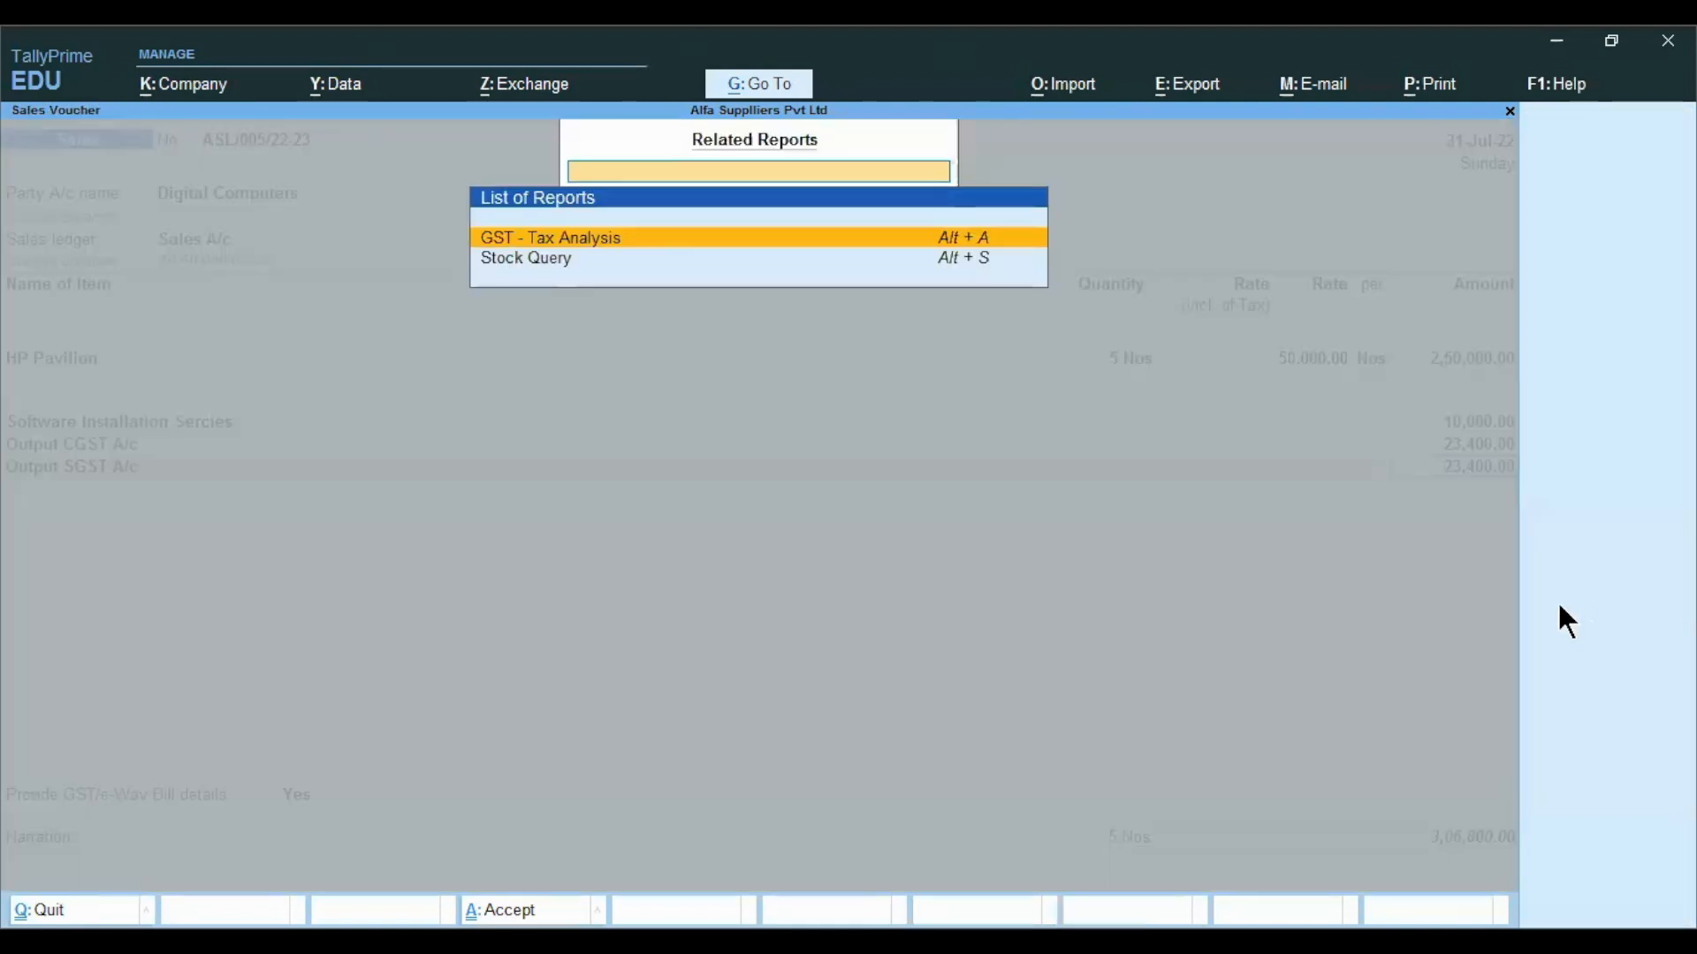
{"action": "left_click", "coordinate": [695, 239]}
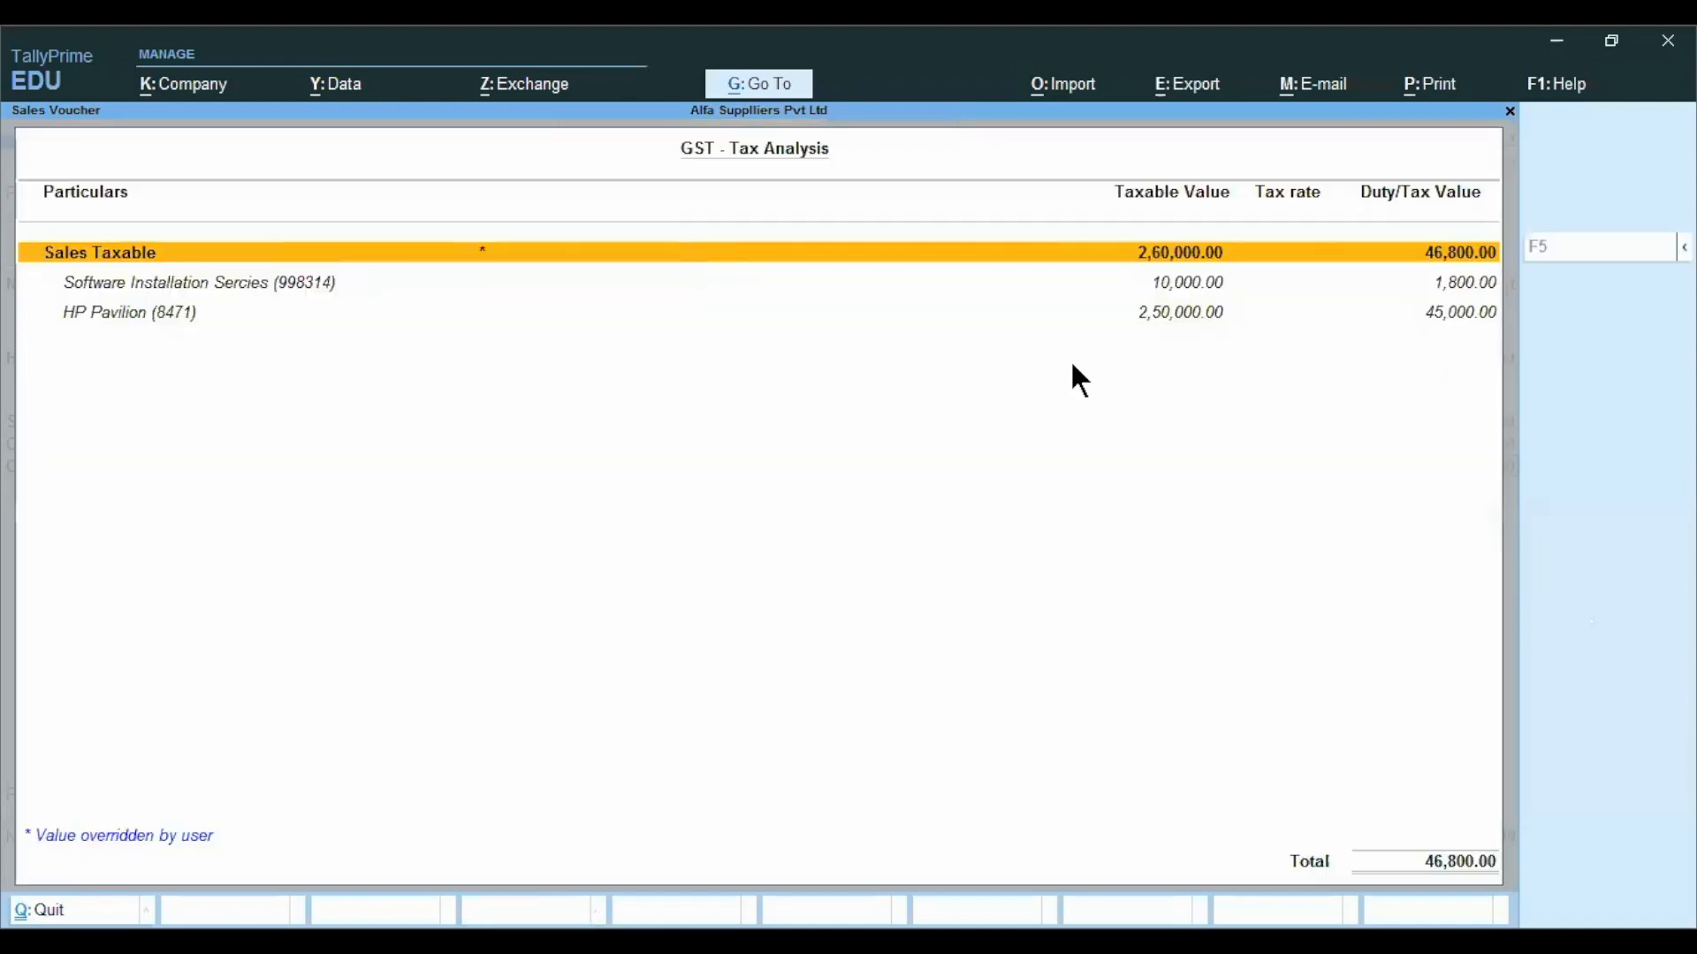
{"action": "key", "text": "alt+F5"}
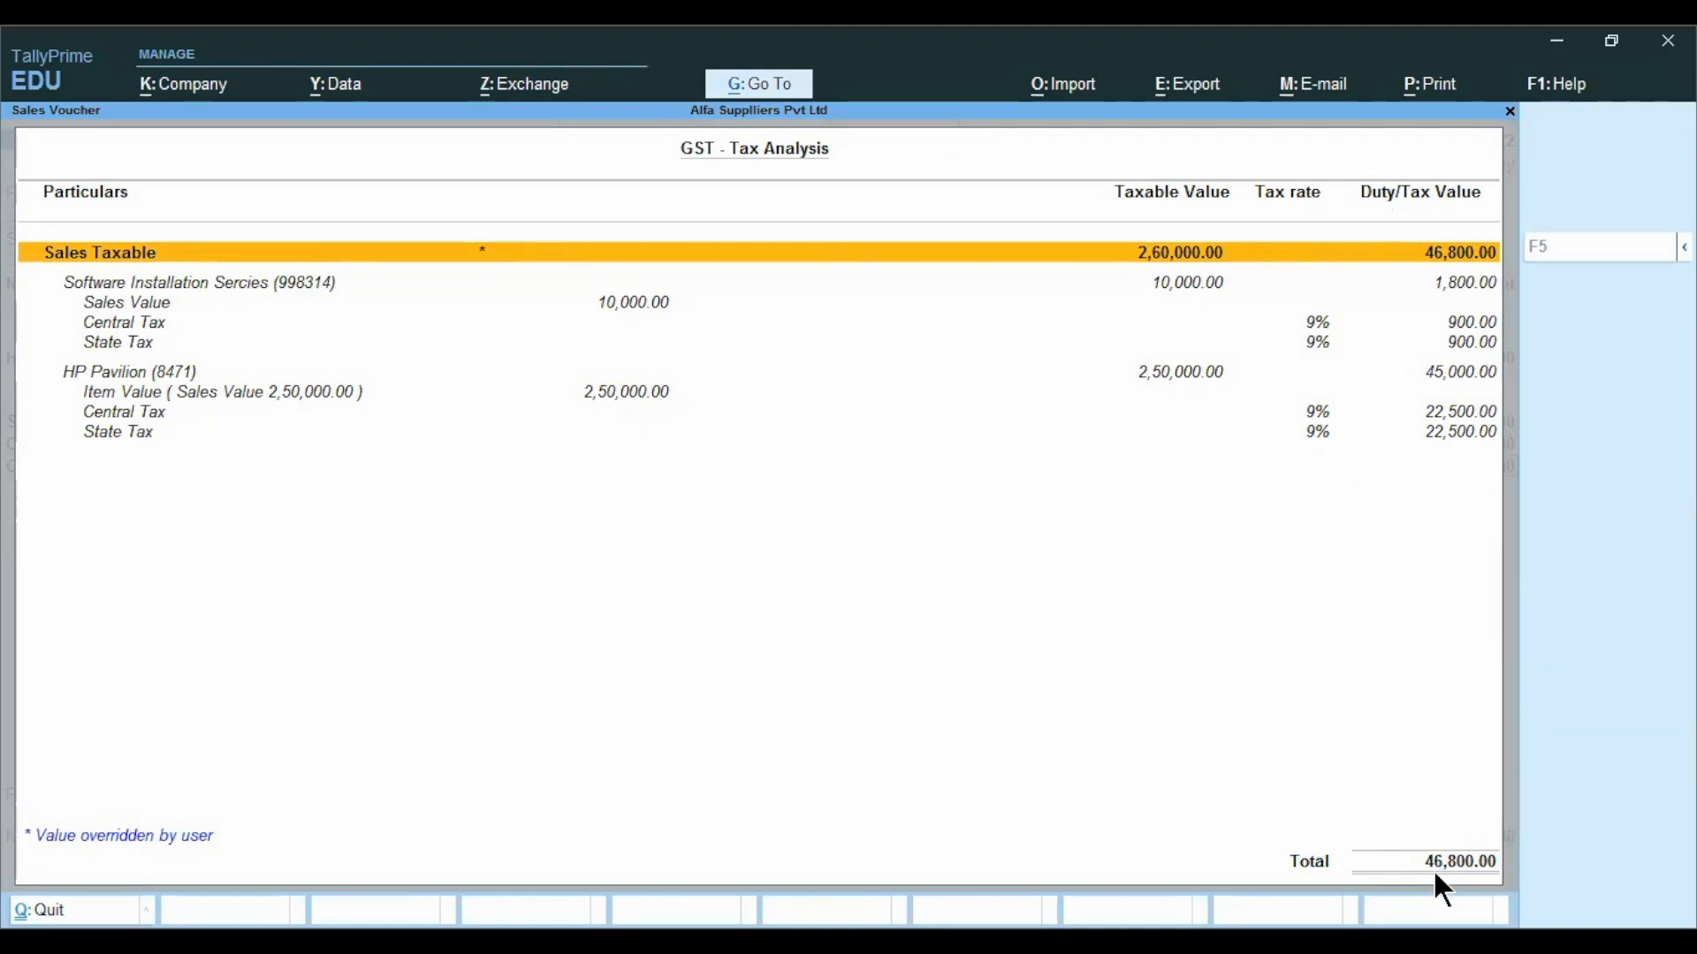
{"action": "key", "text": "Escape"}
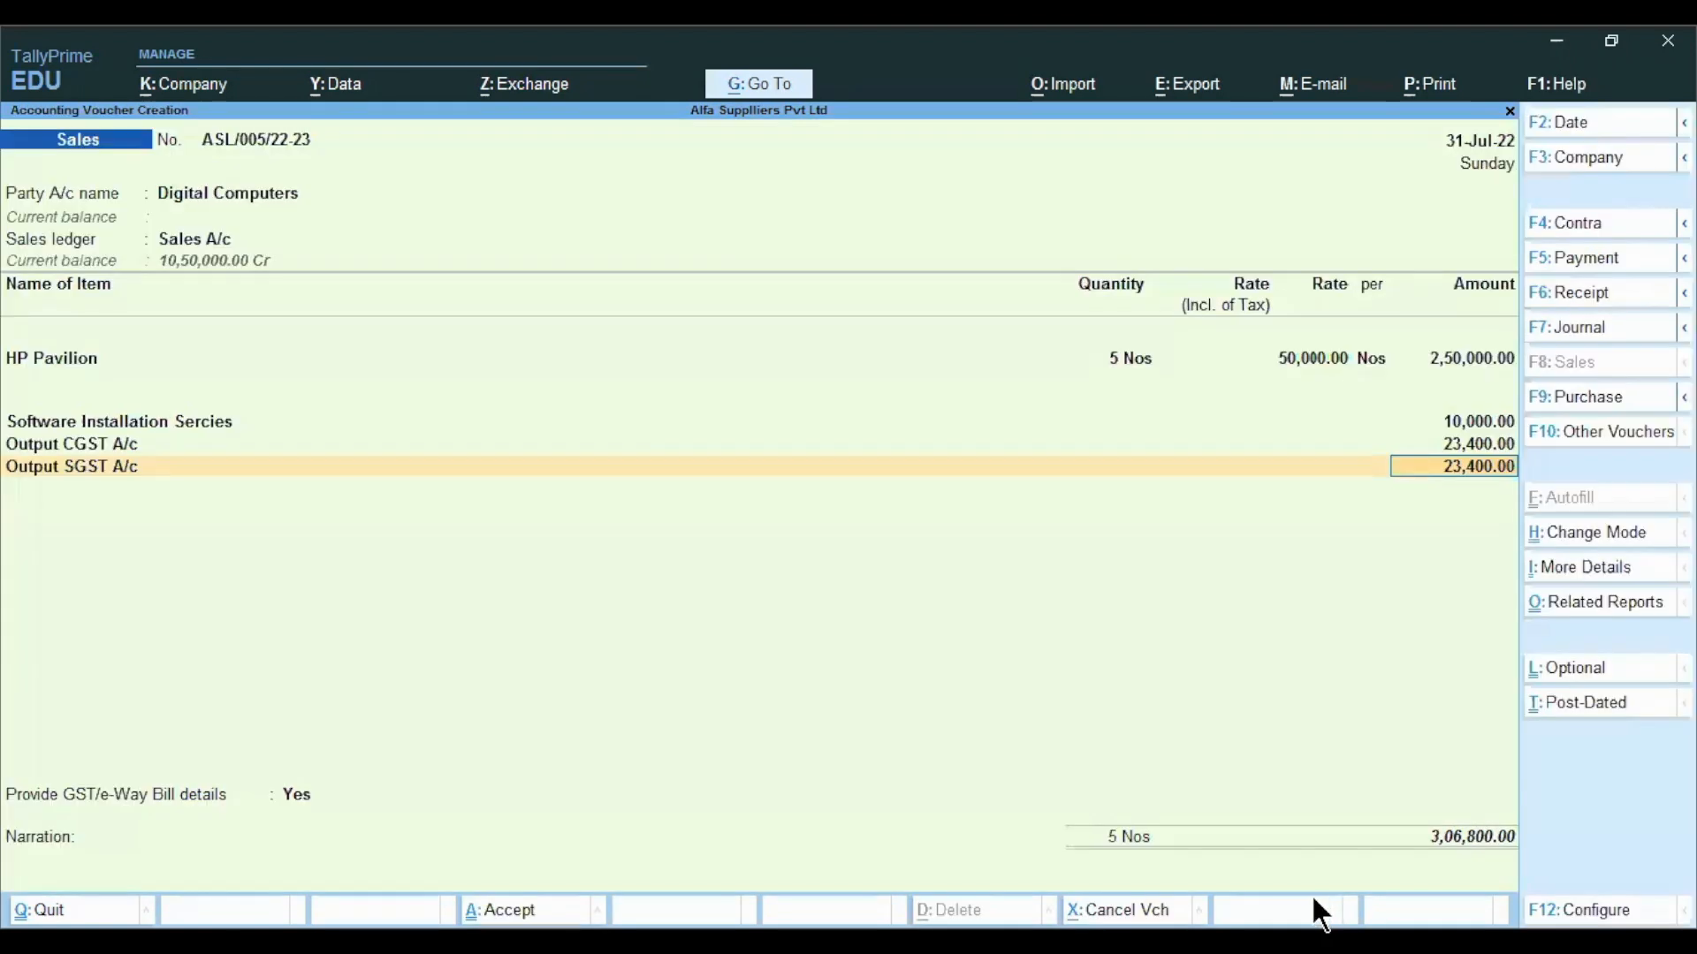
Finish the ledger list, keep Provide GST/e-Way Bill details at Yes, and accept the additional e-Way Bill details without entries.
{"action": "key", "text": "Return"}
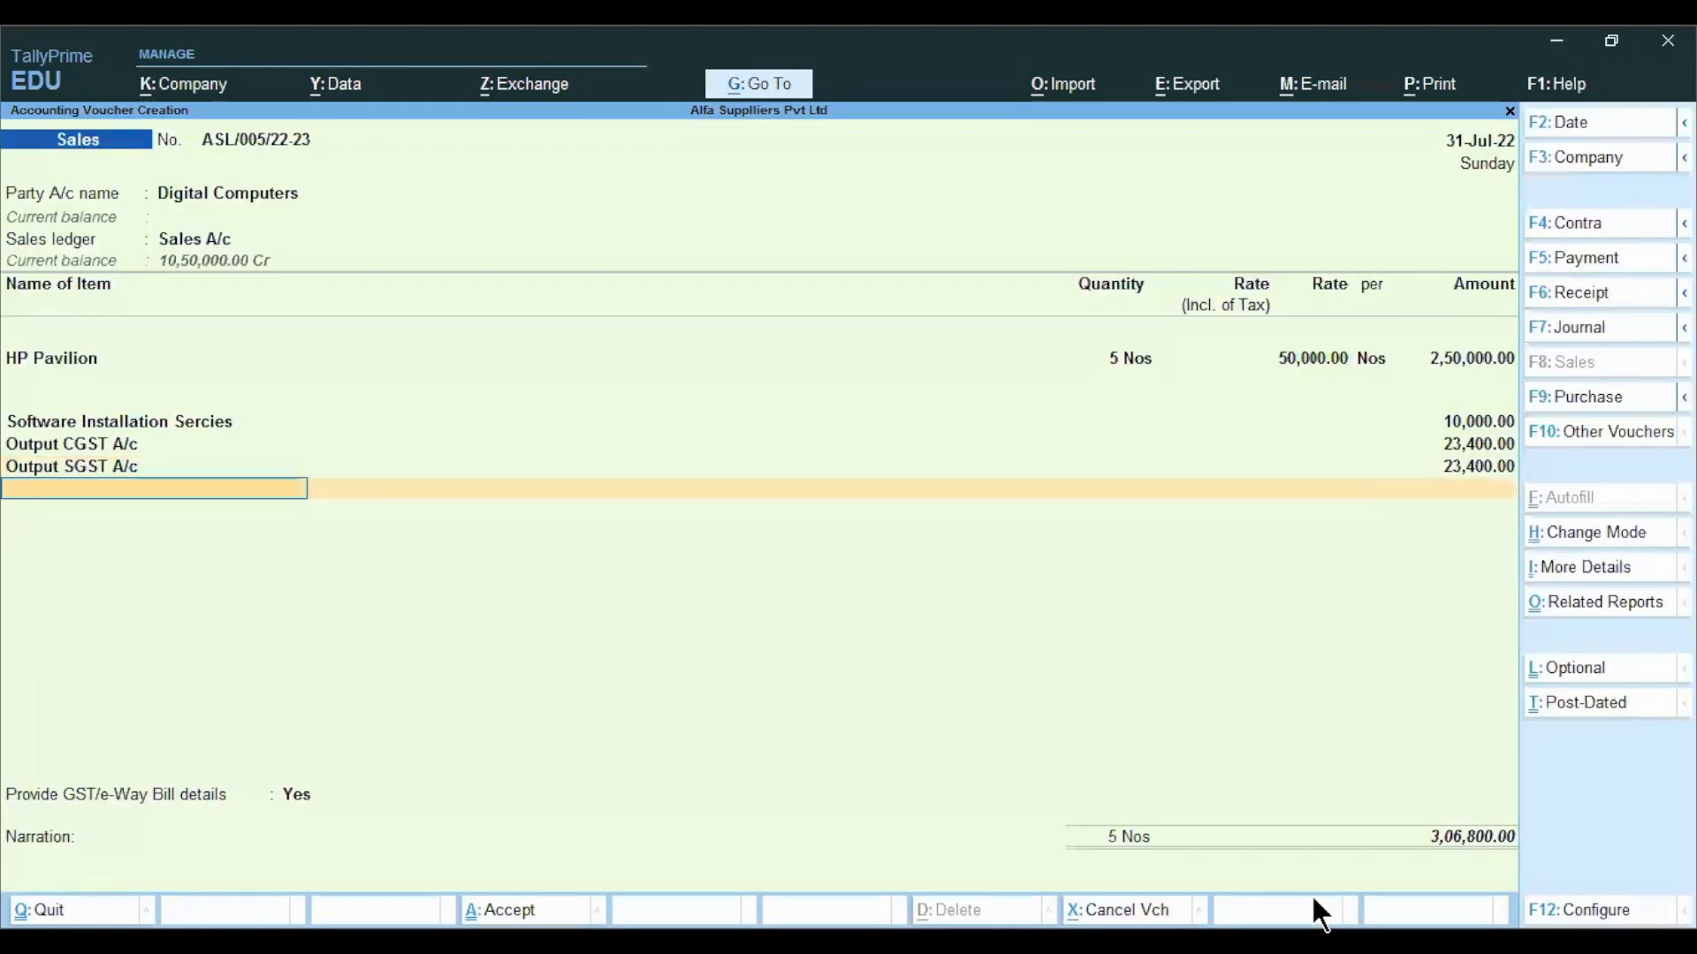
{"action": "key", "text": "Return"}
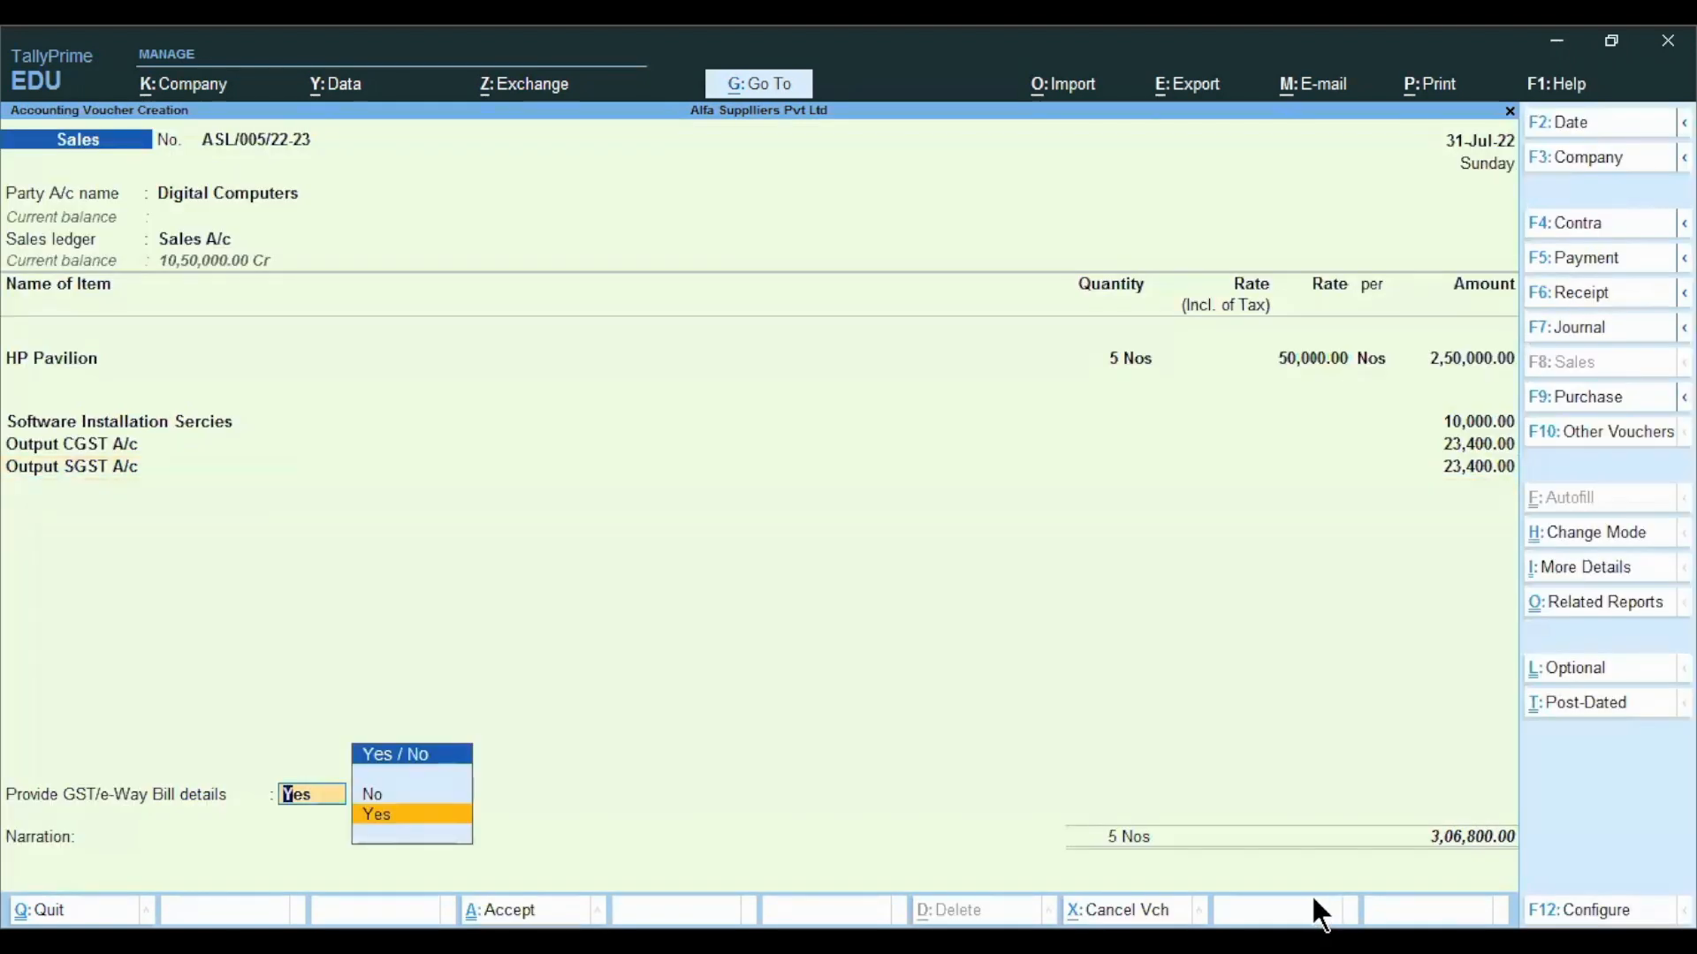
{"action": "key", "text": "Return"}
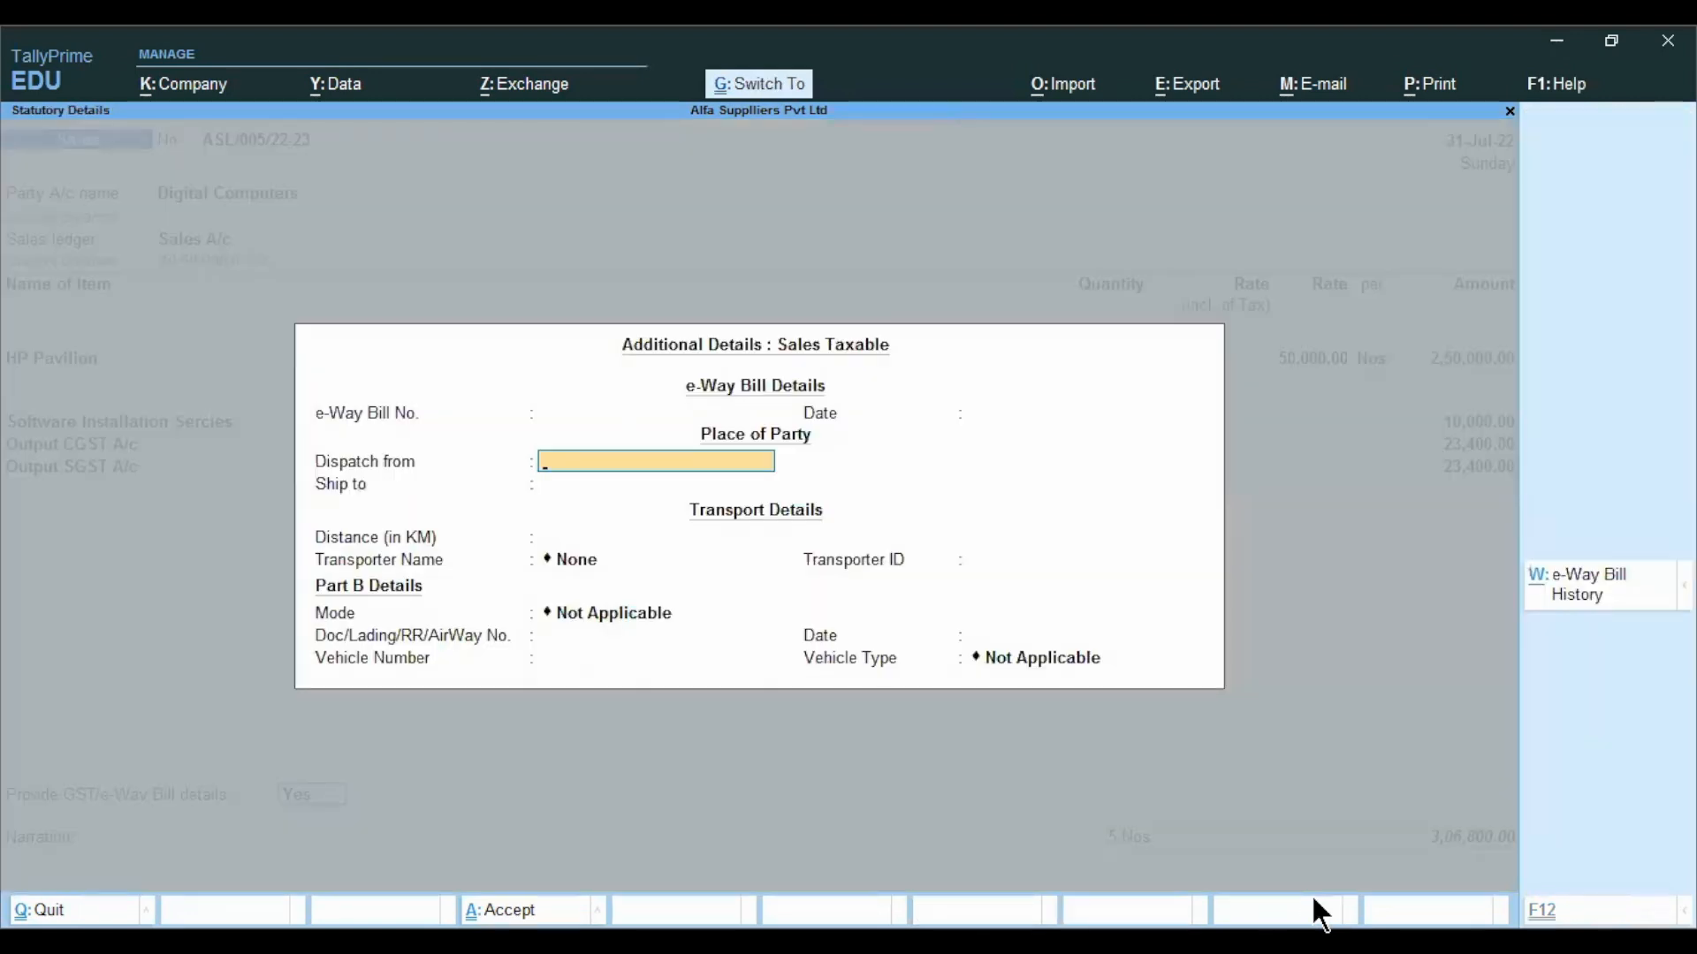
{"action": "key", "text": "ctrl+a"}
{"action": "key", "text": "Return"}
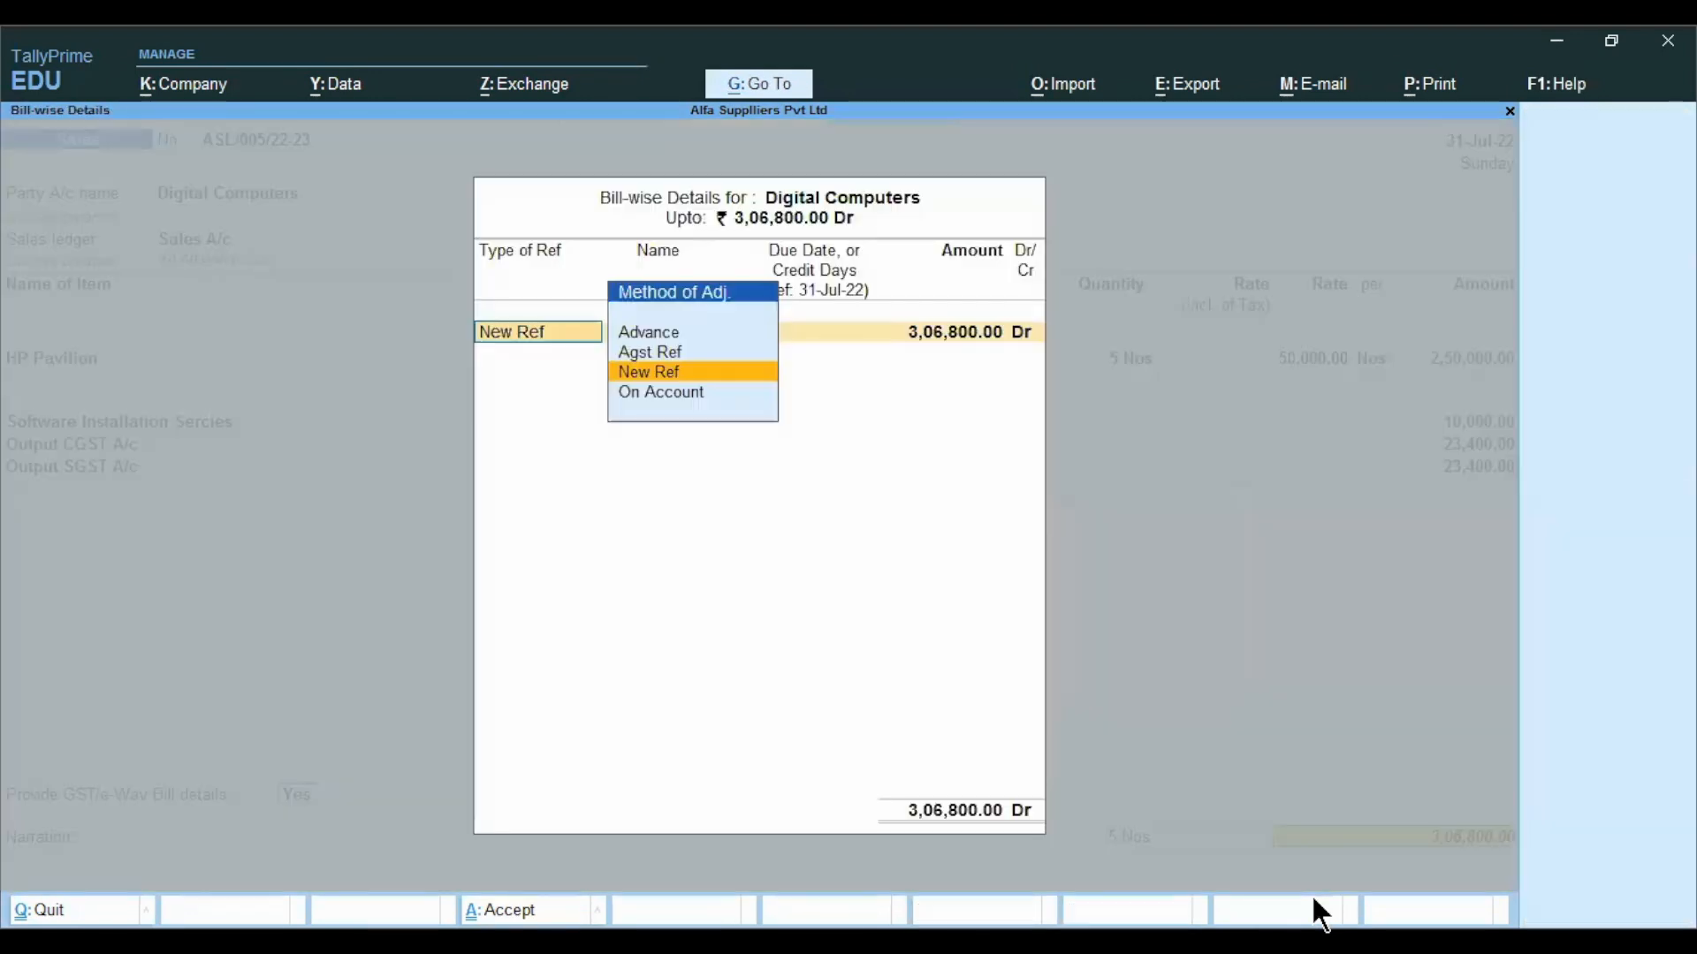
Allocate the full invoice amount for Digital Computers to the New Ref bill ASL/005/22-23 as a debit, without credit days.
{"action": "key", "text": "Return"}
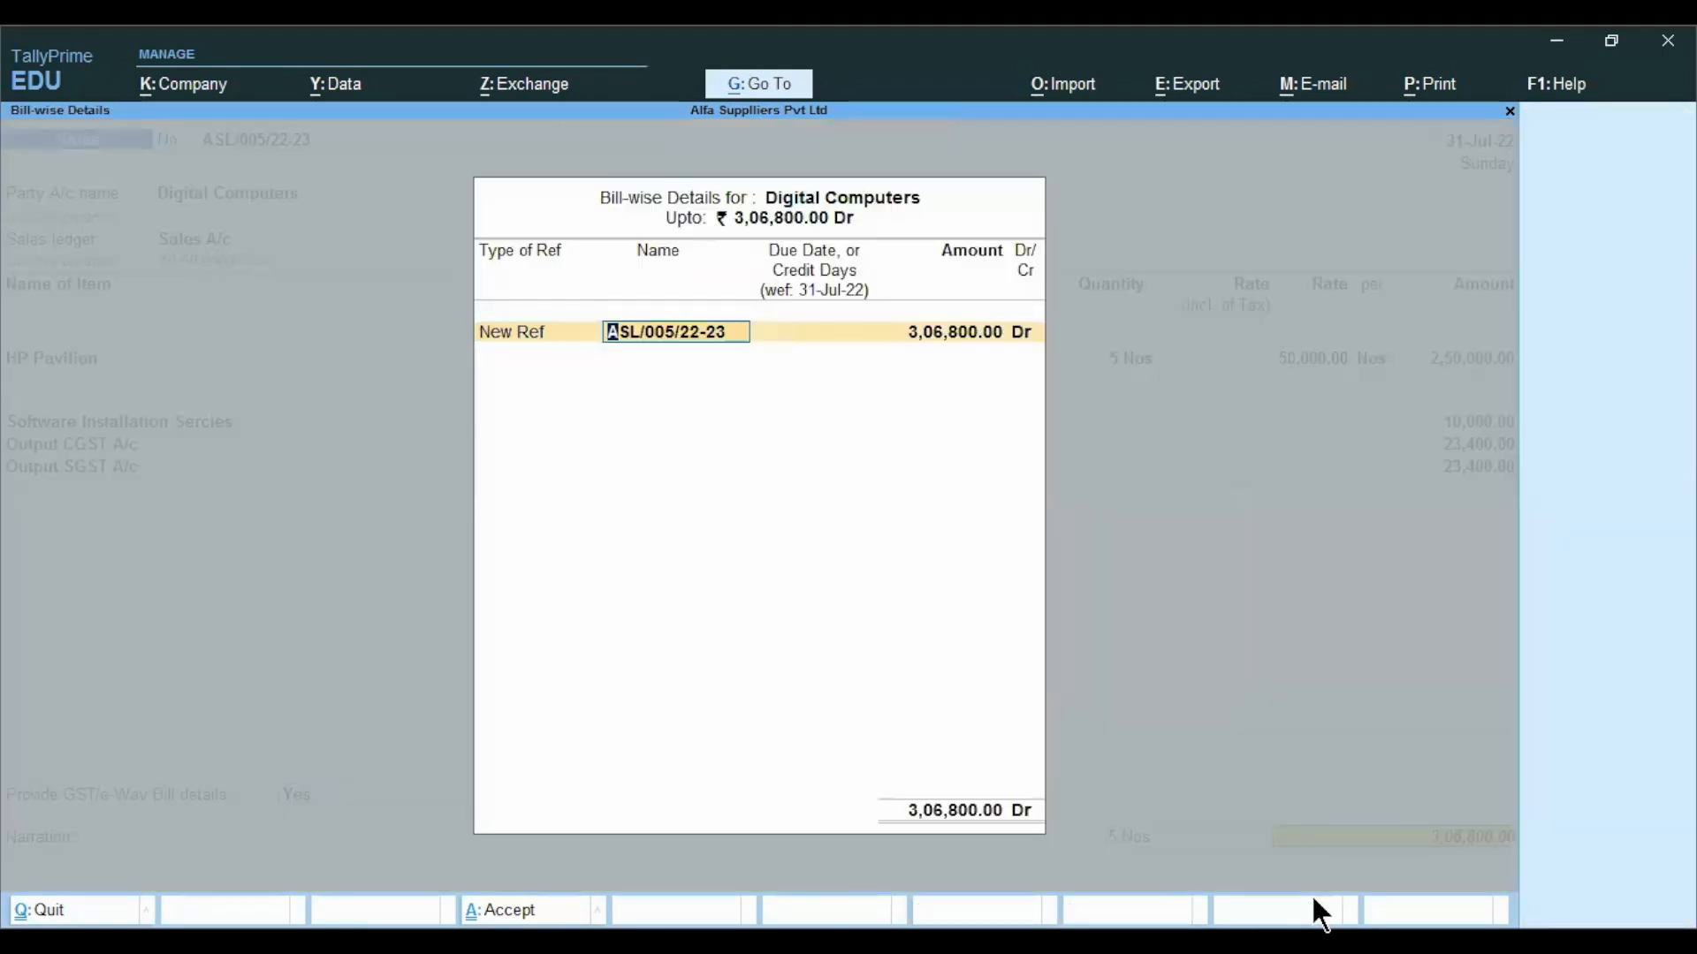
{"action": "key", "text": "Return"}
{"action": "key", "text": "Return"}
{"action": "key", "text": "Return"}
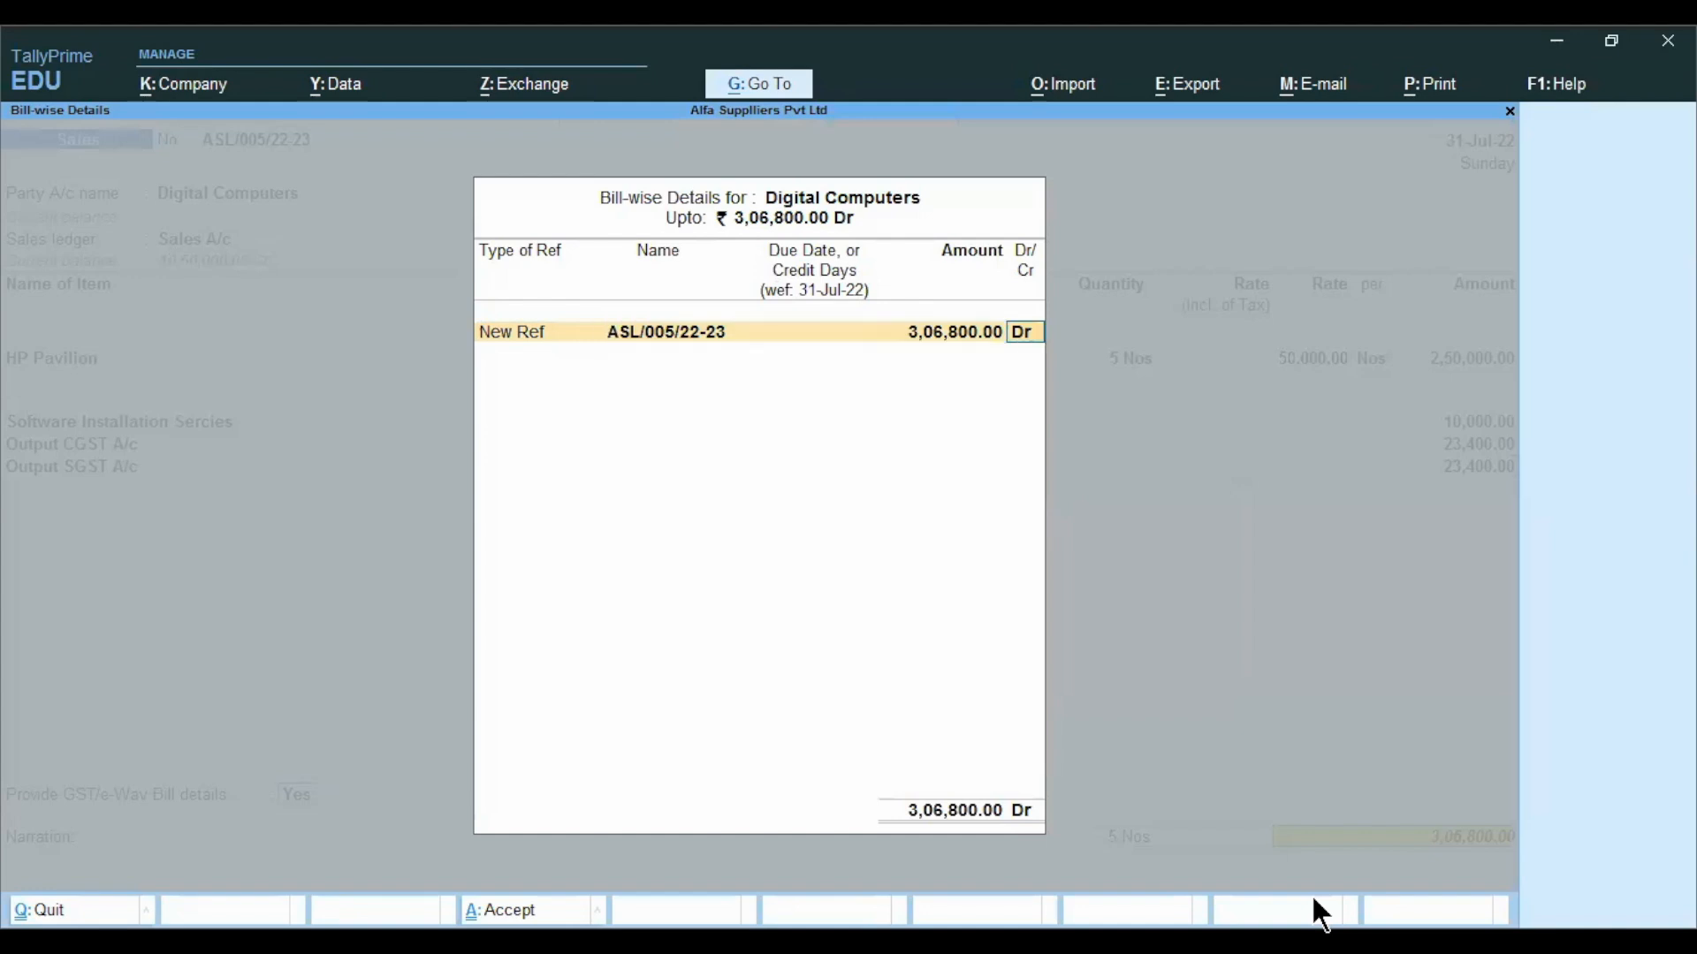
{"action": "key", "text": "Return"}
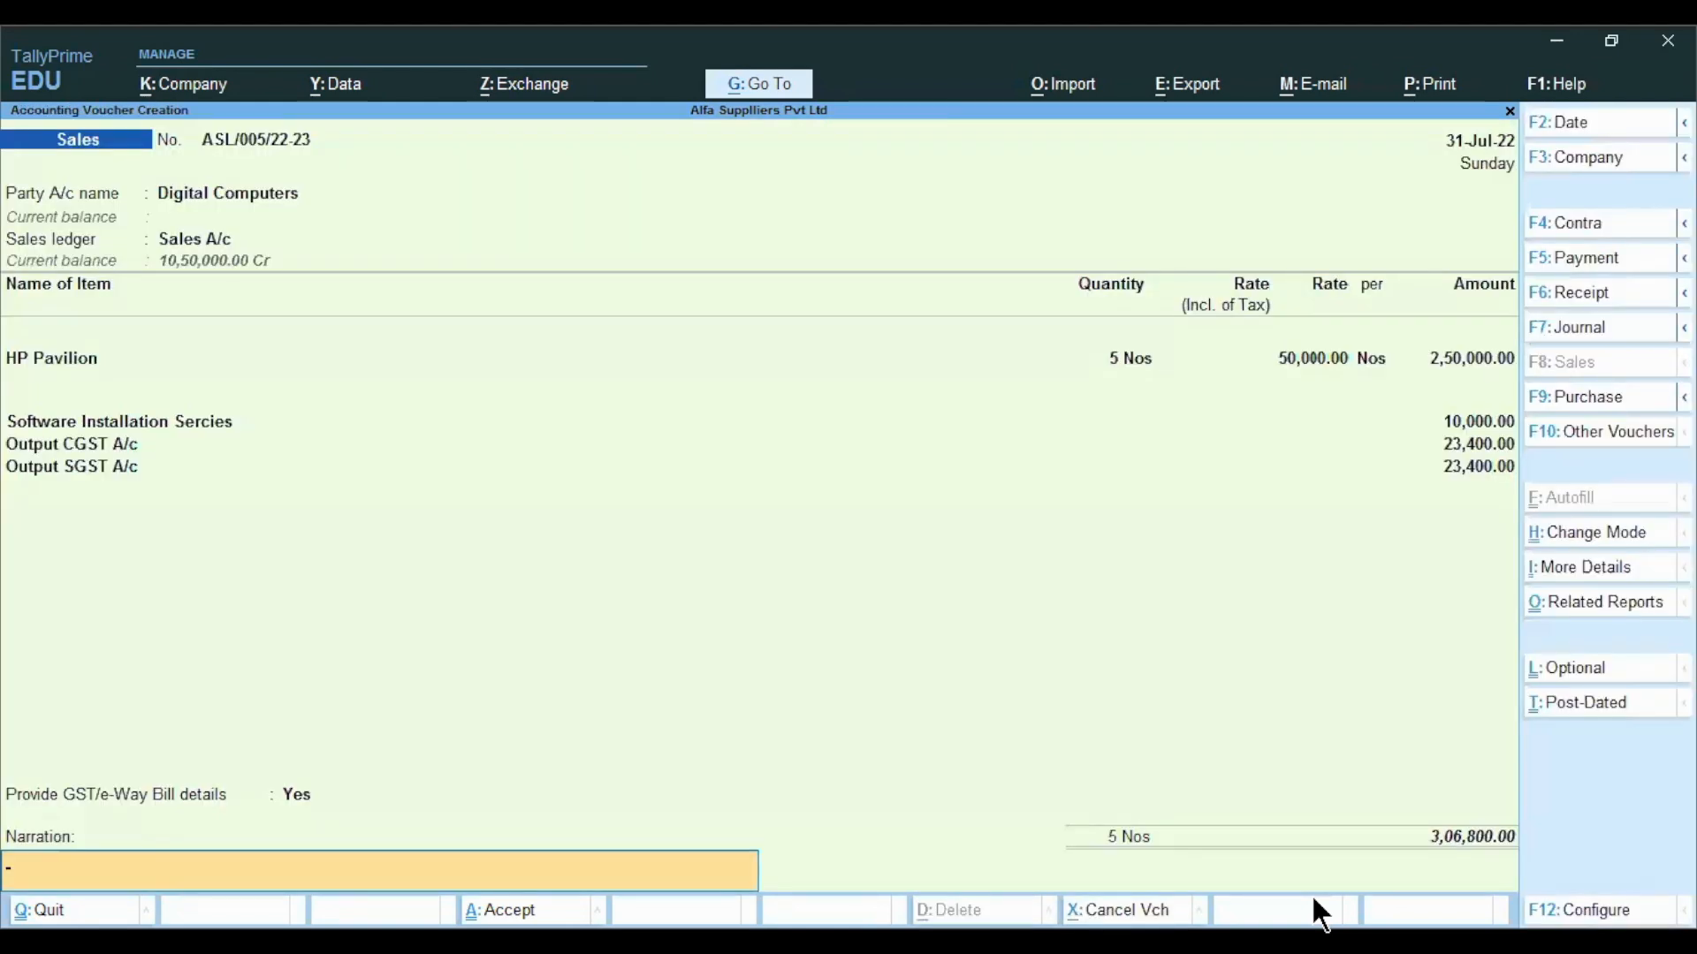
Save the sales voucher with an empty narration and leave voucher entry for the Gateway of Tally.
{"action": "key", "text": "Return"}
{"action": "key", "text": "Return"}
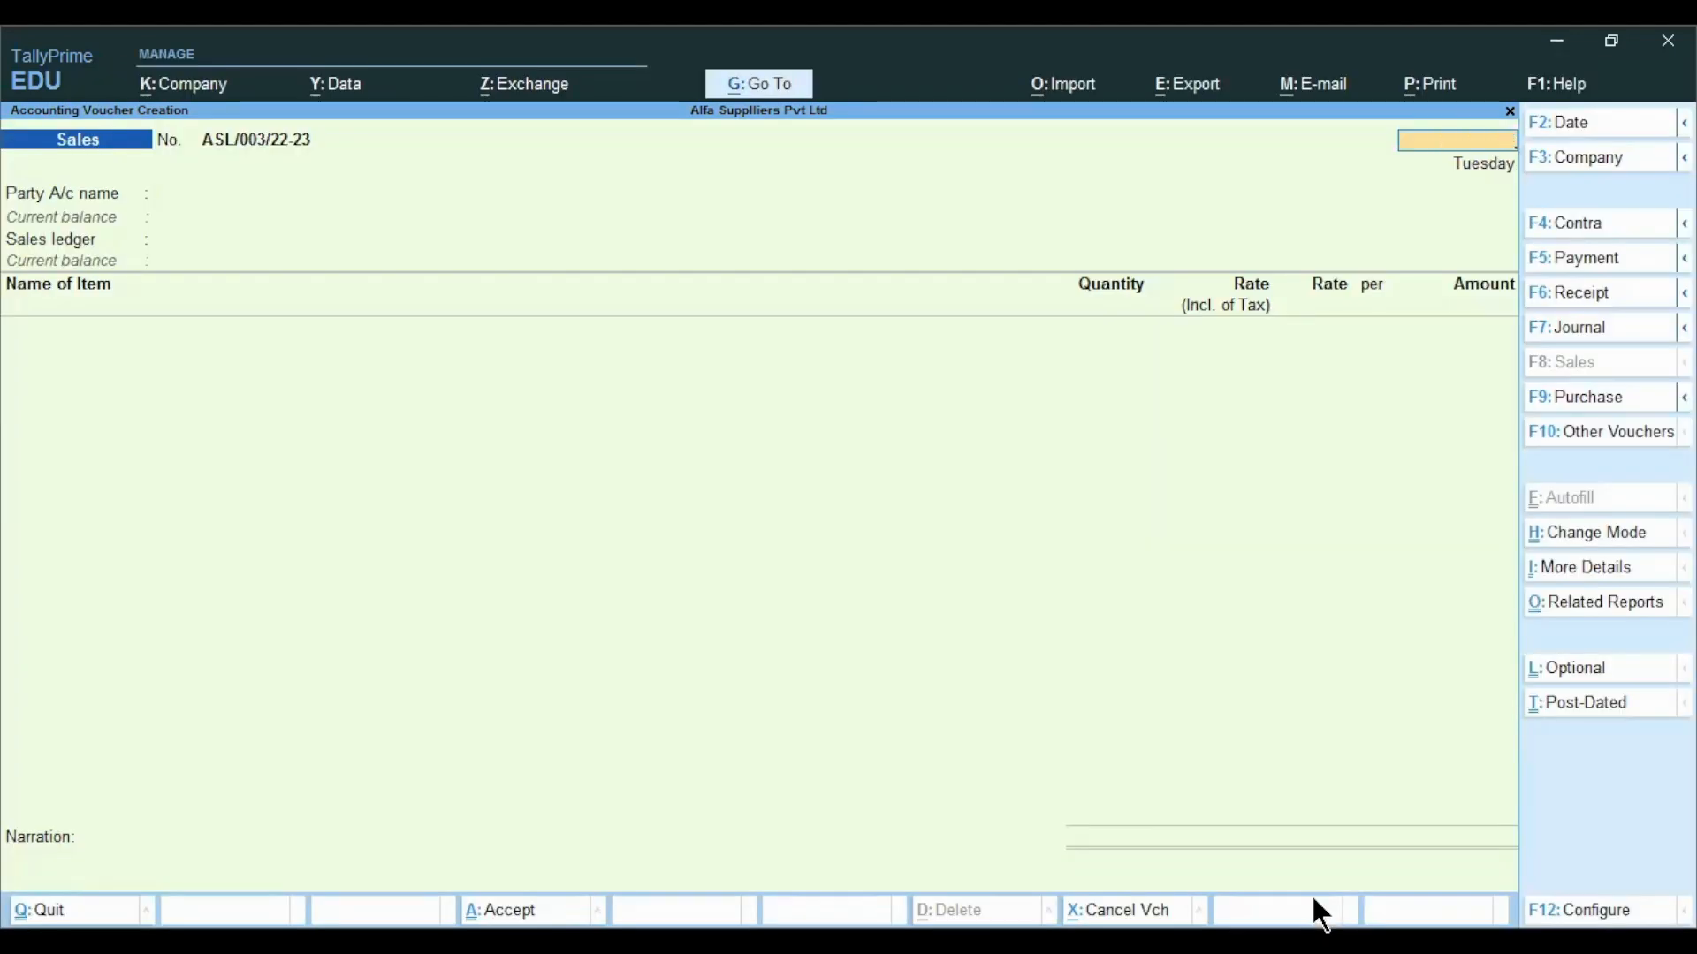
{"action": "key", "text": "Escape"}
{"action": "key", "text": "Return"}
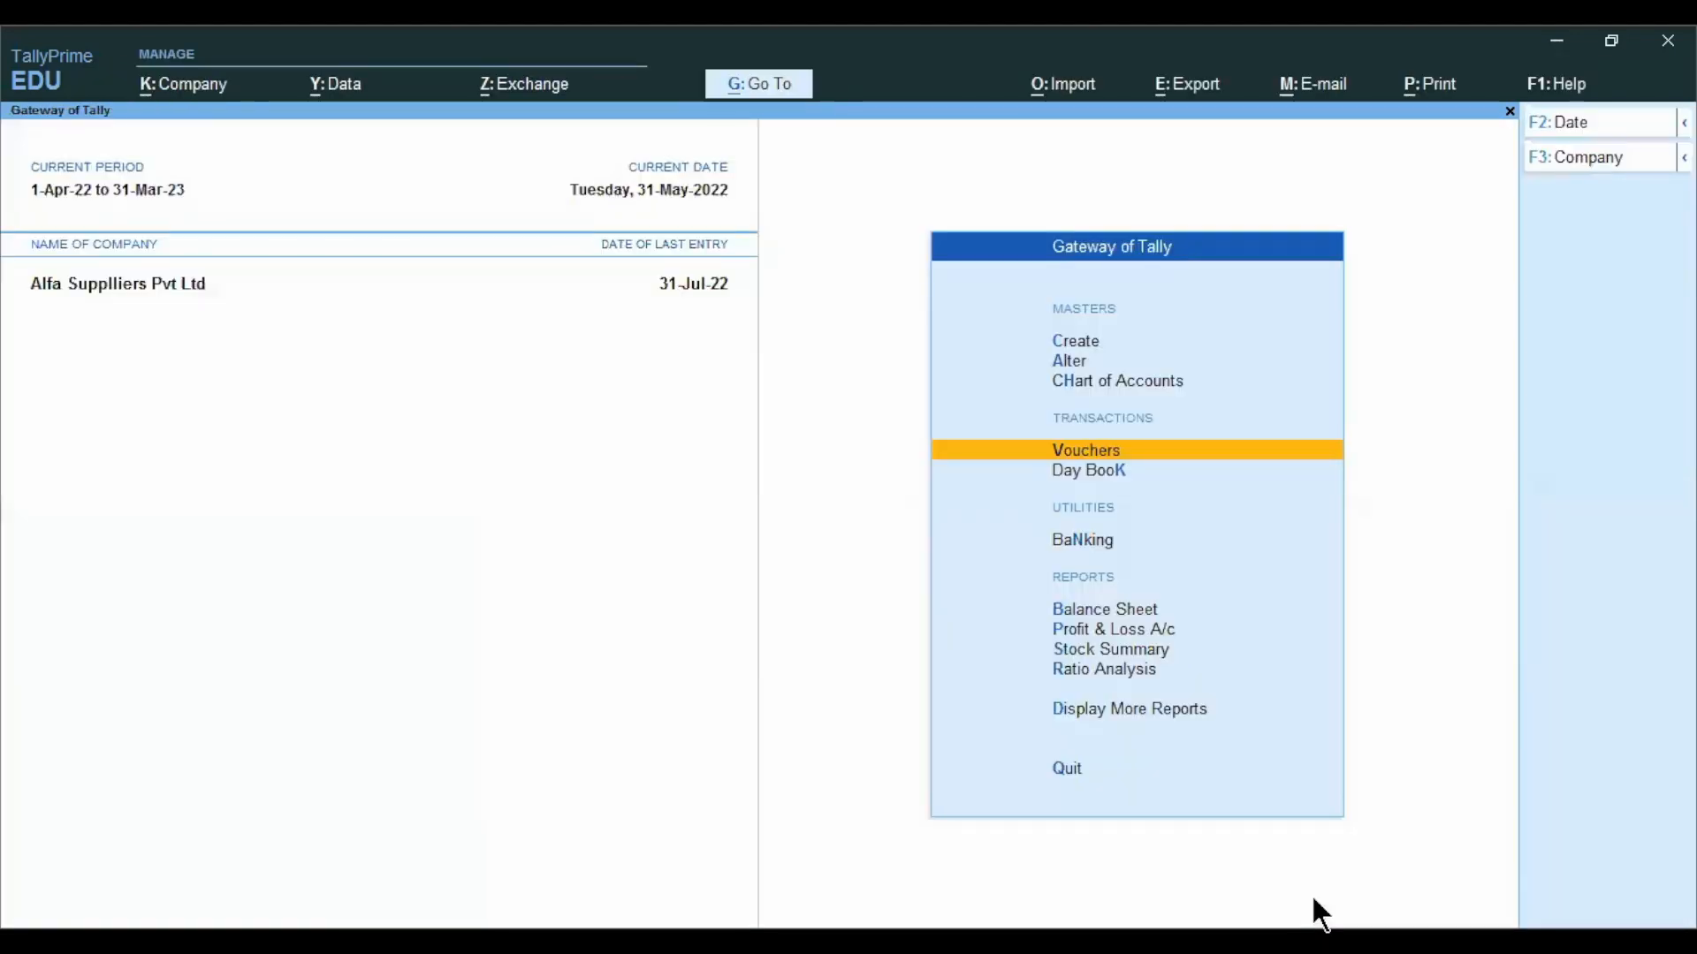
{"action": "key", "text": "alt+Tab"}
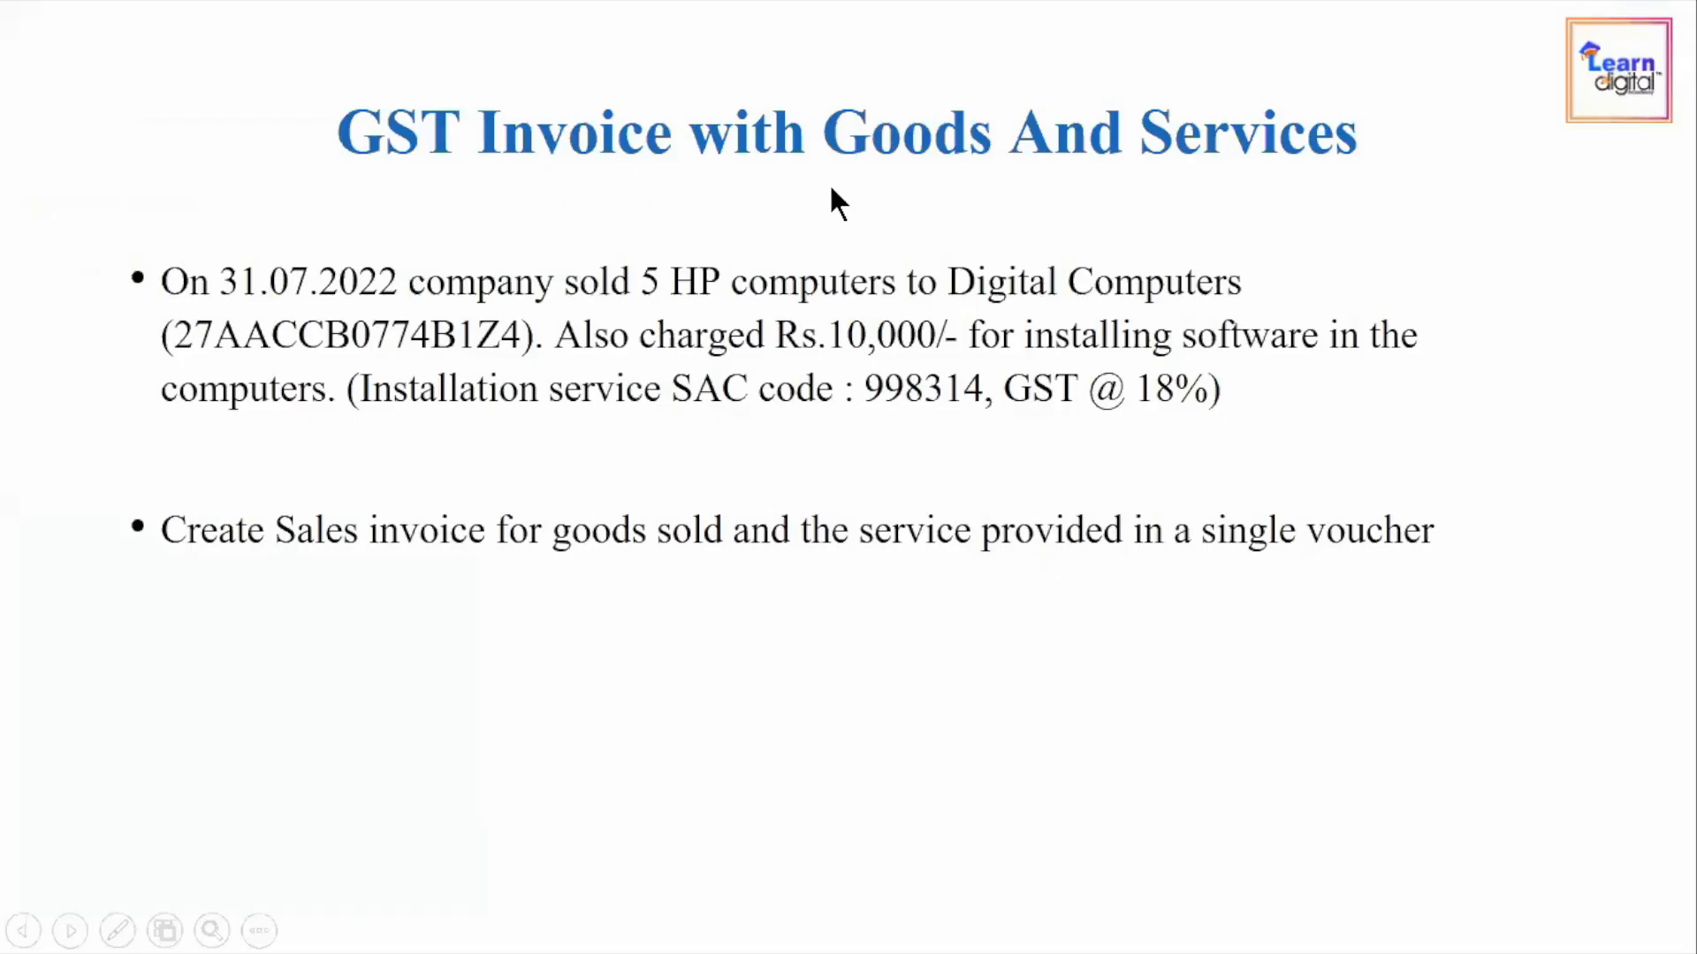
{"action": "key", "text": "Right"}
{"action": "key", "text": "Left"}
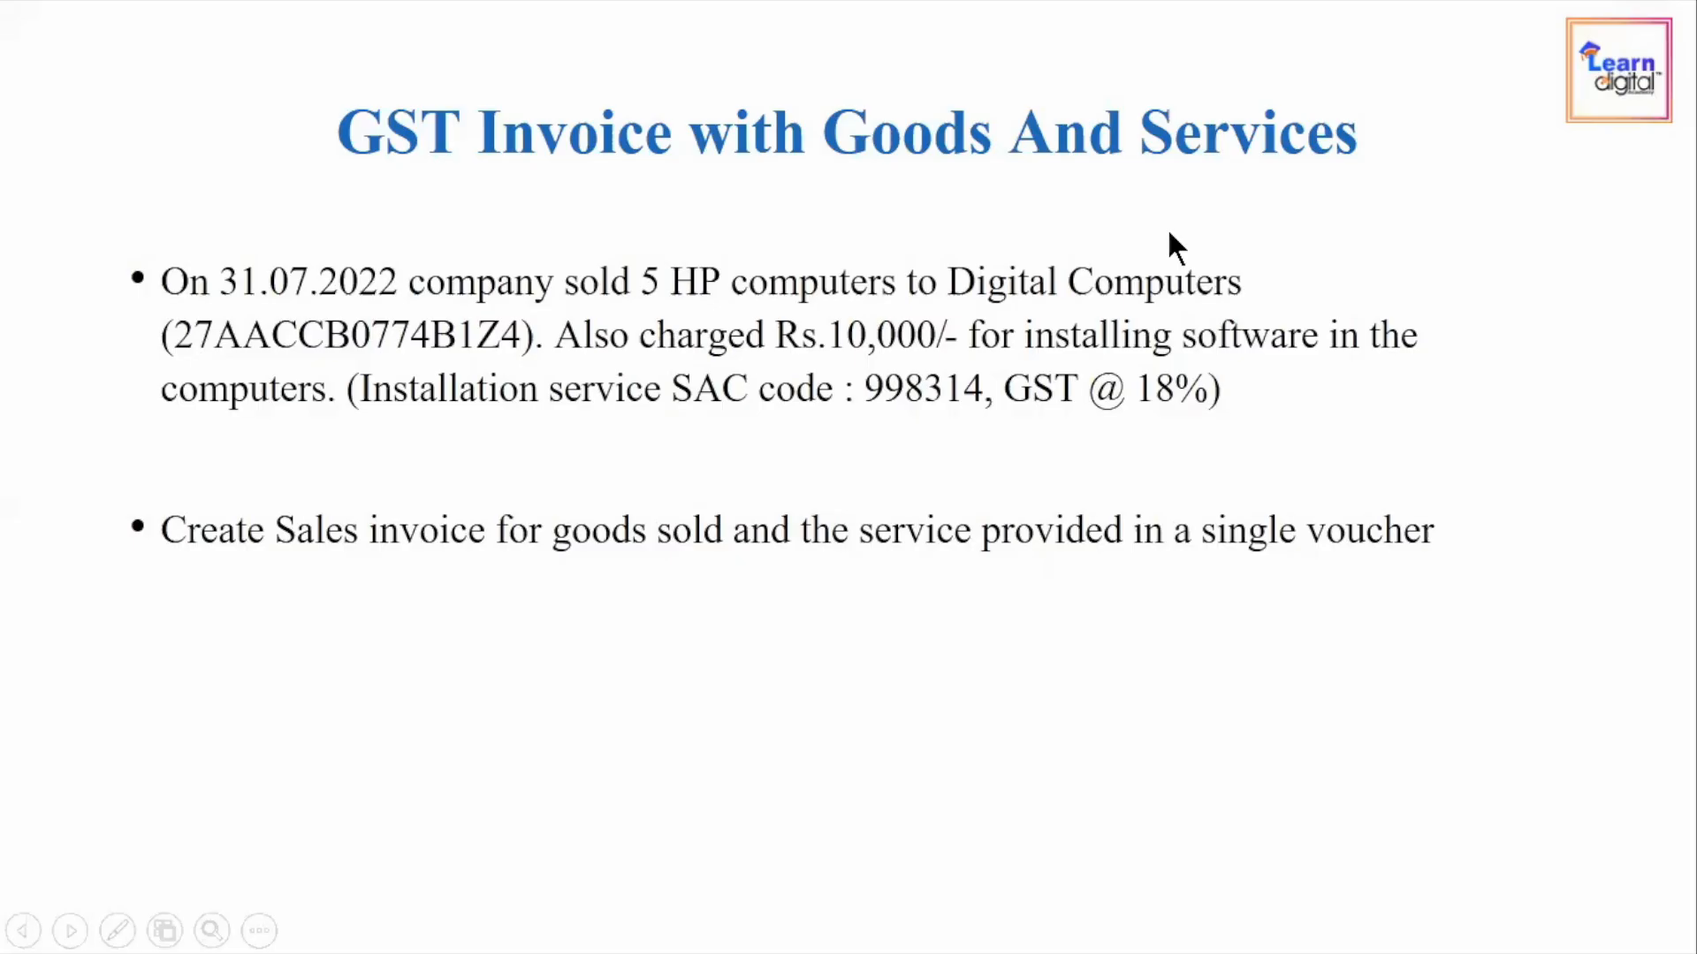